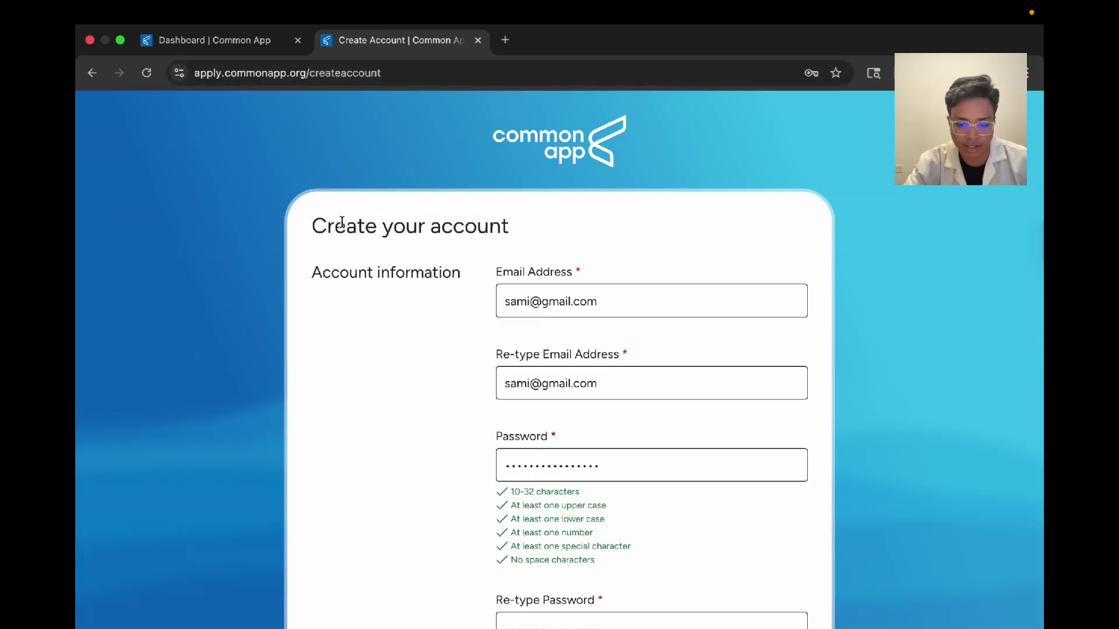
Step: Mark the applicant as a first-year student starting in 2025 or 2026
left_click_drag(312, 227, 560, 240)
left_click(557, 238)
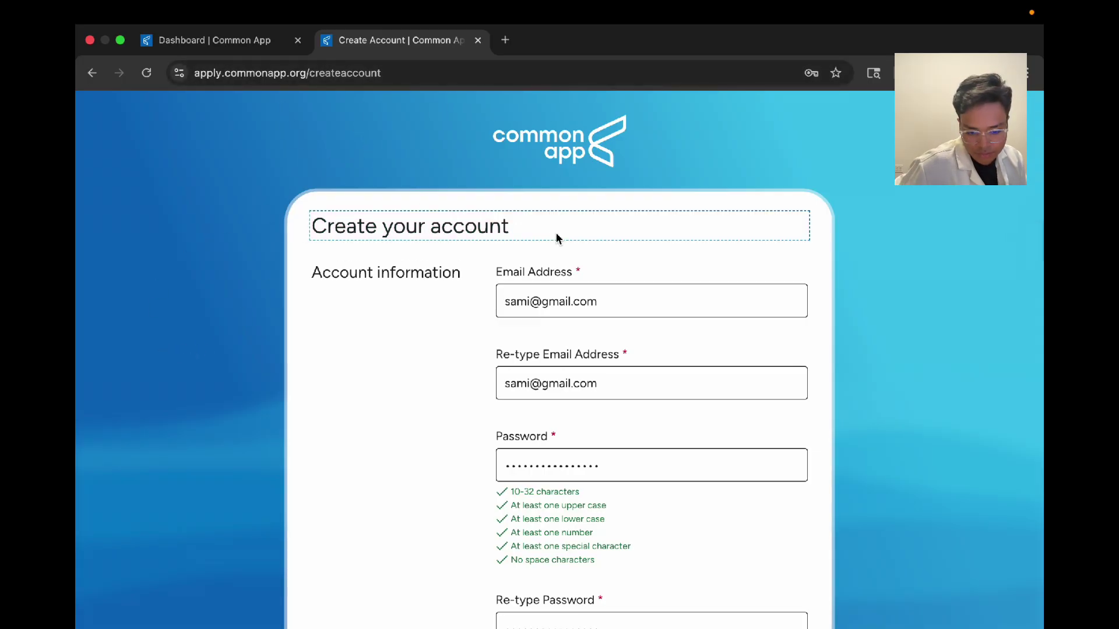
left_click(396, 326)
scroll(502, 304, "down", 2)
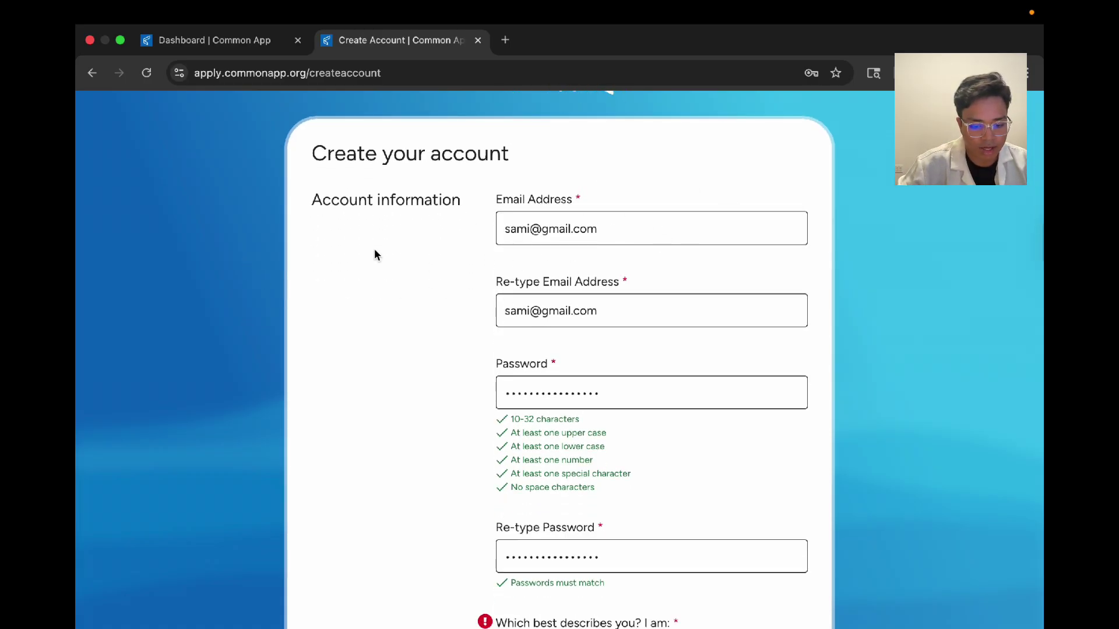
scroll(612, 265, "down", 5)
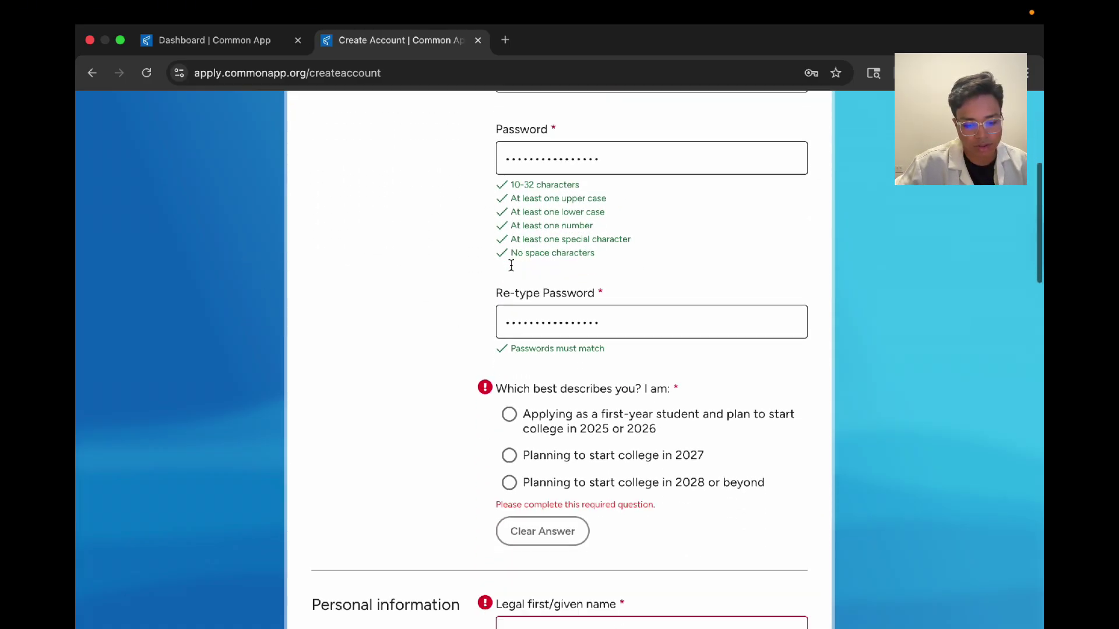
scroll(511, 265, "down", 4)
left_click(563, 219)
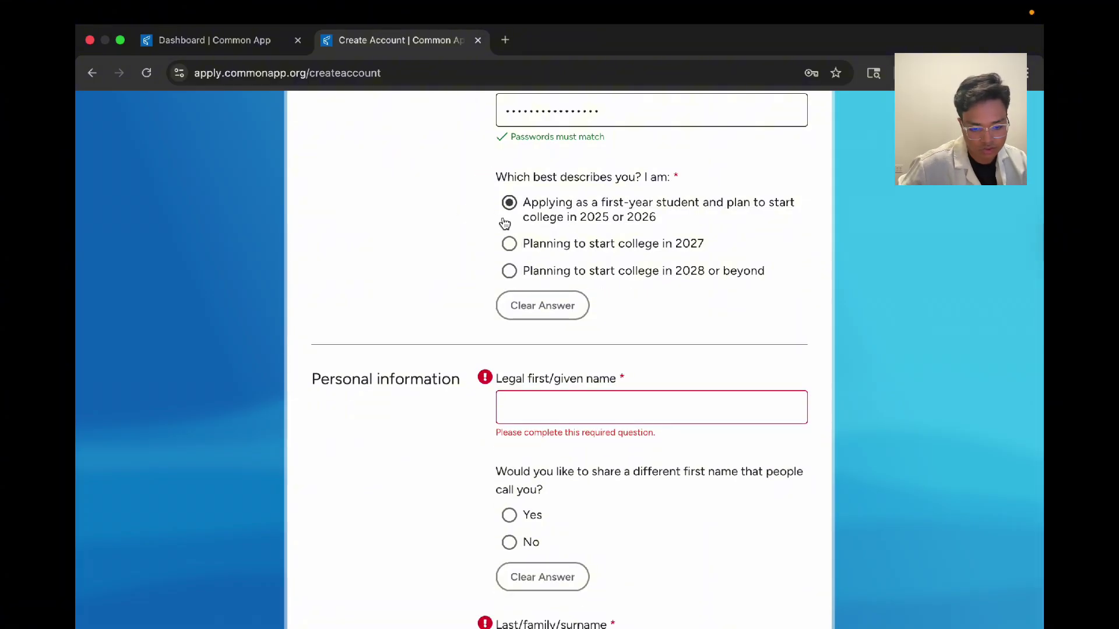
Step: Enter the applicant's legal first name and surname
scroll(435, 432, "down", 4)
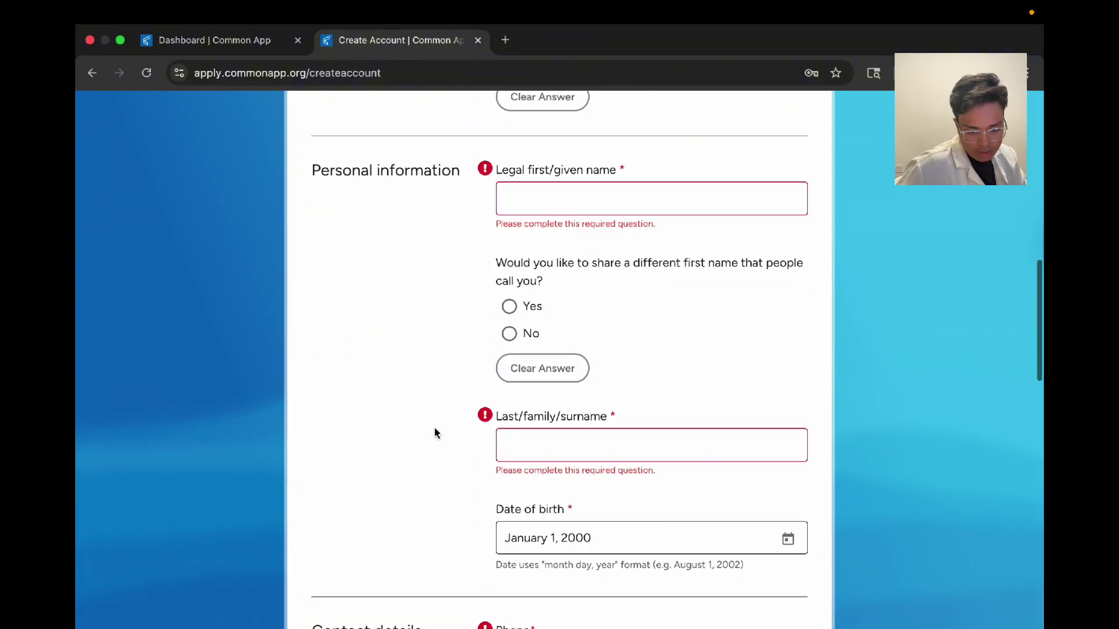
left_click(546, 198)
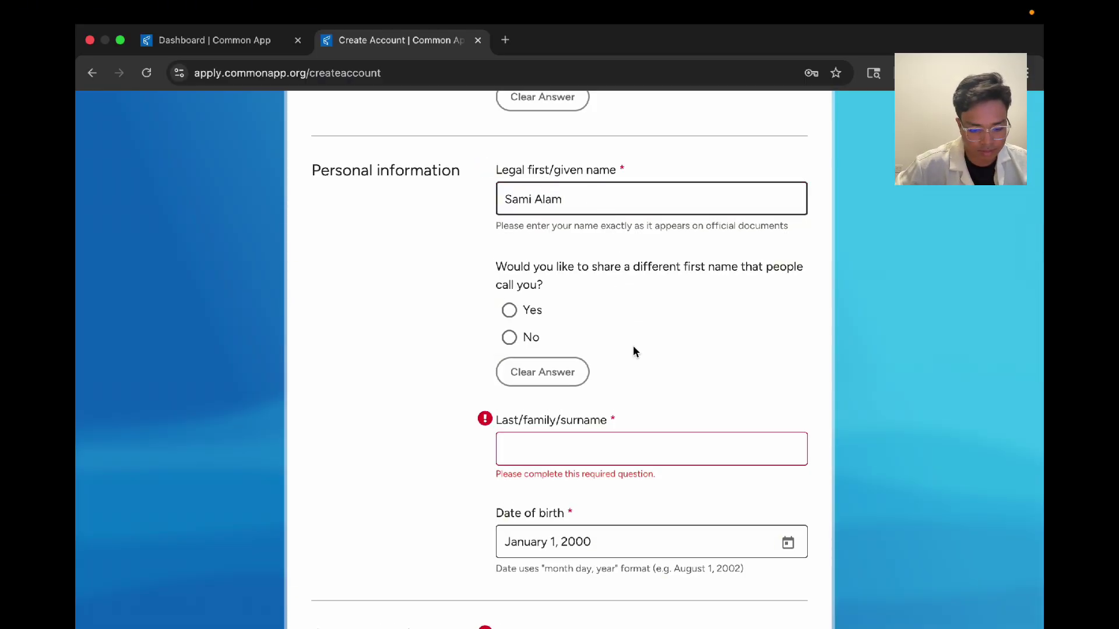
left_click(608, 438)
type("Alam")
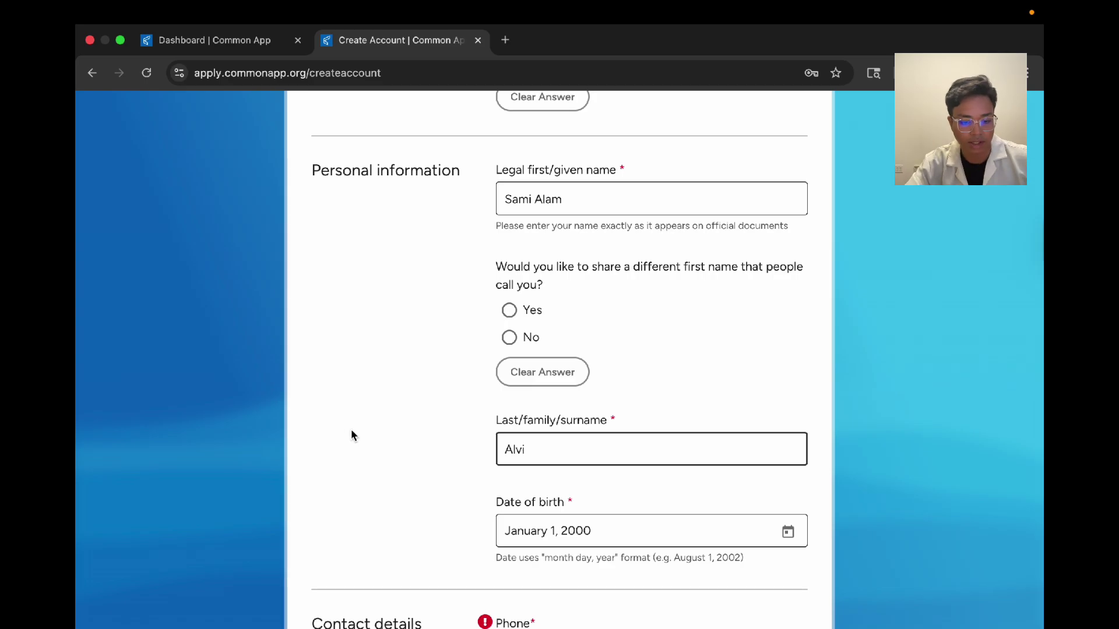
Step: Answer No to using a different preferred first name, then go to the phone number field
scroll(351, 434, "down", 1)
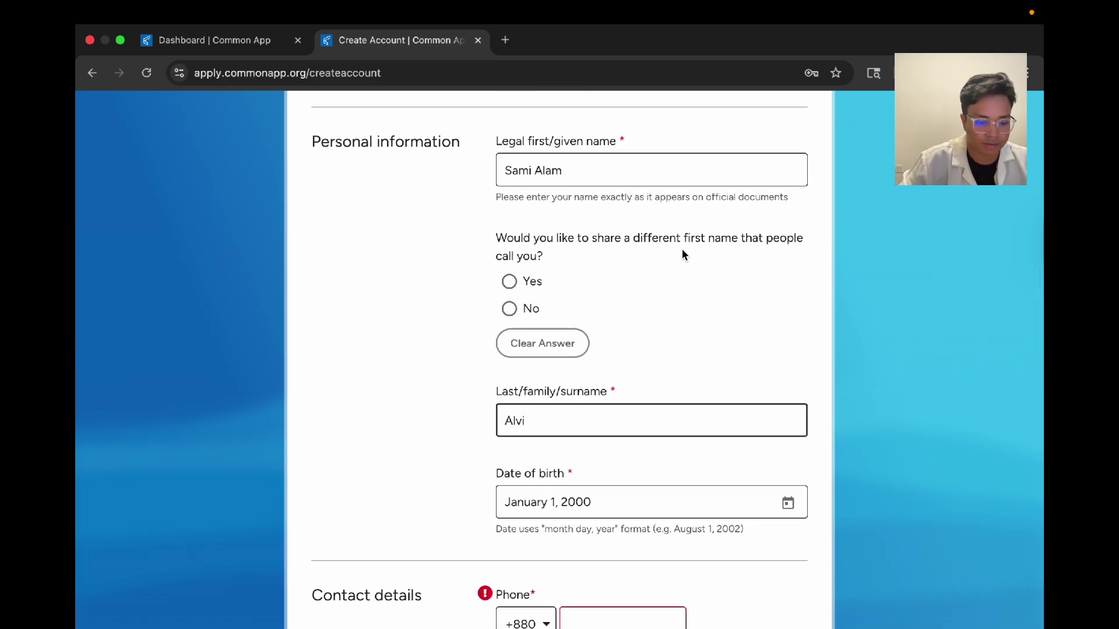
left_click(508, 308)
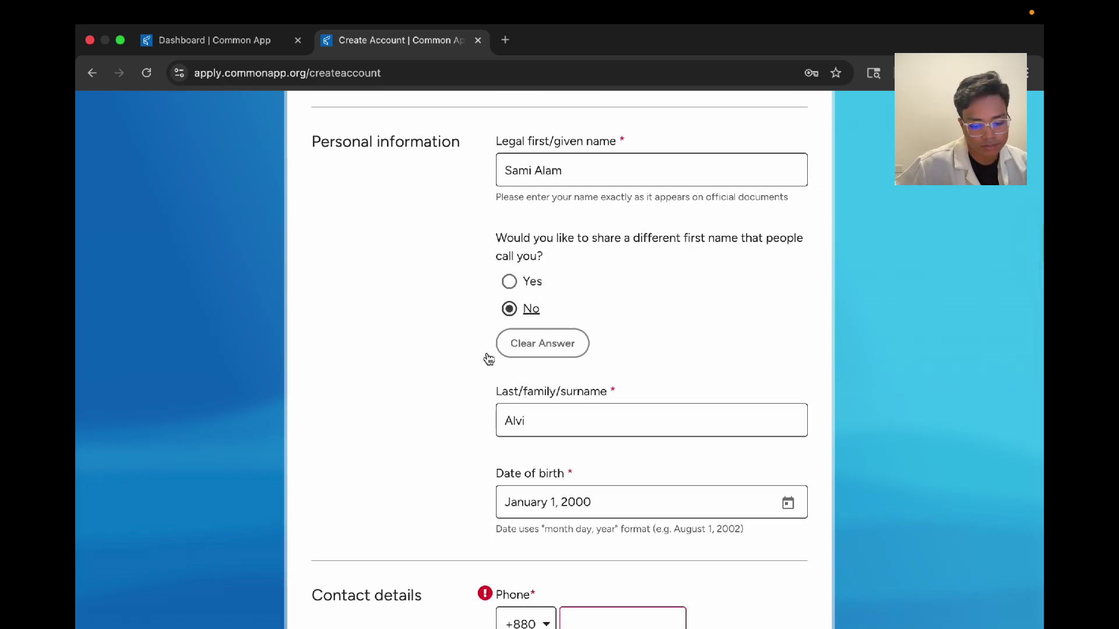
scroll(350, 469, "down", 6)
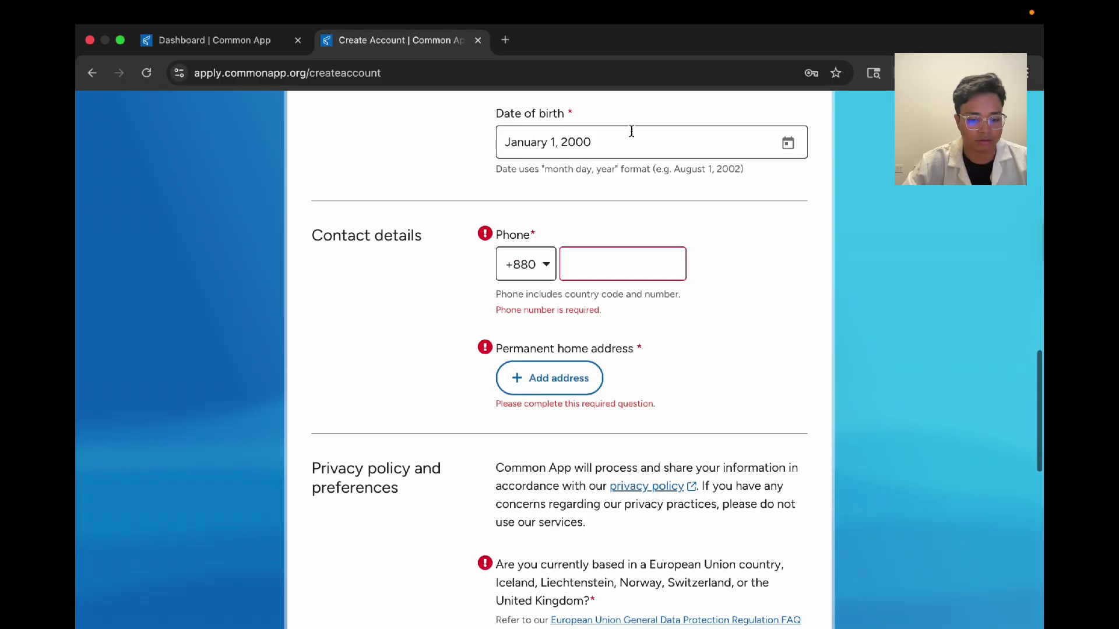
left_click(647, 264)
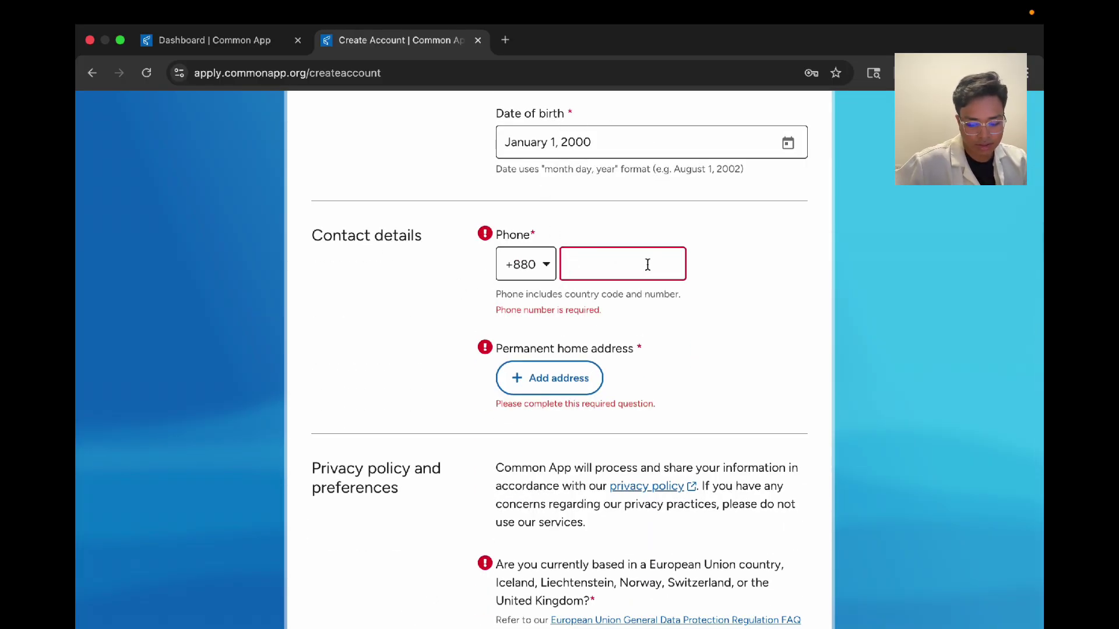
Step: Enter the phone number and start the home address with Bangladesh as the country
type("12345678")
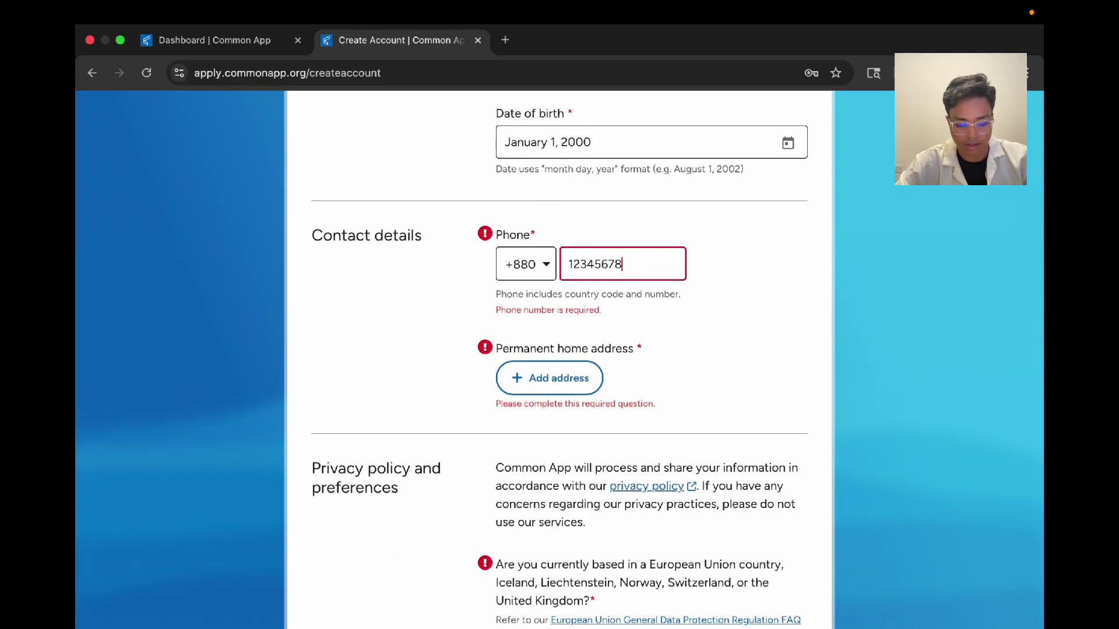
type("91")
left_click(529, 373)
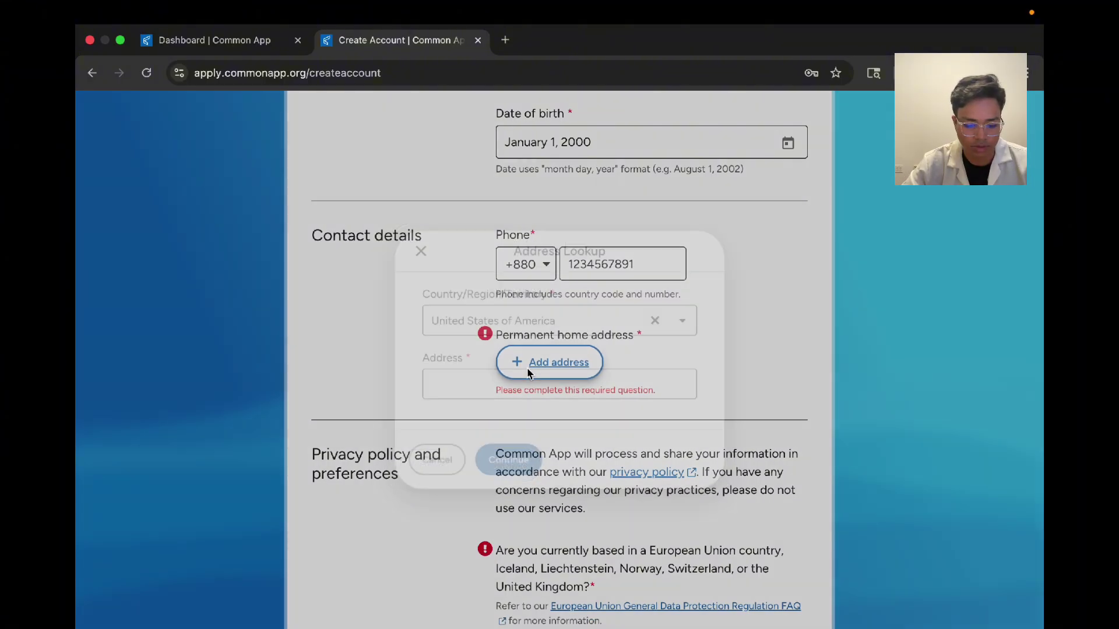
left_click(662, 320)
type("bang")
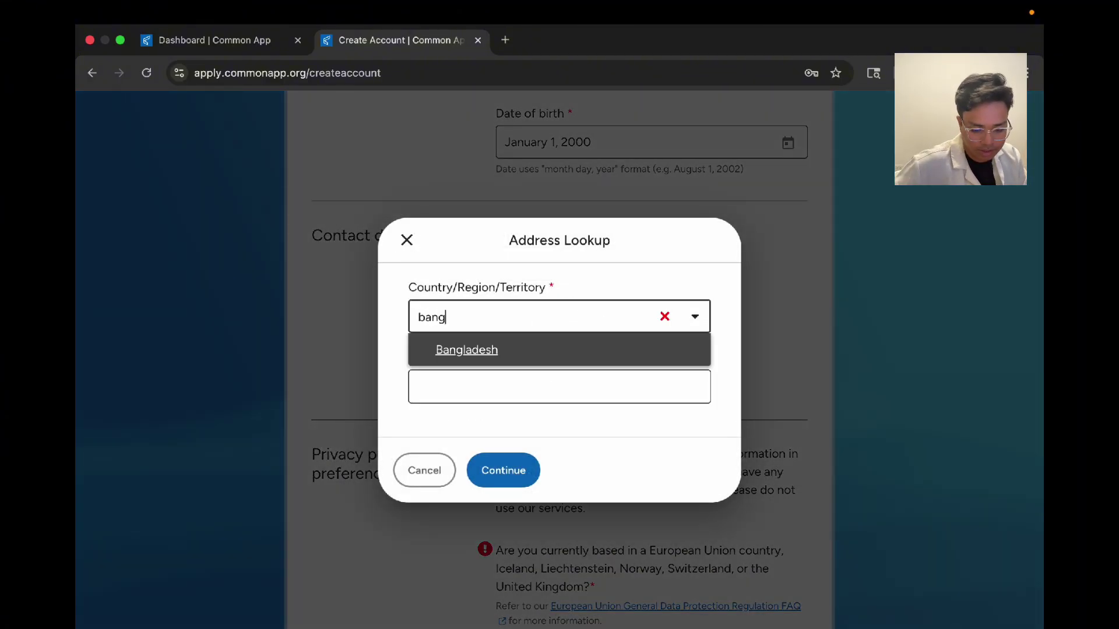
left_click(644, 344)
Step: Look up the street address, pick the matching suggestion and confirm it
left_click(557, 401)
type("gulshan")
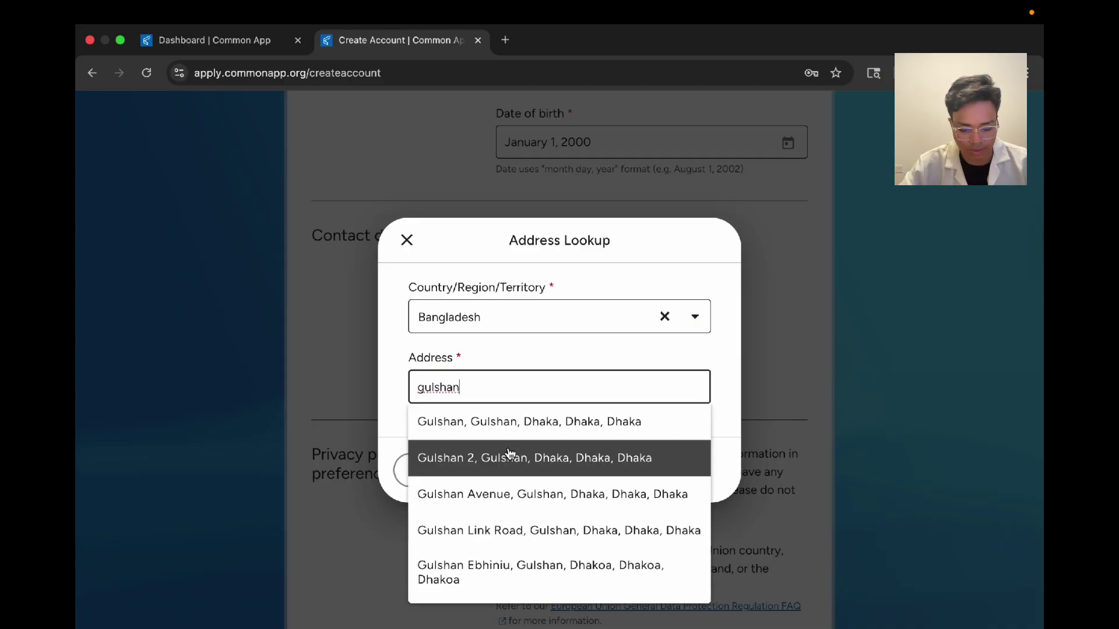
left_click(507, 456)
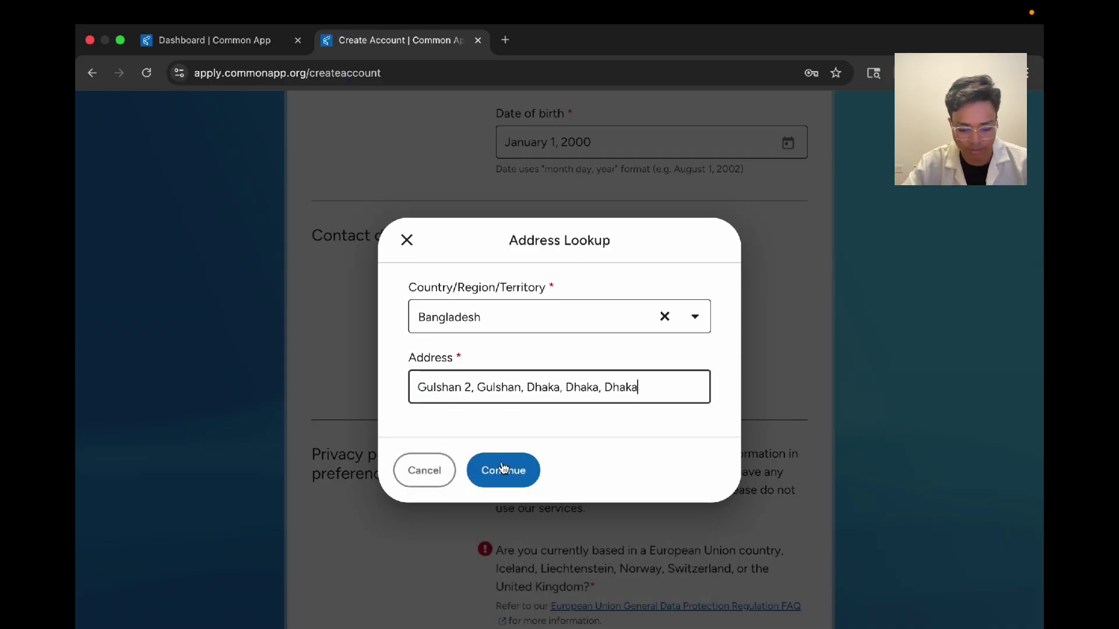
left_click(495, 469)
Step: Answer No to EU residency and to Common App communications, and agree to the terms of use
scroll(377, 444, "down", 3)
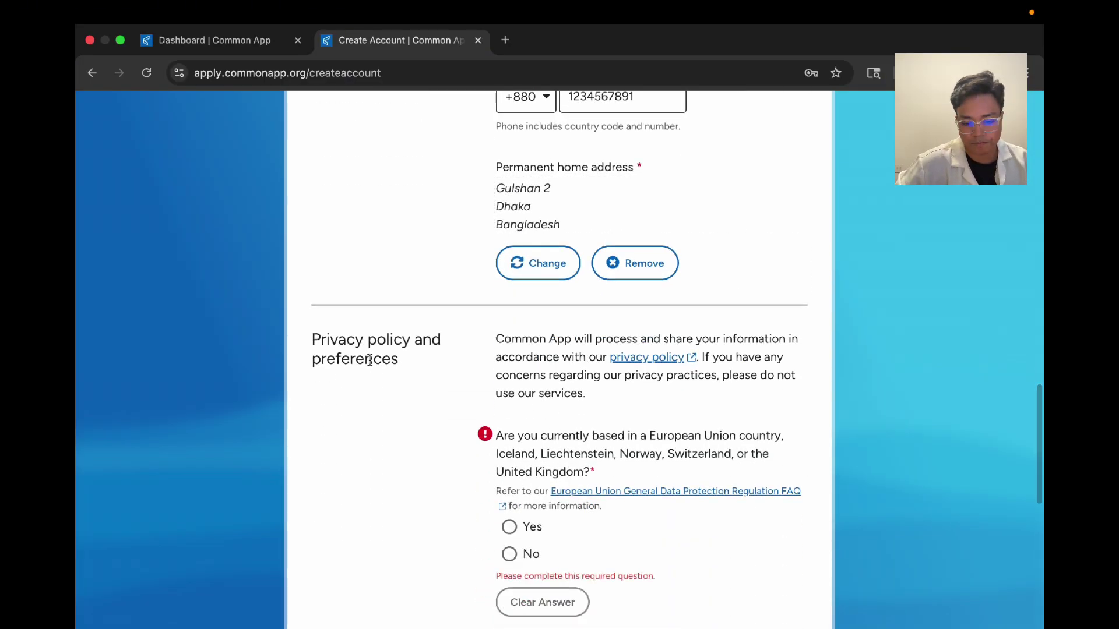
scroll(365, 419, "down", 2)
scroll(379, 286, "down", 3)
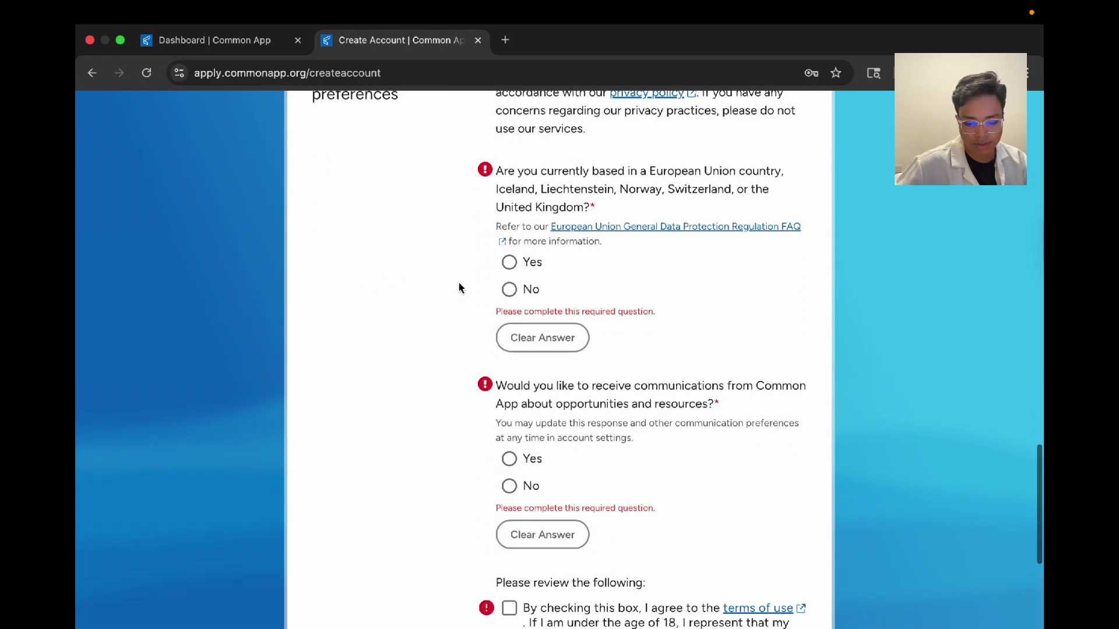
left_click(524, 289)
left_click(529, 475)
scroll(528, 478, "down", 4)
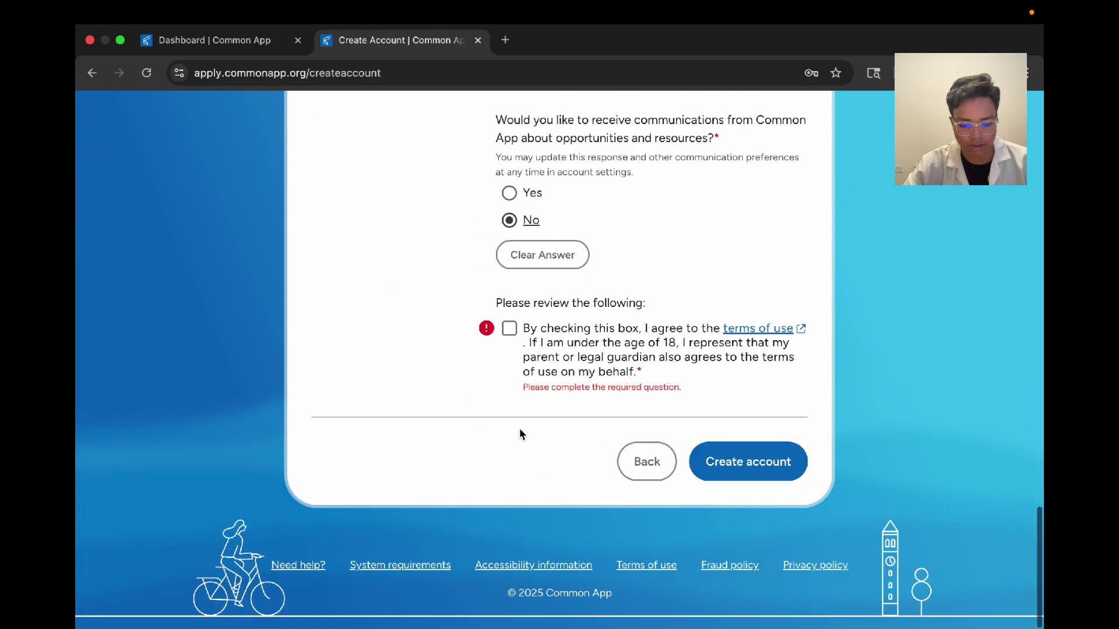
left_click(510, 344)
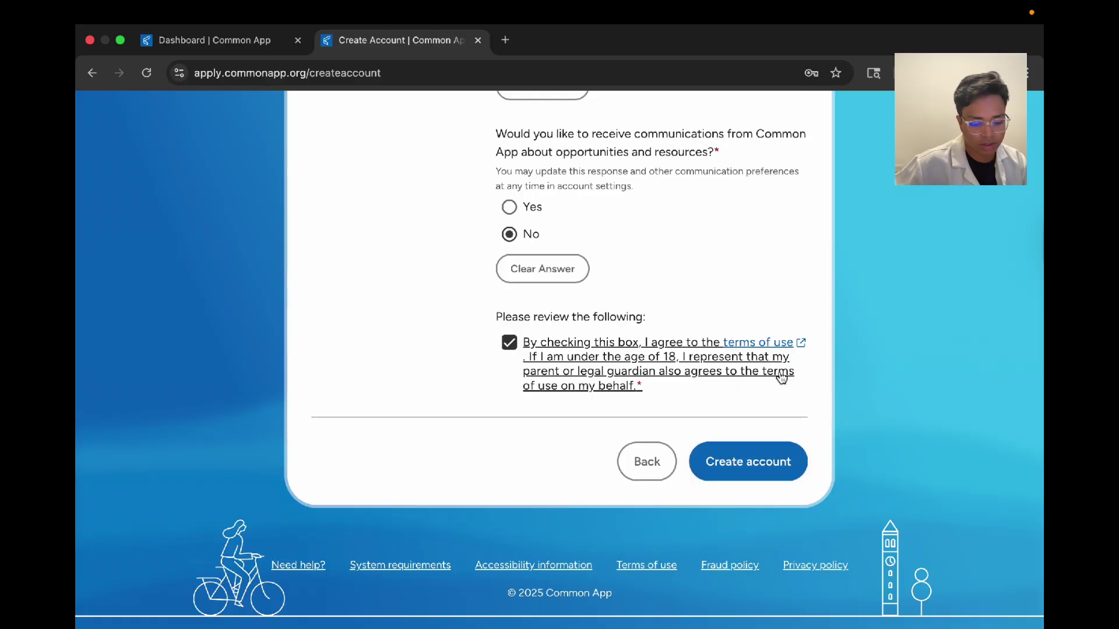
Step: Switch over to the applicant dashboard
left_click(175, 52)
left_click(373, 47)
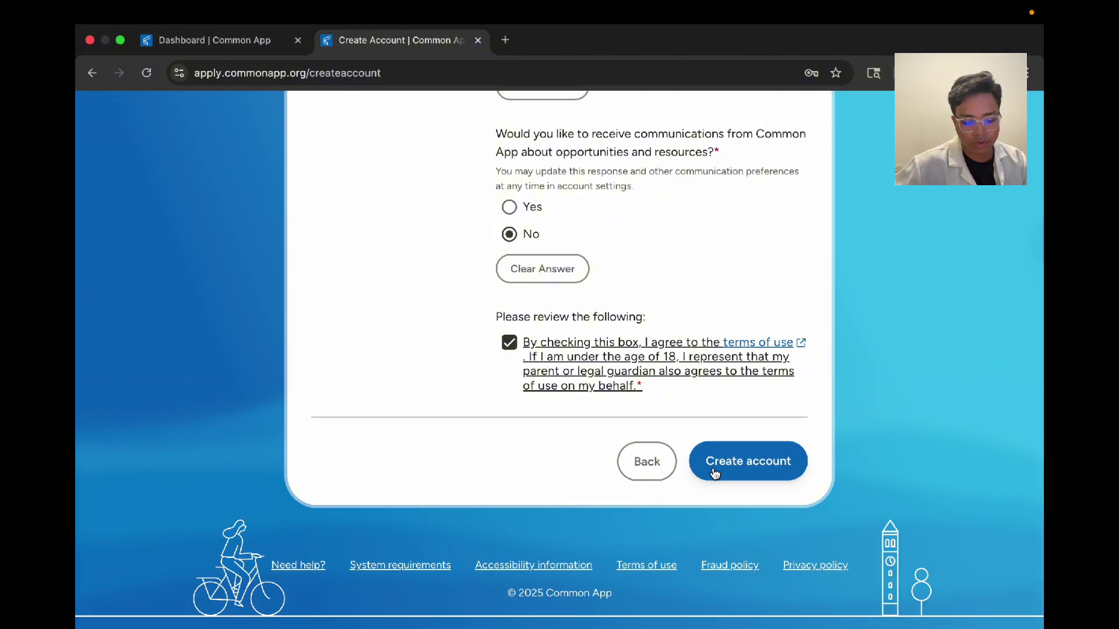
left_click(175, 40)
Step: Open My Common Application and expand the Profile section
left_click(670, 285)
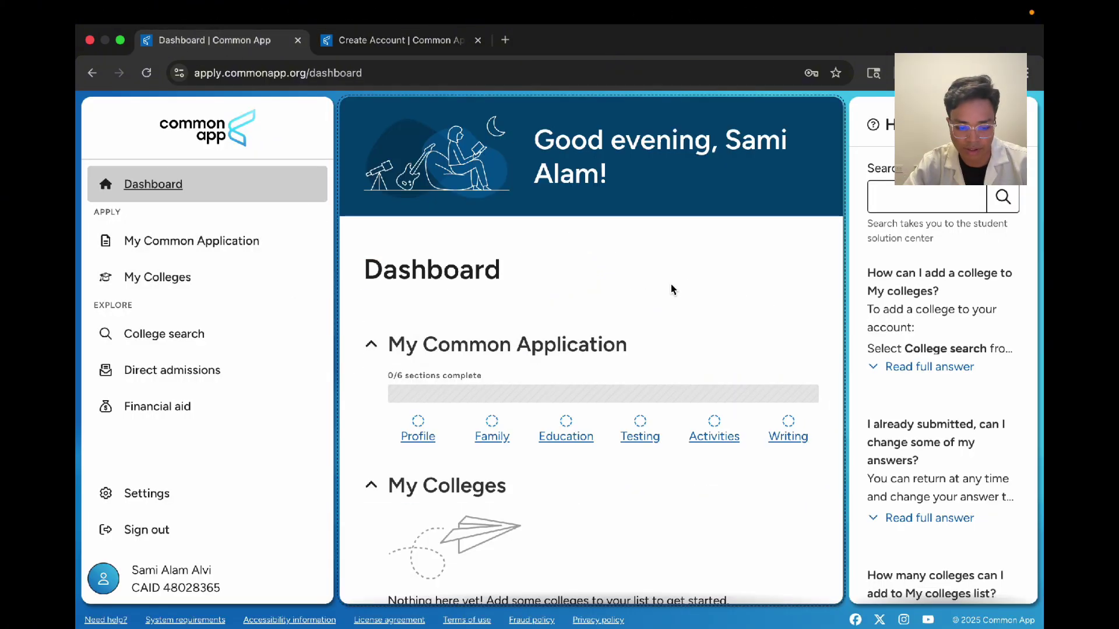
left_click(204, 244)
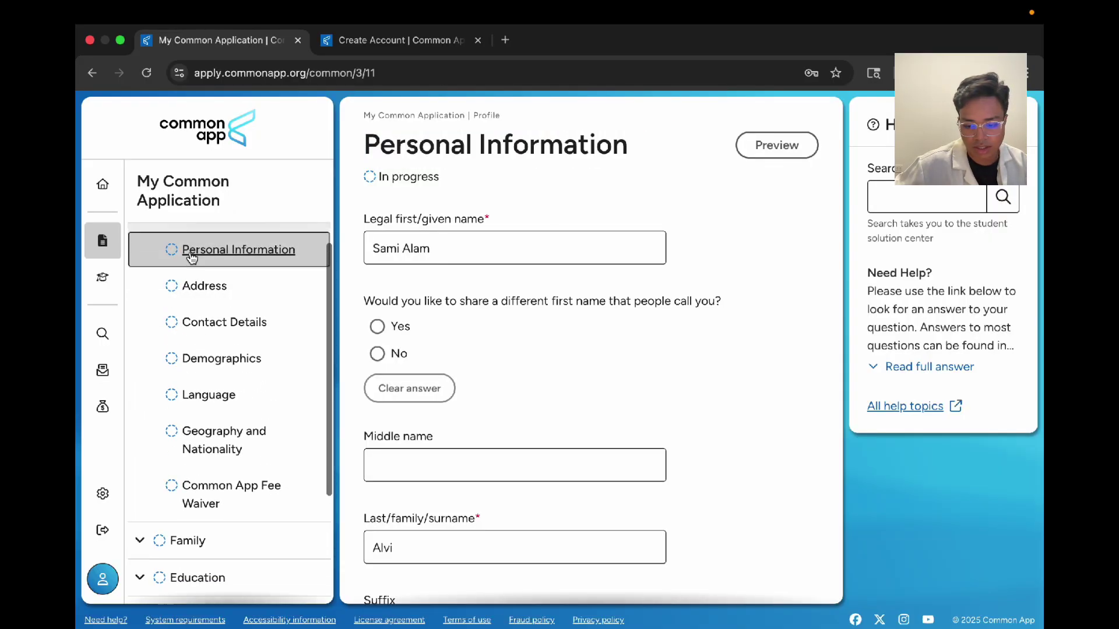
scroll(194, 253, "up", 1)
left_click(193, 253)
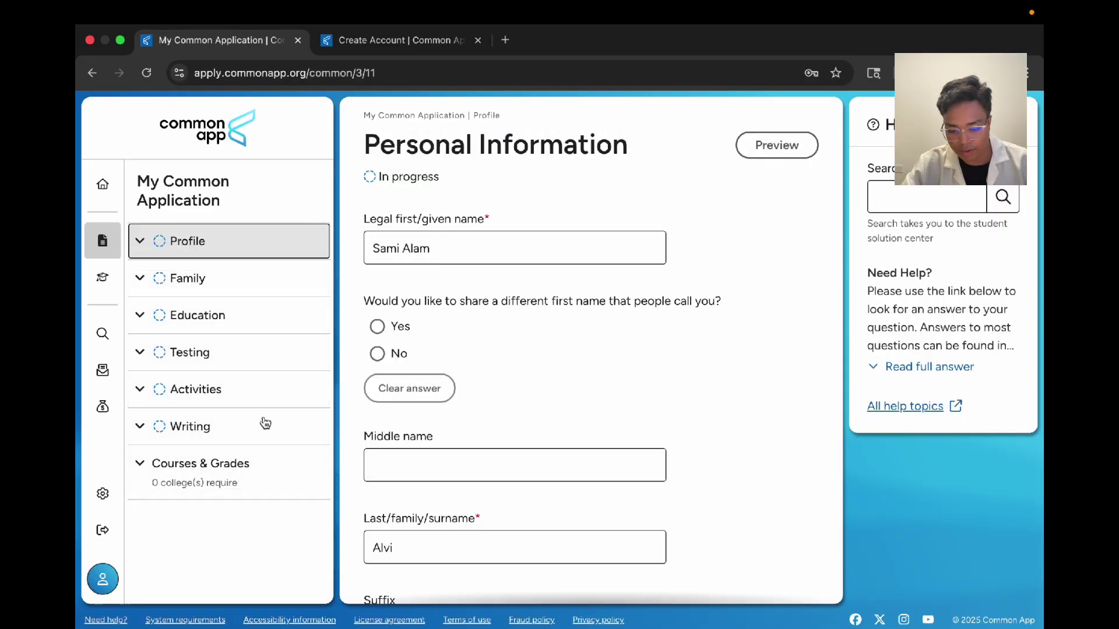
left_click(187, 240)
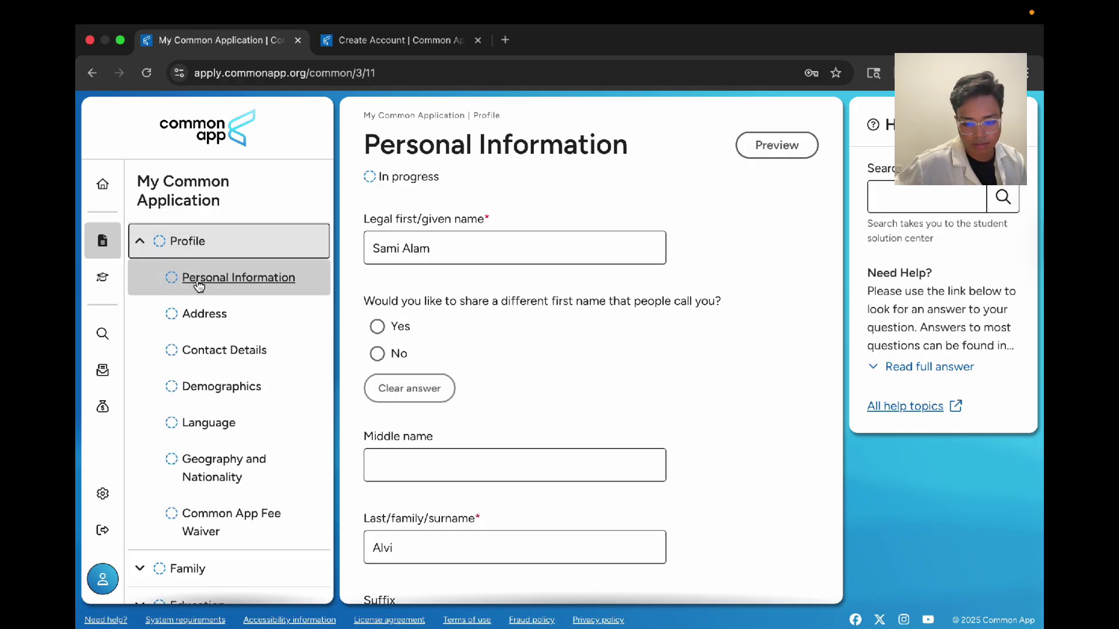
Step: On Personal Information, answer No to a different preferred first name
left_click(253, 284)
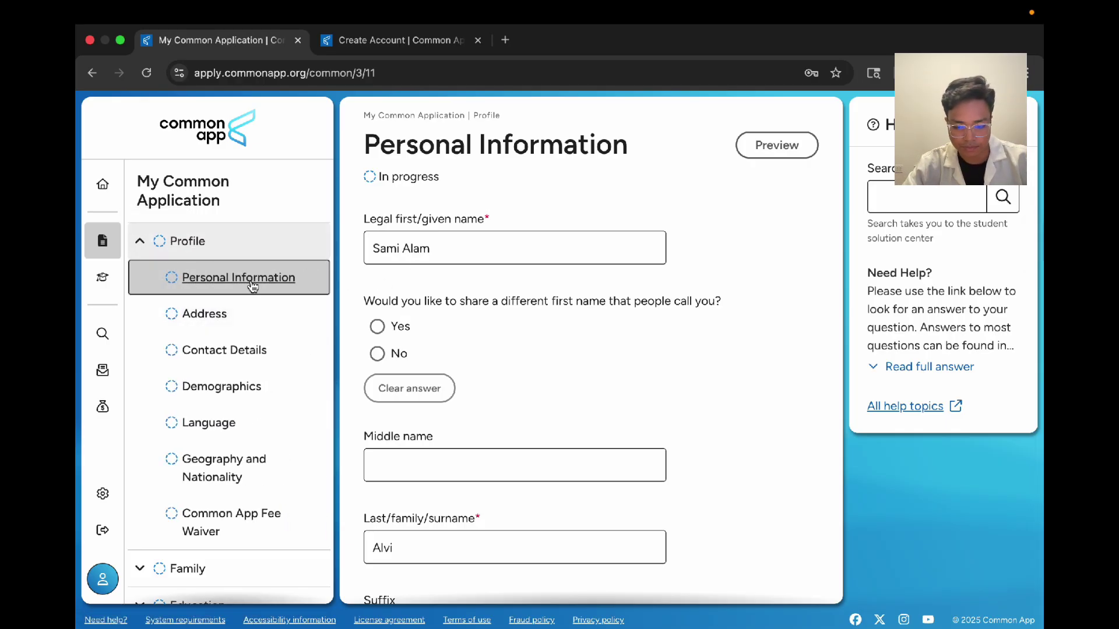
scroll(455, 341, "down", 1)
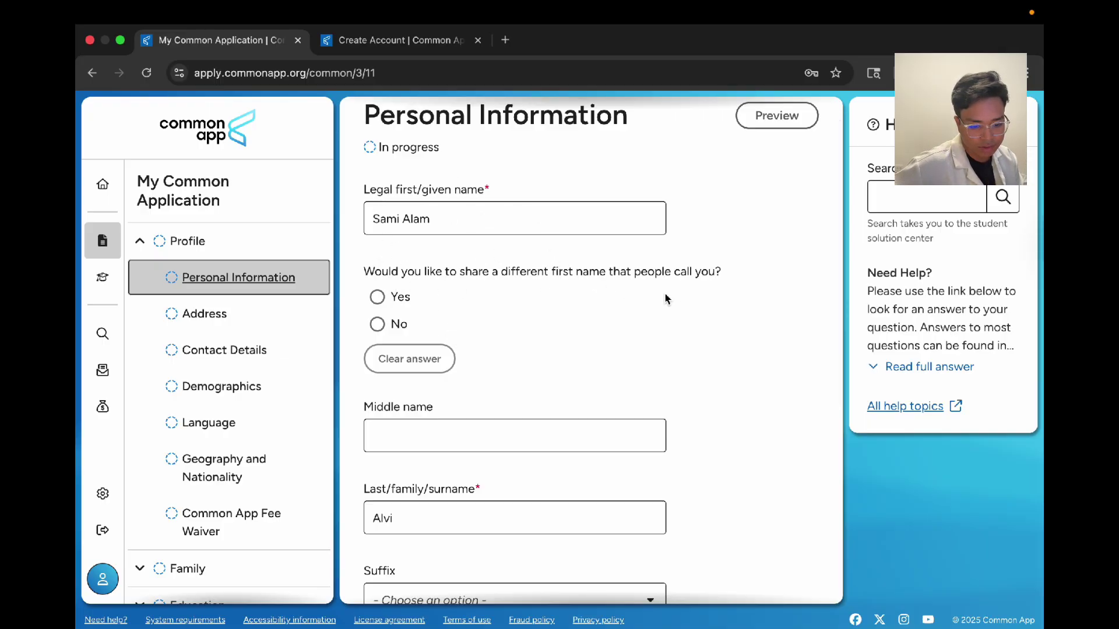
left_click(380, 325)
scroll(431, 326, "down", 3)
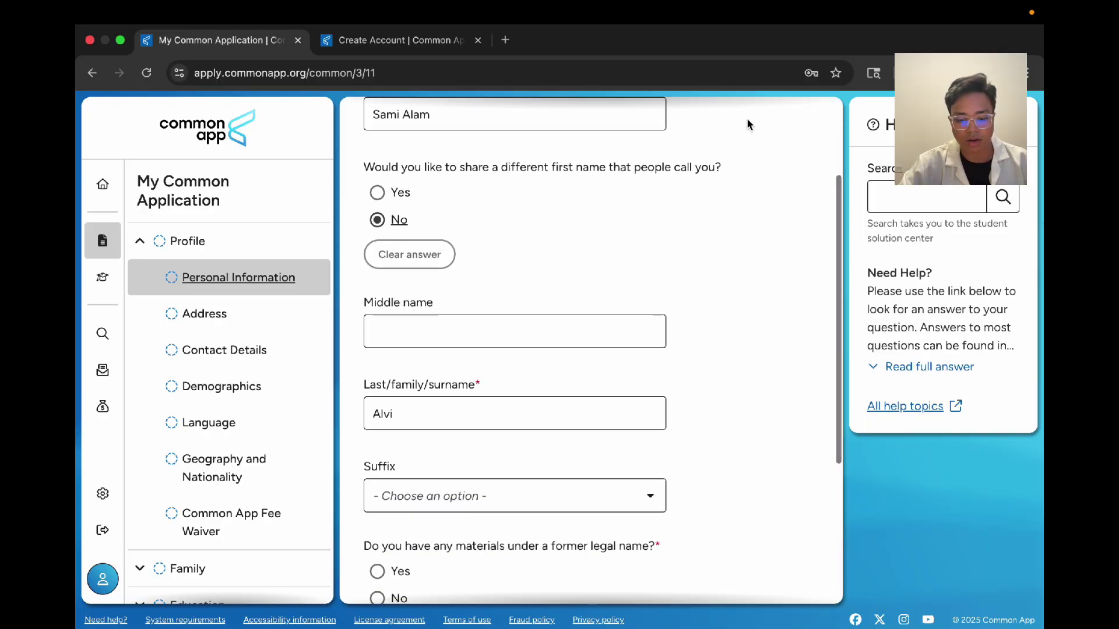
scroll(558, 376, "down", 3)
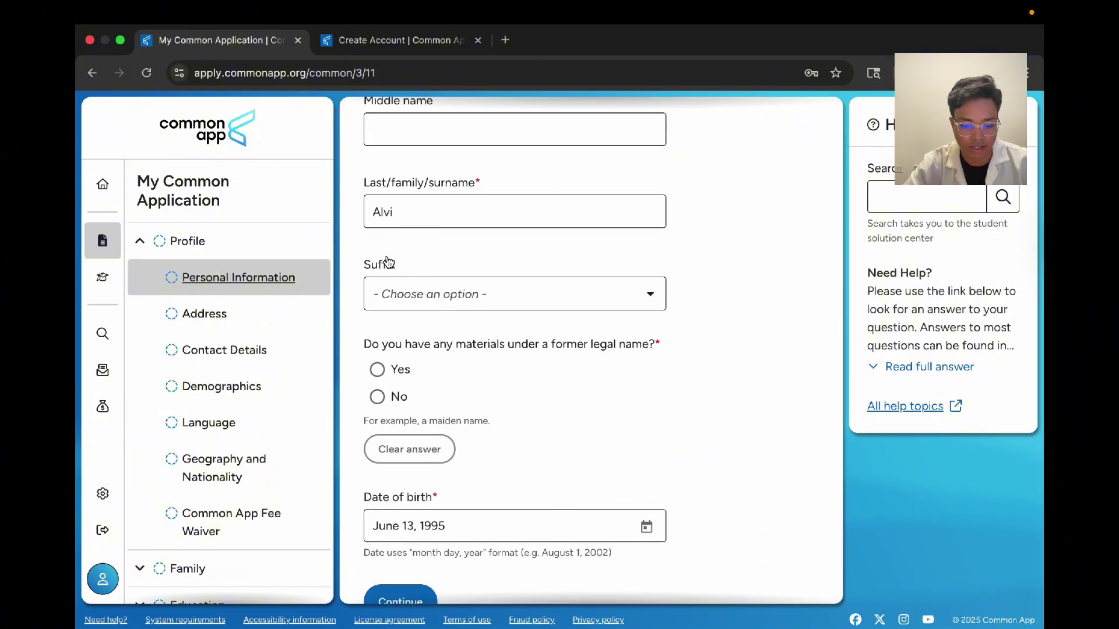
left_click_drag(362, 262, 402, 263)
left_click(645, 373)
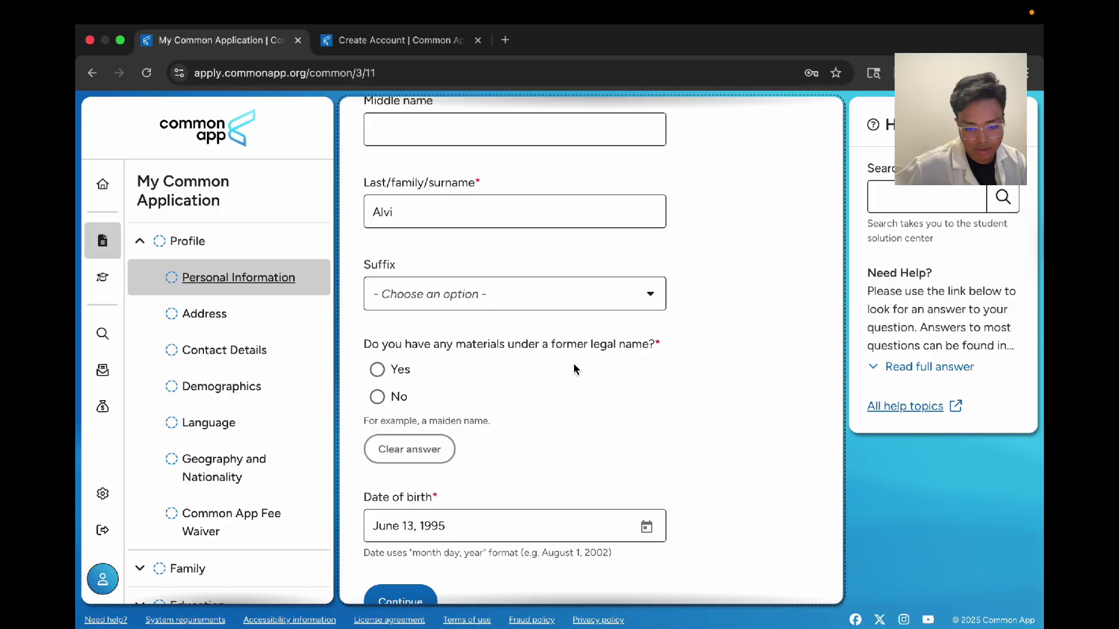
Step: Answer No to having materials under a former legal name
scroll(414, 373, "down", 1)
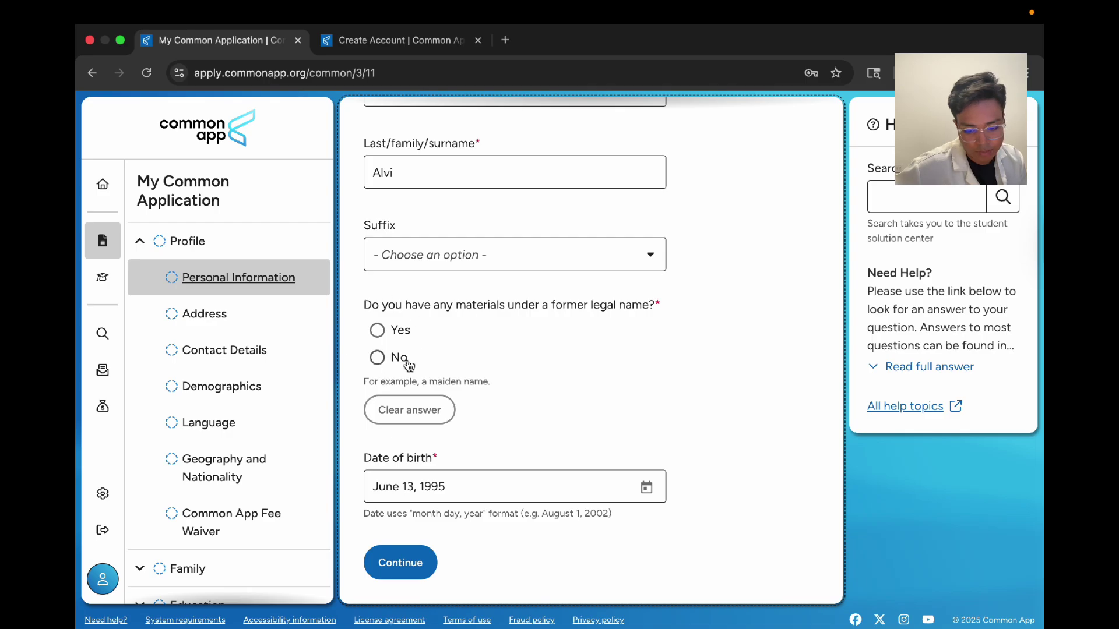
left_click(379, 330)
left_click(383, 360)
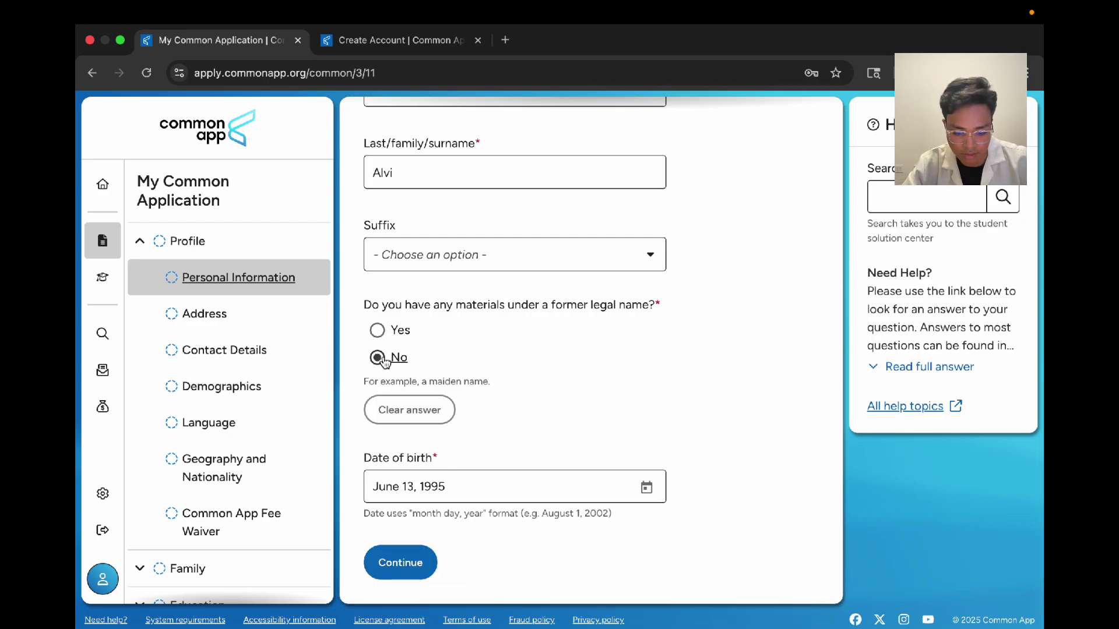
left_click(553, 423)
Step: Save Personal Information and record no alternate mailing address on the Address page
left_click(433, 551)
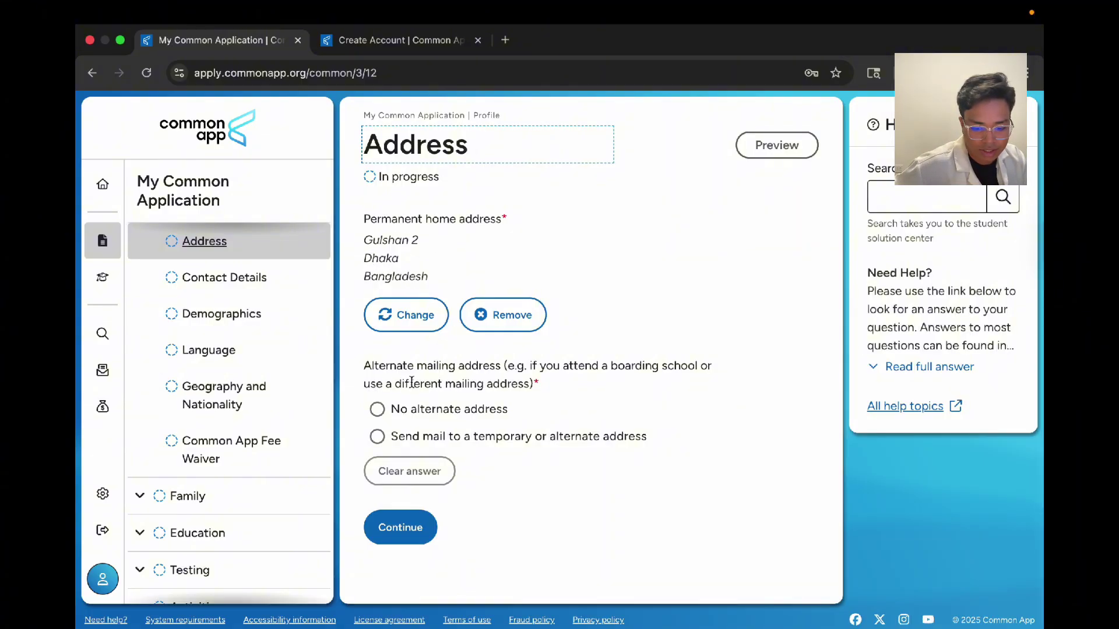
left_click(378, 409)
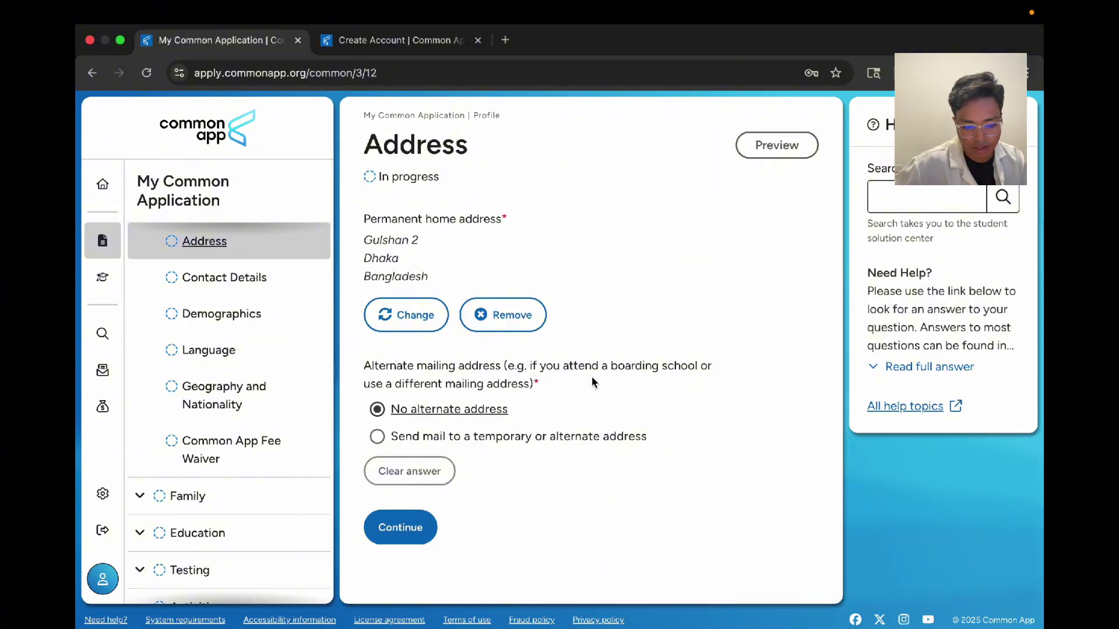
left_click(656, 390)
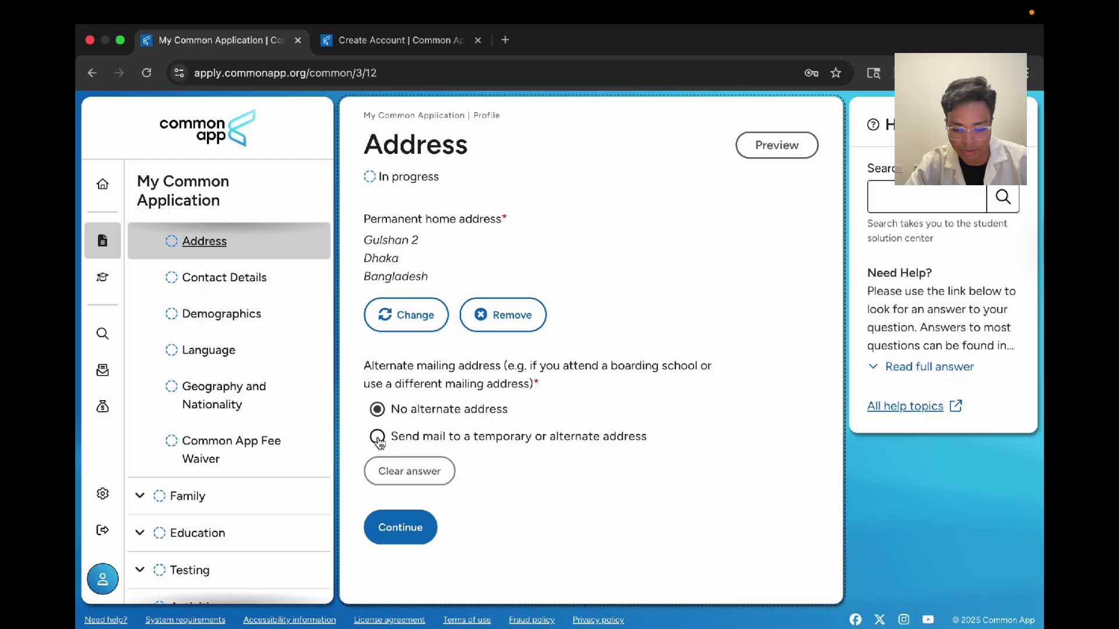
left_click(401, 527)
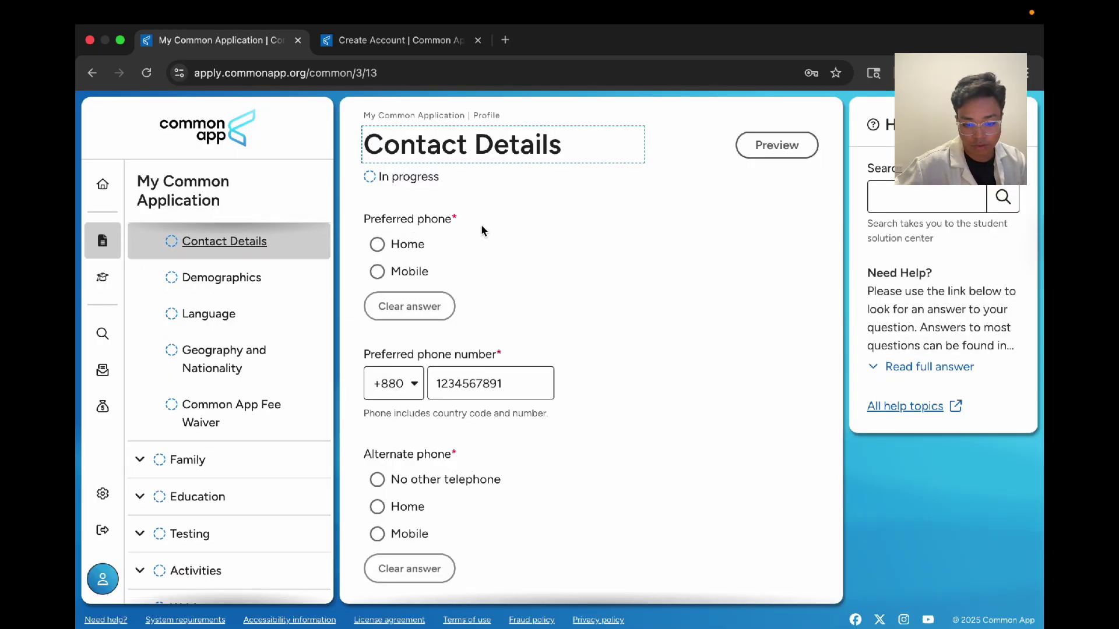
Step: Set Mobile as the preferred phone and Home as the alternate phone, then save Contact Details
left_click(405, 245)
left_click(420, 279)
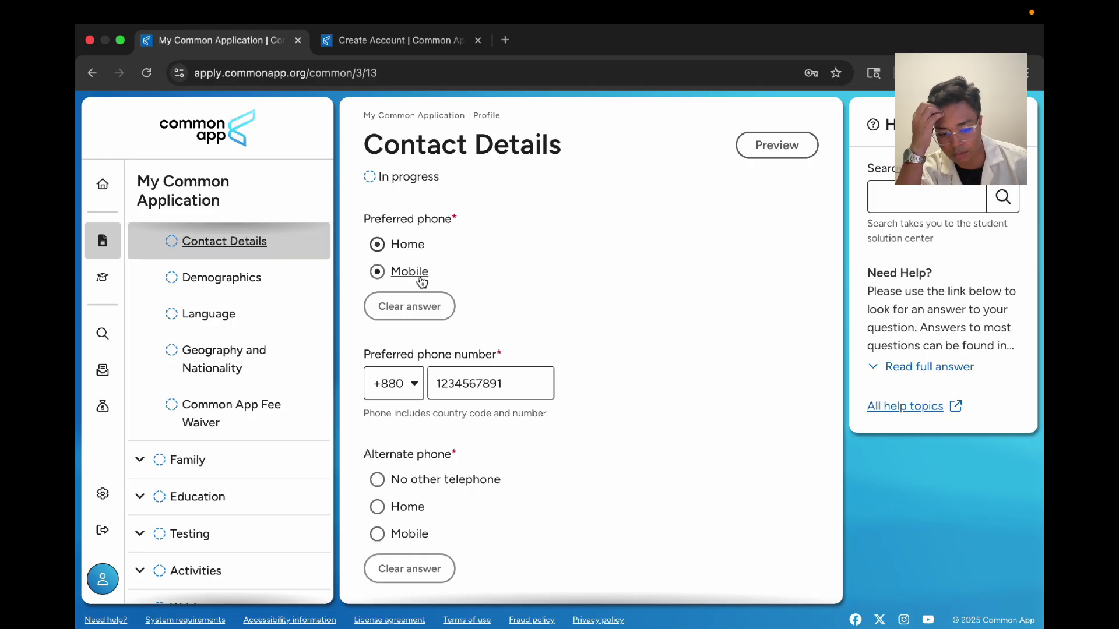
left_click_drag(408, 337, 579, 400)
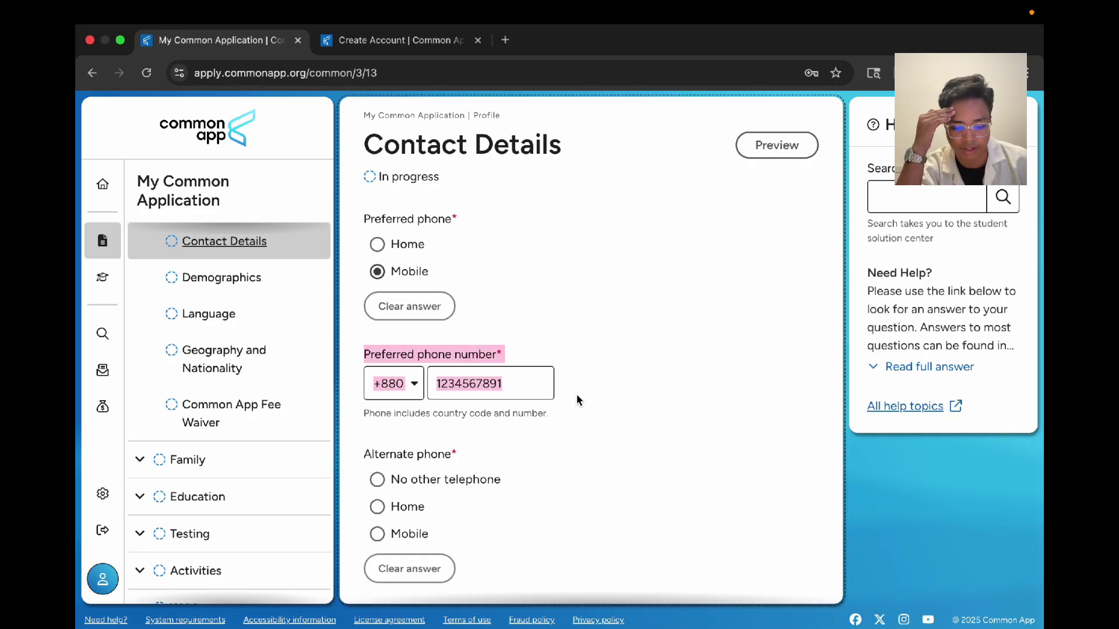
left_click(578, 400)
scroll(579, 399, "down", 2)
left_click(402, 450)
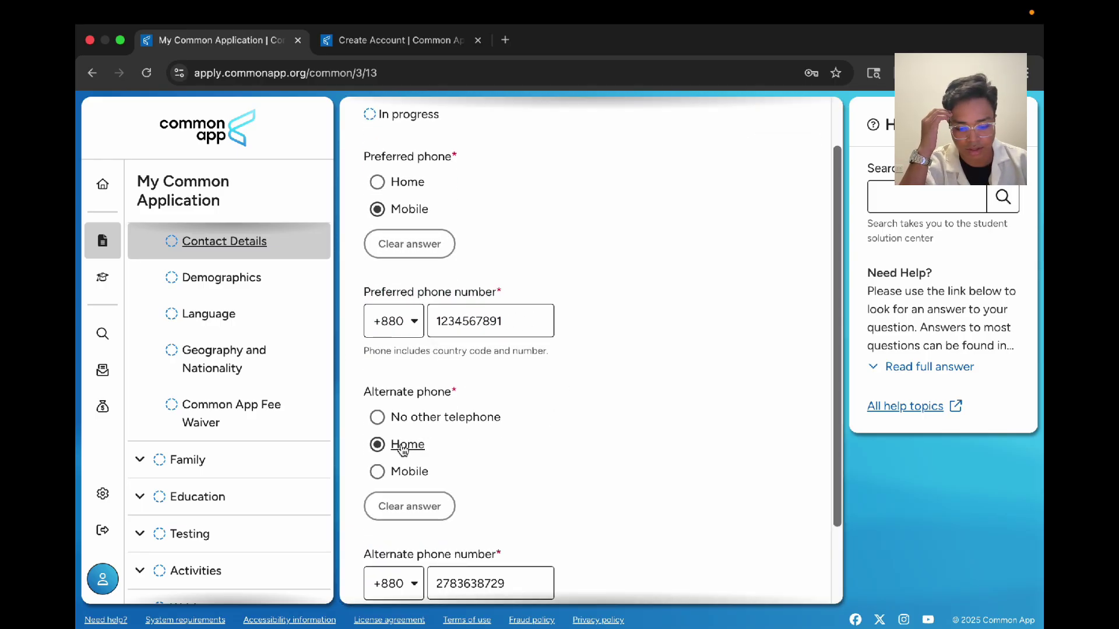
scroll(399, 454, "down", 2)
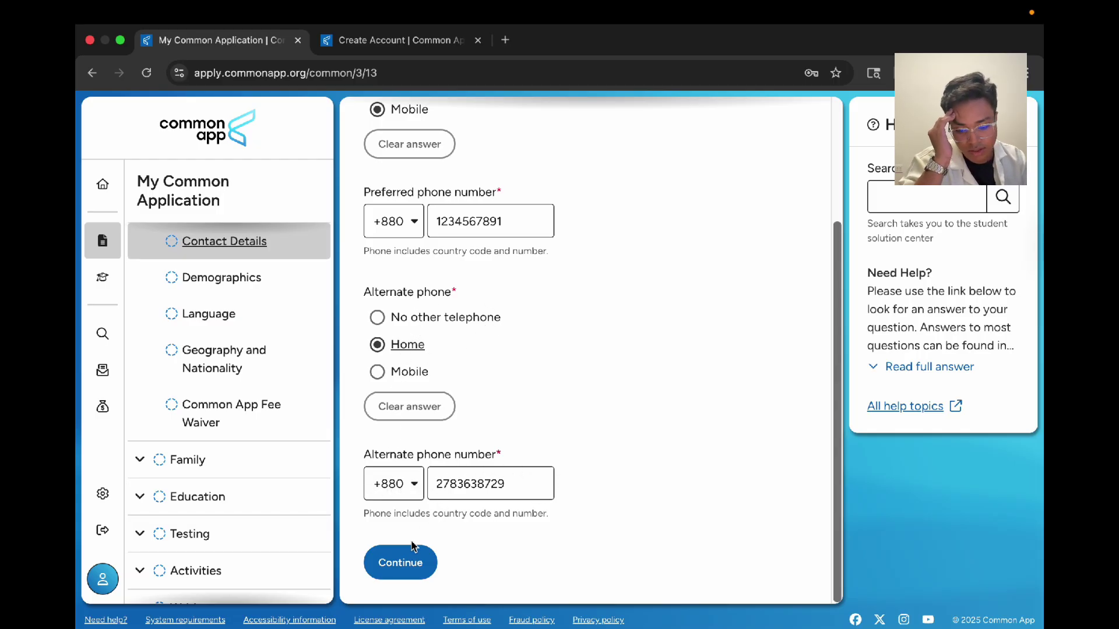
left_click(398, 557)
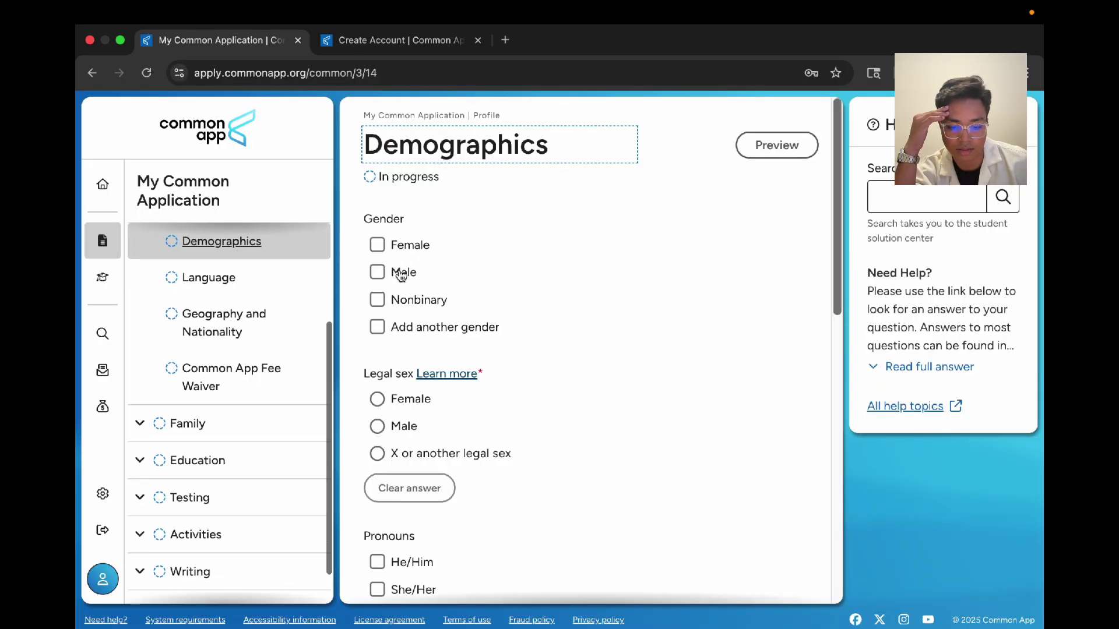
Step: Set gender and legal sex to Male and pronouns to He/Him
left_click(403, 272)
scroll(414, 408, "down", 2)
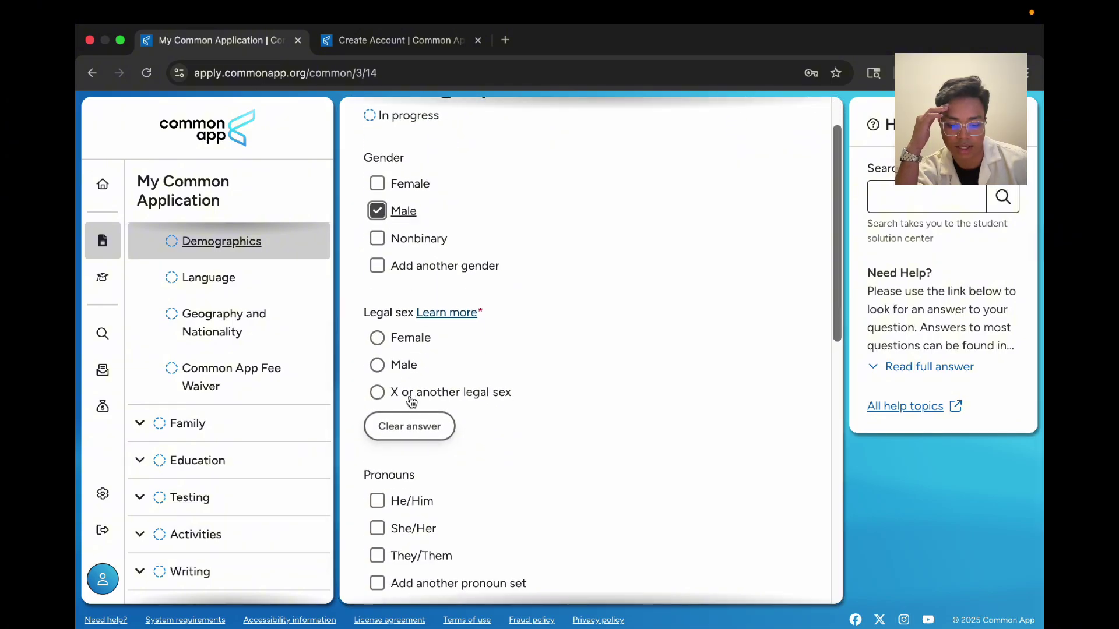
left_click(379, 365)
scroll(392, 370, "down", 4)
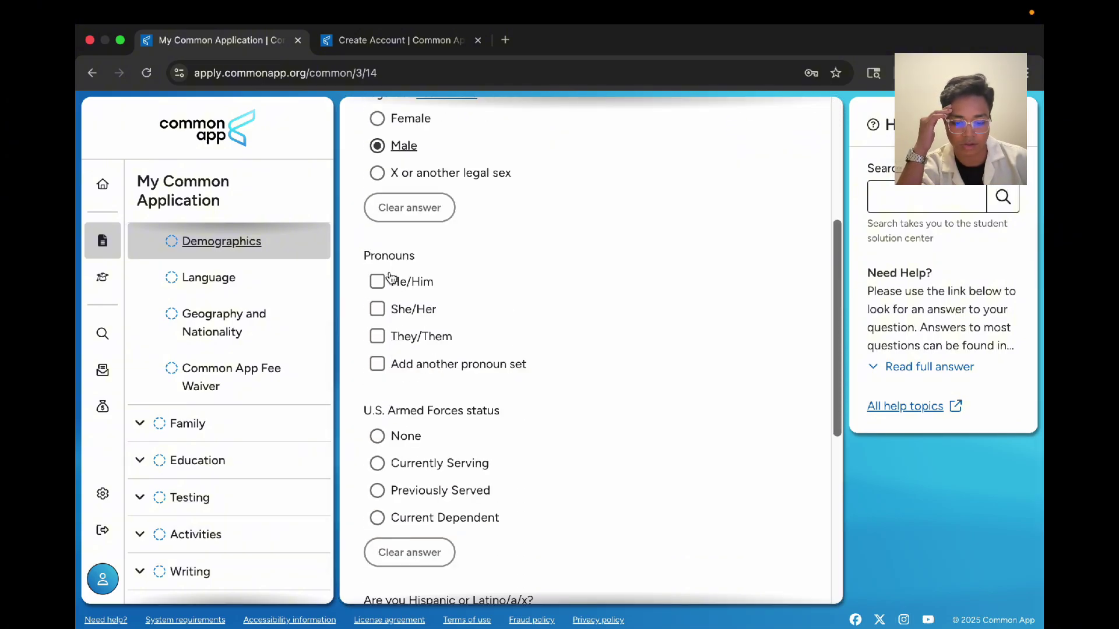
left_click(390, 277)
scroll(390, 245, "down", 3)
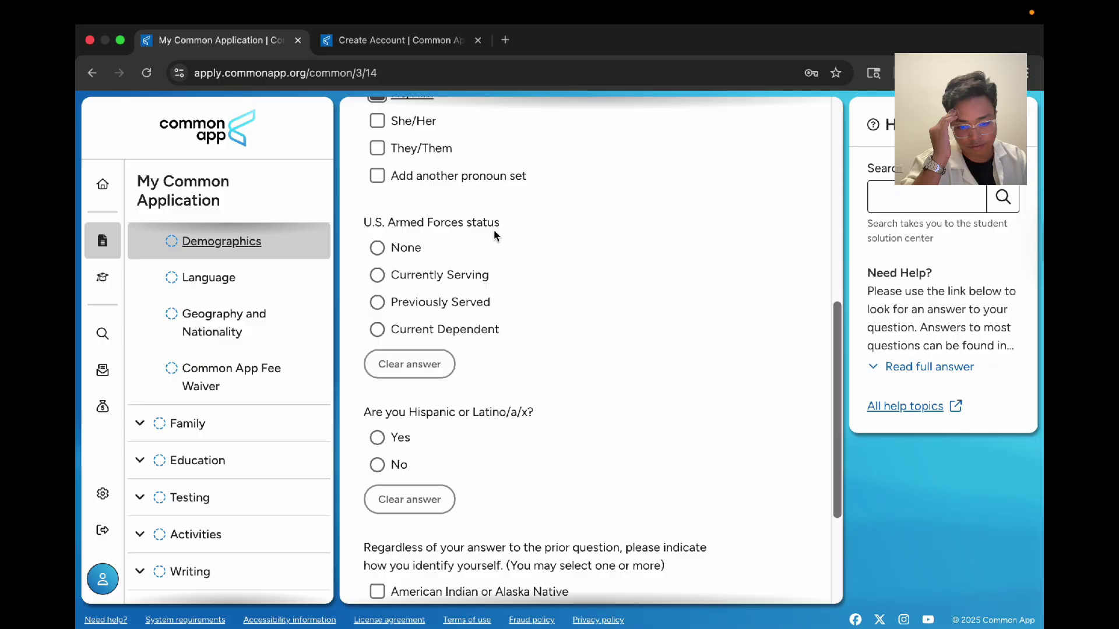
Step: Record no U.S. Armed Forces status, not Hispanic or Latino, and race Asian, then save Demographics
left_click(406, 248)
scroll(407, 248, "down", 2)
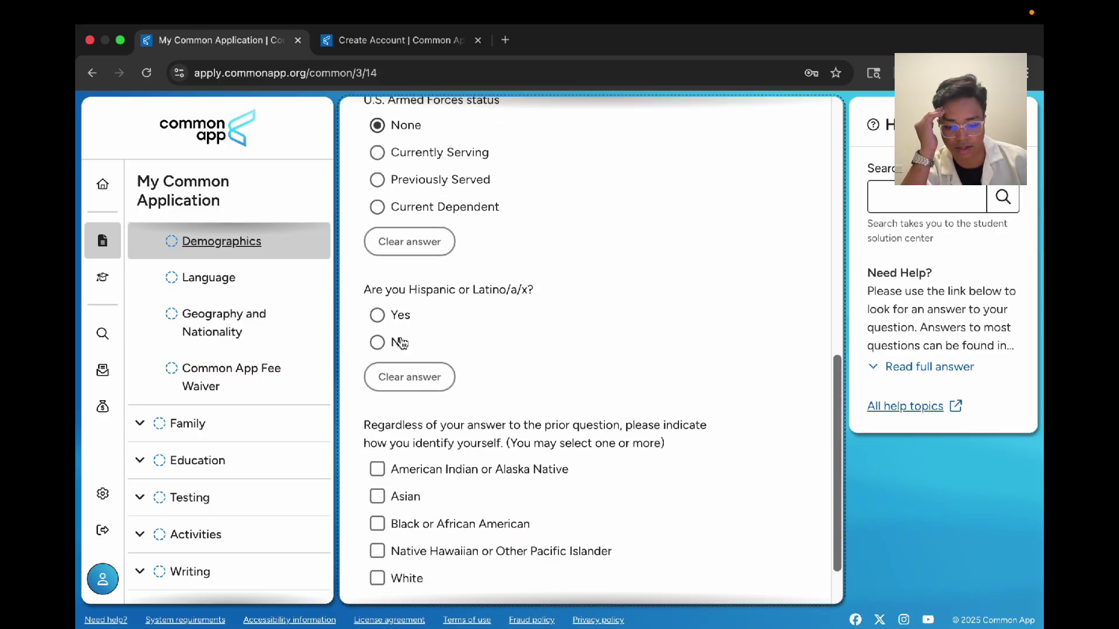
left_click(401, 342)
scroll(401, 335, "down", 1)
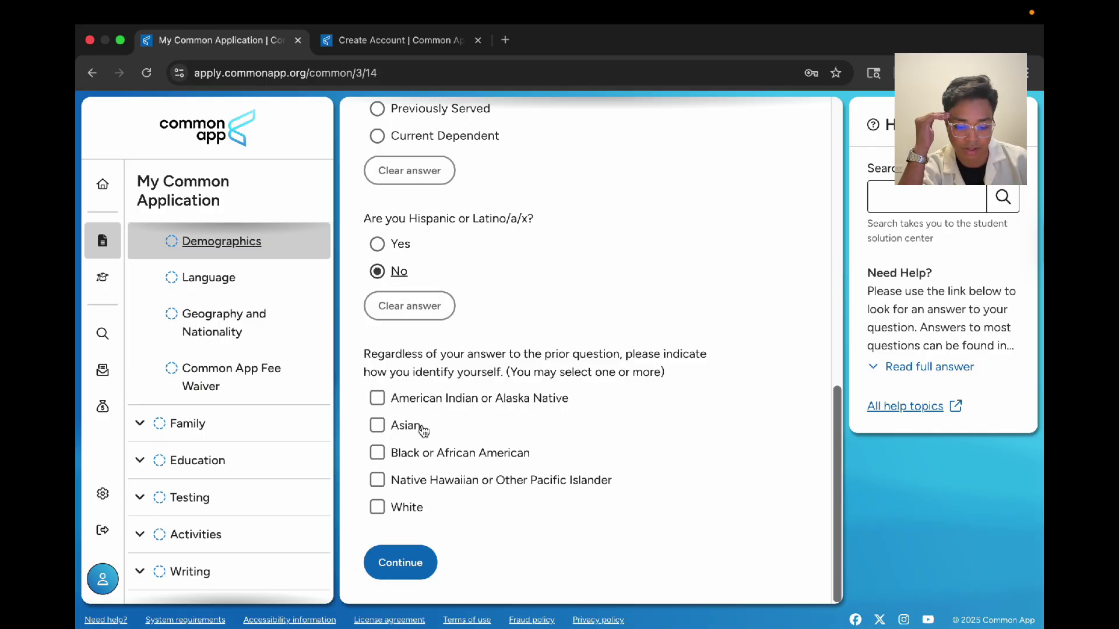
left_click(404, 426)
scroll(512, 451, "down", 8)
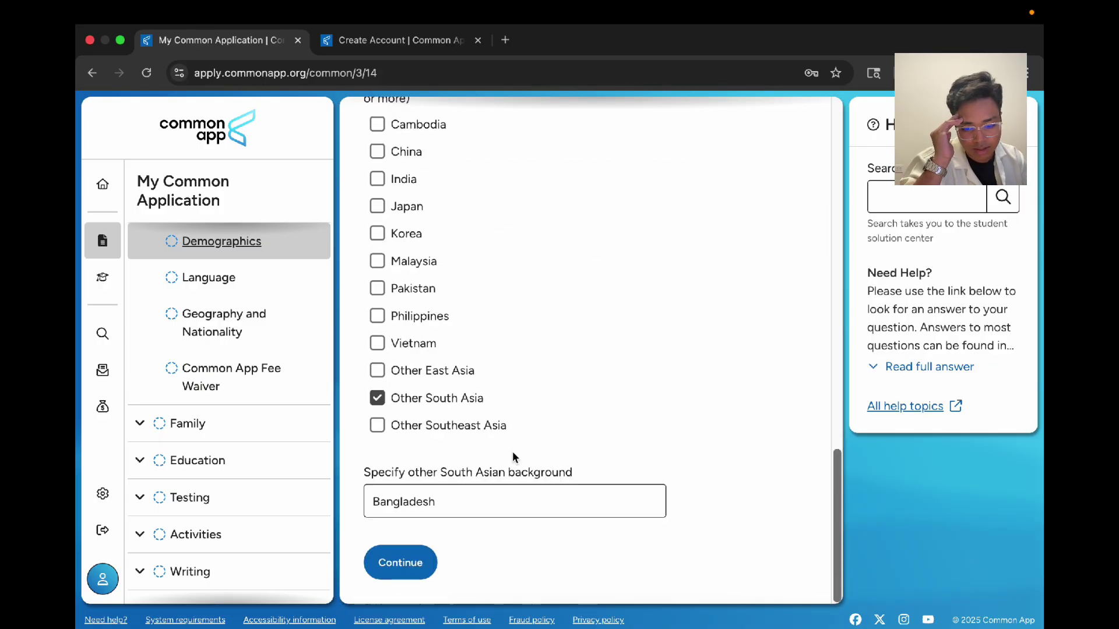
scroll(466, 291, "up", 1)
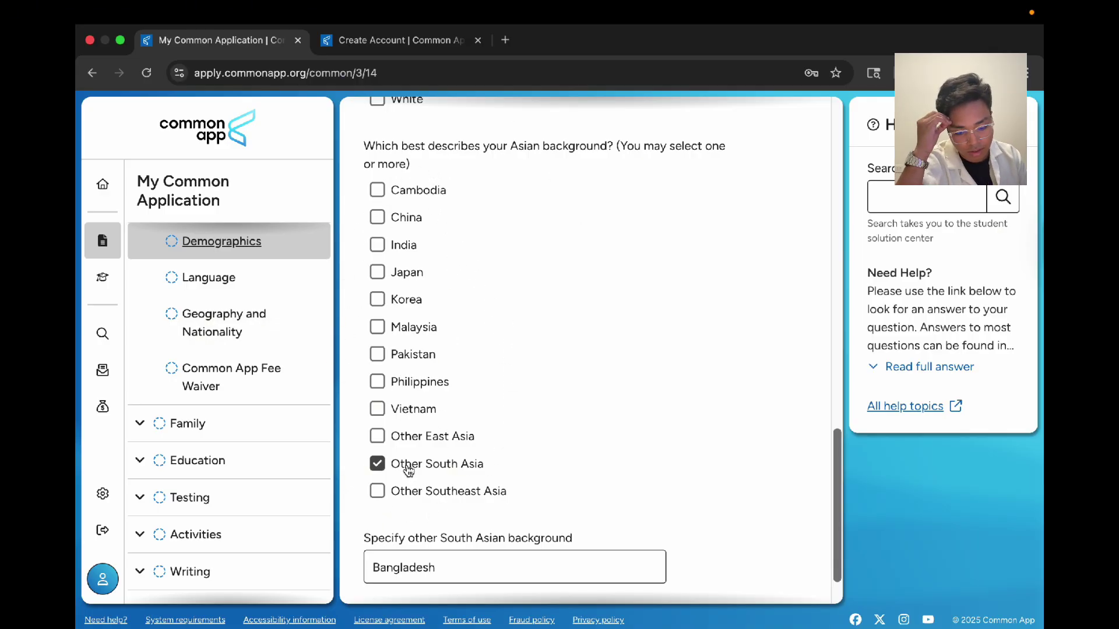
scroll(489, 477, "down", 2)
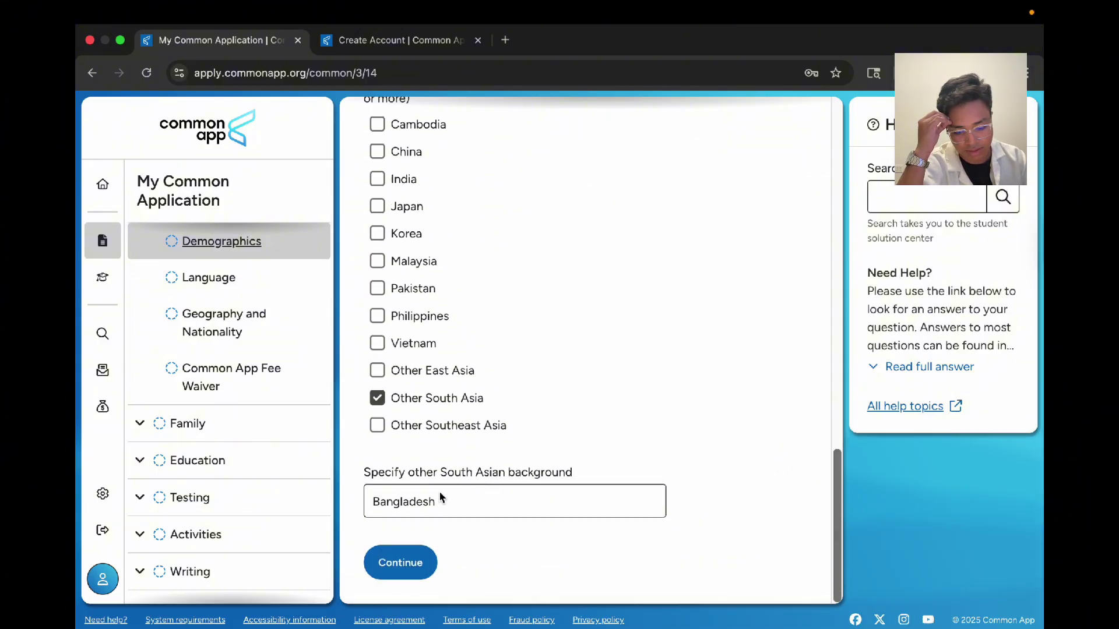
left_click(416, 576)
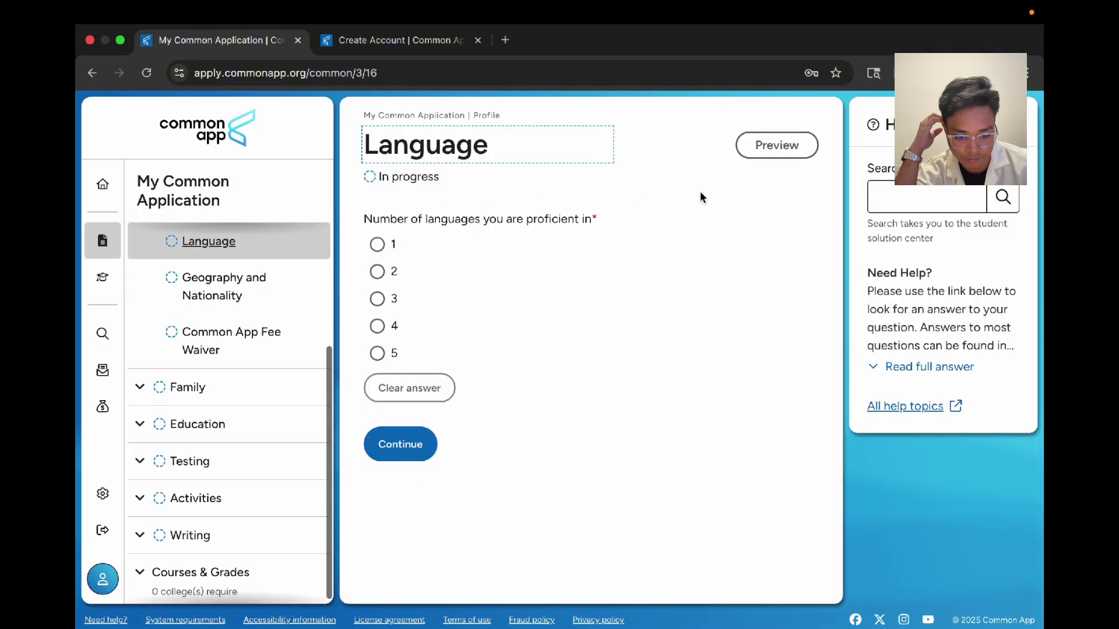
Step: Declare proficiency in 2 languages and save the Language section
left_click(377, 271)
scroll(490, 418, "down", 5)
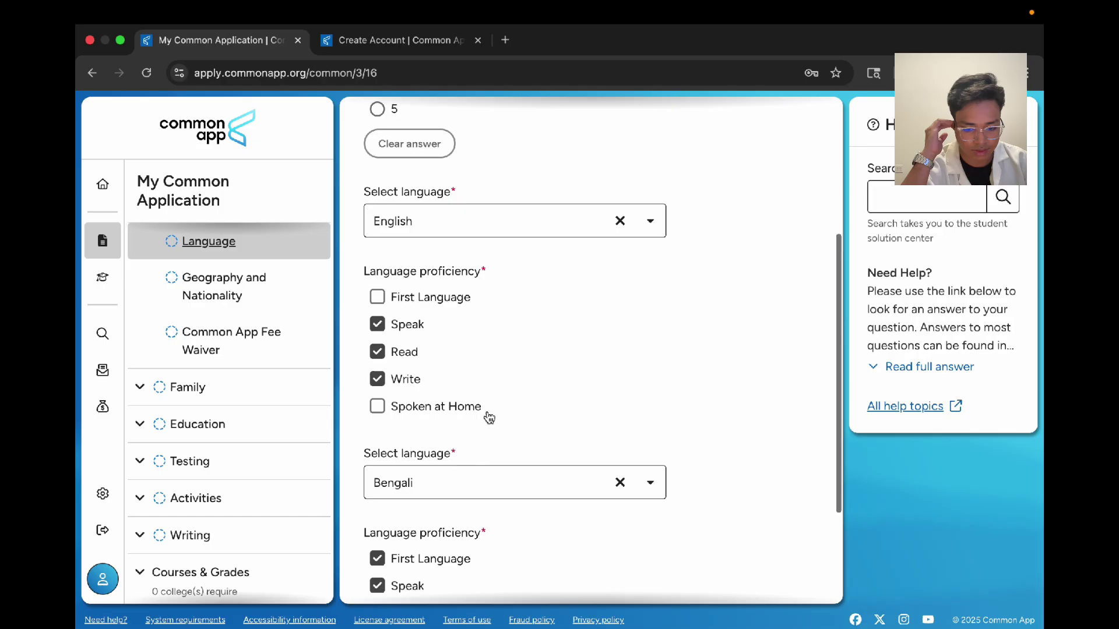
scroll(470, 469, "down", 3)
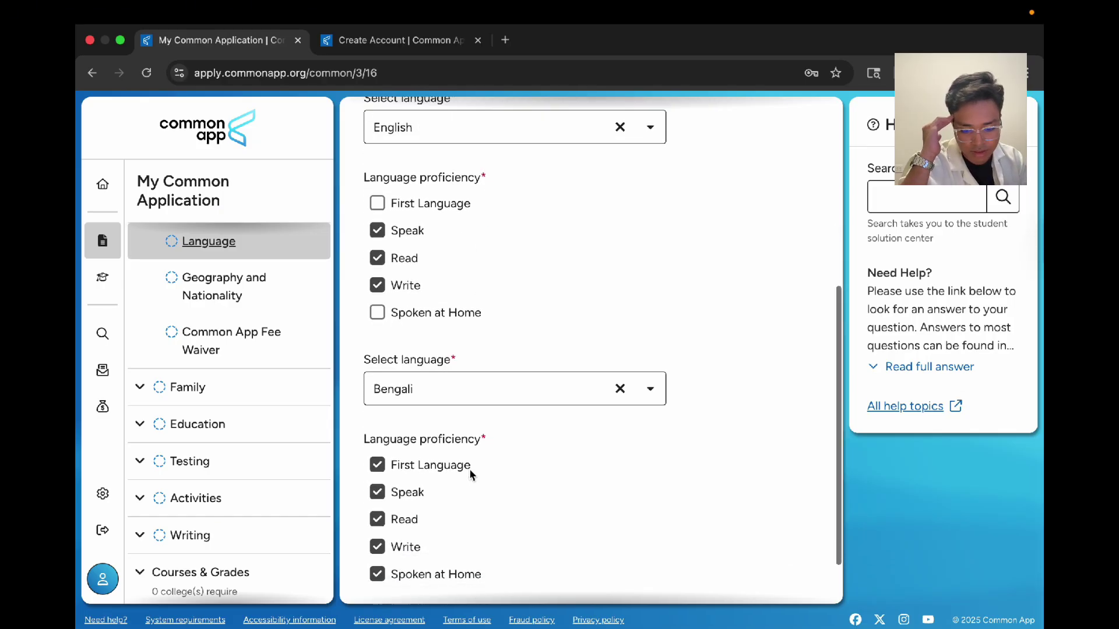
left_click(408, 578)
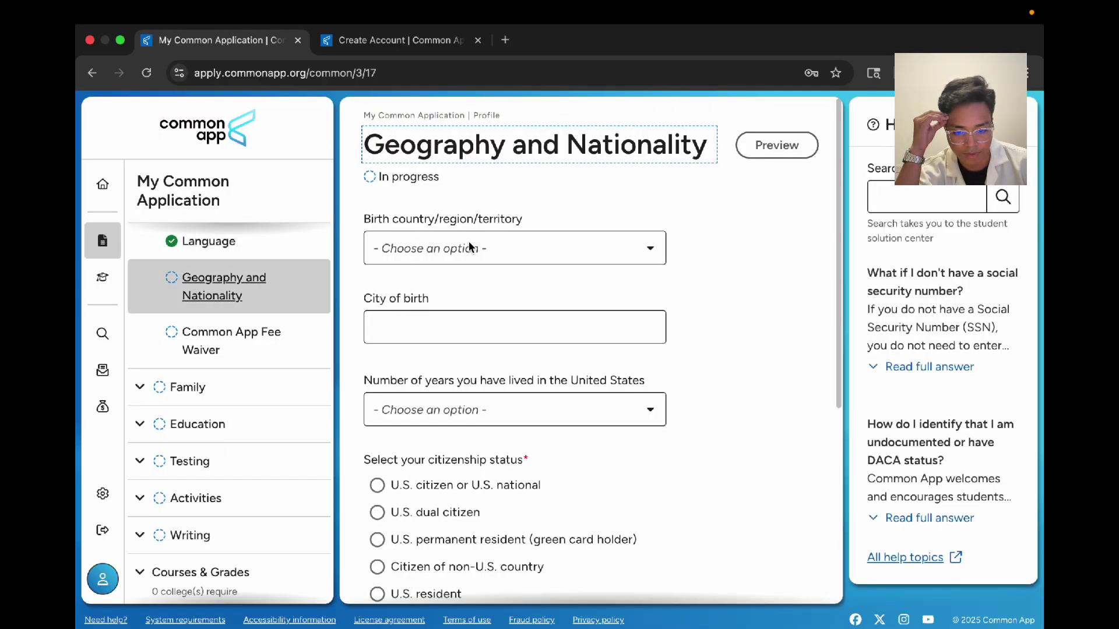
Step: Set the birth country to Bangladesh and enter 'Dhak' as the city of birth
left_click(464, 237)
type("bangl")
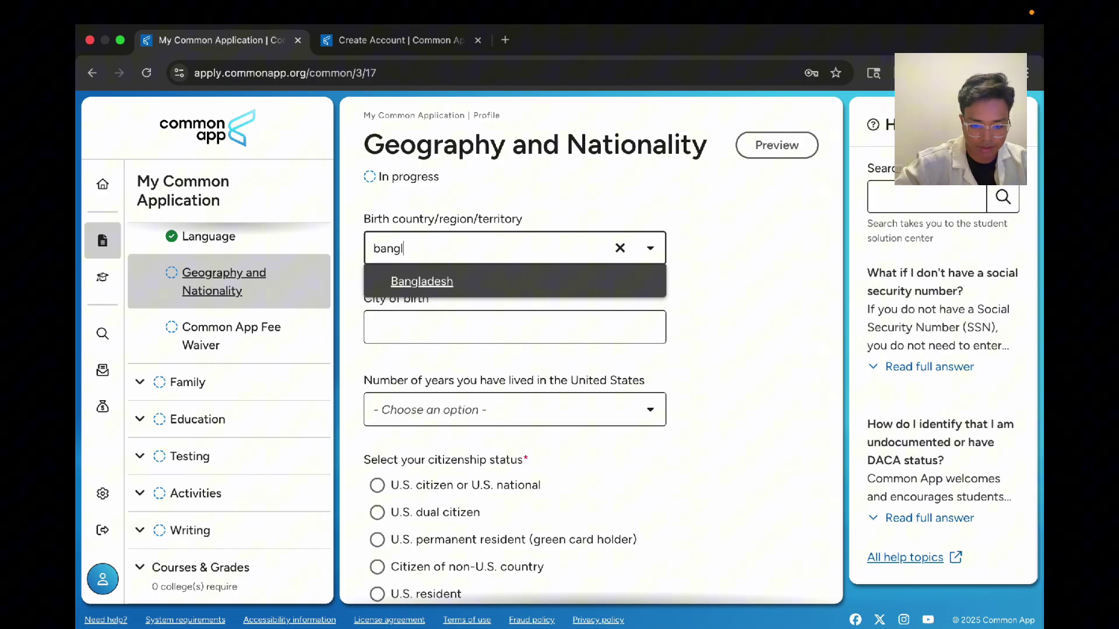
key("Return")
left_click(373, 317)
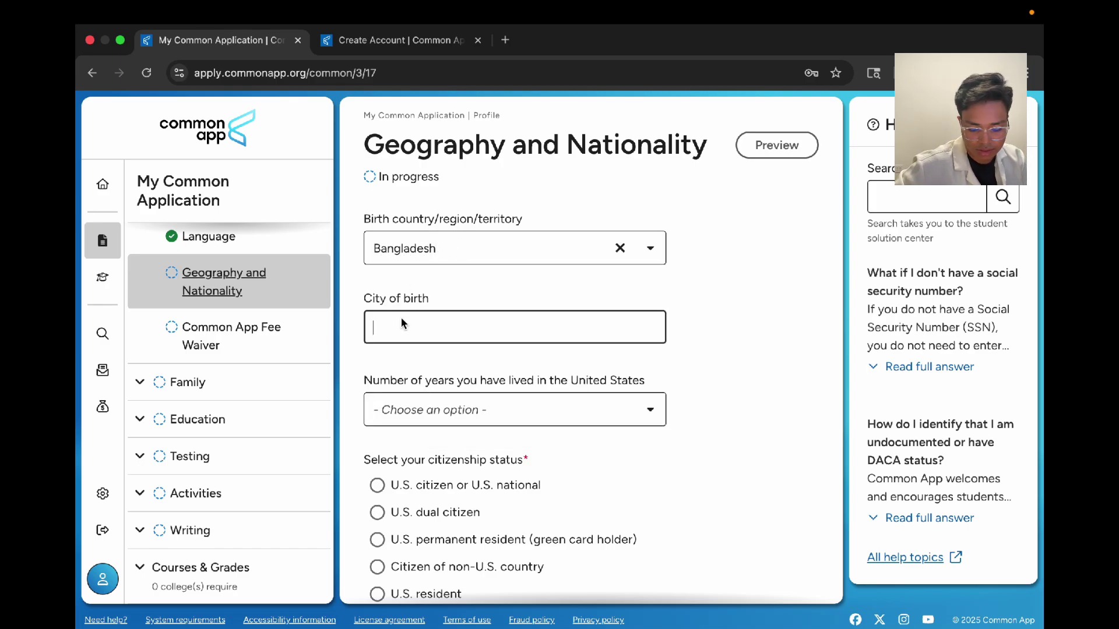
type("Dhaka")
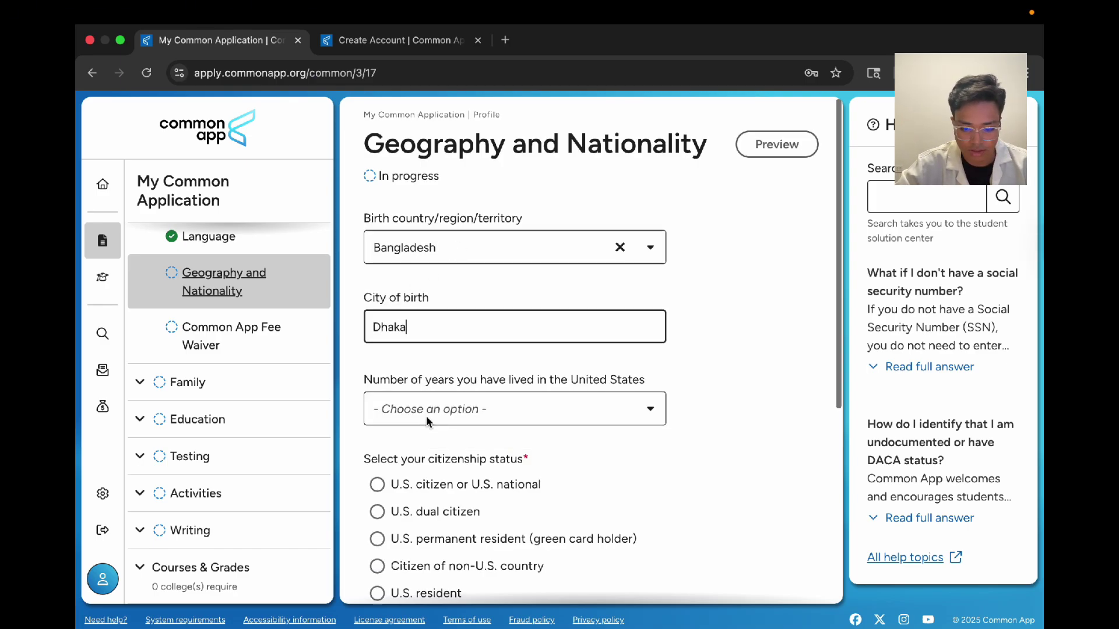
scroll(429, 315, "down", 2)
Step: Set the years lived in the United States to 0
left_click(574, 314)
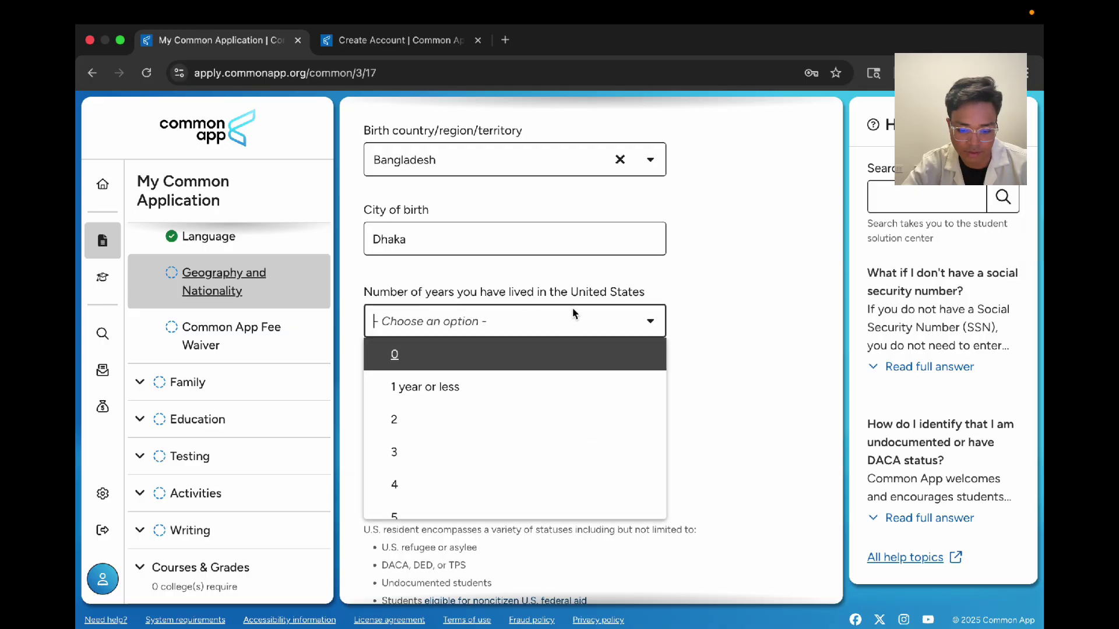
left_click(557, 353)
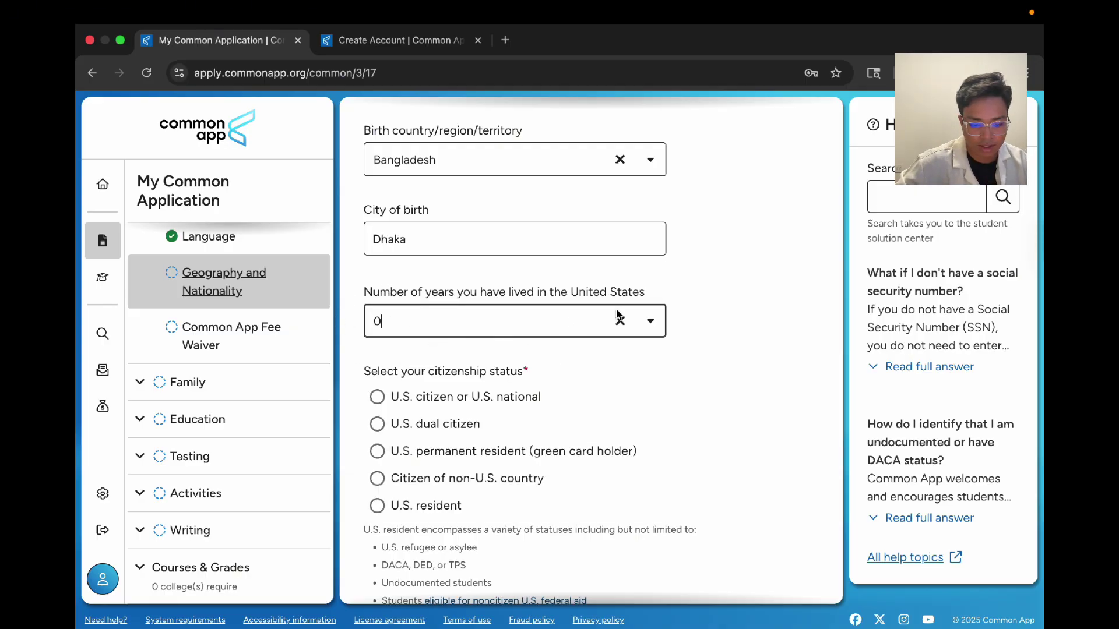
left_click(650, 320)
scroll(543, 469, "down", 10)
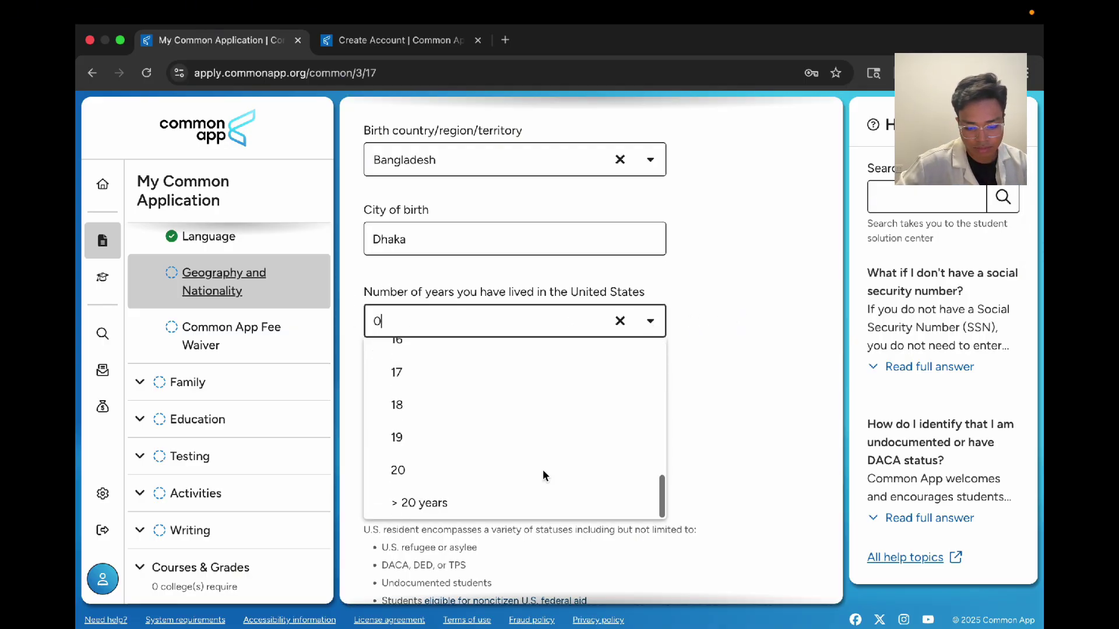
scroll(543, 469, "up", 10)
left_click(736, 363)
scroll(572, 400, "down", 4)
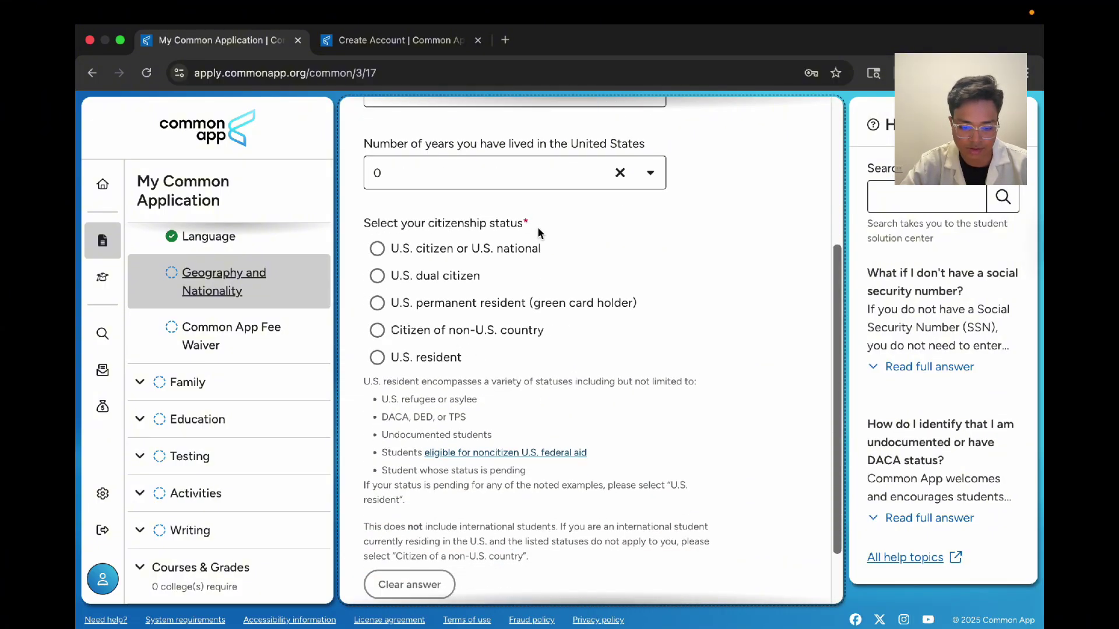
Step: Set citizenship status to citizen of a non-U.S. country, keeping Bangladesh citizenship
left_click(383, 334)
scroll(557, 336, "down", 5)
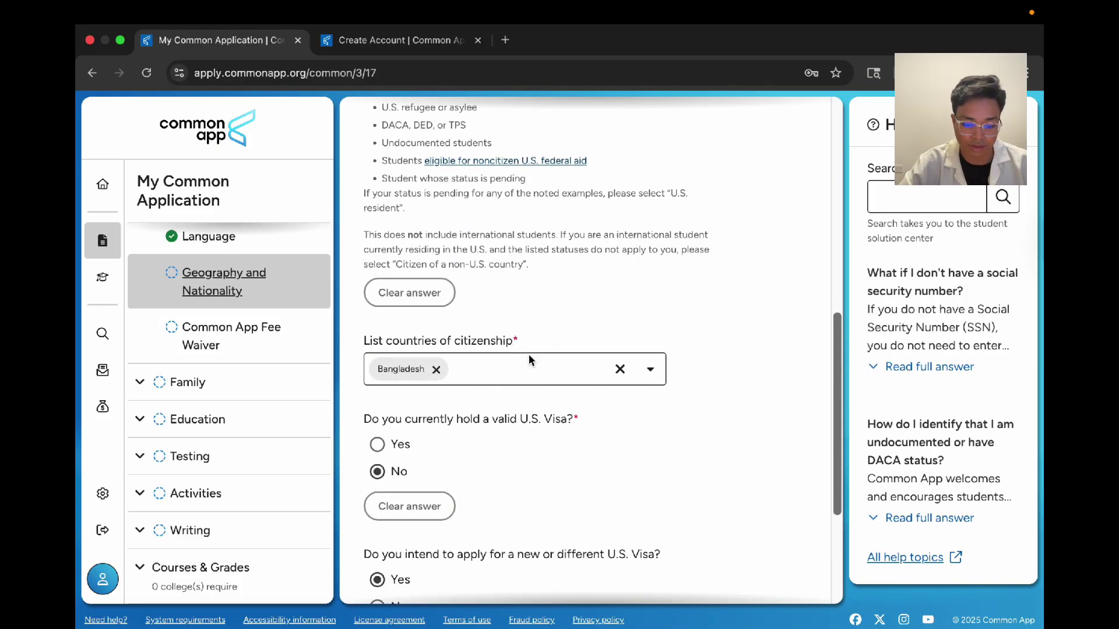
left_click(502, 370)
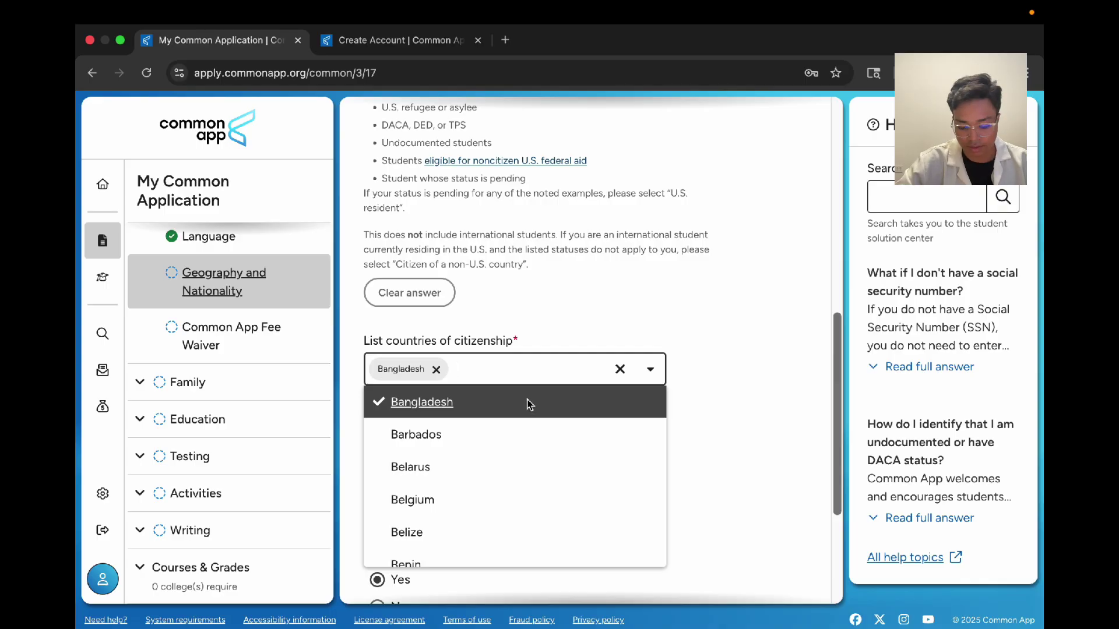
type("a")
key("BackSpace")
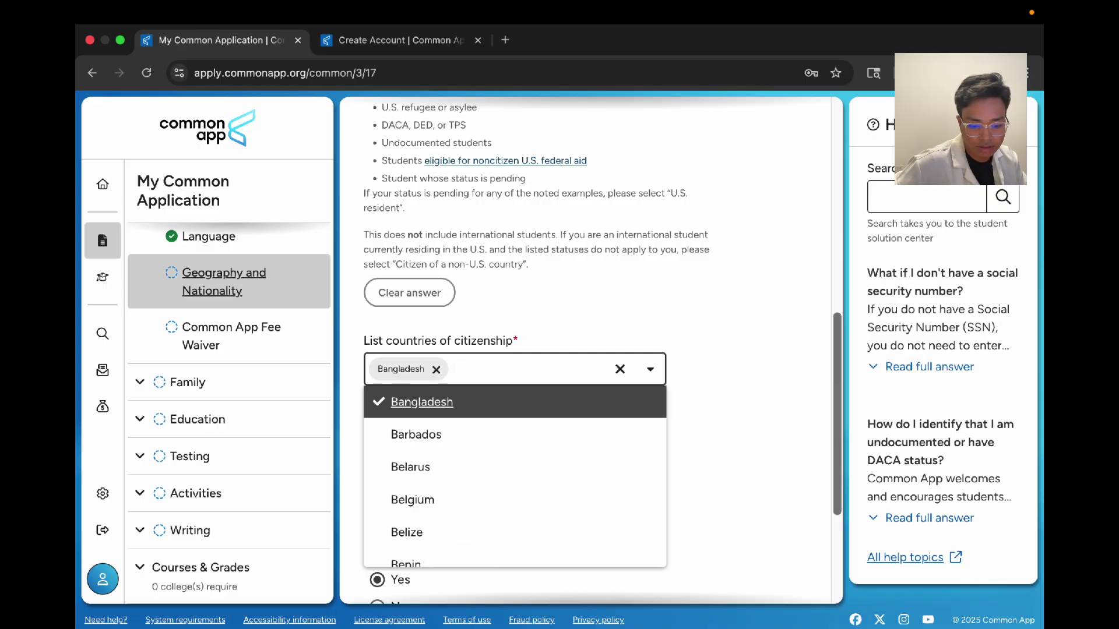
left_click(678, 317)
scroll(350, 478, "down", 3)
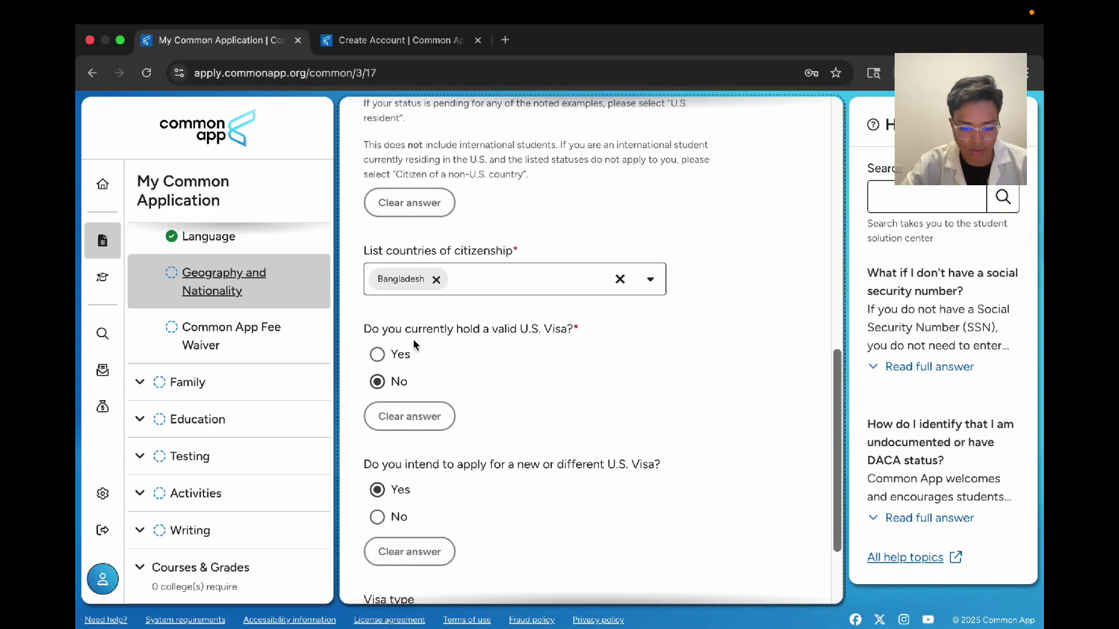
scroll(410, 371, "down", 1)
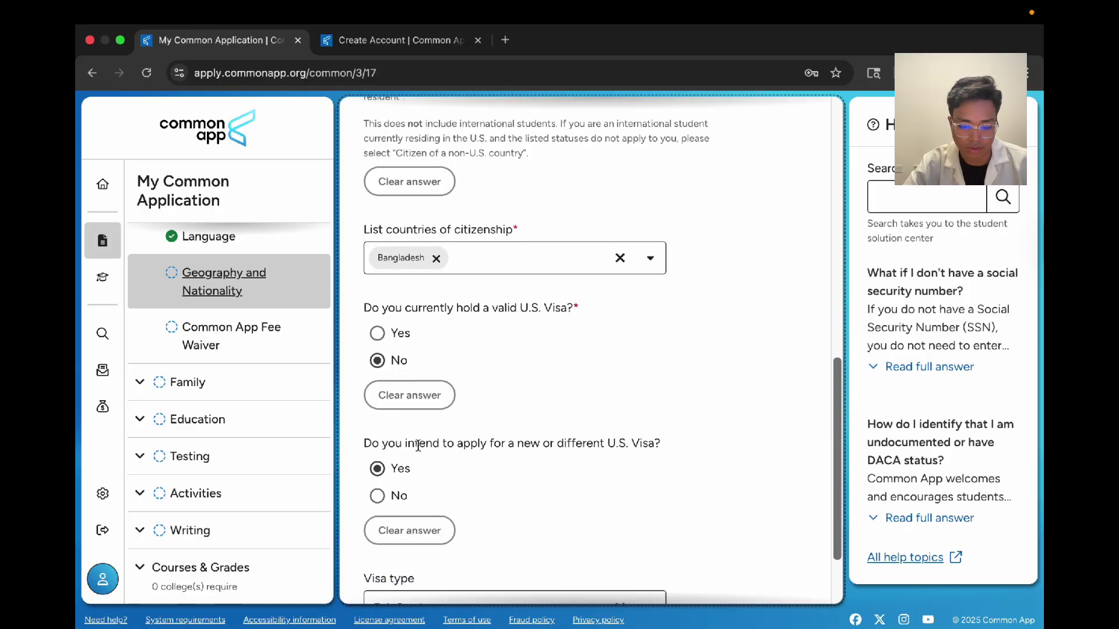
scroll(418, 446, "down", 2)
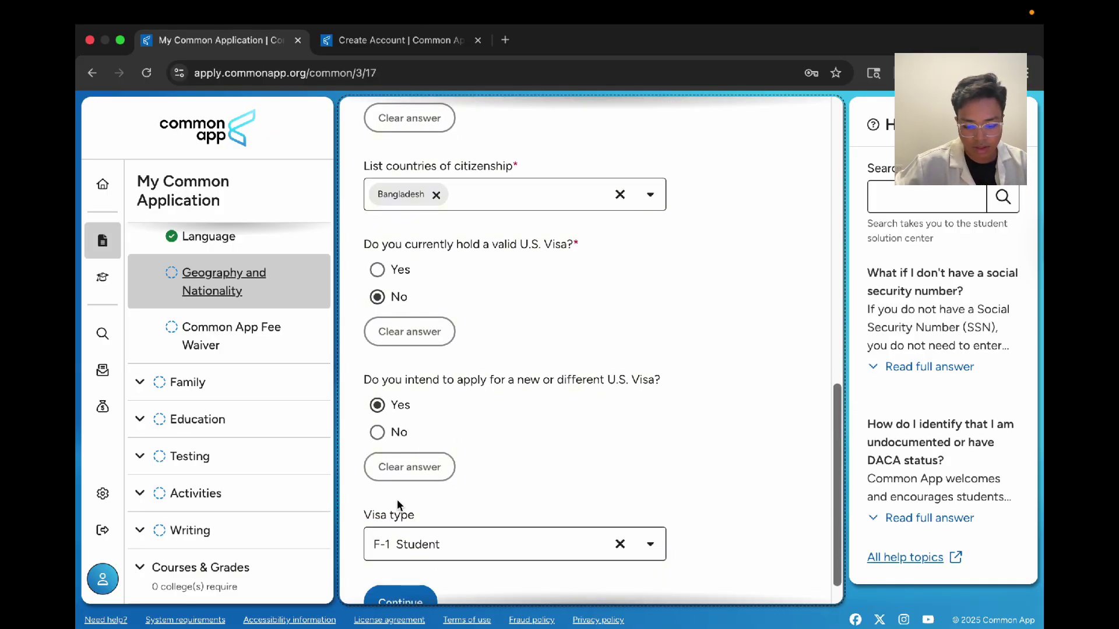
scroll(396, 505, "down", 1)
Step: Keep F-1 Student as the visa type and save Geography and Nationality
left_click(442, 502)
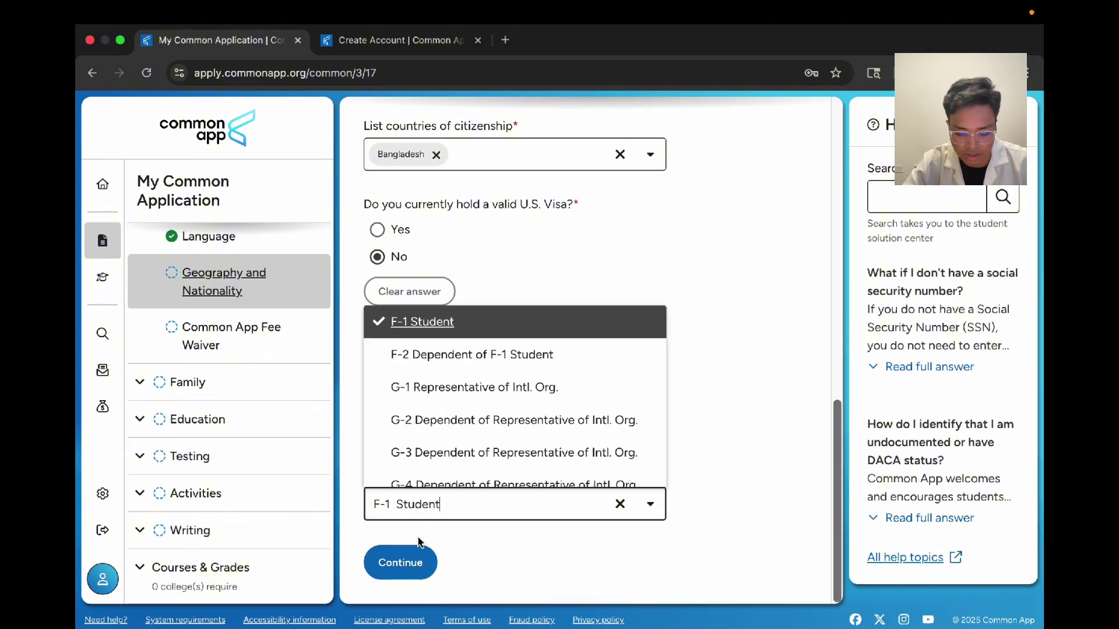
left_click(467, 535)
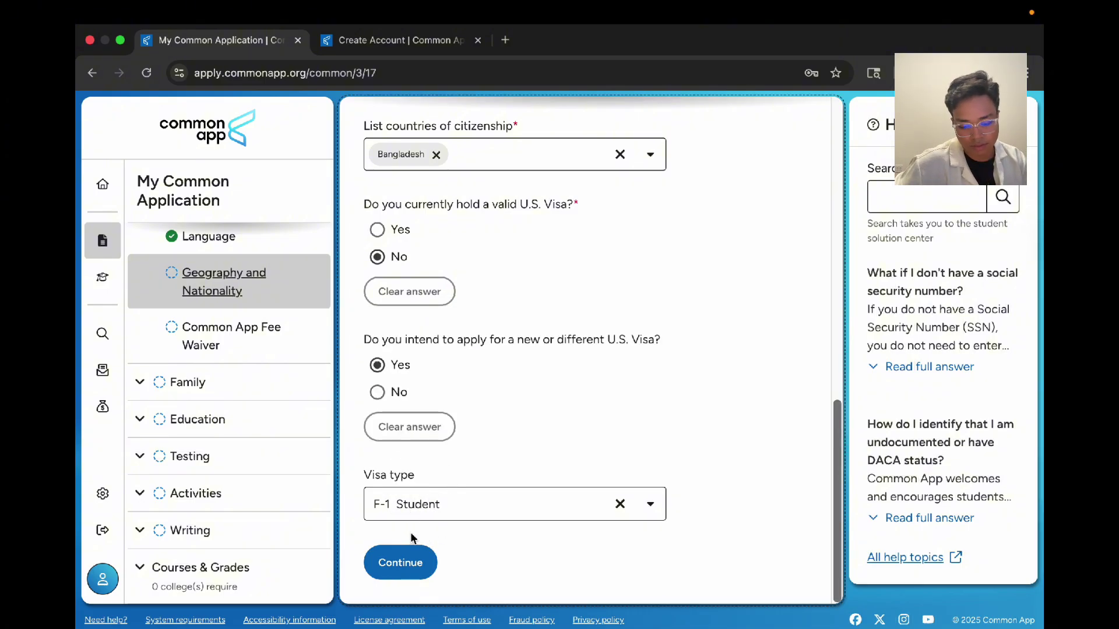
left_click(402, 561)
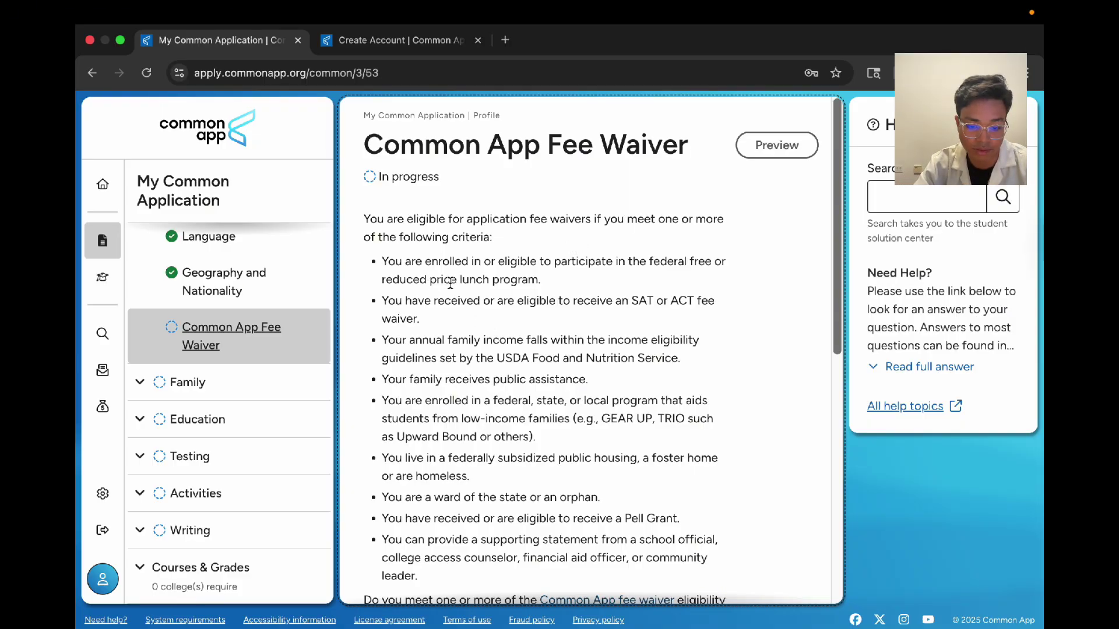
Step: Answer Yes to fee waiver eligibility
left_click_drag(361, 152, 670, 191)
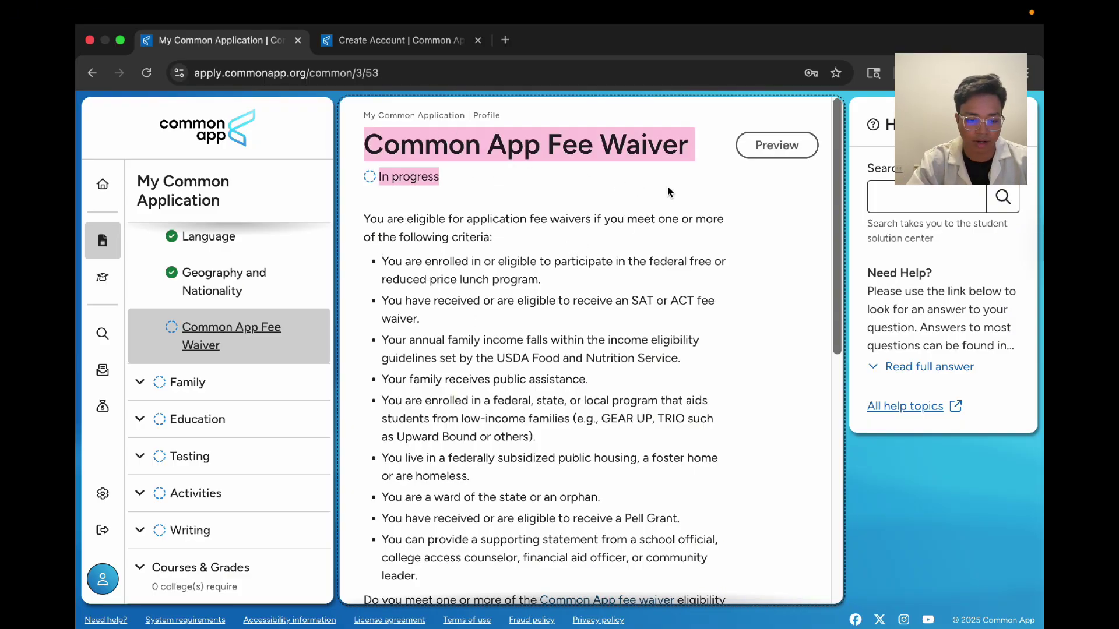
left_click(703, 191)
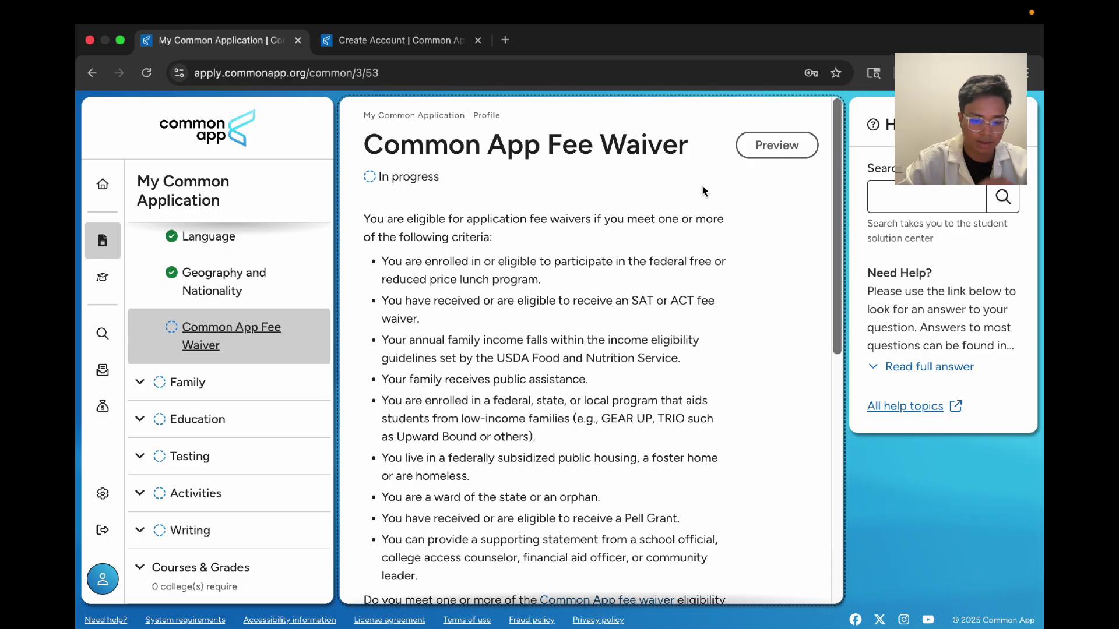
scroll(396, 408, "down", 6)
left_click(401, 297)
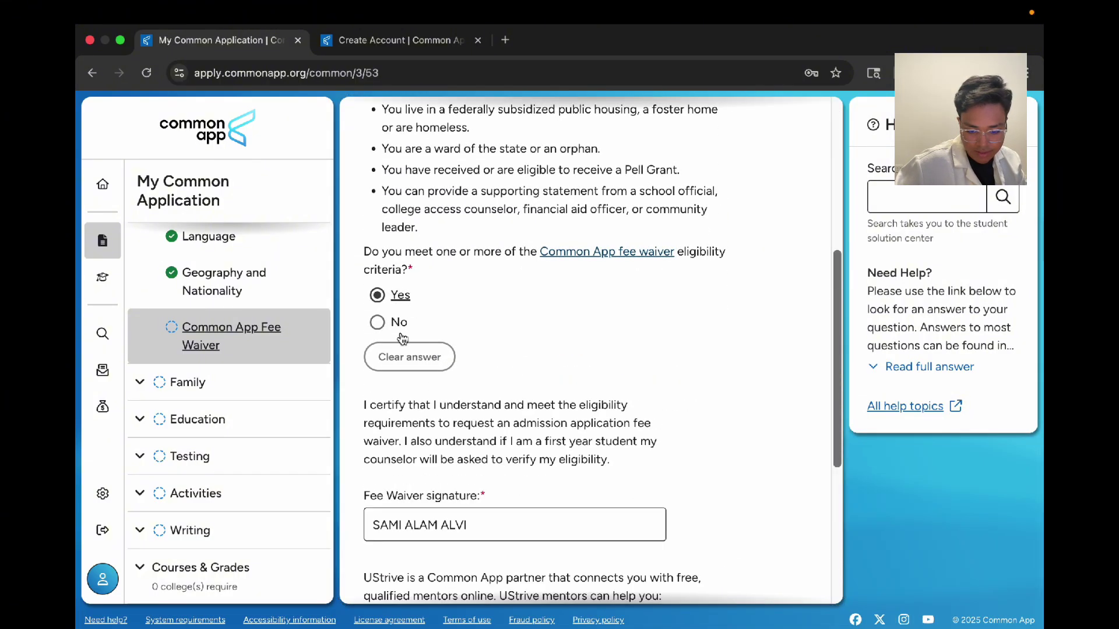
scroll(403, 338, "down", 3)
left_click_drag(482, 372, 354, 375)
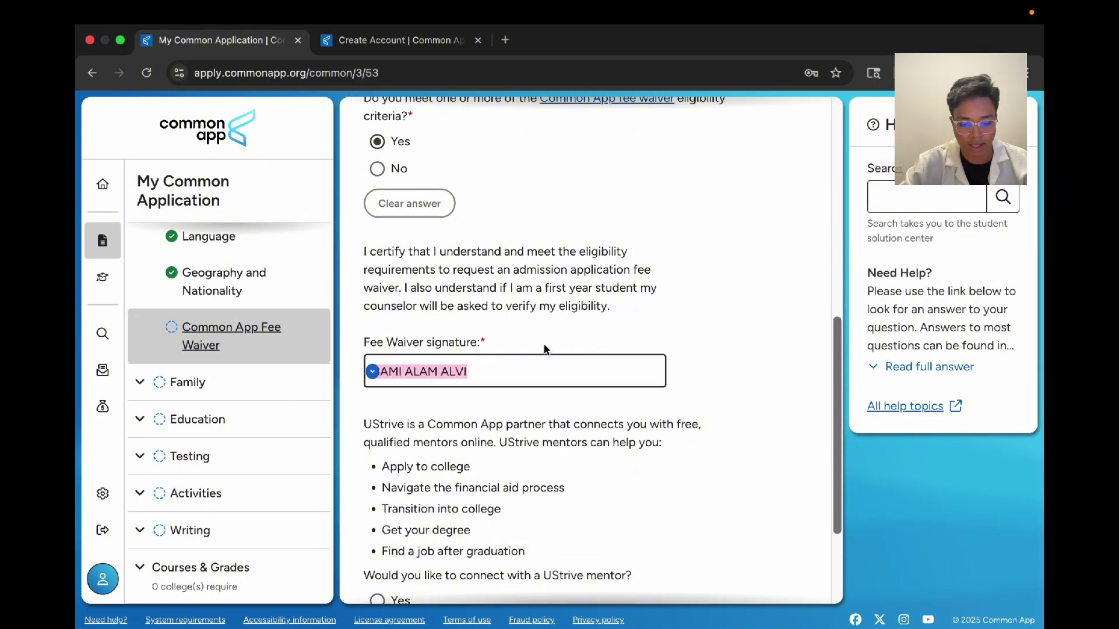
left_click(535, 330)
Step: Decline the UStrive mentor offer and save the Fee Waiver page
scroll(521, 415, "down", 2)
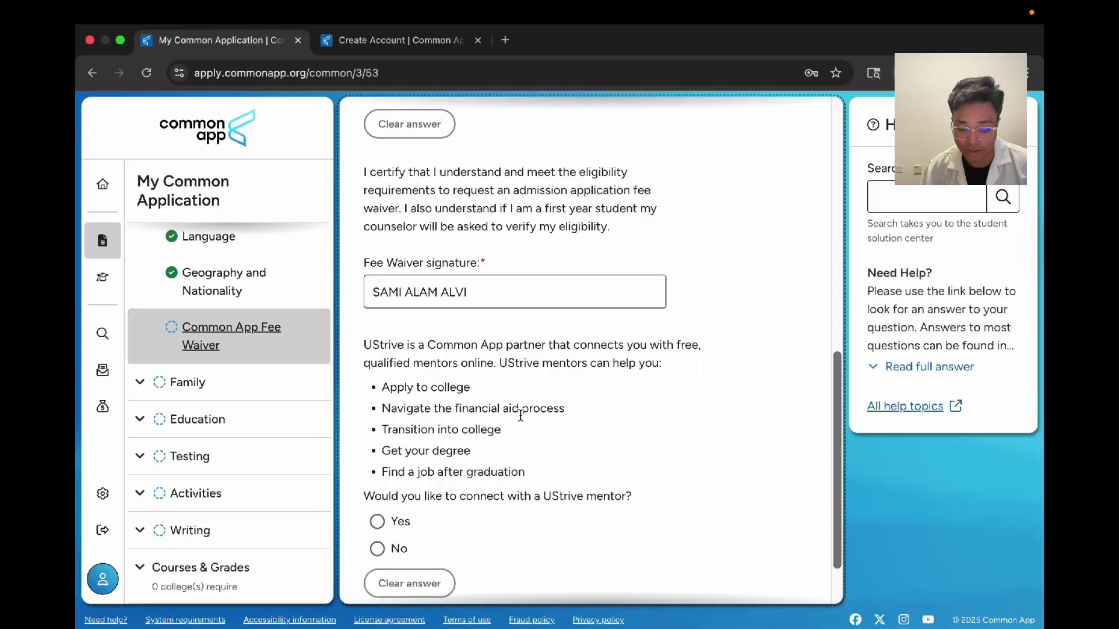
scroll(488, 333, "down", 1)
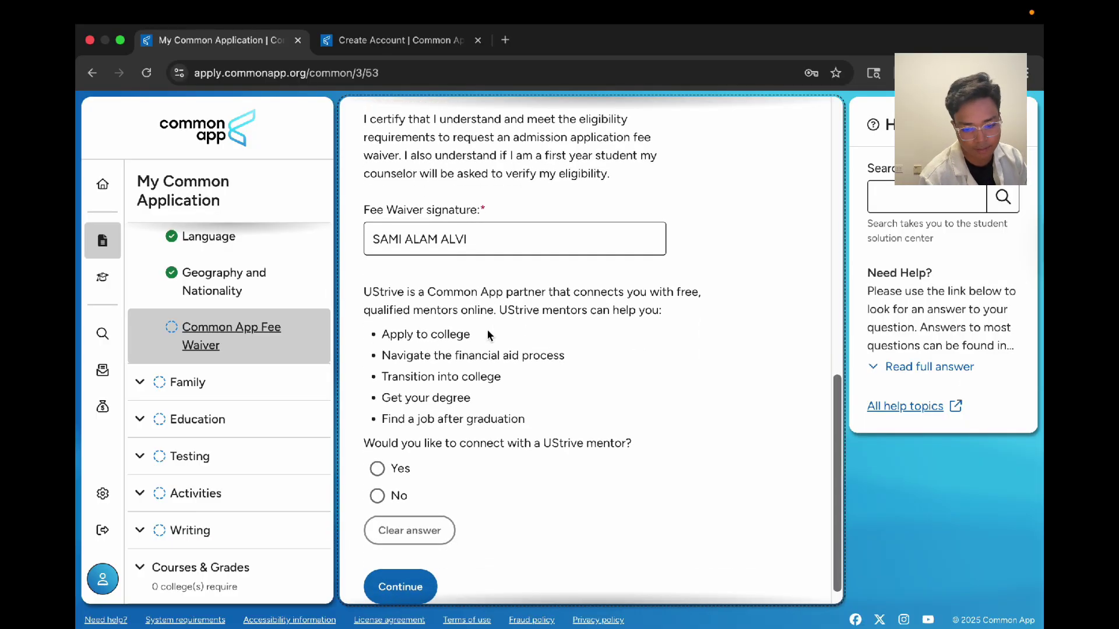
scroll(487, 332, "up", 12)
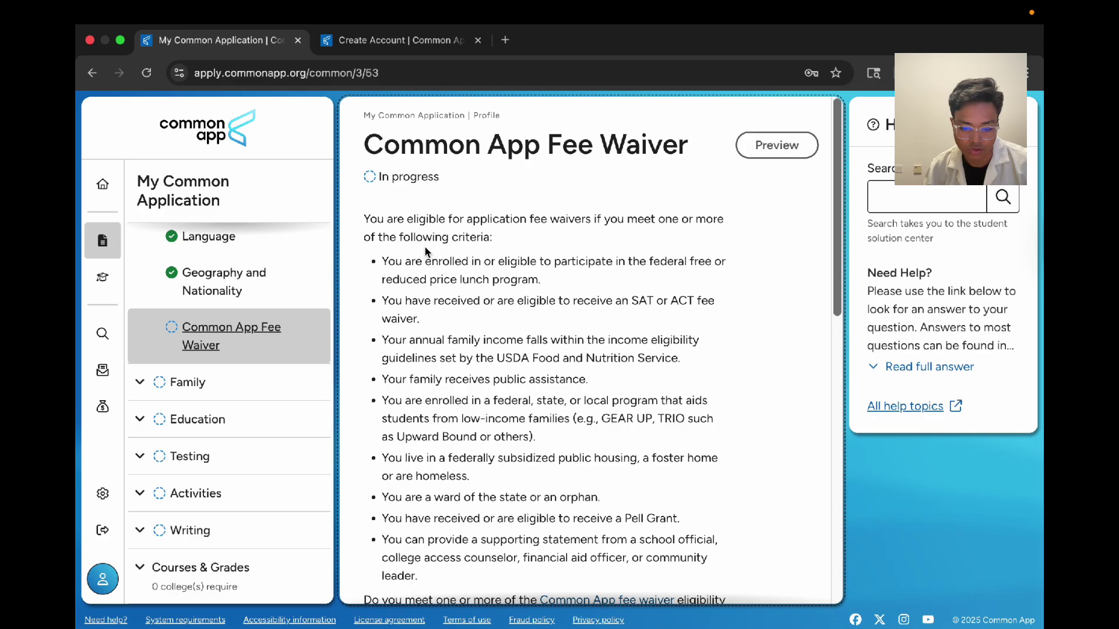
scroll(661, 249, "down", 15)
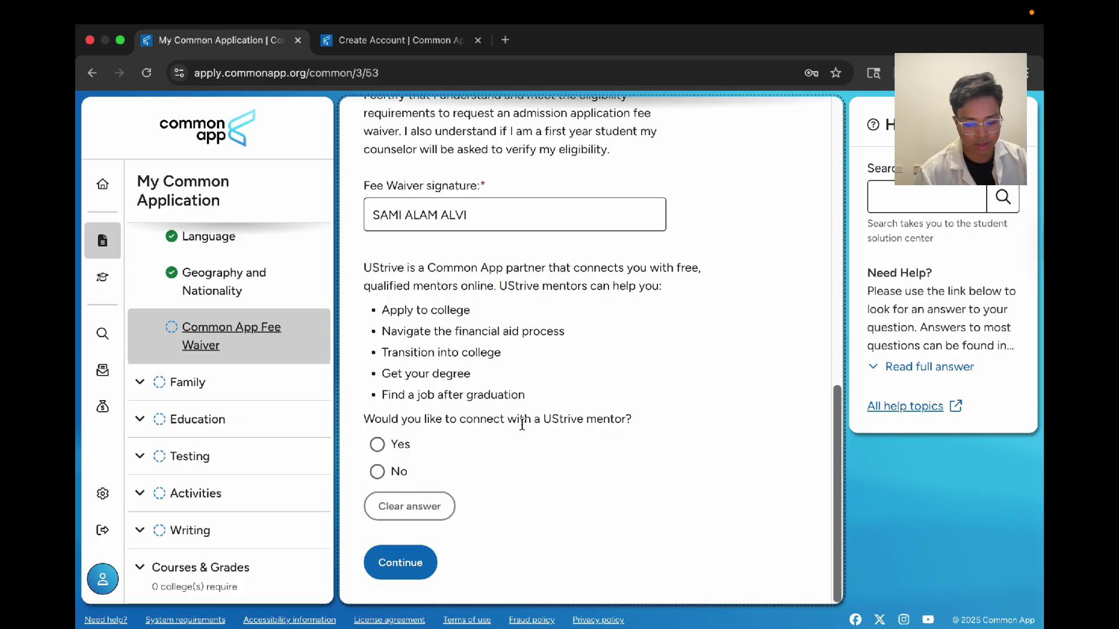
left_click(377, 472)
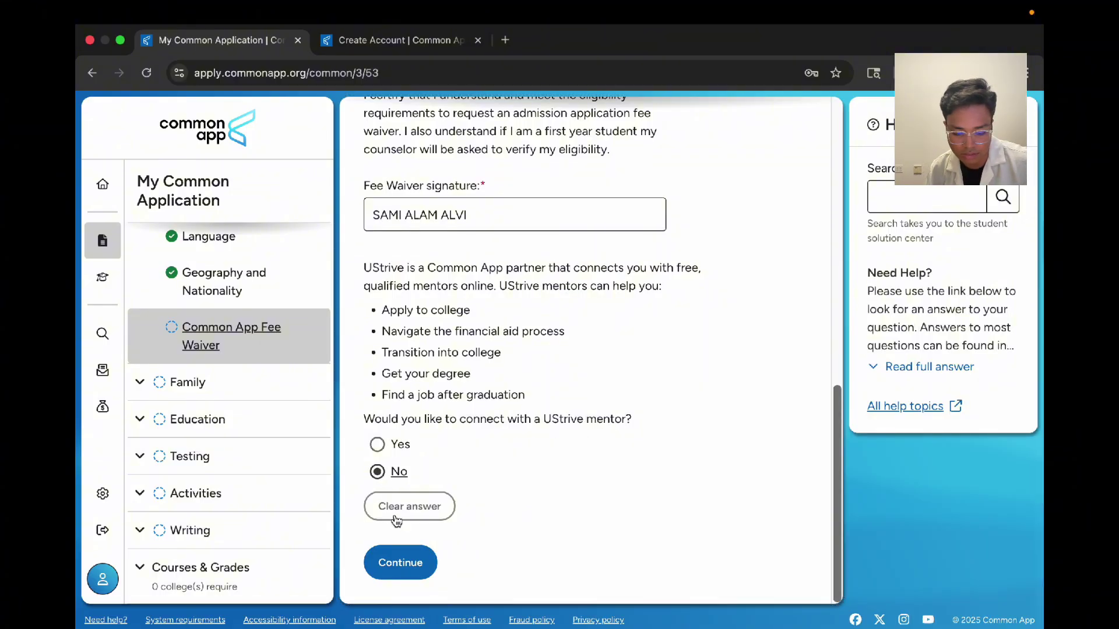
left_click(401, 561)
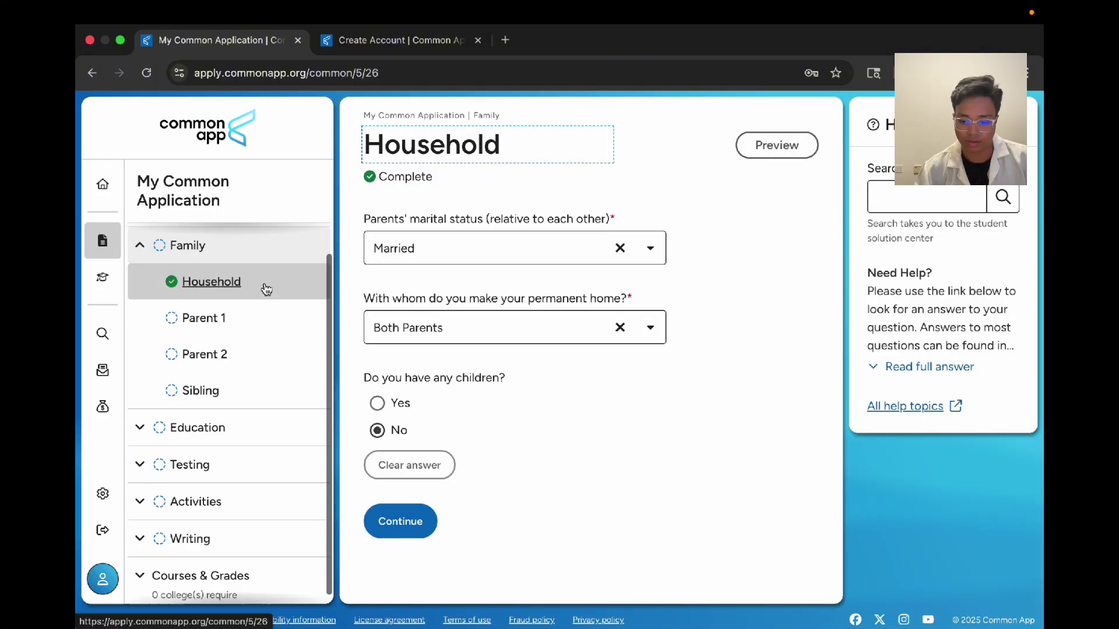
Step: Collapse Family, then expand and re-collapse Profile to confirm its seven subsections are checked off
left_click(187, 258)
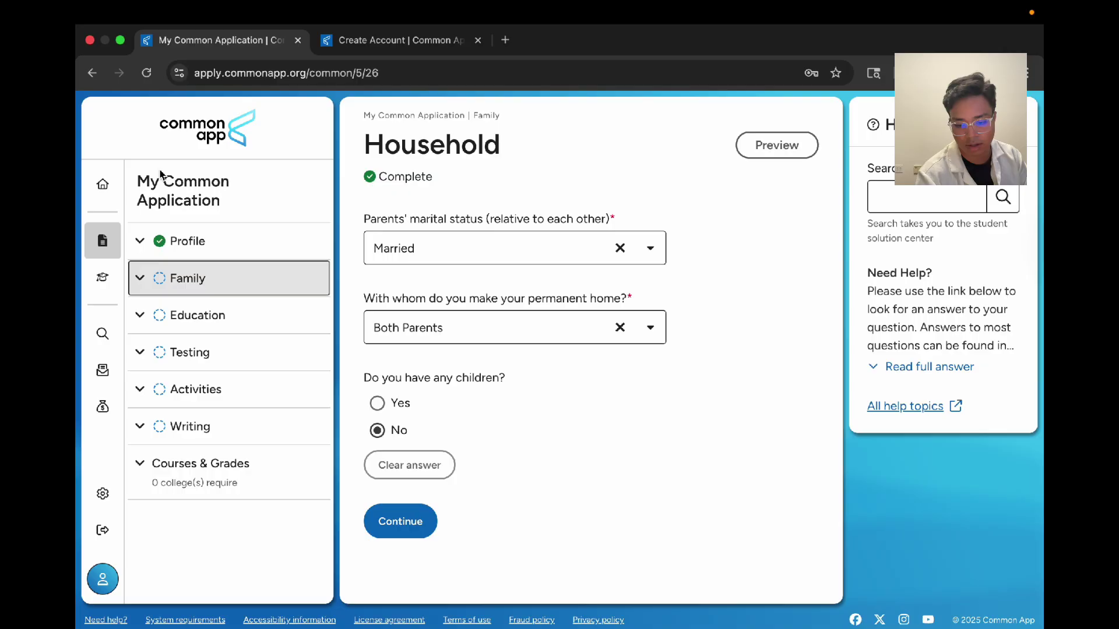
left_click(143, 244)
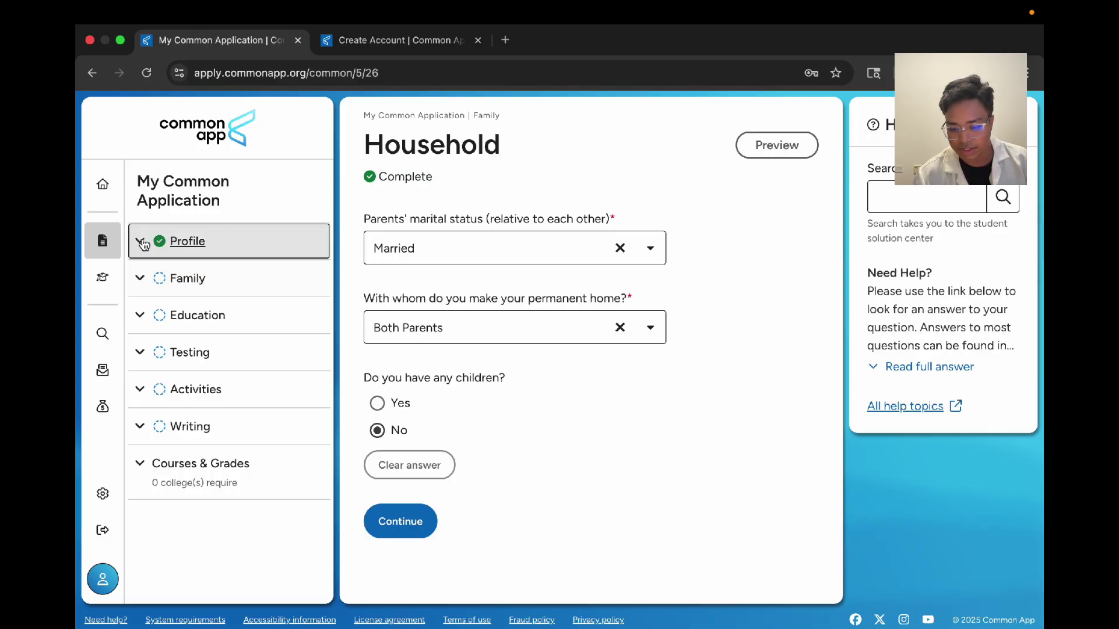
left_click(142, 243)
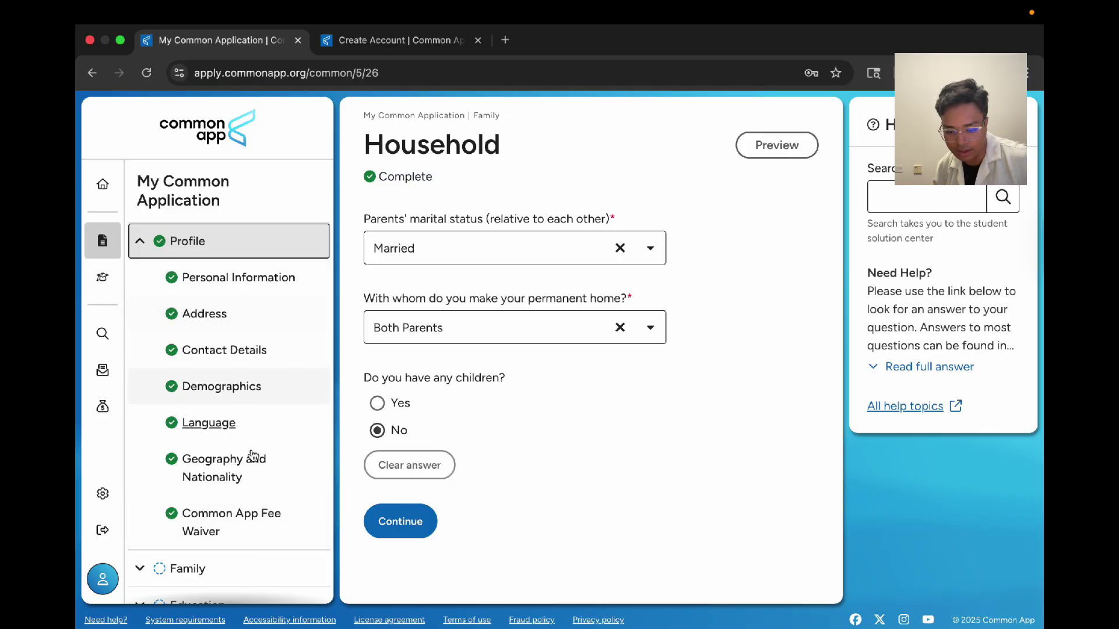
left_click(140, 243)
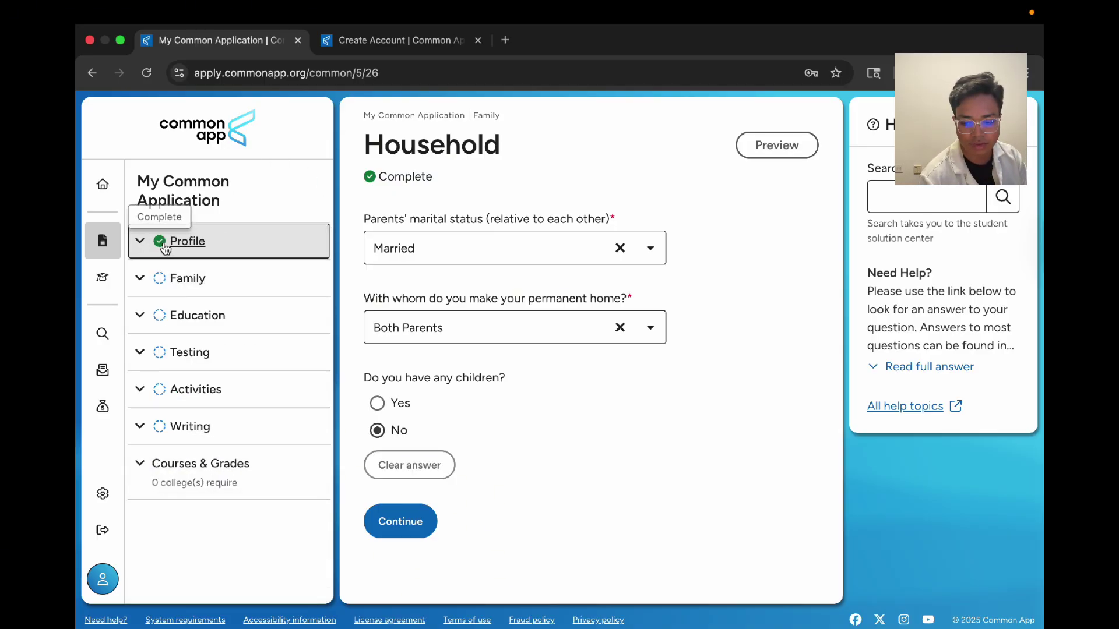
Step: Navigate to the Family > Household page
left_click(140, 278)
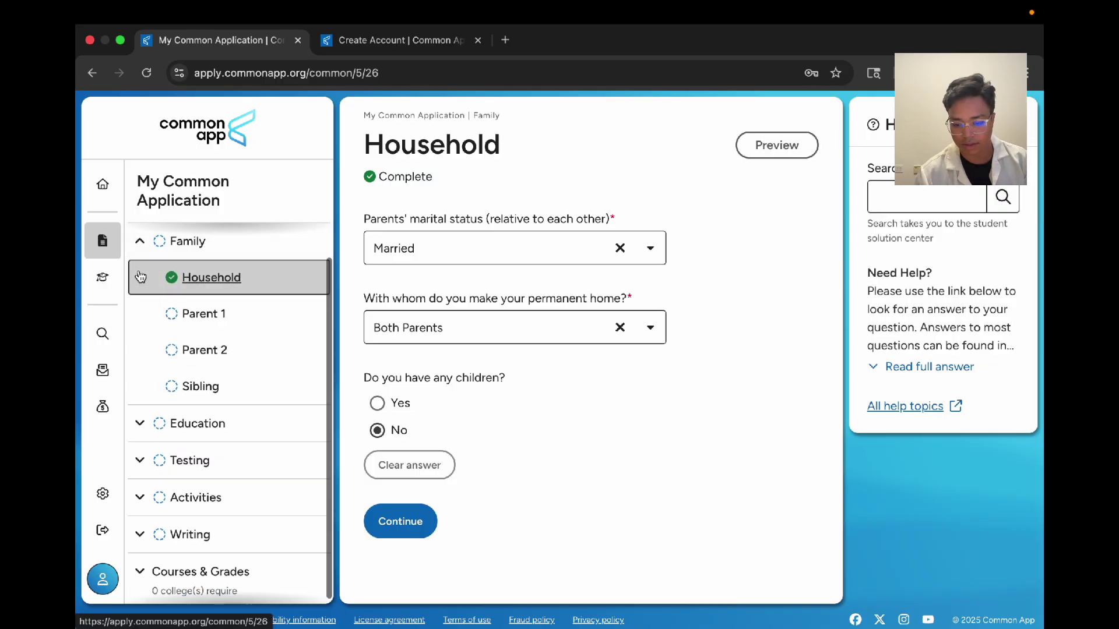
left_click(140, 277)
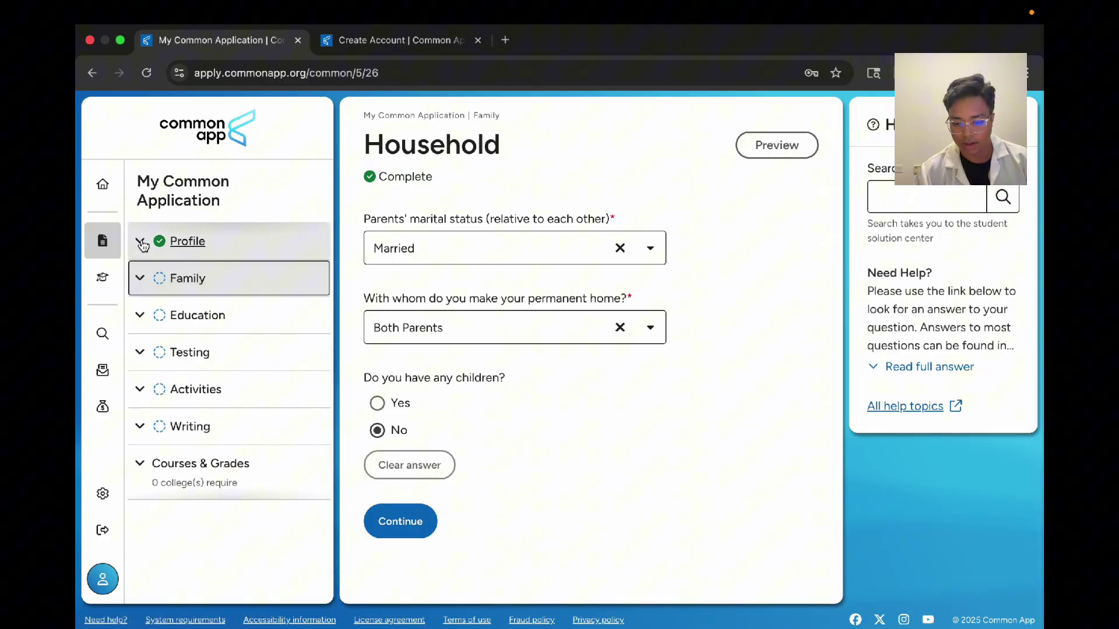
left_click(175, 279)
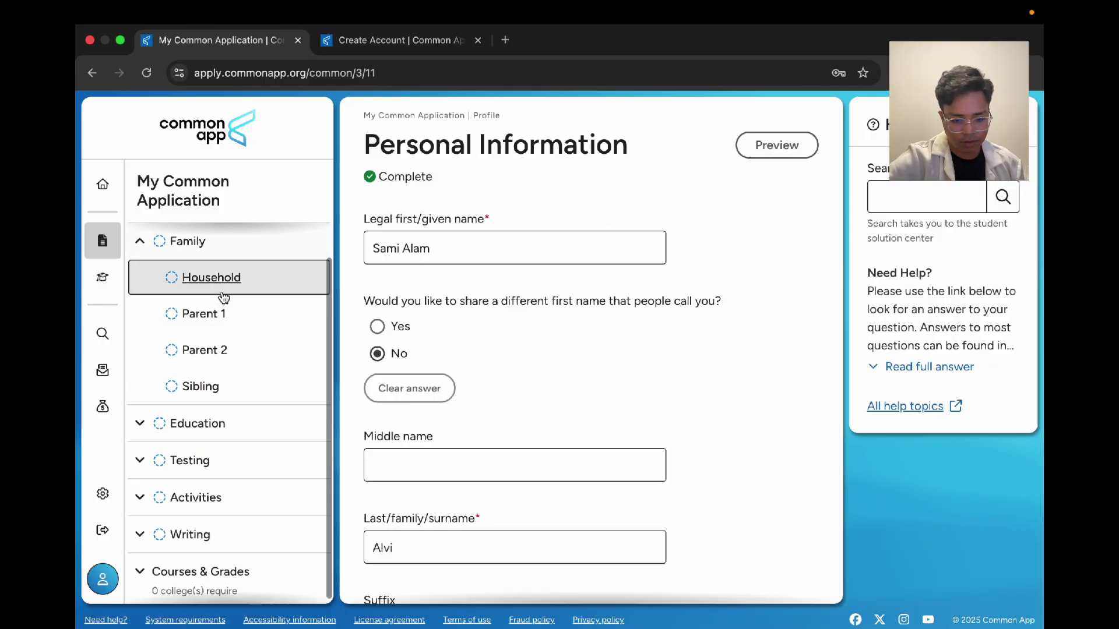
left_click(223, 293)
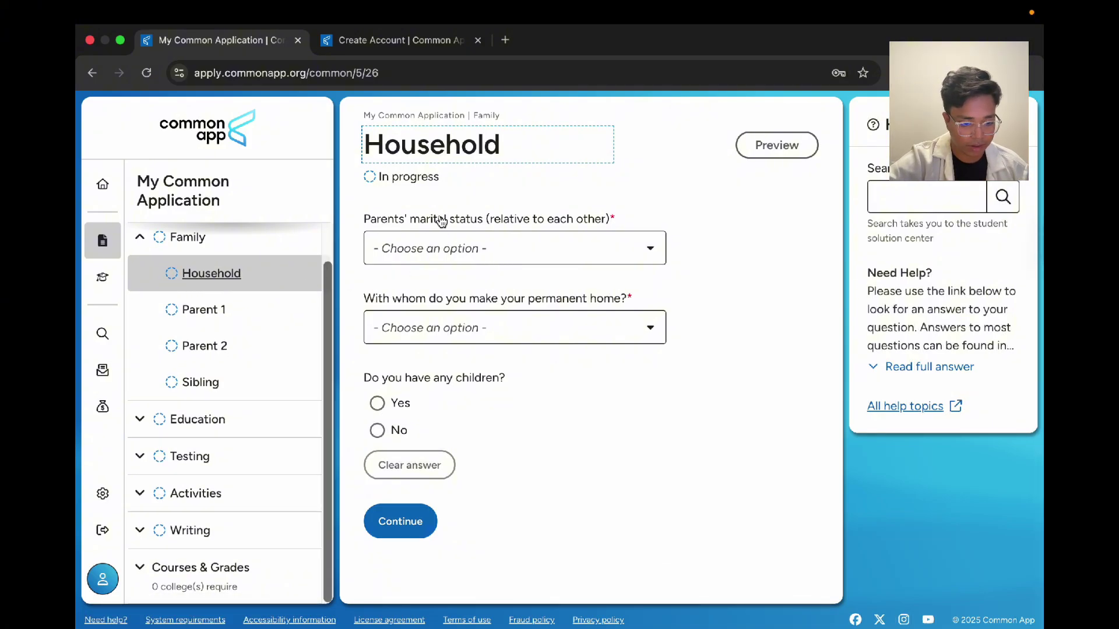
Step: Set parents' status to Married, permanent home to Both Parents, and no children, then save
left_click(524, 246)
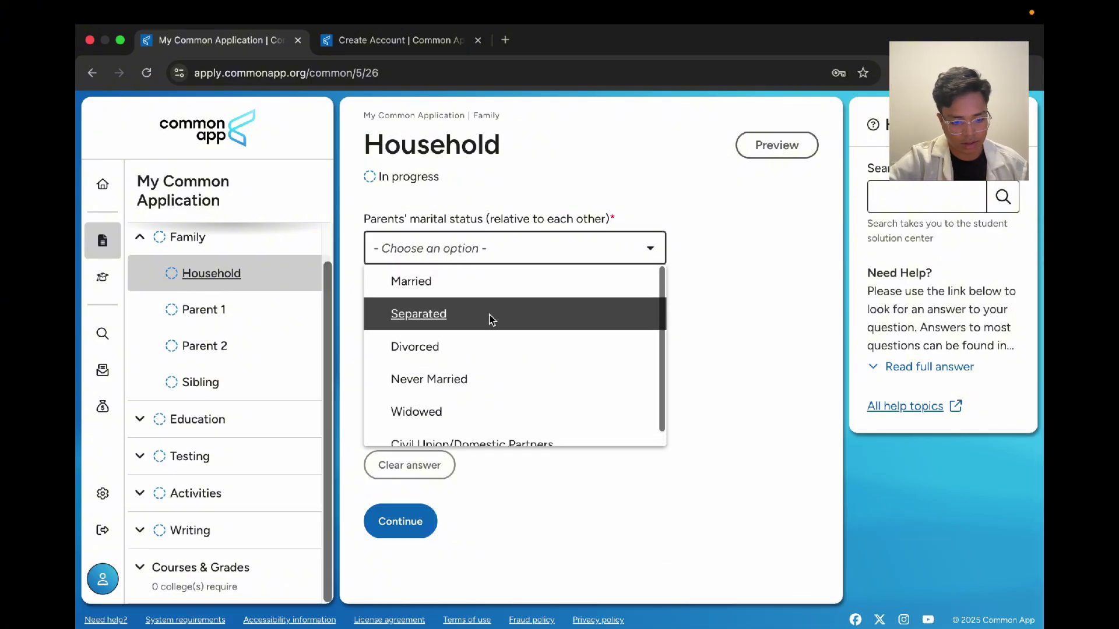
left_click(458, 285)
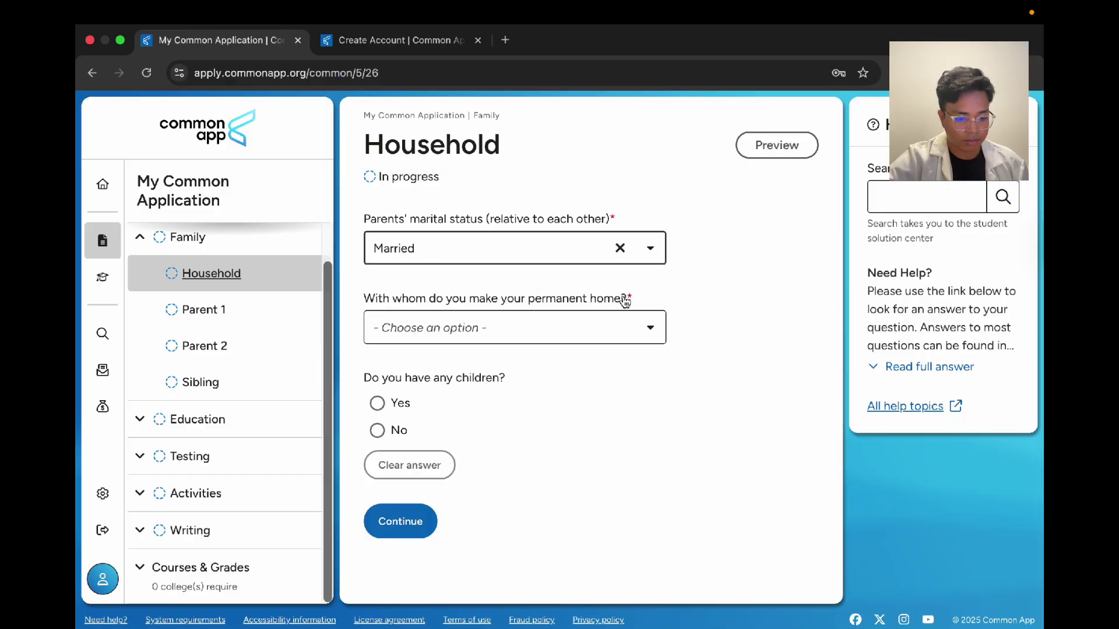
left_click(474, 322)
left_click(492, 430)
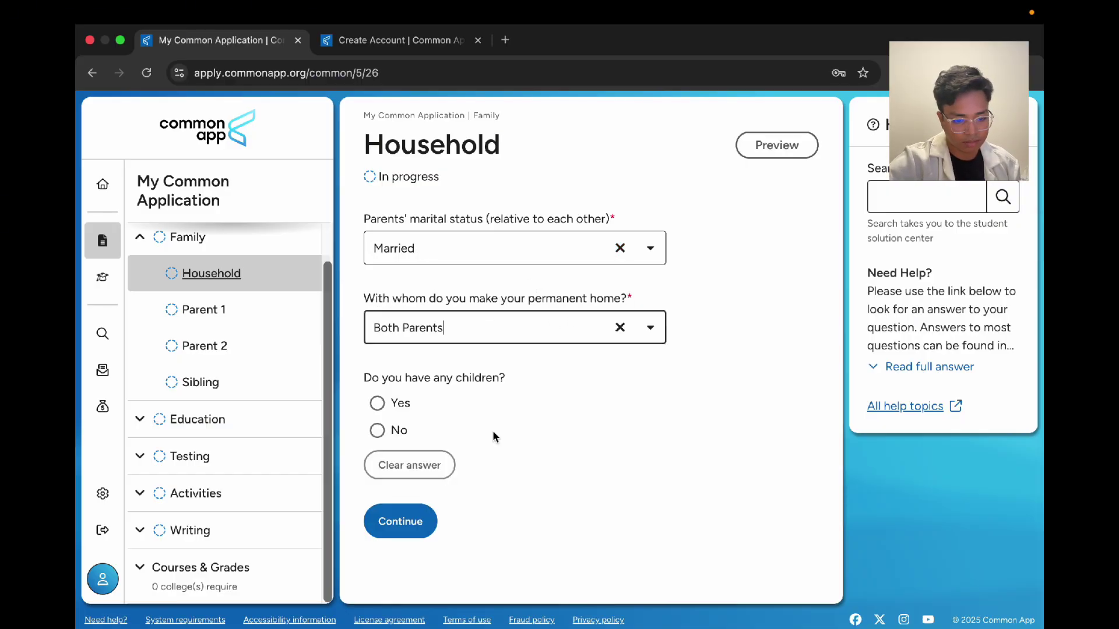
left_click(399, 431)
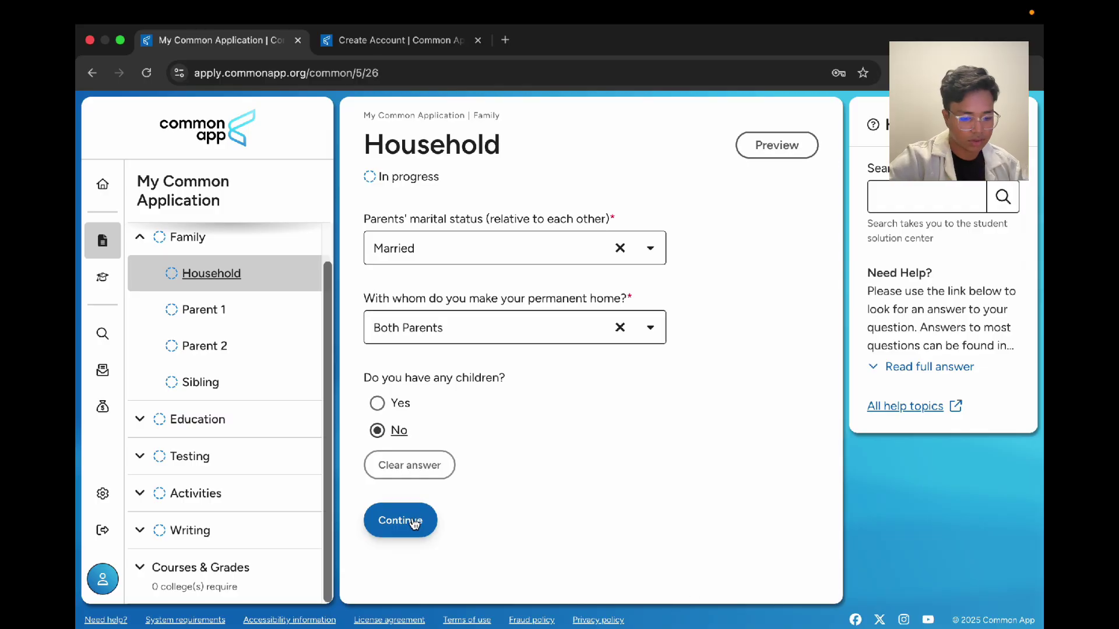
left_click(400, 521)
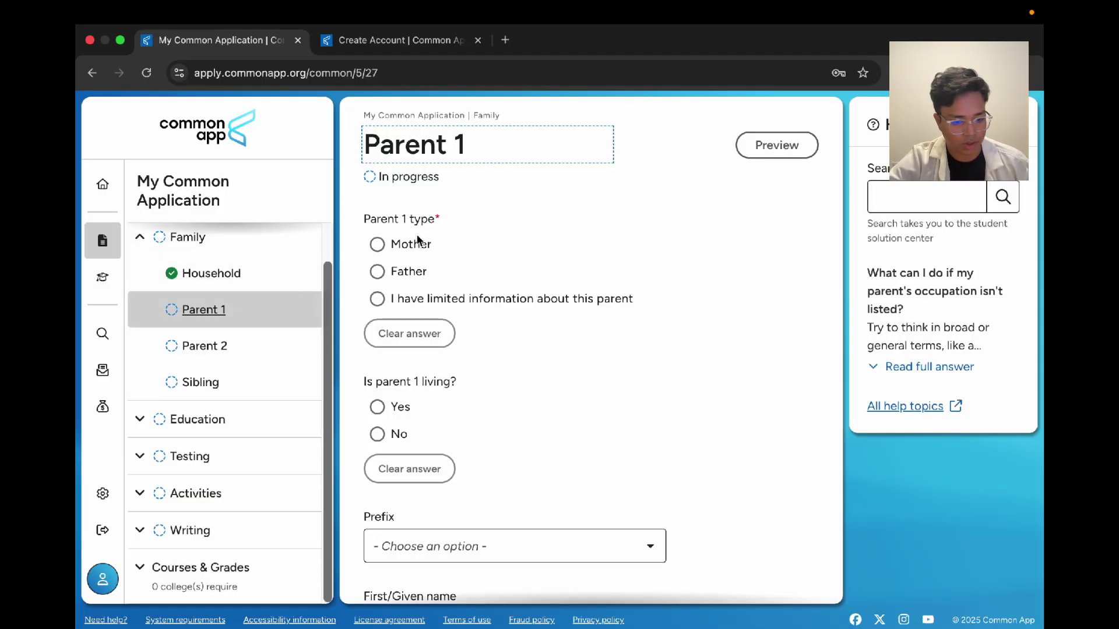
scroll(614, 297, "down", 3)
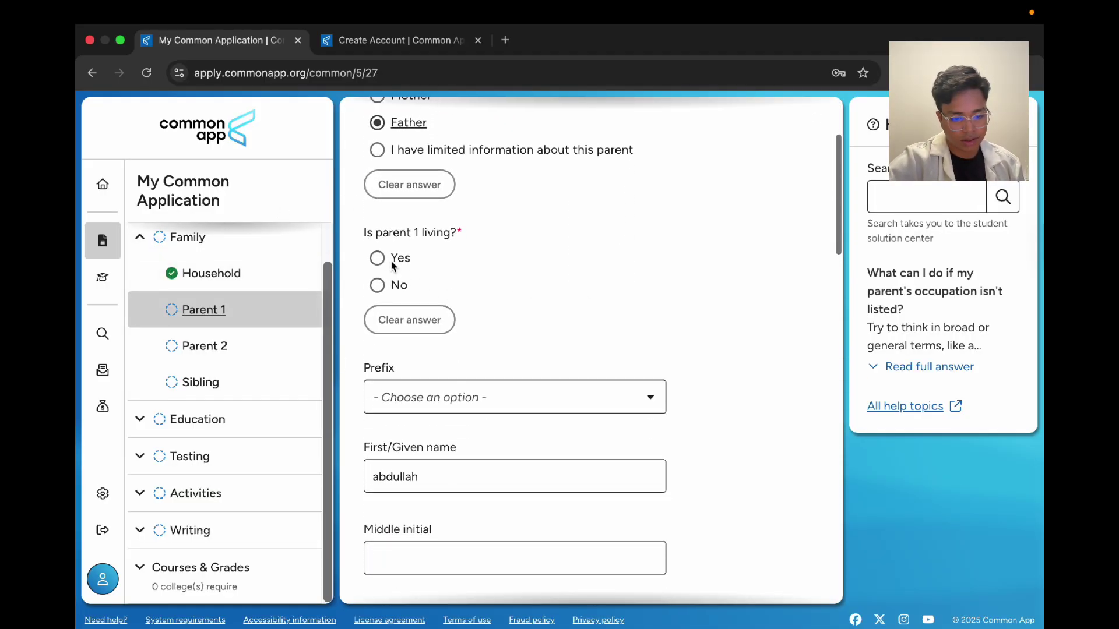
left_click(378, 254)
scroll(385, 256, "down", 1)
scroll(386, 259, "down", 1)
left_click(393, 288)
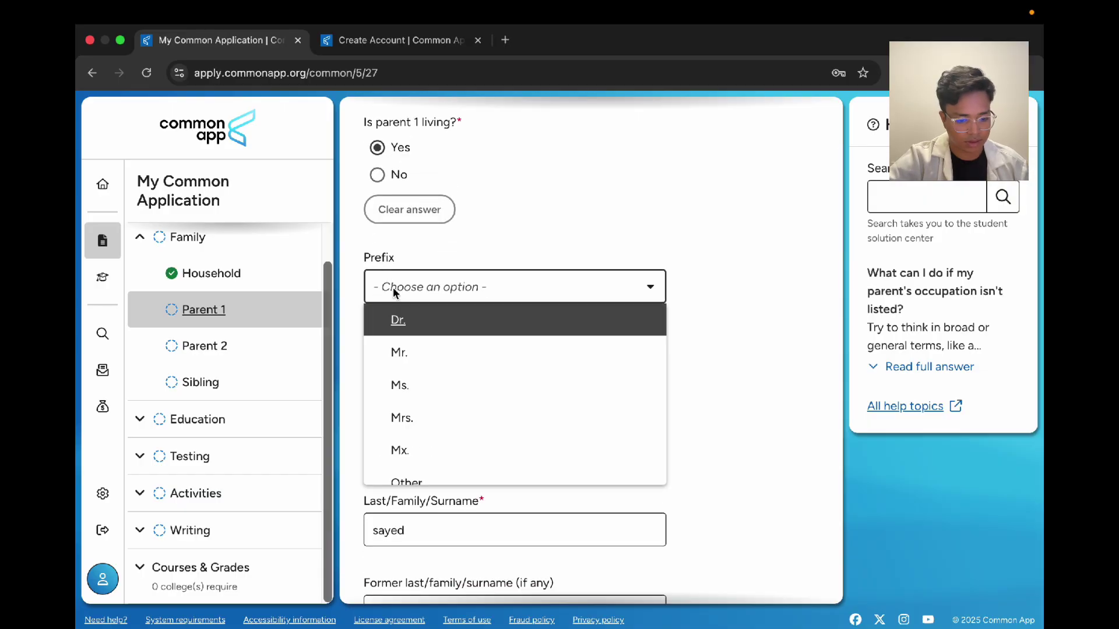
left_click(460, 364)
scroll(461, 366, "down", 1)
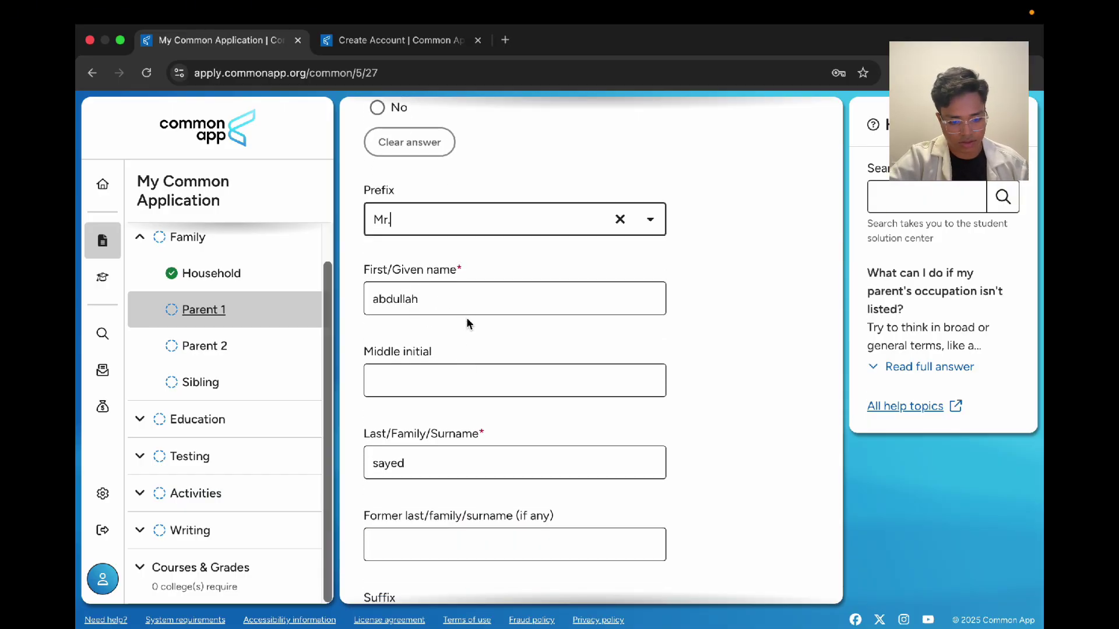
scroll(403, 338, "down", 3)
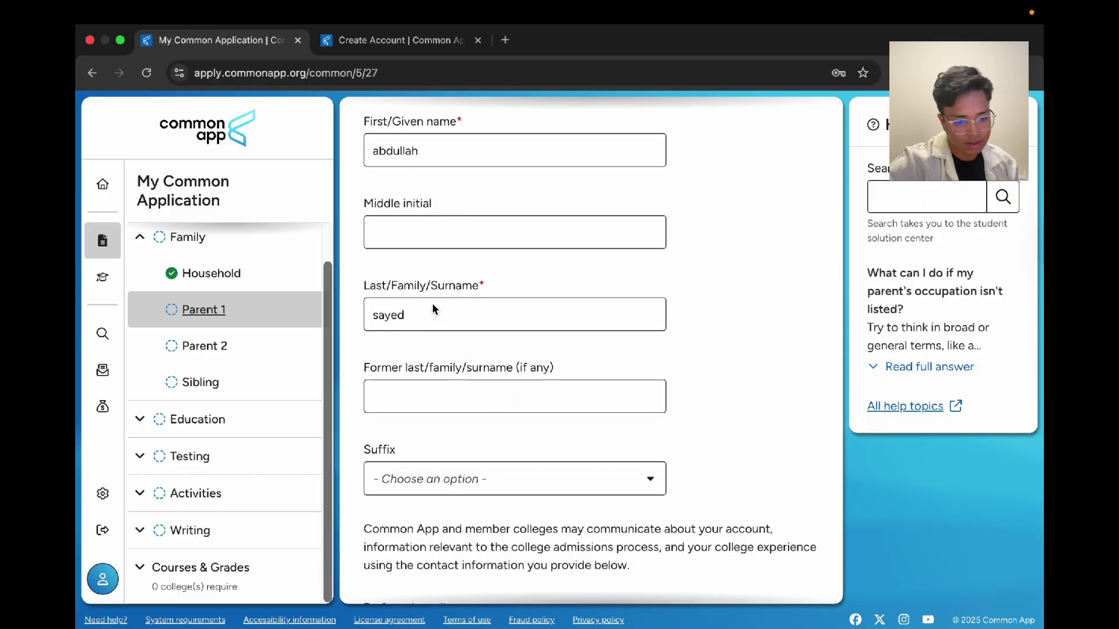
scroll(396, 315, "down", 4)
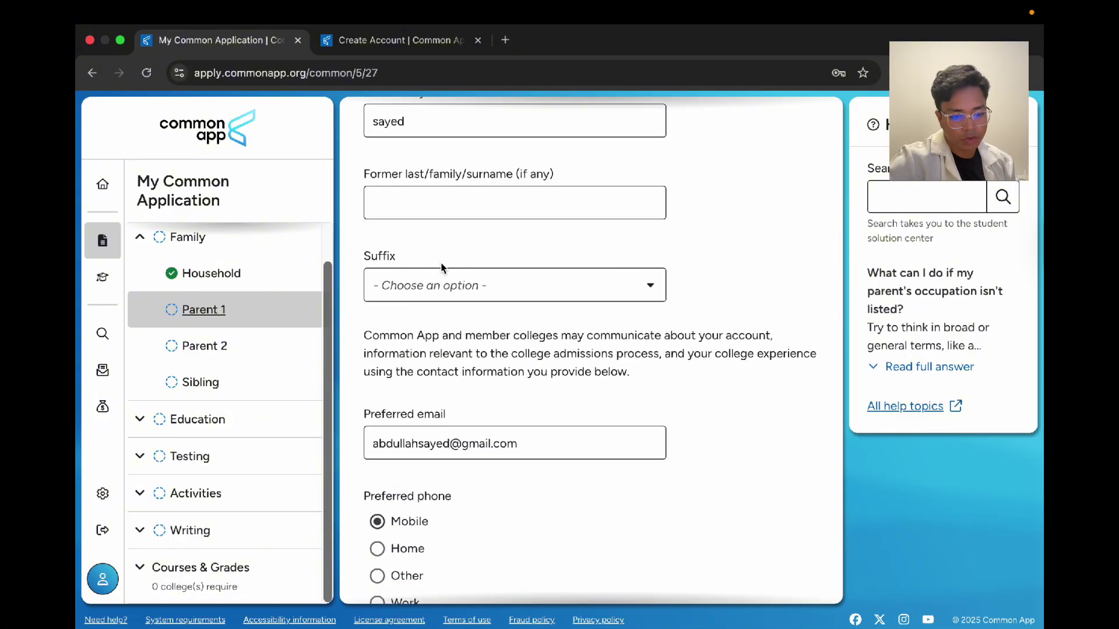
left_click_drag(402, 266, 359, 258)
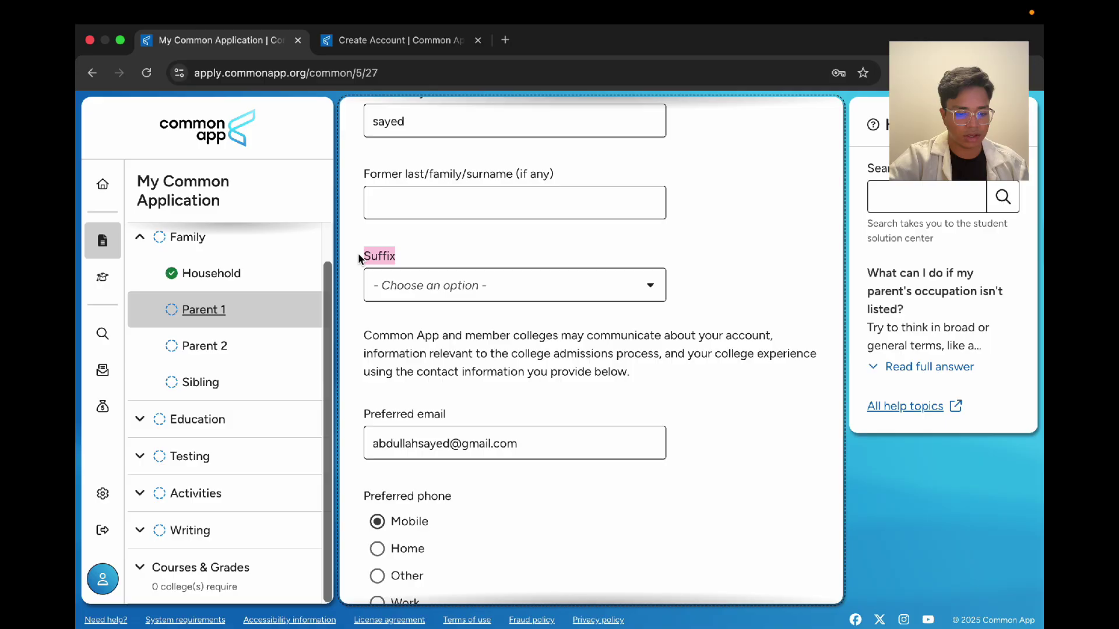
left_click(707, 250)
scroll(707, 249, "down", 1)
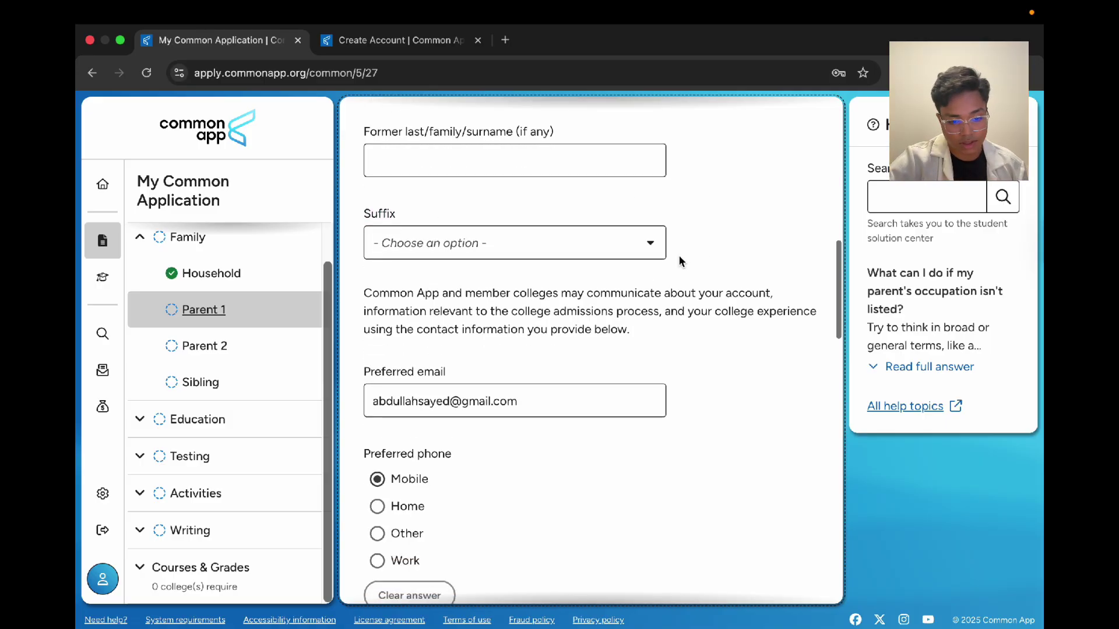
scroll(456, 252, "down", 3)
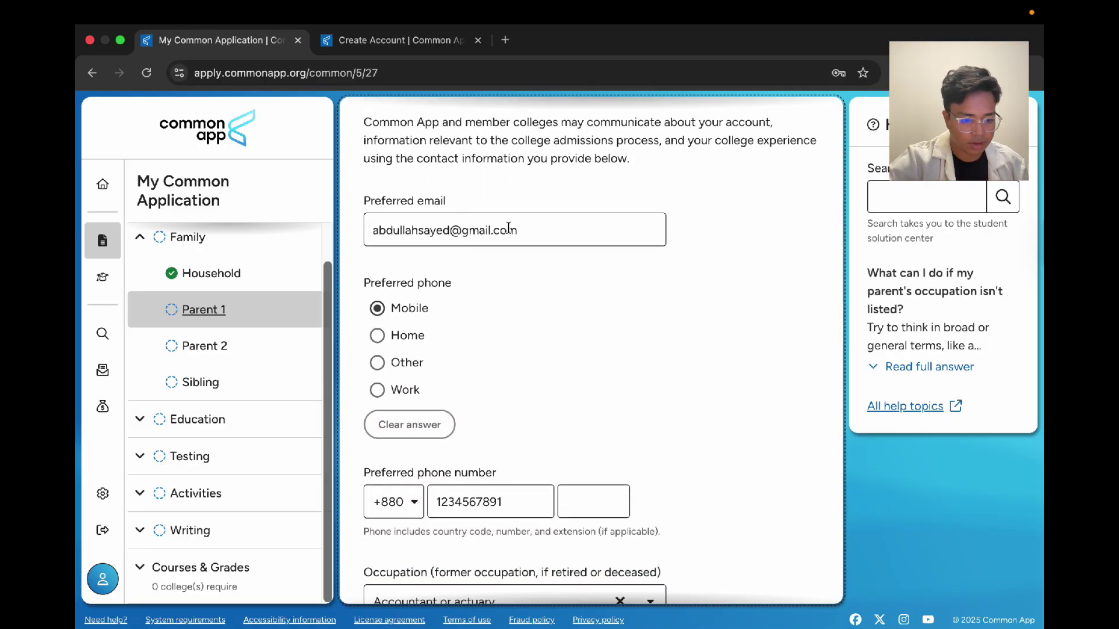
left_click(508, 230)
left_click_drag(532, 228, 325, 236)
left_click(620, 275)
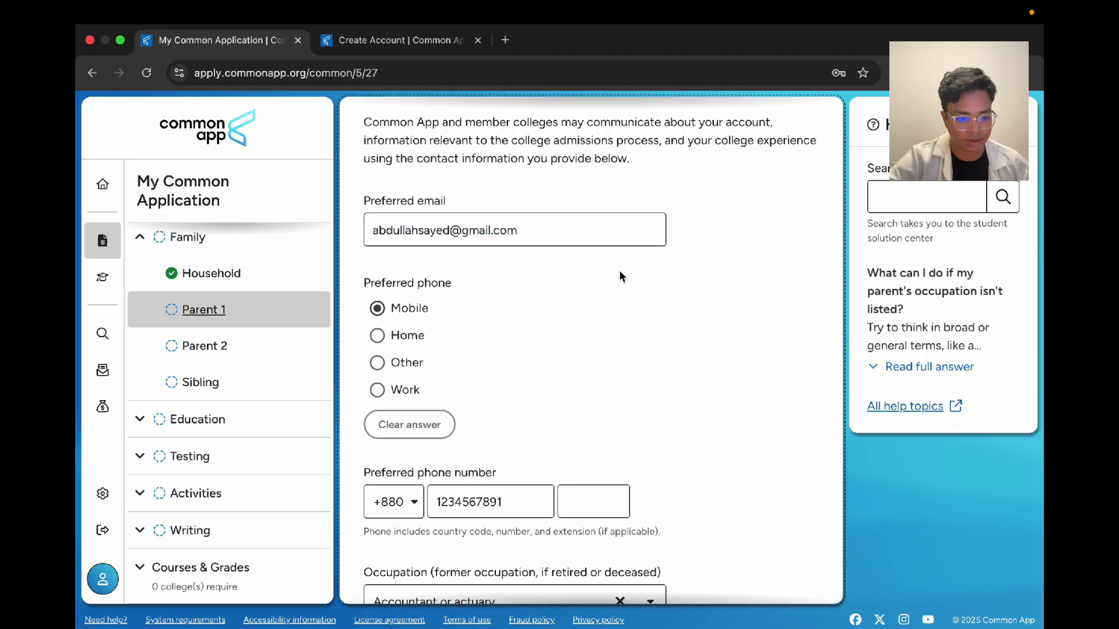
scroll(584, 265, "up", 2)
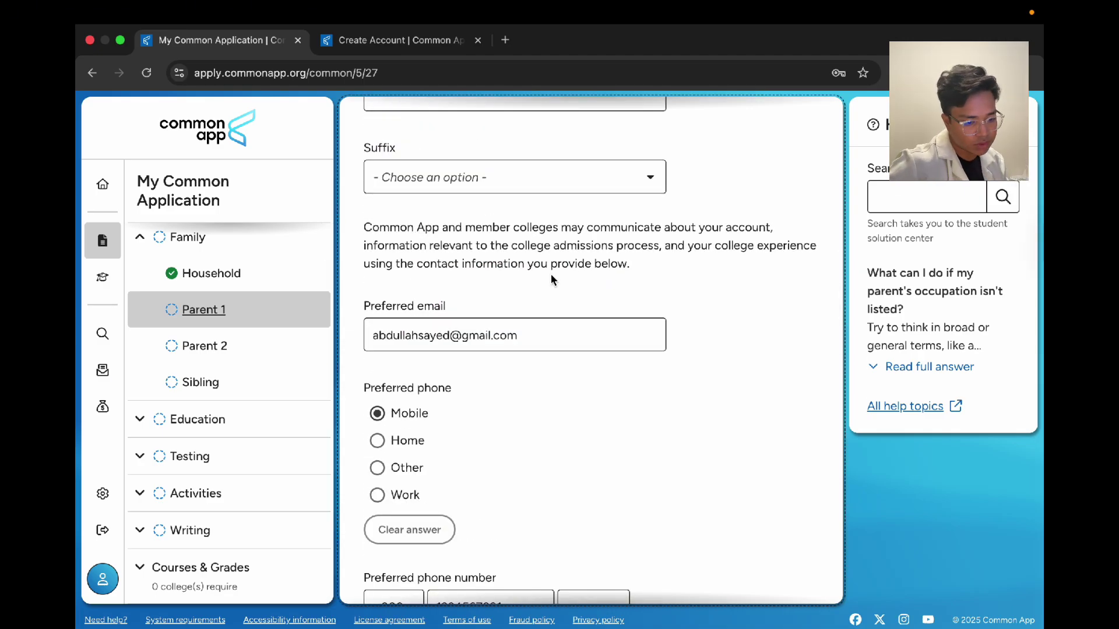
scroll(657, 365, "down", 3)
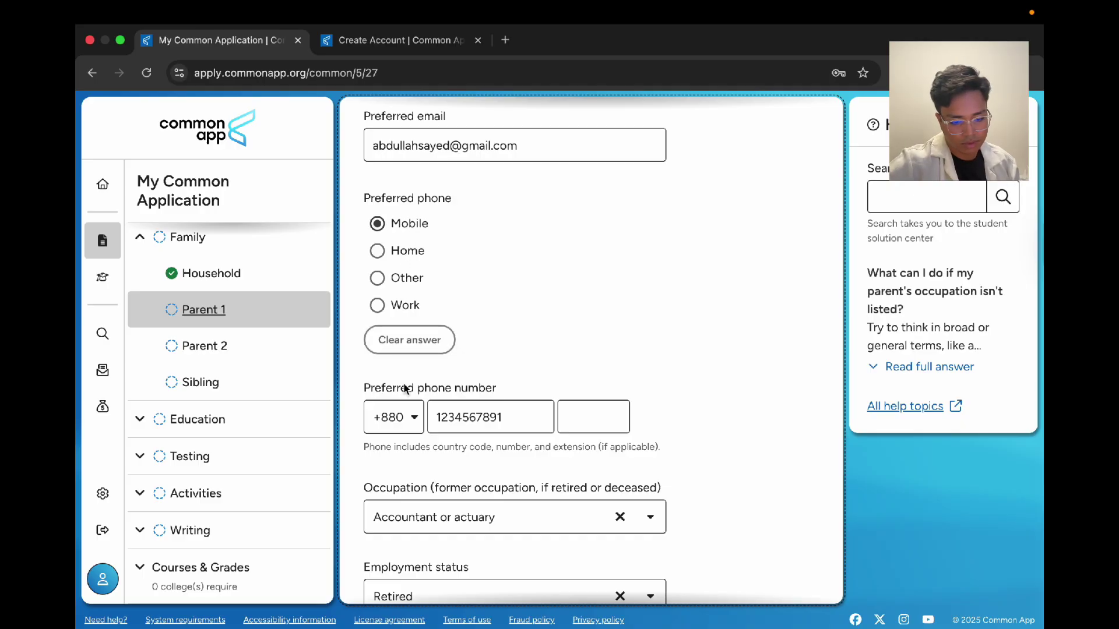
scroll(458, 404, "down", 4)
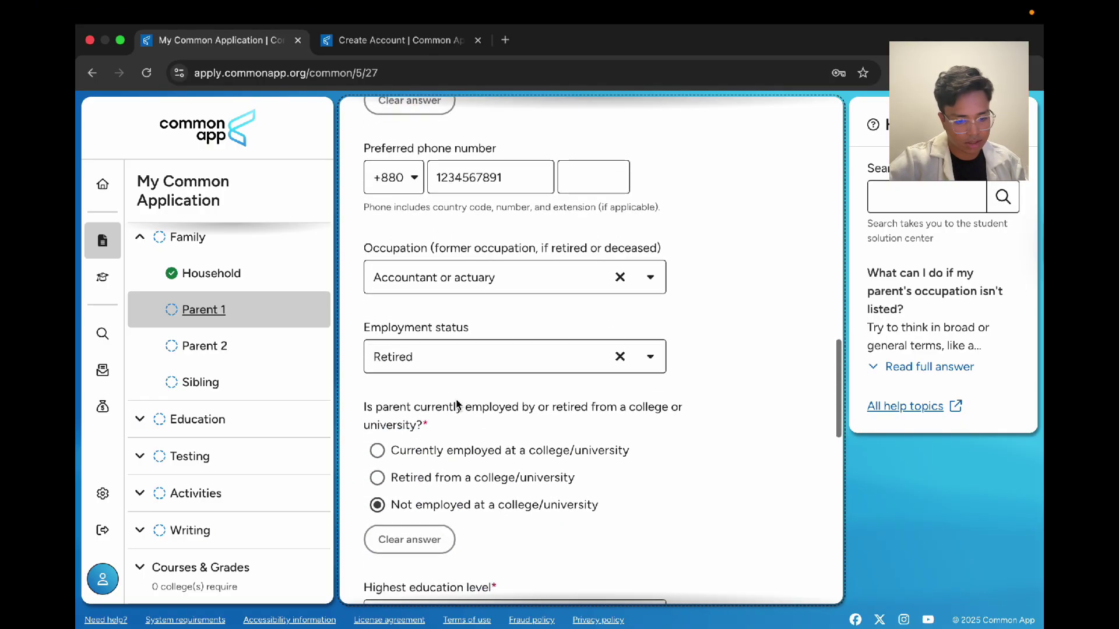
left_click(490, 274)
scroll(490, 368, "down", 10)
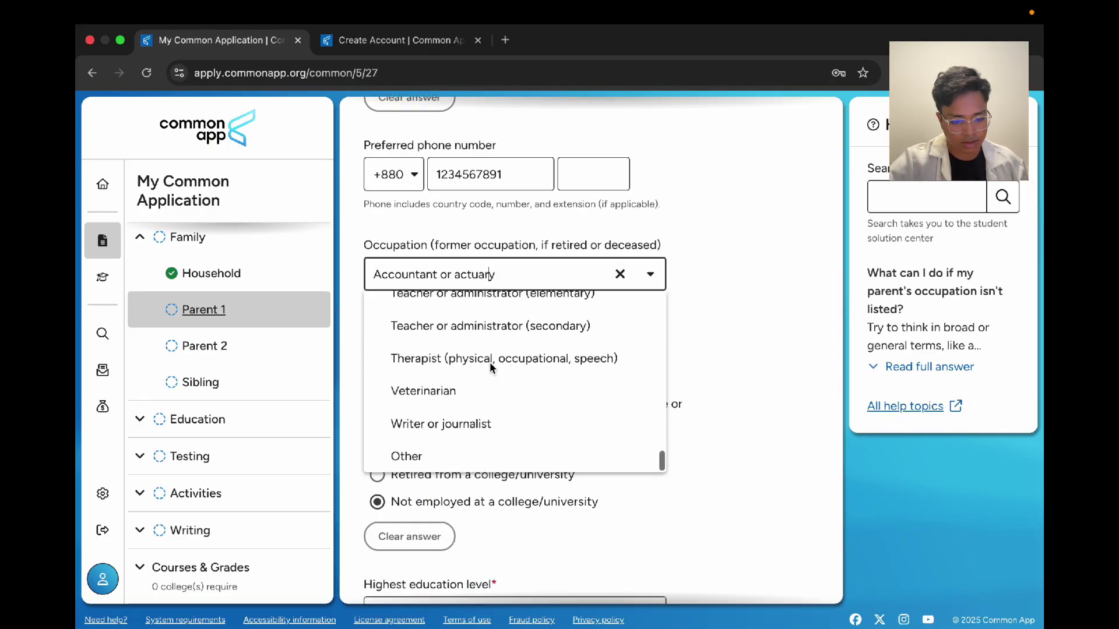
scroll(490, 365, "up", 10)
left_click(819, 272)
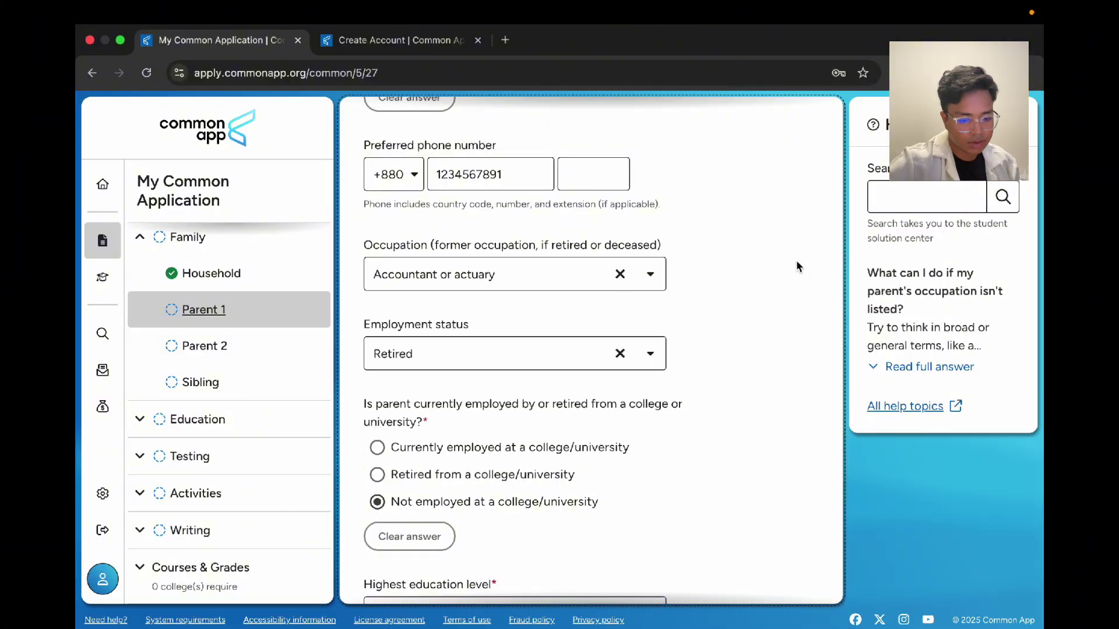
scroll(459, 268, "down", 2)
left_click(459, 268)
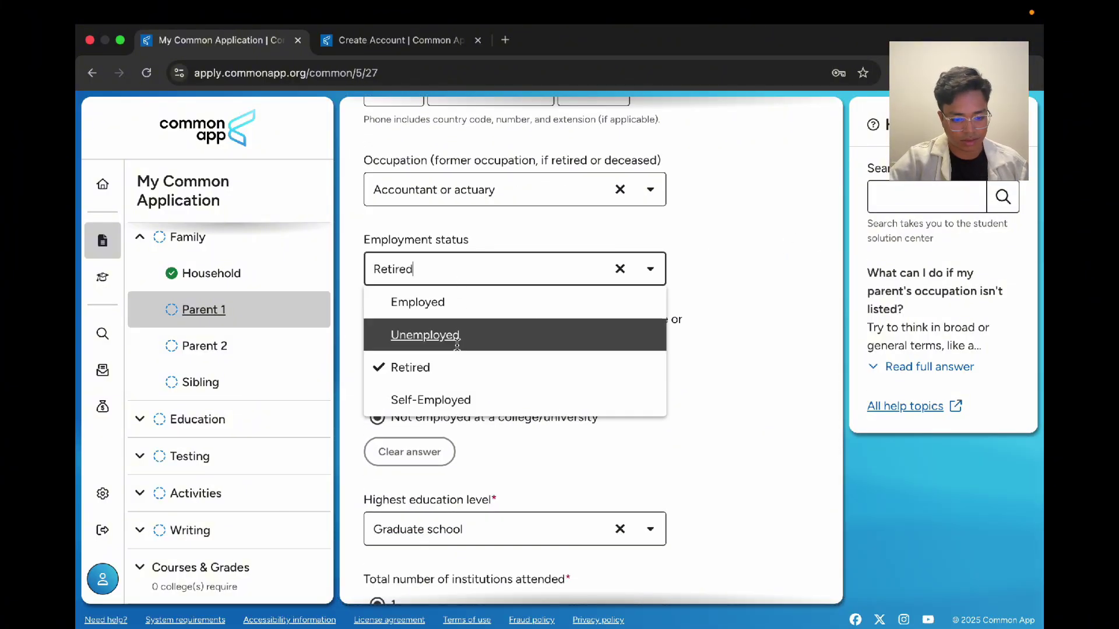
left_click(457, 364)
scroll(451, 349, "down", 2)
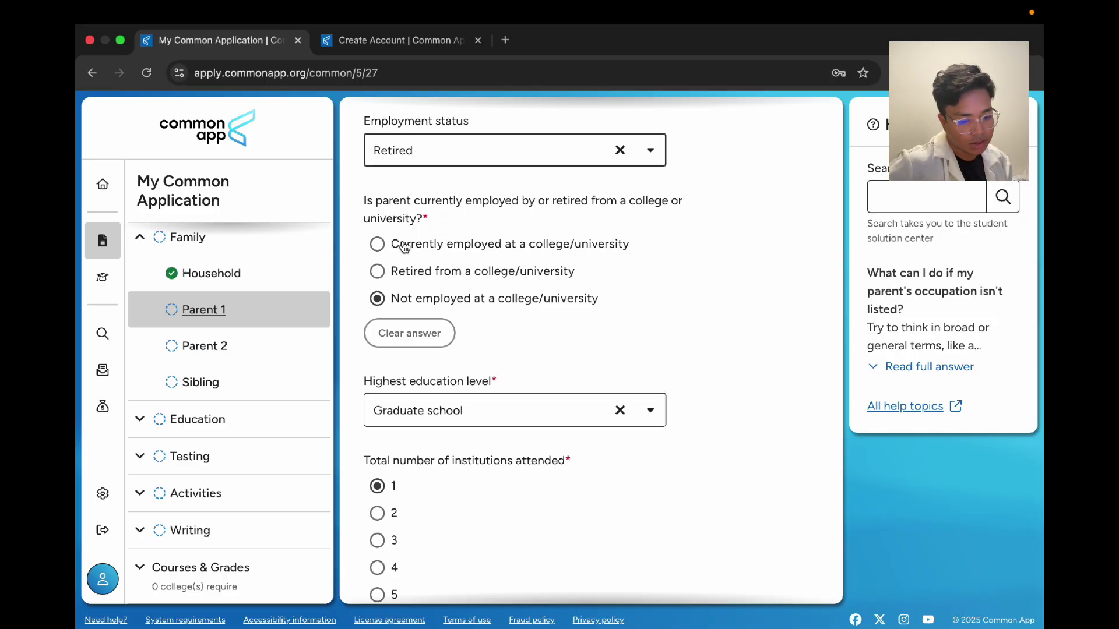
left_click(405, 246)
left_click(408, 274)
left_click(405, 246)
left_click(408, 273)
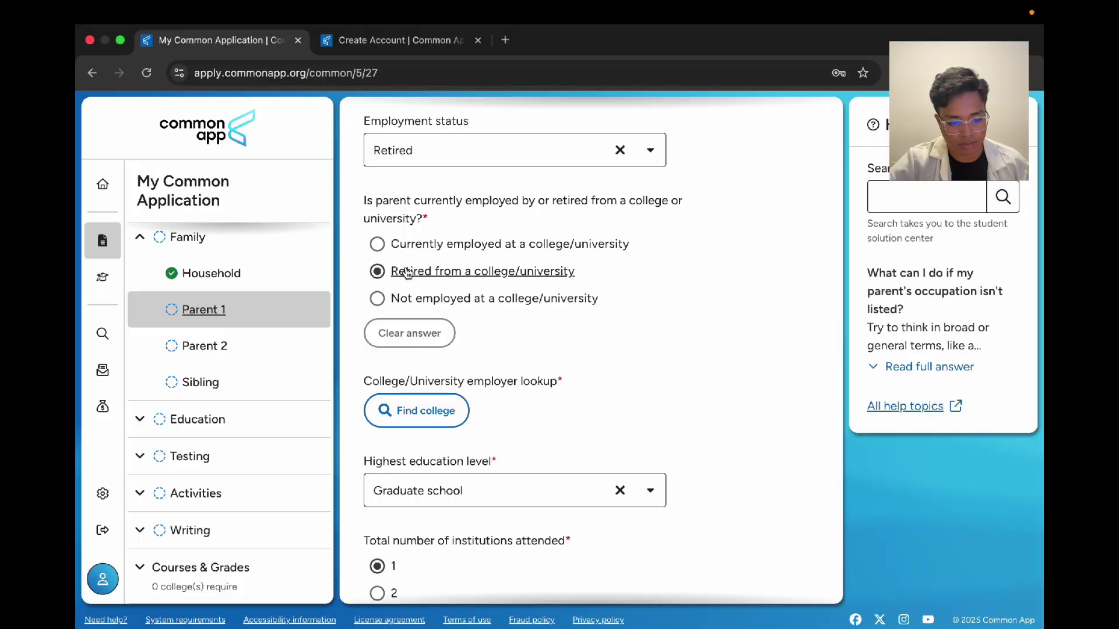
left_click(484, 247)
left_click(495, 275)
left_click(487, 248)
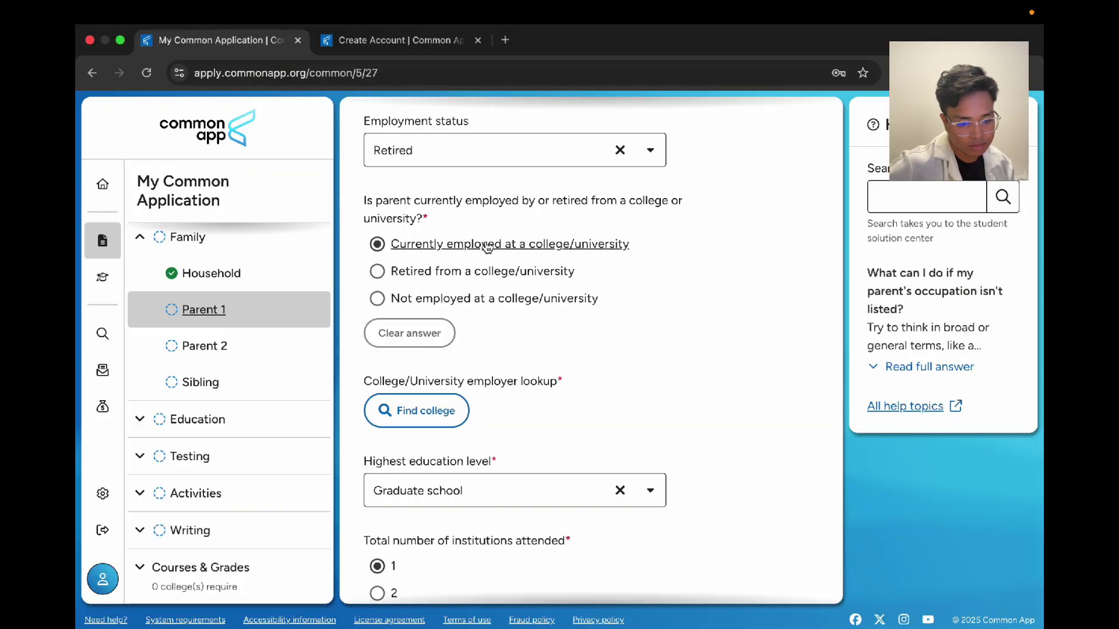
left_click(467, 300)
scroll(467, 297, "down", 3)
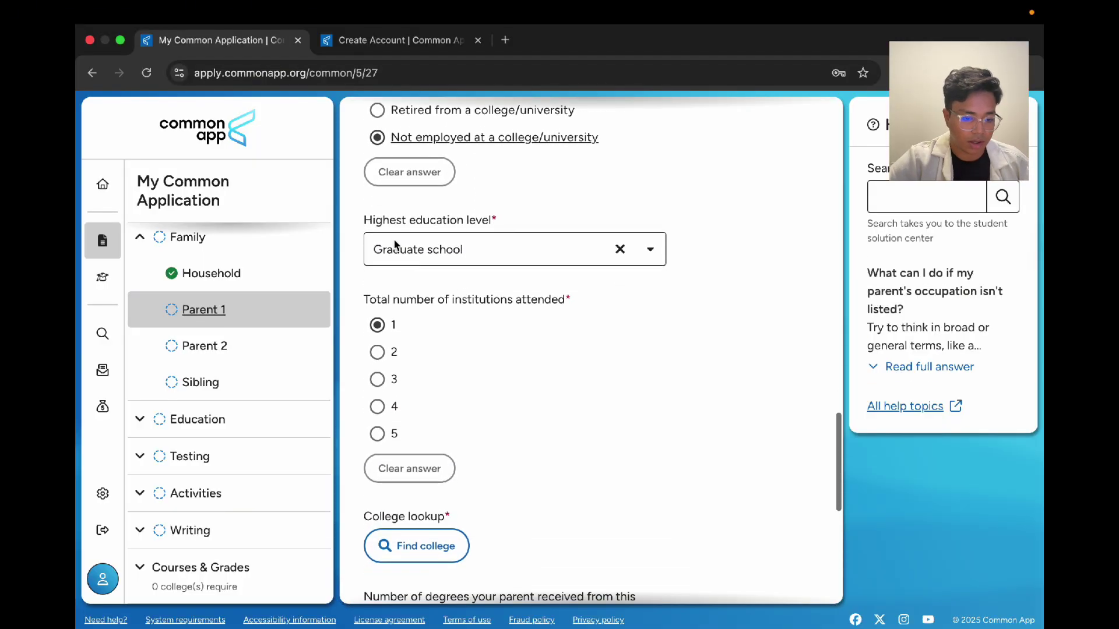
left_click(481, 247)
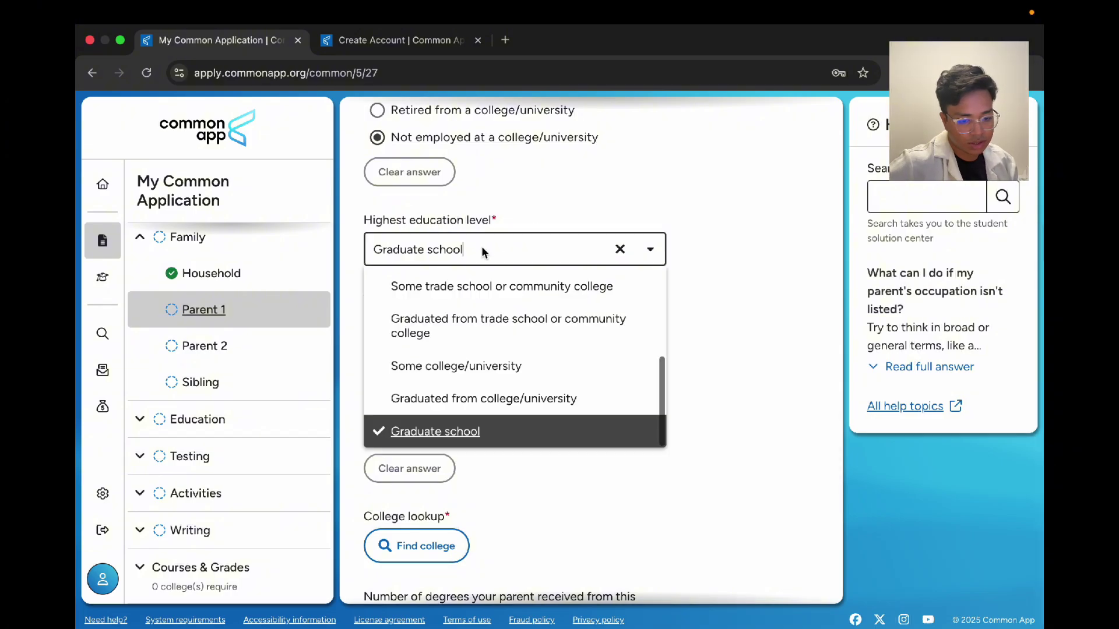
left_click(511, 431)
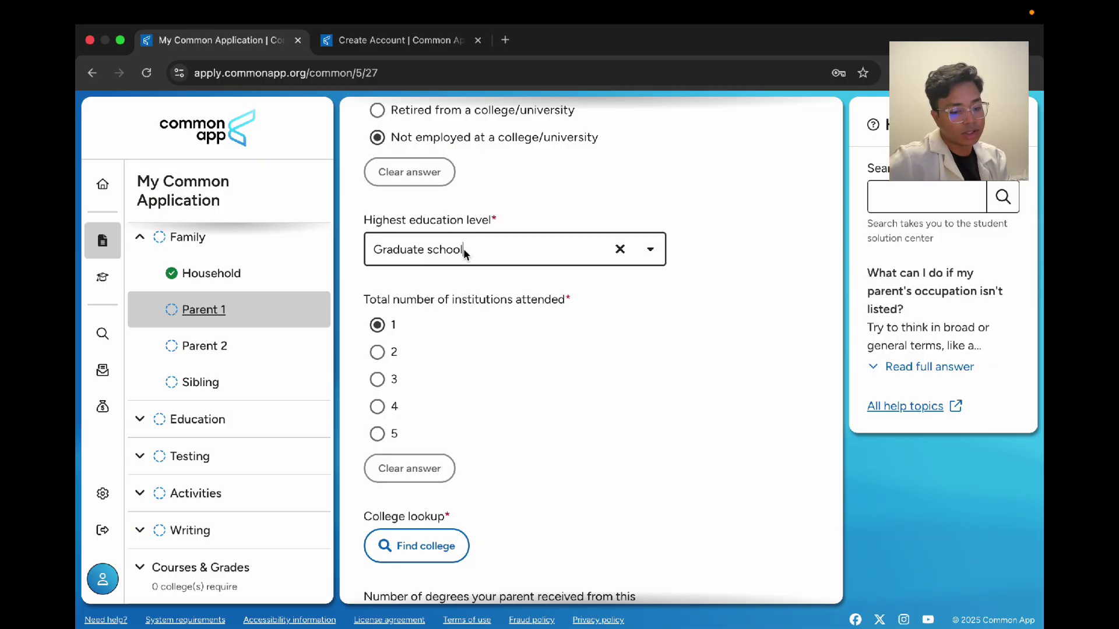
scroll(464, 248, "down", 2)
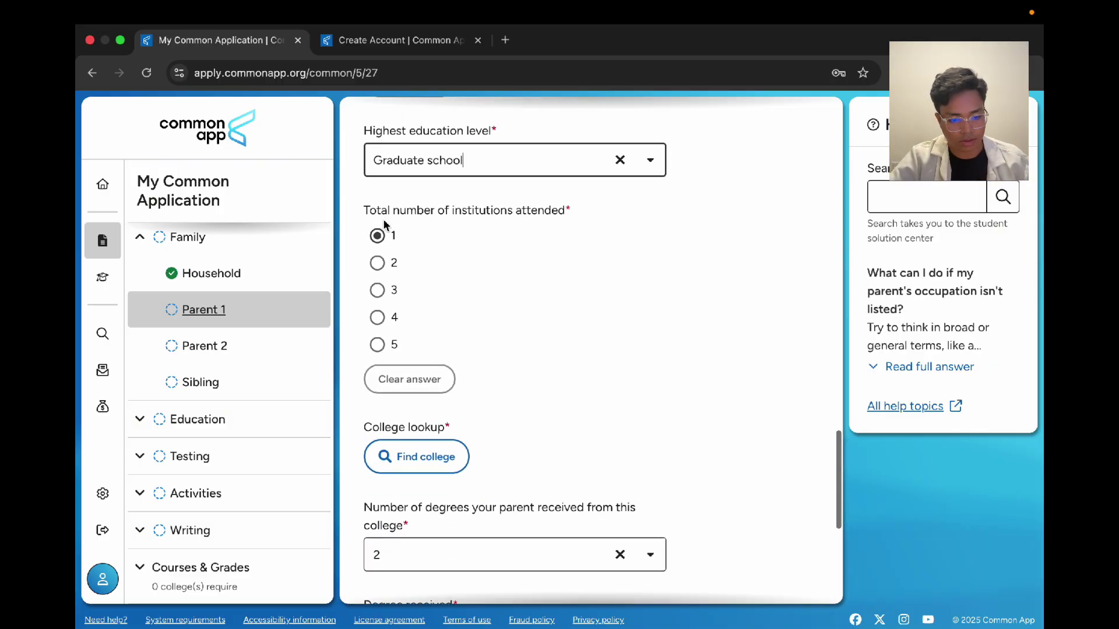
scroll(407, 242, "down", 3)
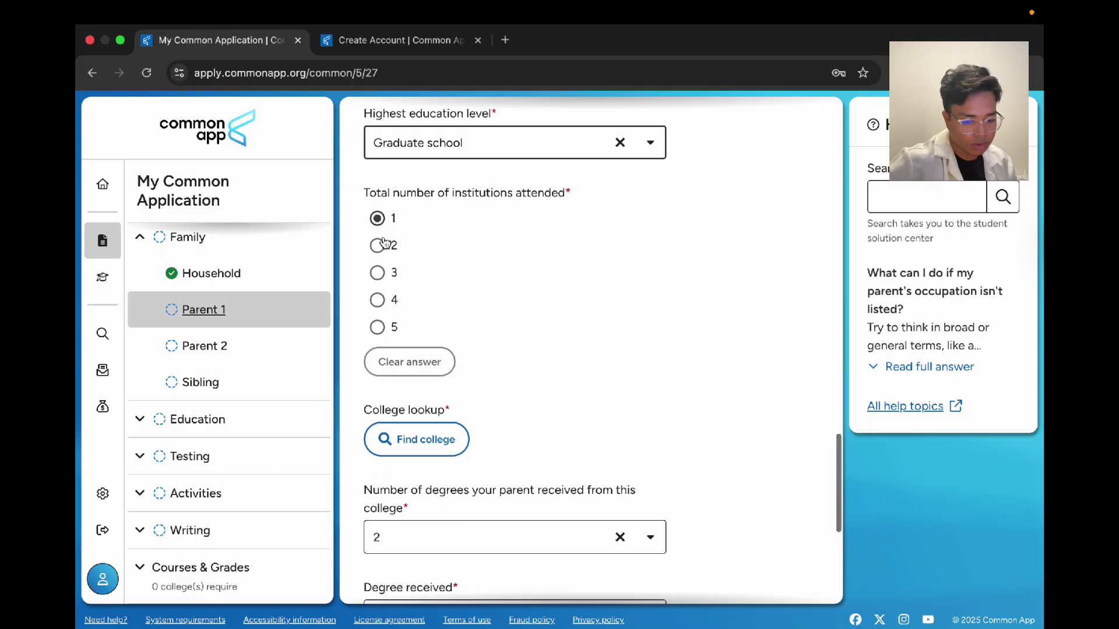
scroll(437, 294, "up", 1)
scroll(431, 298, "down", 3)
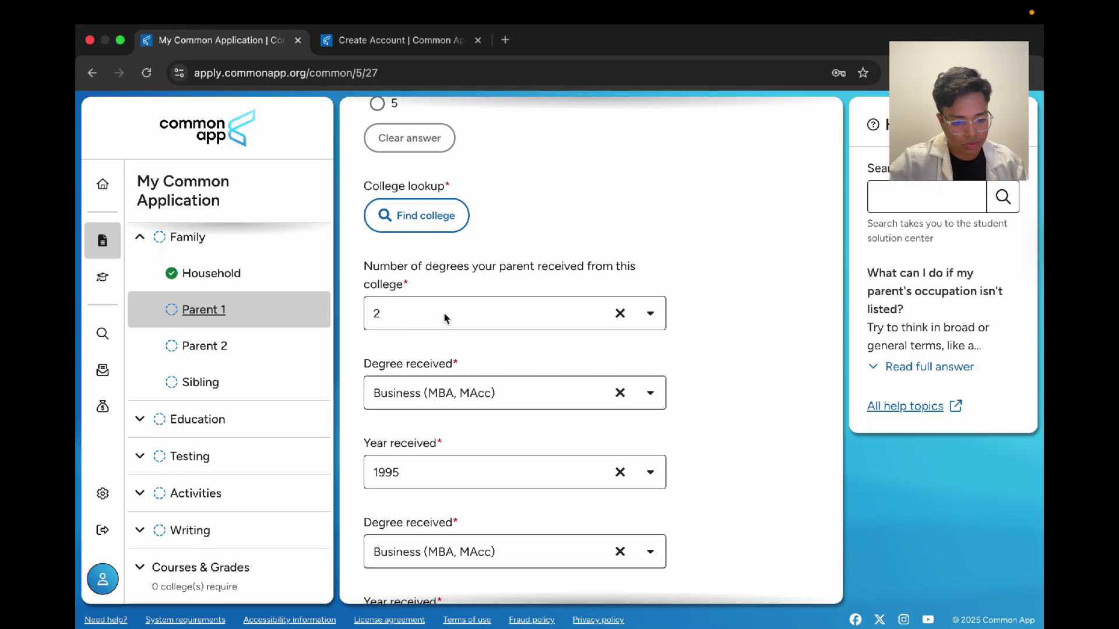
scroll(445, 317, "down", 2)
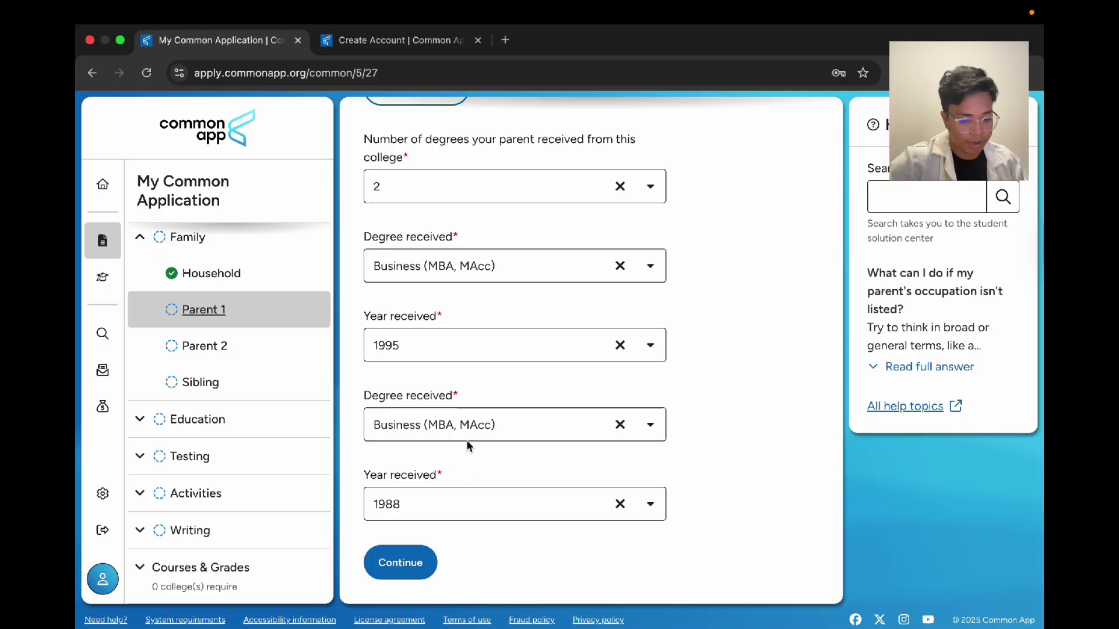
scroll(446, 292, "up", 4)
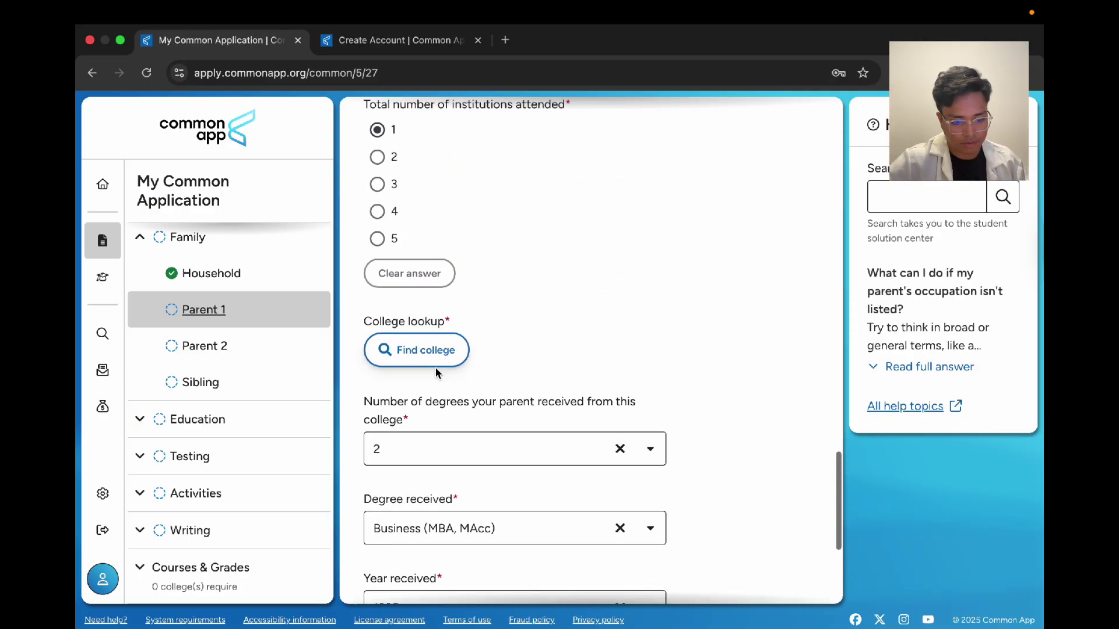
left_click(435, 366)
Step: Search the college lookup for Dhaka University and choose 'I don't see the college I am looking for'
left_click(534, 225)
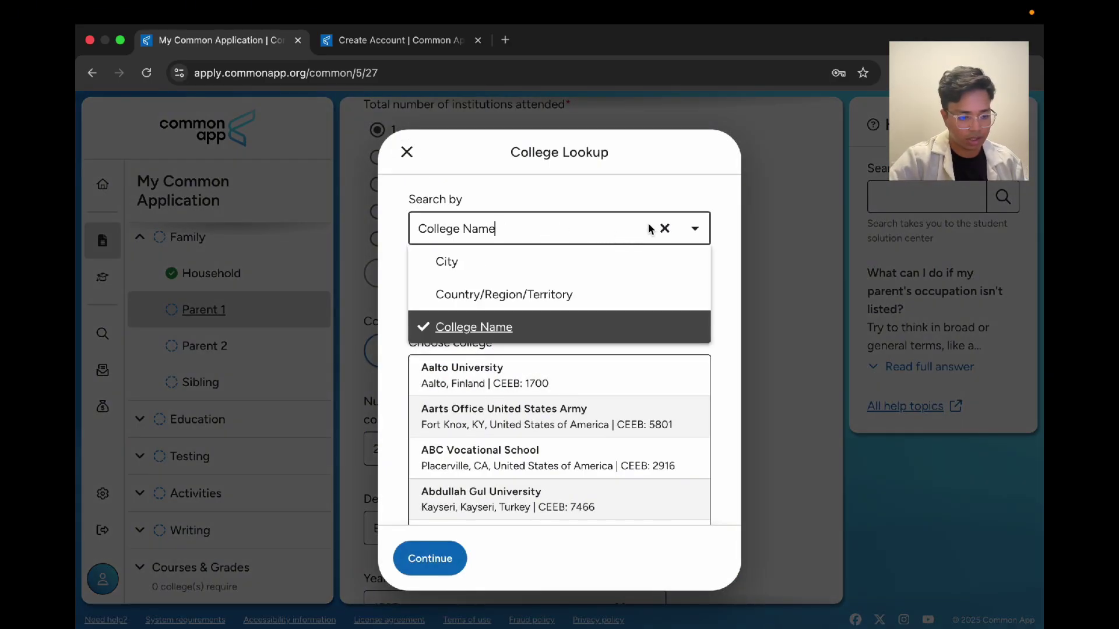
left_click(665, 228)
type("DHaka University")
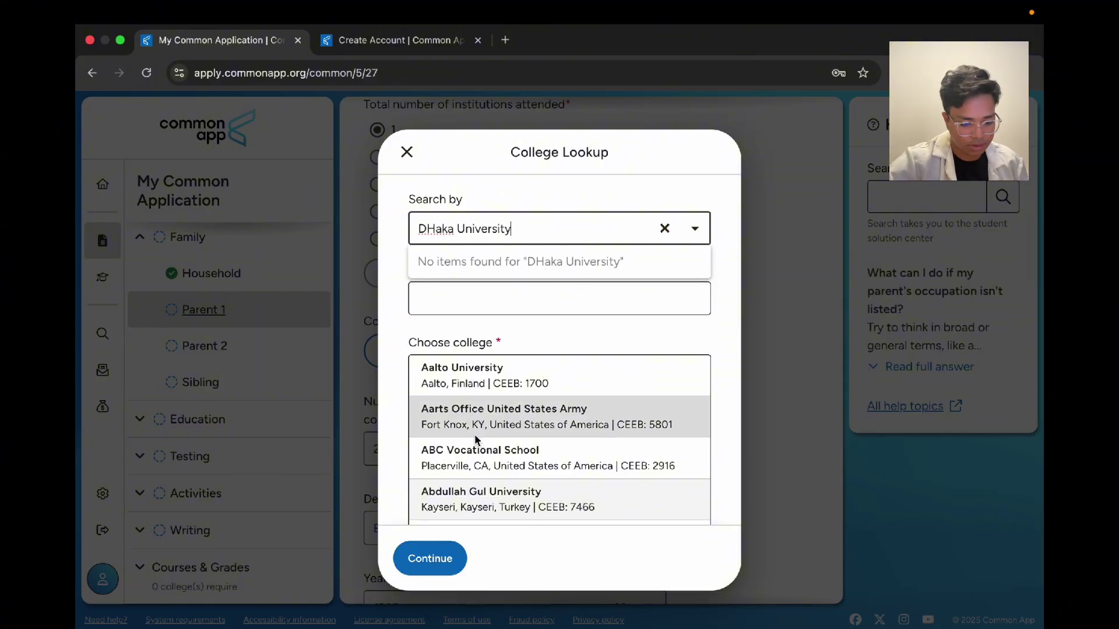
scroll(512, 437, "down", 10)
scroll(475, 439, "down", 2)
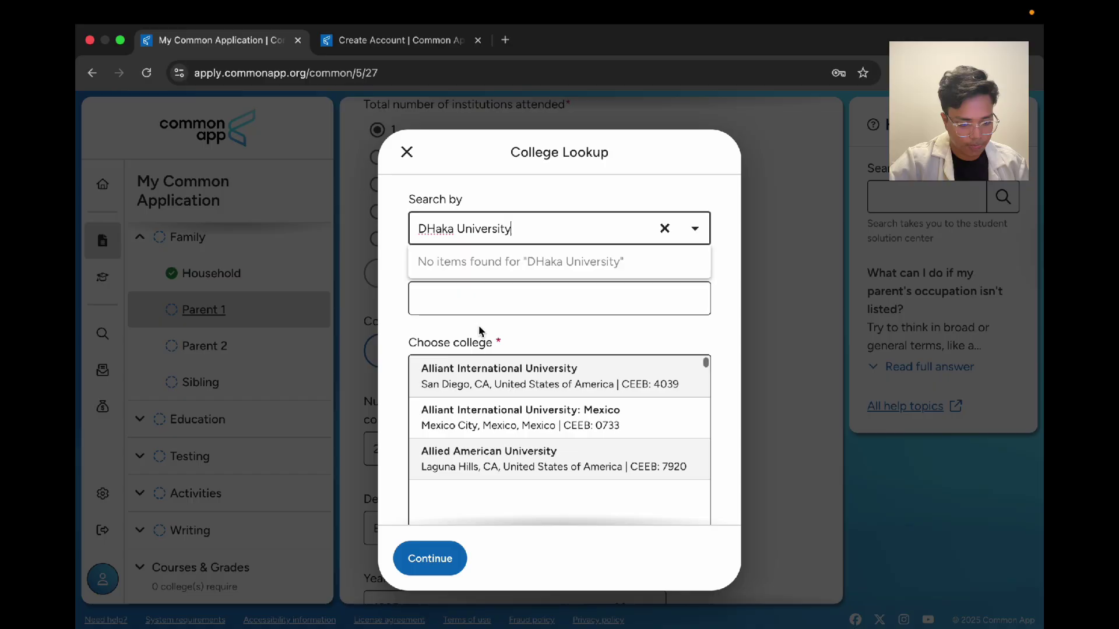
left_click(472, 301)
type("Dhaka University")
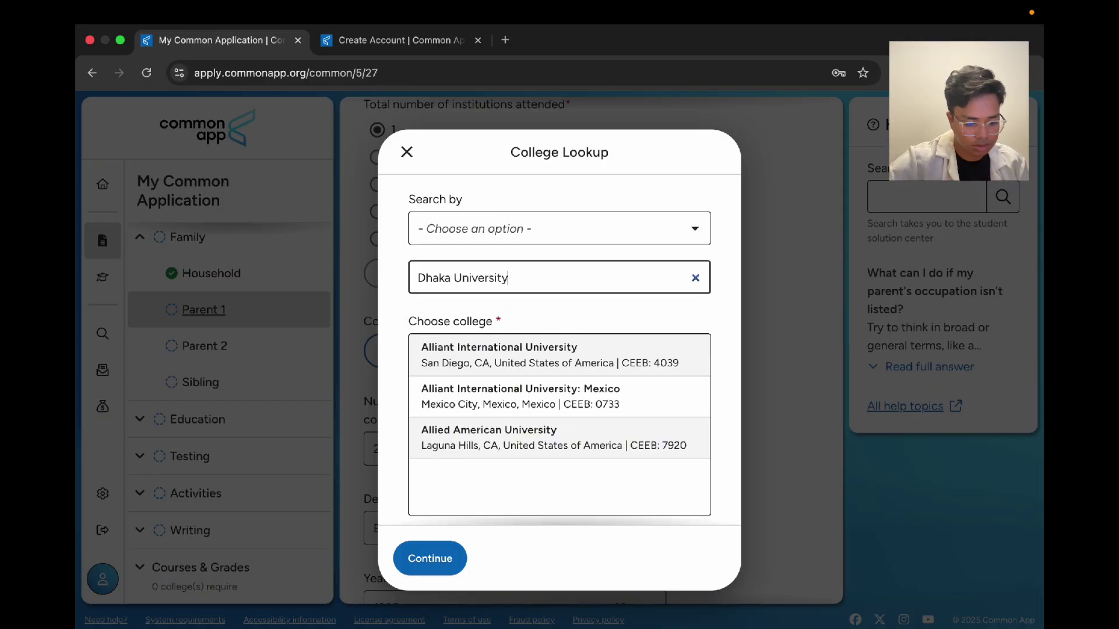
left_click(469, 384)
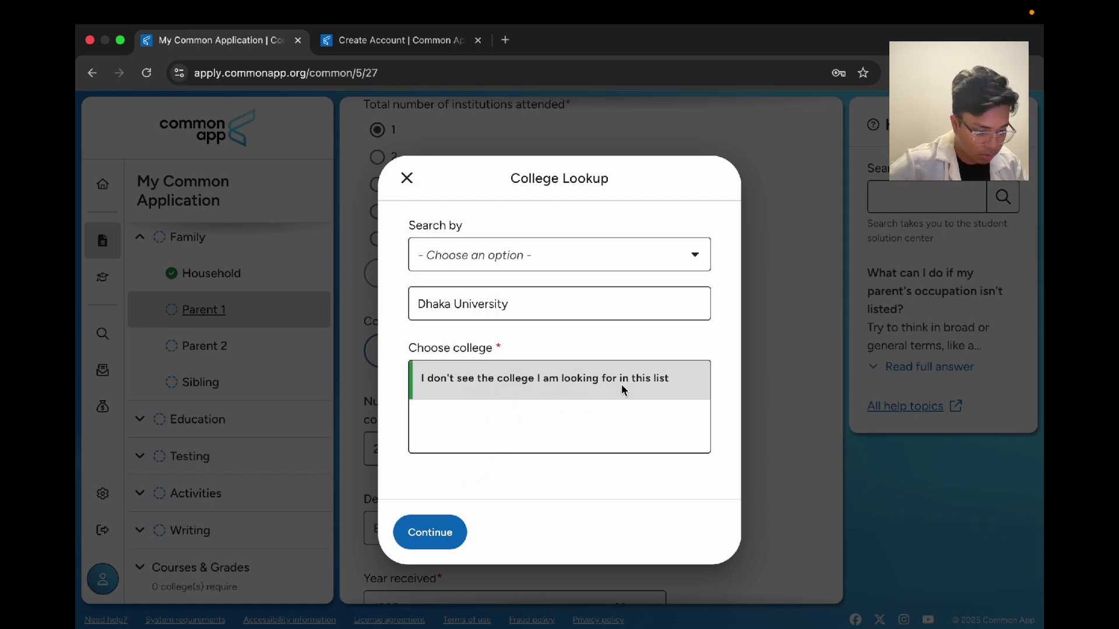
Step: Enter the college manually, with country Bangladesh and name Dhaka University
left_click(458, 528)
scroll(505, 349, "down", 5)
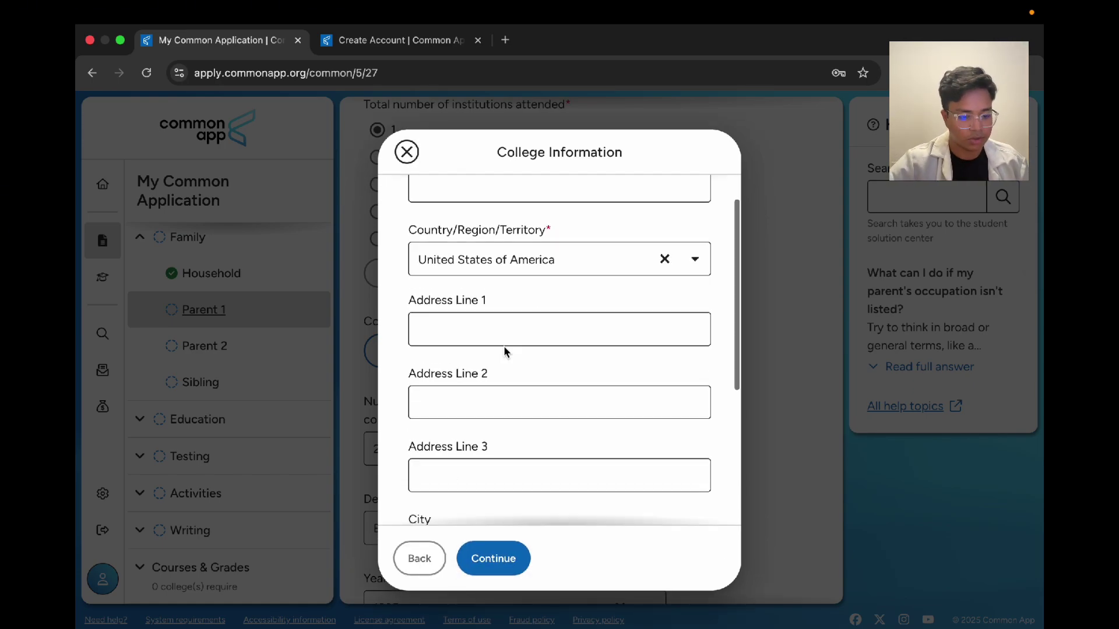
scroll(504, 349, "up", 5)
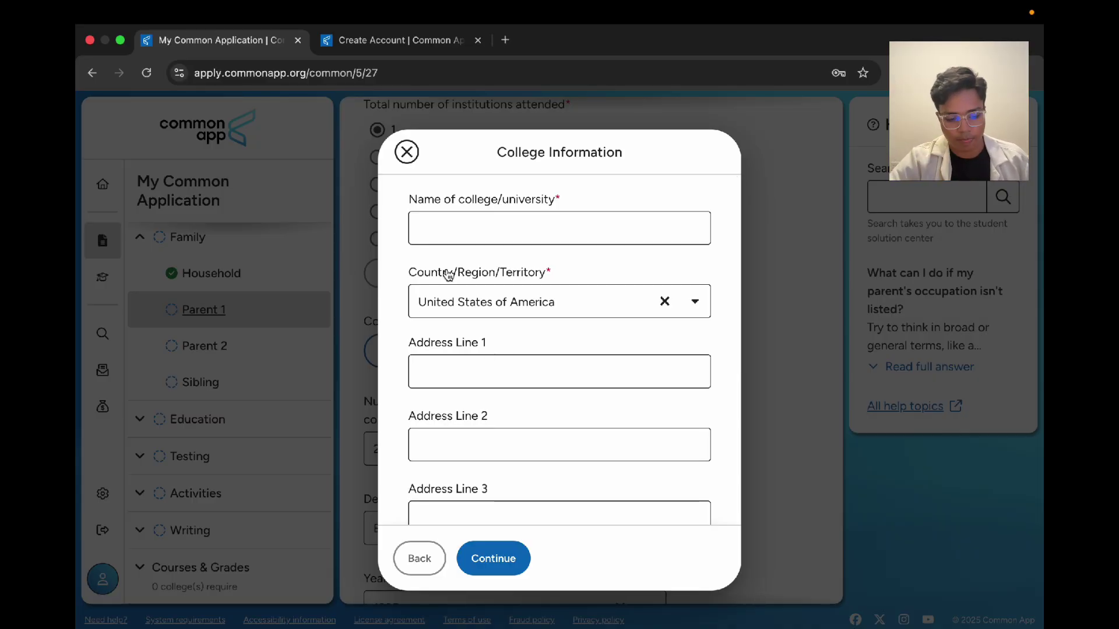
left_click(461, 162)
left_click(517, 228)
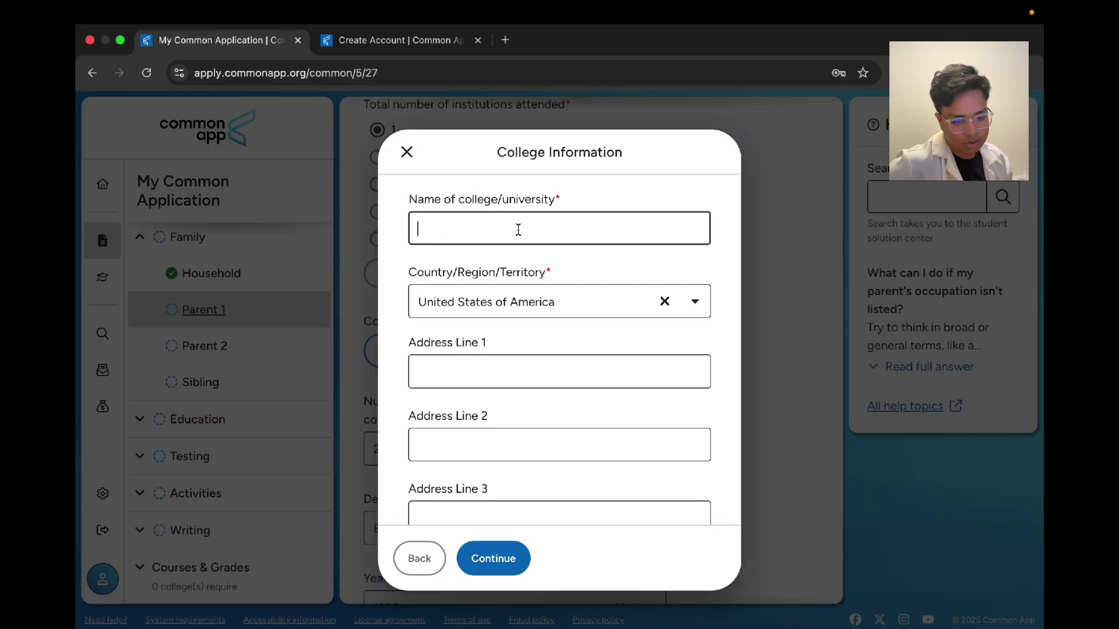
left_click(664, 302)
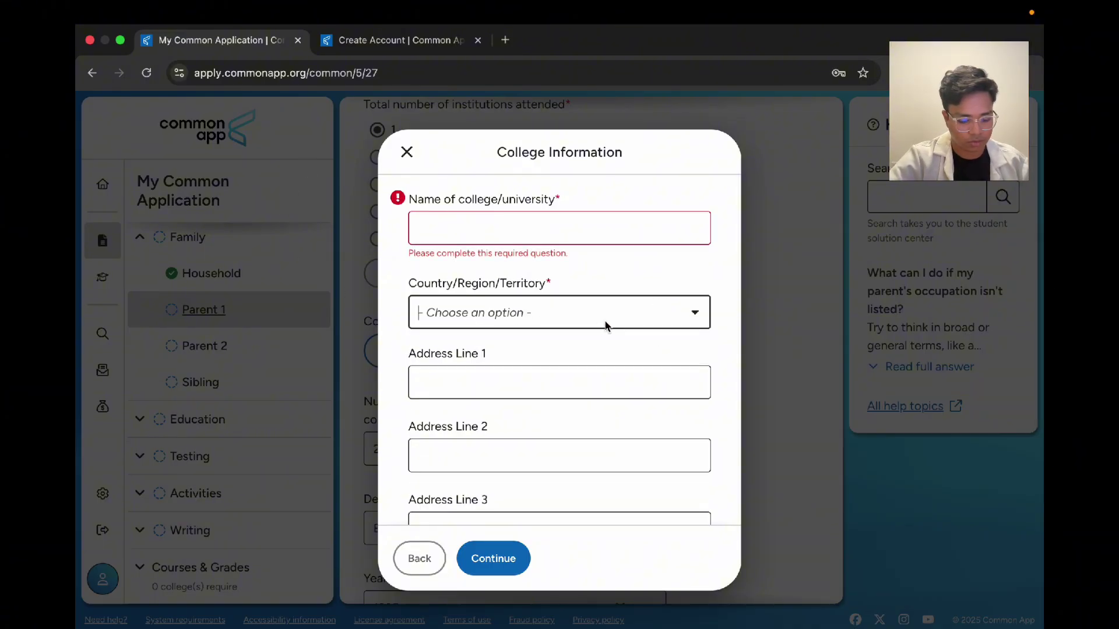
type("Bang")
key("Return")
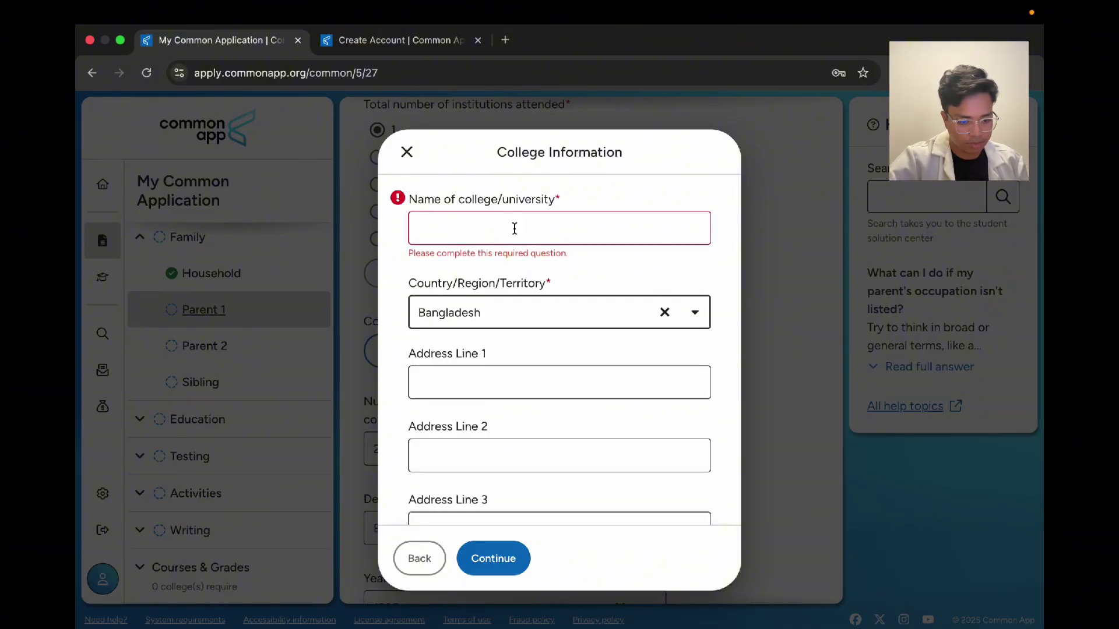
left_click(515, 228)
type("Dh")
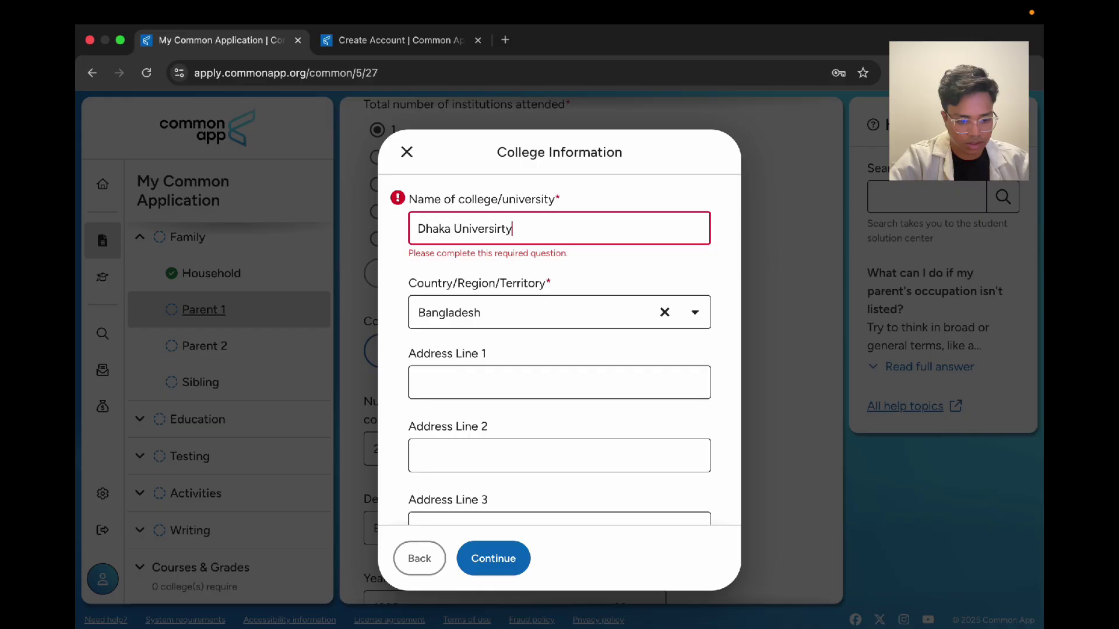
type("aka University")
left_click(464, 389)
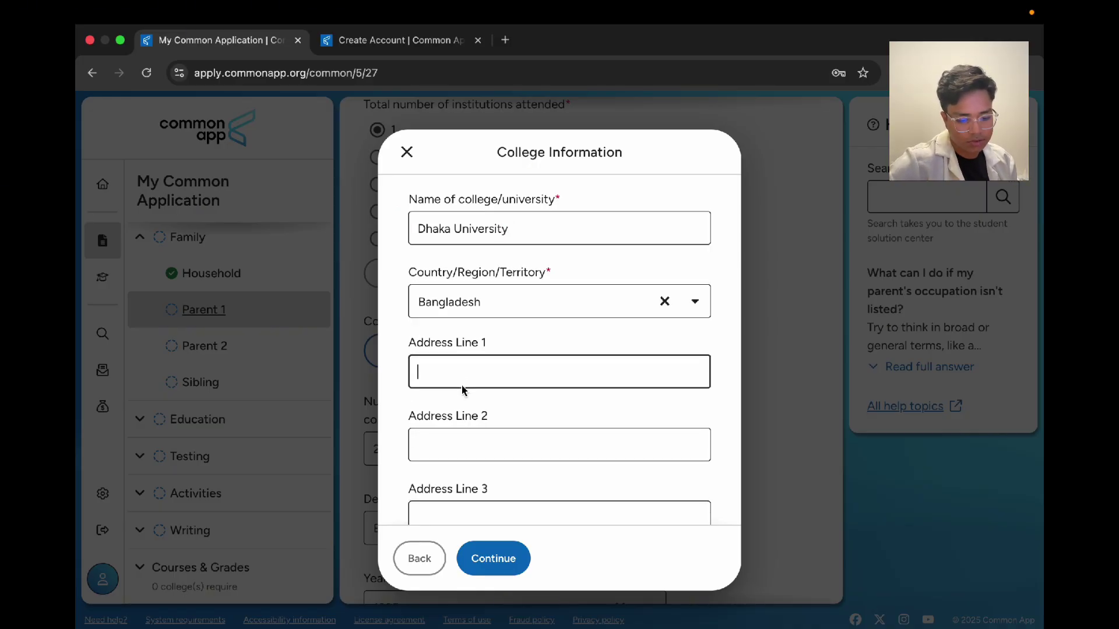
Step: Add the college's city Dhaka and postal code 1207, then save the college details
scroll(447, 445, "down", 5)
scroll(469, 300, "up", 5)
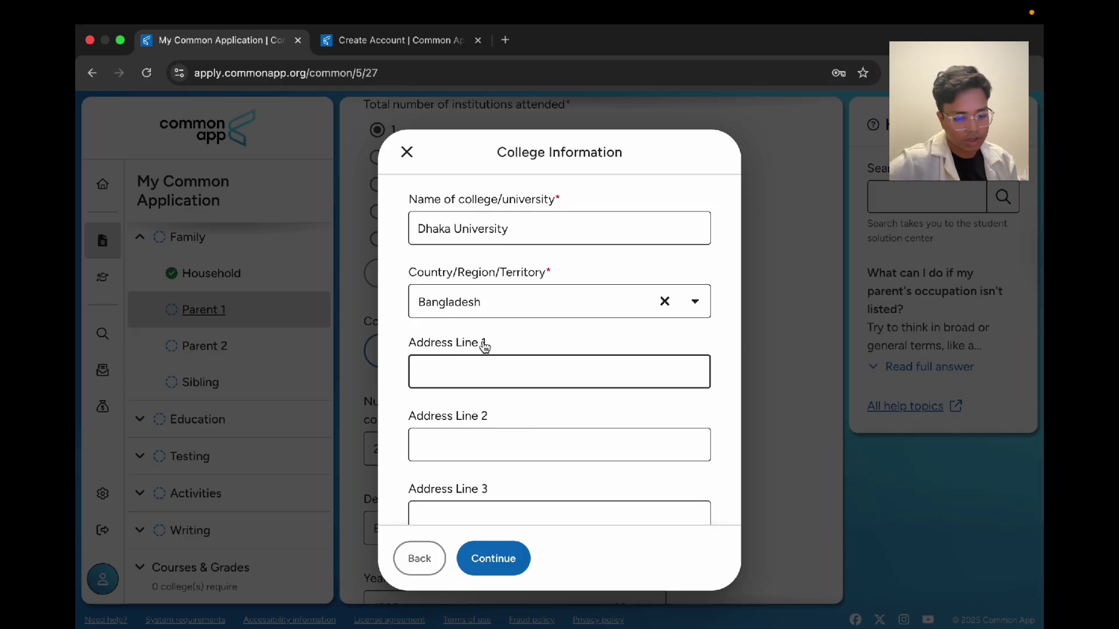
scroll(460, 280, "down", 4)
scroll(554, 254, "down", 1)
left_click(482, 311)
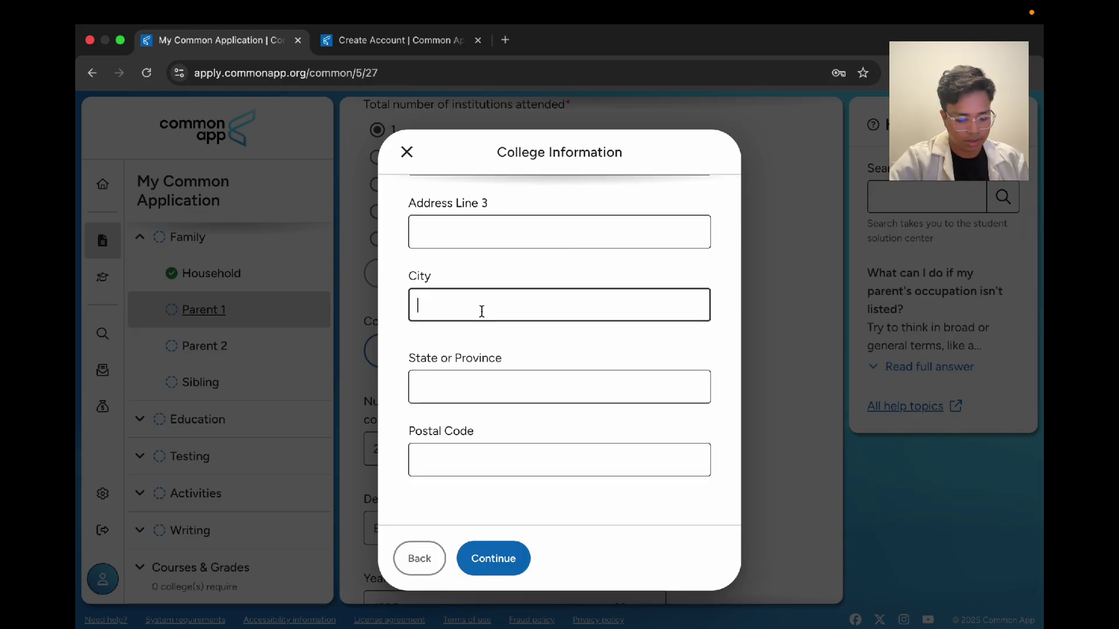
left_click(463, 465)
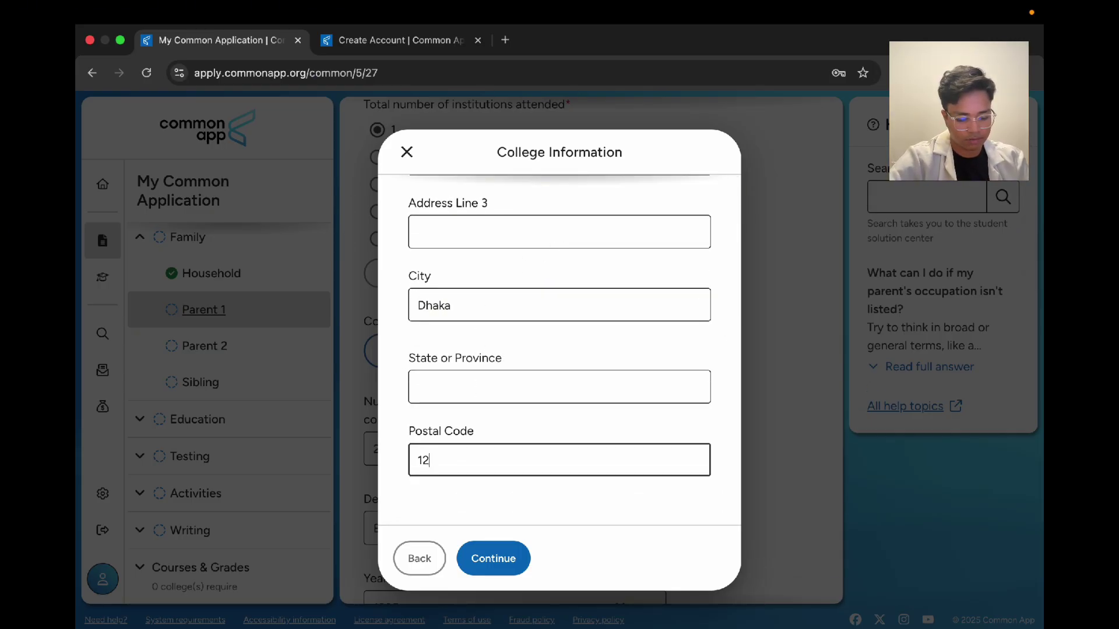
left_click(493, 559)
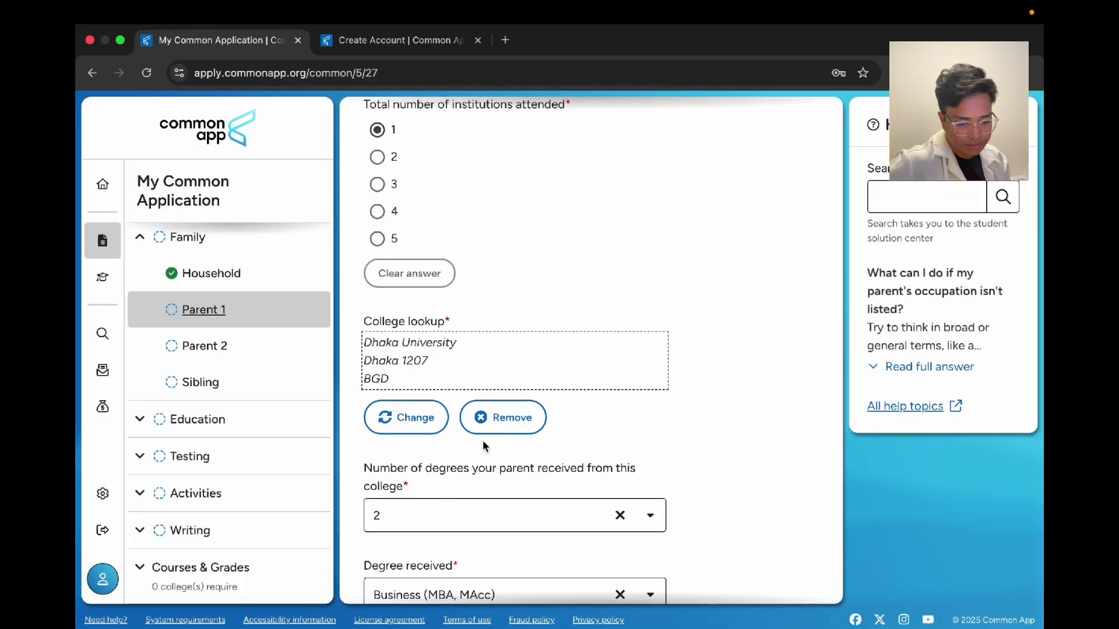
Step: Save Parent 1 and move on to the Parent 2 page
scroll(482, 443, "down", 2)
scroll(483, 446, "down", 2)
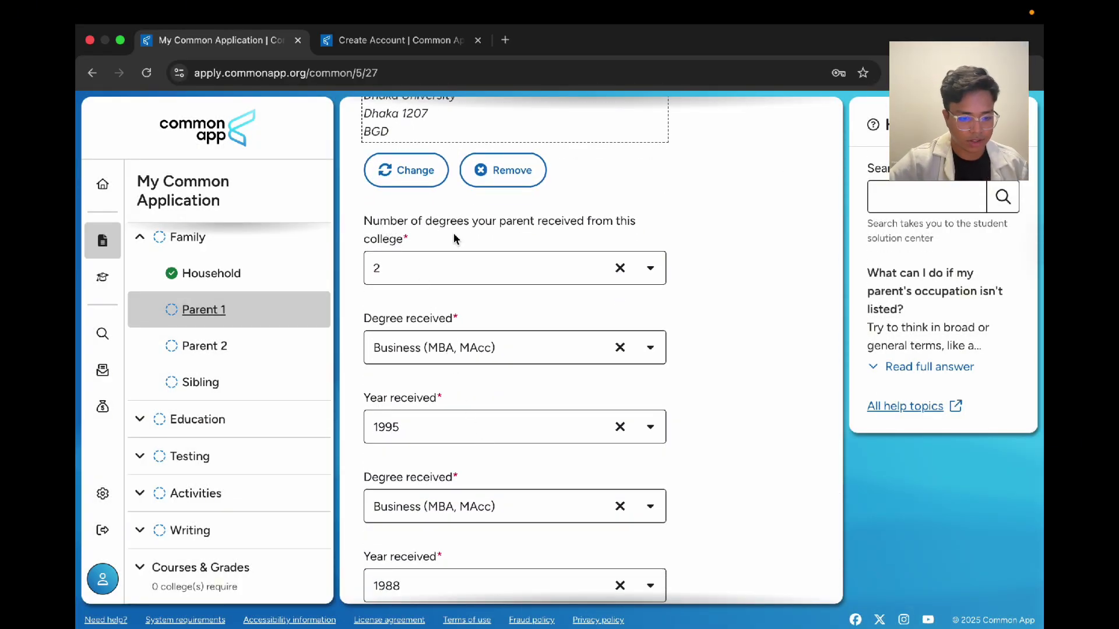
scroll(466, 272, "down", 1)
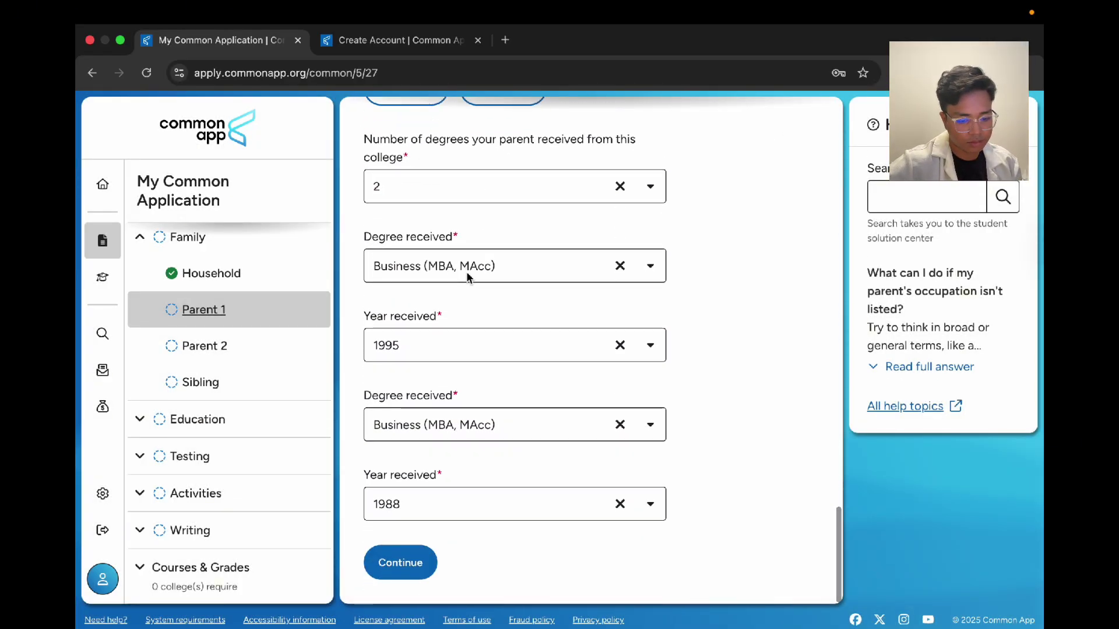
left_click(399, 562)
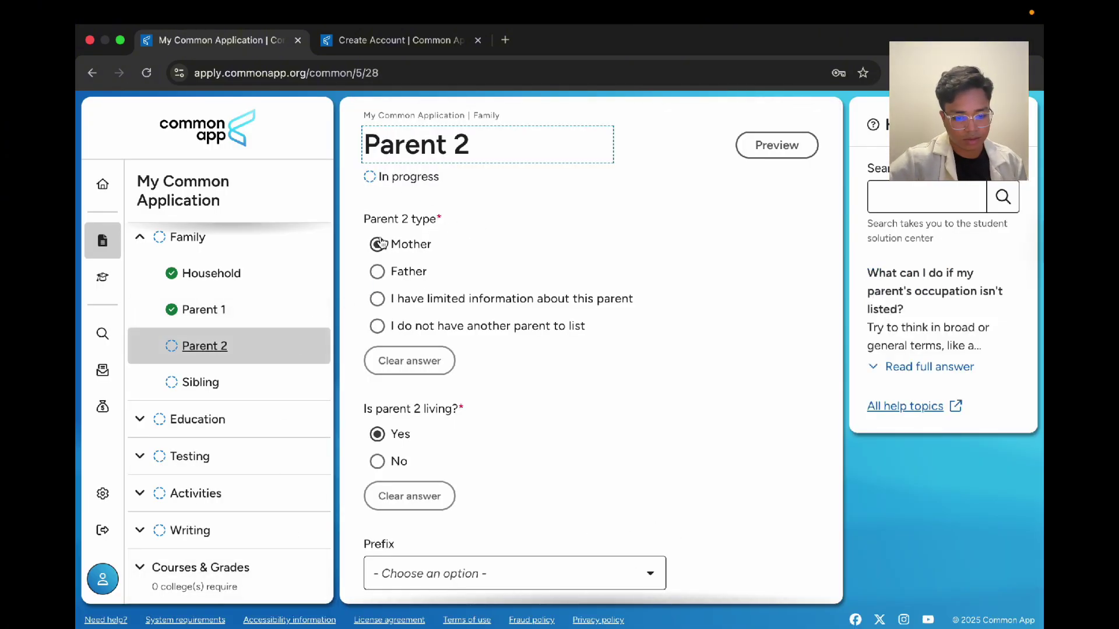
Step: Choose Mrs. as Parent 2's name prefix
scroll(503, 303, "down", 5)
scroll(502, 274, "up", 2)
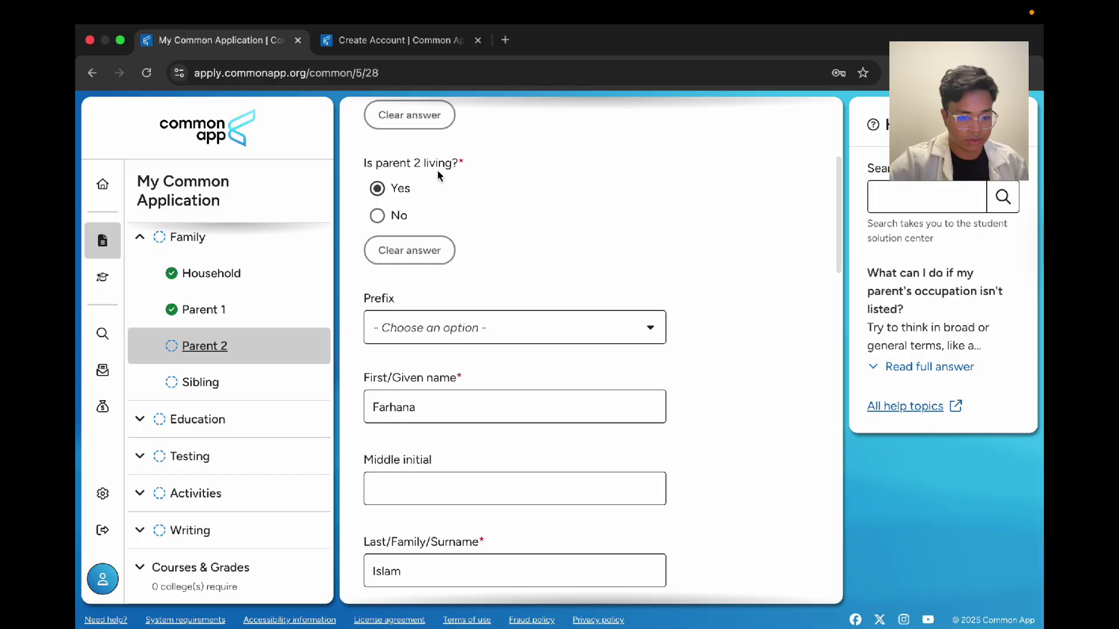
scroll(389, 210, "down", 2)
left_click(395, 207)
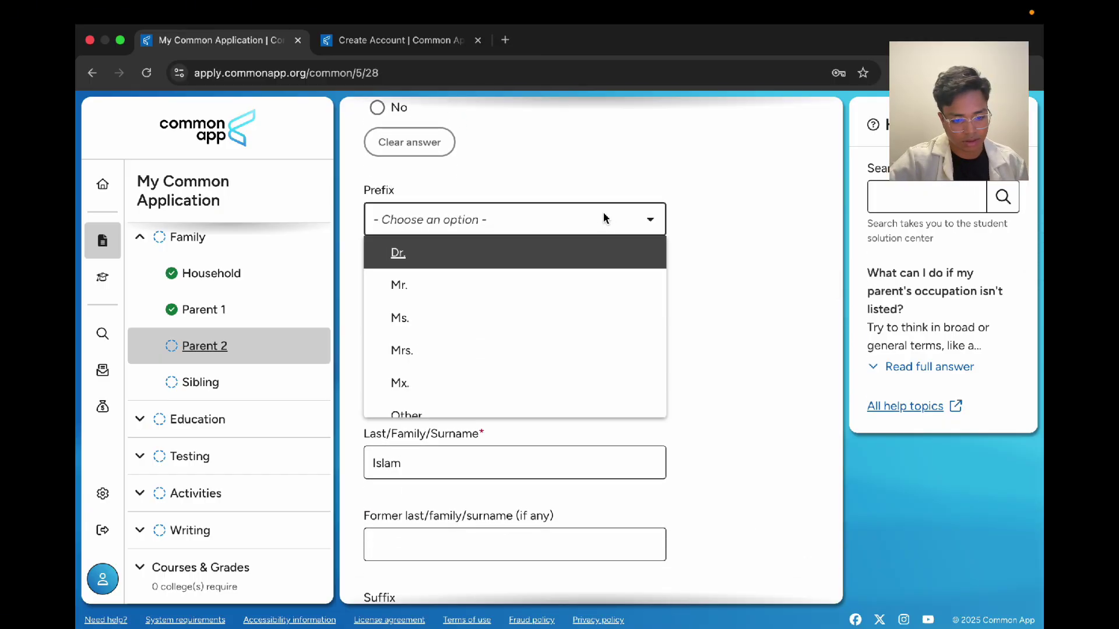
left_click(499, 344)
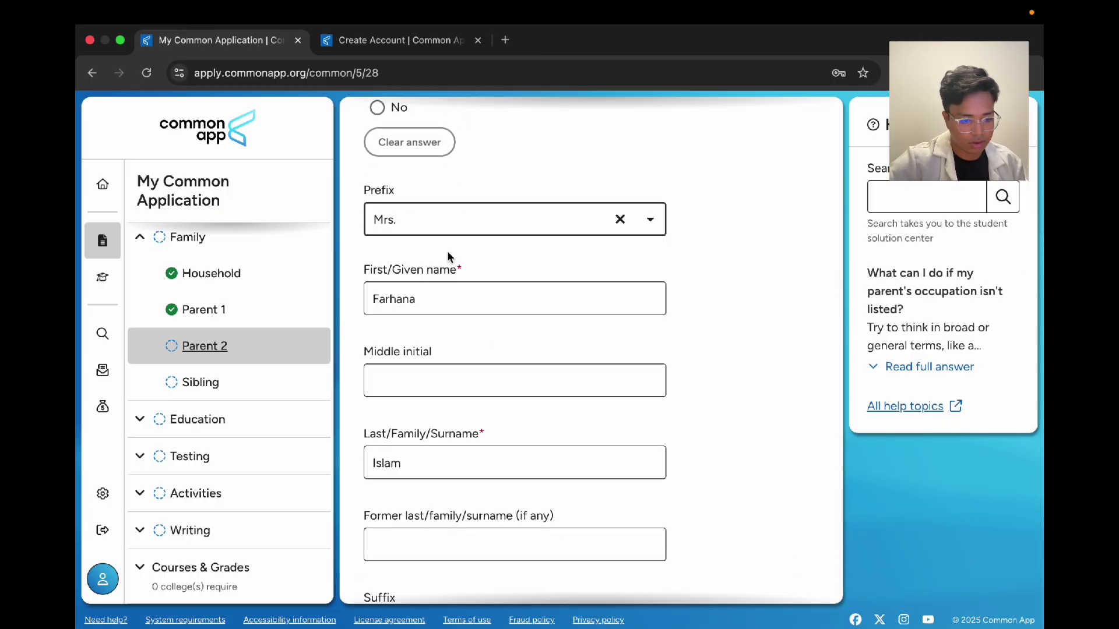
Step: Review Parent 2's first name and e-mail entries by selecting their text
scroll(415, 279, "down", 2)
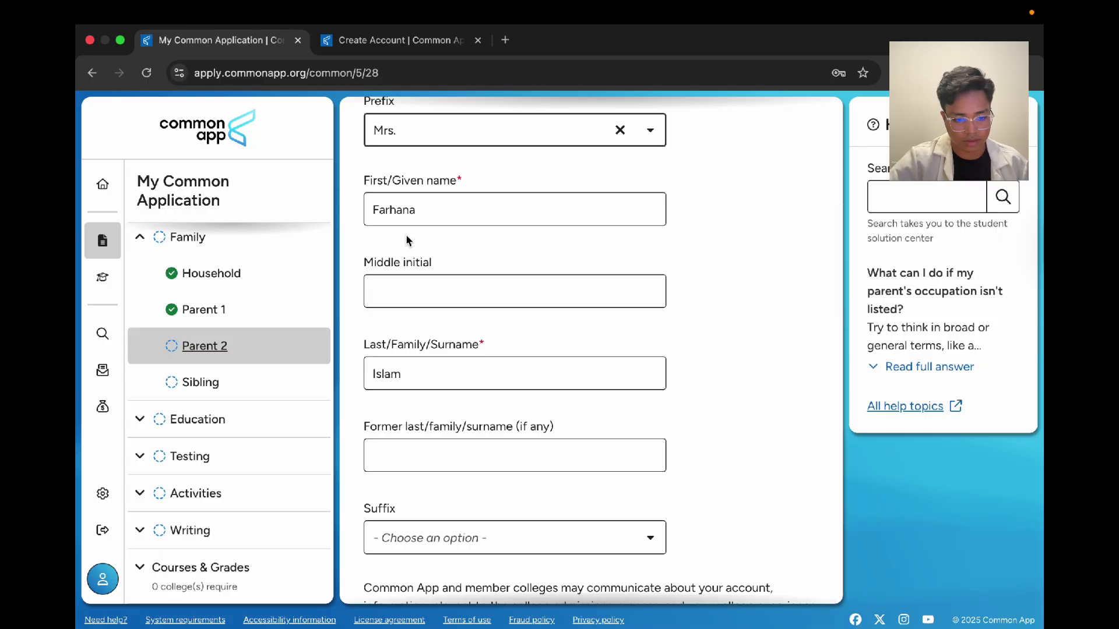
scroll(408, 223, "down", 4)
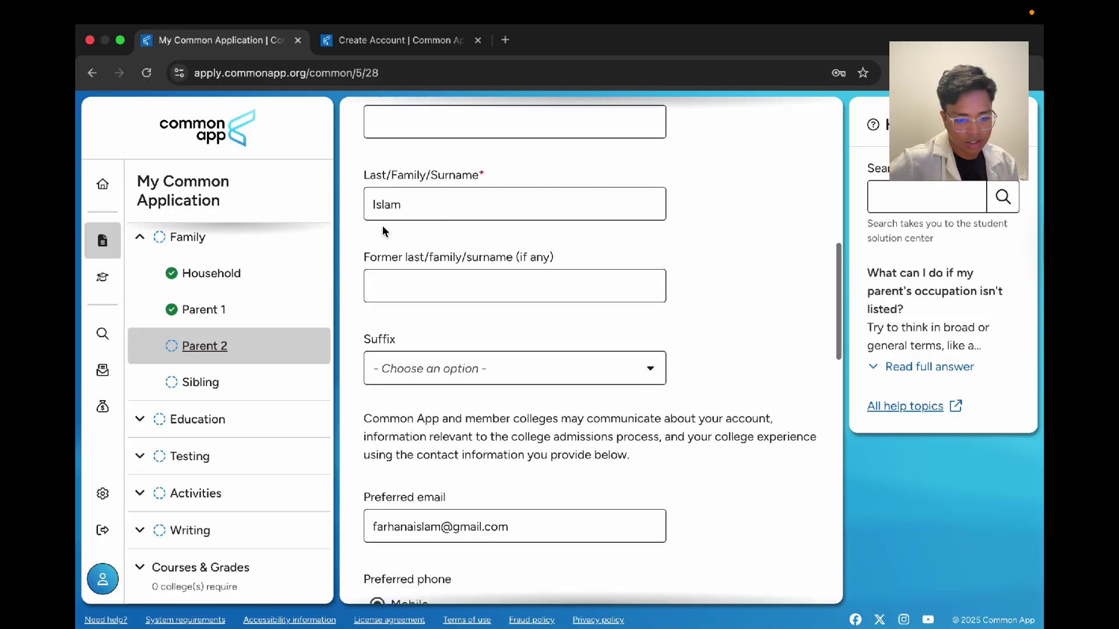
scroll(479, 202, "up", 2)
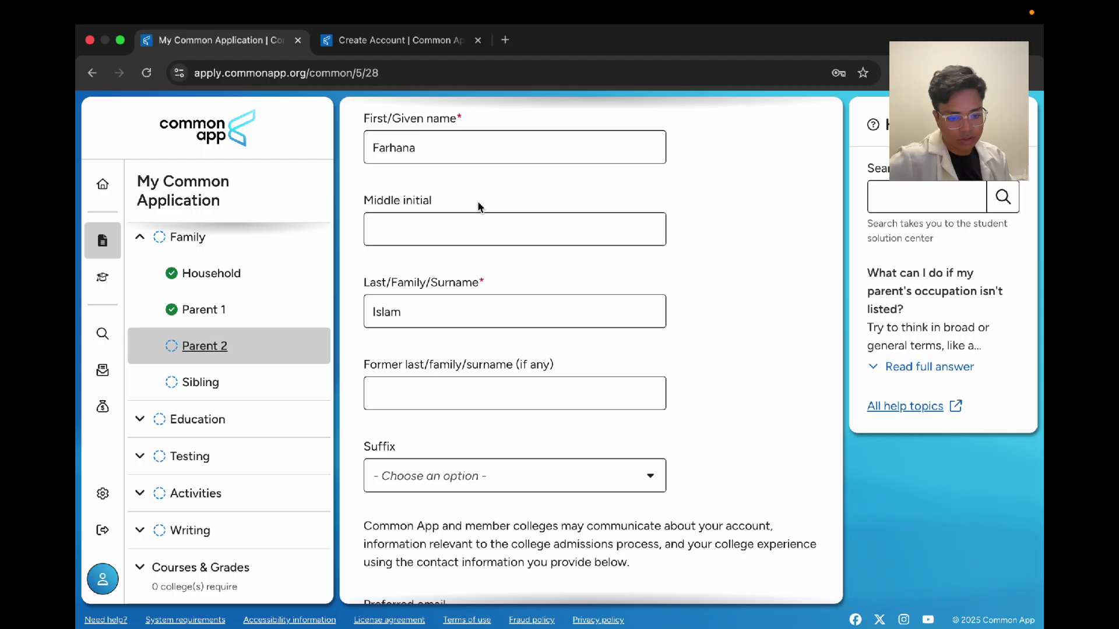
scroll(481, 207, "up", 1)
left_click_drag(418, 173, 350, 175)
left_click(738, 182)
left_click(705, 180)
scroll(704, 186, "down", 3)
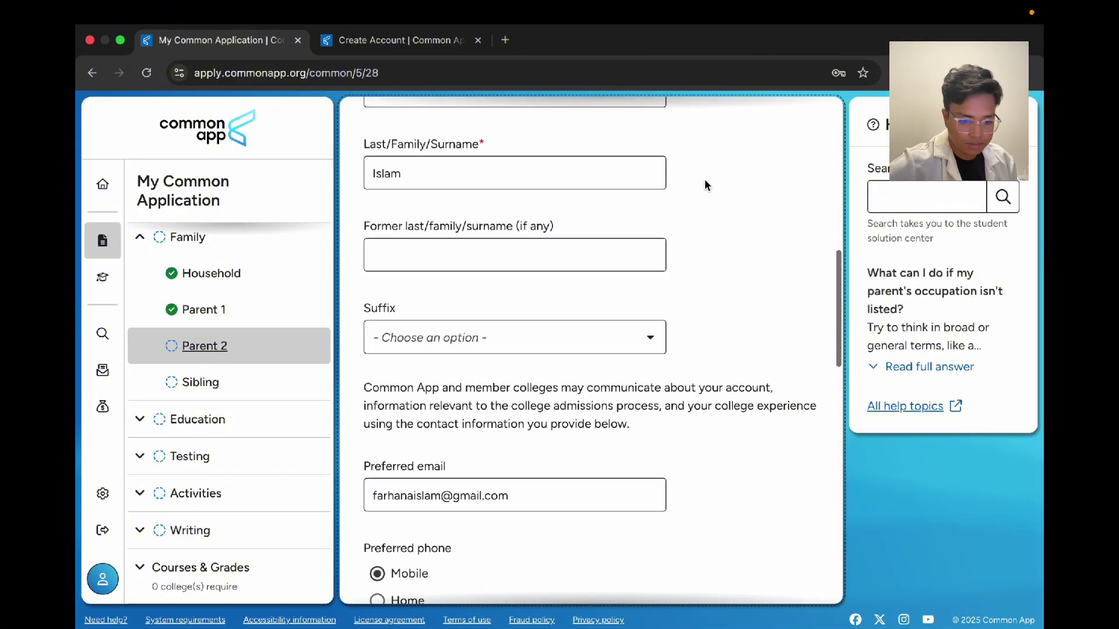
scroll(483, 231, "down", 3)
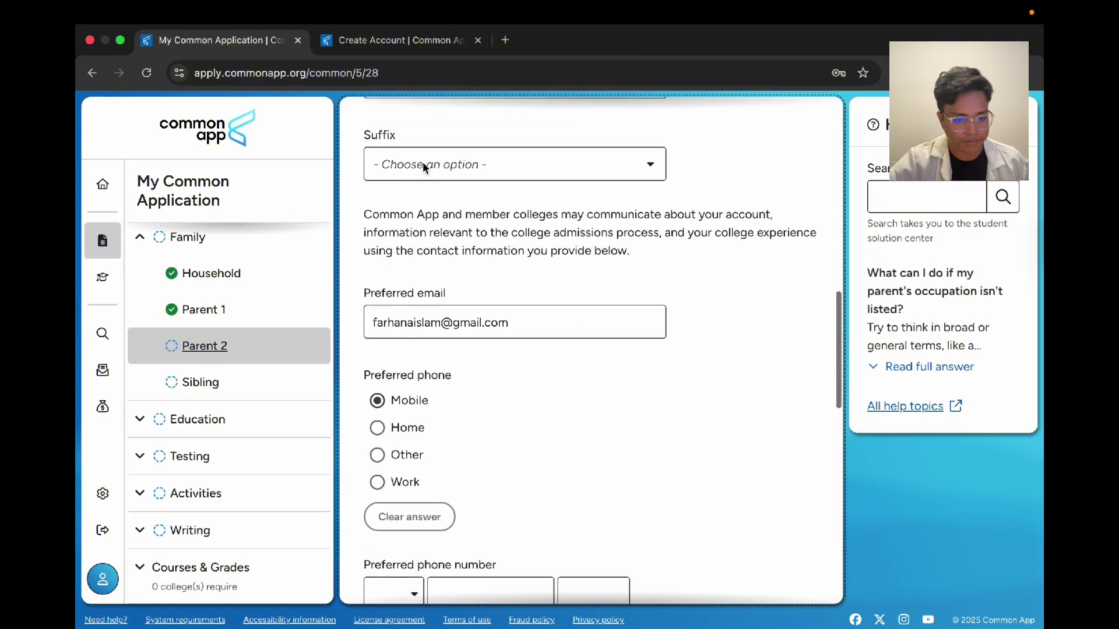
scroll(569, 273, "down", 5)
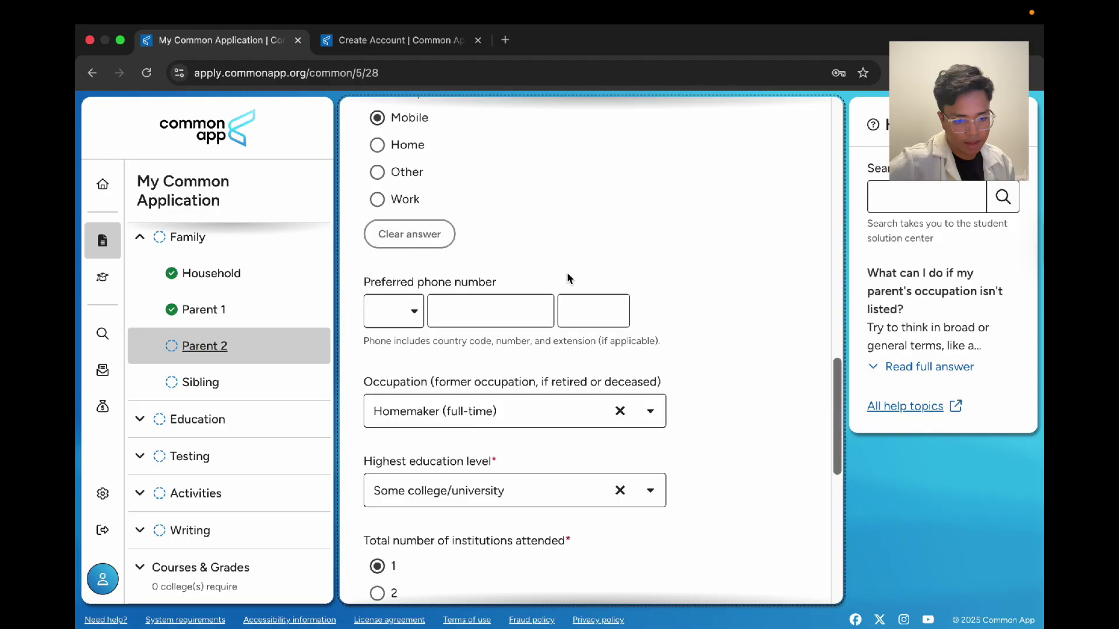
scroll(512, 279, "up", 3)
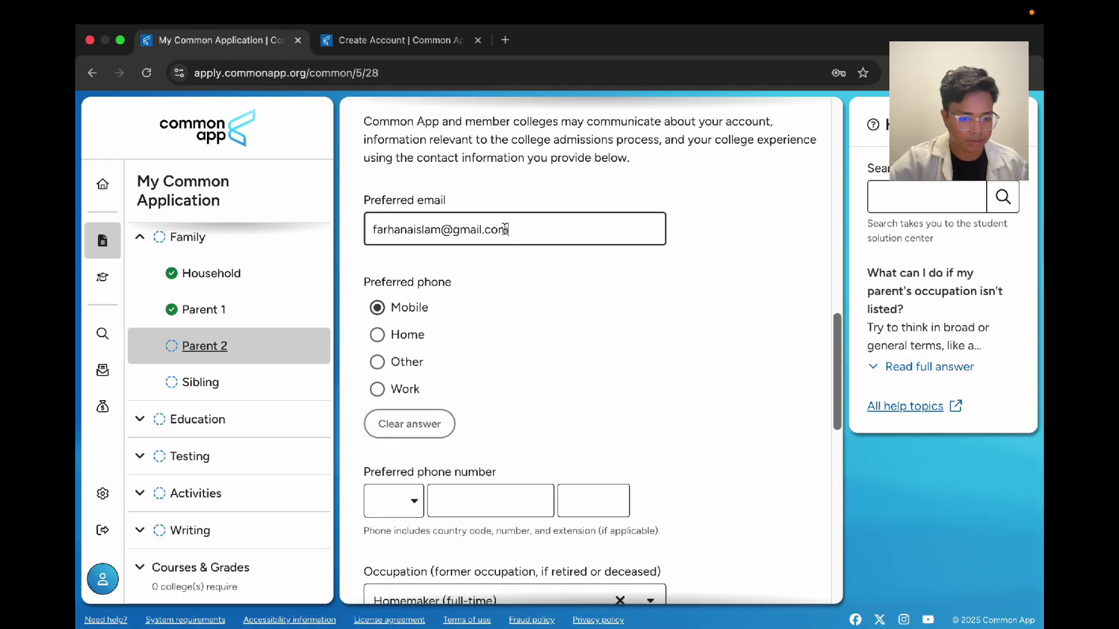
left_click_drag(570, 230, 369, 229)
Step: Enter Parent 2's preferred phone number with the +880 Bangladesh country code
left_click(594, 277)
scroll(593, 272, "down", 1)
left_click(393, 435)
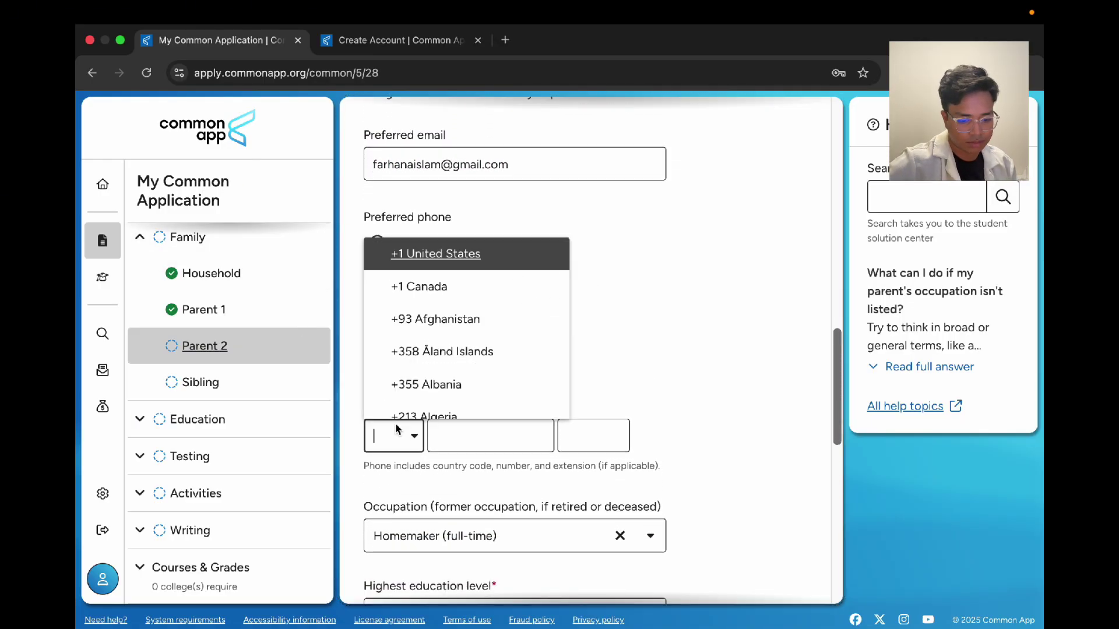
type("+88")
left_click(438, 369)
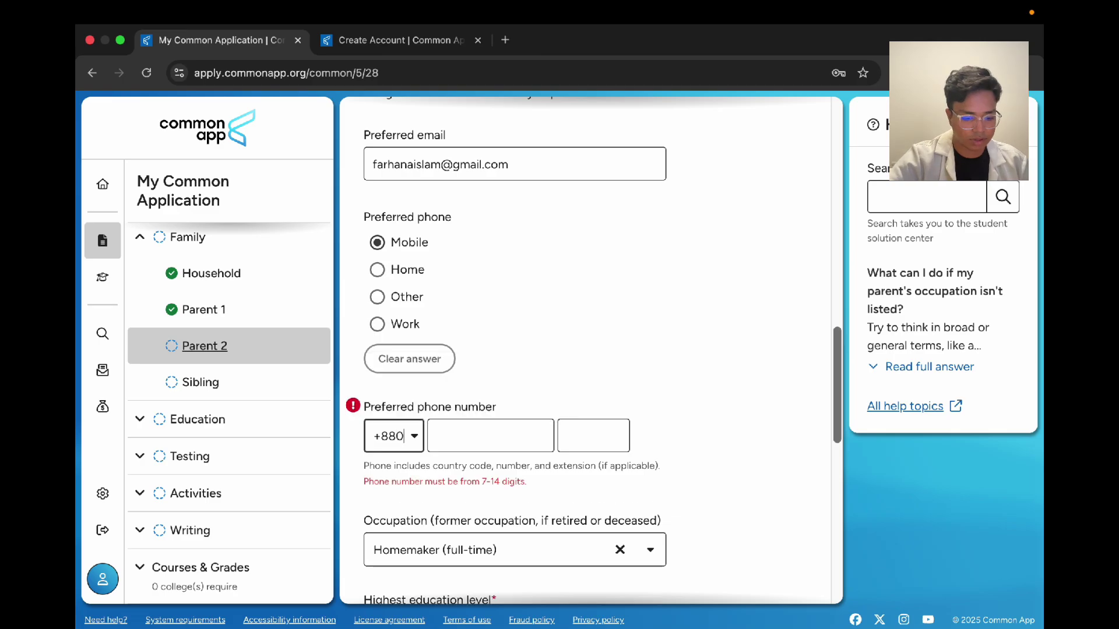
left_click(465, 432)
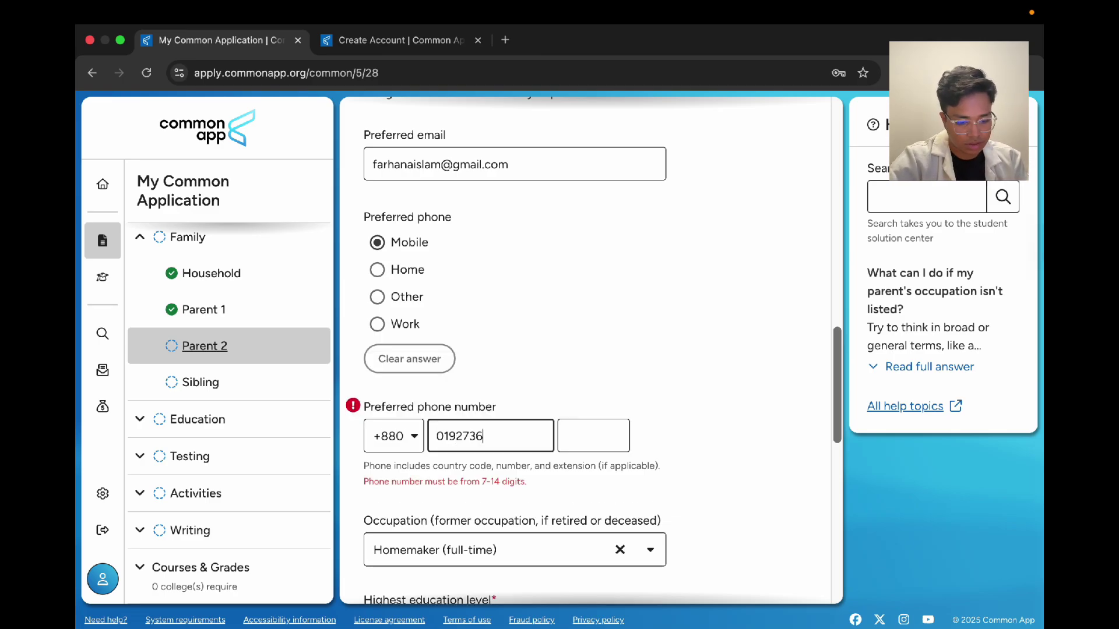
Step: Keep Homemaker (full-time) as occupation and Some college/university as highest education level
scroll(627, 414, "down", 5)
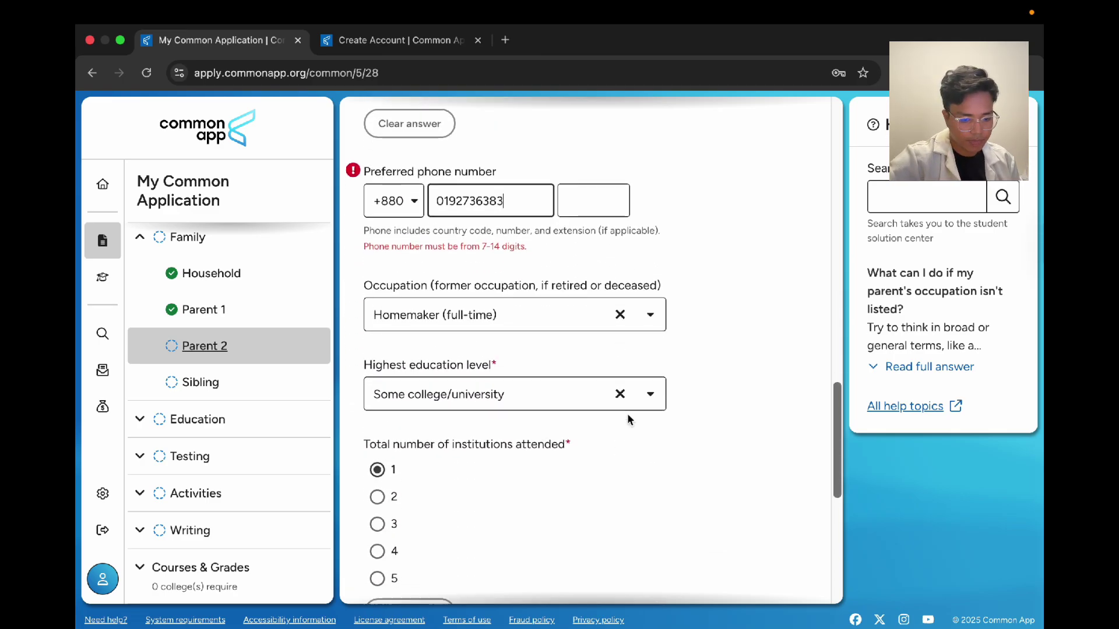
left_click(460, 303)
left_click(669, 292)
scroll(491, 368, "down", 1)
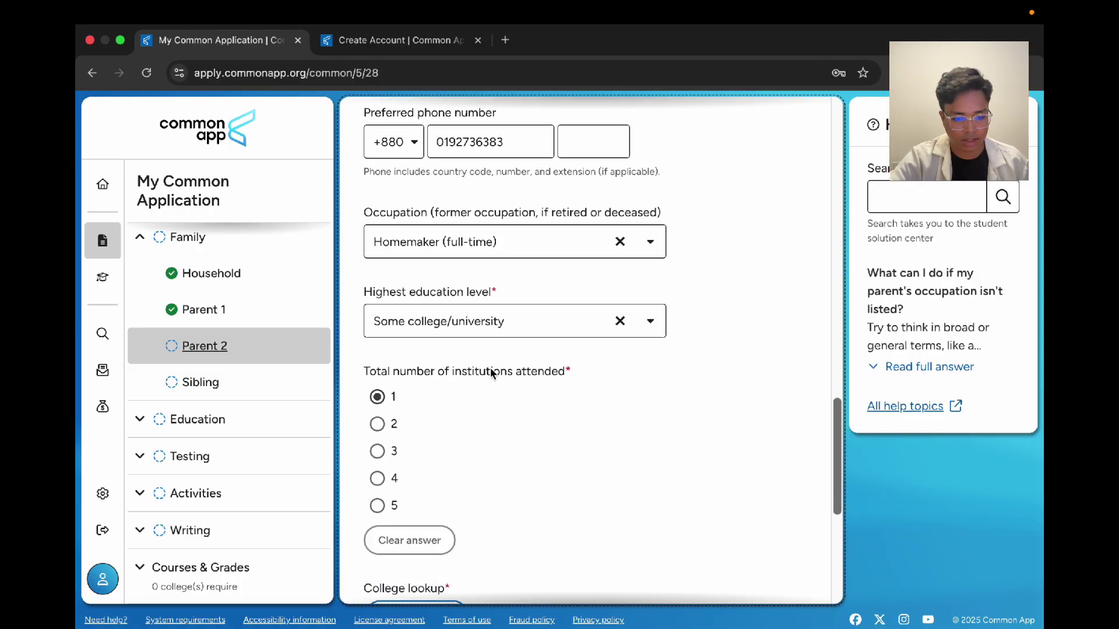
scroll(491, 368, "down", 1)
left_click(468, 263)
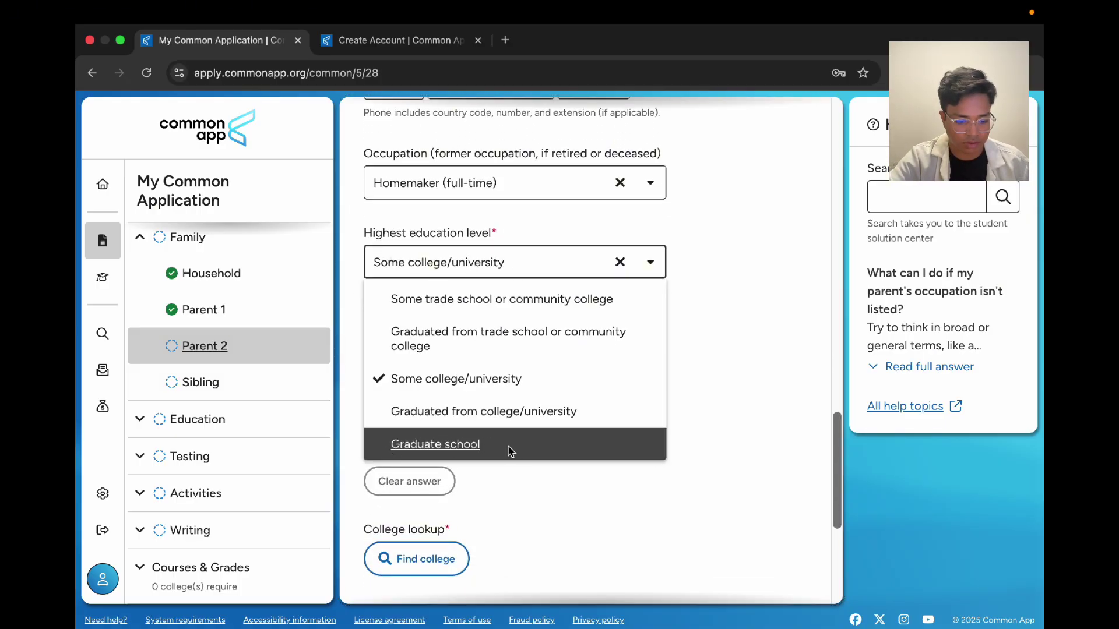
left_click(710, 397)
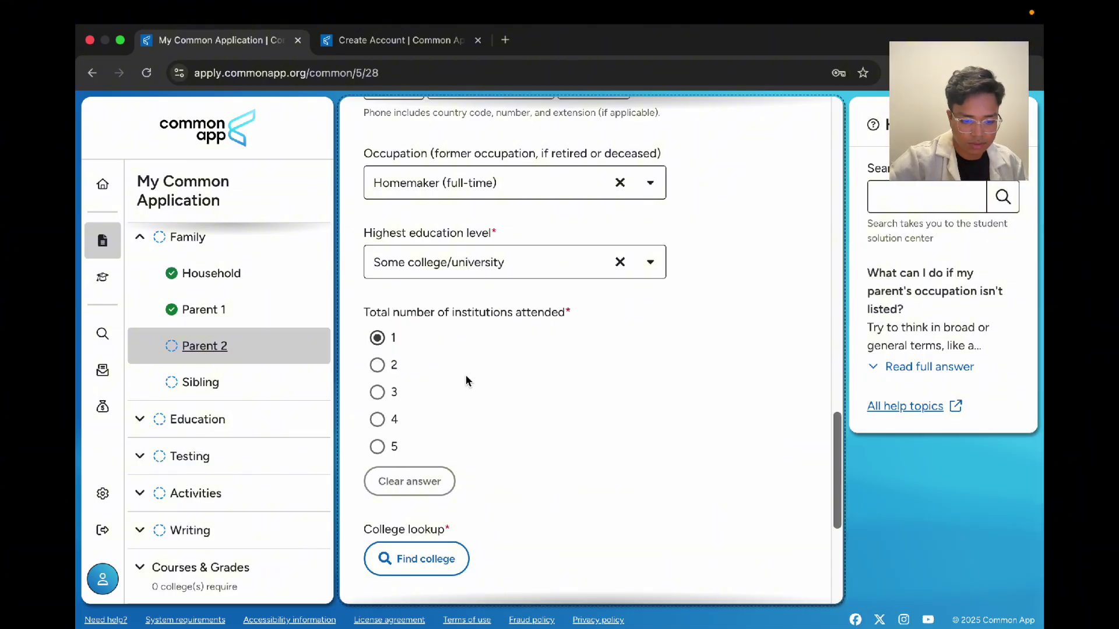
scroll(466, 381, "down", 5)
Step: Look up Dhaka University for Parent 2 and choose to enter the unlisted college manually
left_click(459, 279)
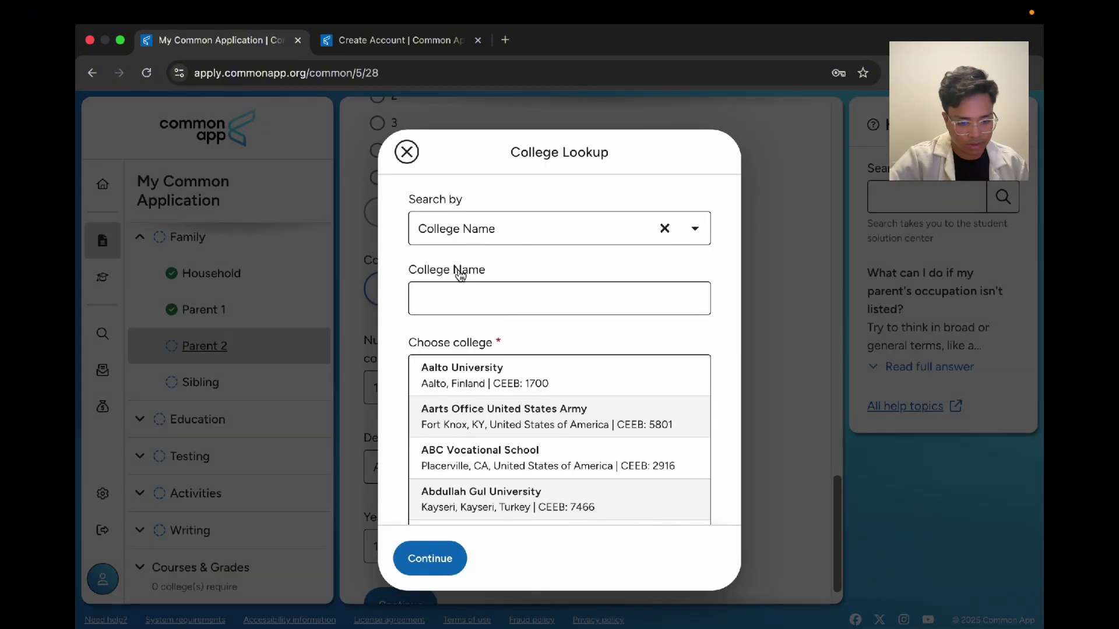
left_click(669, 231)
type("Dhak")
key("BackSpace")
key("BackSpace")
key("BackSpace")
key("BackSpace")
key("BackSpace")
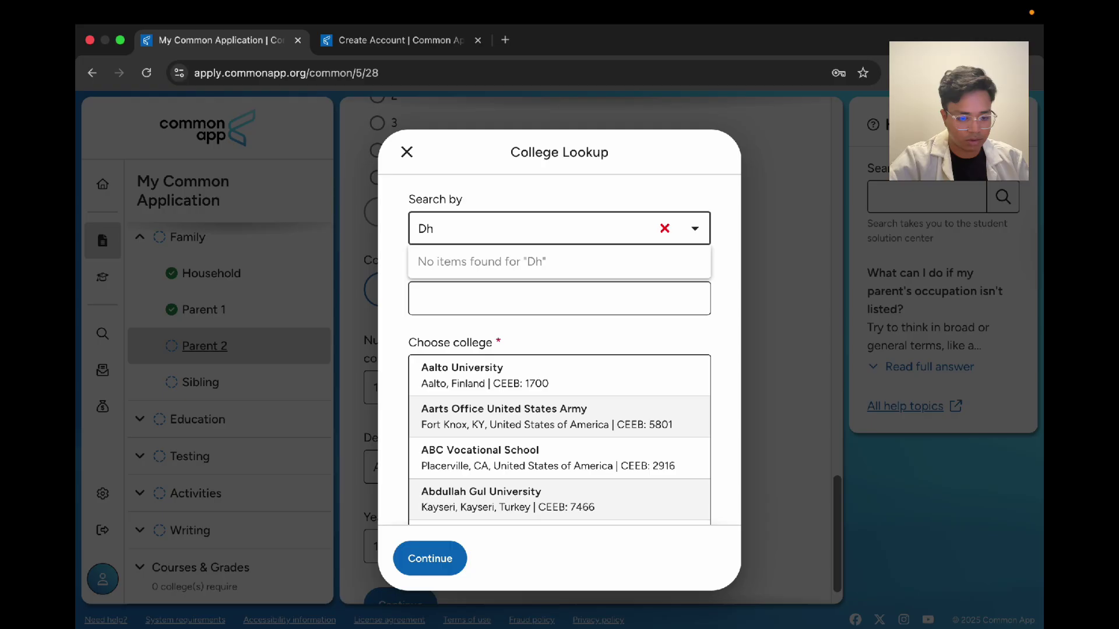
left_click(668, 163)
left_click(543, 275)
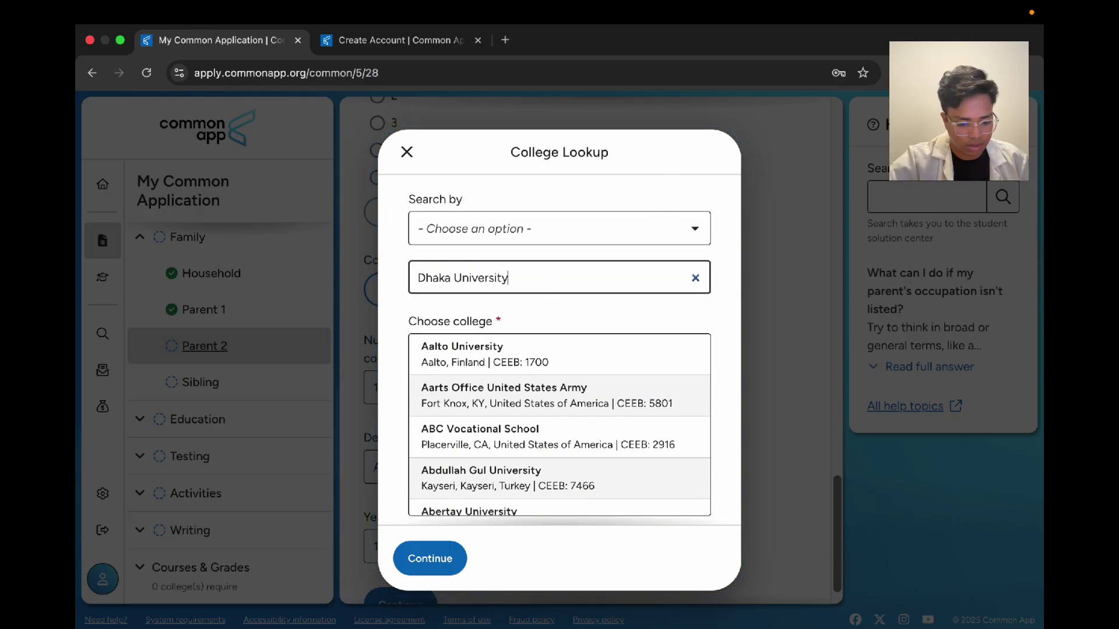
type("Dhaka University")
left_click(480, 383)
left_click(440, 554)
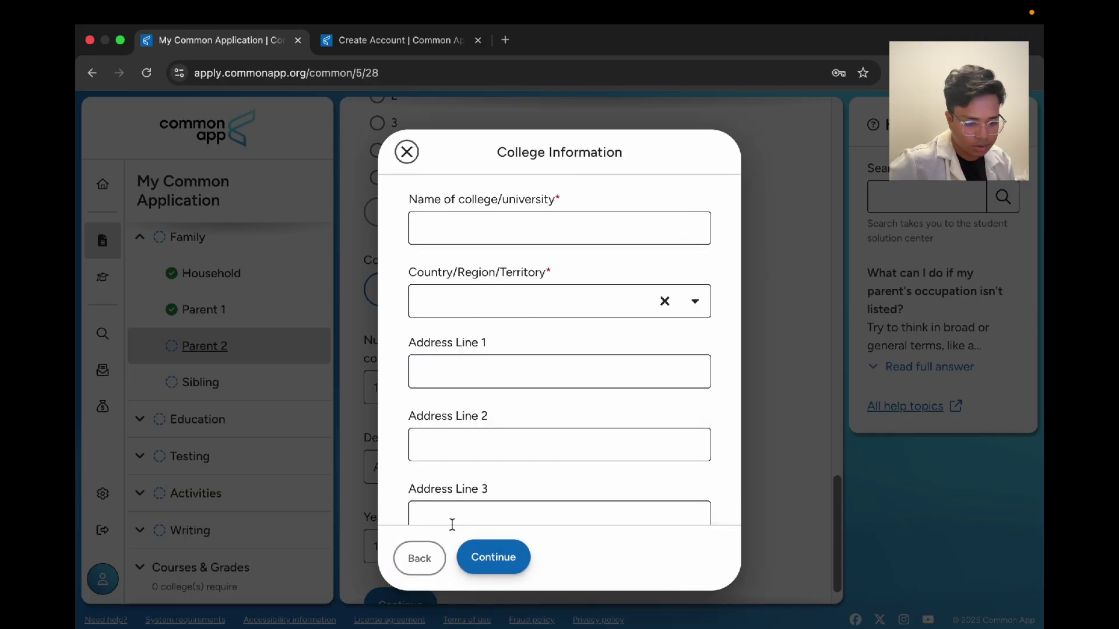
Step: Enter Dhaka University in Dhaka, Bangladesh with its postal code, and save the college
left_click(496, 302)
type("bangof America")
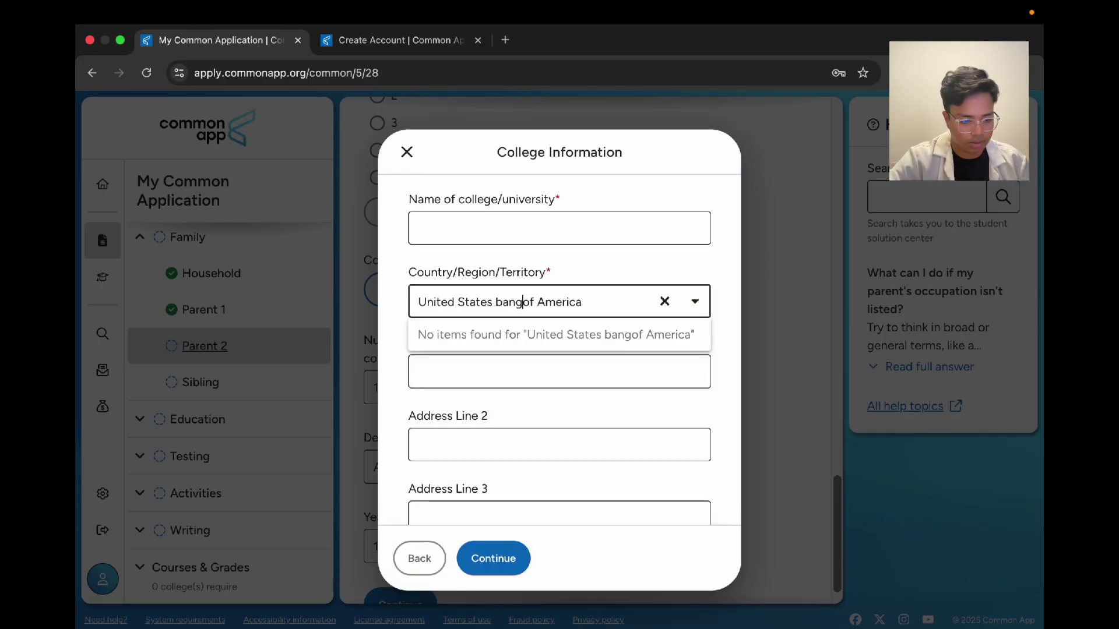
left_click(665, 302)
type("bang")
key("Return")
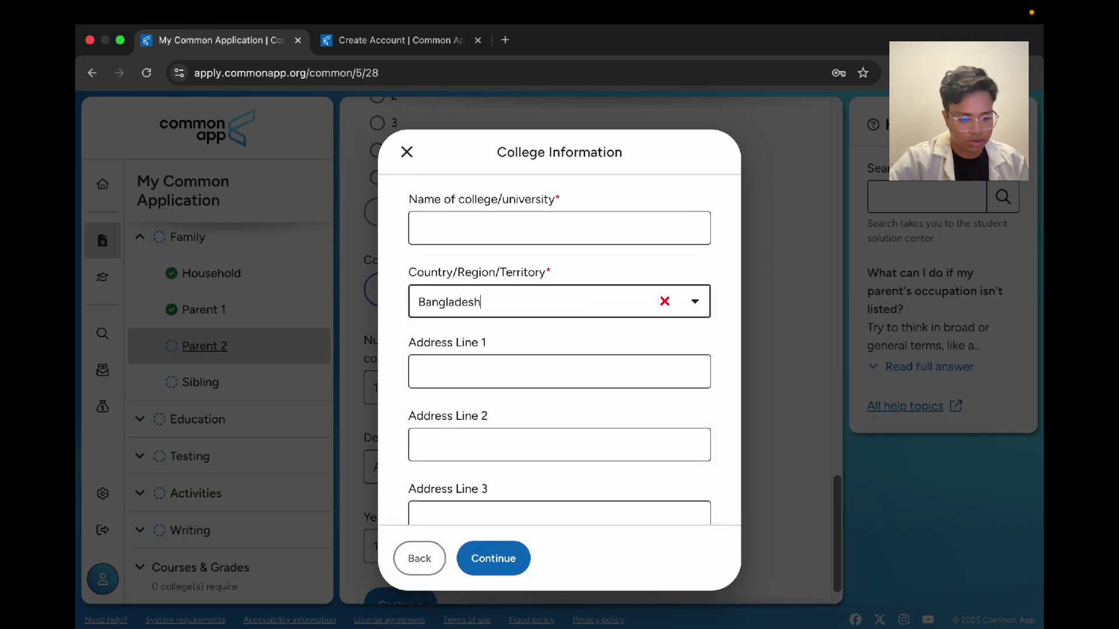
left_click(594, 225)
type("Dhaka University")
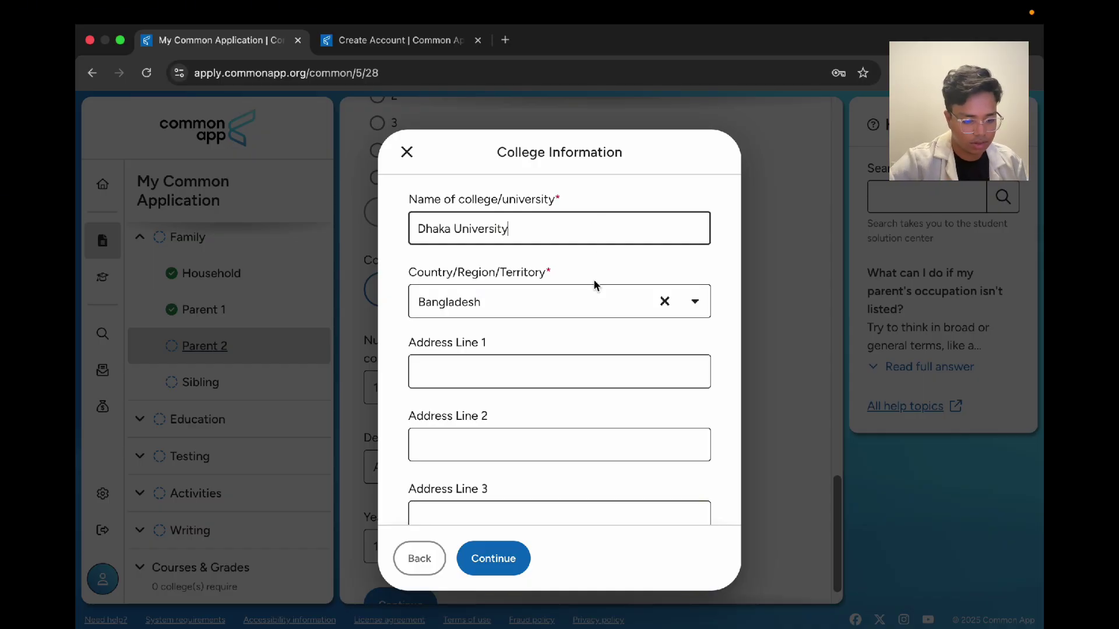
scroll(600, 430, "down", 5)
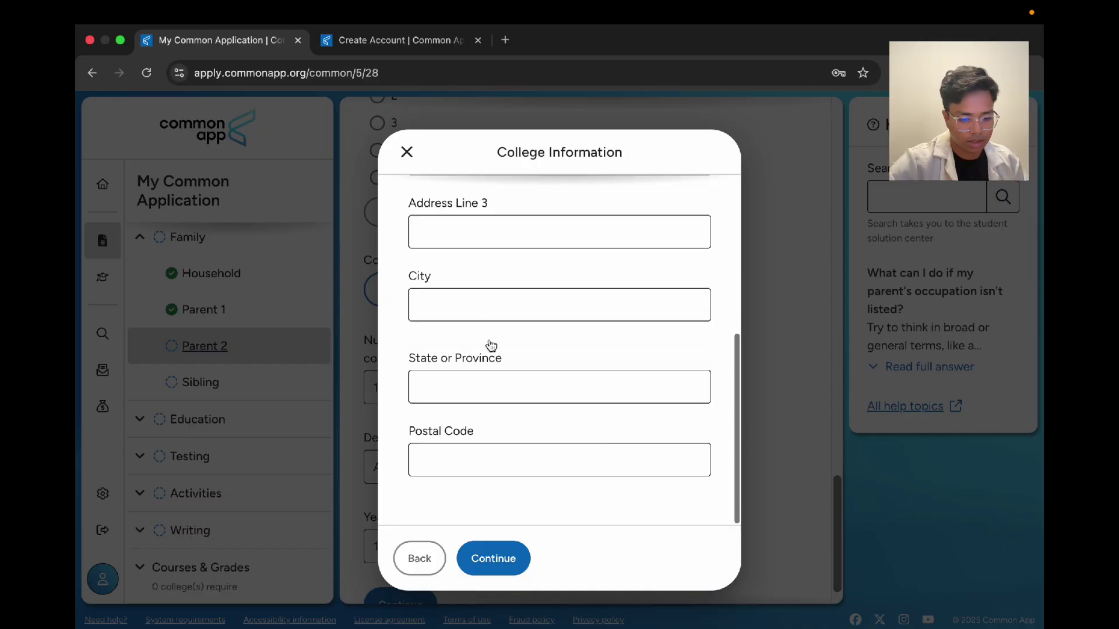
left_click(486, 305)
type("Dhaka")
left_click(465, 458)
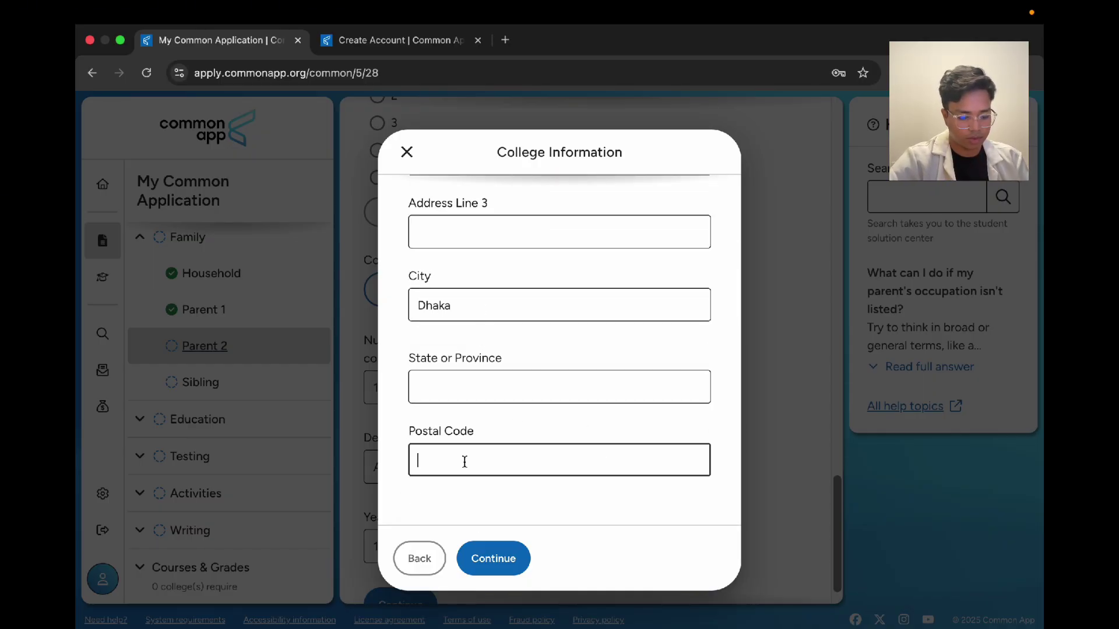
type("1209")
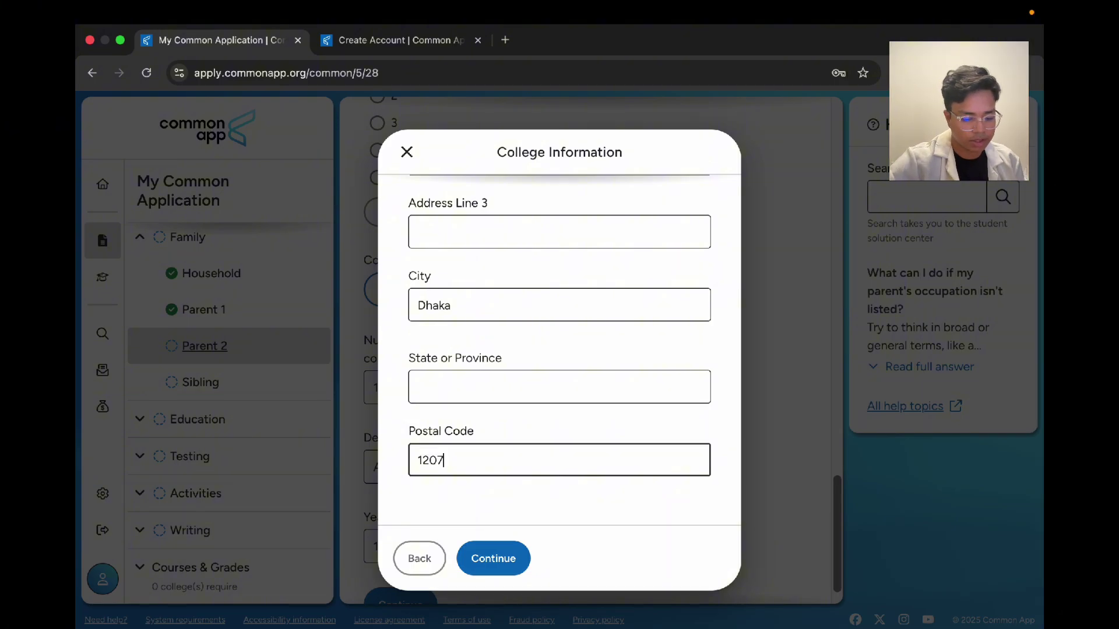
left_click(496, 559)
Step: Set the degree's year received to 1986
scroll(543, 408, "down", 3)
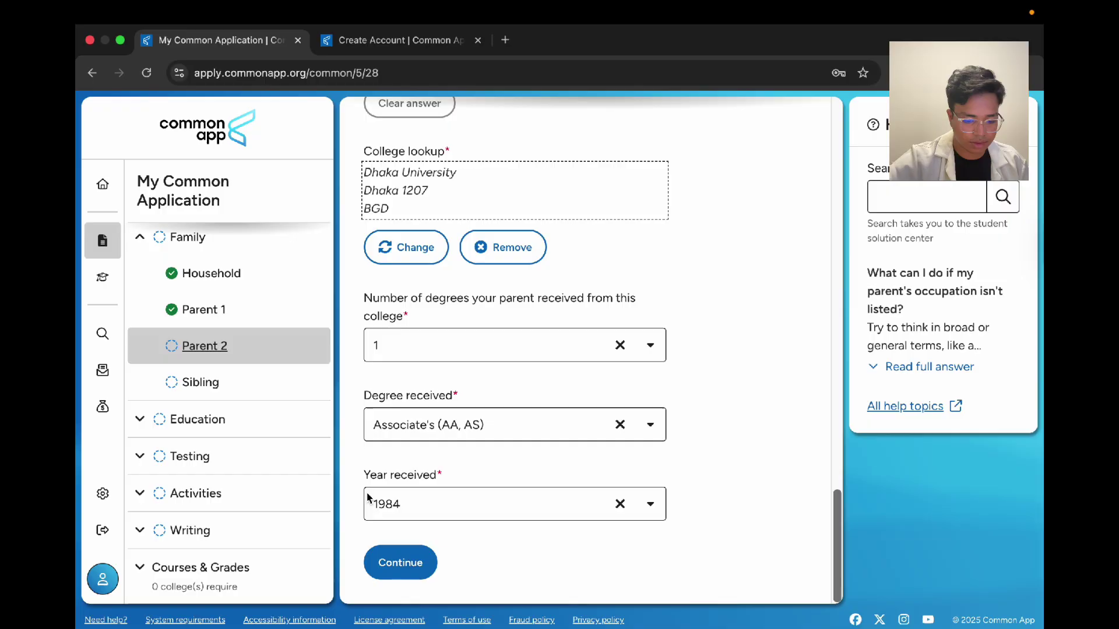
left_click(407, 509)
scroll(513, 420, "down", 5)
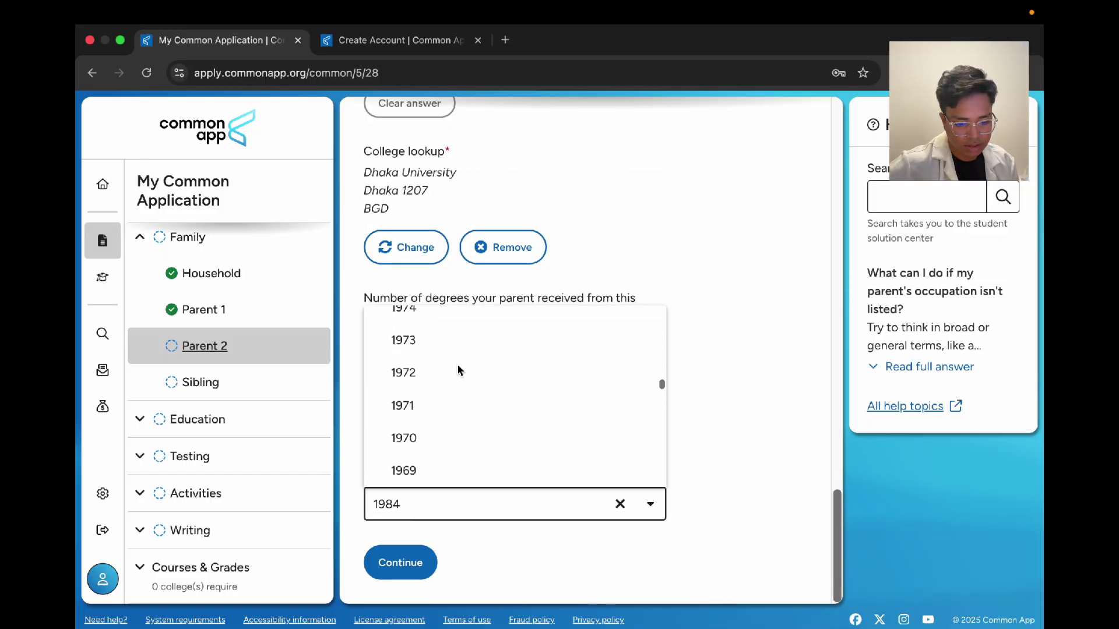
scroll(461, 370, "up", 7)
scroll(458, 370, "up", 4)
scroll(449, 470, "down", 3)
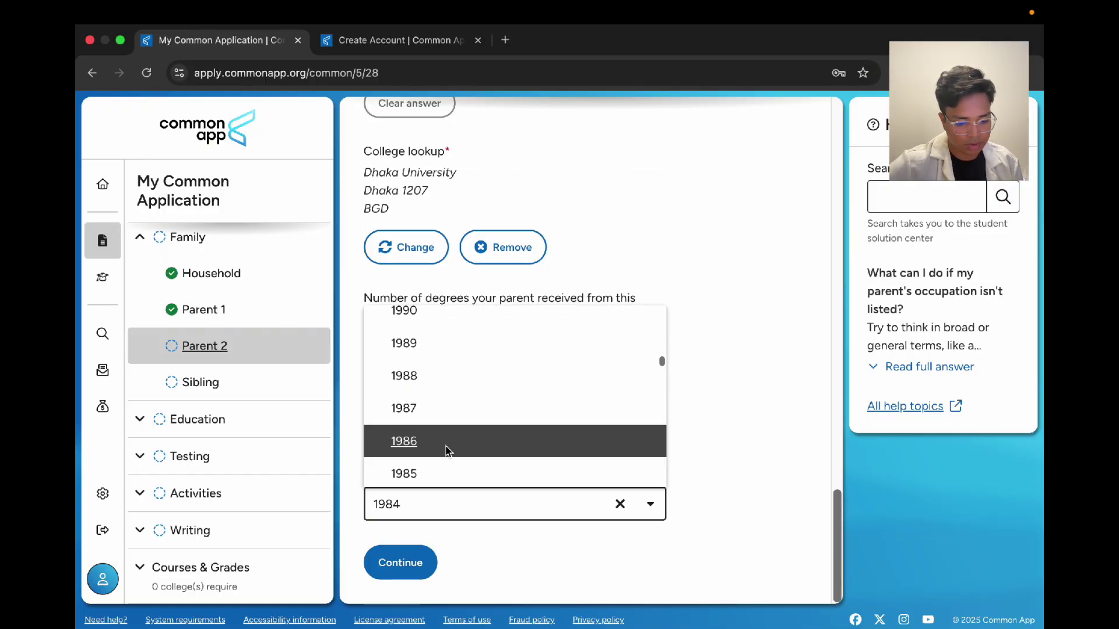
left_click(447, 444)
Step: Save Parent 2, then set the number of siblings to 2 and save the Sibling page
left_click(420, 565)
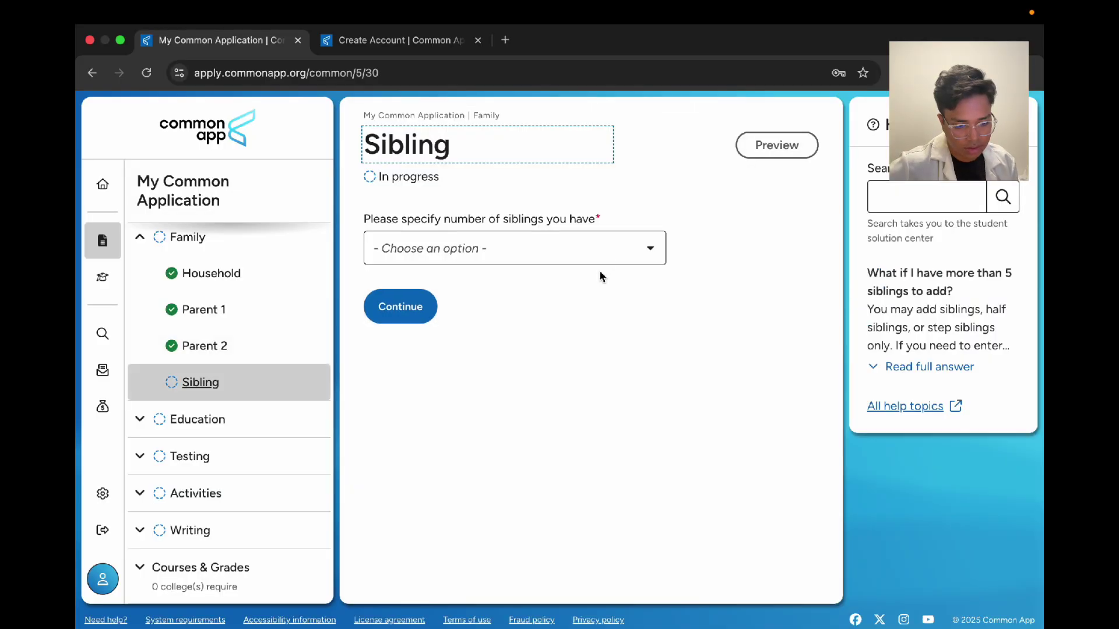
left_click(455, 245)
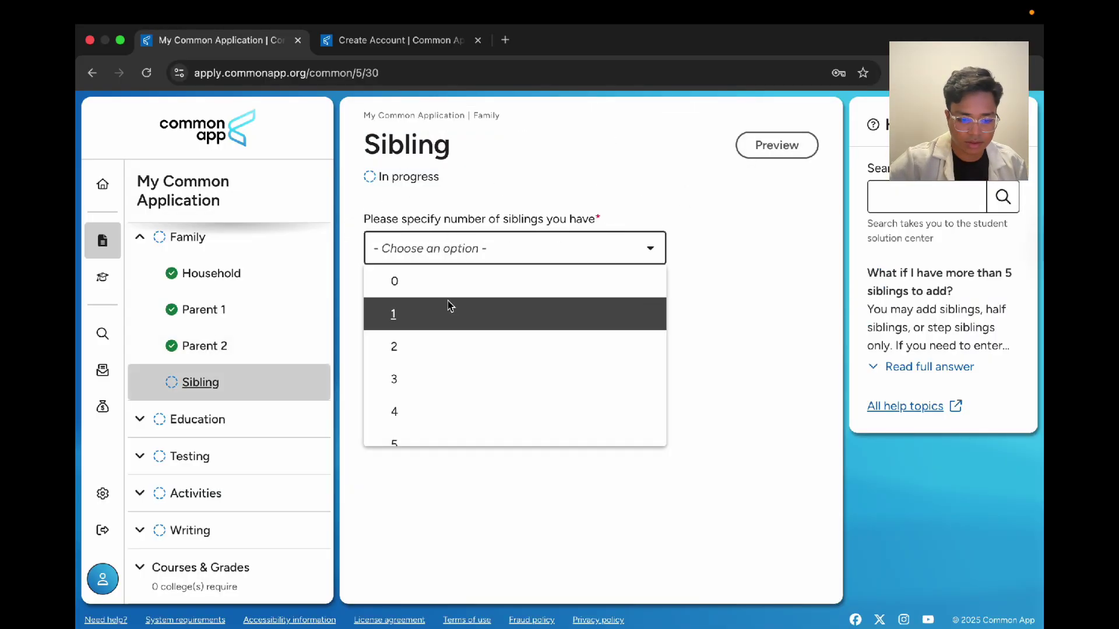
left_click(439, 347)
scroll(454, 366, "down", 5)
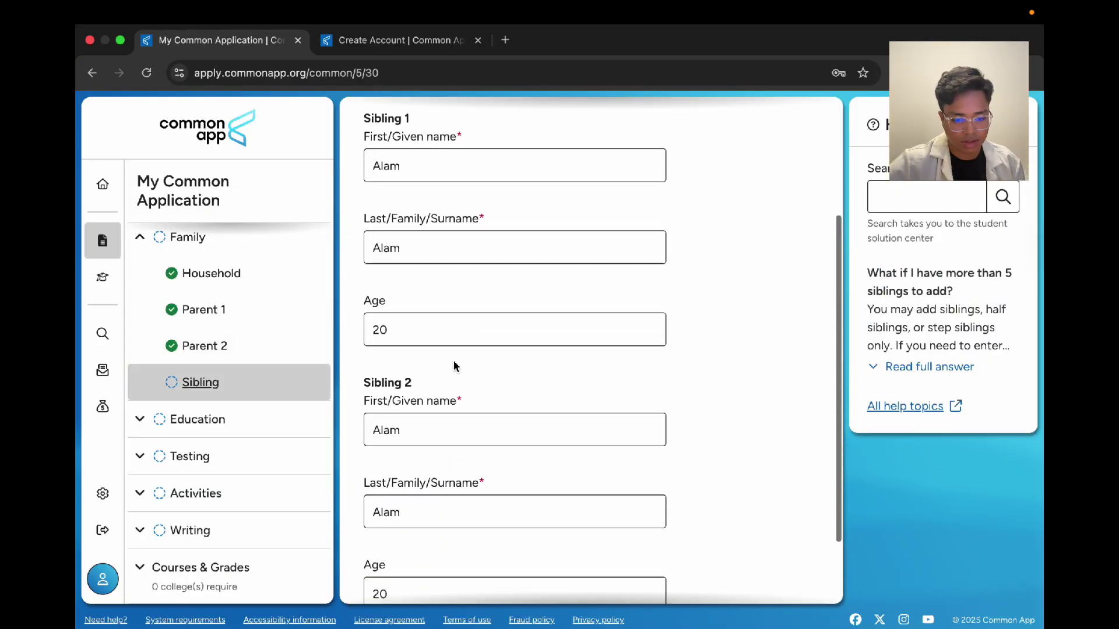
left_click(420, 556)
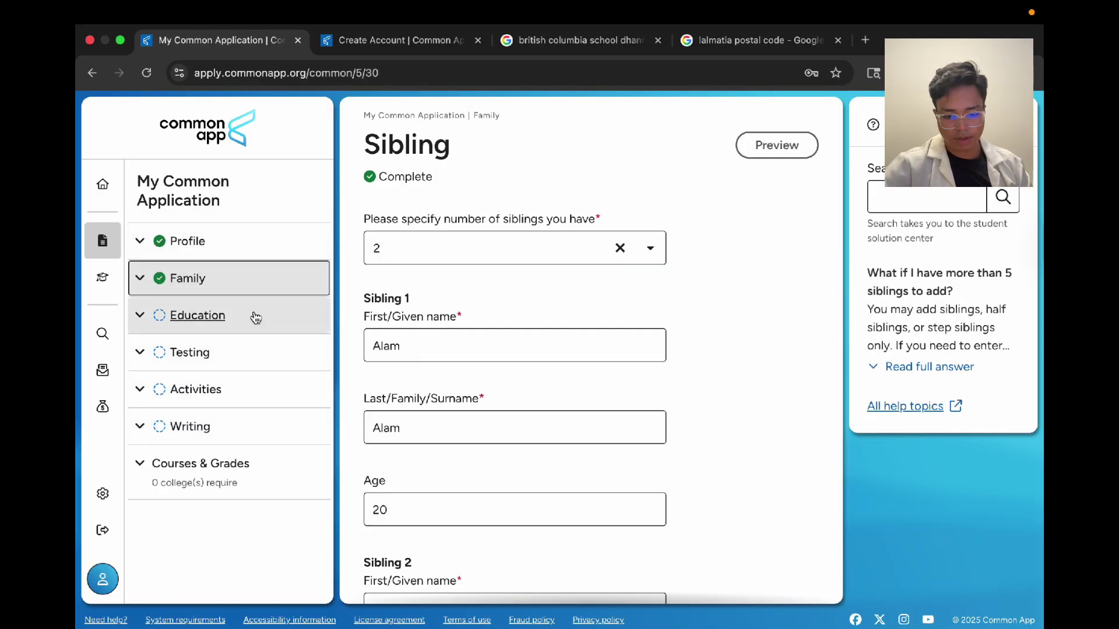
Step: Expand the Education section's pages in the left sidebar
left_click(253, 315)
scroll(221, 406, "down", 3)
scroll(223, 410, "up", 3)
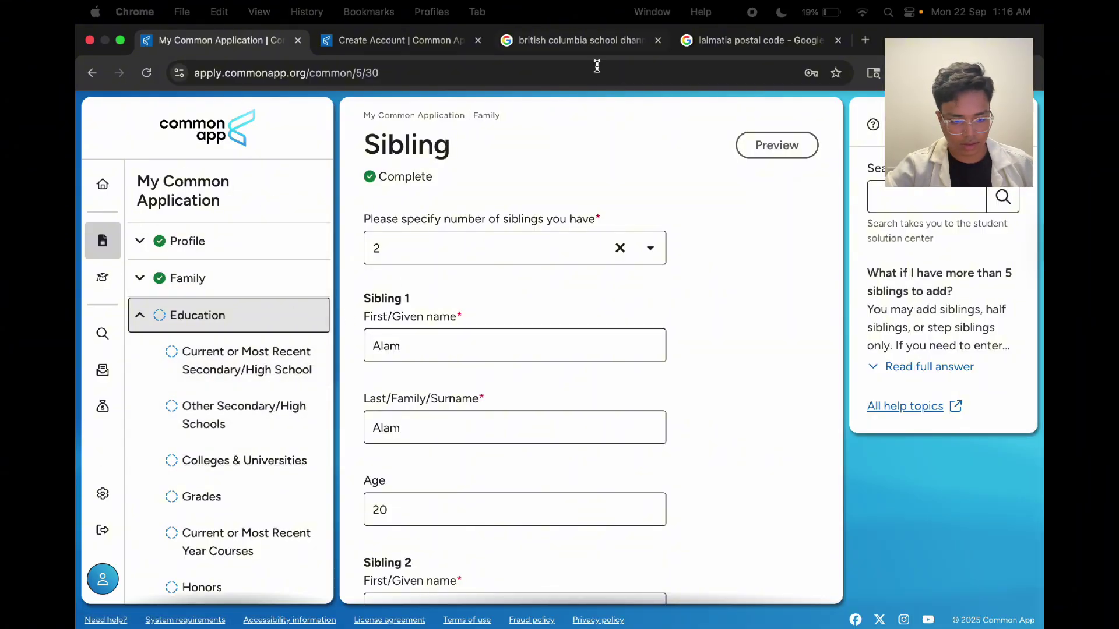
Step: Search the high school lookup for British Columbia School and choose to enter it manually
left_click(233, 355)
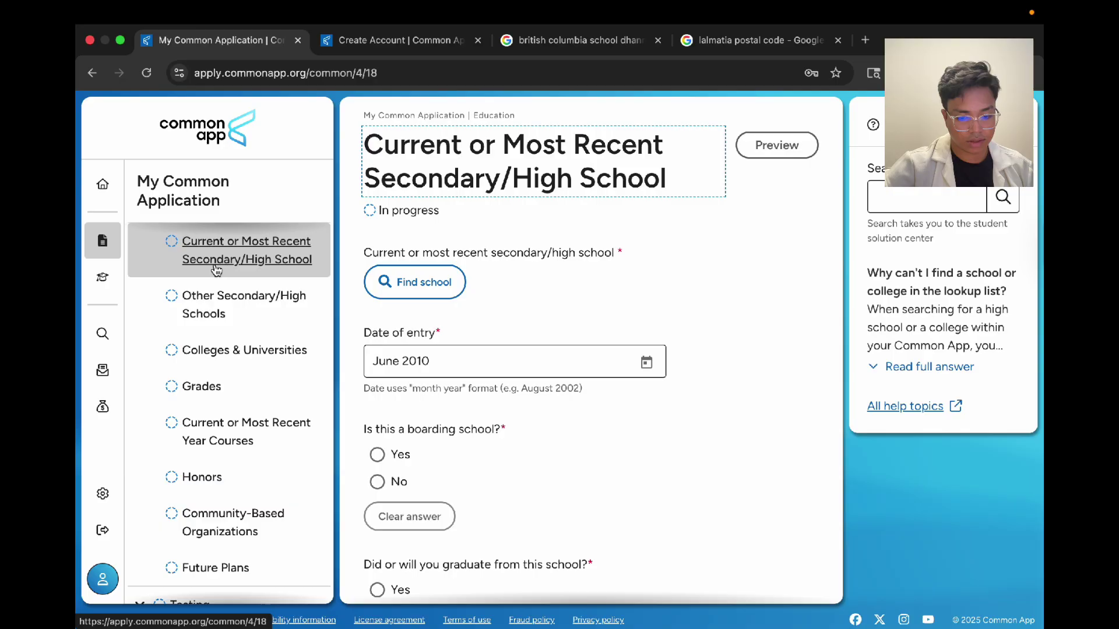
left_click(422, 282)
left_click(651, 227)
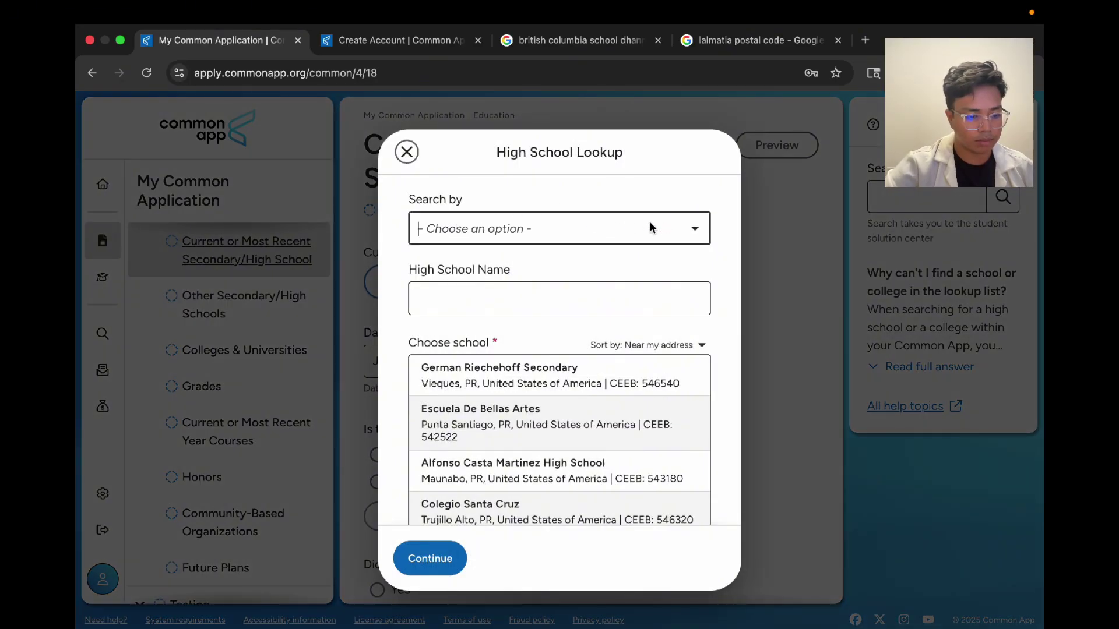
left_click(553, 290)
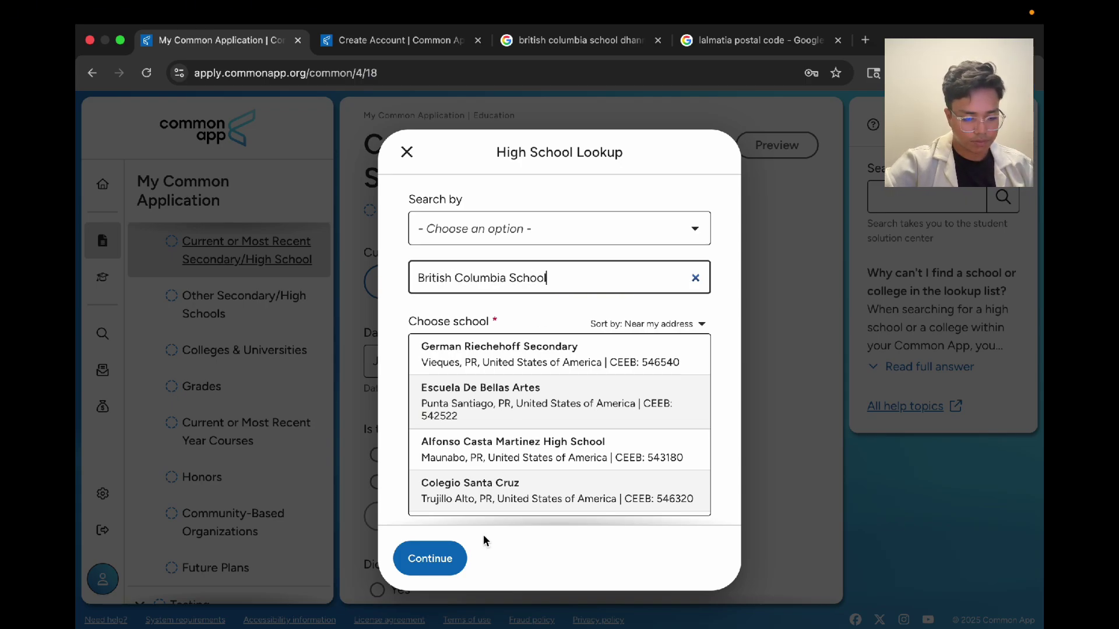
left_click(428, 560)
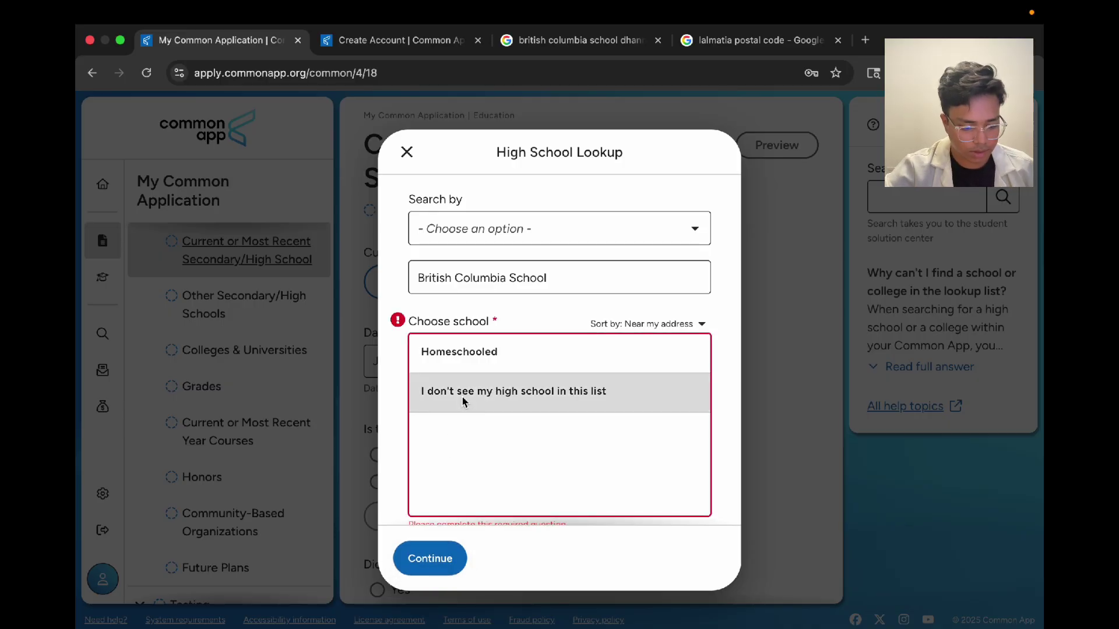
left_click(551, 393)
left_click(430, 558)
left_click(548, 244)
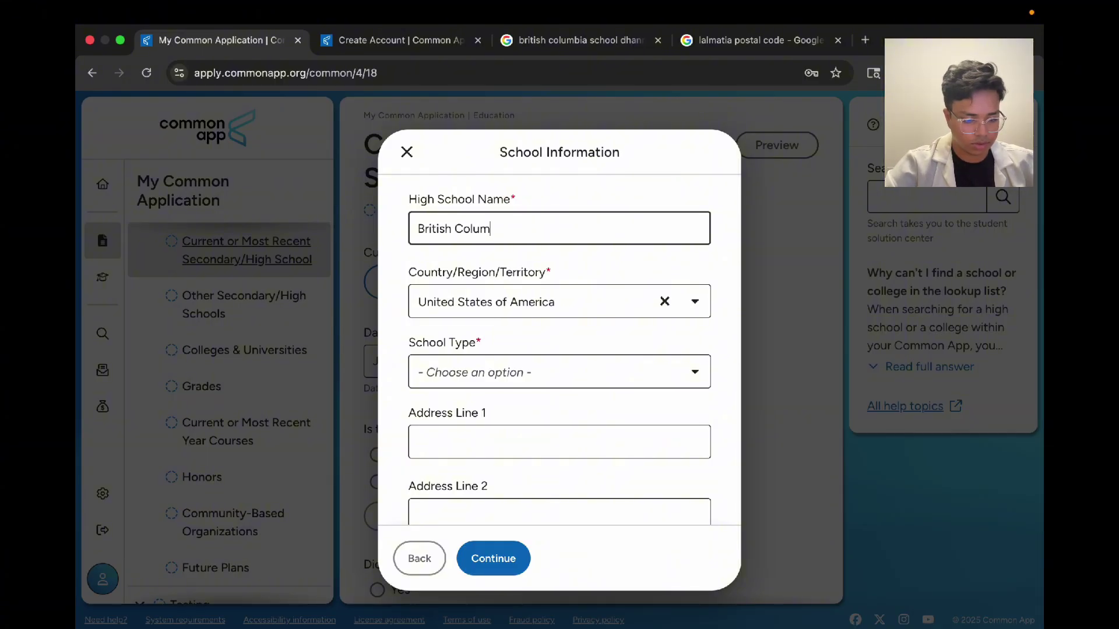
Step: Set the school's country to Bangladesh and school type to Independent
left_click(666, 303)
type("Ban")
key("Down")
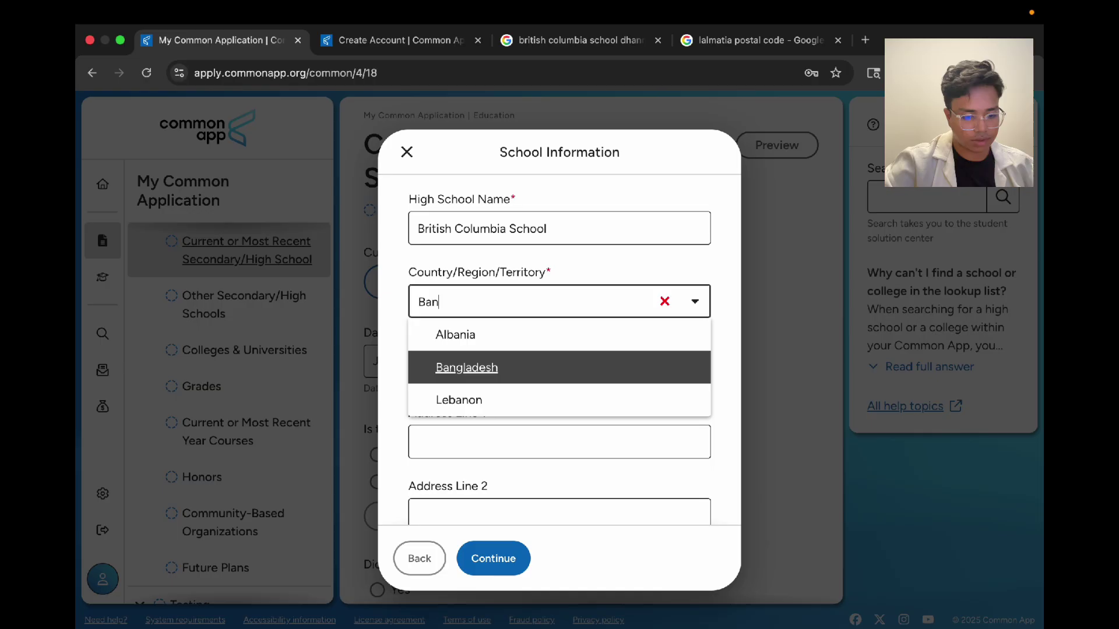
key("Return")
left_click(607, 372)
key("Down")
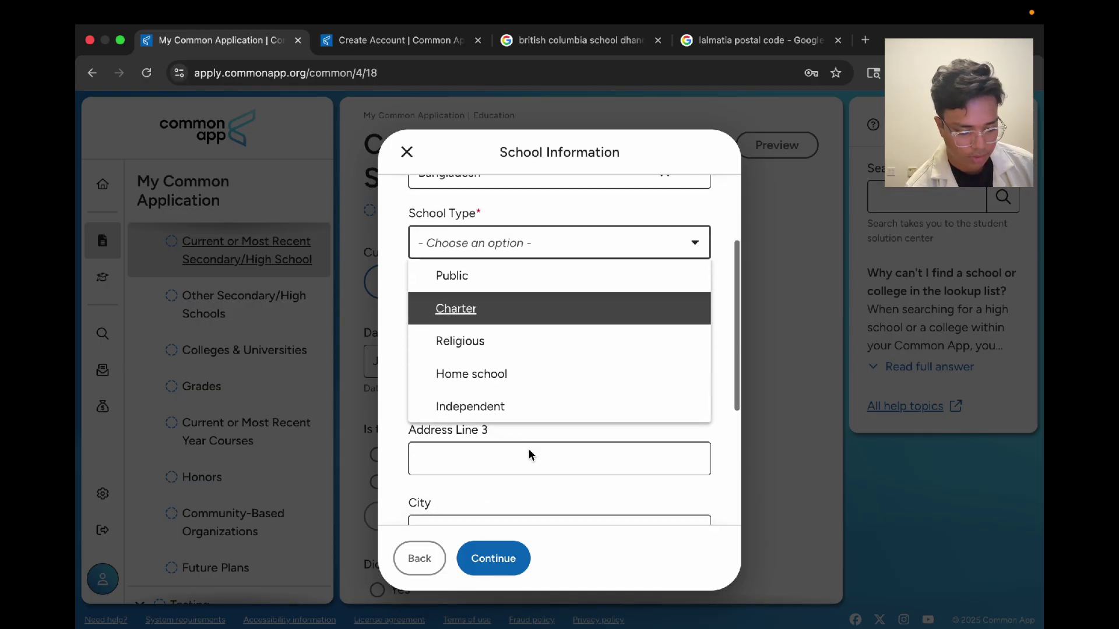
key("Down")
key("Down")
key("Down")
key("Return")
Step: Paste the street address, enter city Dhaka and postal code 1205, and save the school
left_click(494, 294)
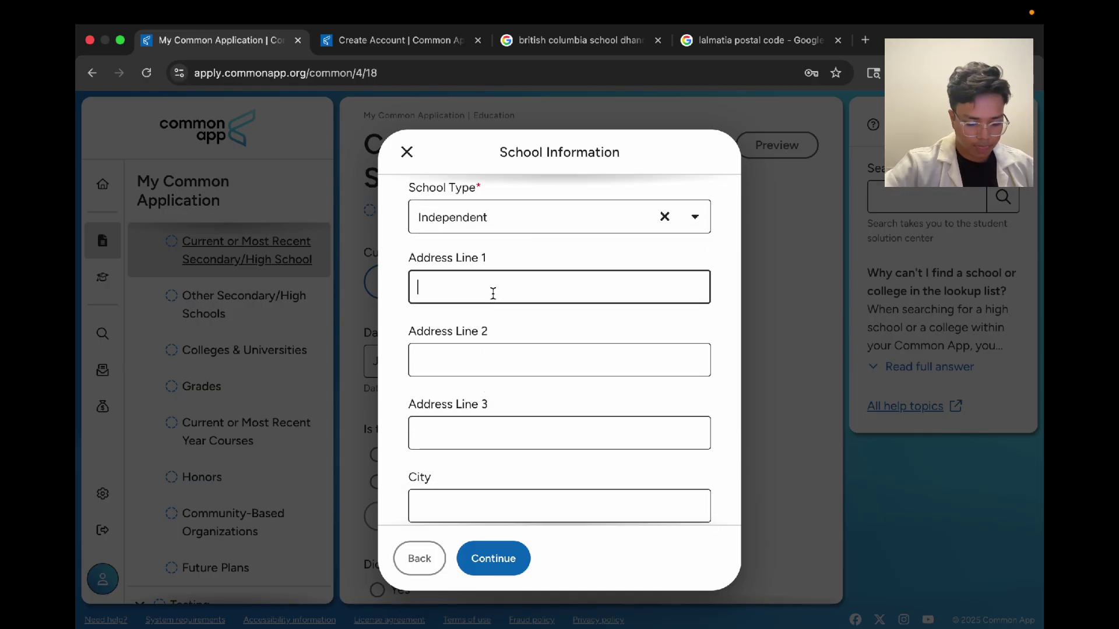
scroll(457, 377, "down", 2)
left_click(450, 423)
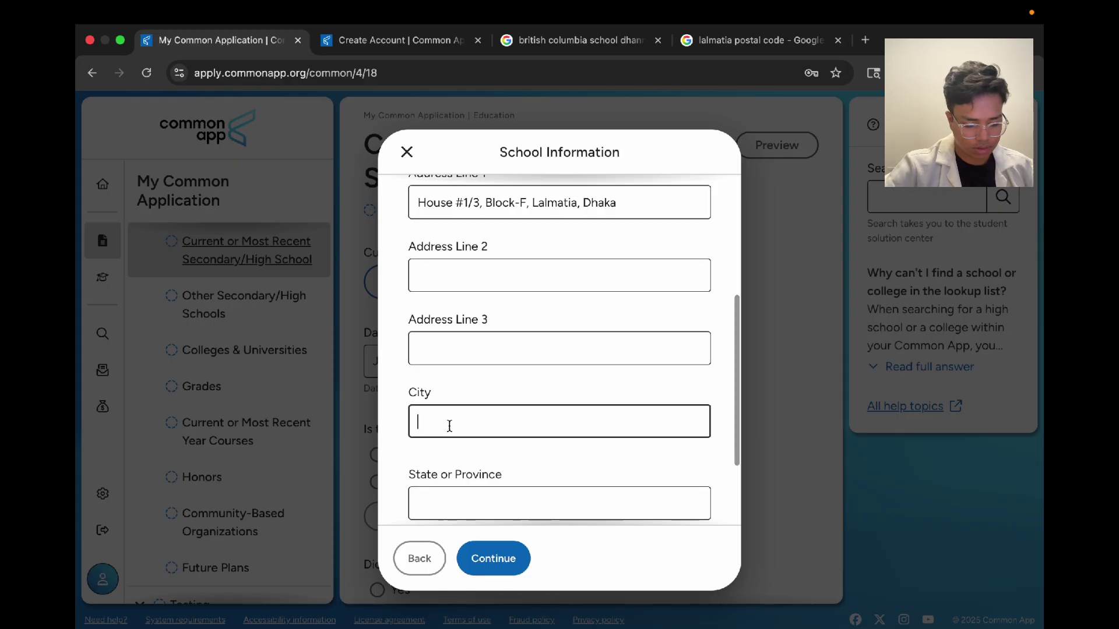
type("12")
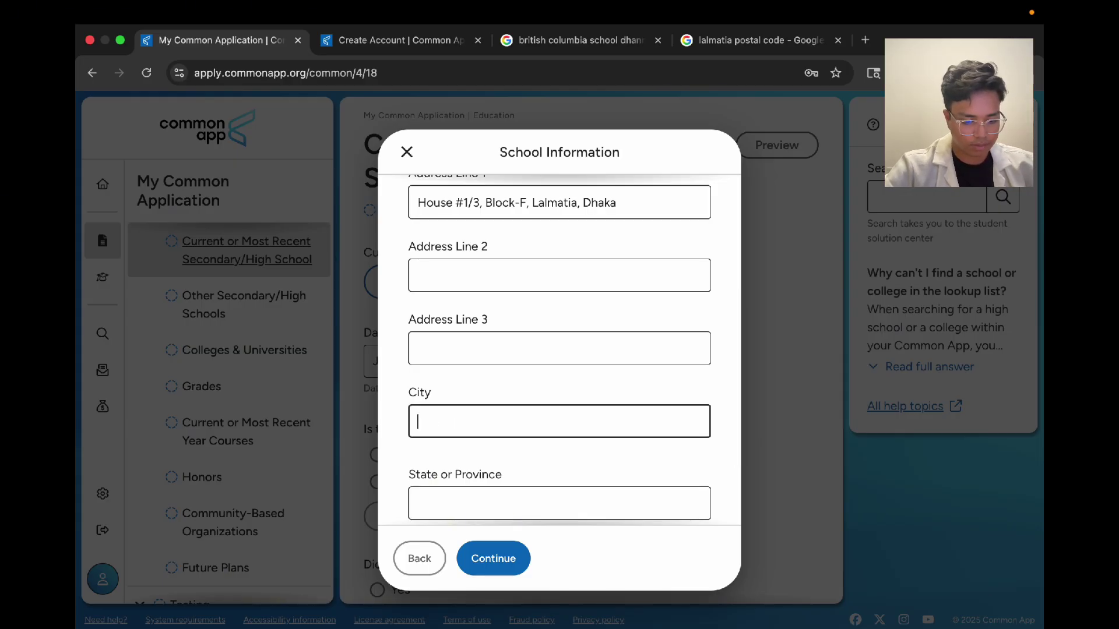
type("Dhaka")
scroll(445, 492, "down", 2)
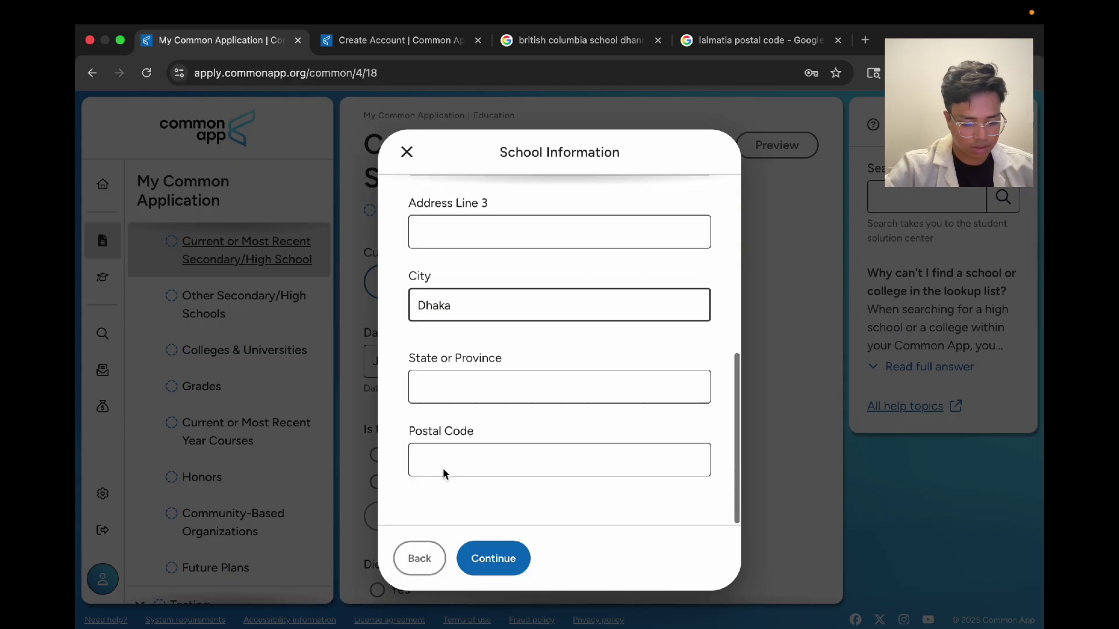
left_click(443, 473)
type("1205")
scroll(497, 212, "up", 10)
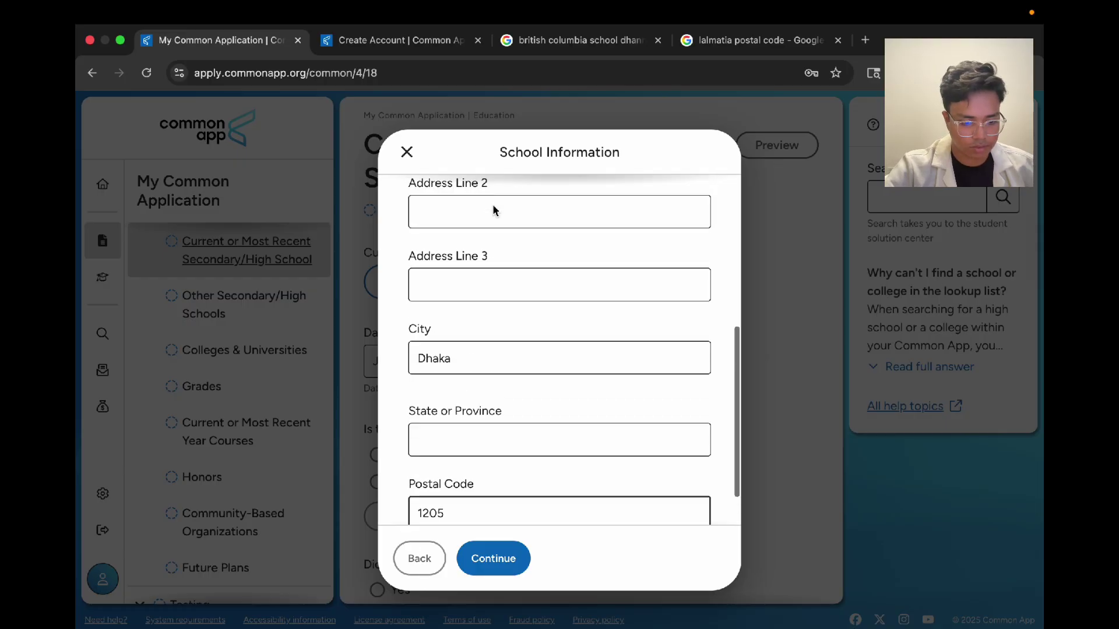
left_click(493, 559)
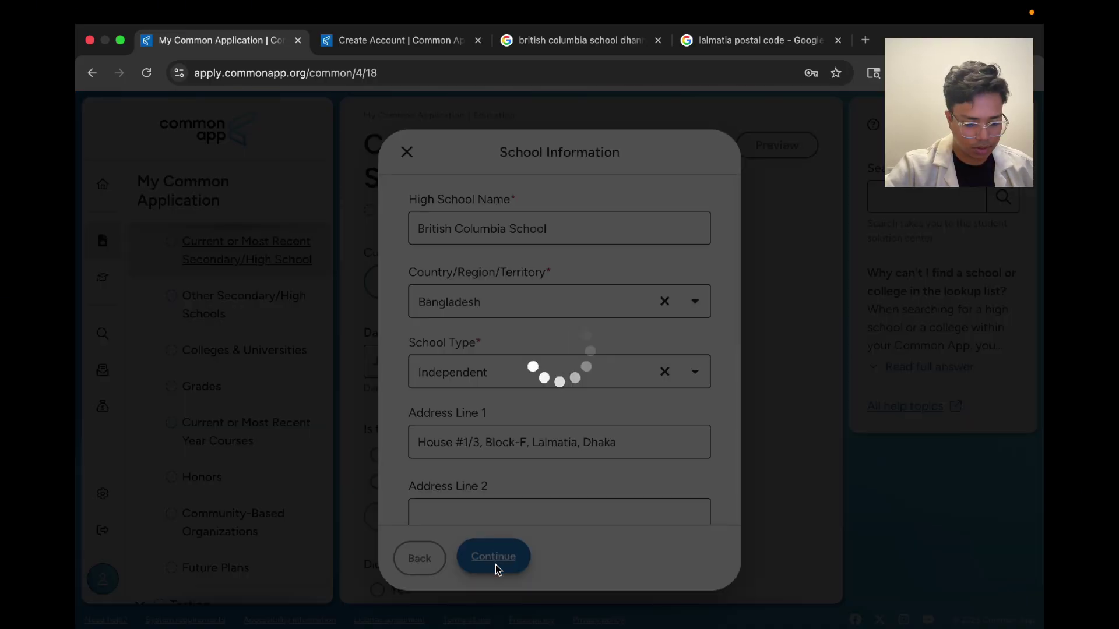
scroll(679, 357, "down", 6)
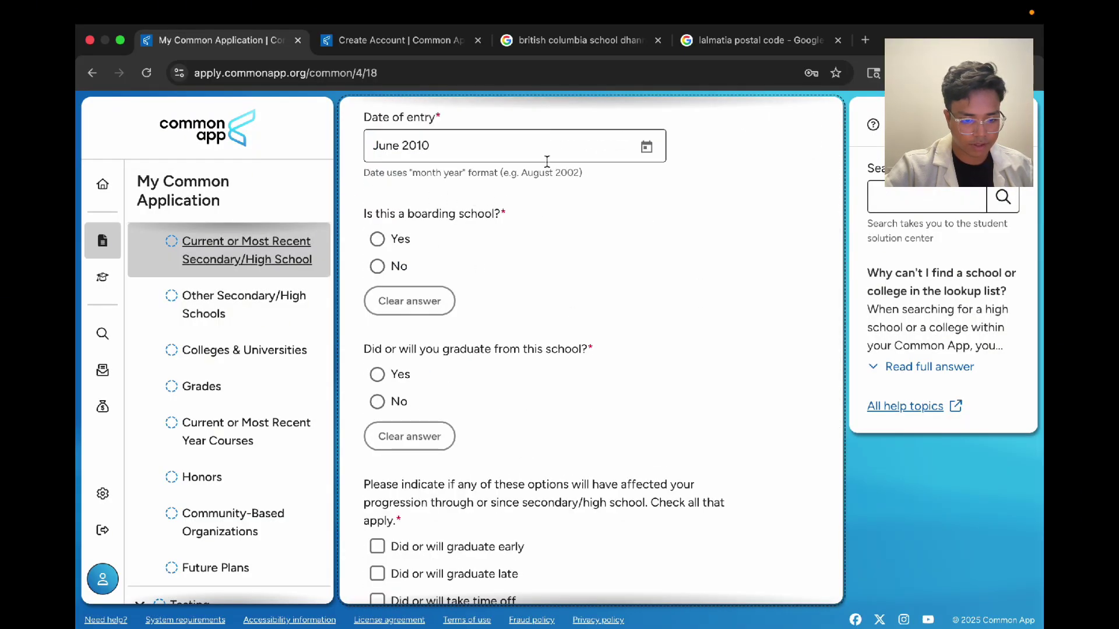
Step: Set the entry date to January 2021 and answer No to boarding school
left_click(646, 147)
left_click(580, 362)
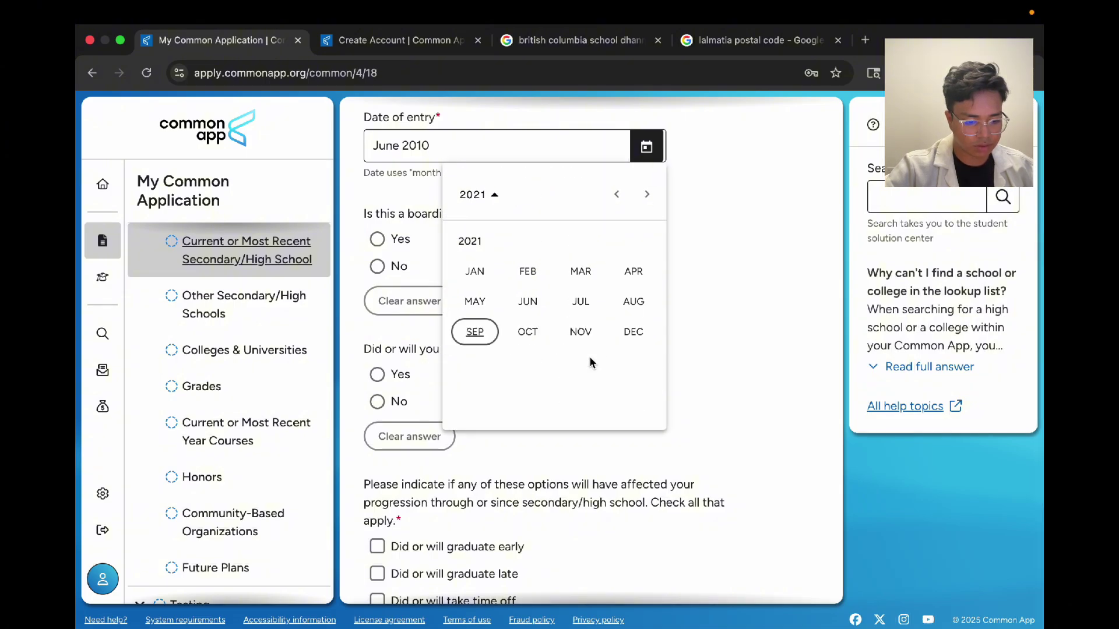
left_click(473, 273)
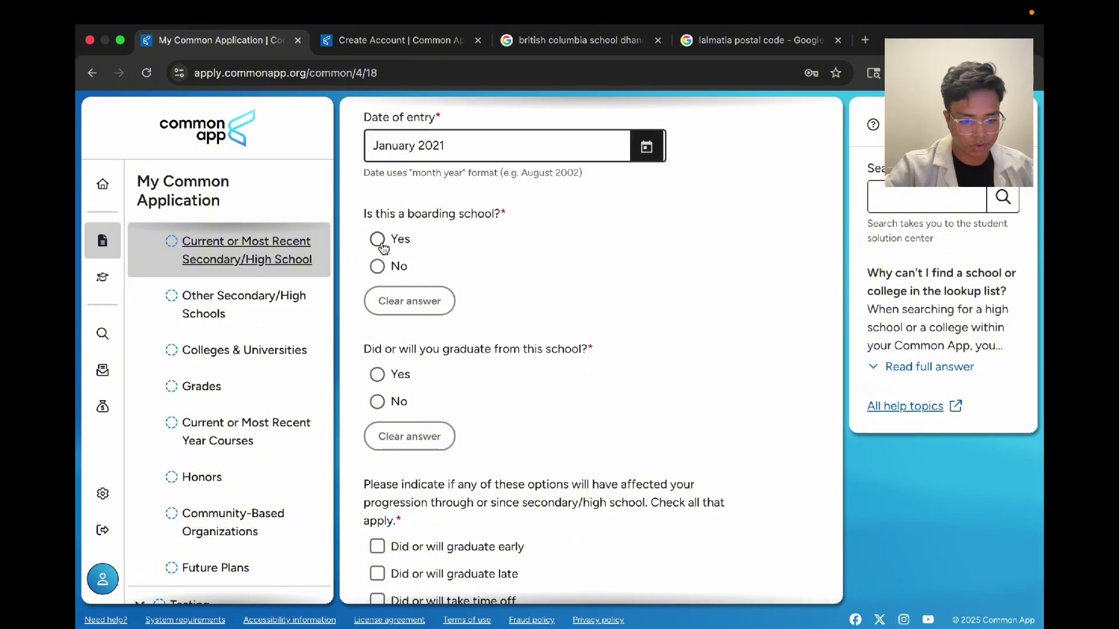
left_click(378, 266)
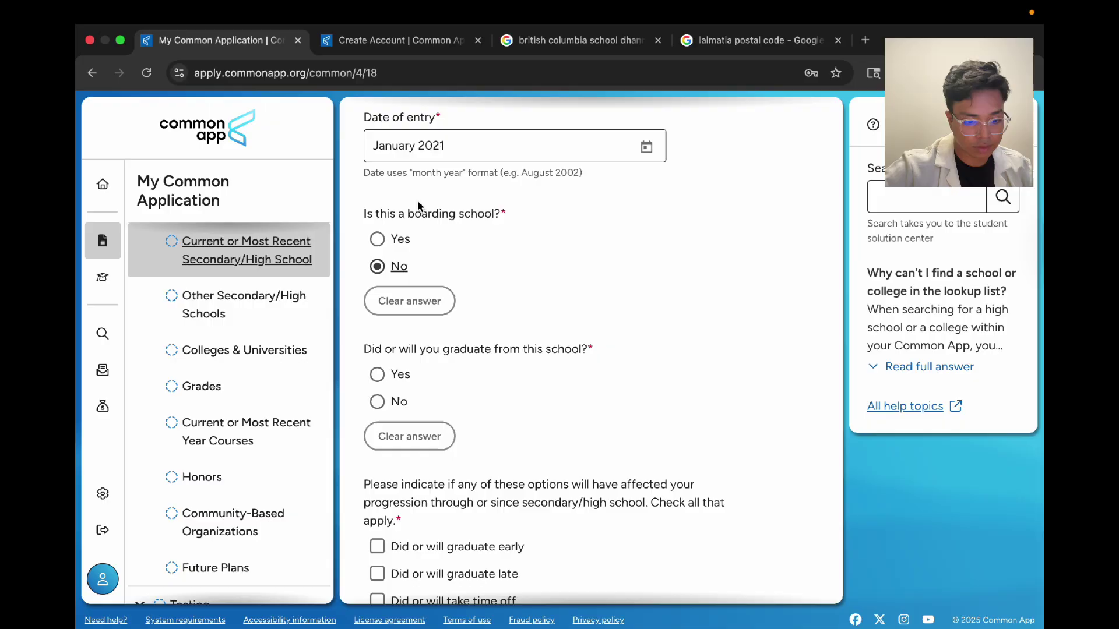
left_click(454, 251)
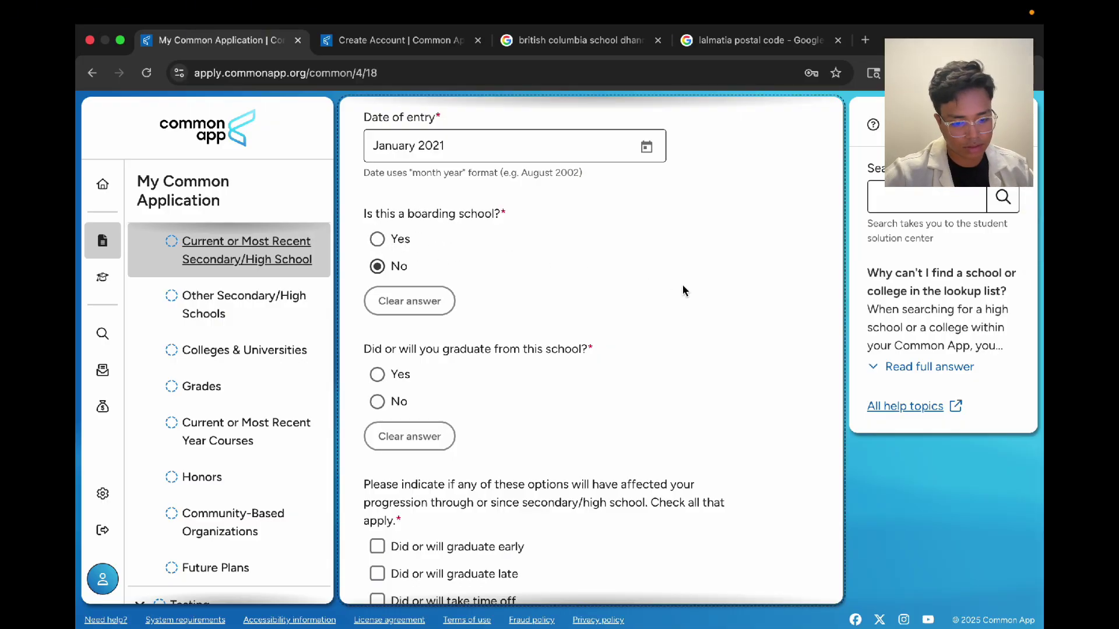
scroll(684, 289, "down", 3)
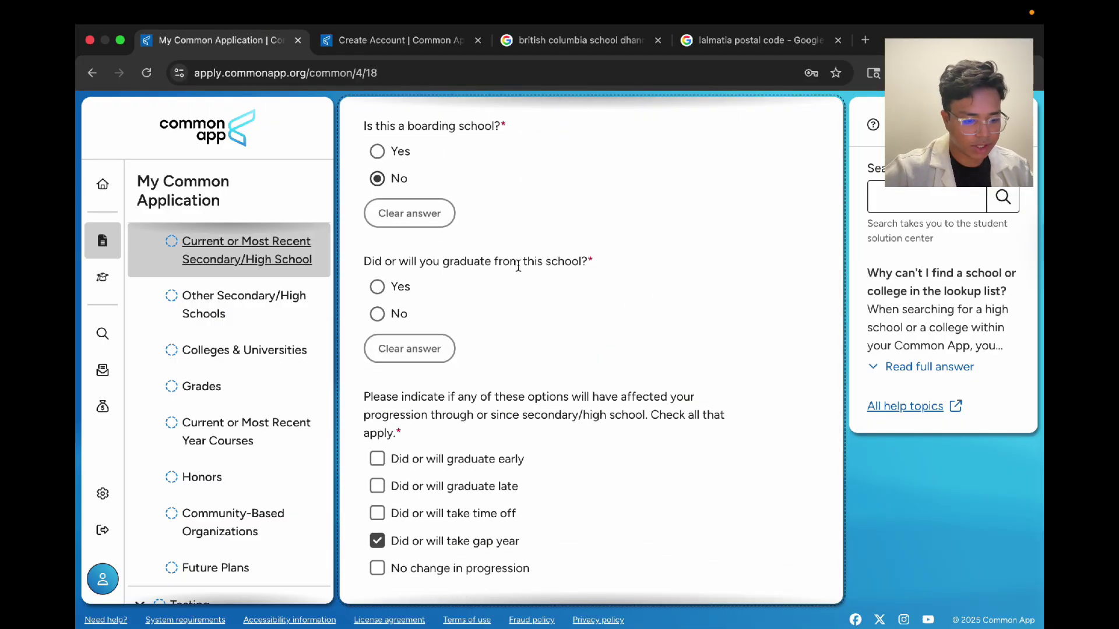
Step: Answer Yes to graduating and set the graduation date to March 2023
left_click(392, 286)
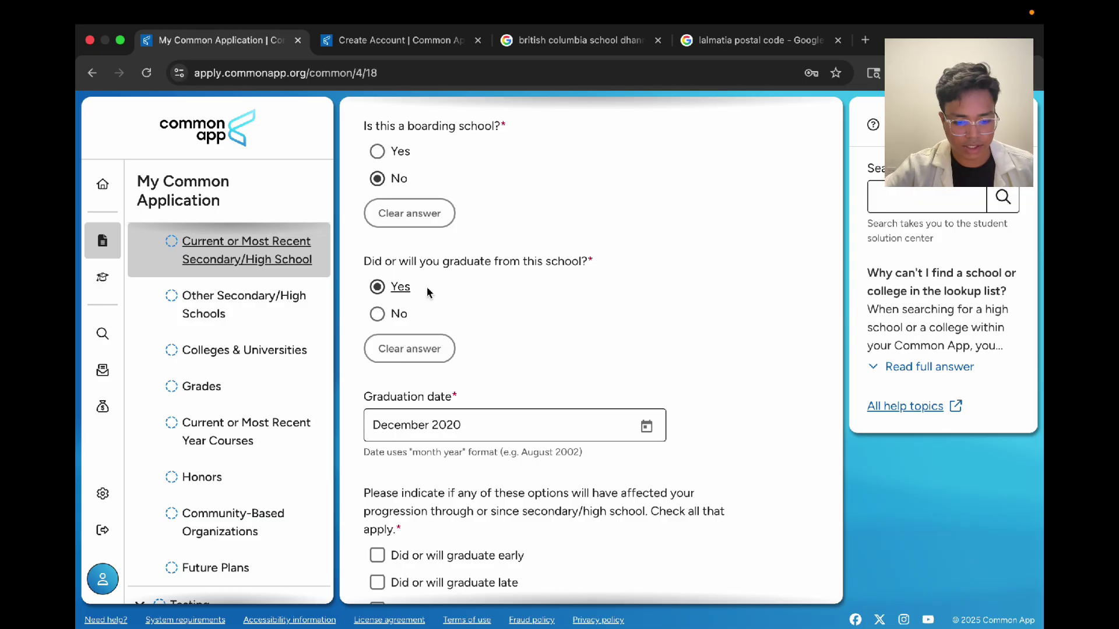
scroll(428, 293, "down", 4)
left_click(646, 275)
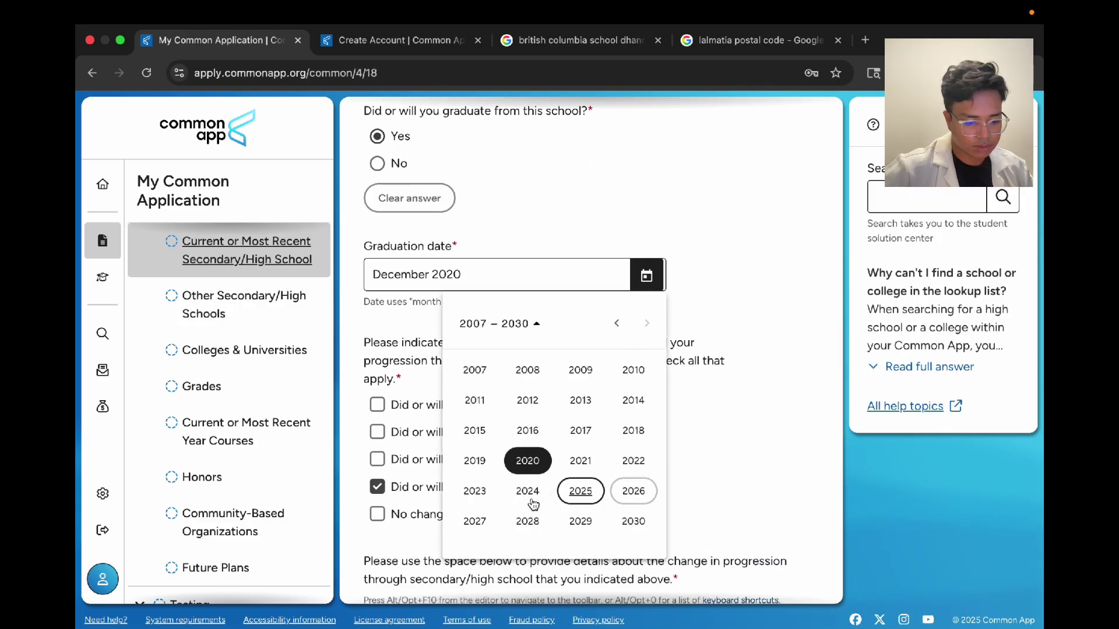
left_click(474, 491)
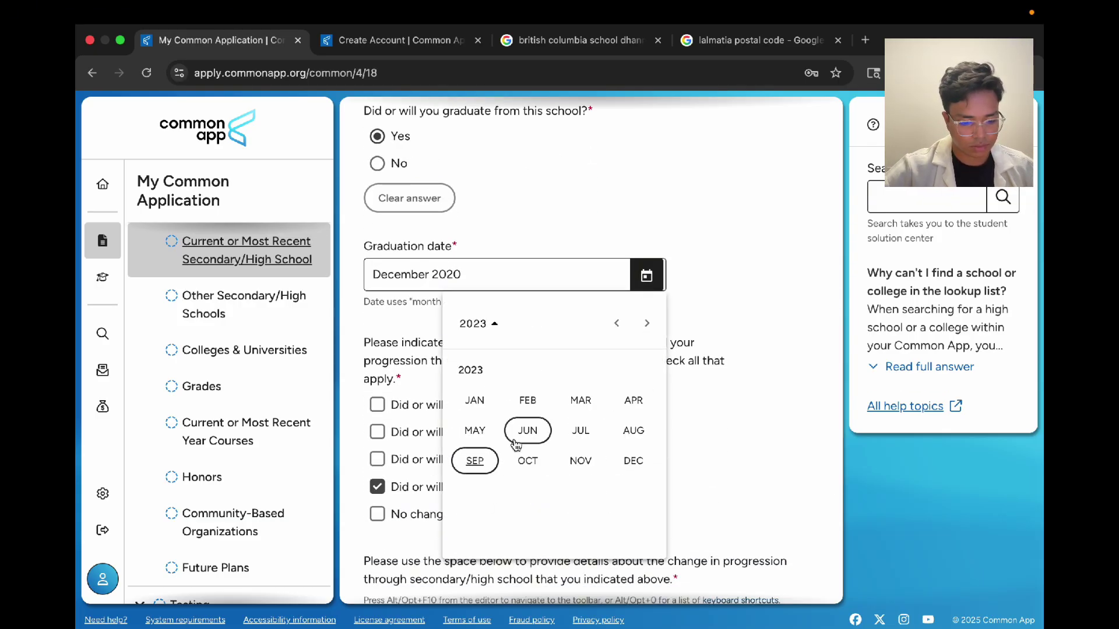
left_click(599, 403)
scroll(621, 291, "down", 4)
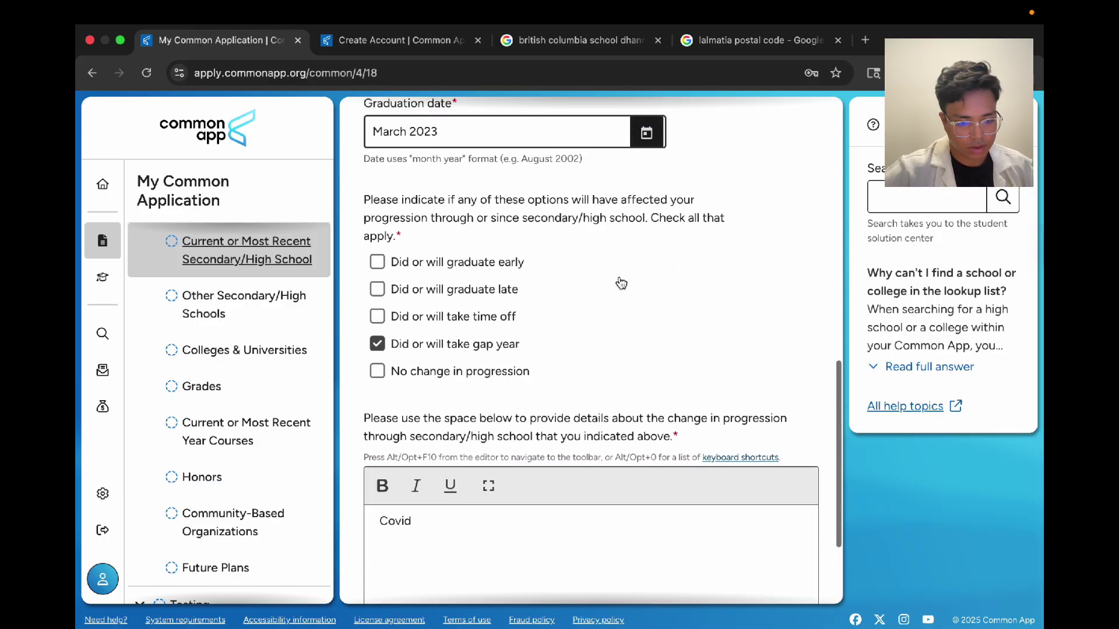
Step: Replace the gap-year progression answer with 'graduate early', keeping 'Covid' in the details
left_click(377, 133)
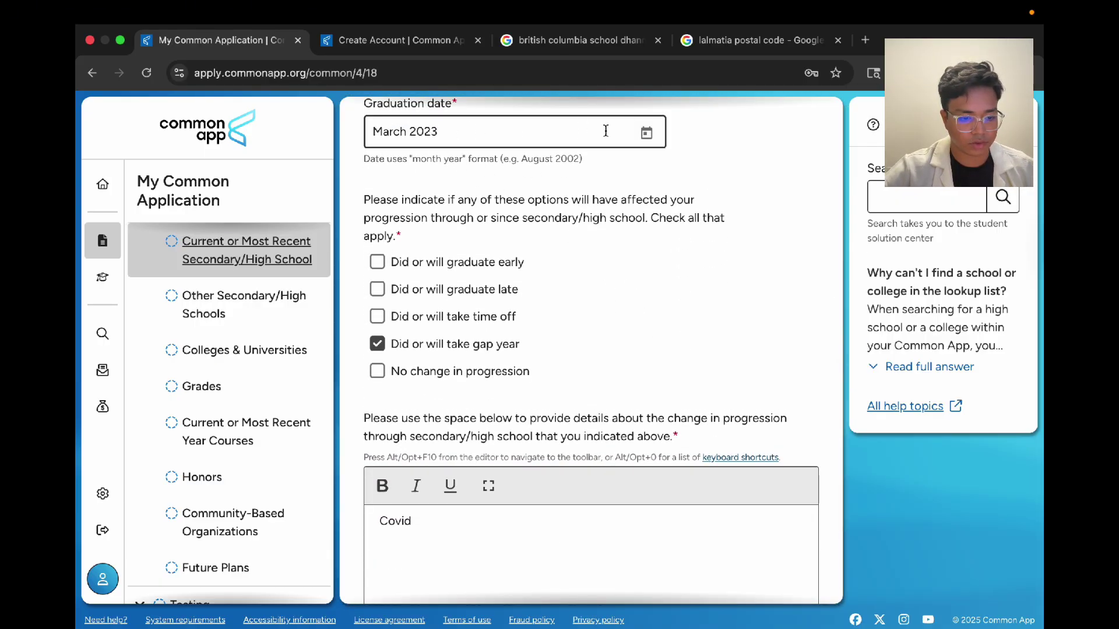
scroll(612, 174, "up", 1)
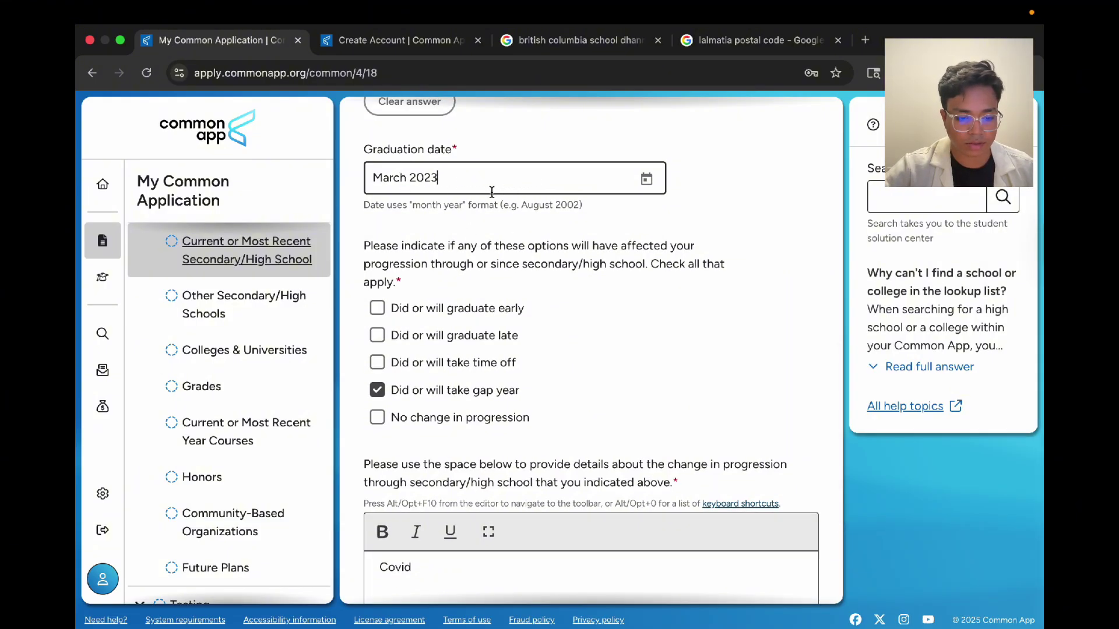
scroll(579, 248, "down", 3)
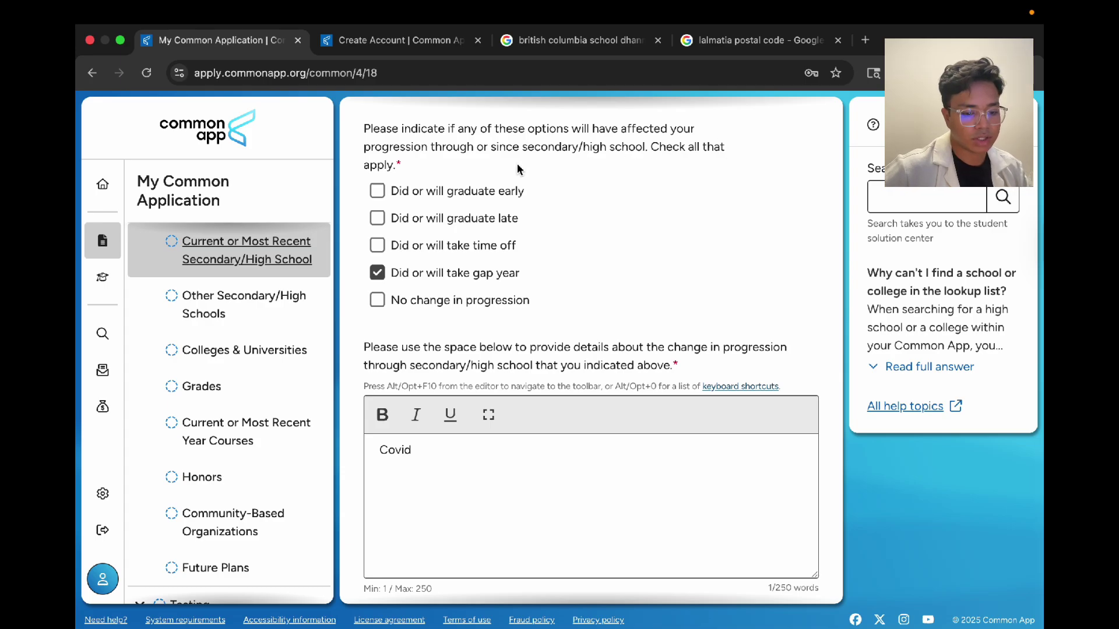
scroll(484, 185, "down", 1)
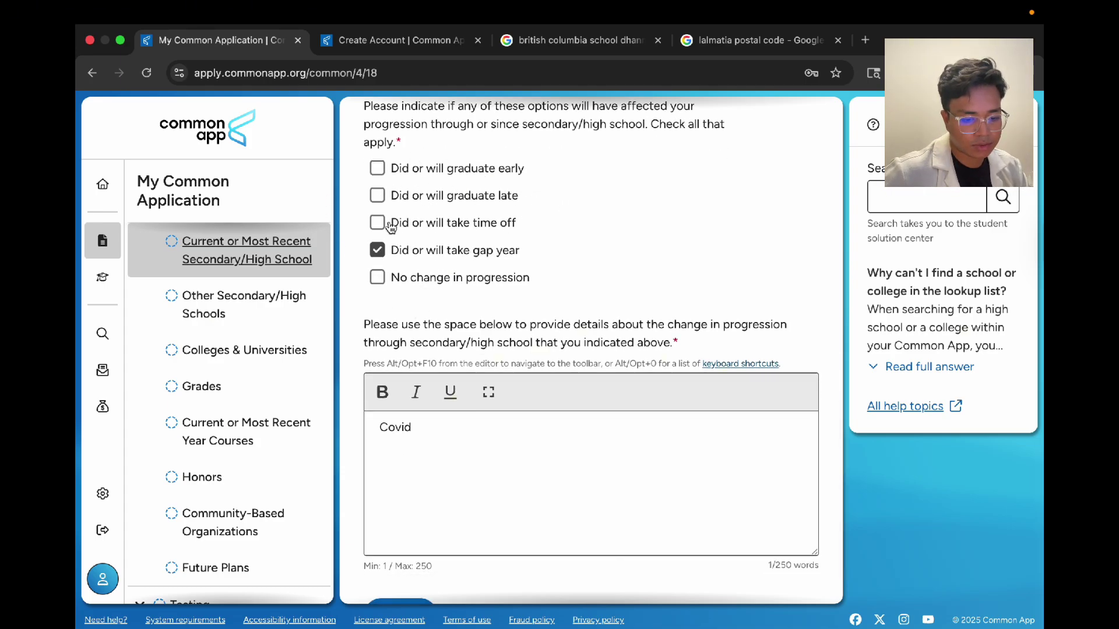
left_click(378, 250)
left_click(377, 385)
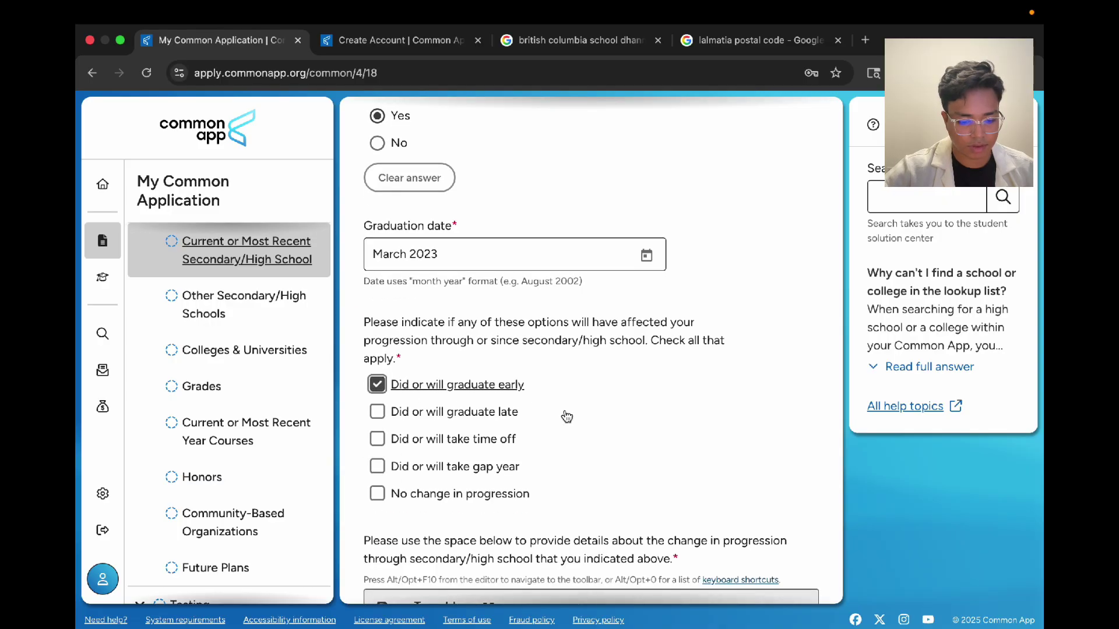
scroll(567, 416, "down", 5)
left_click(508, 403)
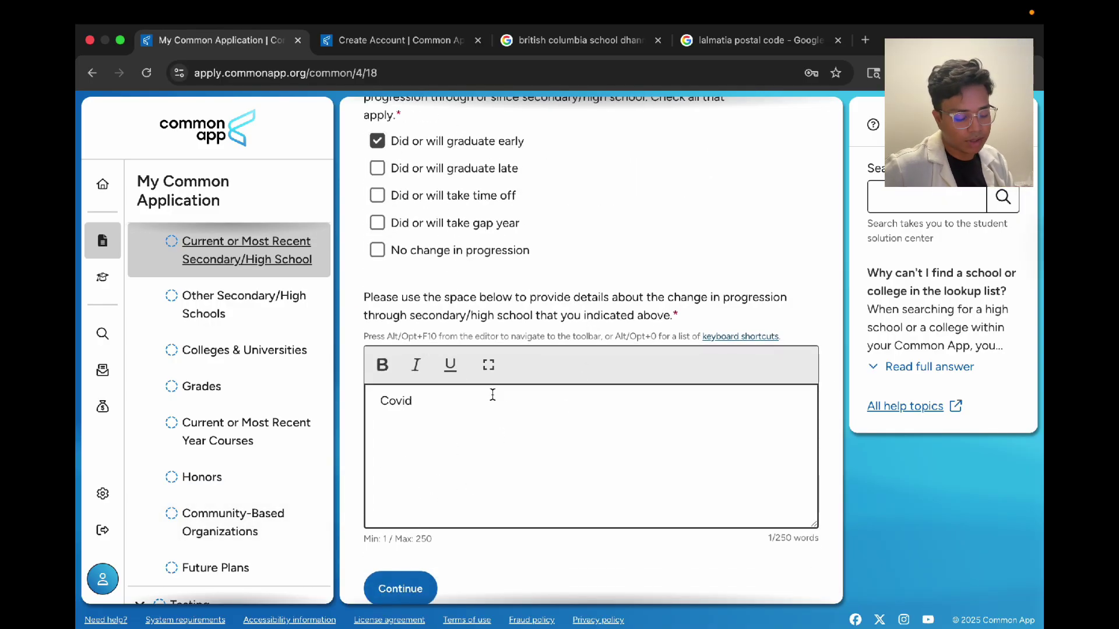
Step: Save the high school page and continue to Other Secondary/High Schools
scroll(664, 254, "up", 1)
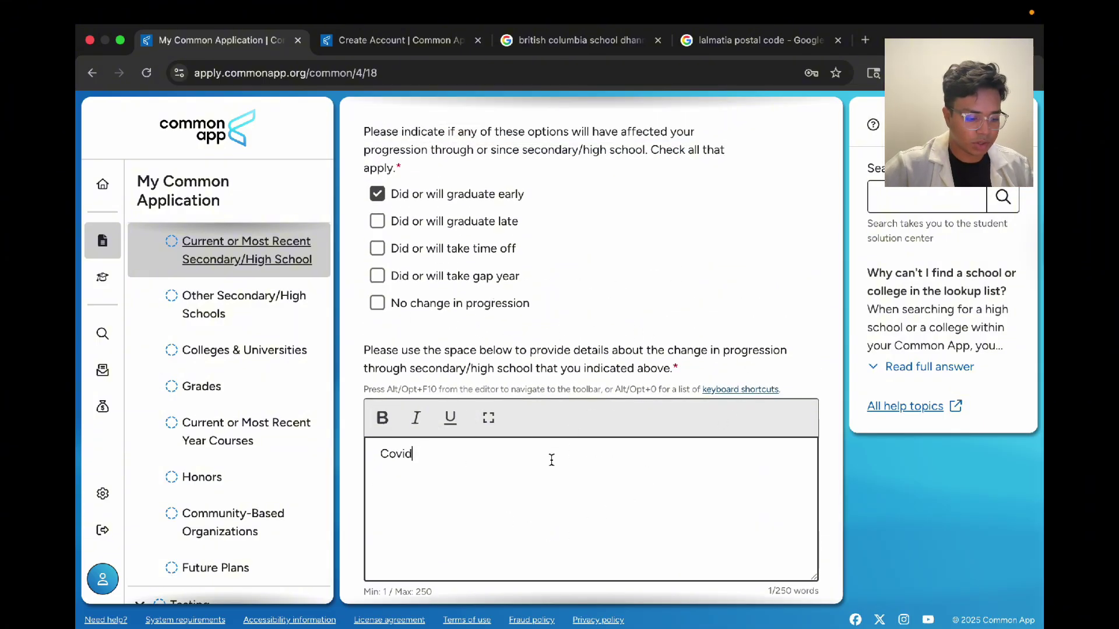
scroll(614, 509, "down", 1)
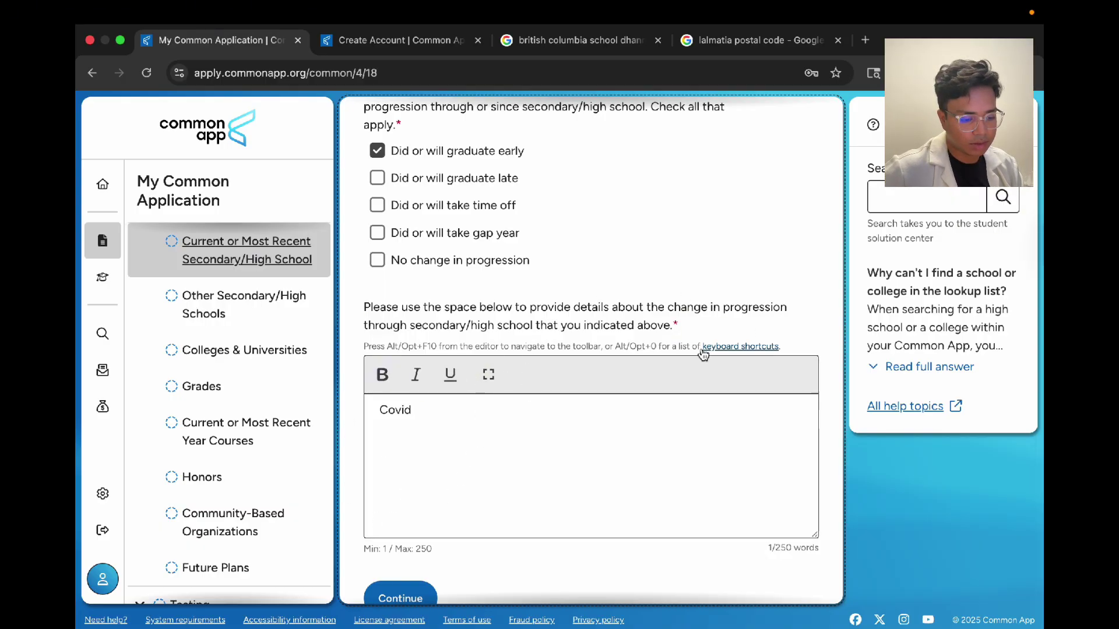
scroll(457, 307, "up", 2)
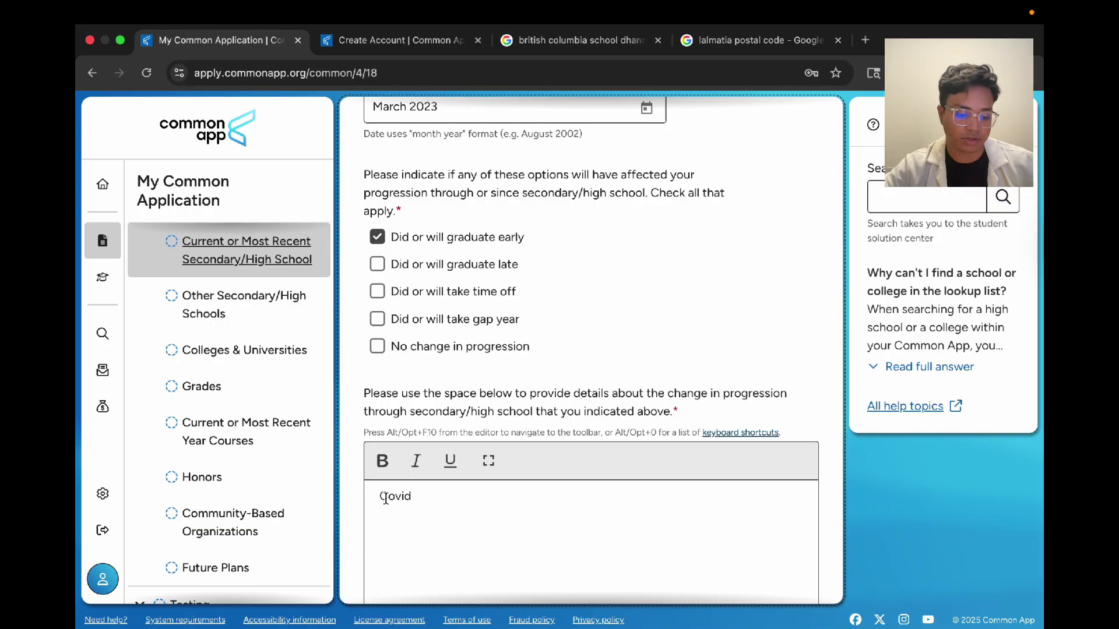
scroll(455, 327, "up", 10)
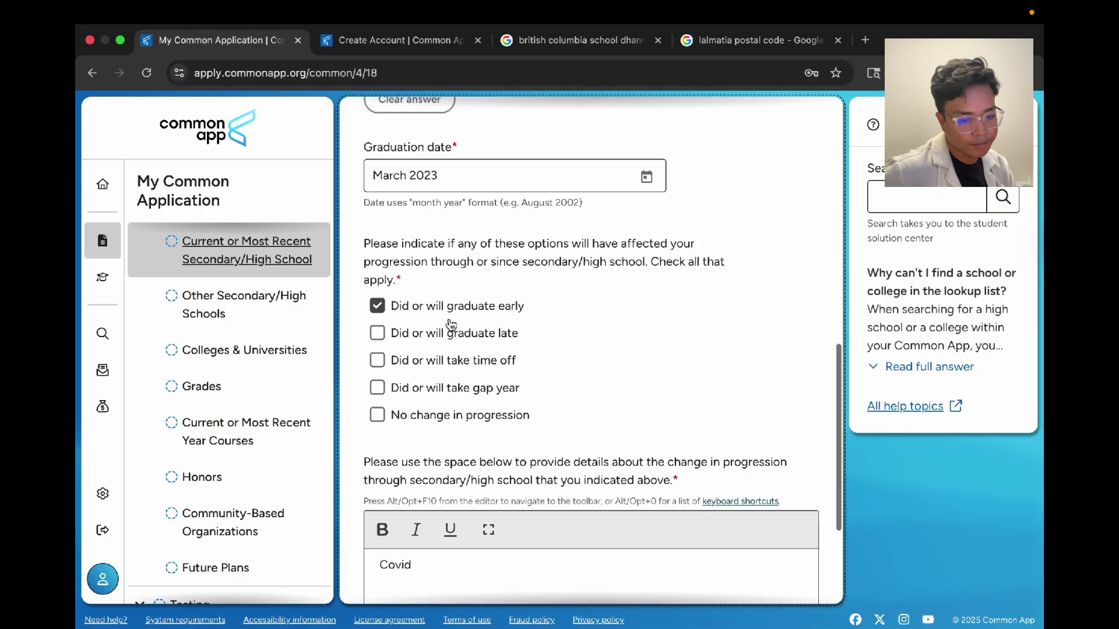
scroll(449, 317, "down", 15)
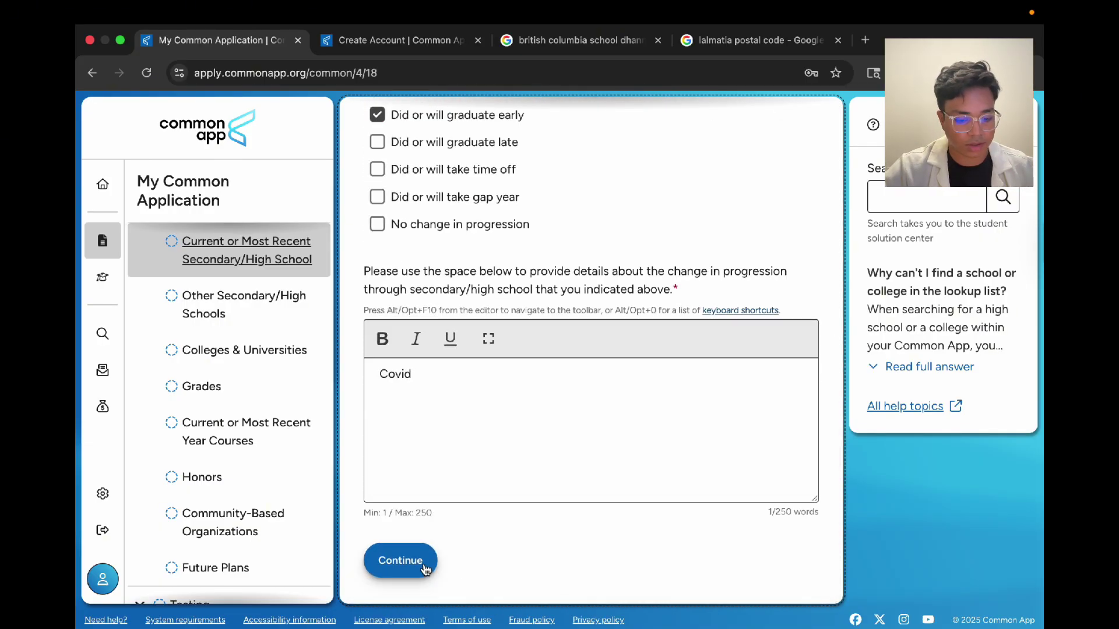
left_click(400, 561)
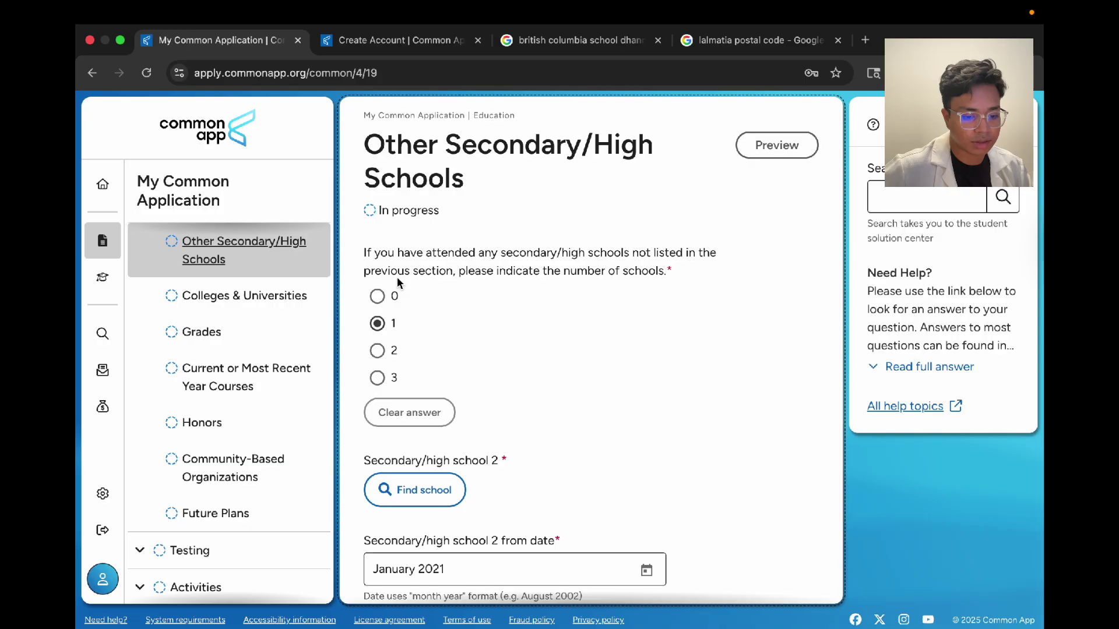
scroll(662, 278, "down", 1)
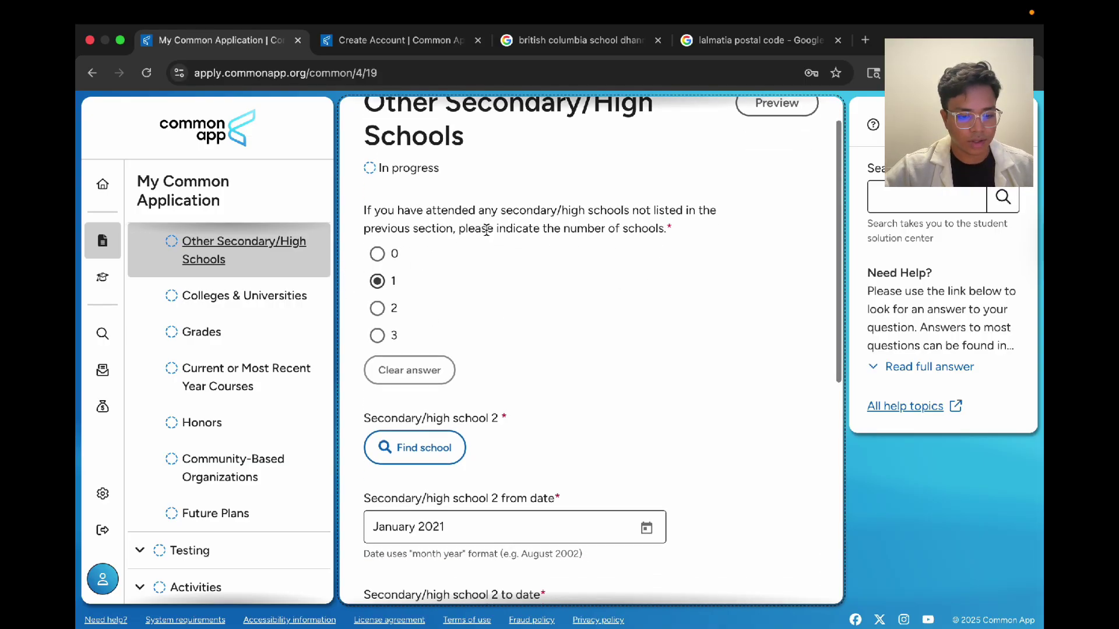
scroll(207, 350, "up", 3)
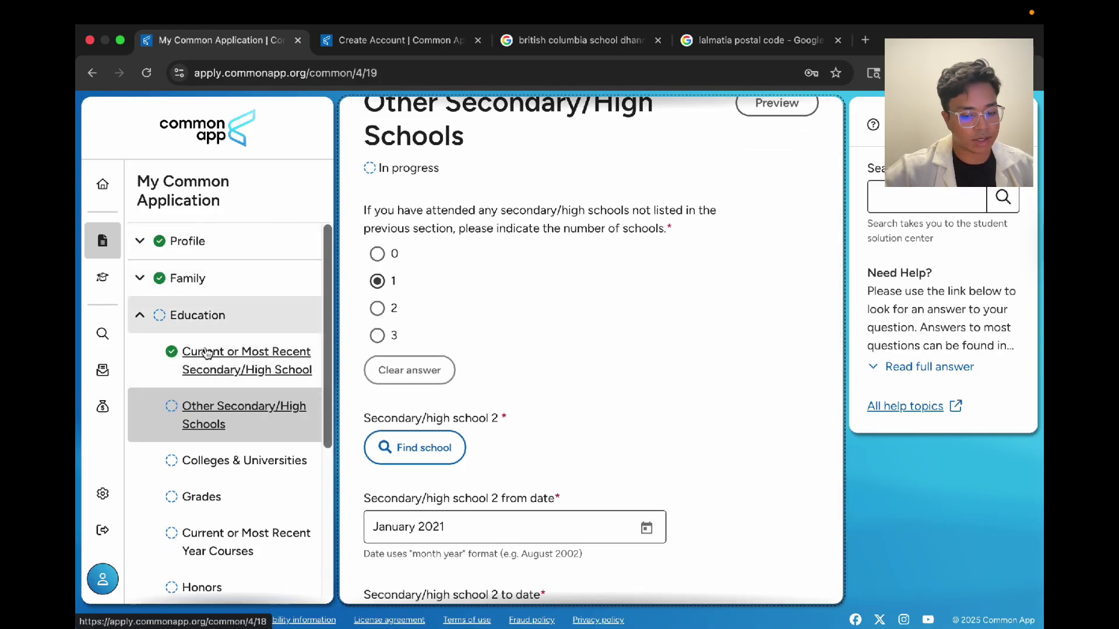
Step: Search the high school lookup for 'Academi' as the second school
scroll(641, 281, "down", 1)
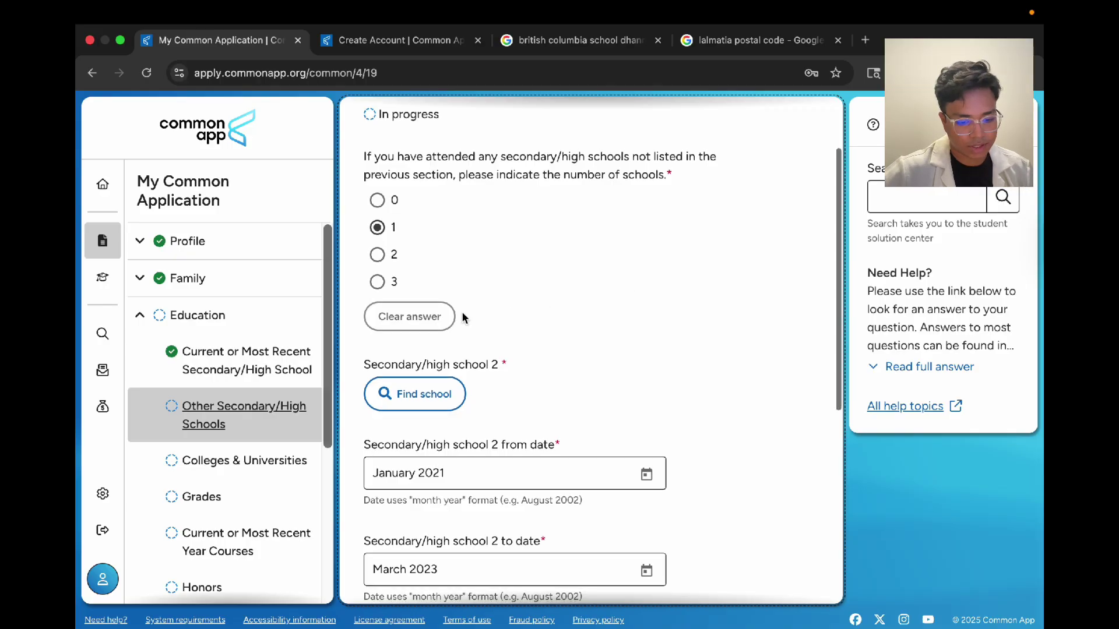
left_click(379, 228)
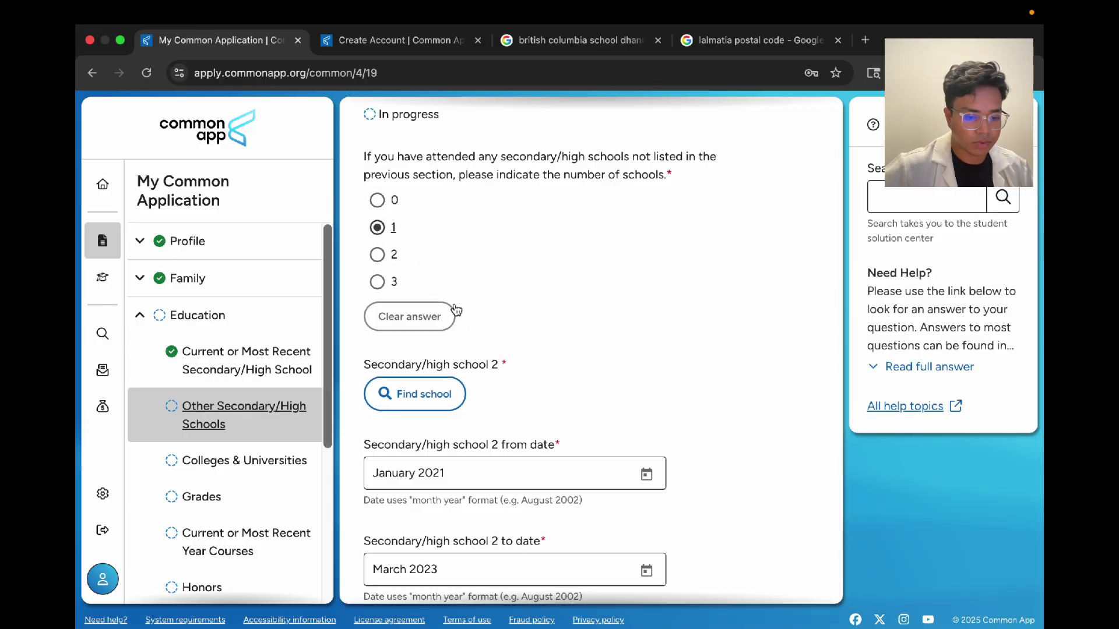
left_click(465, 389)
left_click(484, 299)
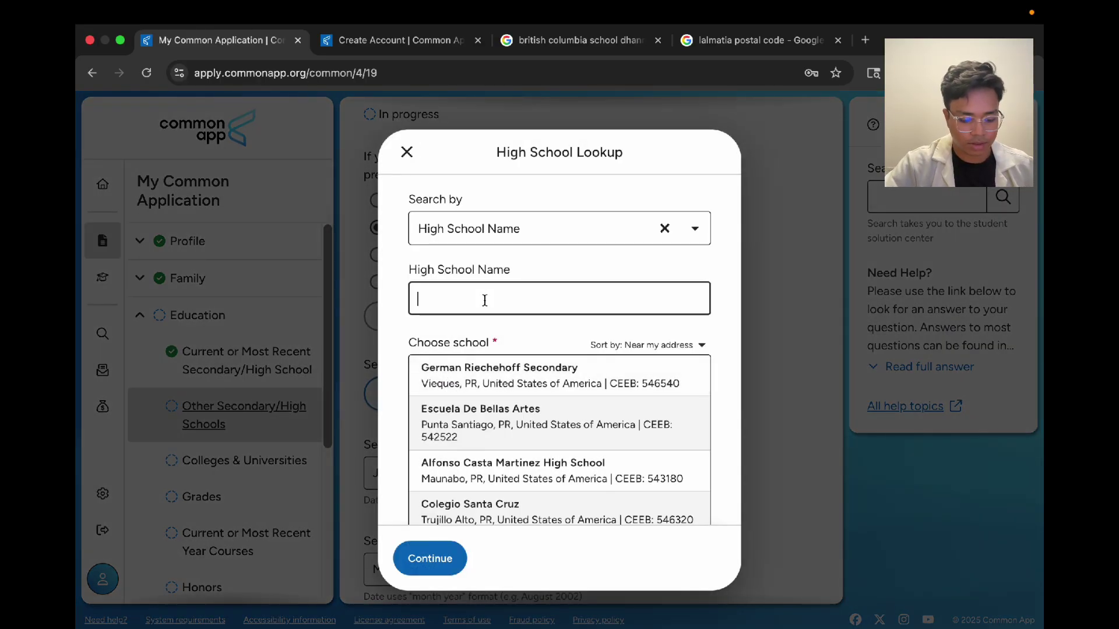
type("Academia")
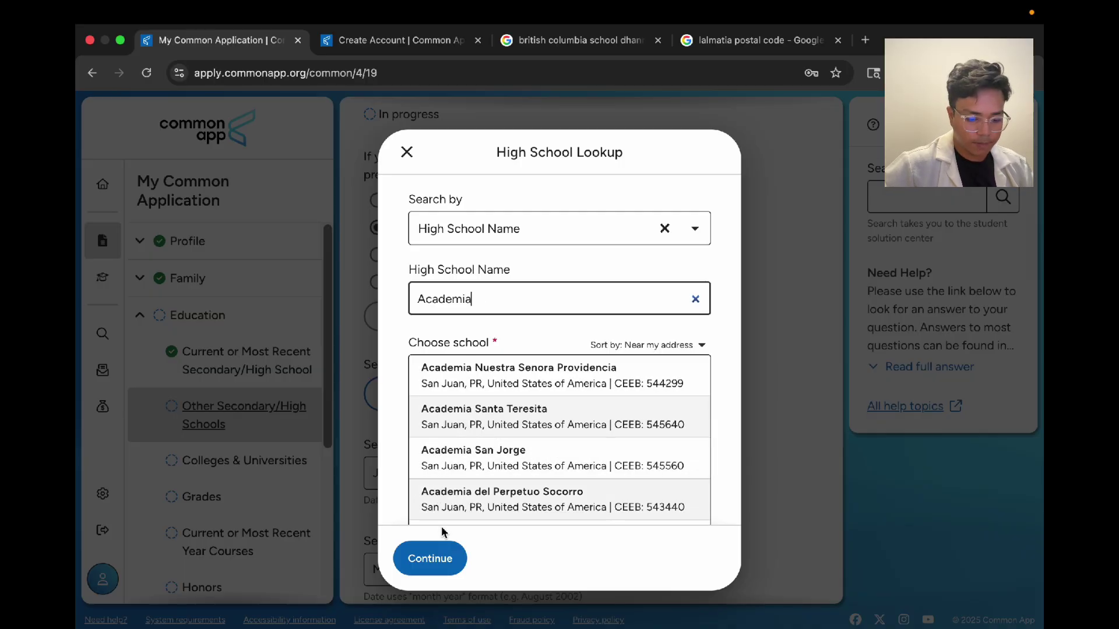
left_click(434, 557)
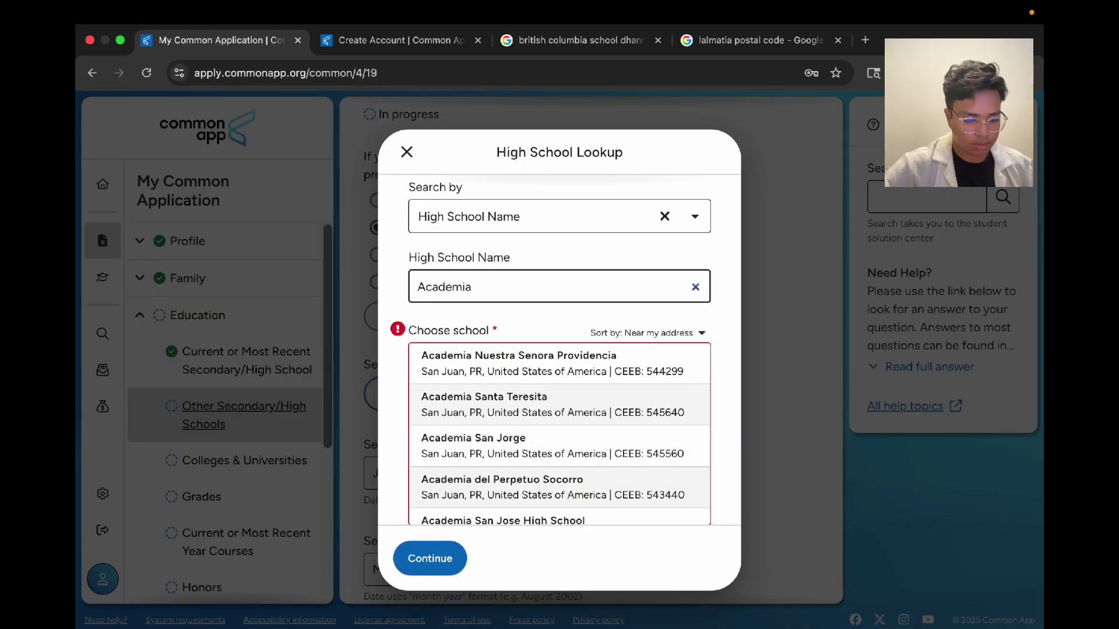
Step: Clear the search criterion, mark the school as not listed, and continue to manual entry
left_click(665, 216)
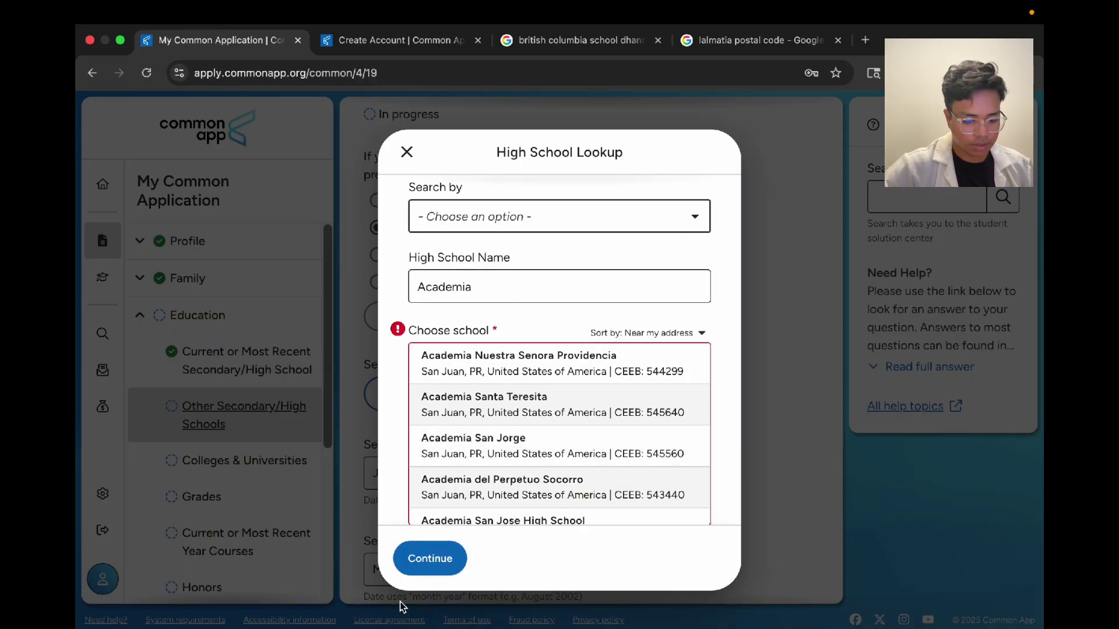
left_click(485, 379)
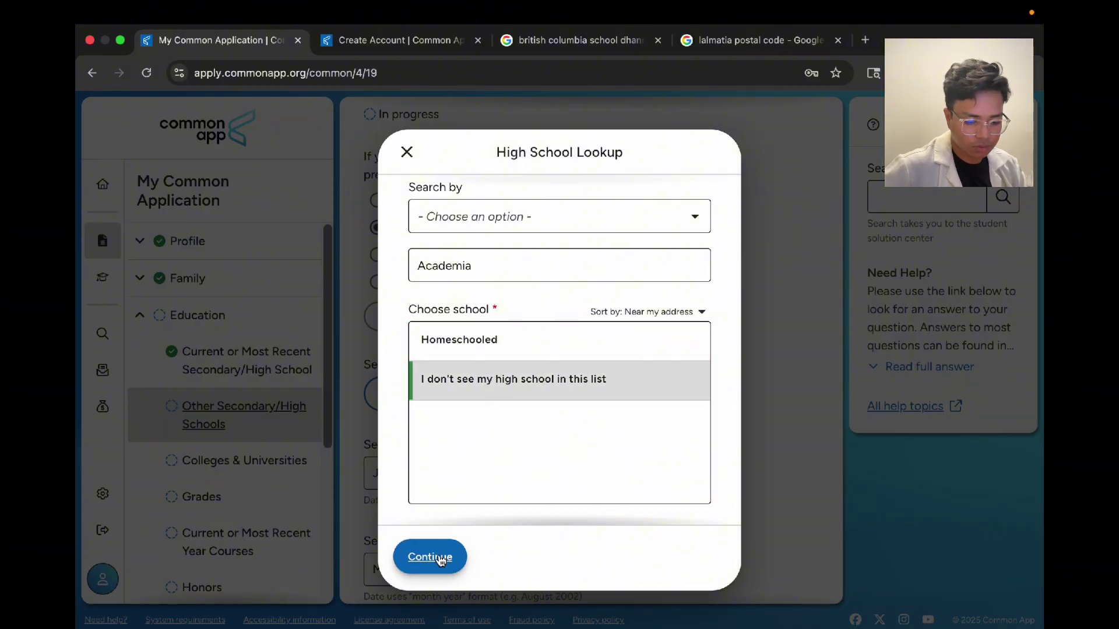
left_click(441, 558)
left_click(460, 210)
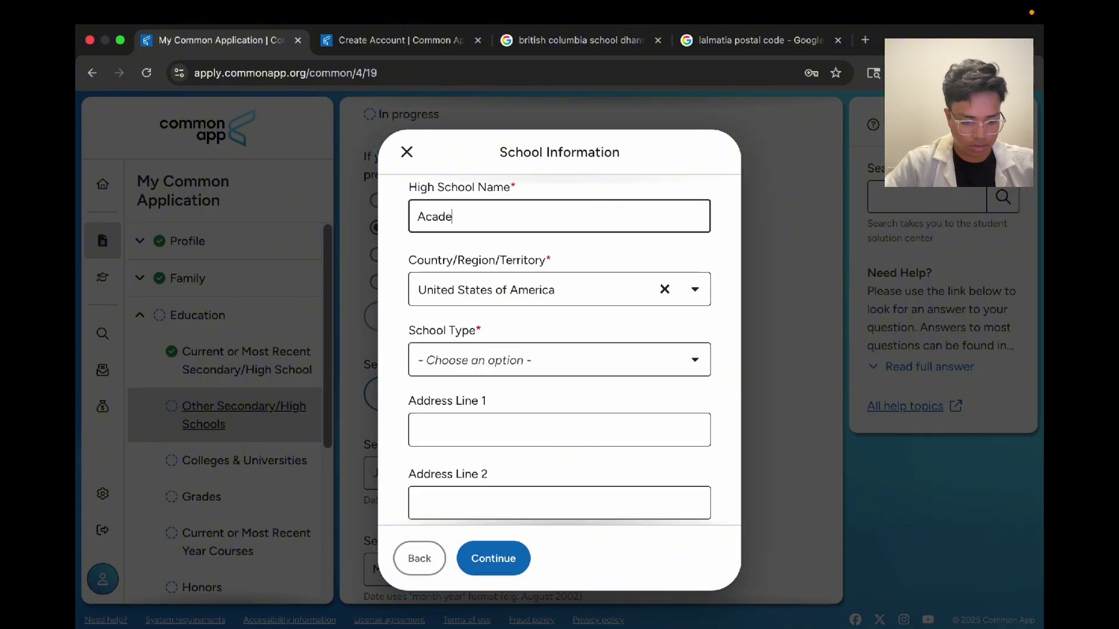
Step: Set the school's country to Bangladesh and its school type to Independent
left_click(664, 287)
type("bang")
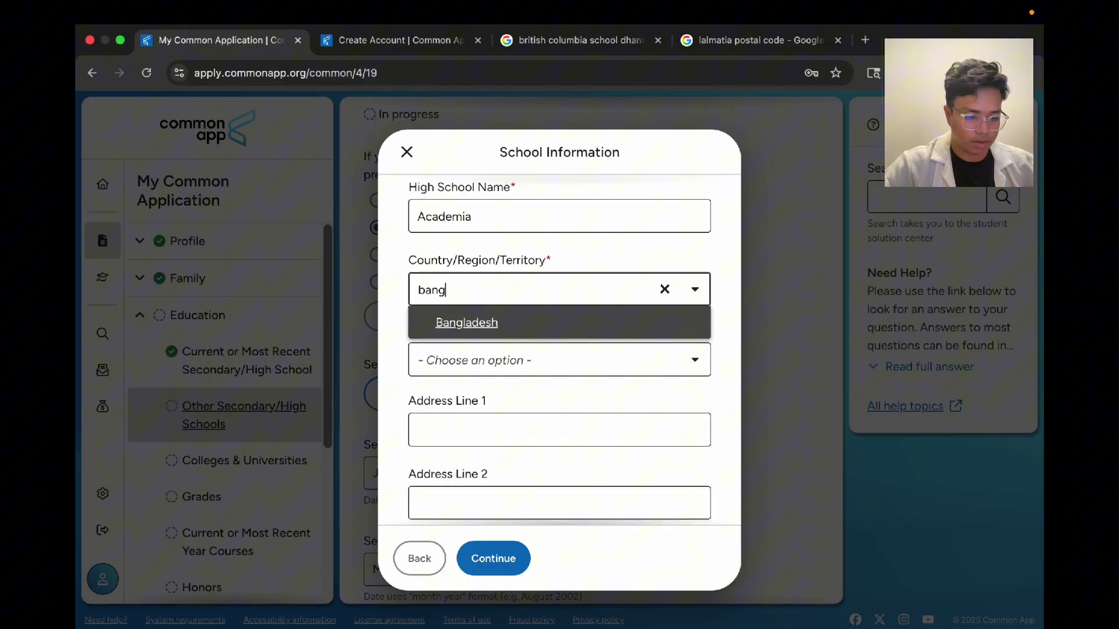
key("Return")
left_click(591, 373)
scroll(577, 402, "down", 2)
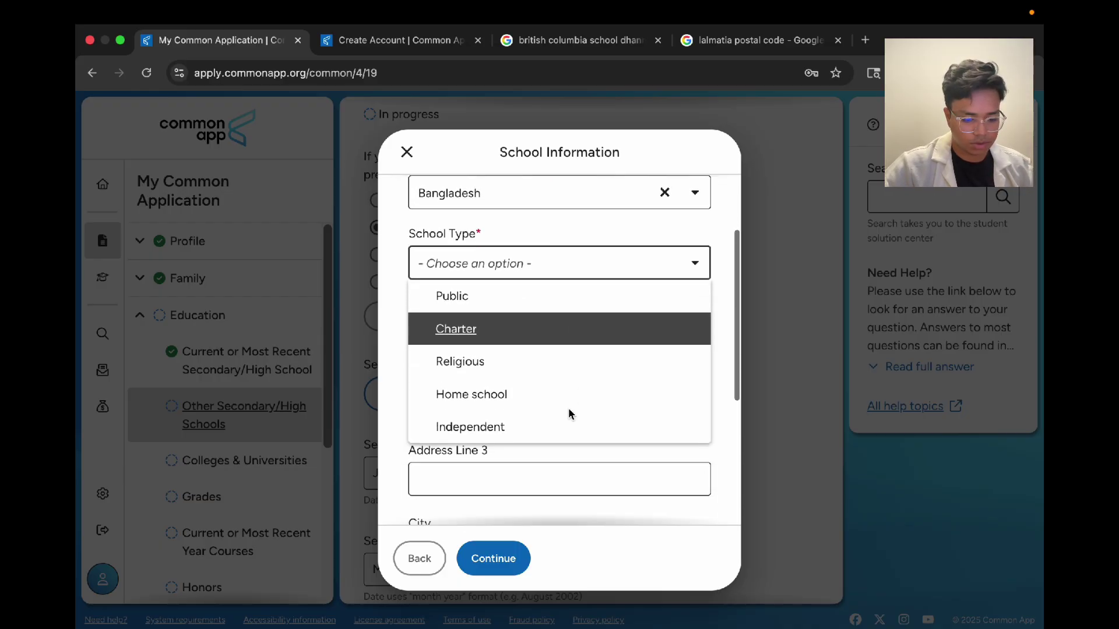
left_click(564, 413)
Step: Enter address 'Lalmatia', city Dhaka, postal code 1205, and save the school
left_click(500, 333)
type("La")
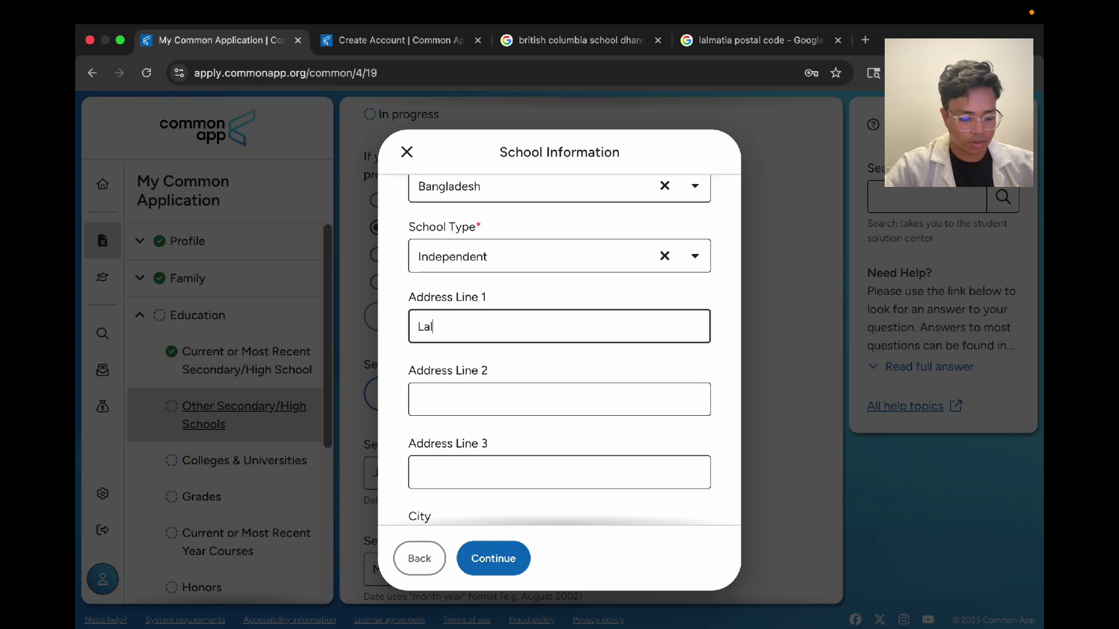
type("lmatia")
scroll(487, 402, "down", 3)
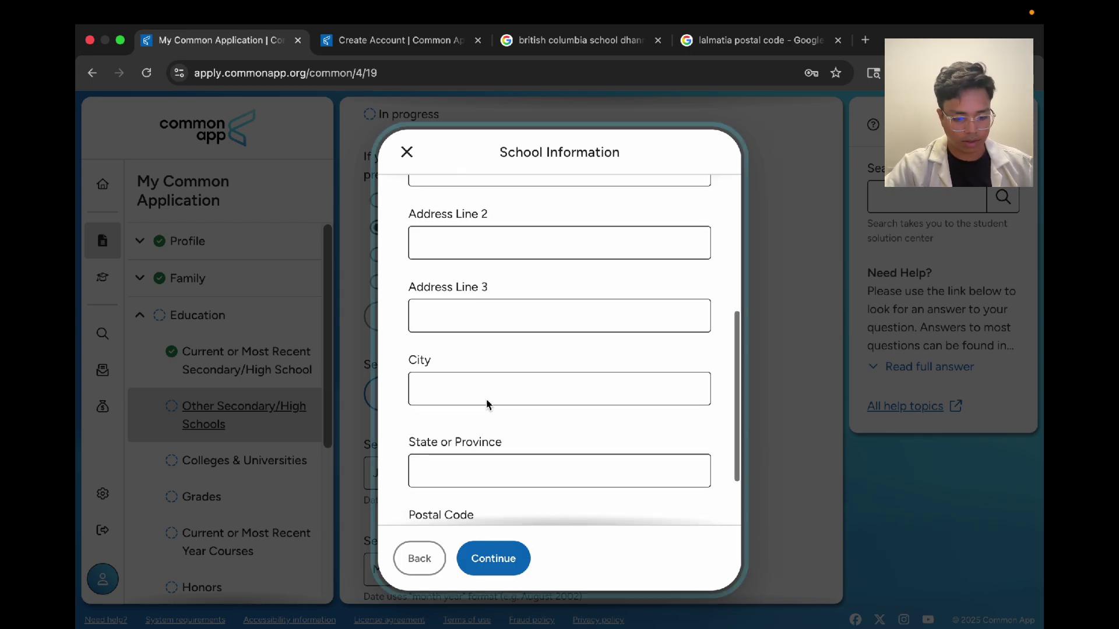
left_click(487, 402)
type("Dhaka")
scroll(470, 454, "down", 3)
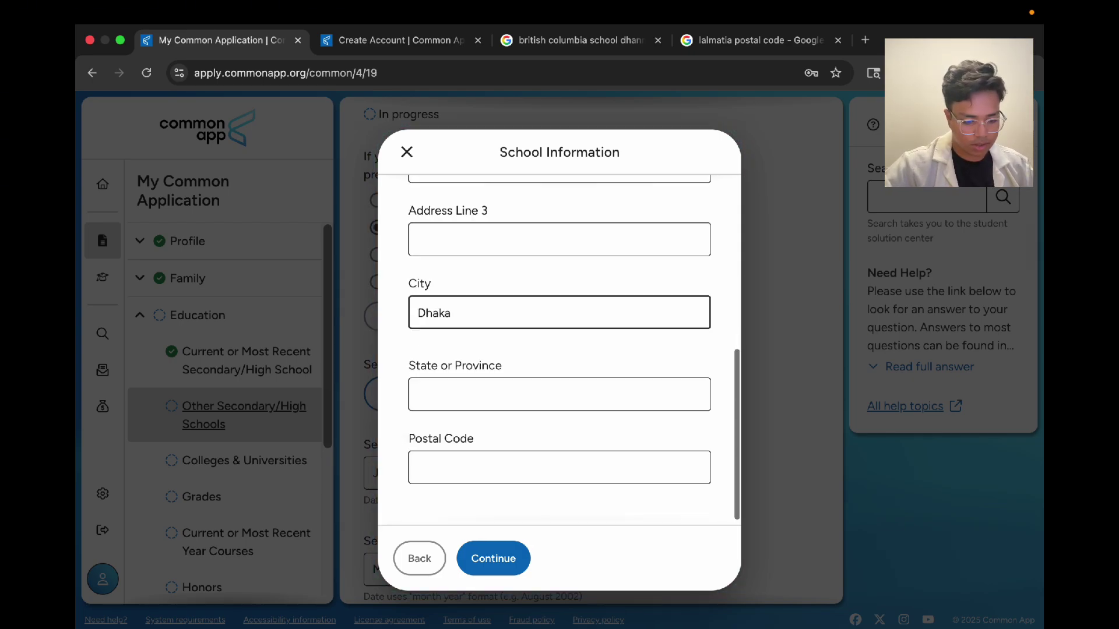
left_click(469, 455)
type("1205")
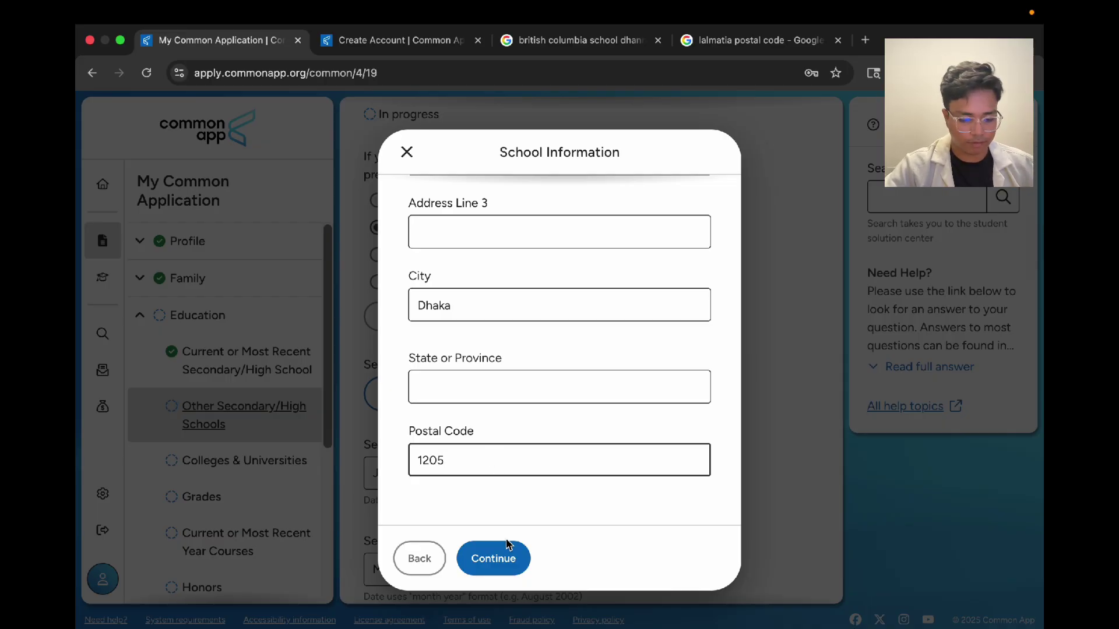
left_click(493, 559)
scroll(373, 387, "down", 4)
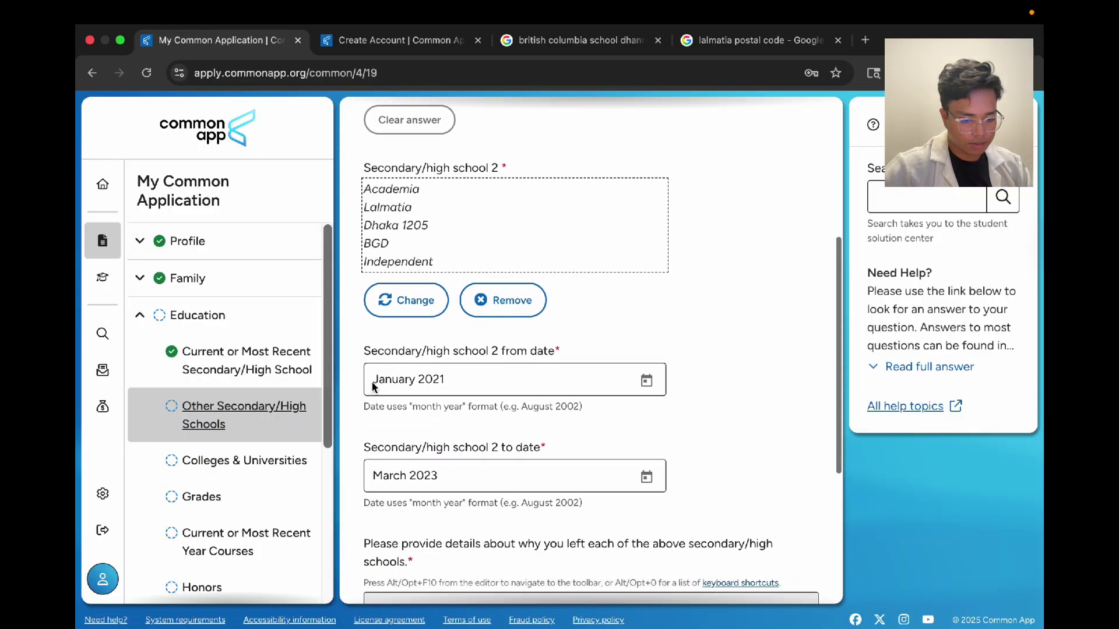
Step: Set Academia's attendance dates from June 2010 to December 2020
scroll(408, 373, "down", 2)
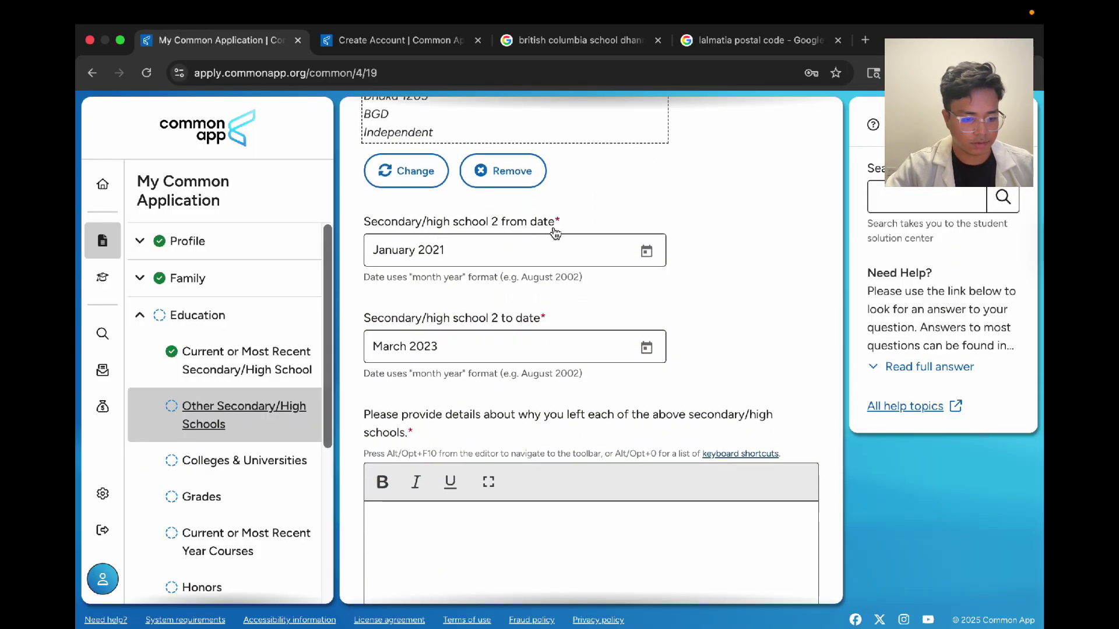
left_click(646, 238)
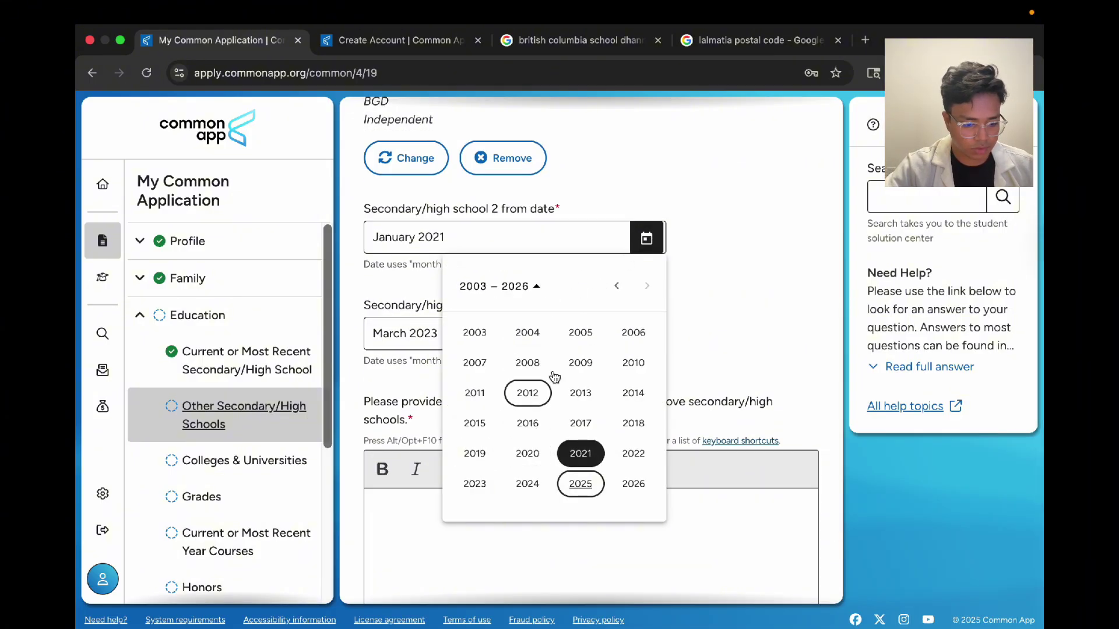
left_click(634, 363)
left_click(528, 393)
left_click(635, 336)
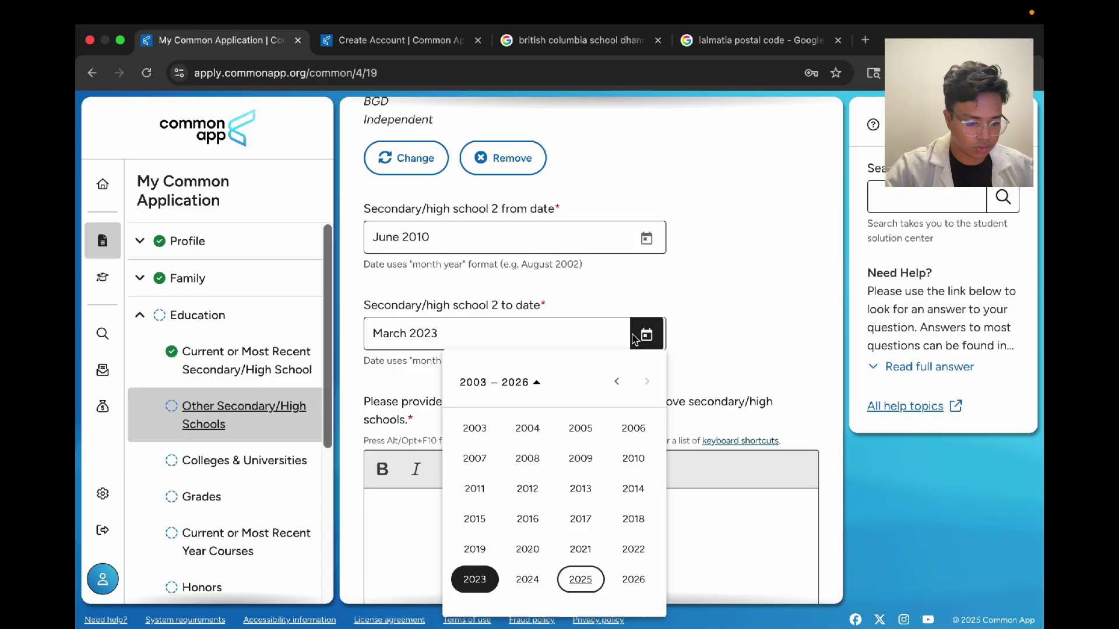
left_click(530, 550)
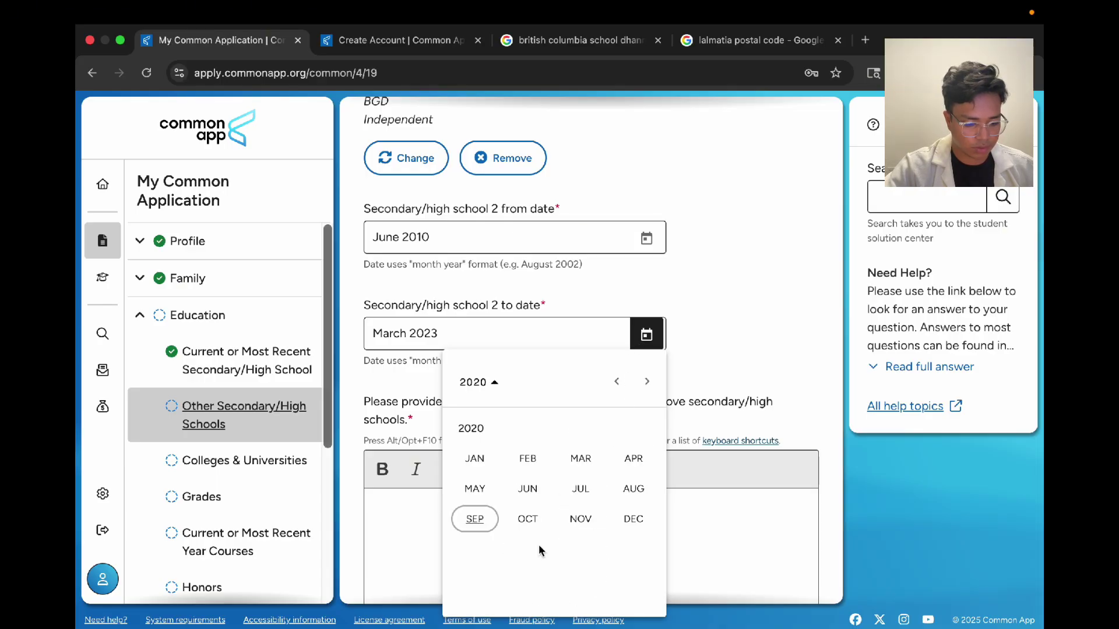
left_click(623, 526)
Step: Review the reasons-for-leaving box and continue to Colleges & Universities
scroll(554, 430, "down", 2)
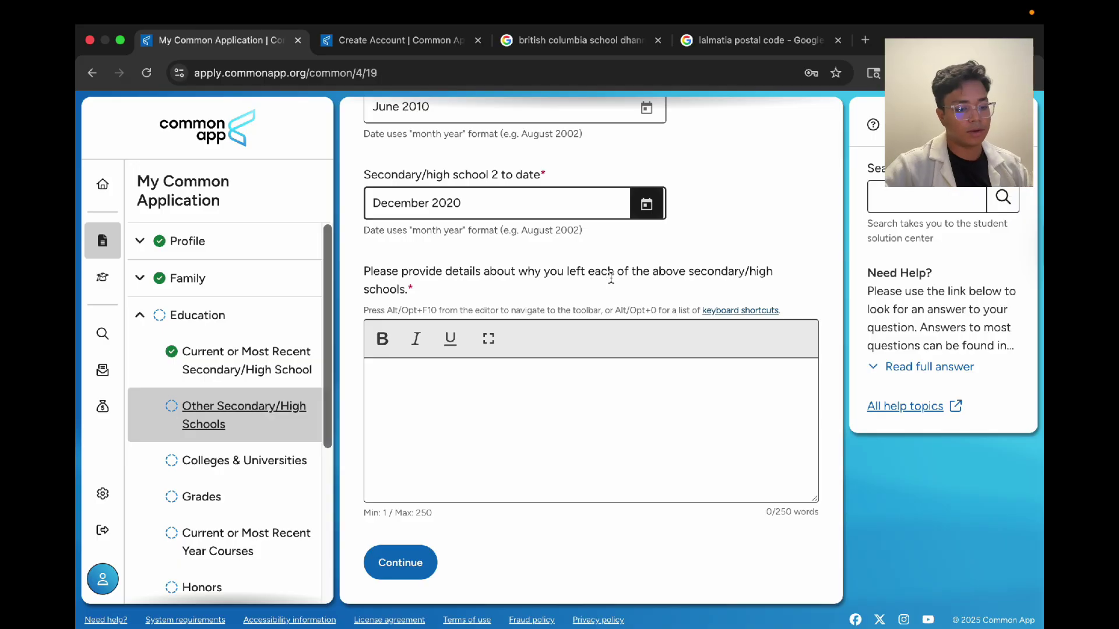
scroll(499, 286, "up", 10)
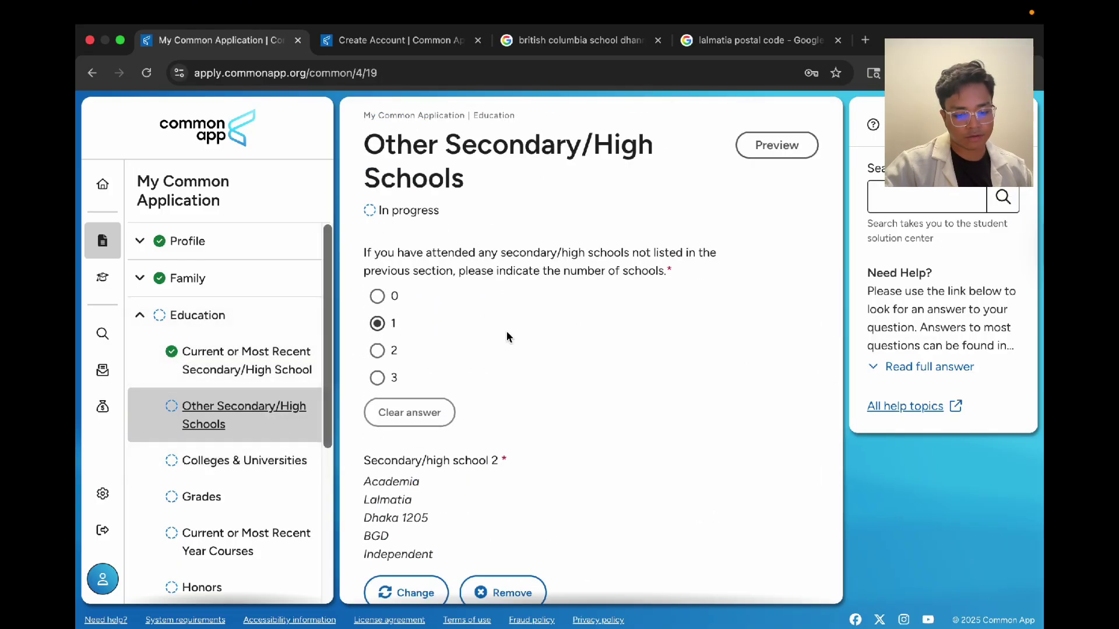
scroll(506, 331, "down", 8)
scroll(506, 331, "up", 8)
scroll(507, 337, "down", 7)
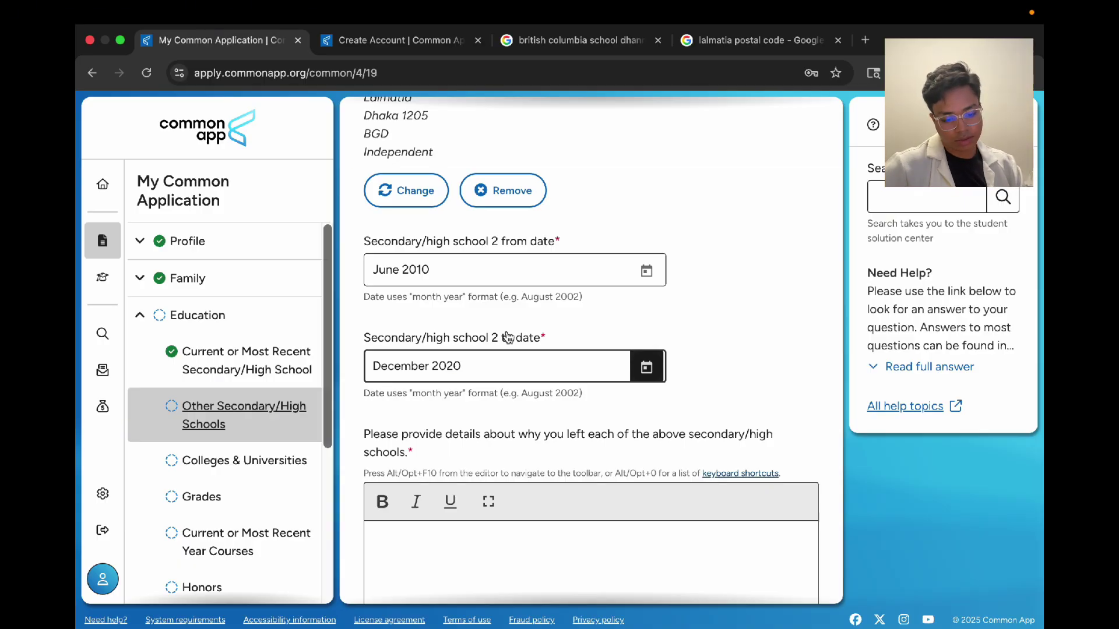
scroll(507, 337, "down", 3)
left_click(478, 387)
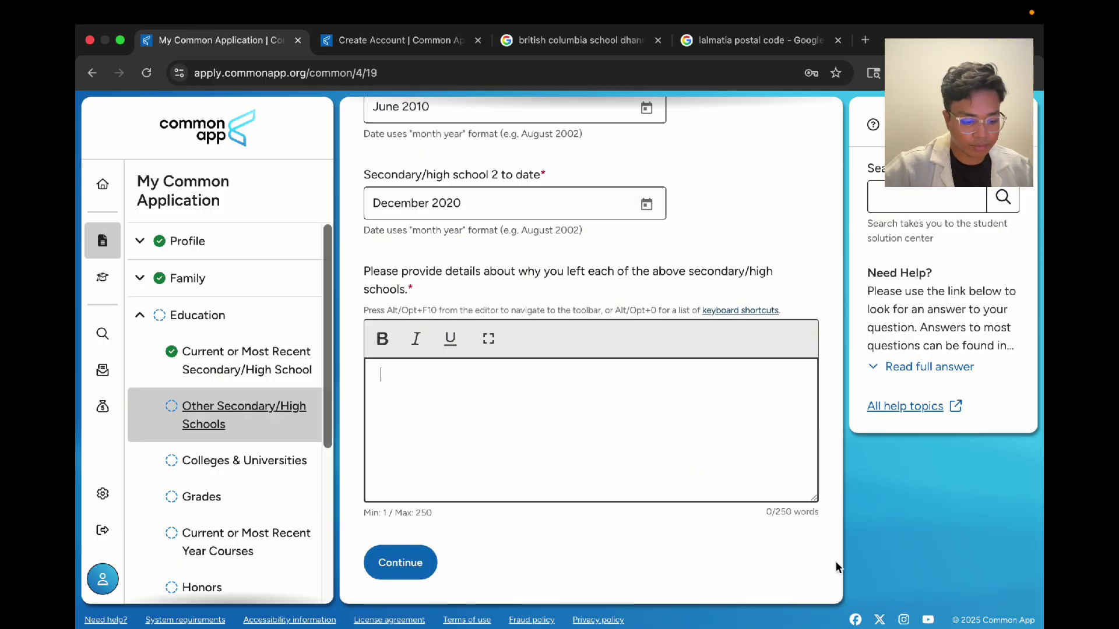
left_click(424, 561)
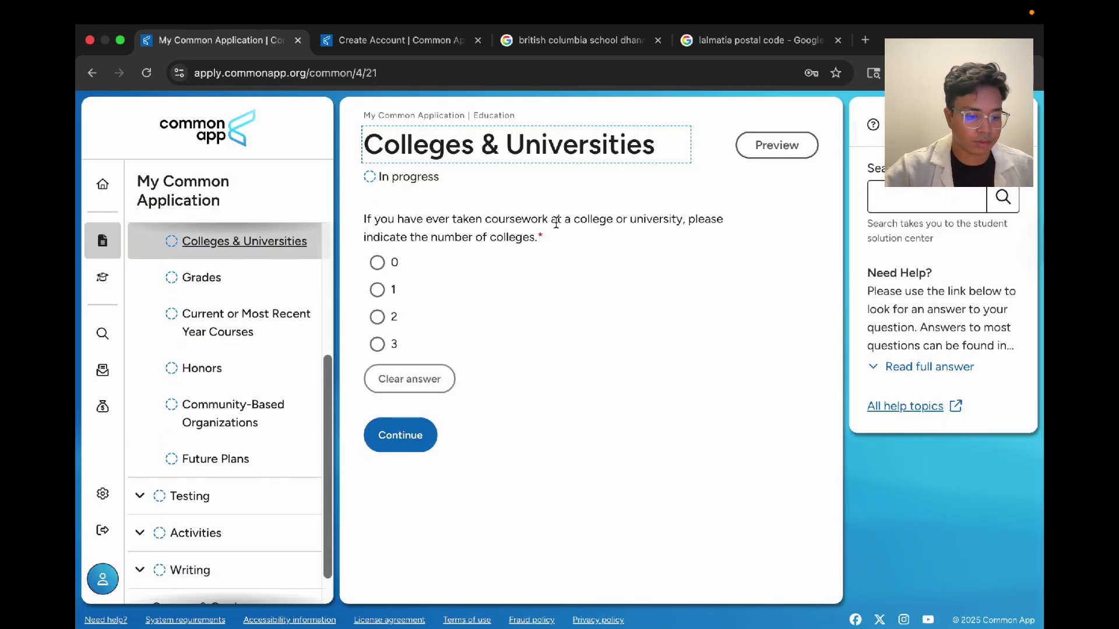
Step: Choose 0 for the number of colleges attended and continue to Grades
left_click(392, 260)
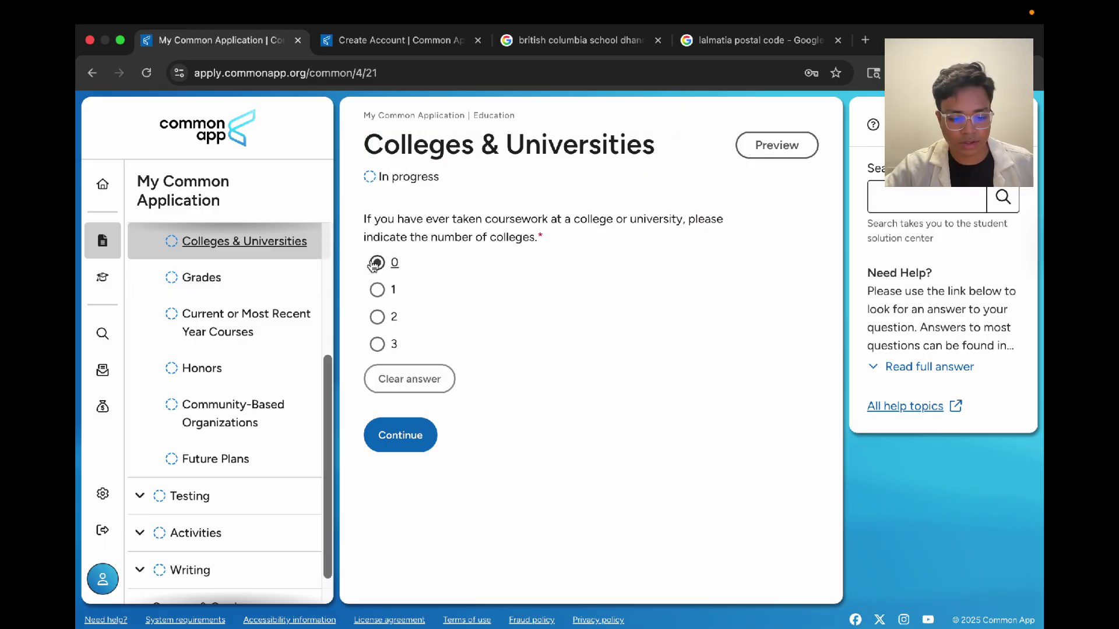
left_click(429, 261)
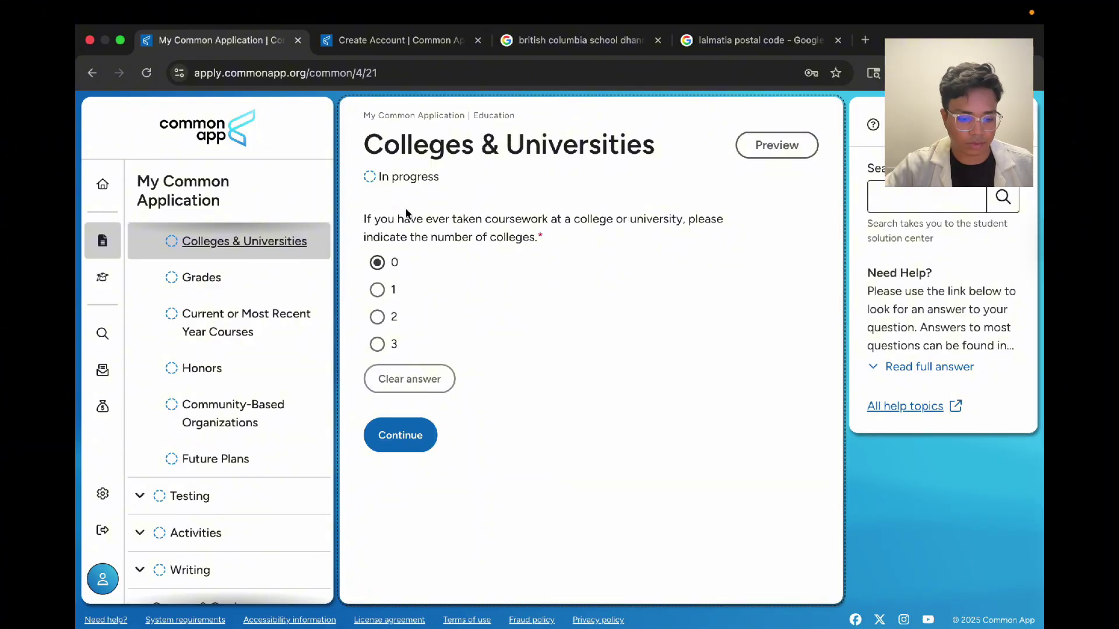
left_click(387, 261)
left_click(476, 265)
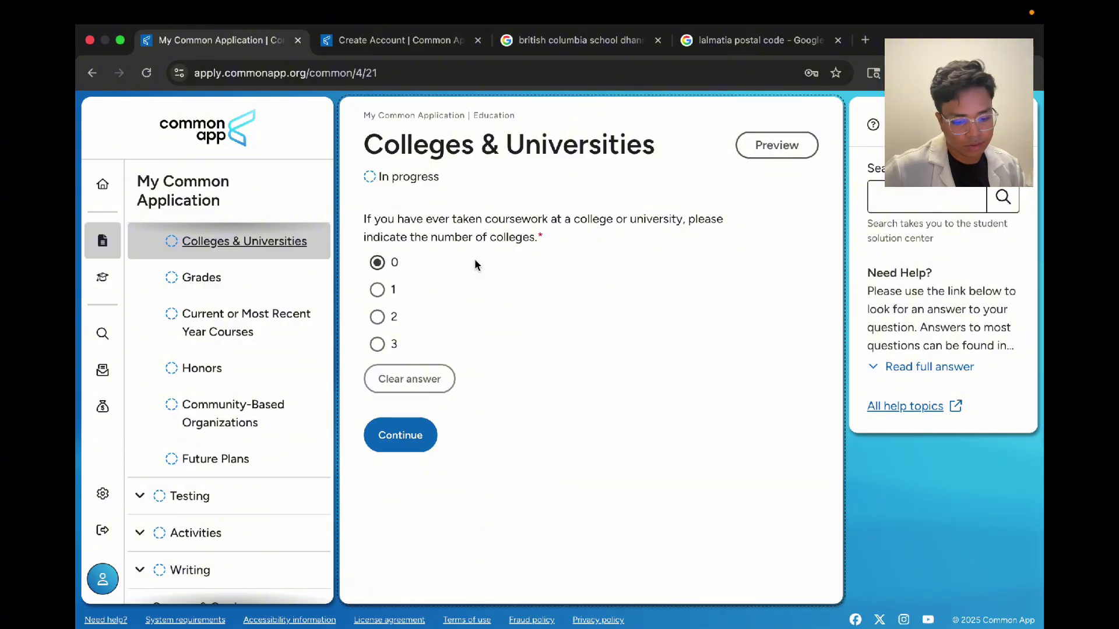
left_click(399, 434)
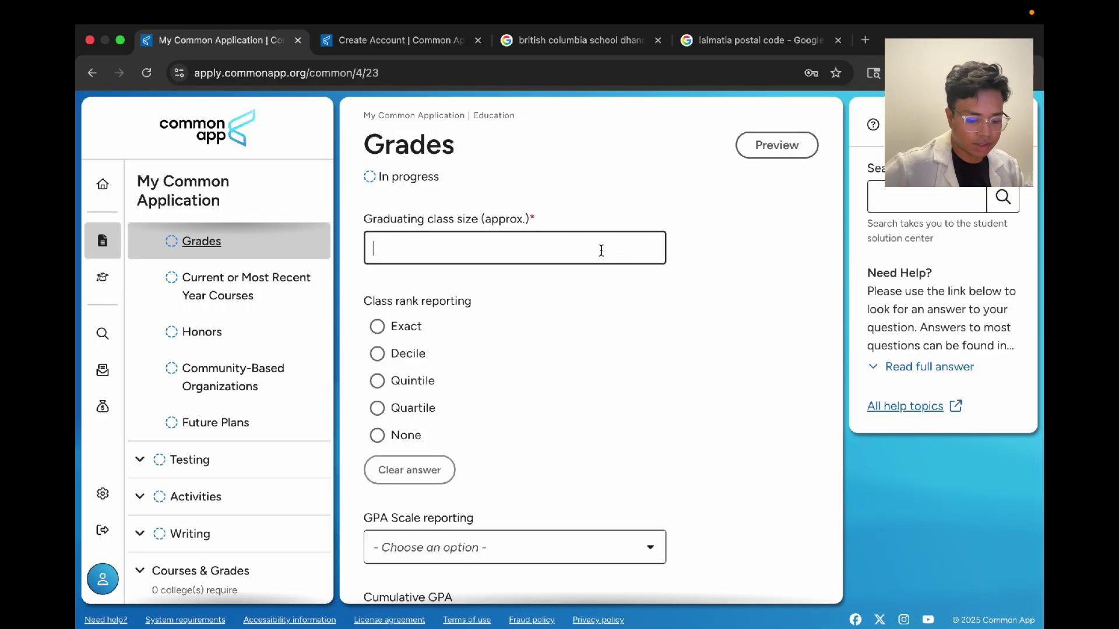
Step: Enter a graduating class size of 128
type("128")
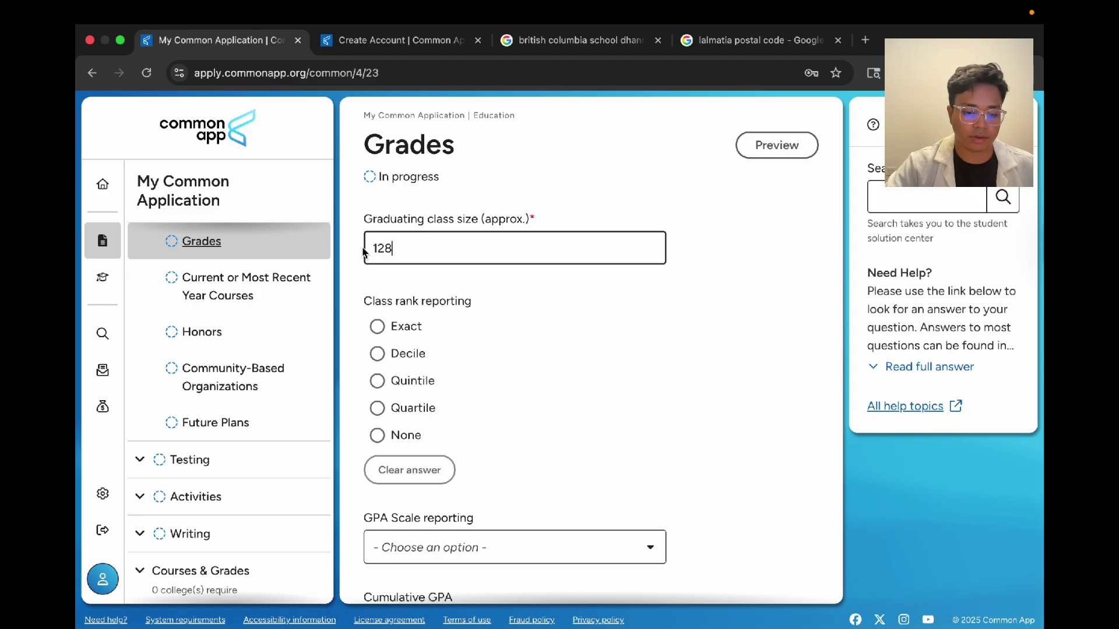
mouse_move(476, 224)
left_mouse_down()
mouse_move(421, 226)
mouse_move(472, 223)
left_mouse_up()
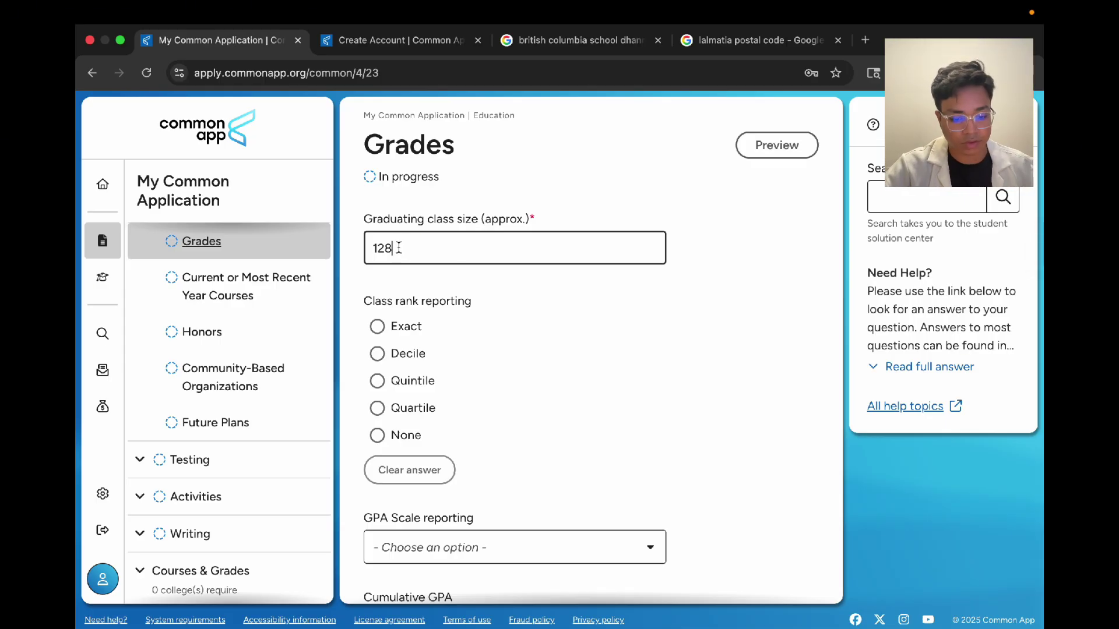
scroll(399, 248, "down", 2)
left_click_drag(401, 208, 378, 202)
left_click(436, 232)
scroll(454, 344, "down", 1)
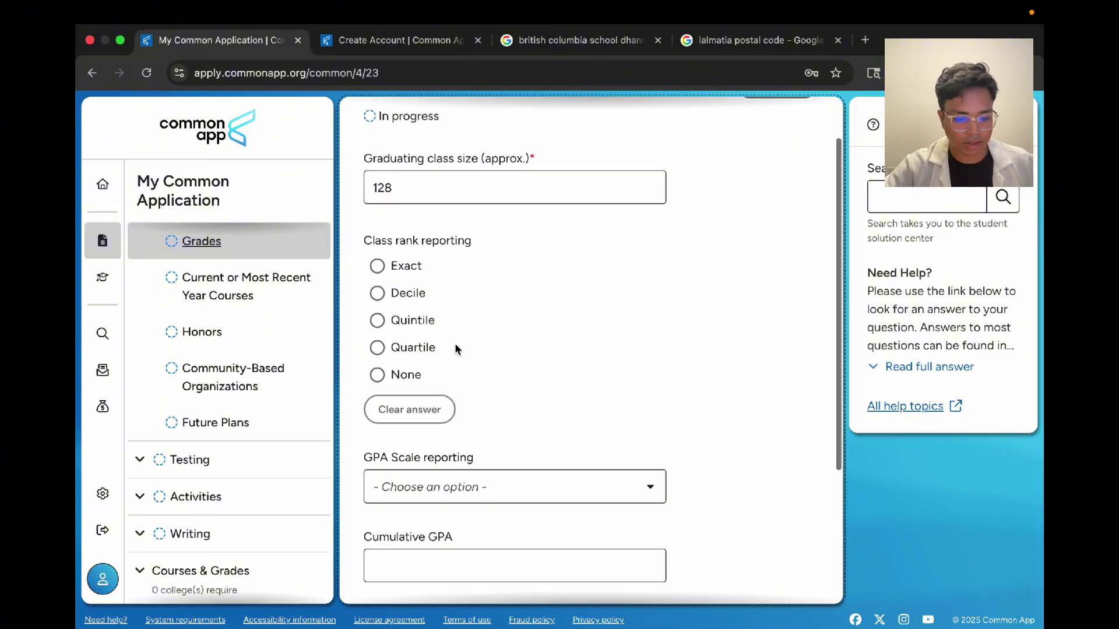
scroll(292, 240, "up", 3)
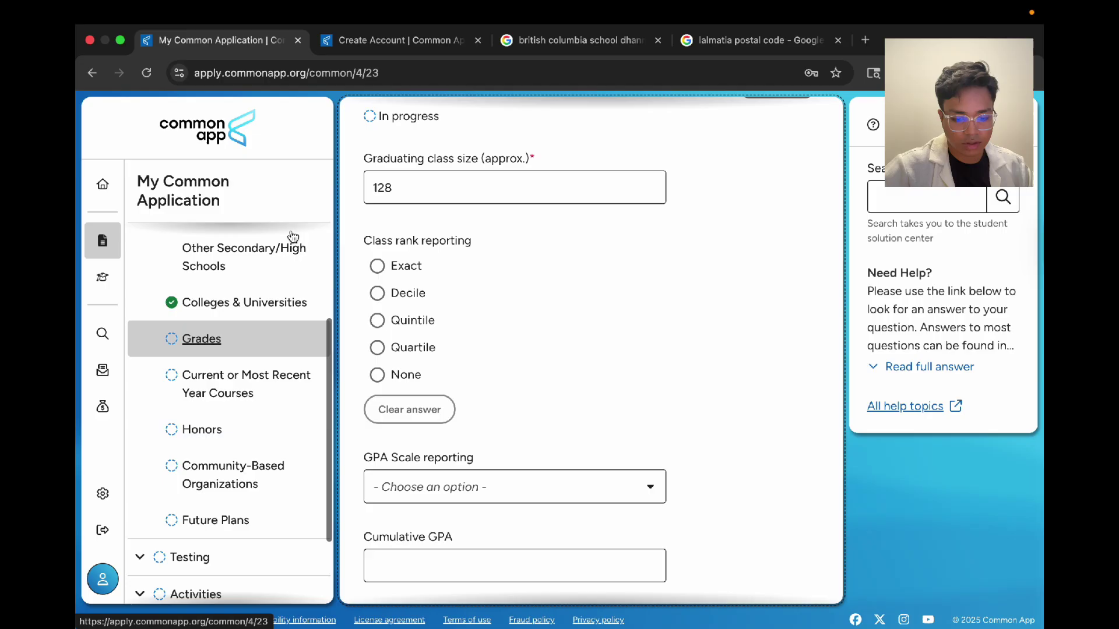
Step: Set both class rank reporting and GPA scale reporting to None
left_click(405, 376)
scroll(403, 376, "down", 3)
left_click(425, 305)
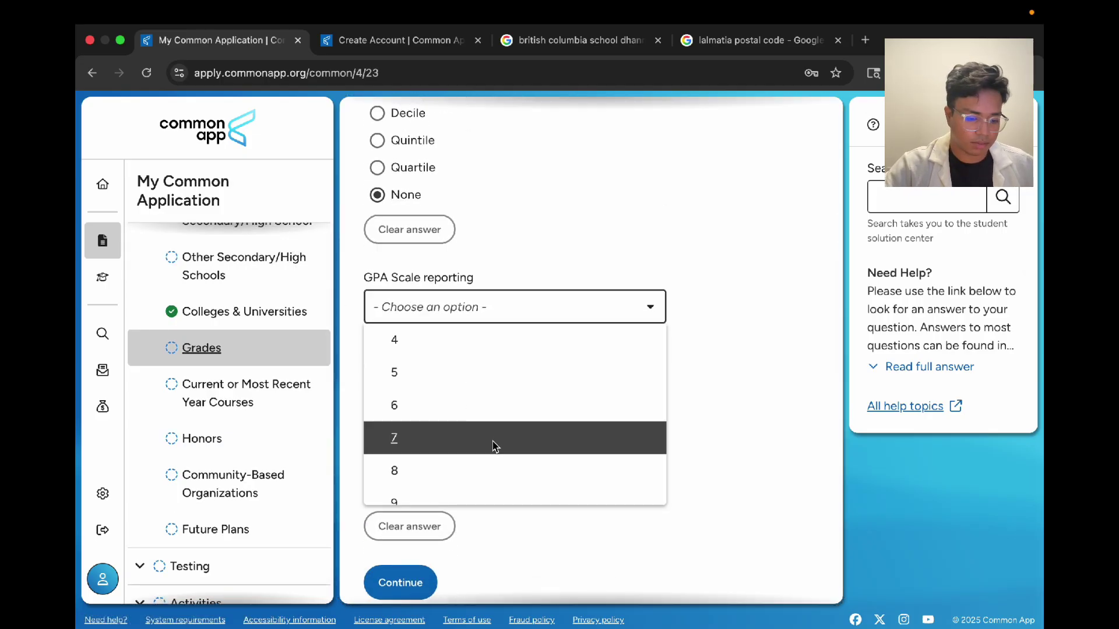
scroll(492, 446, "down", 5)
scroll(492, 447, "down", 2)
left_click(491, 468)
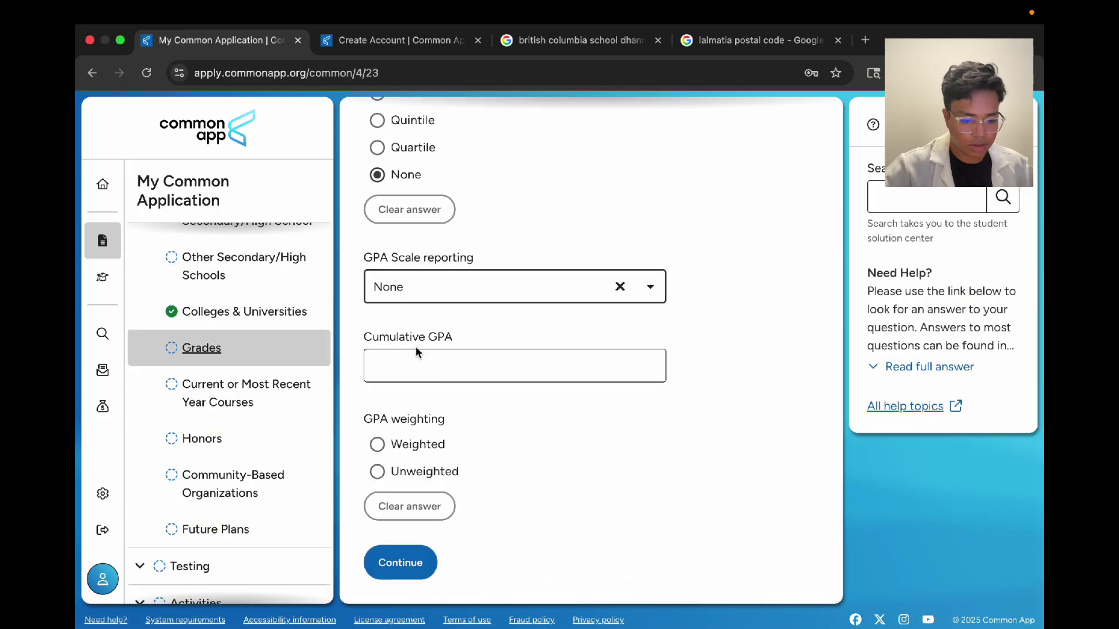
scroll(448, 258, "up", 4)
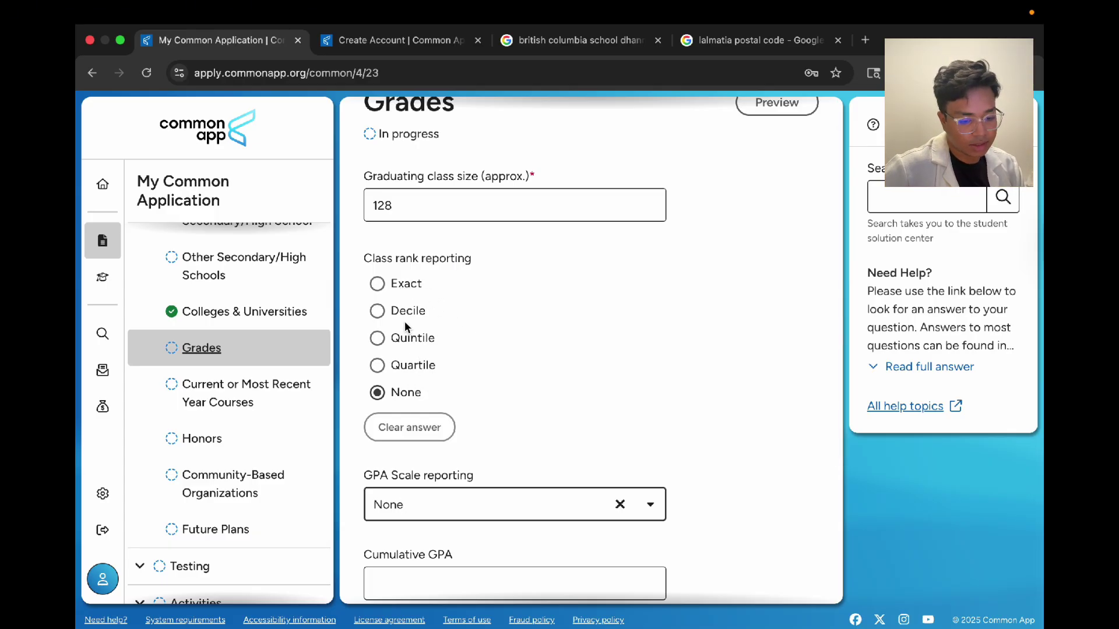
Step: Enter an unweighted cumulative GPA of 4.0 and continue to current-year courses
left_click_drag(363, 259, 472, 258)
left_click(533, 257)
scroll(534, 257, "down", 2)
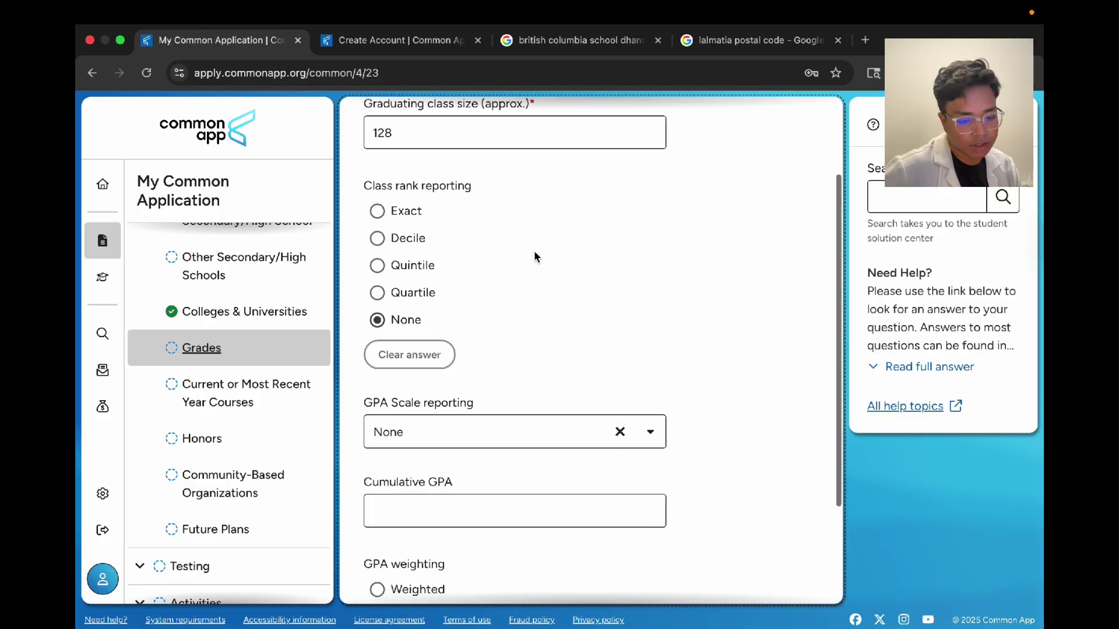
scroll(401, 321, "down", 4)
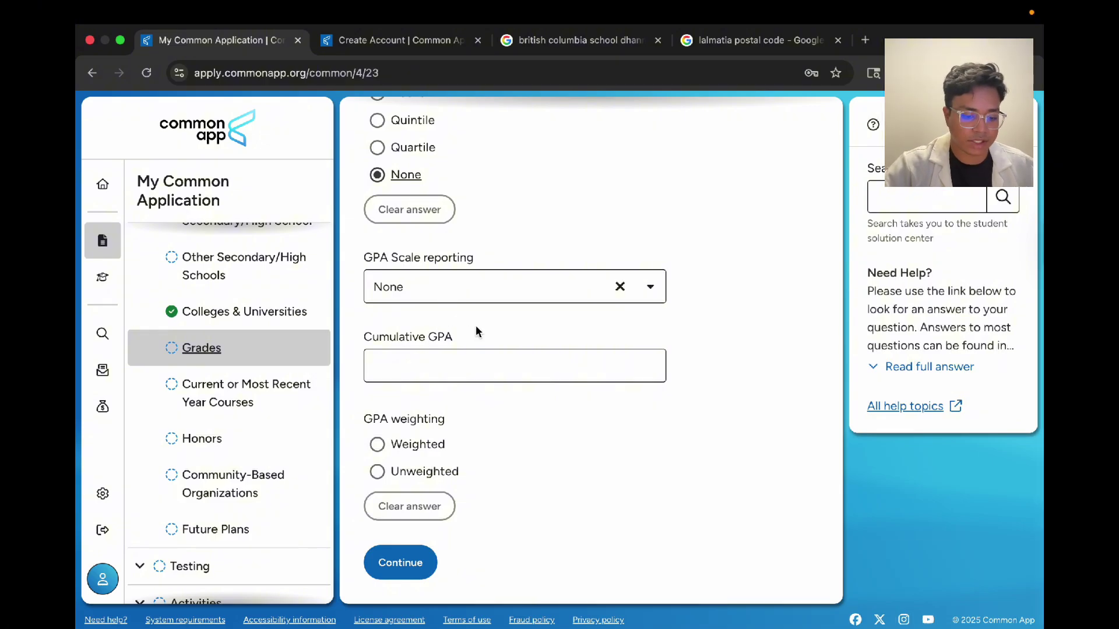
left_click(463, 368)
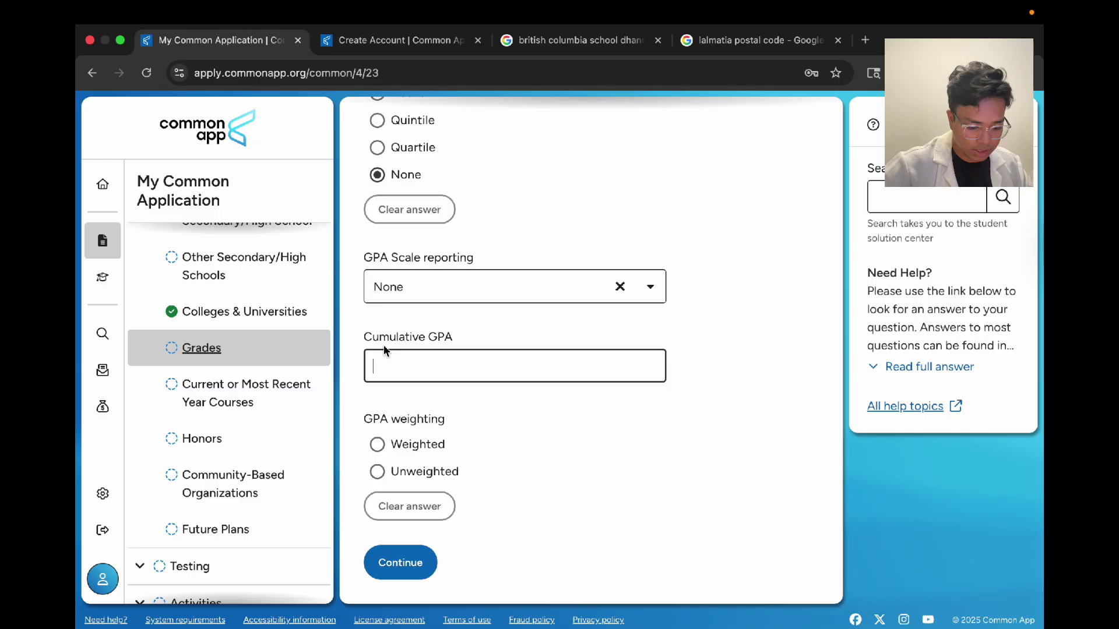
type("4.")
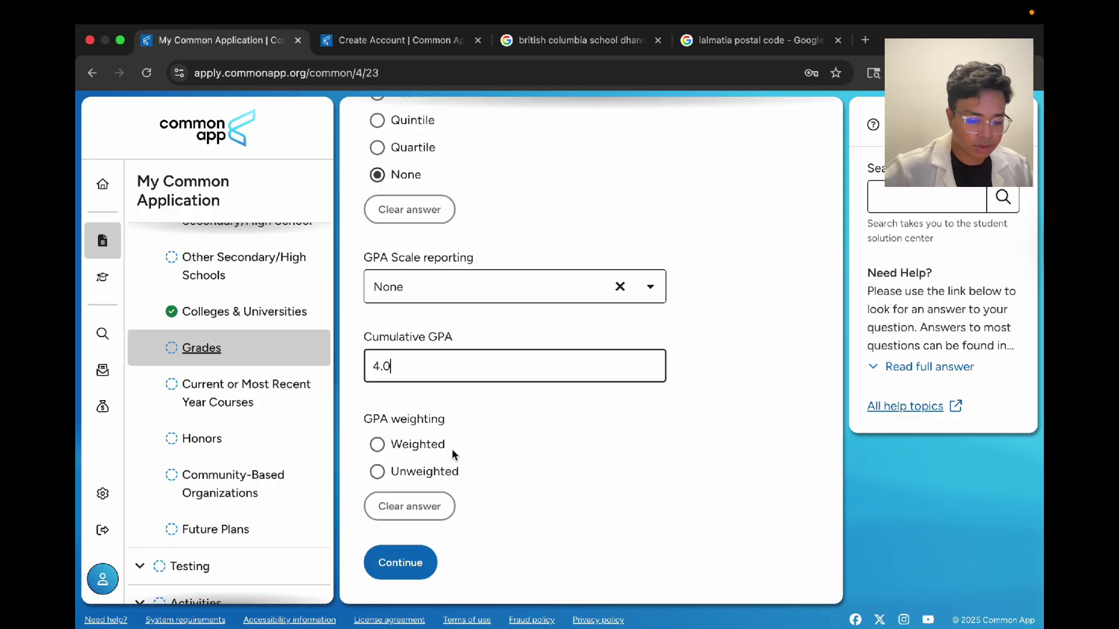
left_click(405, 476)
left_click(548, 480)
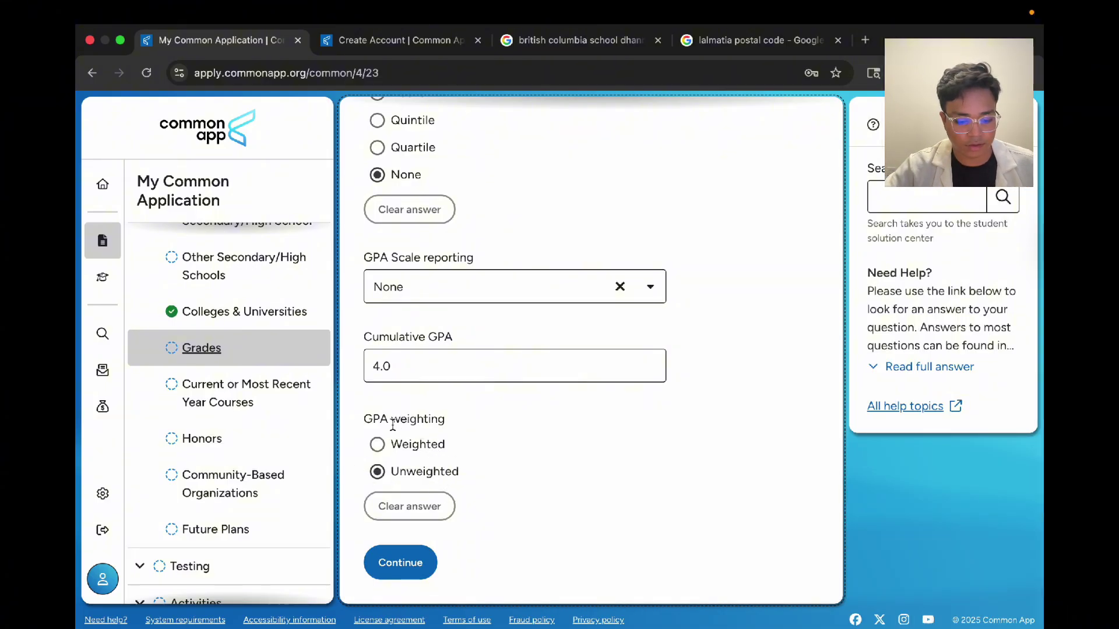
left_click(400, 562)
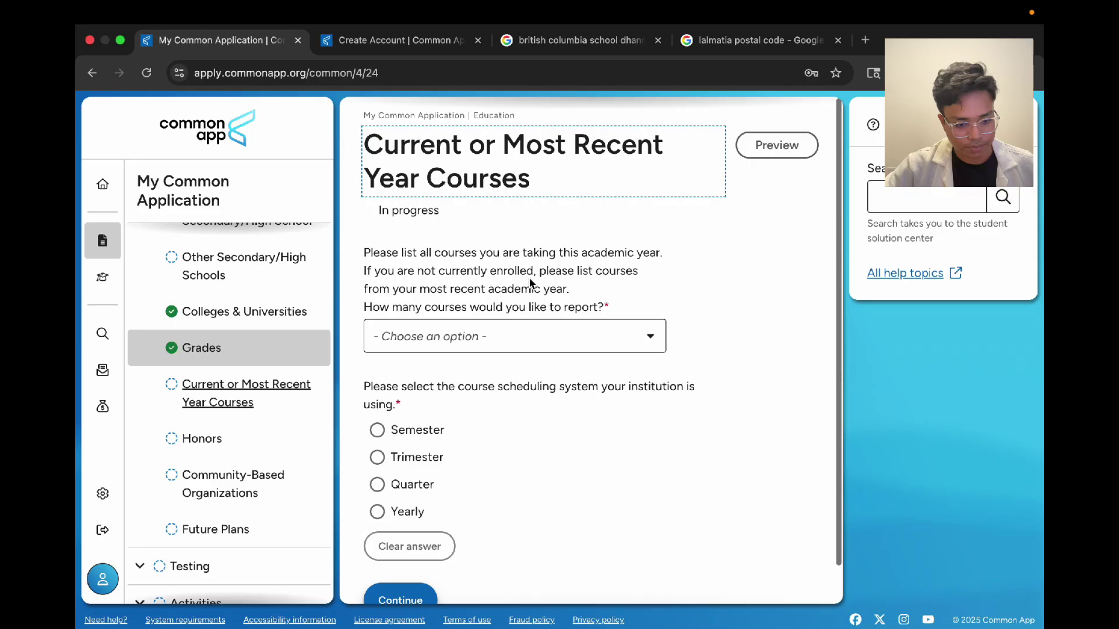
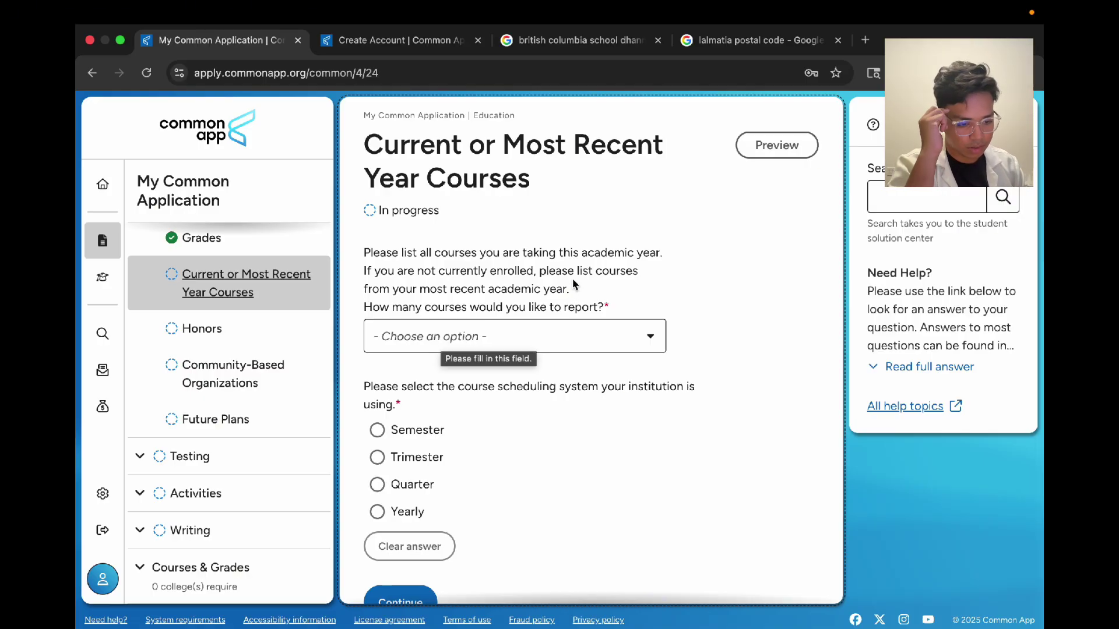
Step: Report 8 courses for the current year on a Yearly scheduling system
scroll(466, 442, "down", 1)
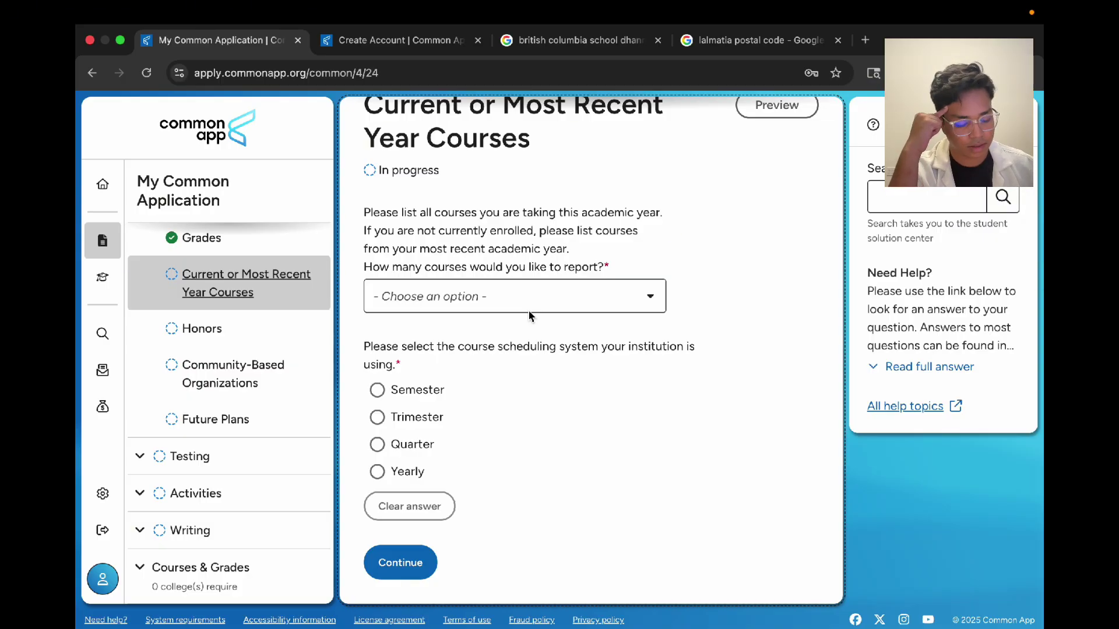
left_click(509, 296)
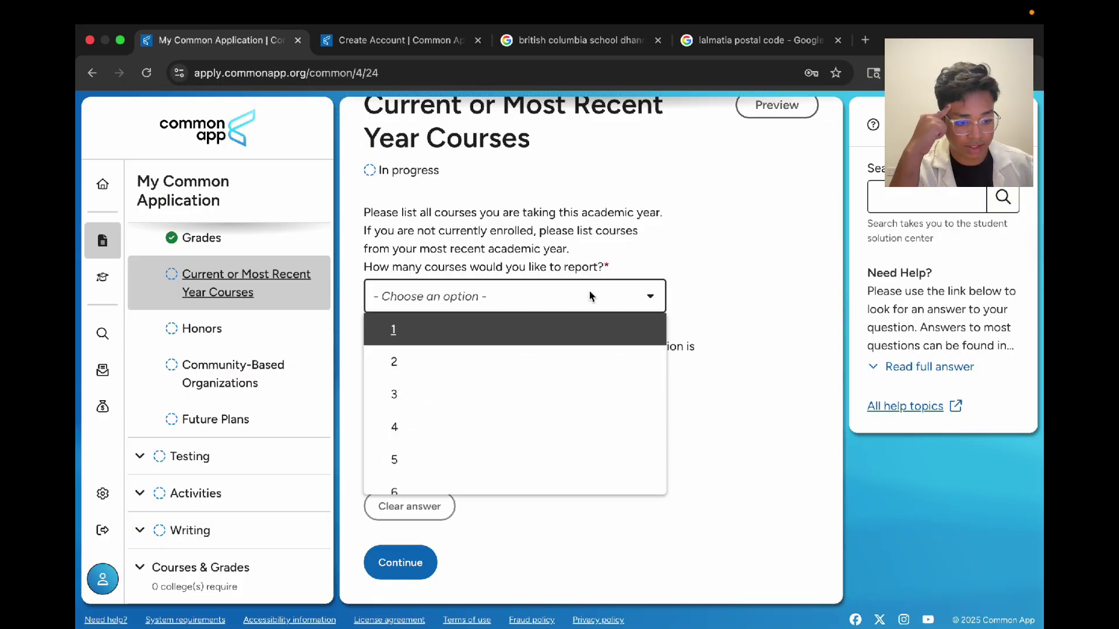
left_click(661, 256)
left_click(612, 294)
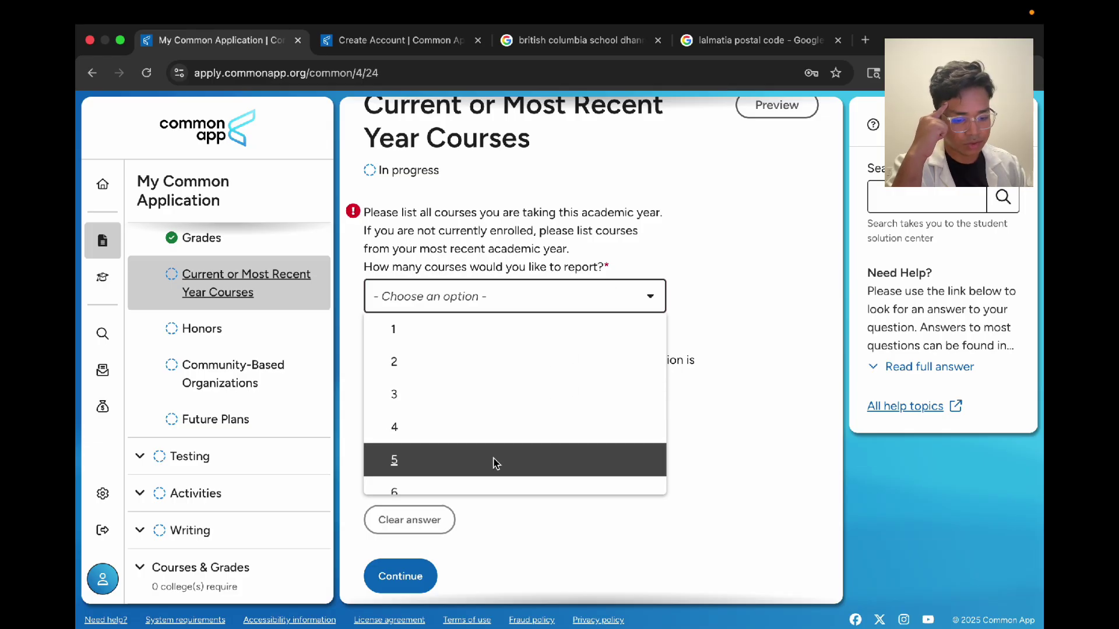
scroll(486, 479, "down", 2)
left_click(479, 475)
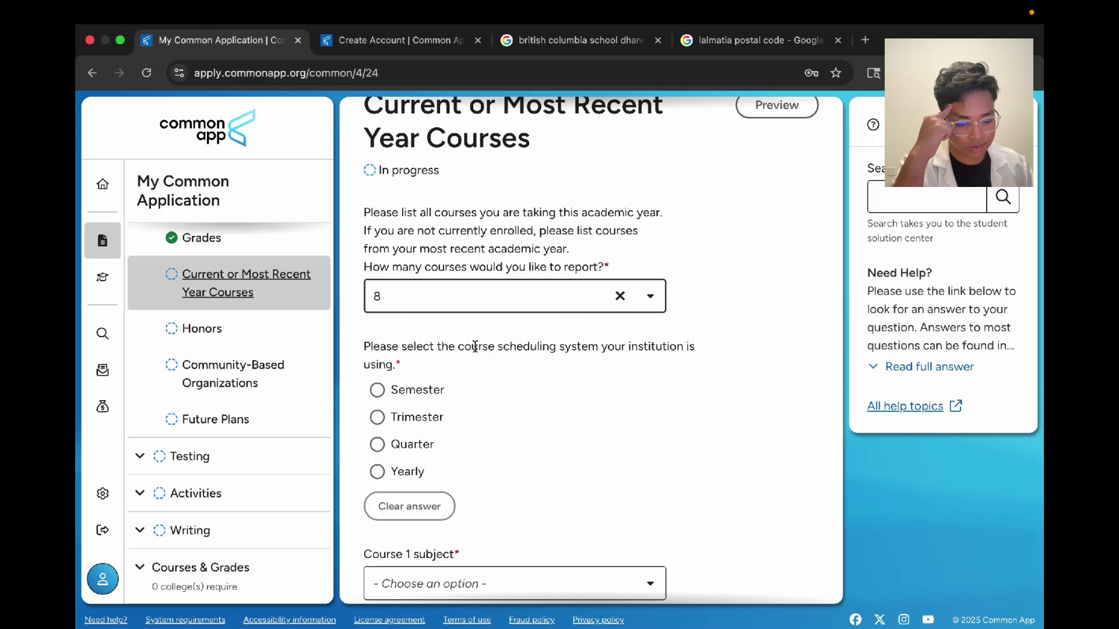
scroll(475, 345, "down", 2)
left_click(411, 369)
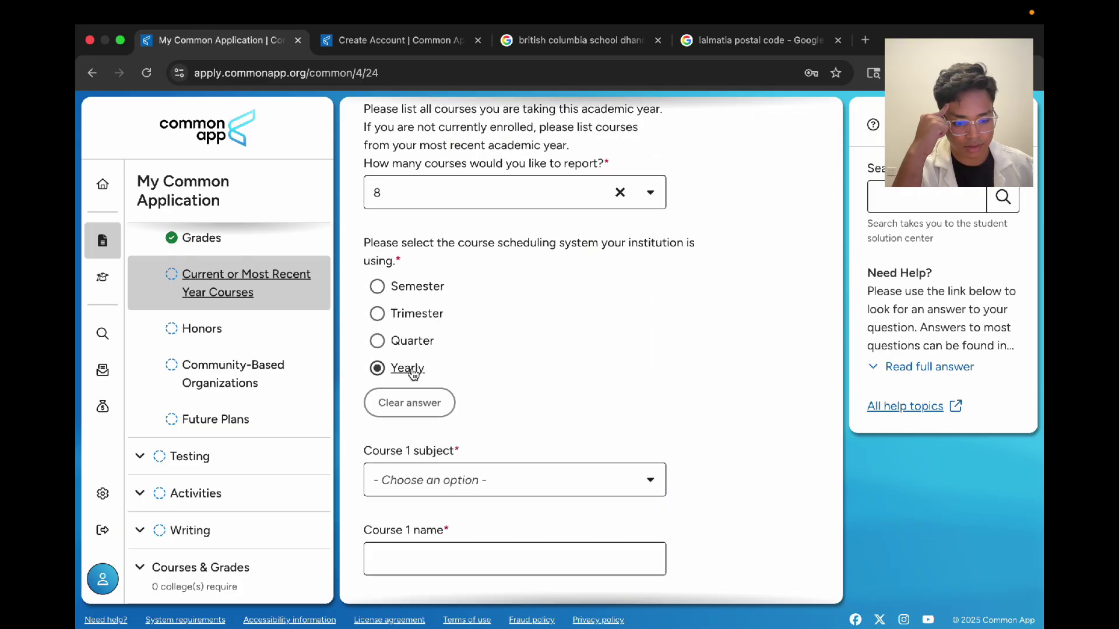
Step: Set the subject of Courses 1, 2 and 3 to Physics
scroll(592, 330, "down", 5)
scroll(559, 286, "up", 1)
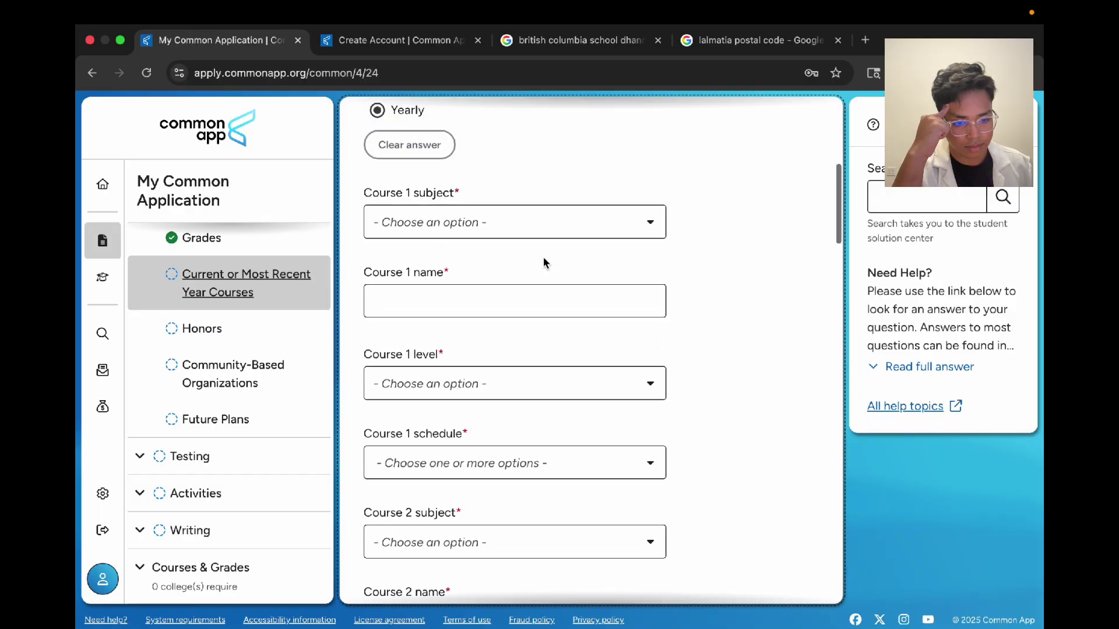
left_click(455, 233)
scroll(464, 390, "down", 5)
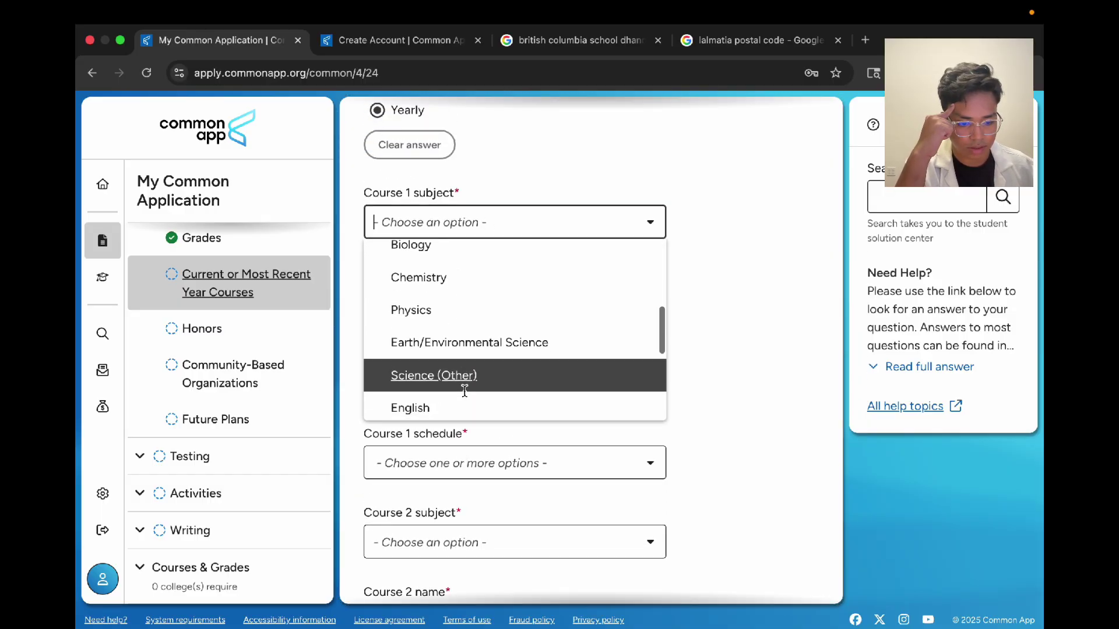
scroll(460, 373, "up", 1)
left_click(452, 328)
scroll(452, 329, "down", 4)
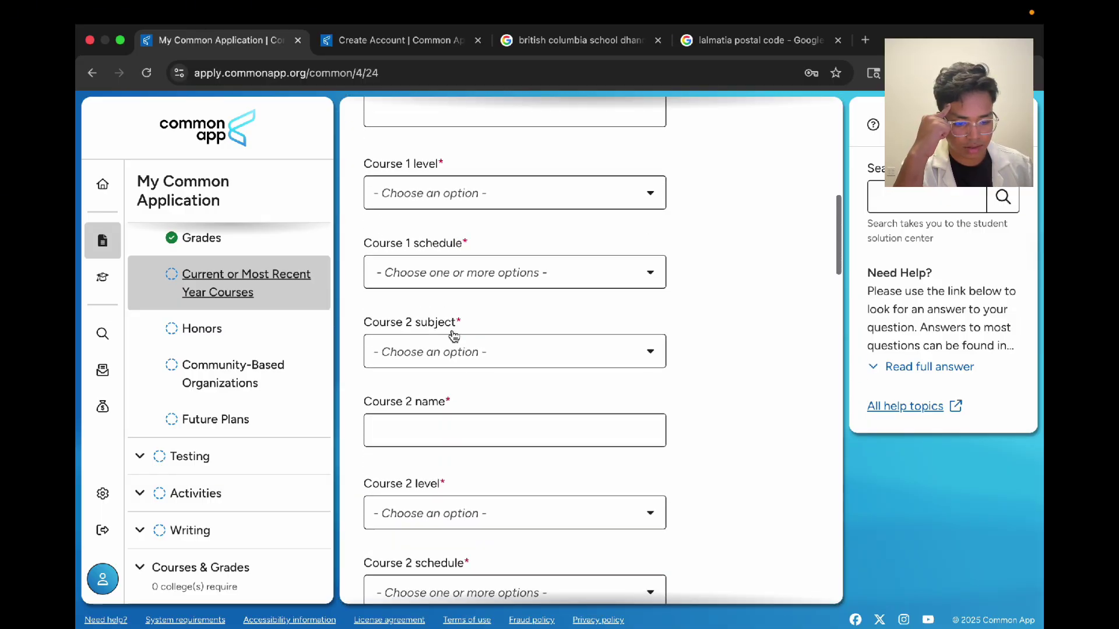
left_click(453, 336)
scroll(451, 484, "down", 3)
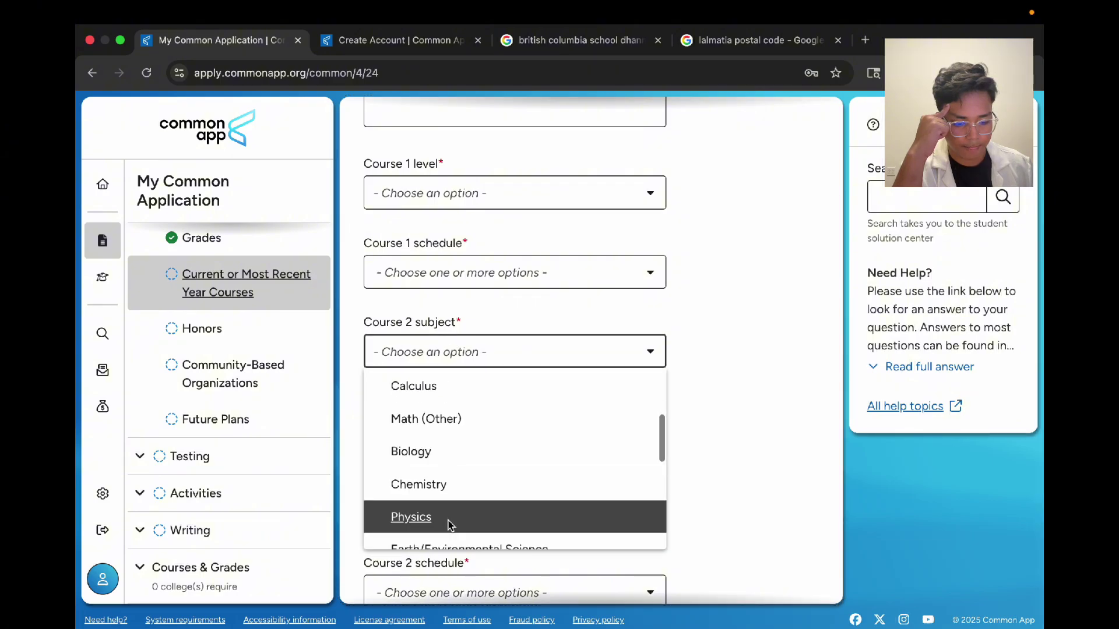
left_click(449, 519)
scroll(449, 524, "down", 4)
left_click(456, 452)
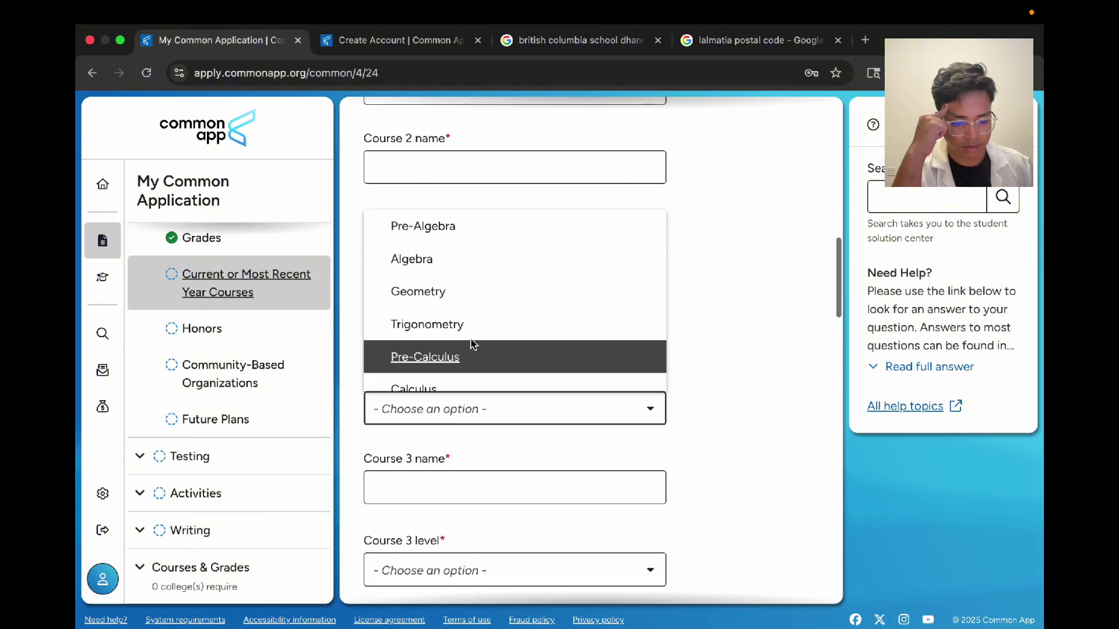
scroll(473, 344, "down", 3)
left_click(477, 320)
scroll(477, 321, "up", 5)
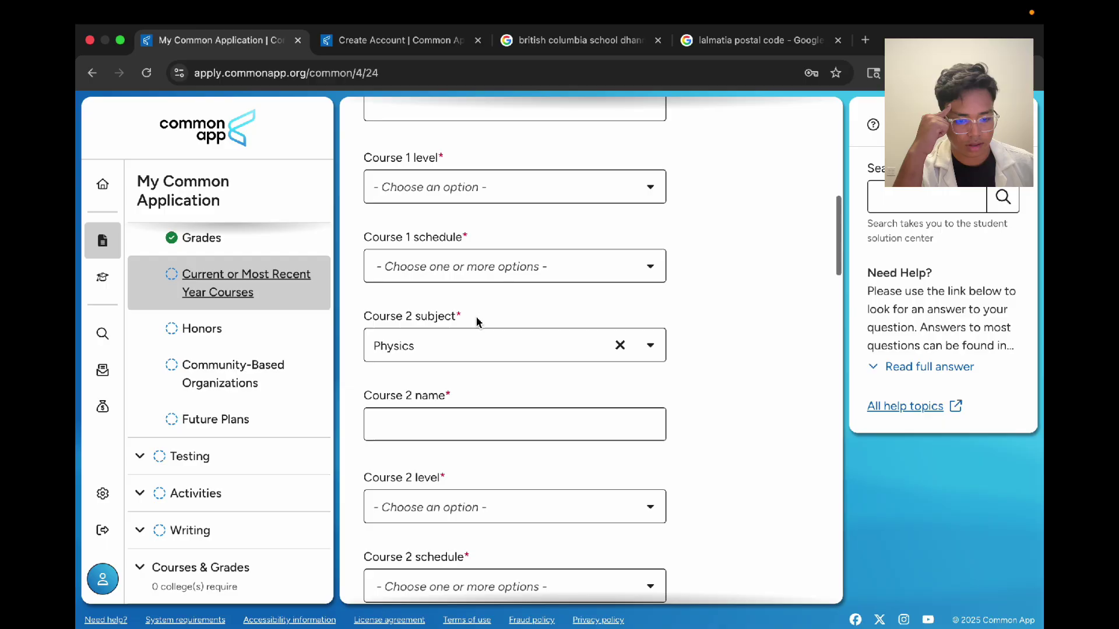
Step: Make Course 1 a Full Year course at AS/A-level
left_click(450, 267)
left_click(472, 300)
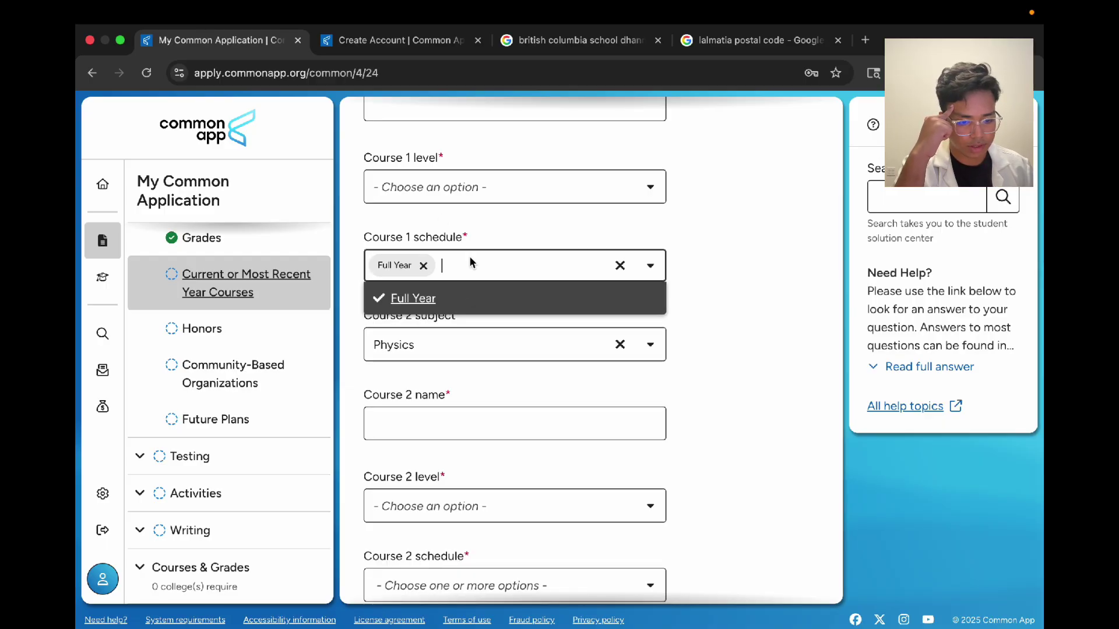
left_click(464, 198)
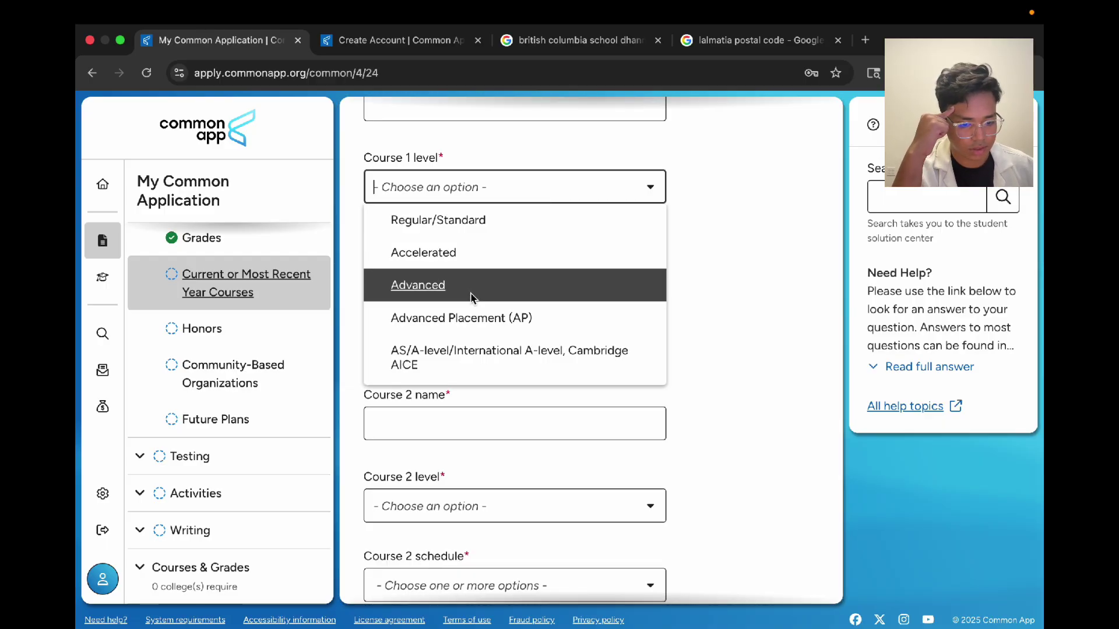
scroll(471, 298, "down", 2)
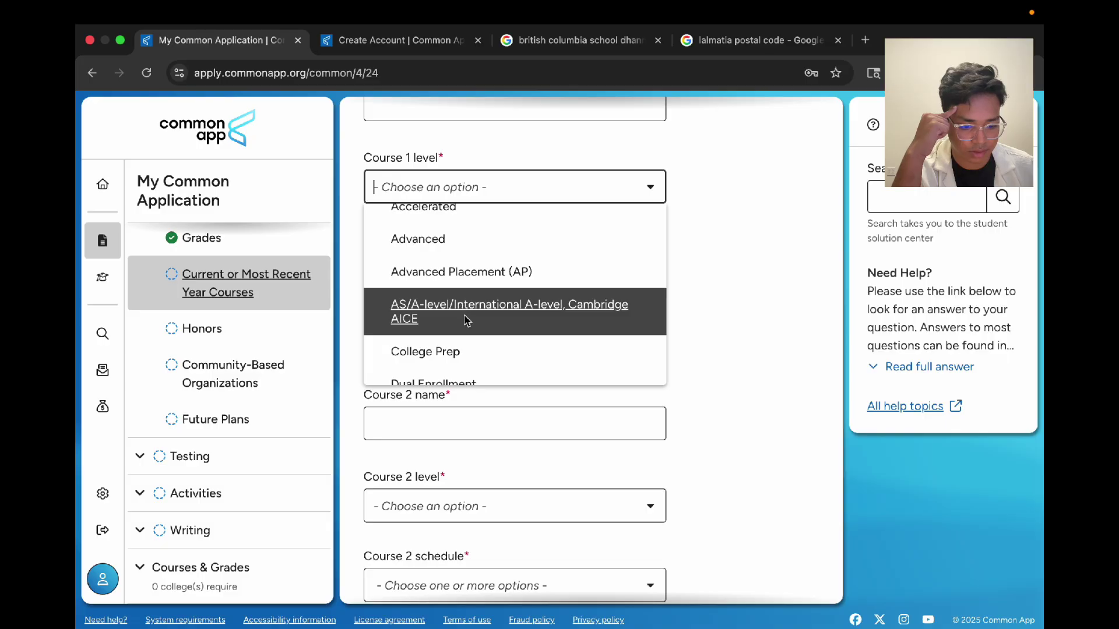
left_click(467, 319)
Step: Name Course 2 'Physics Unit 4 IAL Edexcel'
left_click(545, 428)
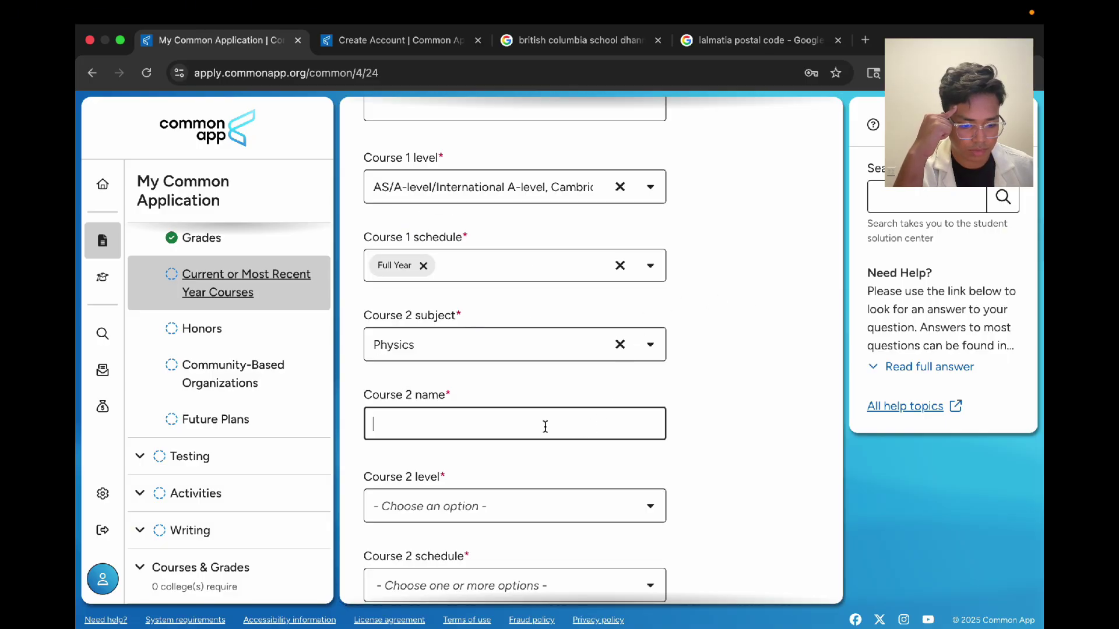
type("Physuc")
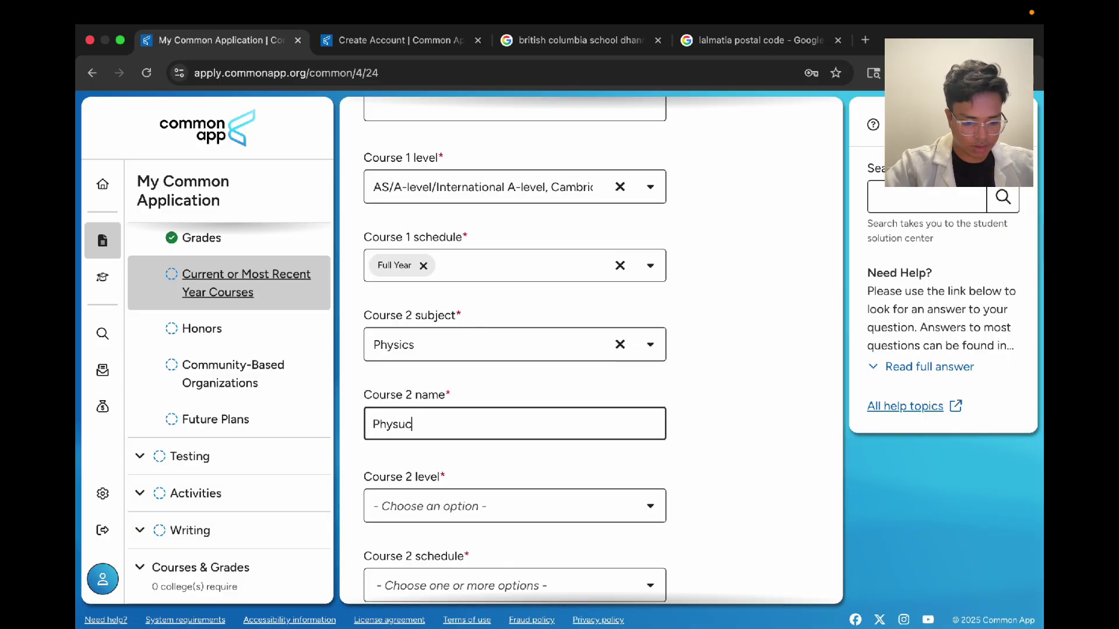
key("BackSpace")
key("BackSpace")
type("ics Uni")
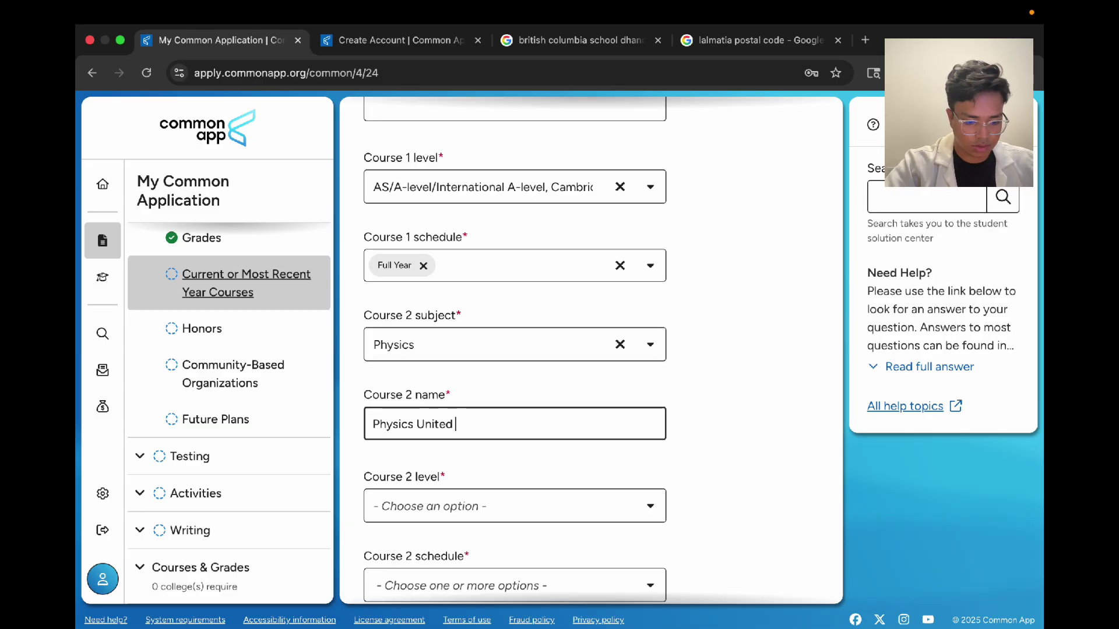
type("ted")
key("BackSpace")
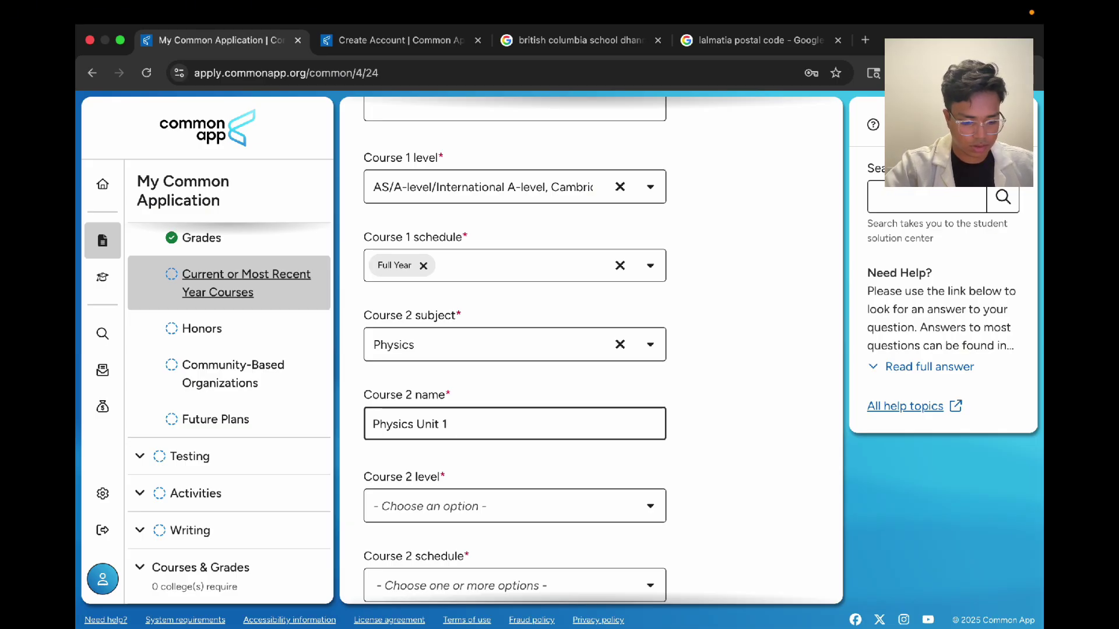
key("BackSpace")
type("4 IAL Edexcel")
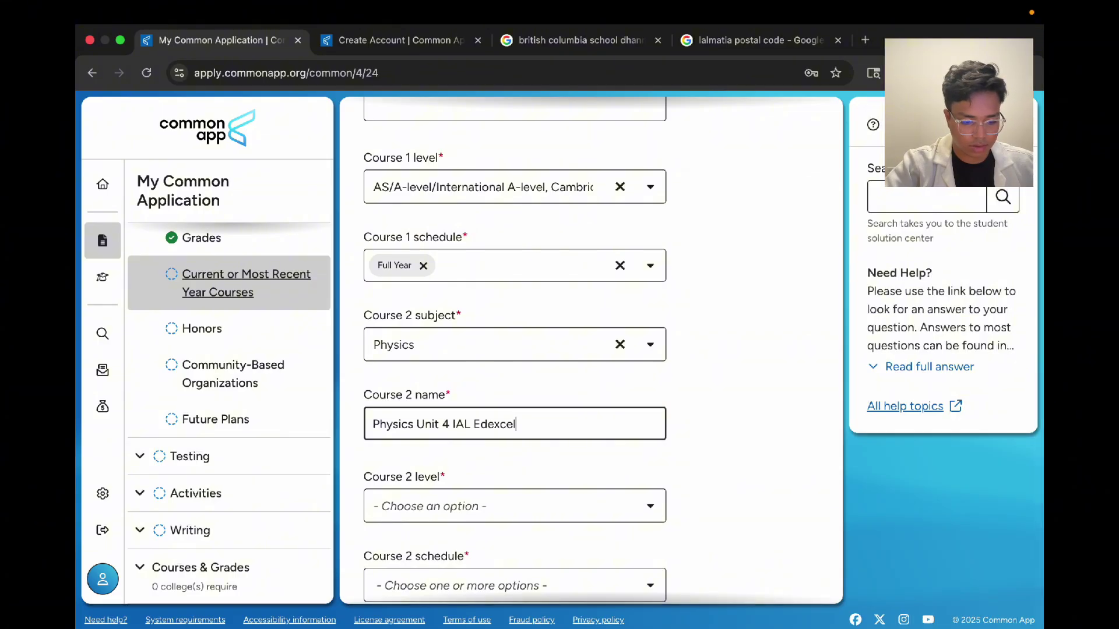
scroll(704, 421, "down", 3)
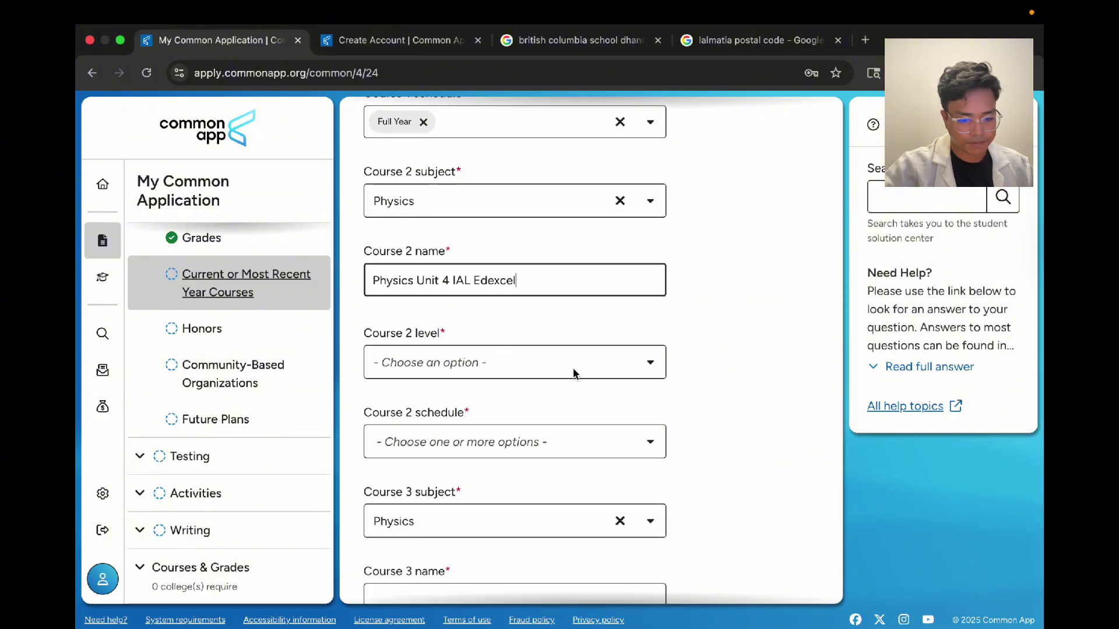
Step: Google 'physics unit 4 edexcel code' and copy the exam code WPH14/01
left_click(758, 39)
left_click(735, 72)
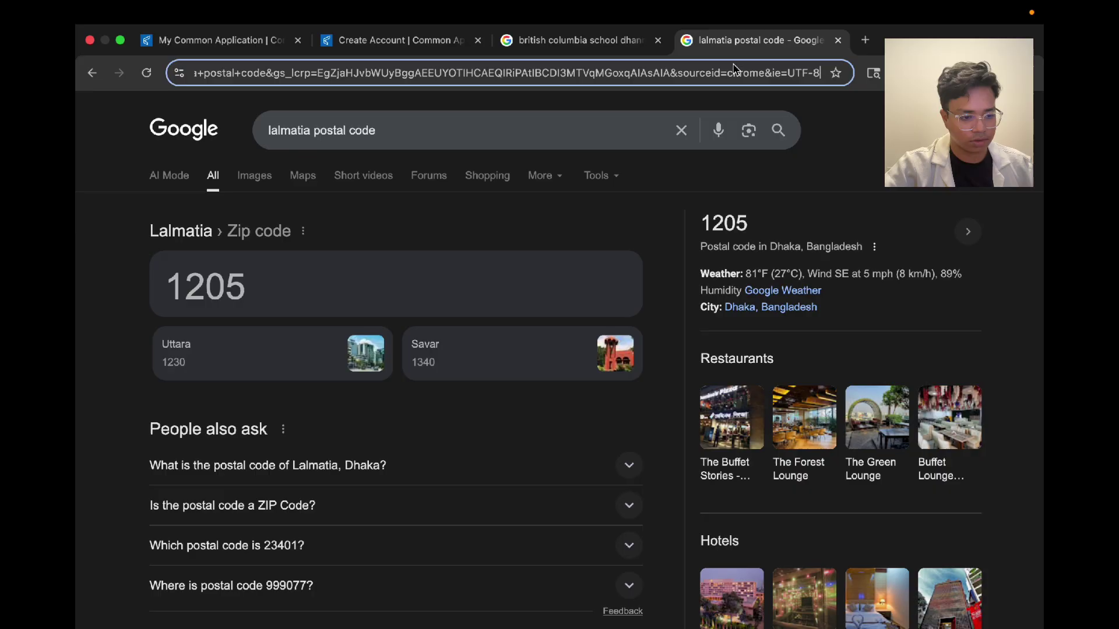
type("phy")
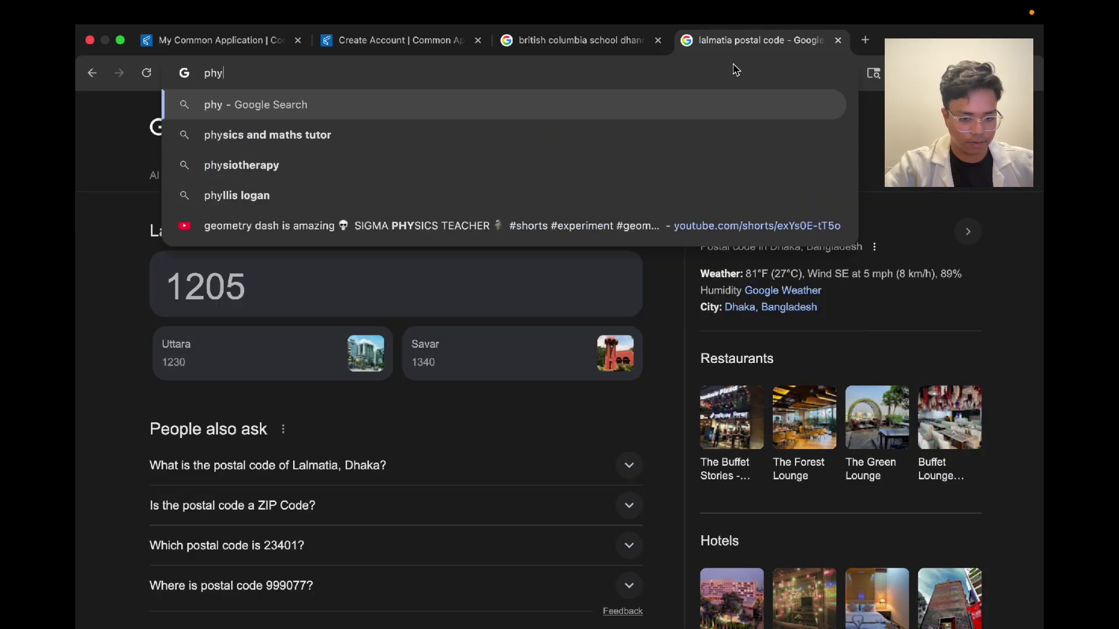
type("sics unit 4")
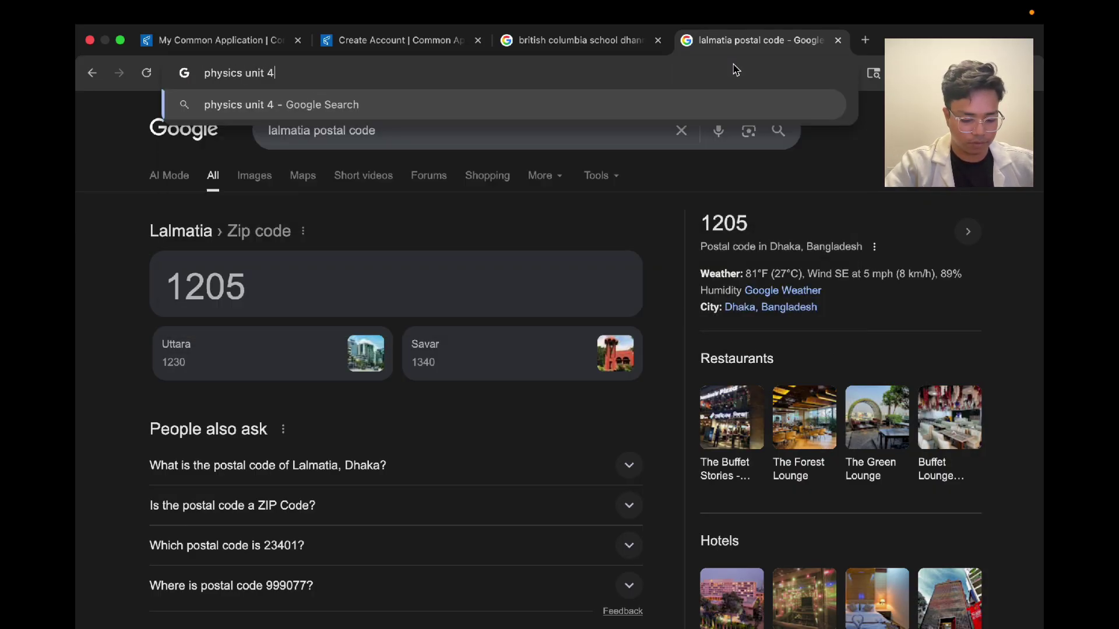
type(" edexcel code")
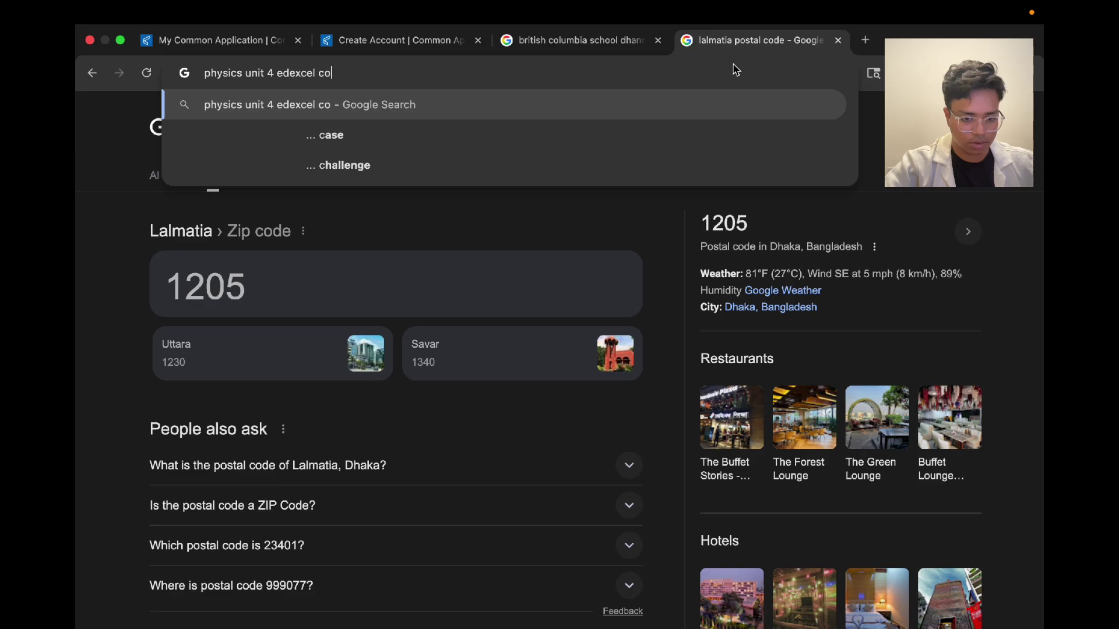
key("Return")
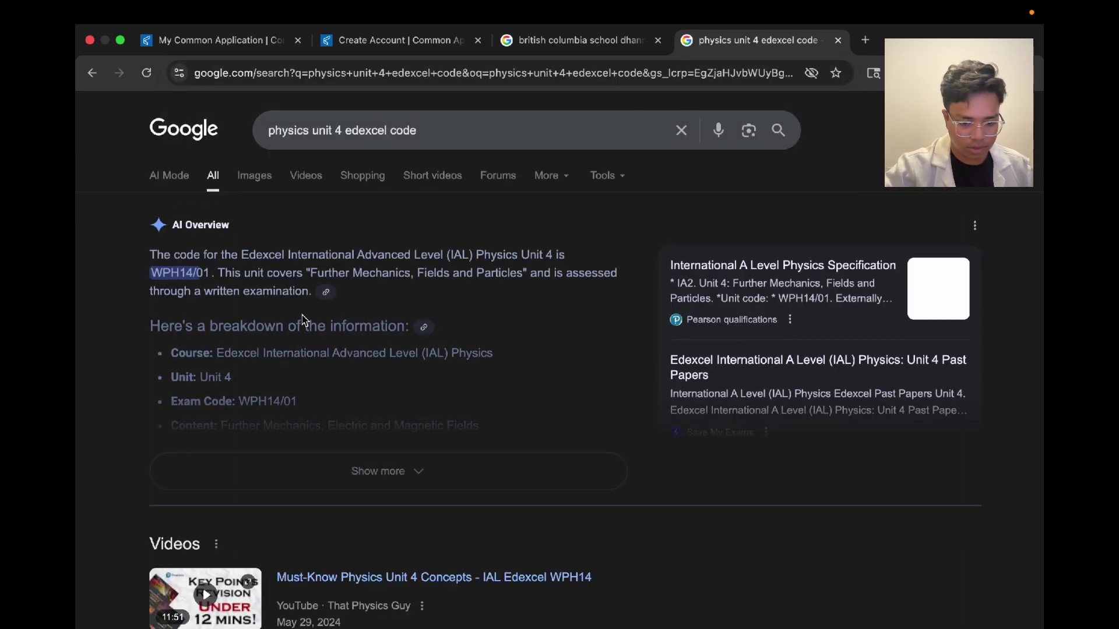
left_click_drag(150, 274, 208, 276)
key("super+c")
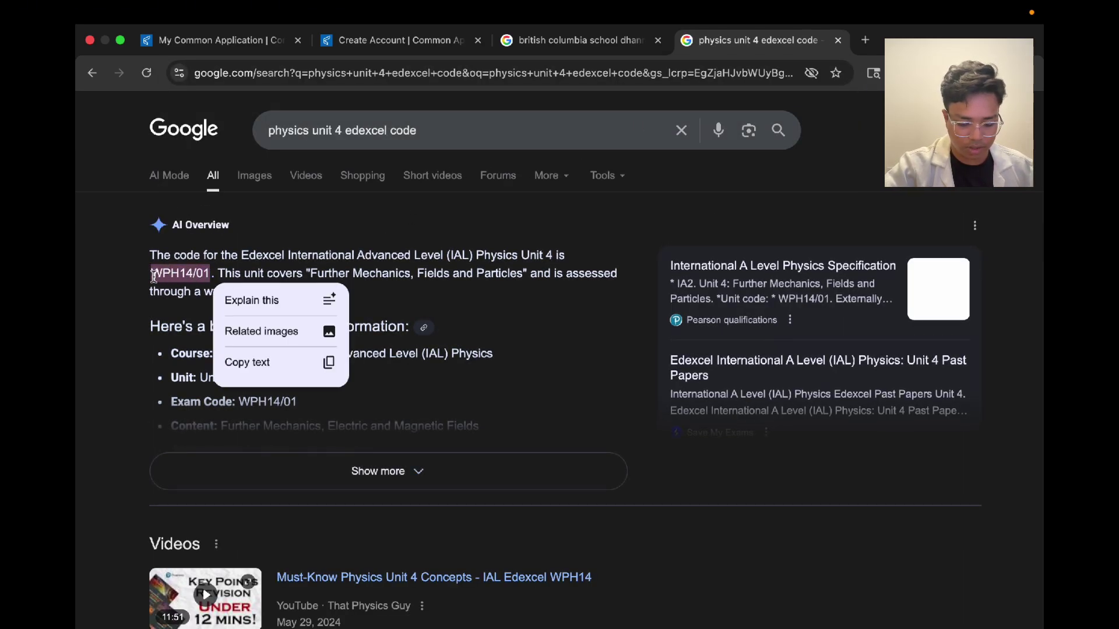
left_click(269, 47)
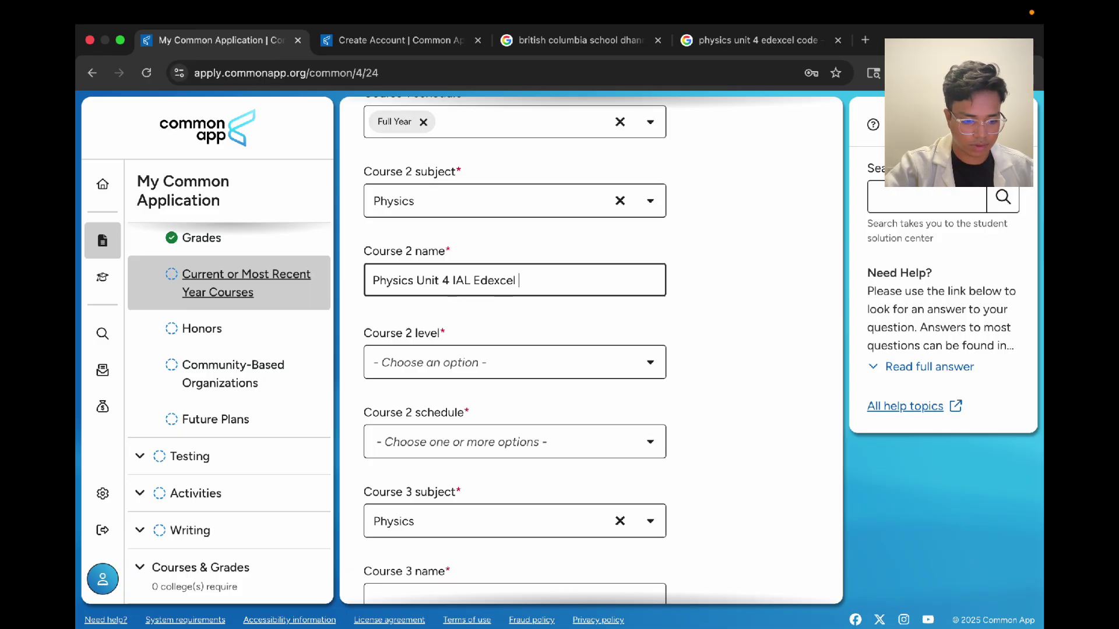
key("super+v")
key("super+a")
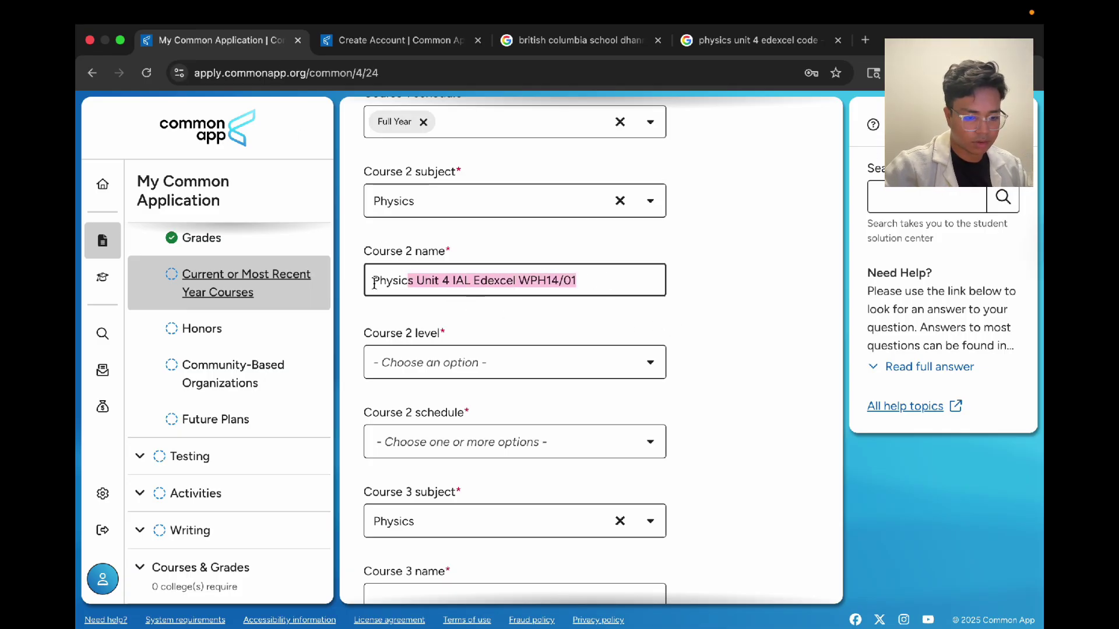
scroll(463, 444, "down", 3)
left_click(475, 463)
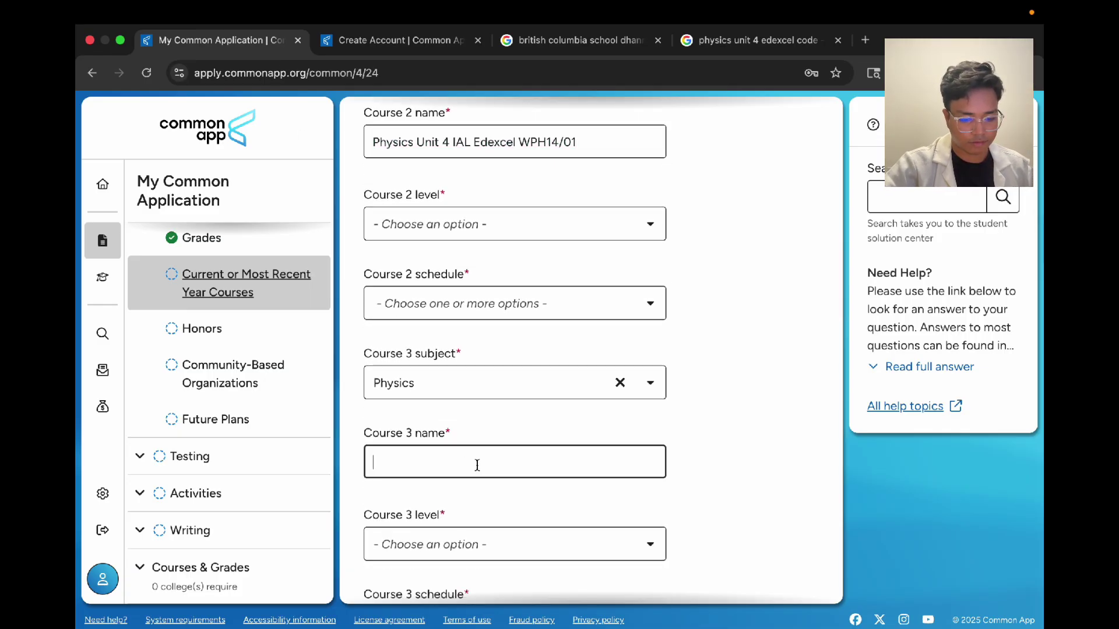
scroll(474, 461, "down", 6)
scroll(491, 476, "down", 7)
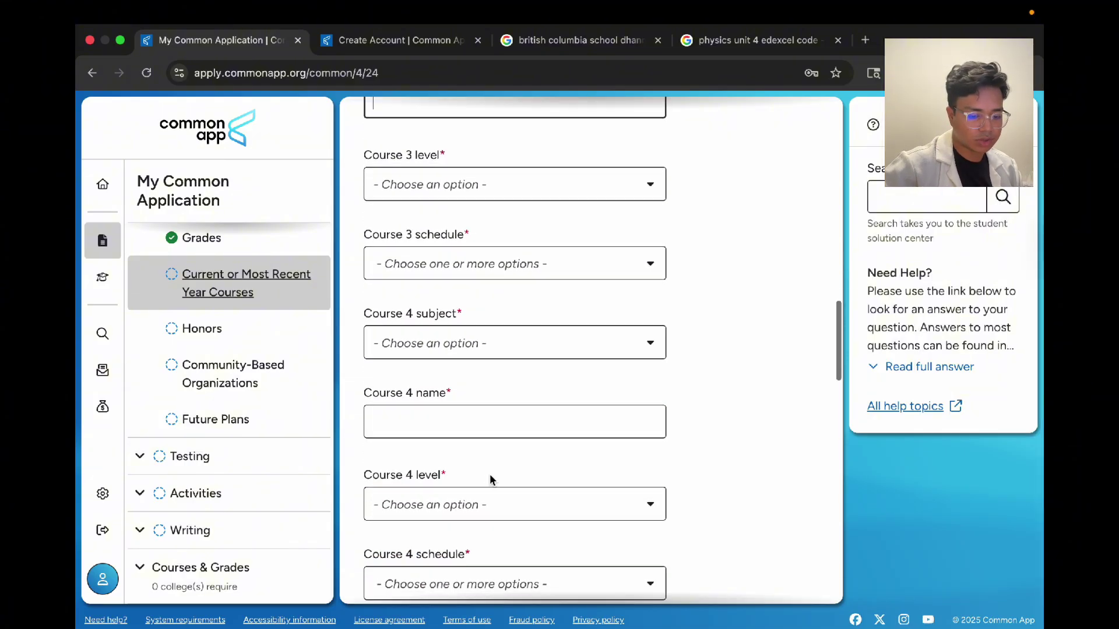
scroll(490, 474, "up", 20)
scroll(490, 473, "up", 3)
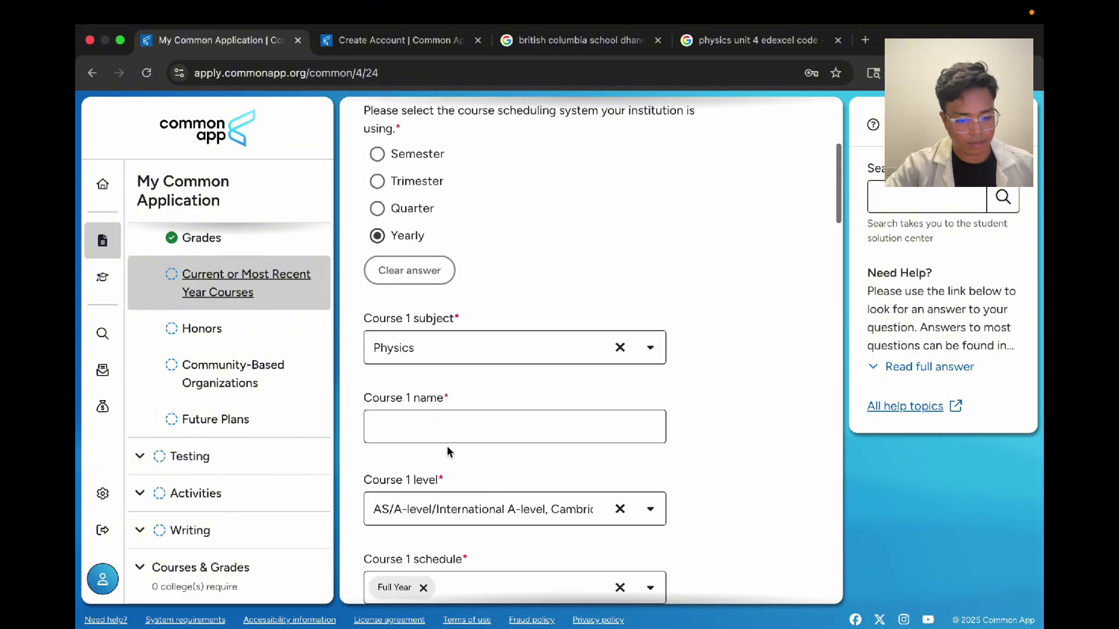
scroll(587, 304, "down", 12)
scroll(583, 314, "down", 20)
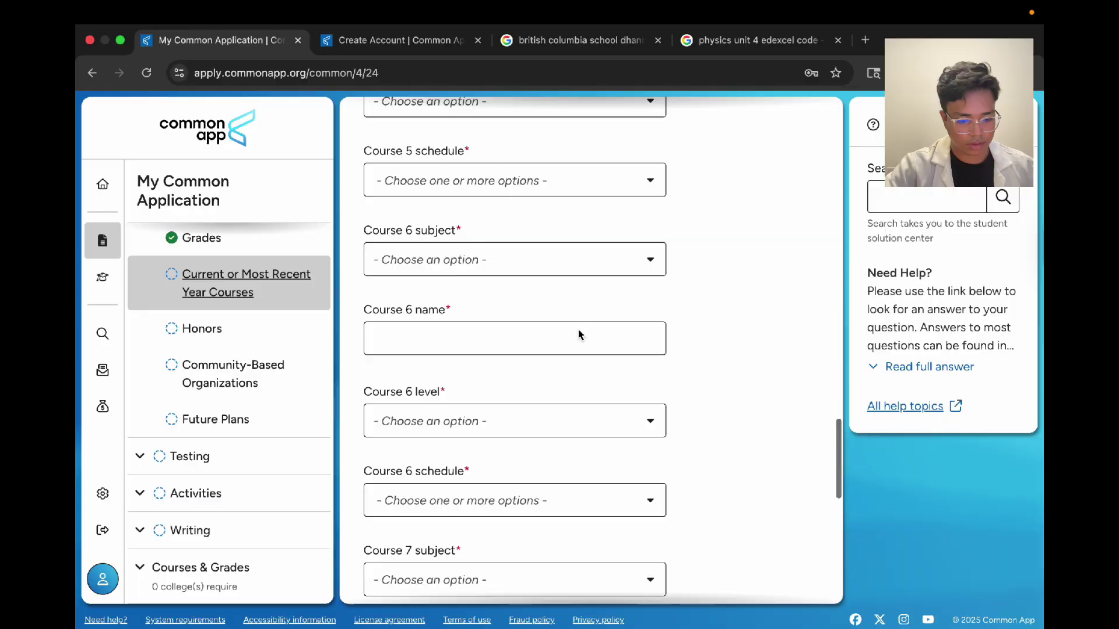
Step: Go to the Honors section and answer Yes to reporting academic honors
left_click(385, 571)
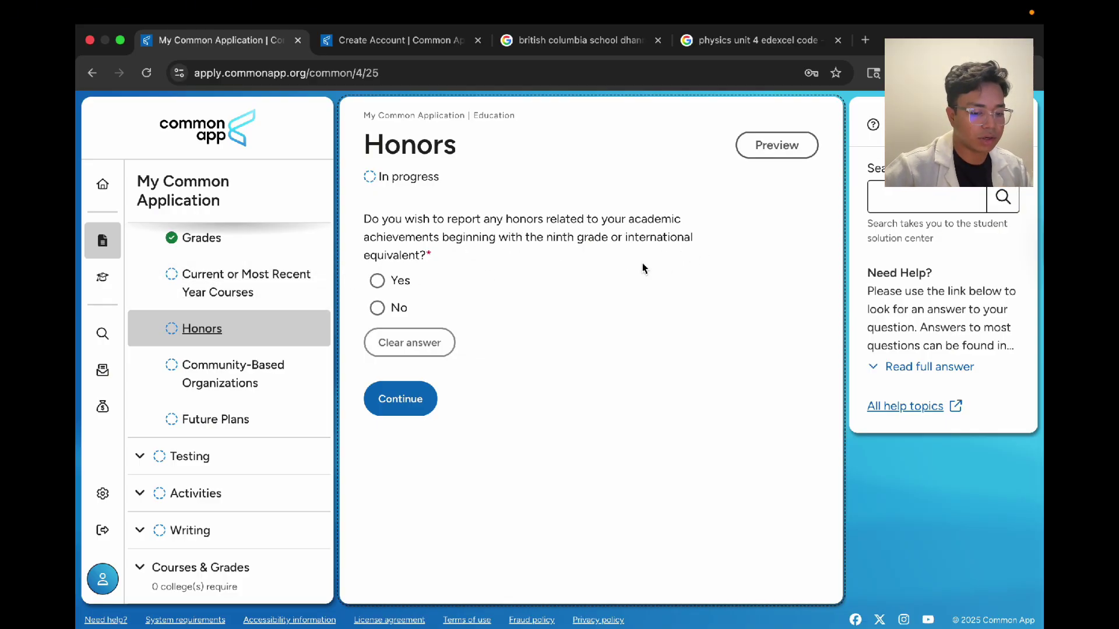
left_click(385, 288)
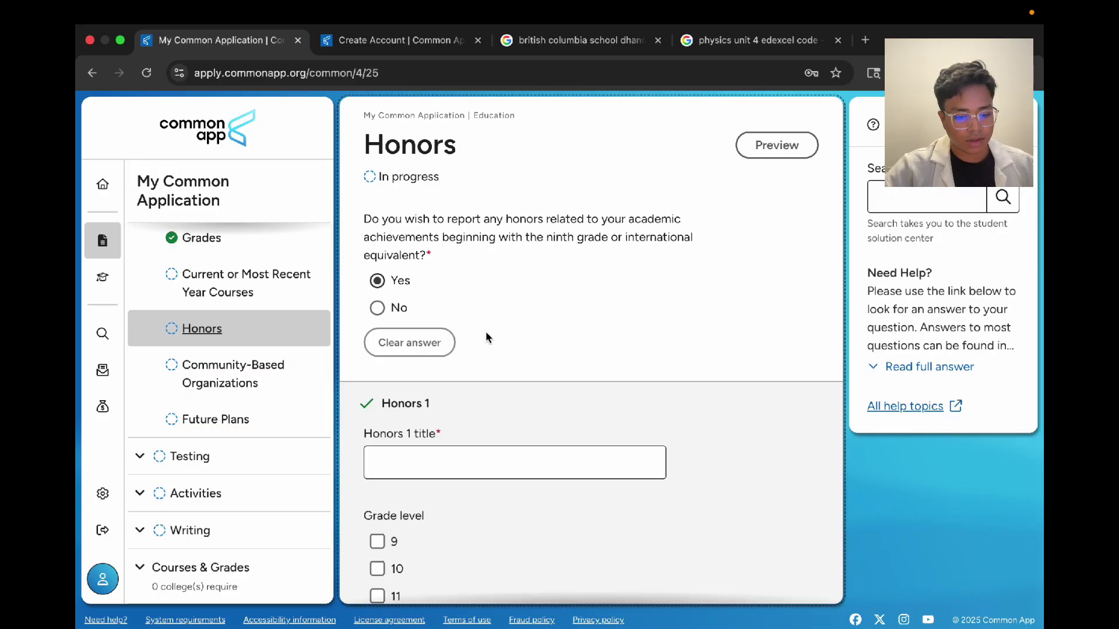
left_click(383, 313)
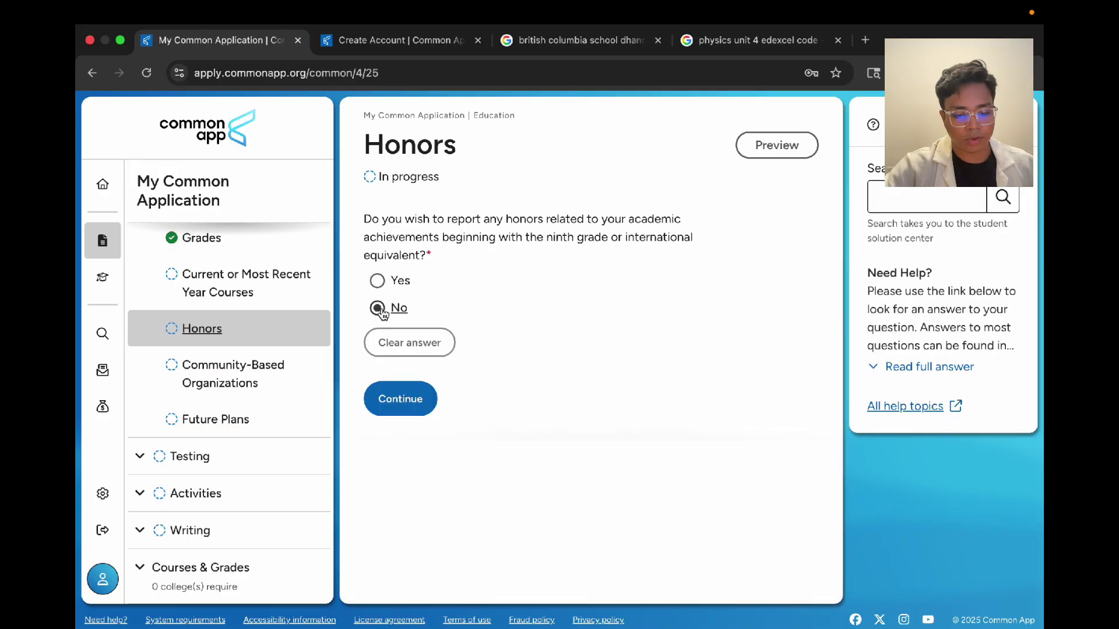
left_click(376, 280)
scroll(520, 318, "down", 3)
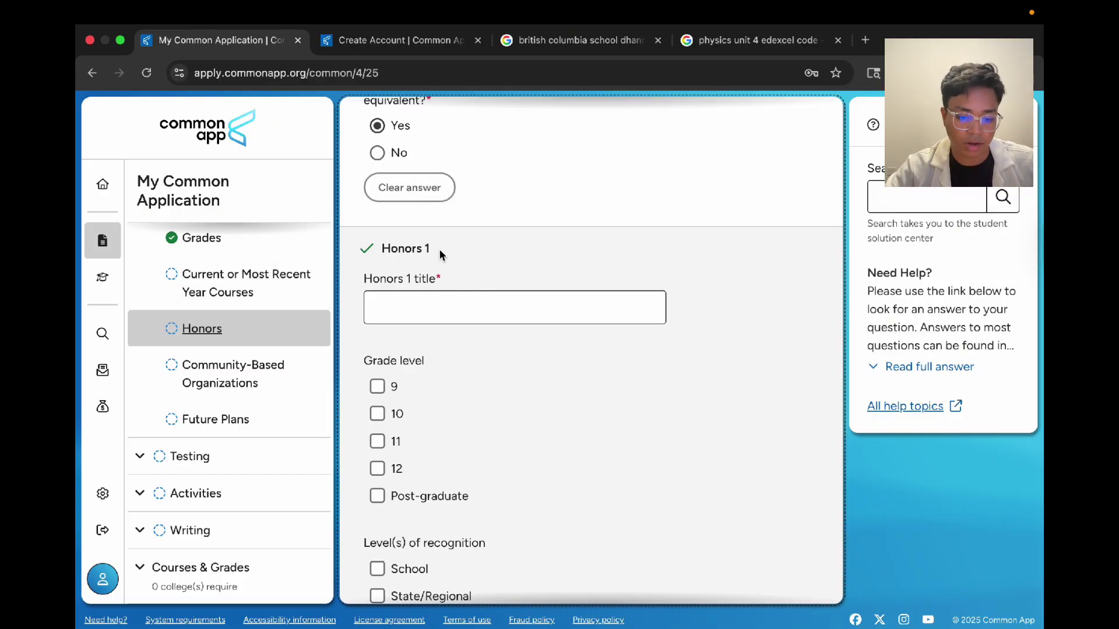
Step: Enter the Science fair 202… honor for grades 9 and 11 with State/Regional and School recognition
left_click(453, 313)
type("Science")
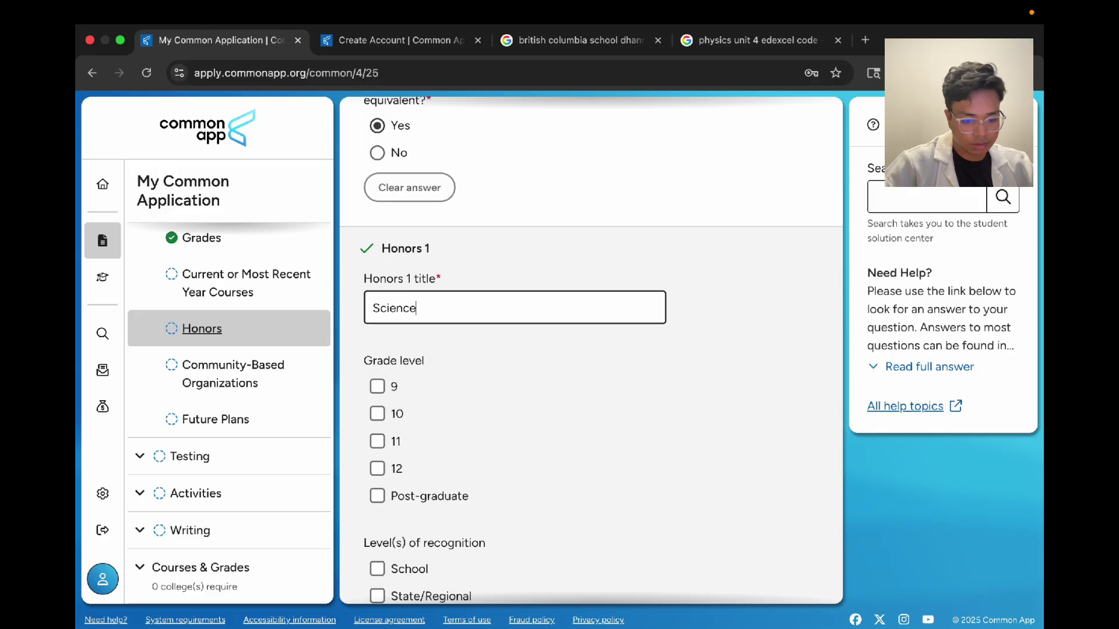
type(" fair 20")
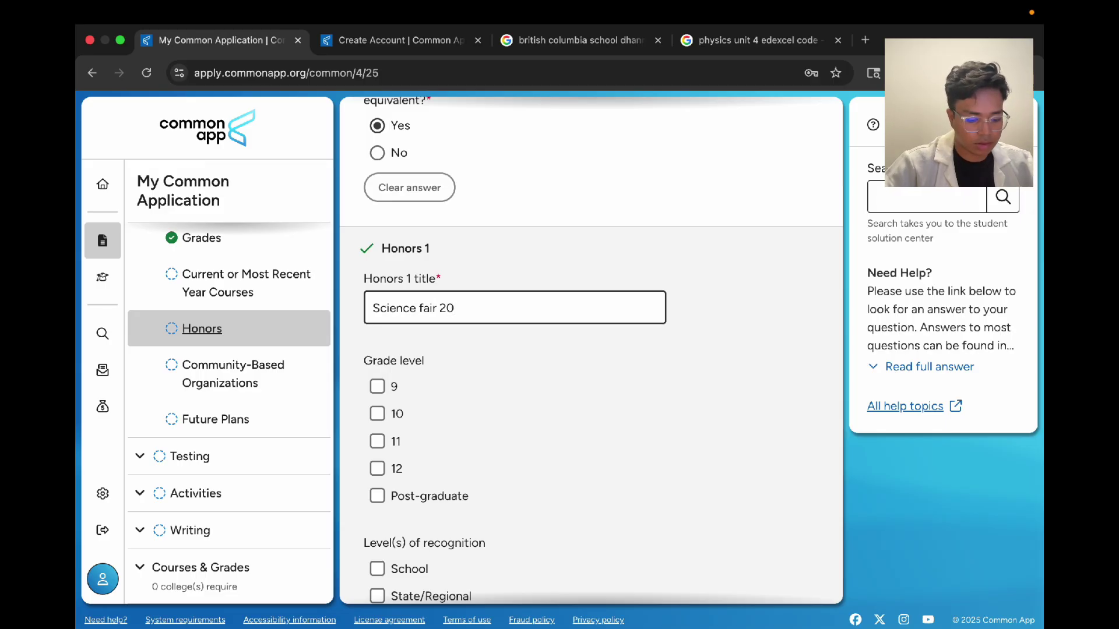
type("21")
scroll(388, 346, "down", 1)
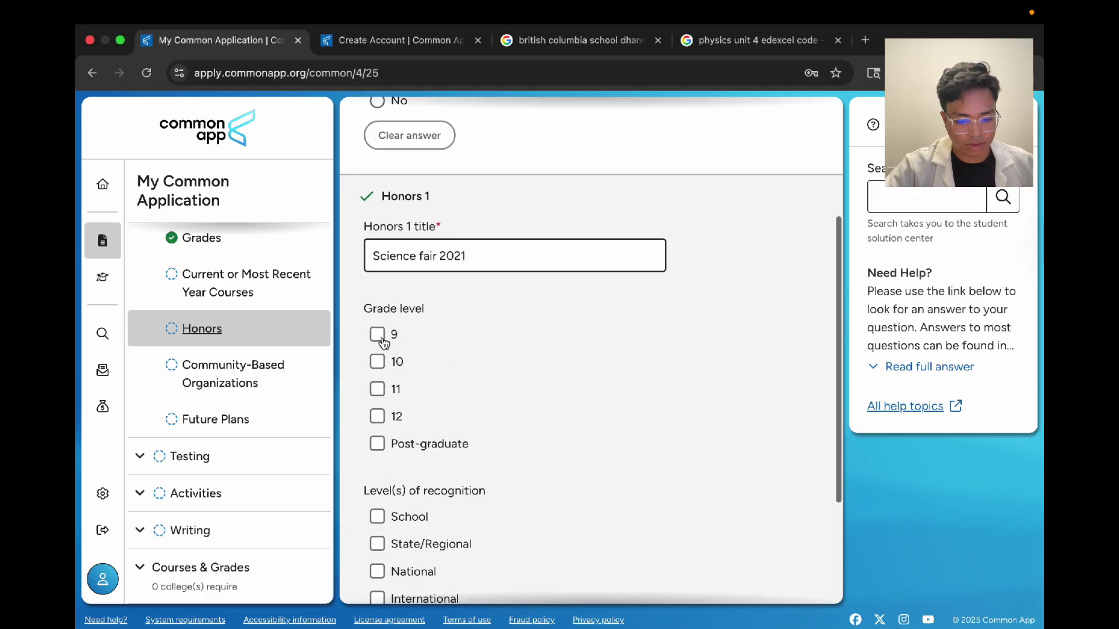
left_click(377, 331)
scroll(425, 379, "down", 3)
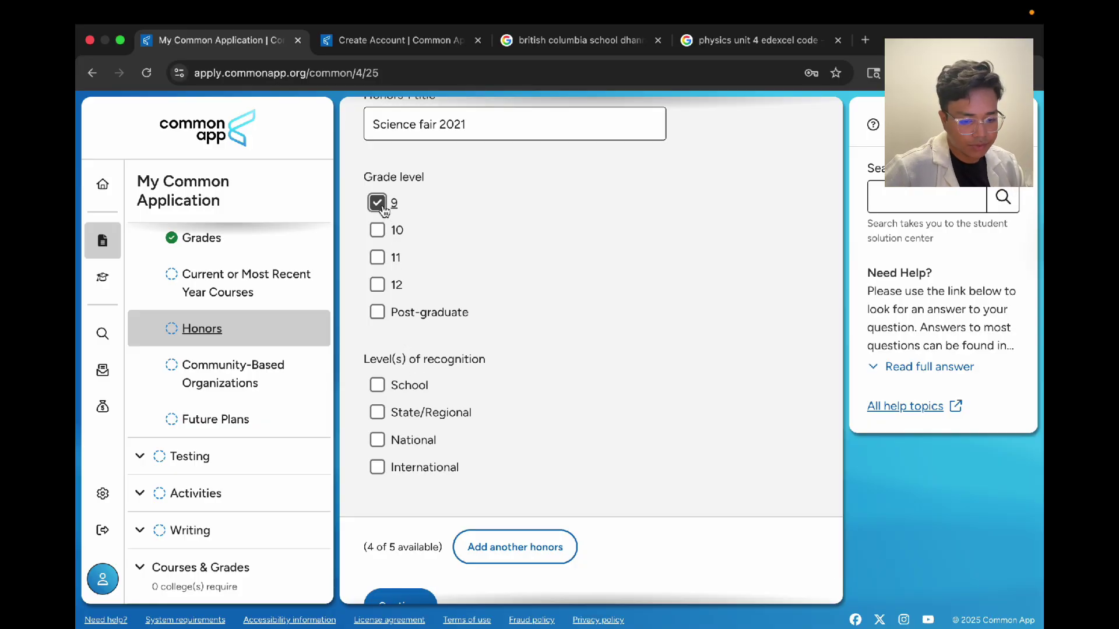
left_click(379, 259)
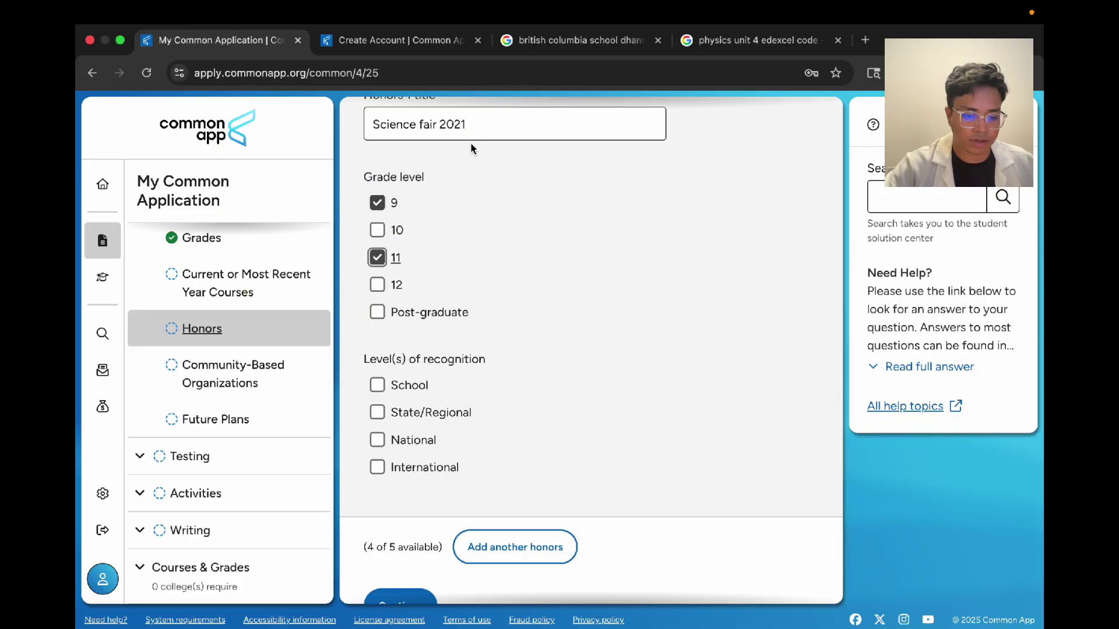
scroll(470, 146, "down", 1)
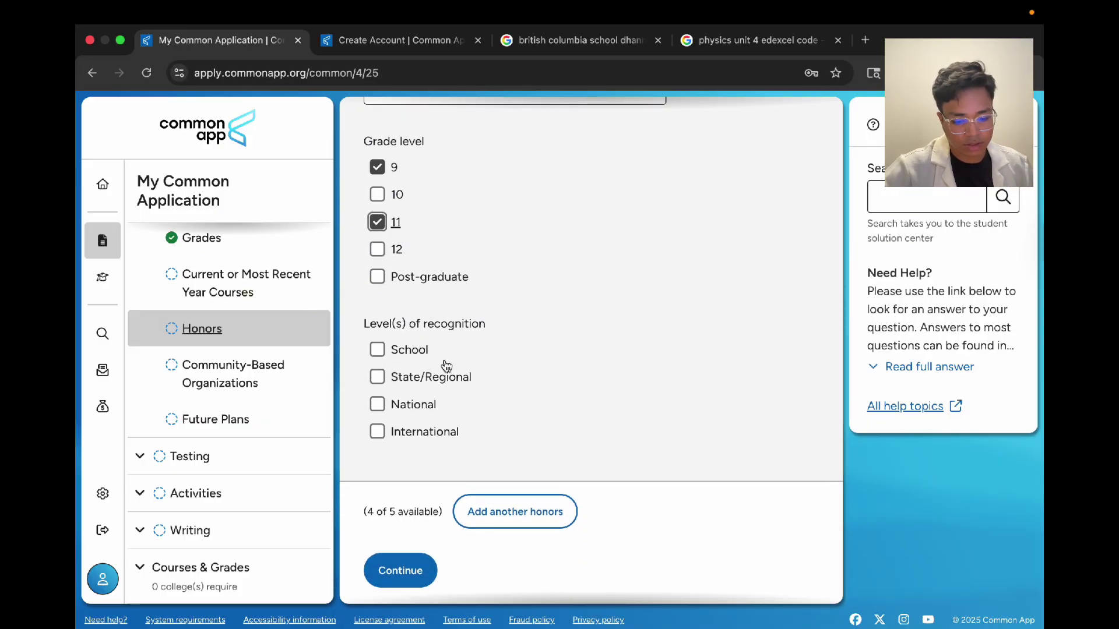
left_click(378, 379)
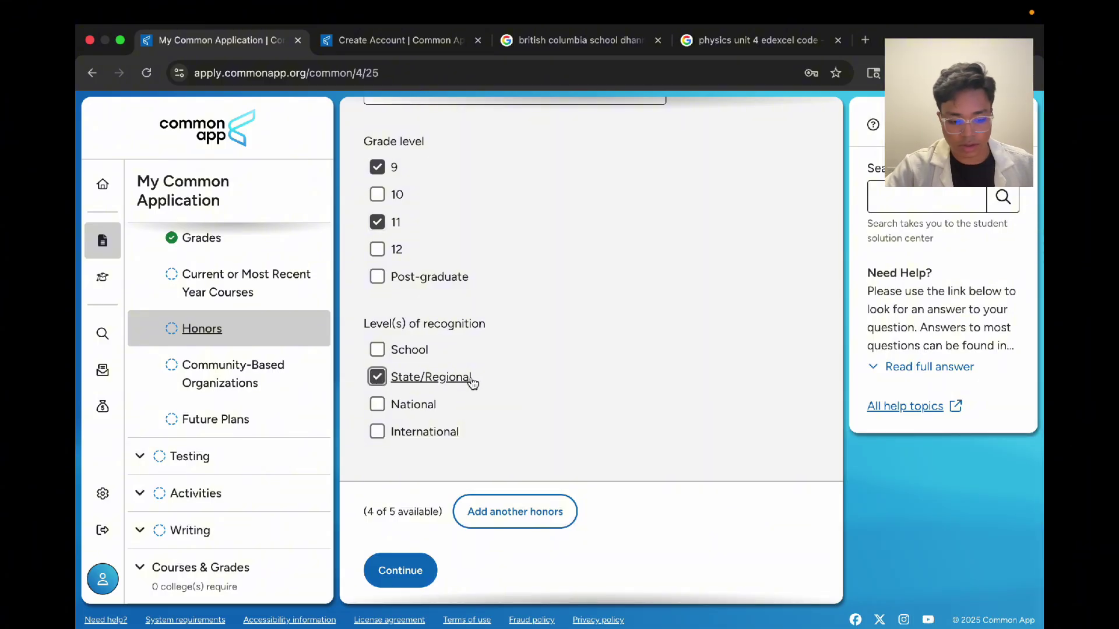
left_click(378, 350)
scroll(592, 330, "down", 1)
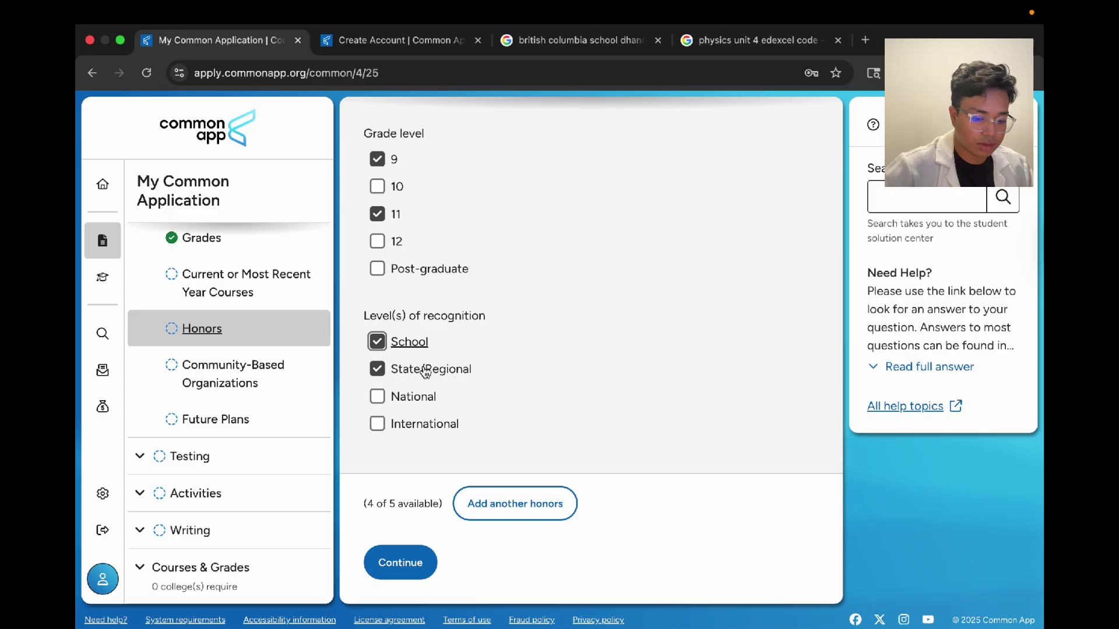
Step: Add honors entries until five are listed
left_click(506, 501)
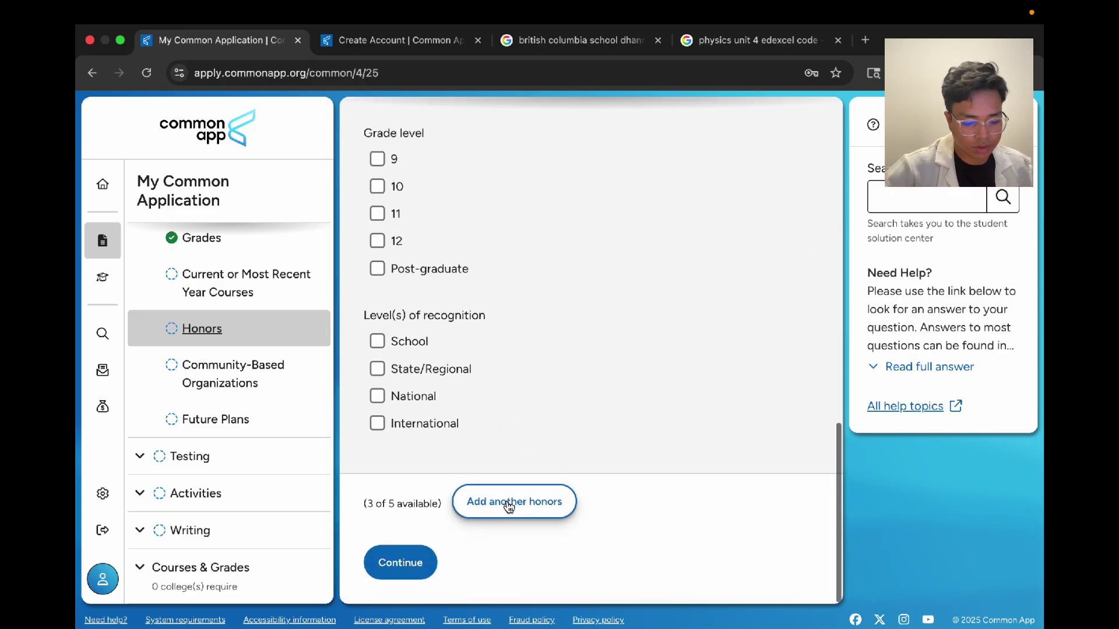
left_click(509, 504)
left_click(509, 504)
left_click(509, 504)
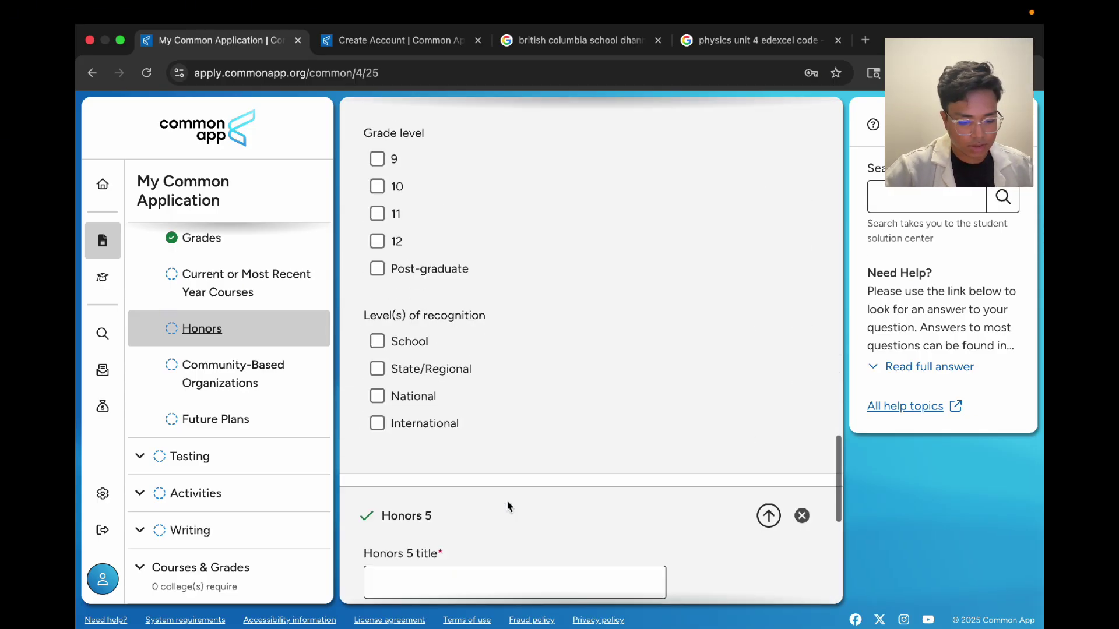
scroll(508, 506, "up", 20)
Step: Finish the Honors 2 debate title and mark grades 11 and 12 with School recognition
left_click(453, 277)
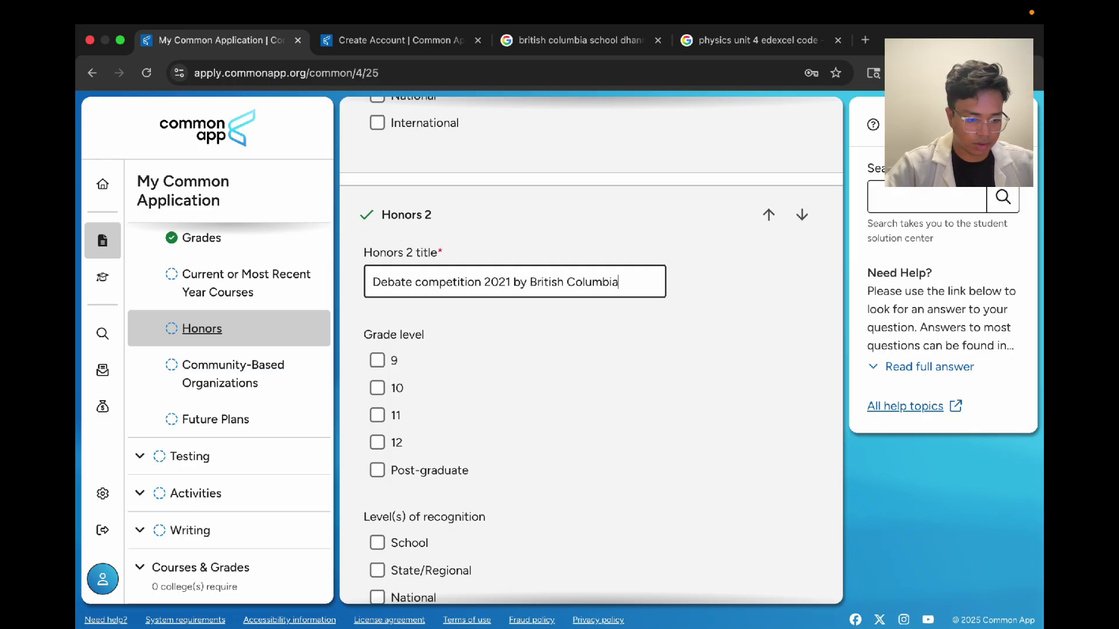
type("ol")
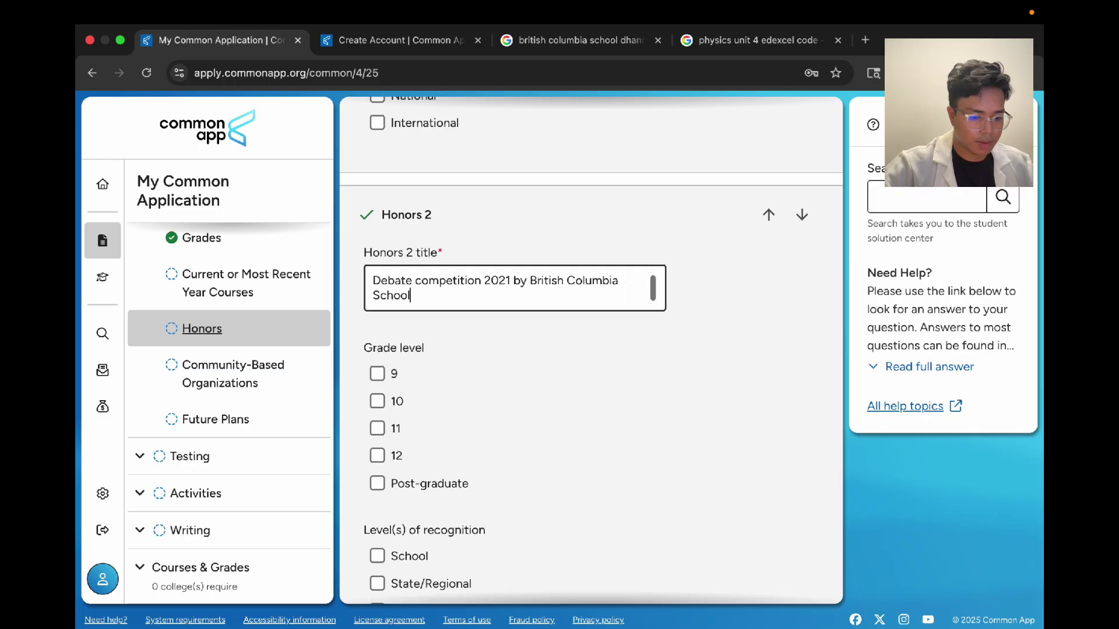
left_click(377, 428)
left_click(377, 456)
scroll(376, 466, "down", 4)
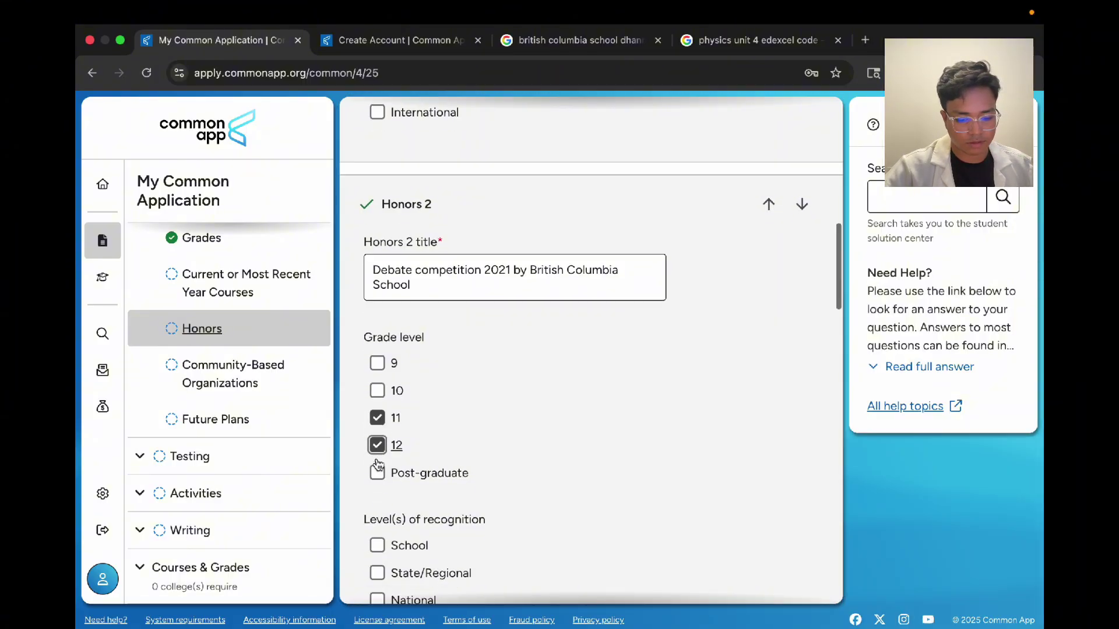
left_click(377, 366)
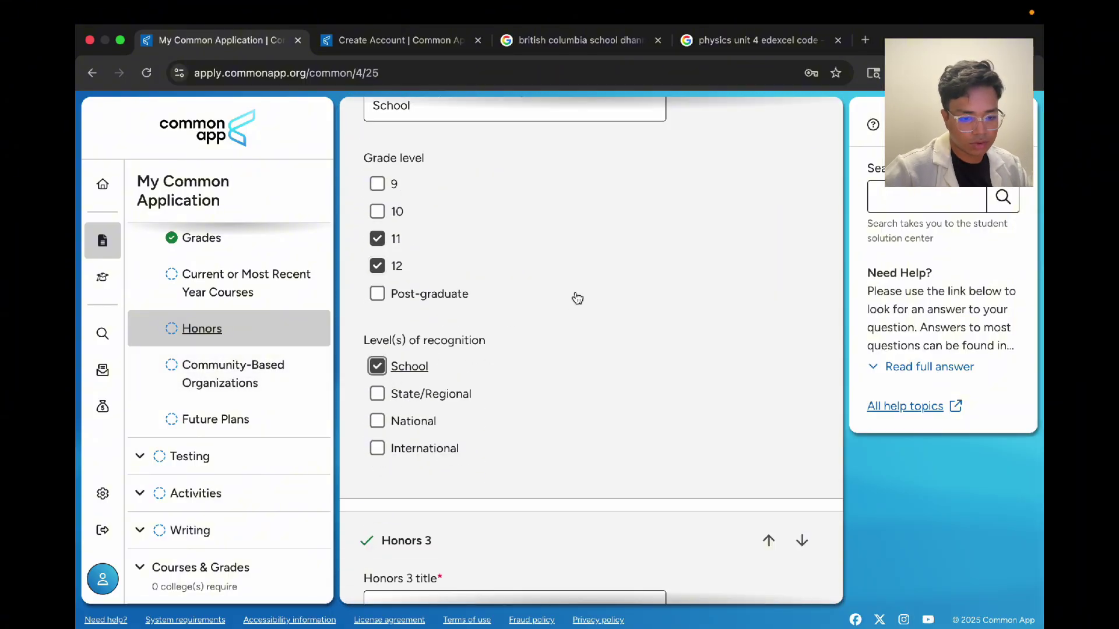
scroll(460, 344, "up", 5)
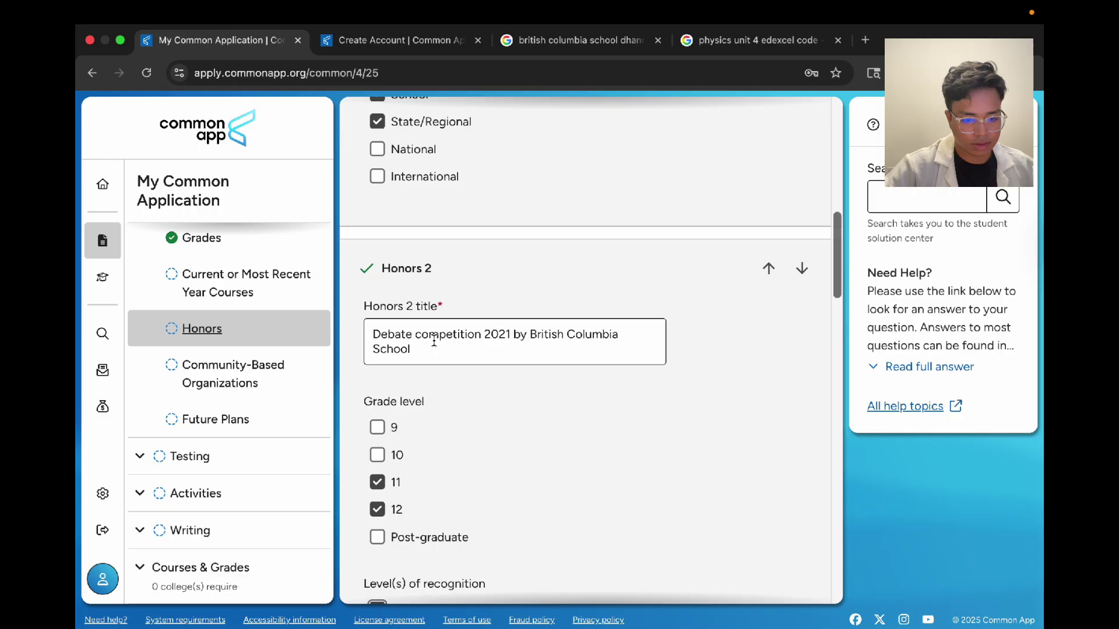
scroll(434, 342, "up", 9)
Step: Prefix Honors 1 with 'Winner', Honors 2 with 'Runner up', and remove 2021 from Honors 2
left_click(374, 195)
type("W")
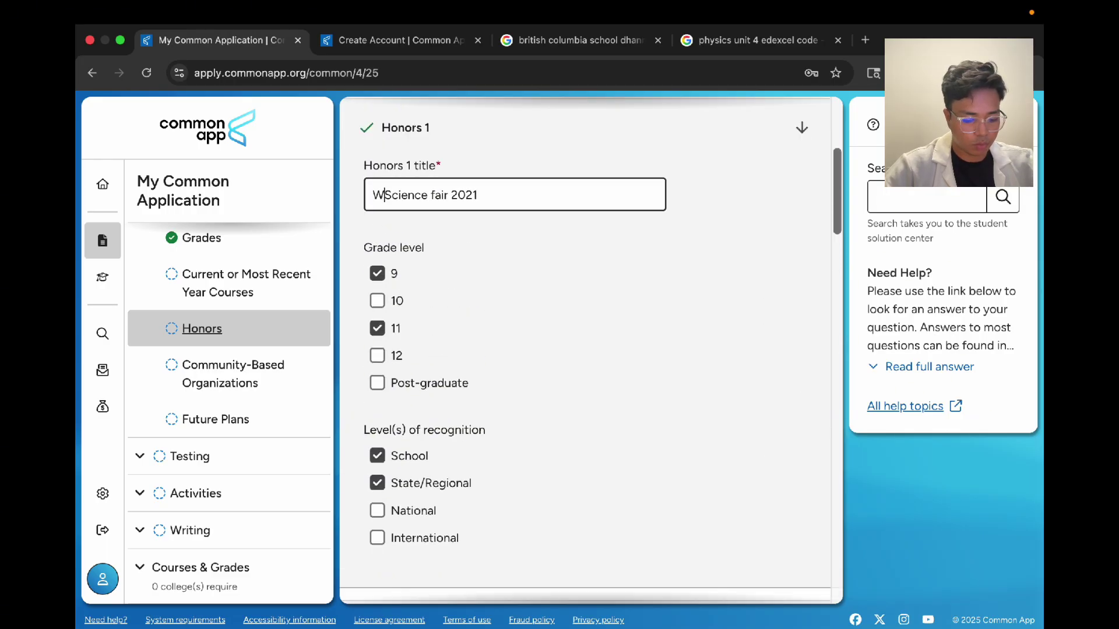
type("inner")
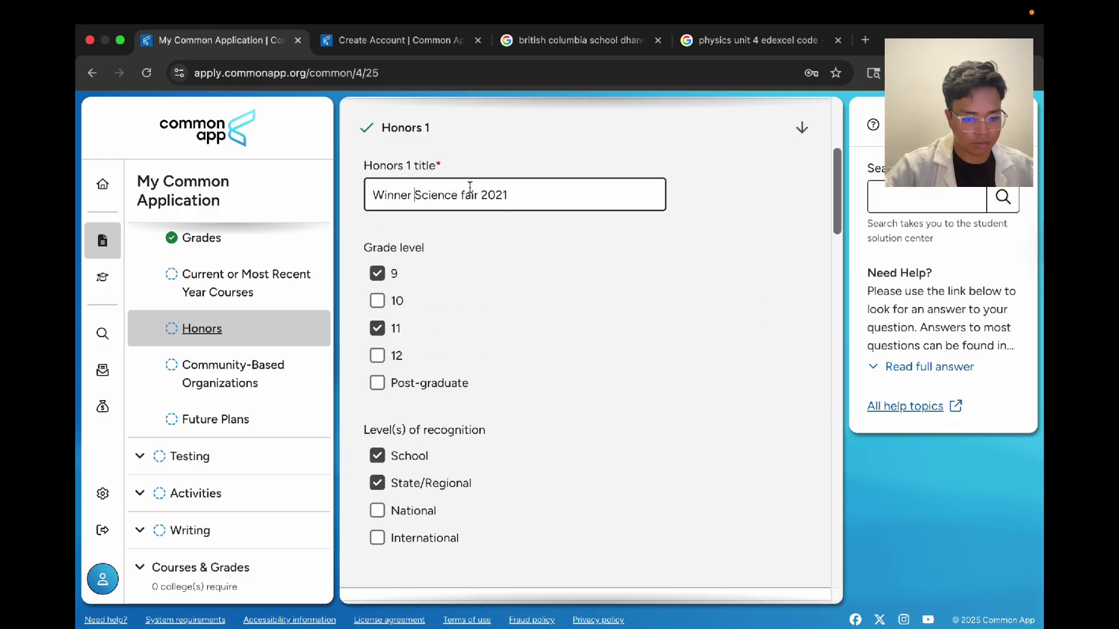
scroll(554, 302, "down", 7)
left_click(374, 354)
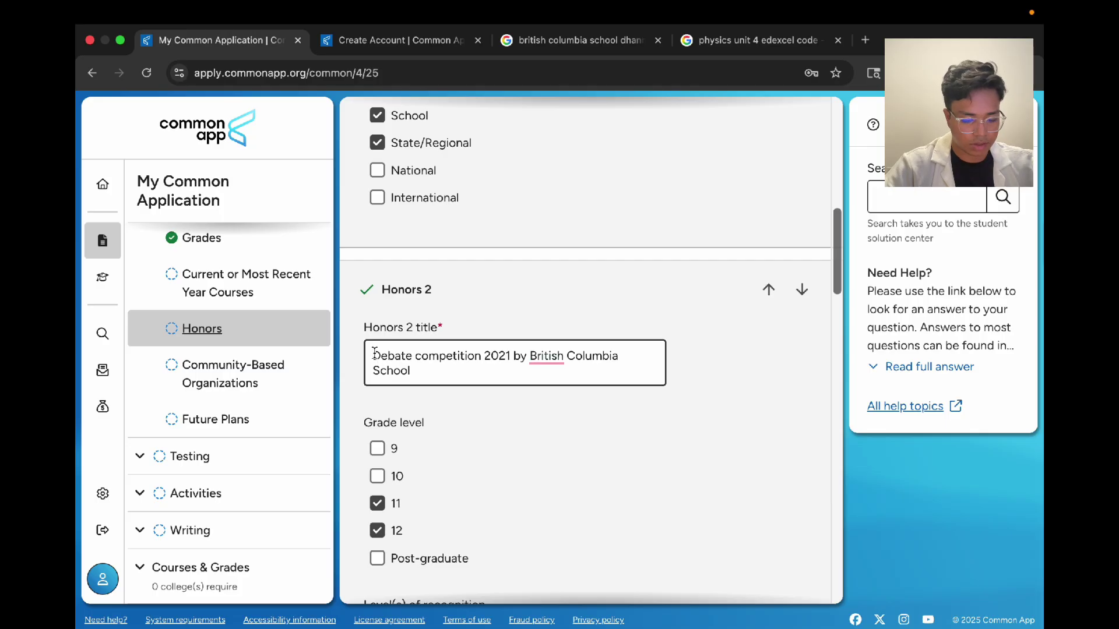
type("Runner up")
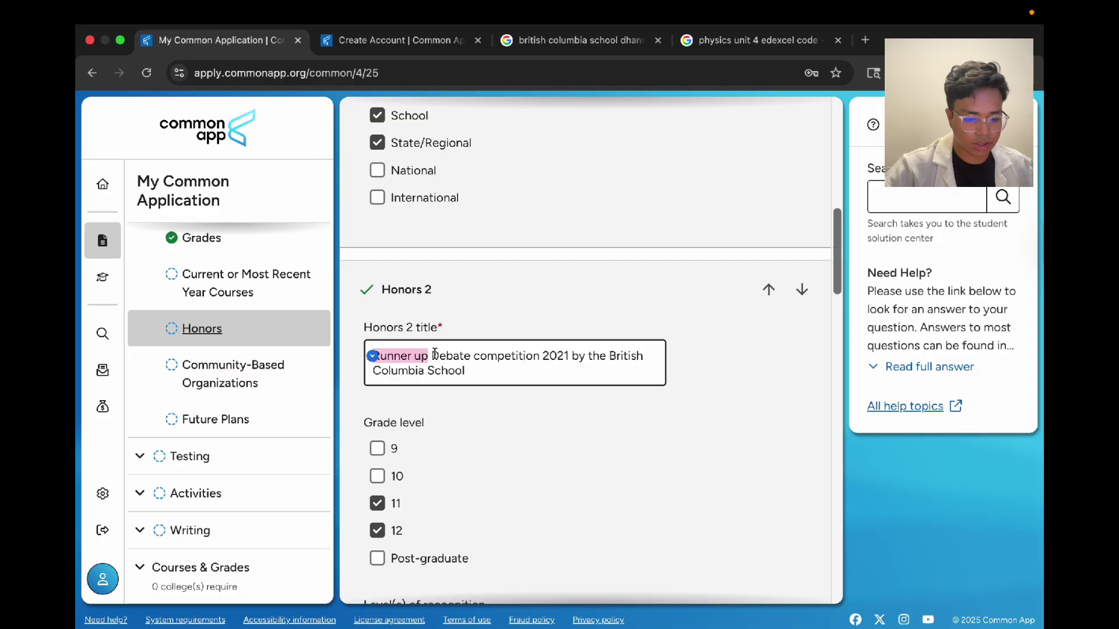
left_click_drag(432, 356, 599, 385)
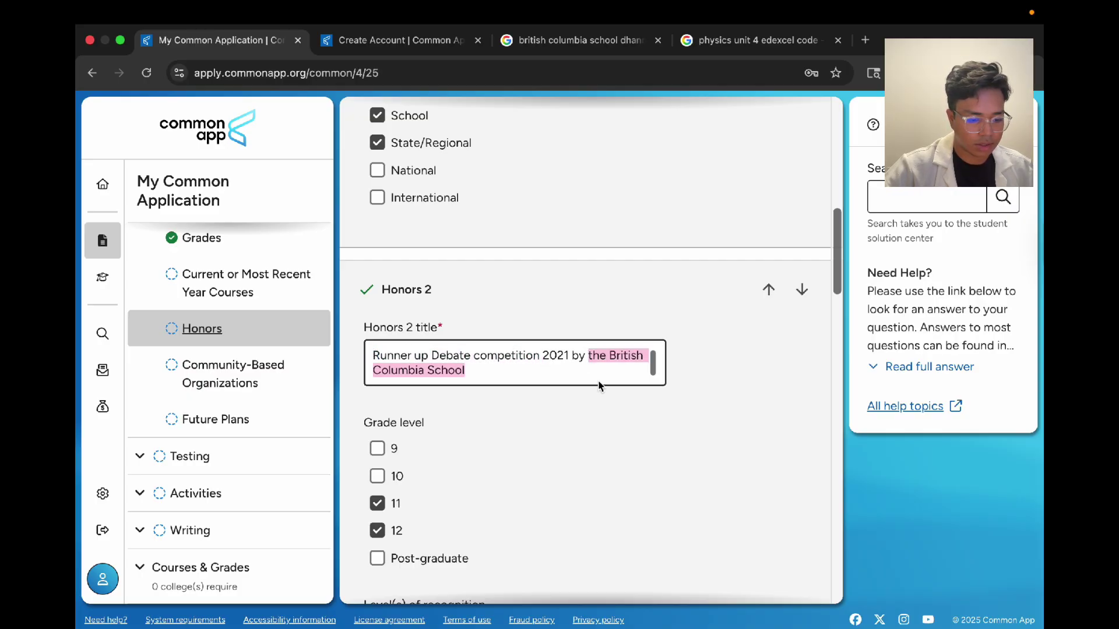
left_click(588, 376)
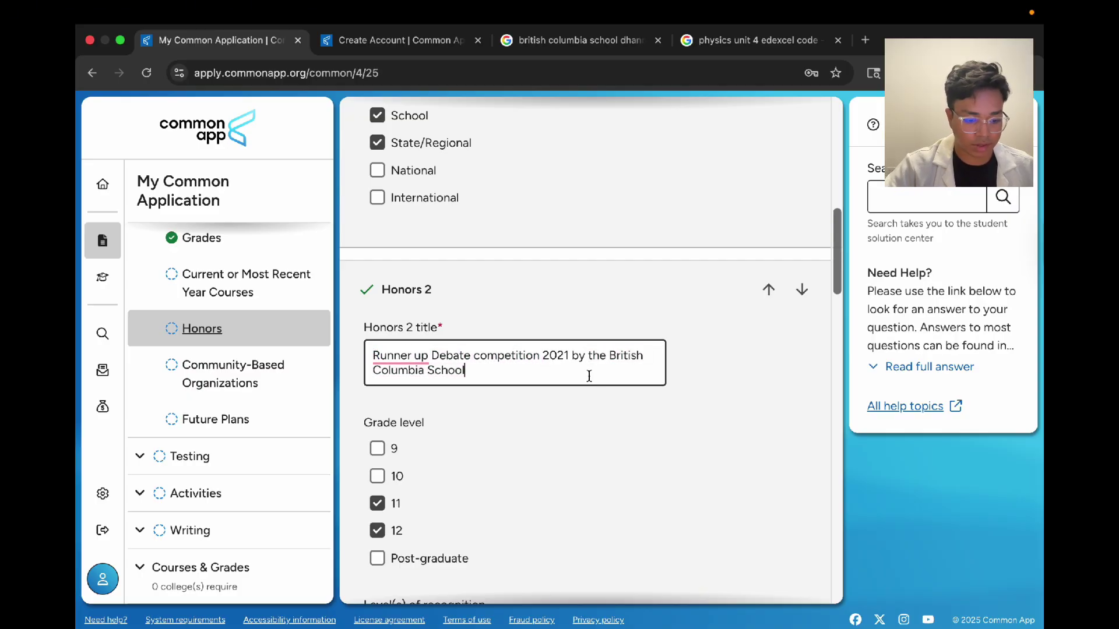
double_click(554, 356)
left_click(564, 356)
scroll(564, 353, "down", 2)
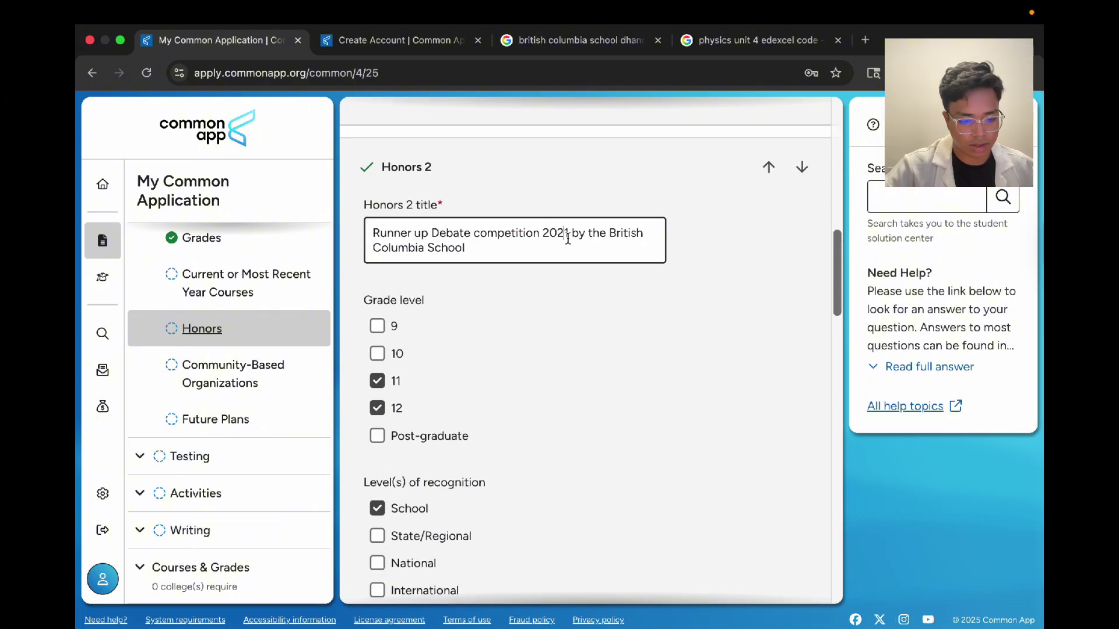
double_click(568, 239)
key("BackSpace")
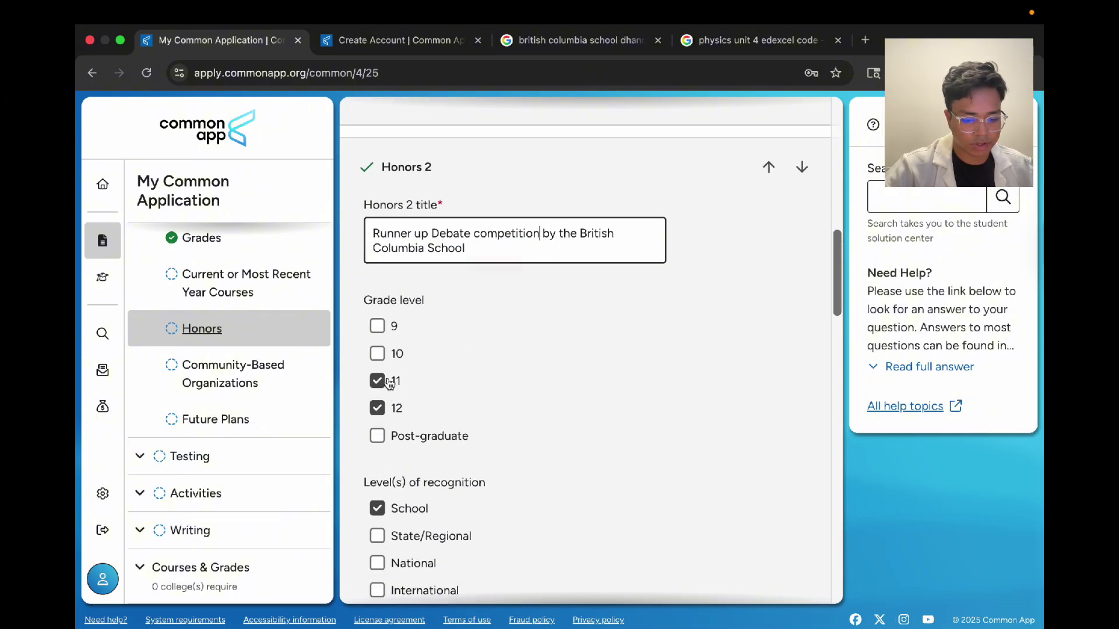
Step: Add grade 10 to Honors 2, accept the Runner-up correction, and continue
left_click(377, 354)
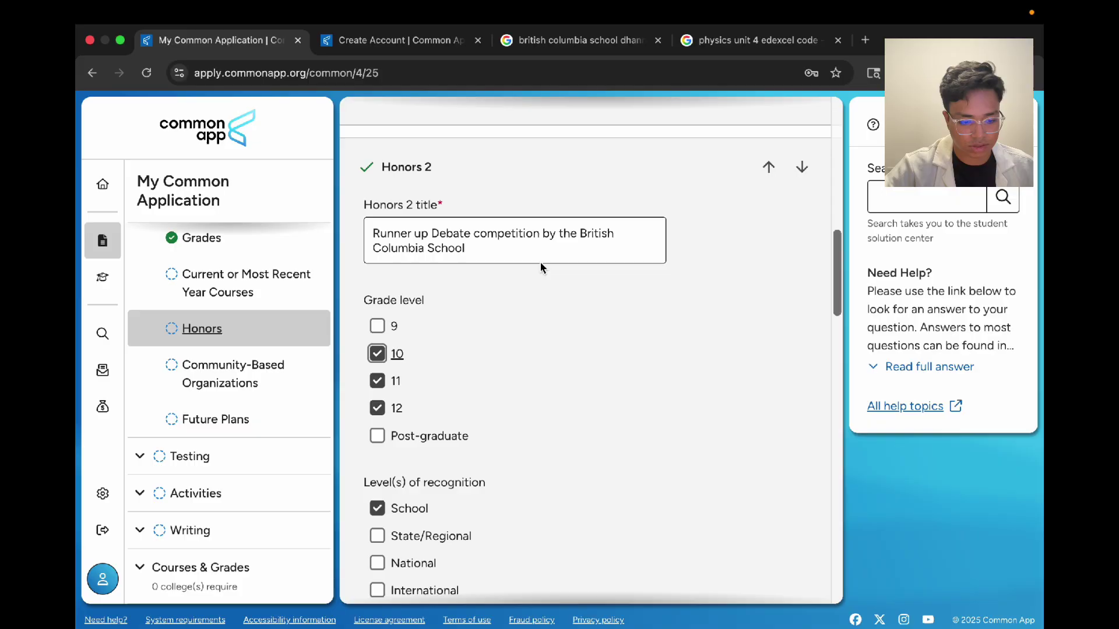
left_click(560, 230)
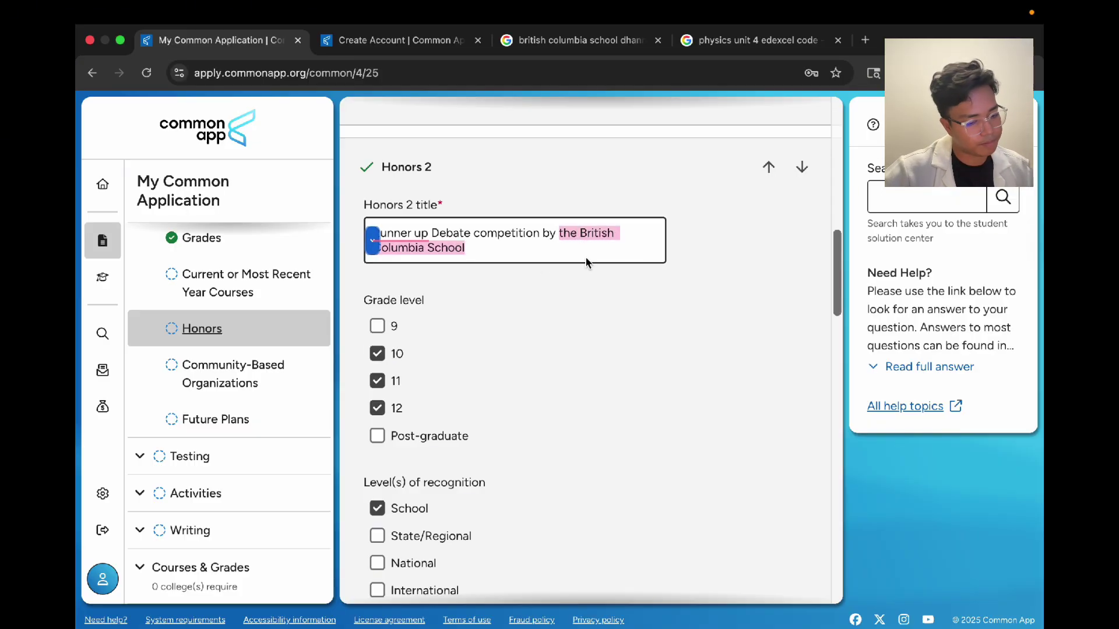
left_click(521, 255)
left_click_drag(521, 255, 559, 236)
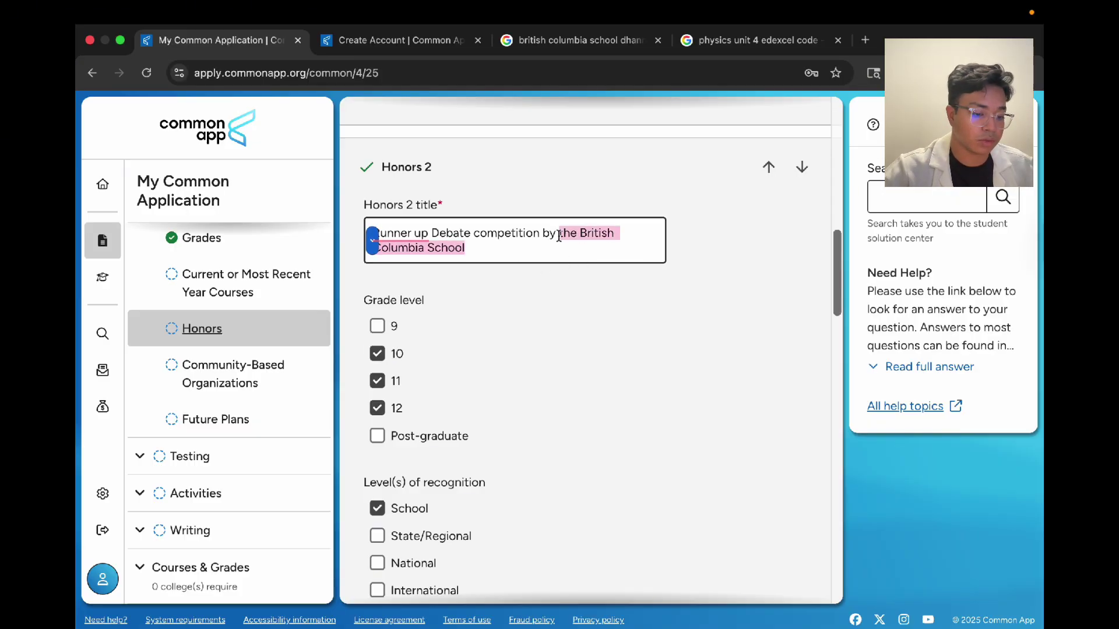
left_click(545, 254)
mouse_move(410, 242)
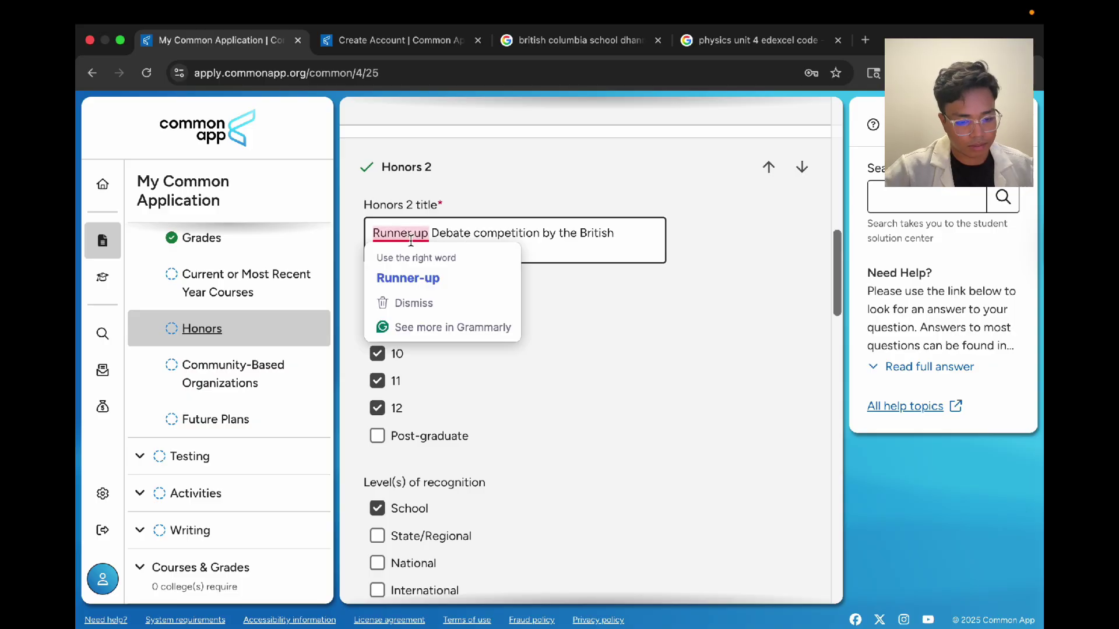
left_click(493, 282)
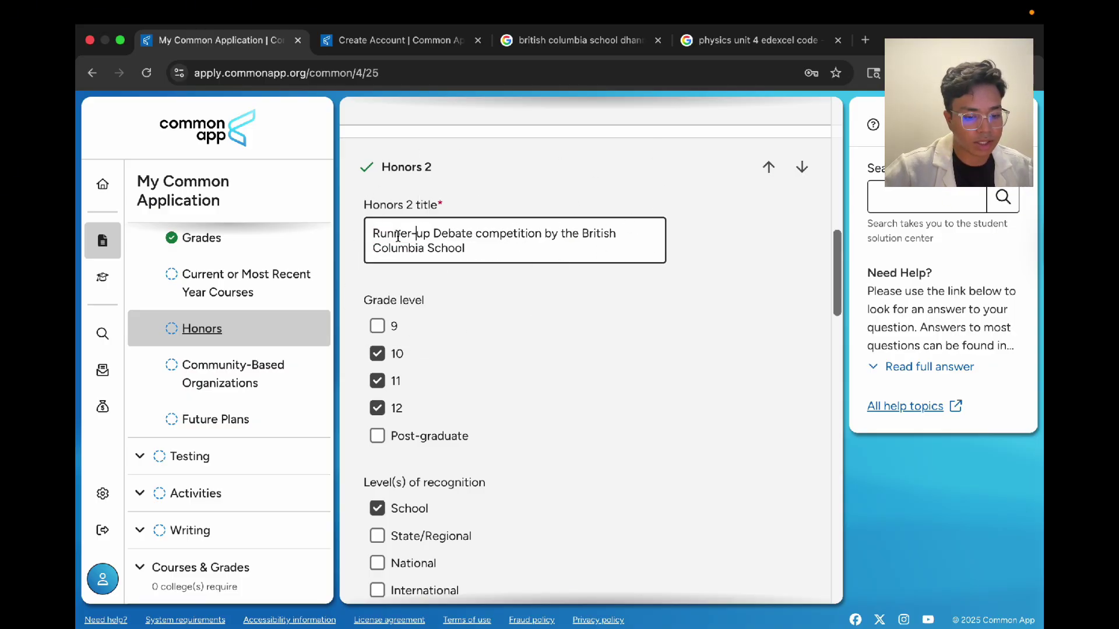
scroll(599, 324, "down", 20)
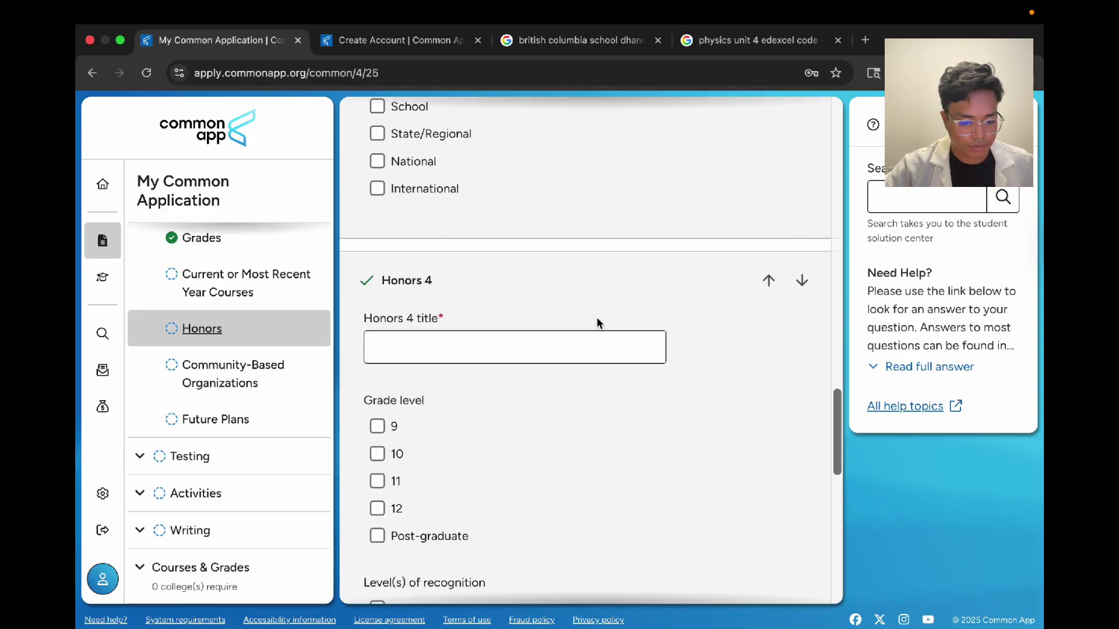
scroll(599, 324, "down", 5)
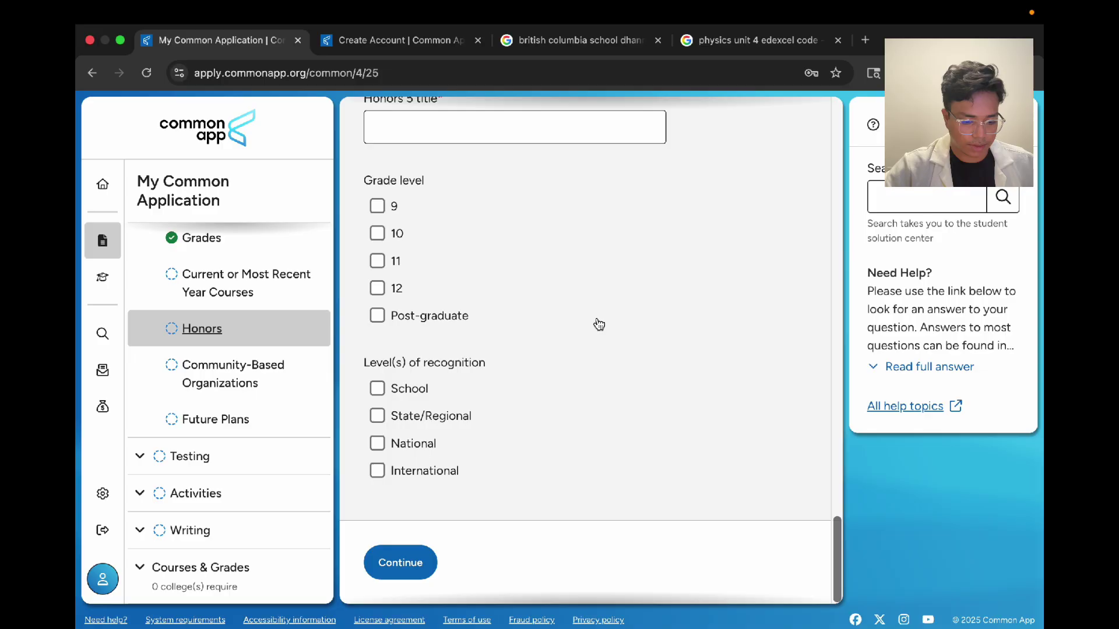
left_click(400, 561)
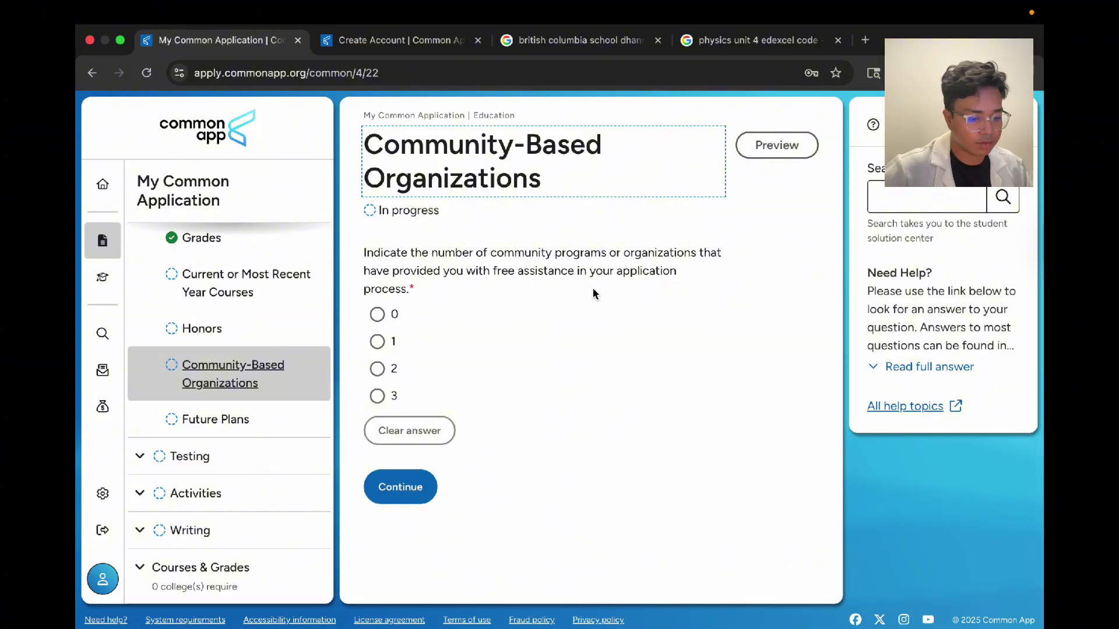
Step: Report 0 community-based organization programs and continue to Future Plans
left_click(378, 314)
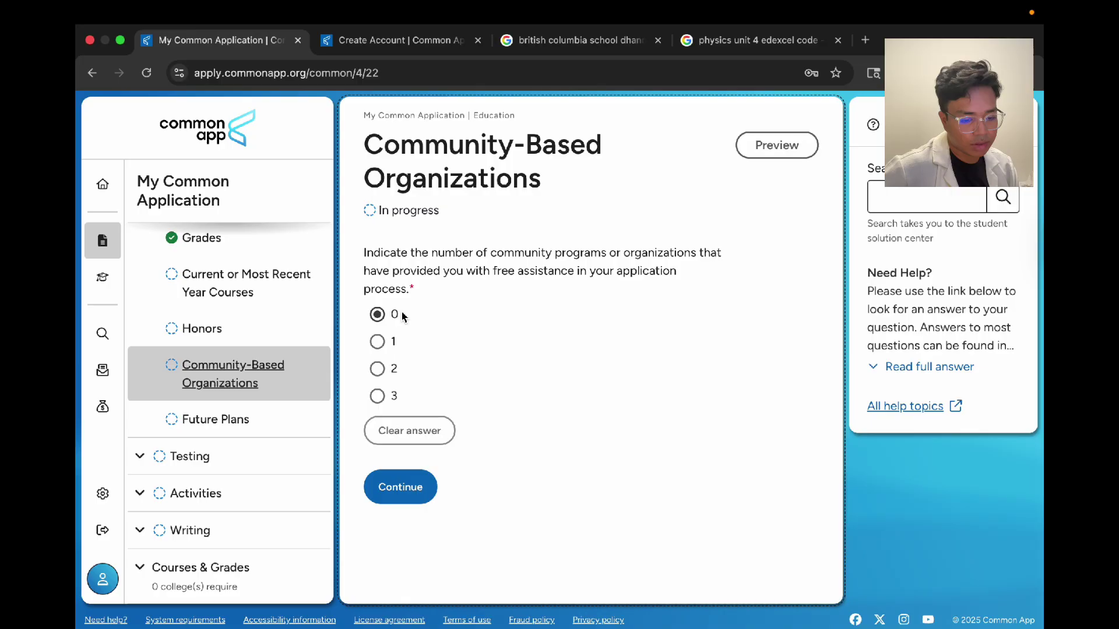
scroll(206, 373, "up", 5)
scroll(205, 373, "down", 5)
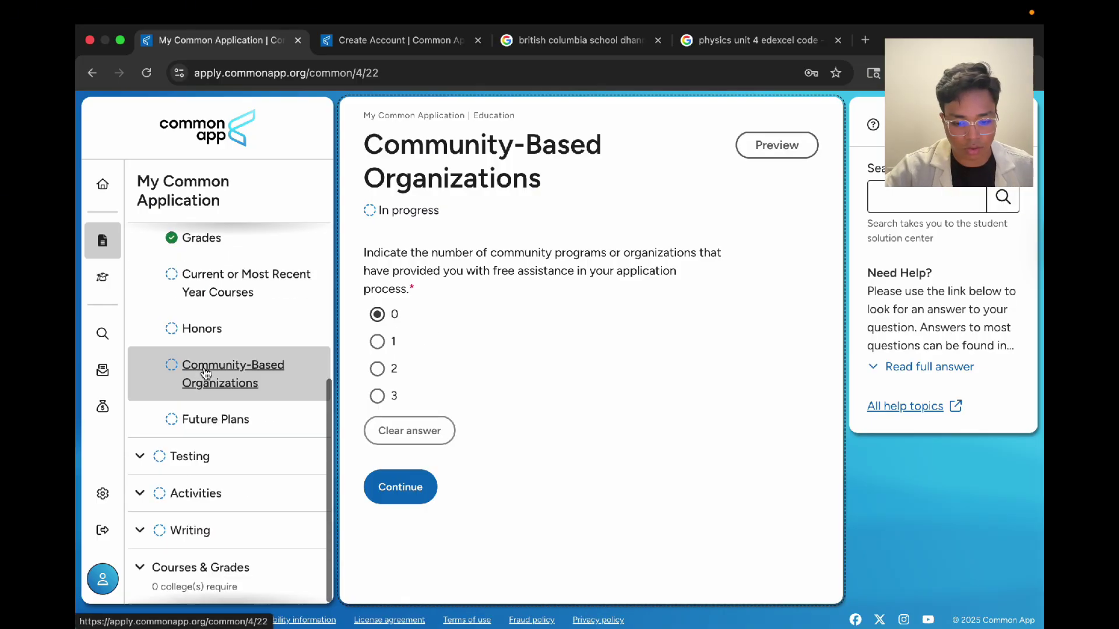
scroll(206, 373, "up", 5)
scroll(205, 373, "down", 5)
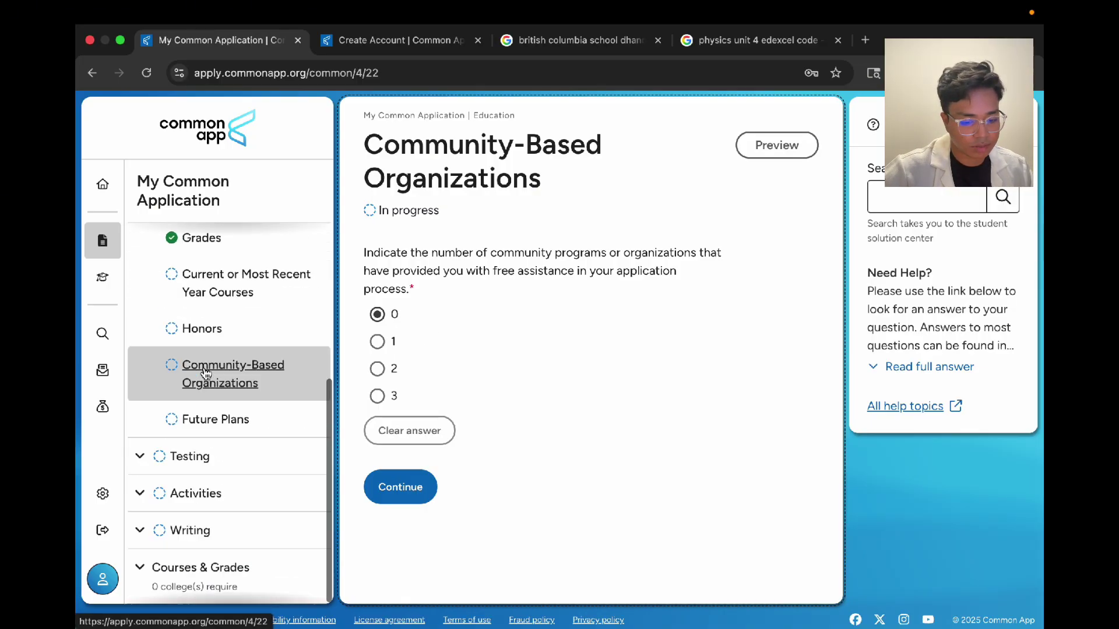
left_click(382, 489)
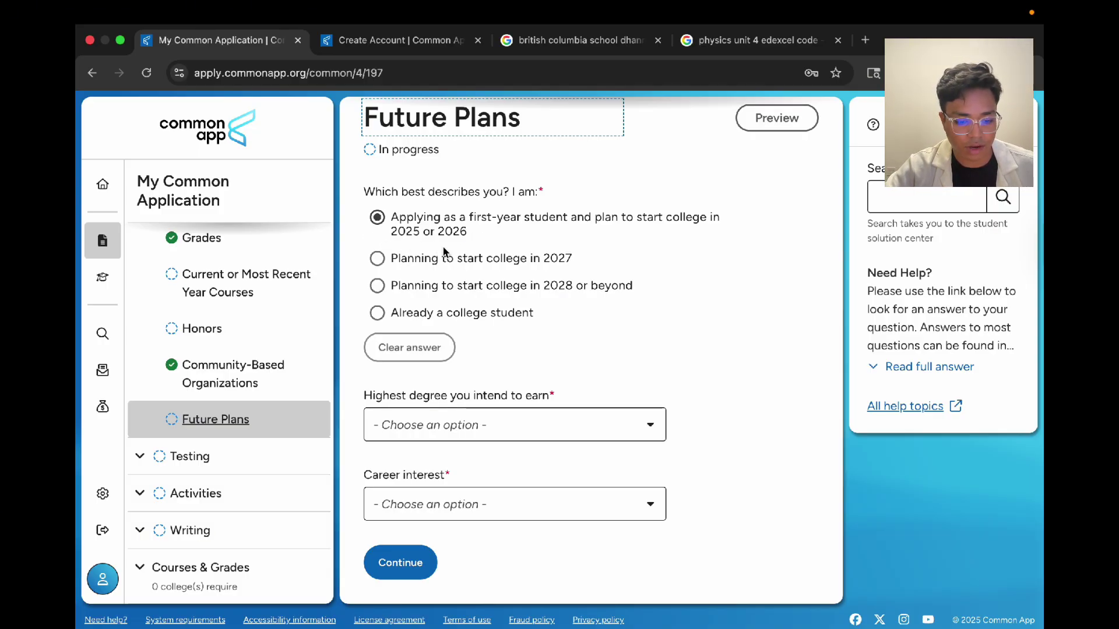
Step: Choose Master's (MA, MS) as the highest degree you intend to earn
left_click(549, 208)
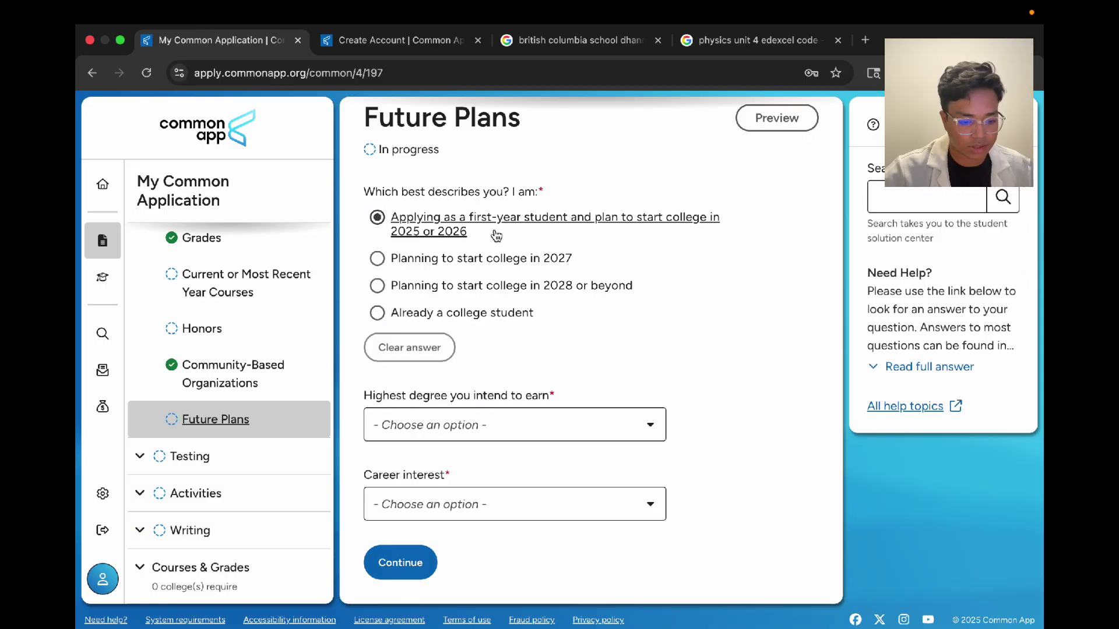
left_click_drag(496, 235, 373, 184)
left_click(368, 187)
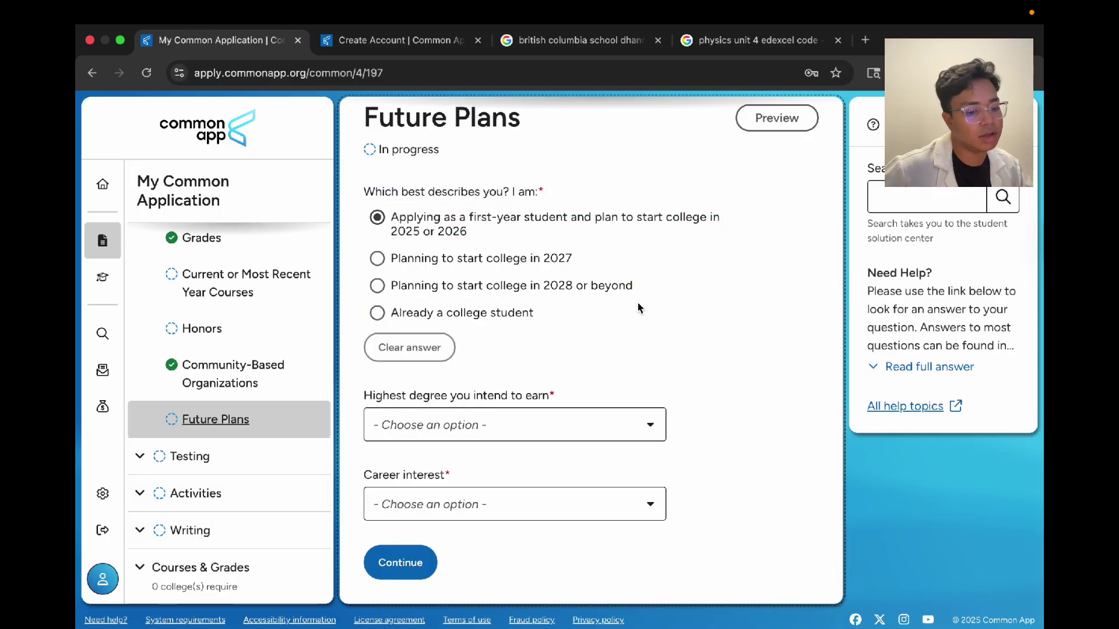
left_click(558, 430)
left_click(695, 408)
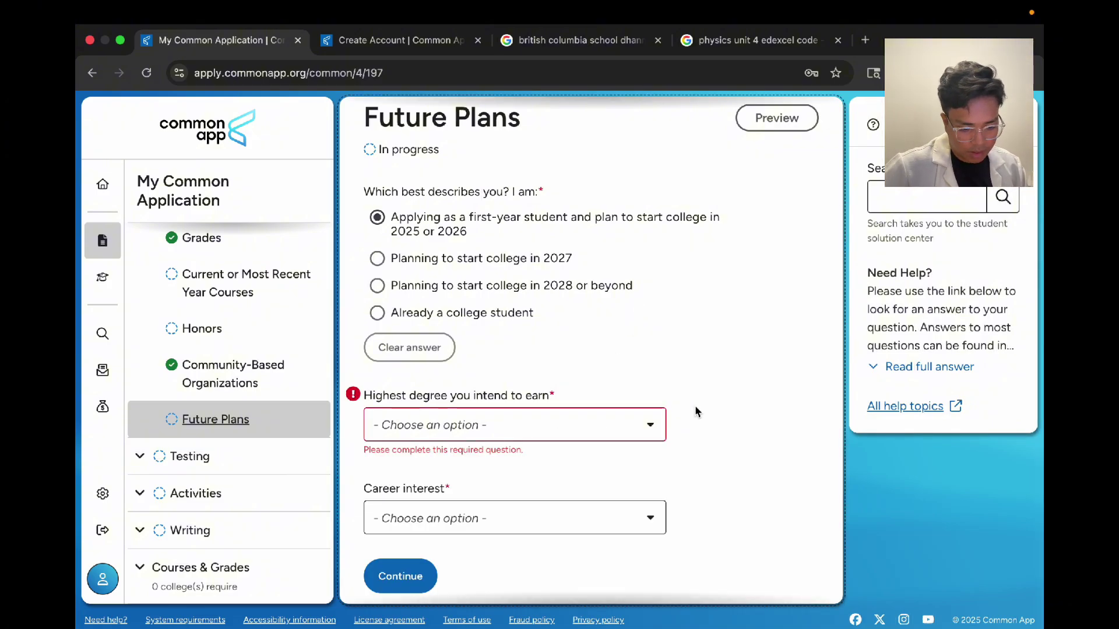
left_click(543, 434)
scroll(545, 478, "down", 2)
scroll(545, 479, "up", 5)
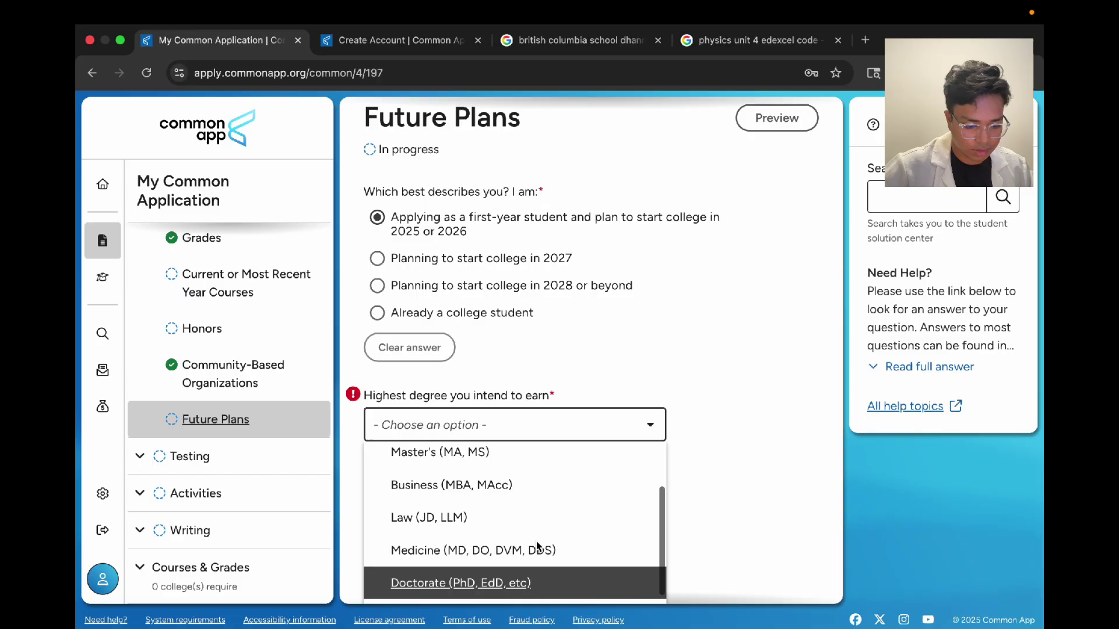
left_click(509, 522)
Step: Set the career interest to Computer programmer or analyst and continue
left_click(620, 502)
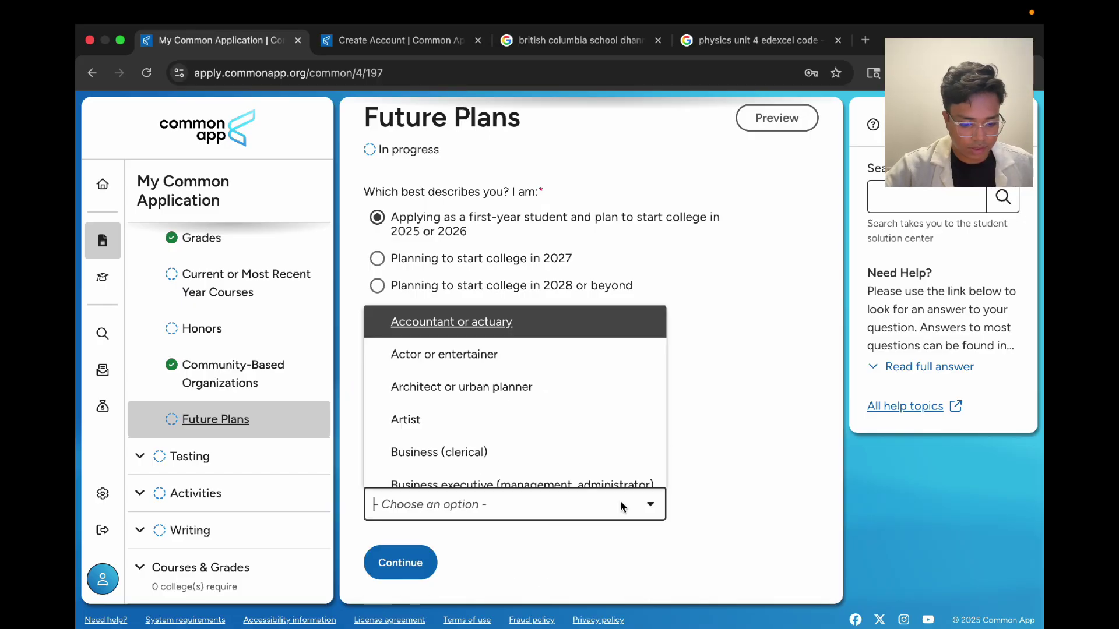
scroll(506, 388, "down", 5)
scroll(506, 390, "up", 1)
scroll(505, 384, "up", 4)
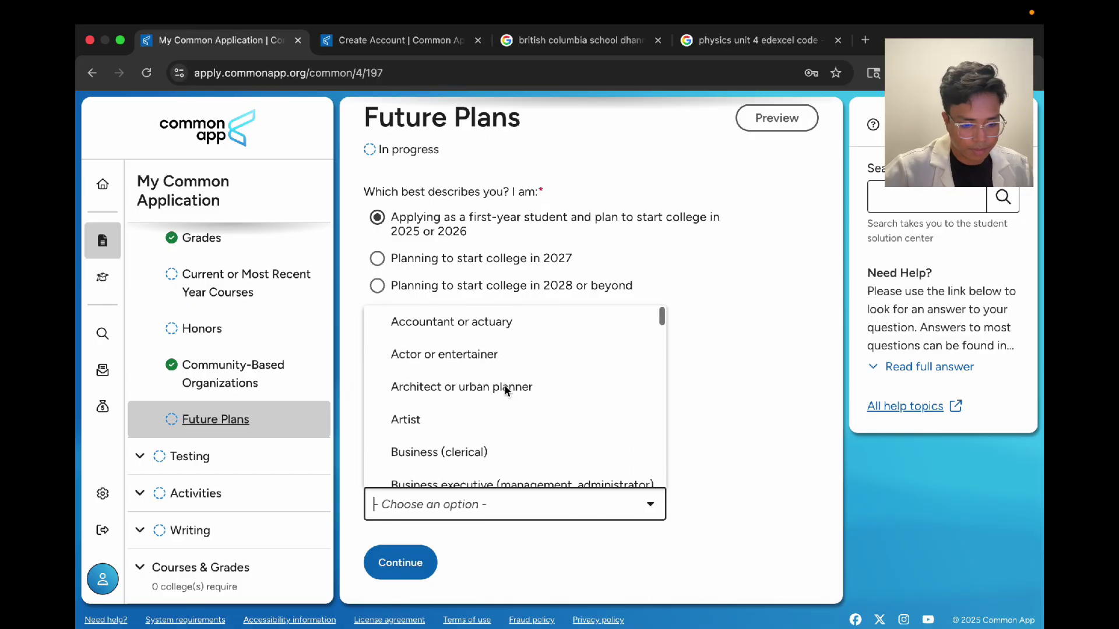
type("co")
key("BackSpace")
key("BackSpace")
type("sel")
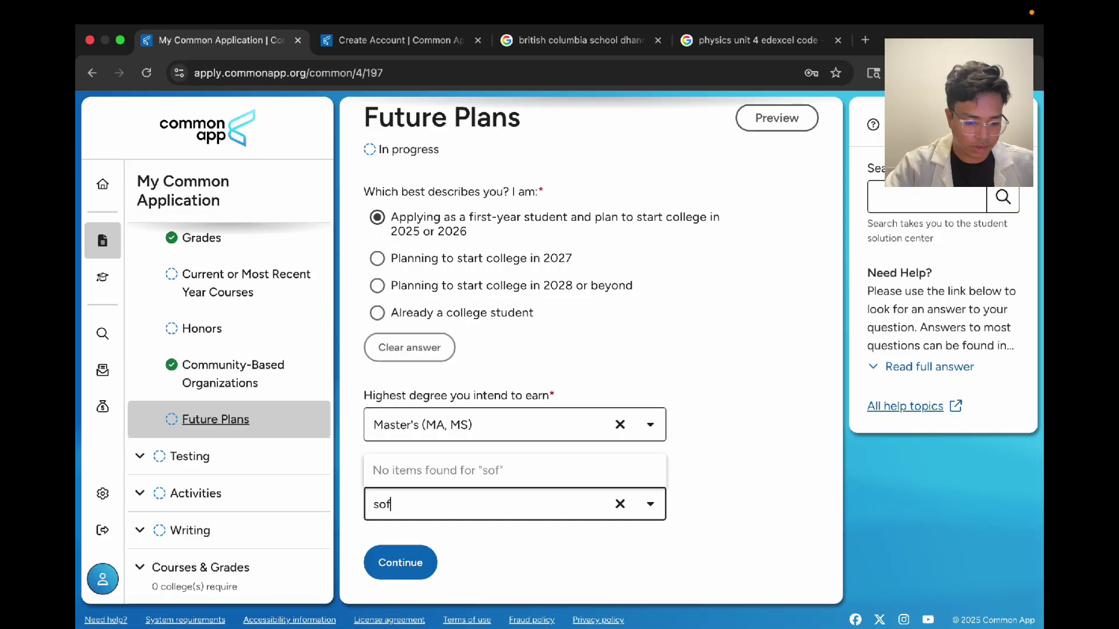
type("f")
key("BackSpace")
key("BackSpace")
key("BackSpace")
key("BackSpace")
type("comop")
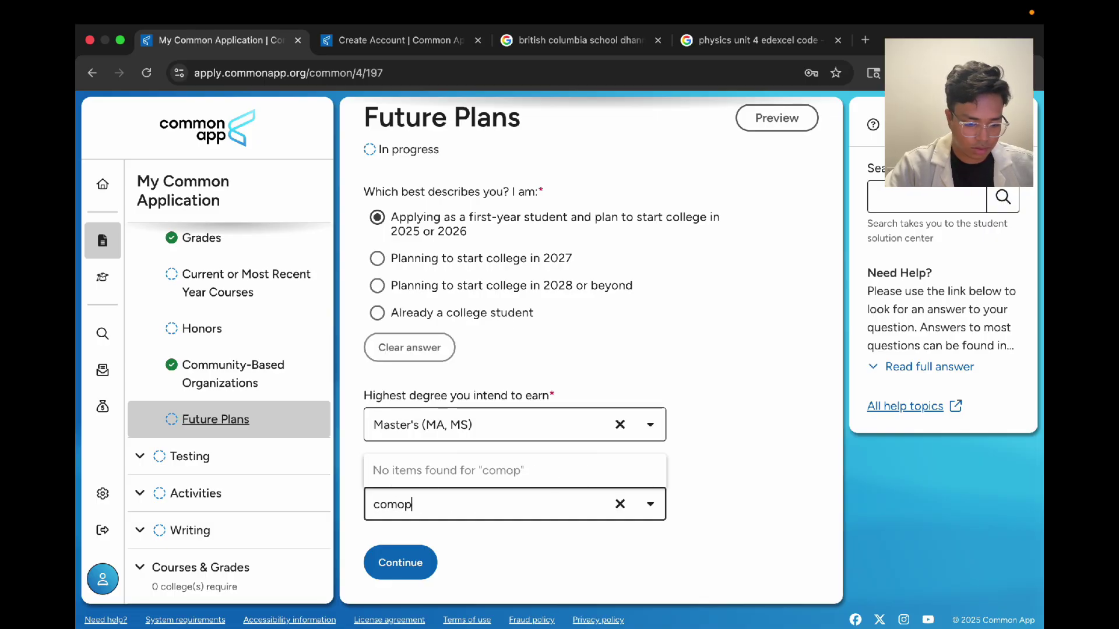
key("BackSpace")
key("BackSpace")
type("pu")
key("Return")
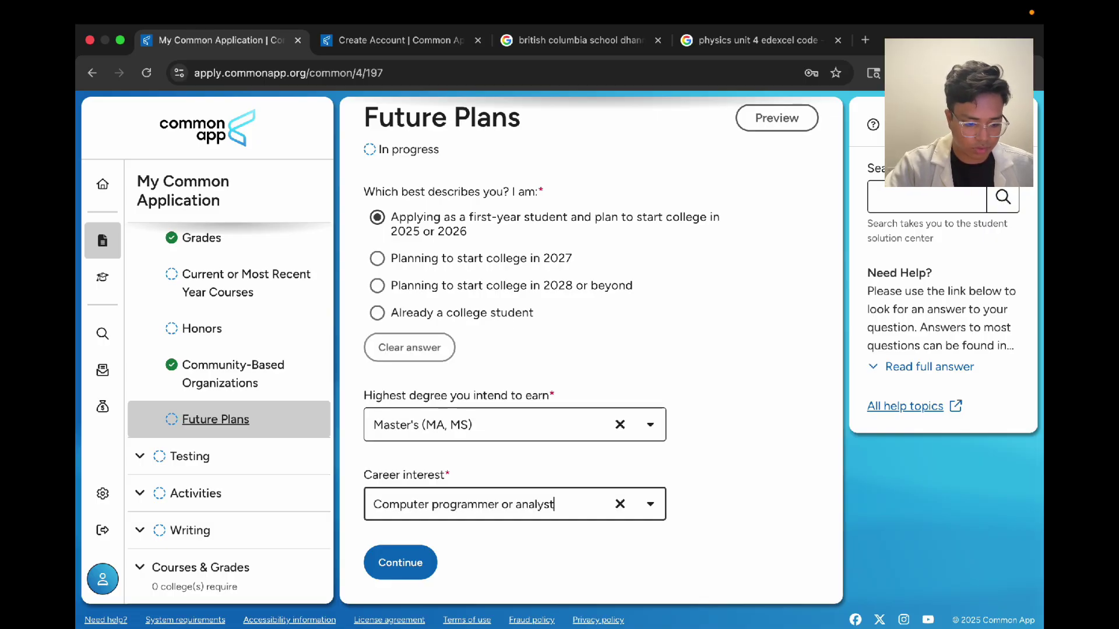
left_click(400, 561)
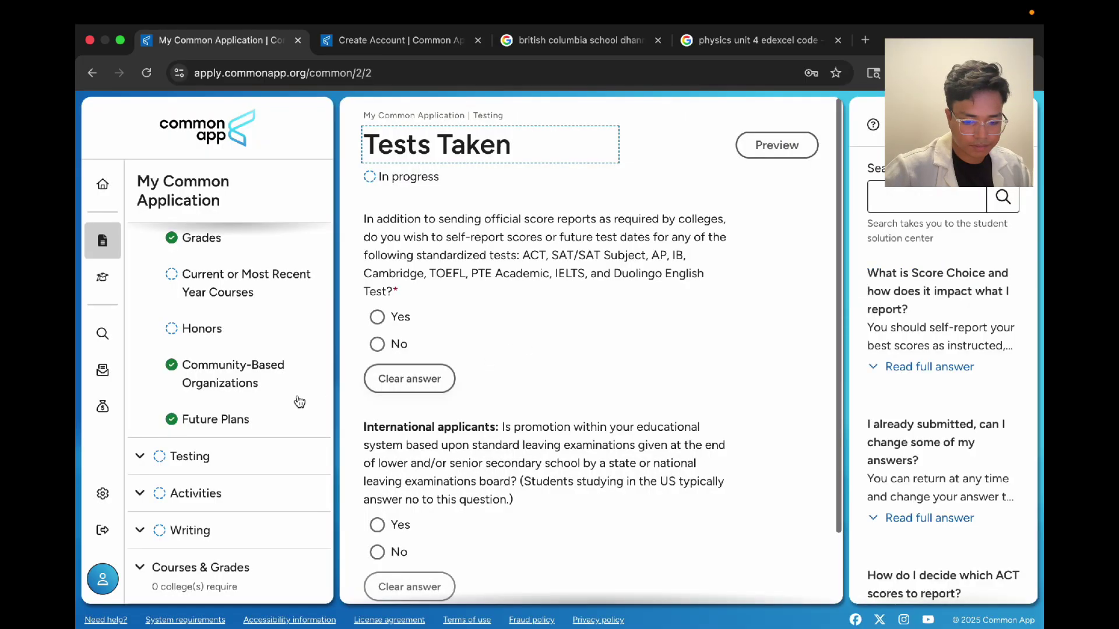
Step: Collapse Education in the sidebar, expand Testing, and go to Tests Taken
left_click(142, 325)
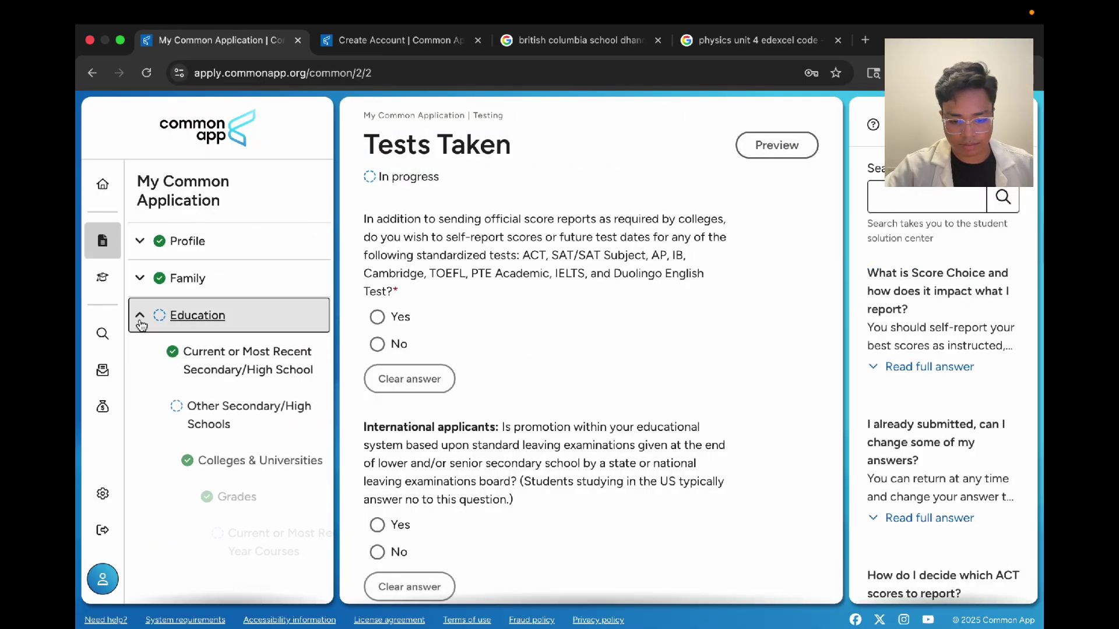
scroll(196, 477, "down", 2)
scroll(195, 478, "down", 1)
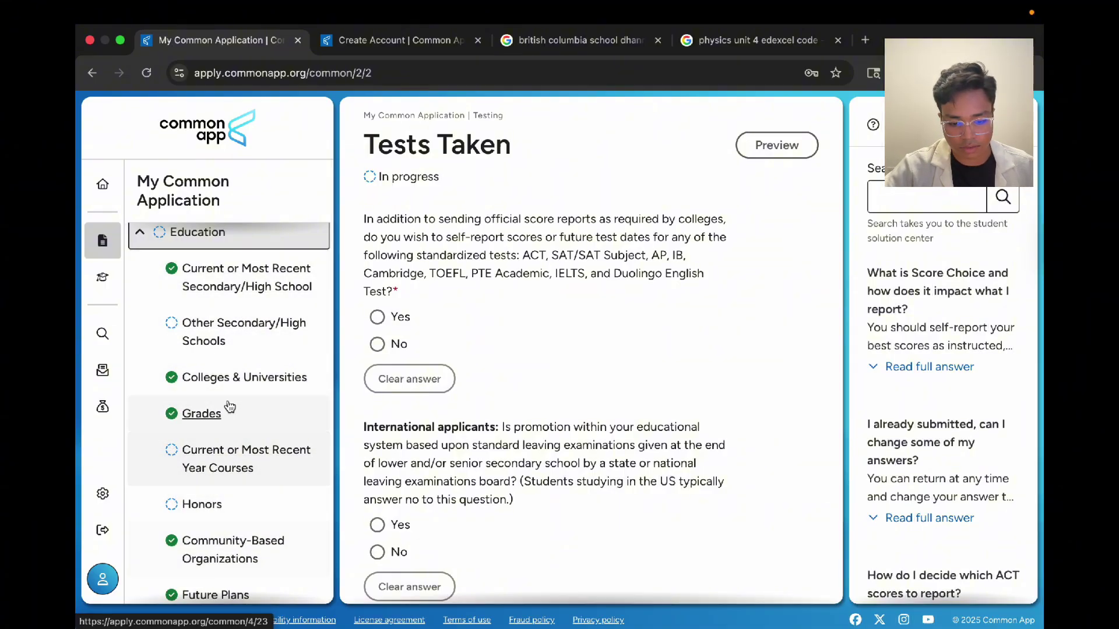
scroll(243, 344, "up", 1)
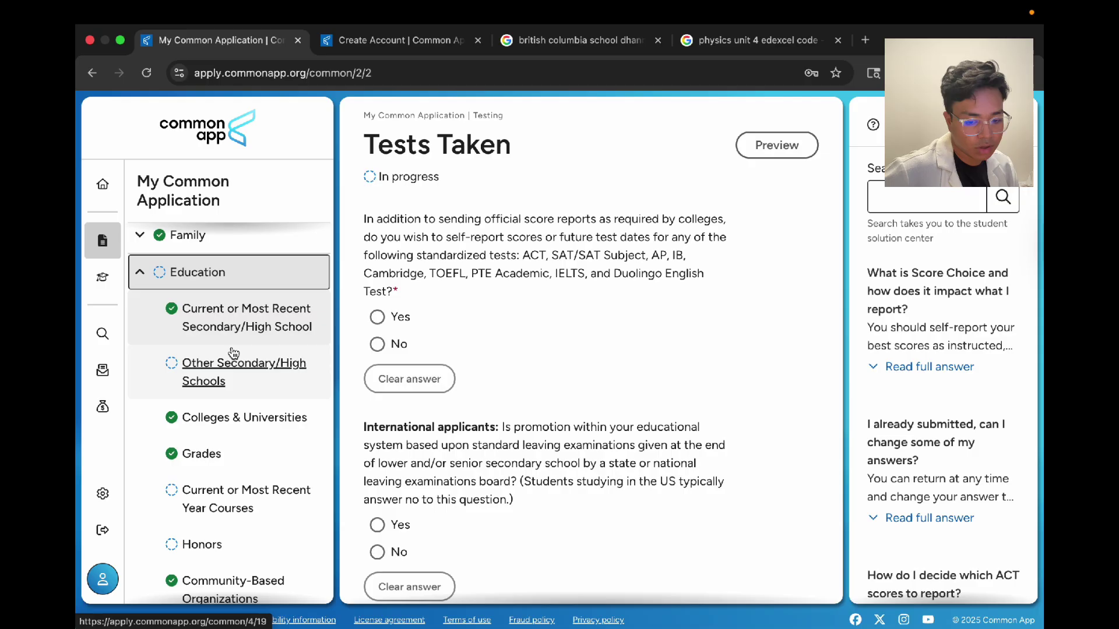
scroll(221, 517, "down", 2)
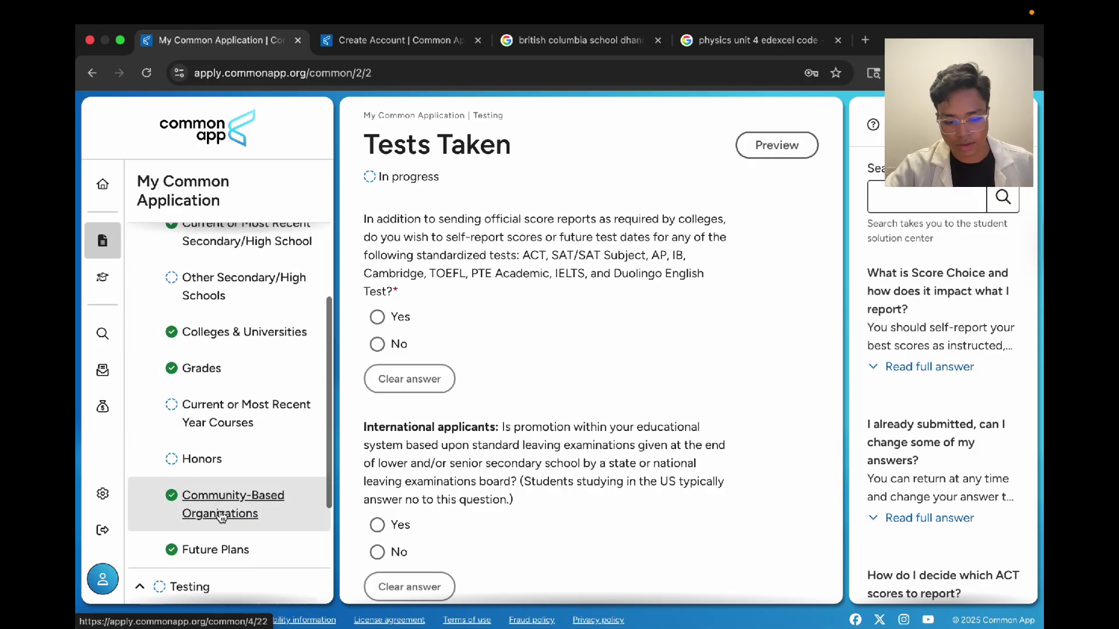
scroll(225, 519, "up", 3)
left_click(170, 278)
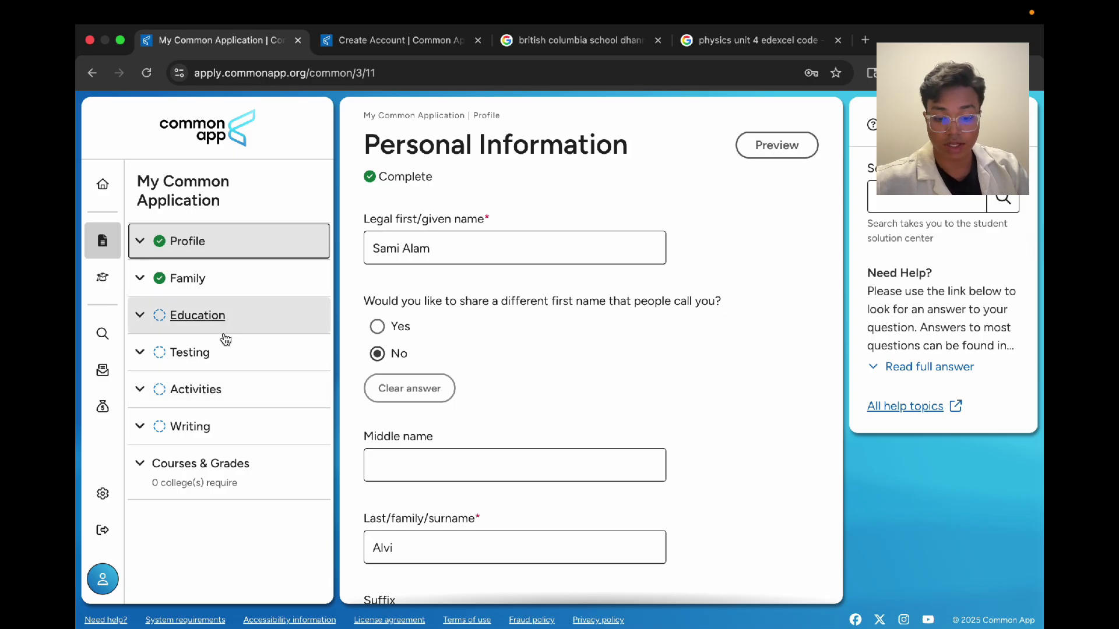
left_click(194, 352)
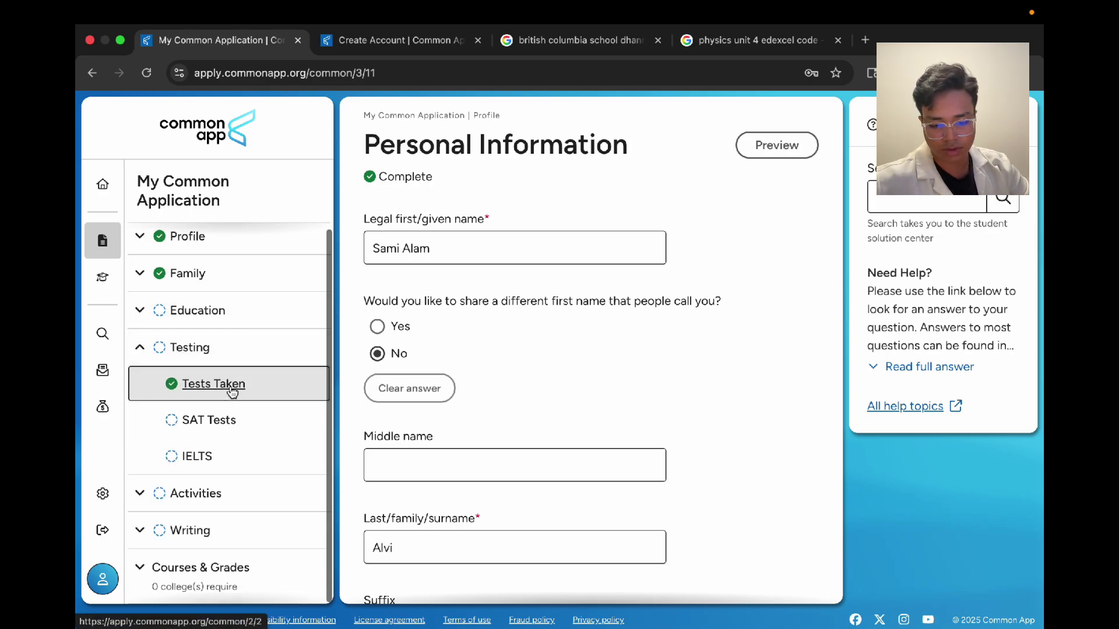
left_click(230, 385)
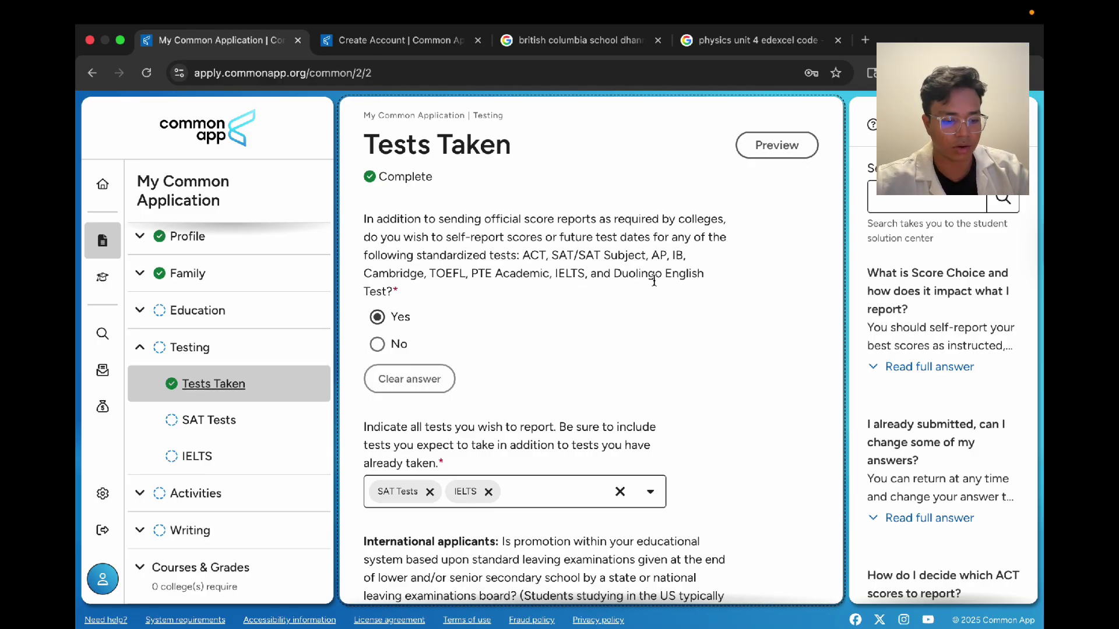
Step: Remove the existing SAT Tests and IELTS chips from the reported tests field
left_click_drag(660, 281, 401, 233)
left_click(402, 233)
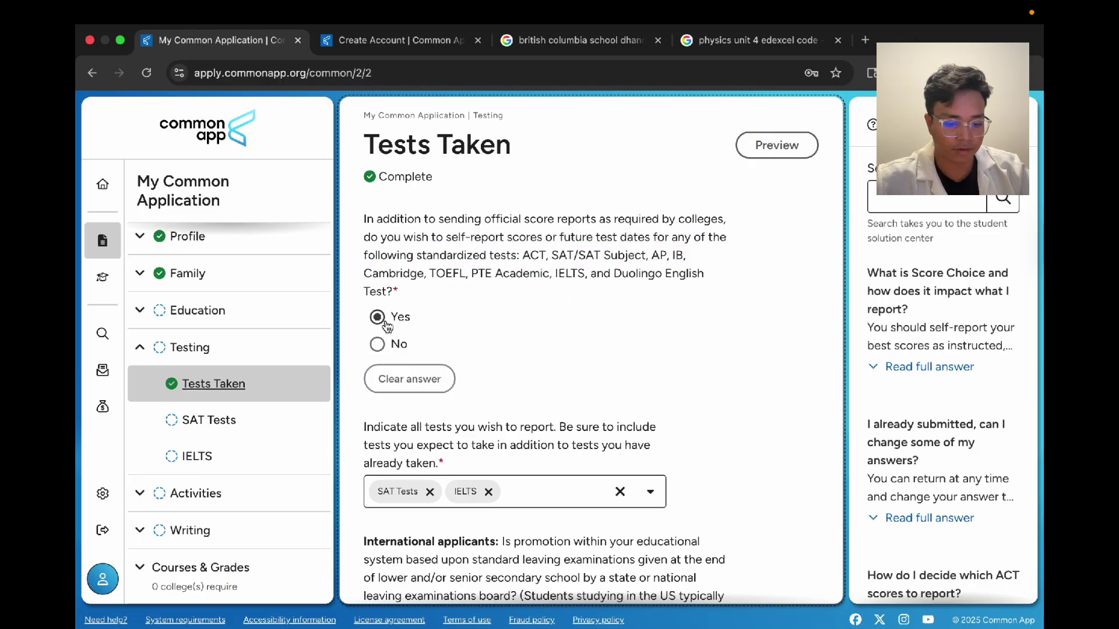
left_click_drag(564, 293, 558, 285)
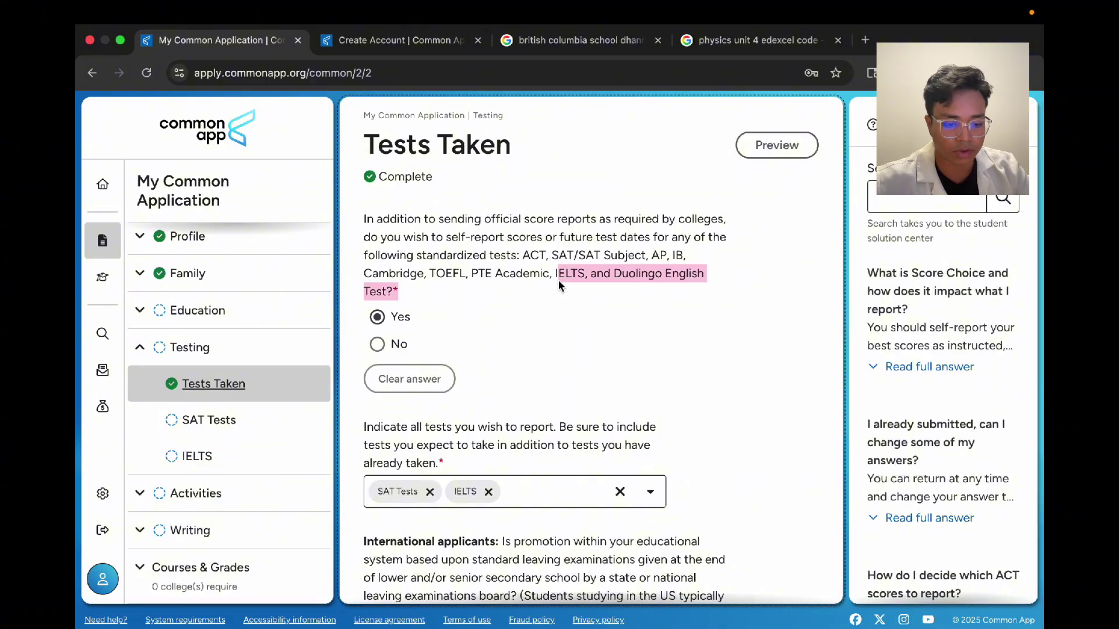
left_click(706, 302)
scroll(725, 289, "down", 3)
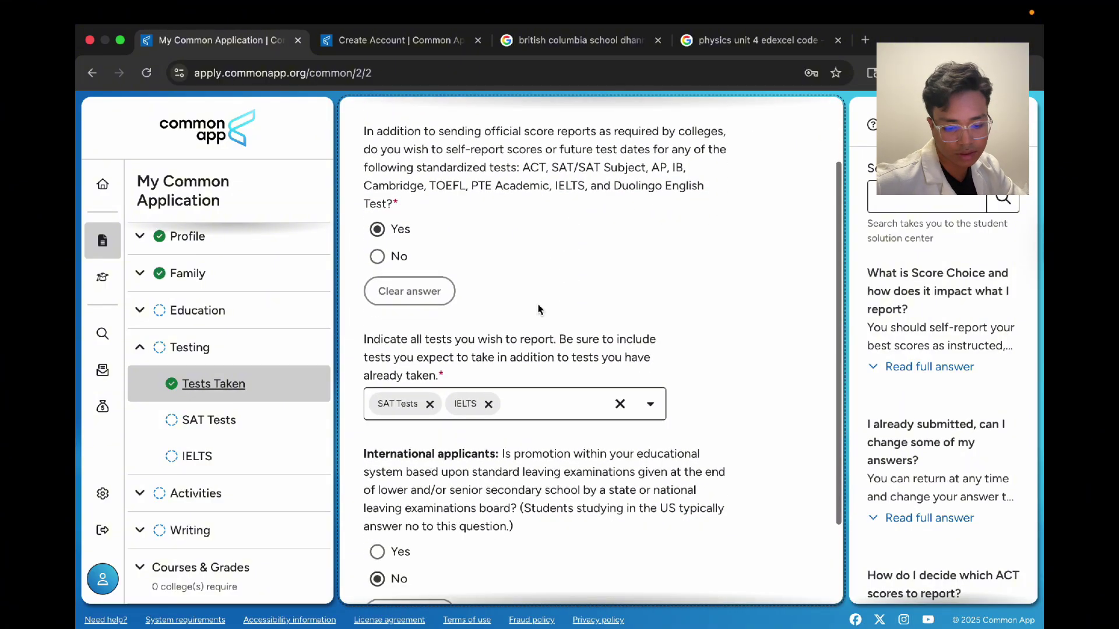
left_click(430, 314)
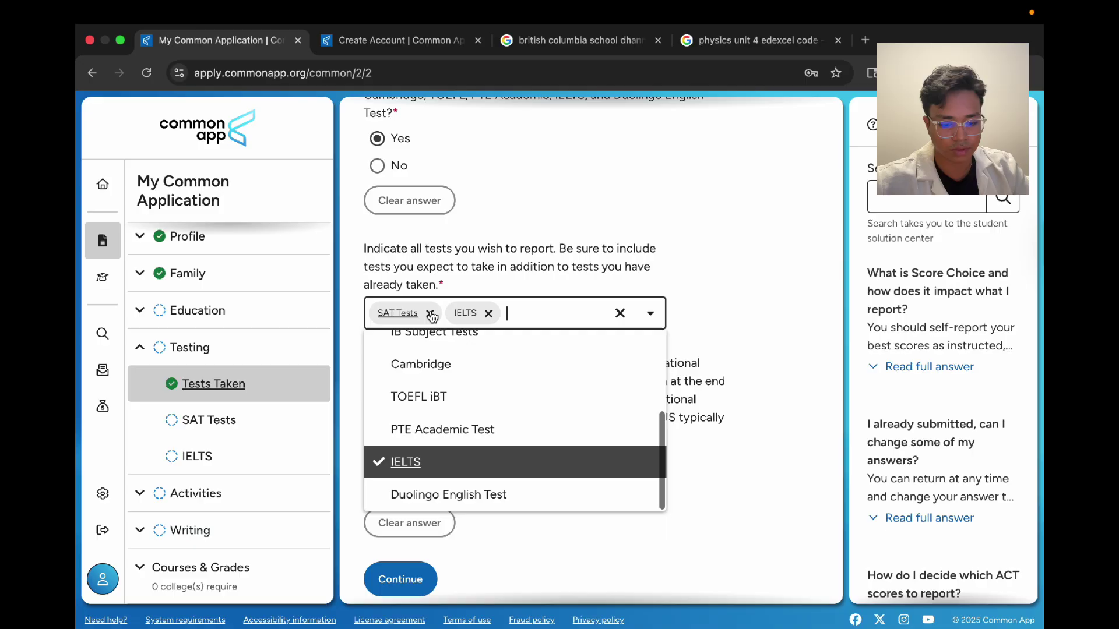
left_click(415, 314)
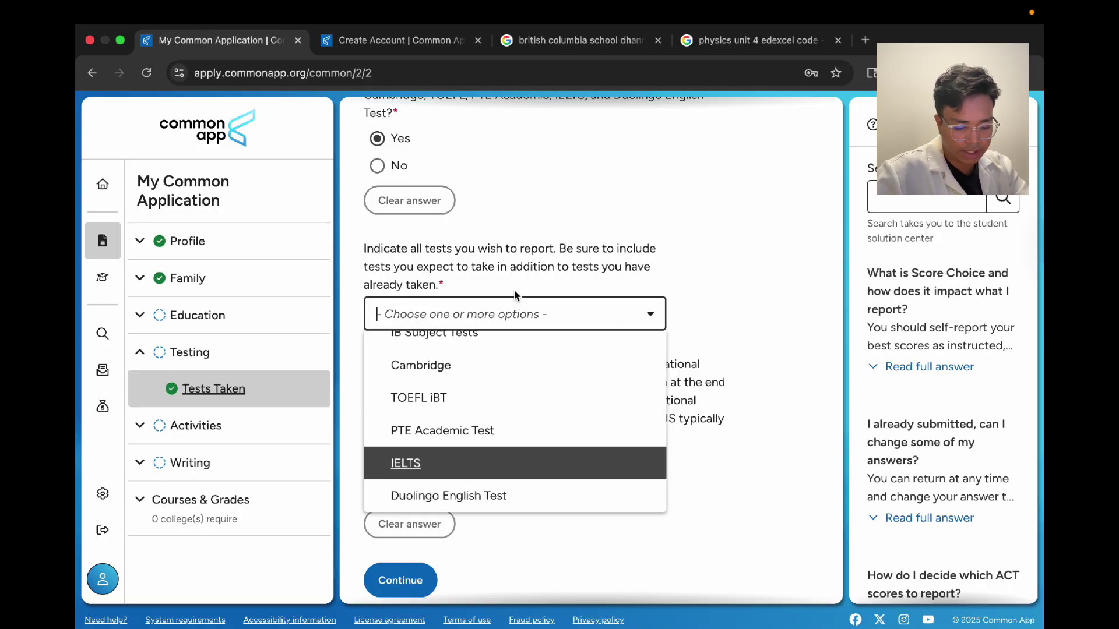
Step: Add SAT Tests, IELTS and Duolingo English Test as the reported tests
type("sat")
key("Return")
key("BackSpace")
key("BackSpace")
key("BackSpace")
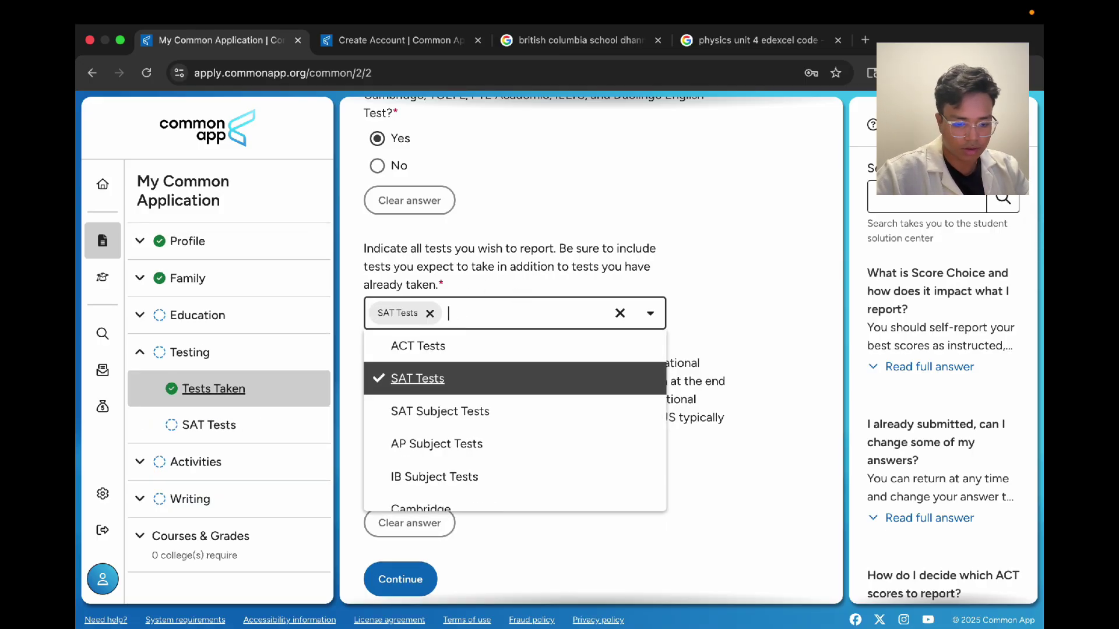
type("iel")
key("Return")
key("BackSpace")
key("BackSpace")
key("BackSpace")
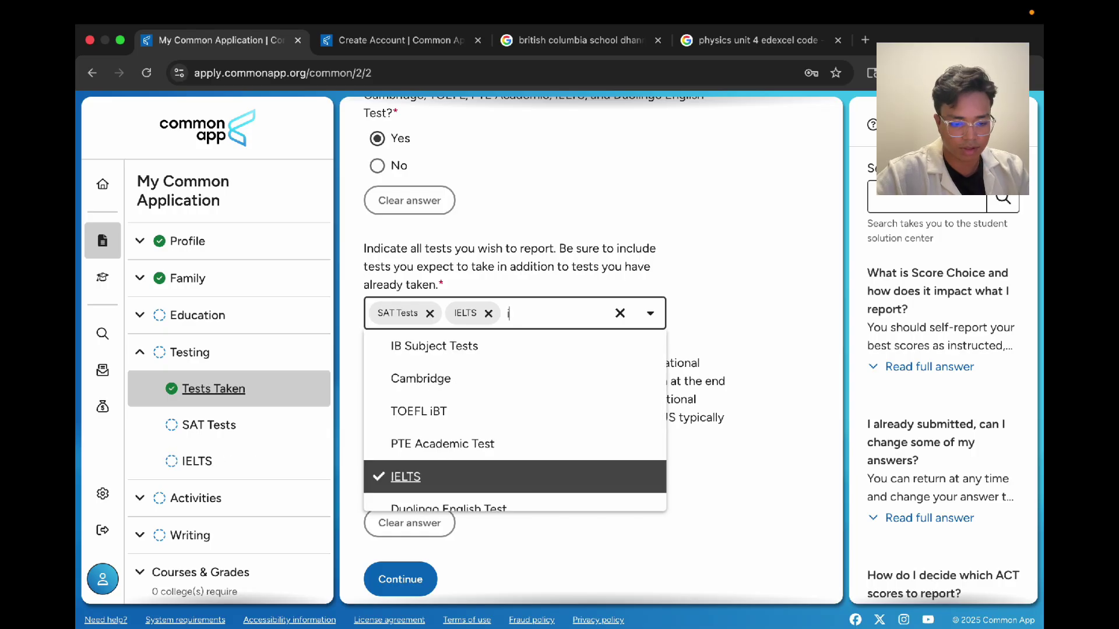
type("du")
key("Return")
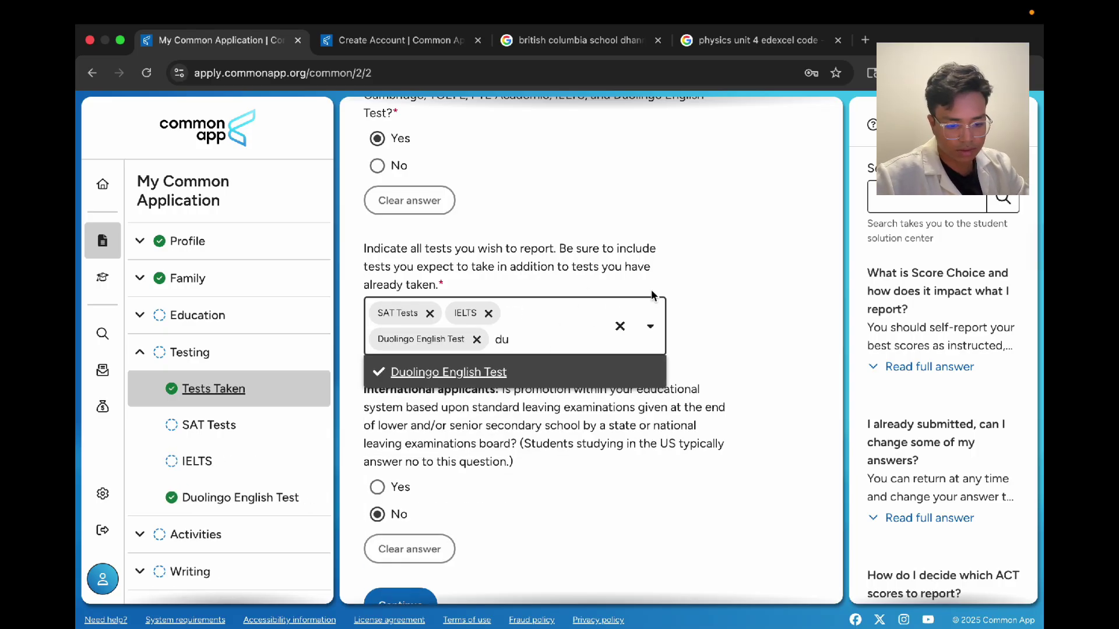
key("BackSpace")
key("BackSpace")
left_click(699, 305)
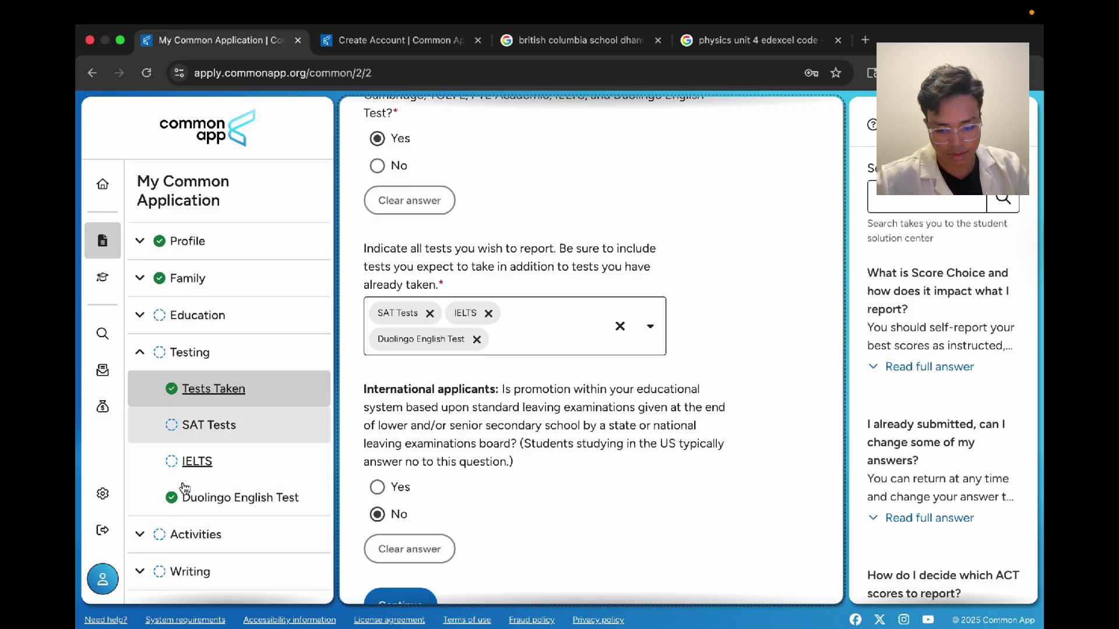
Step: Keep No for the international question and save the testing answers
scroll(484, 396, "down", 1)
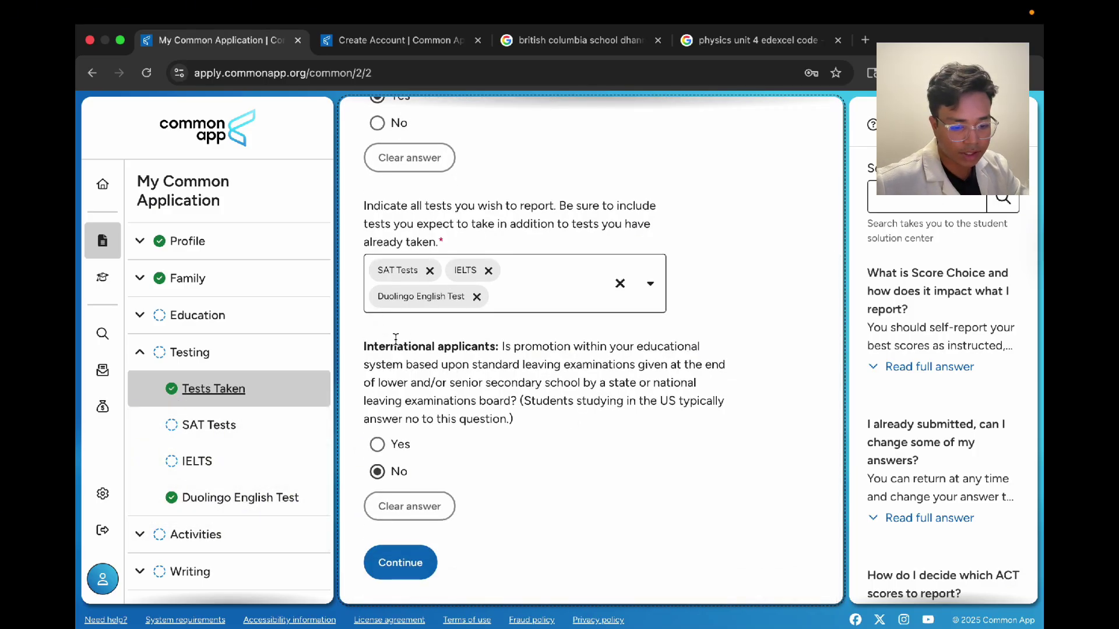
left_click(390, 484)
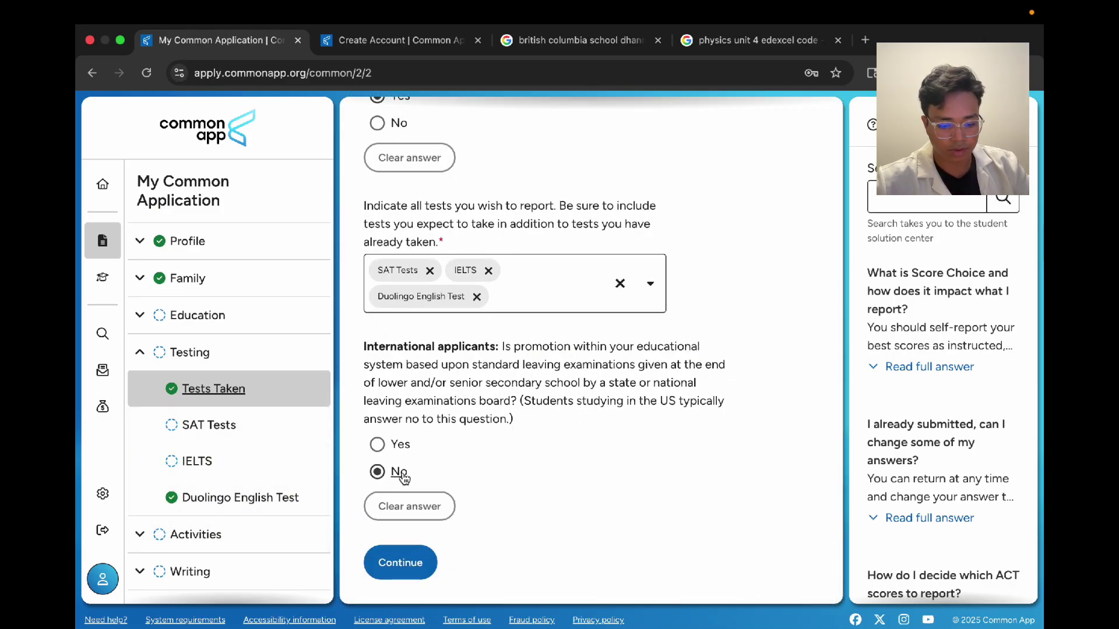
left_click(532, 428)
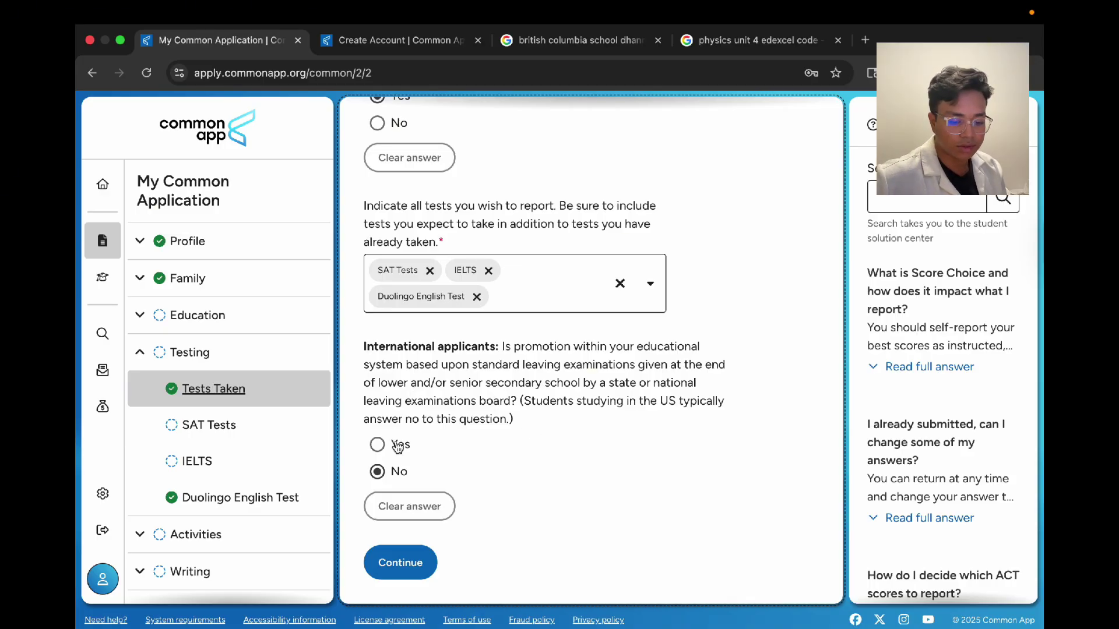
left_click(400, 561)
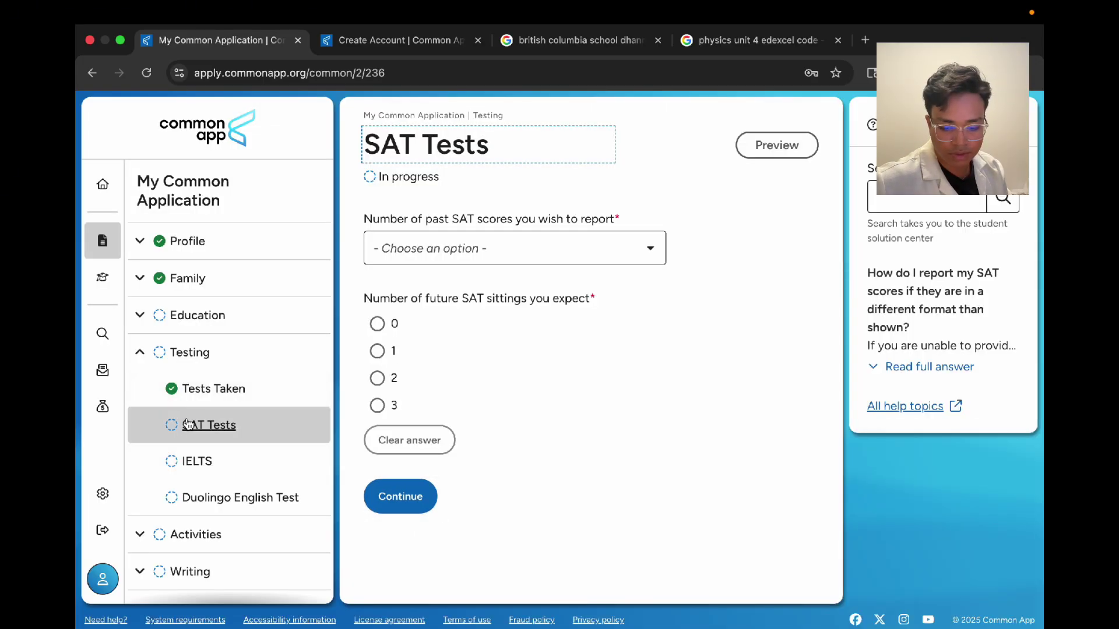
Step: Report 2 past SAT scores and decline to report an SAT essay score
scroll(291, 402, "down", 1)
left_click(479, 275)
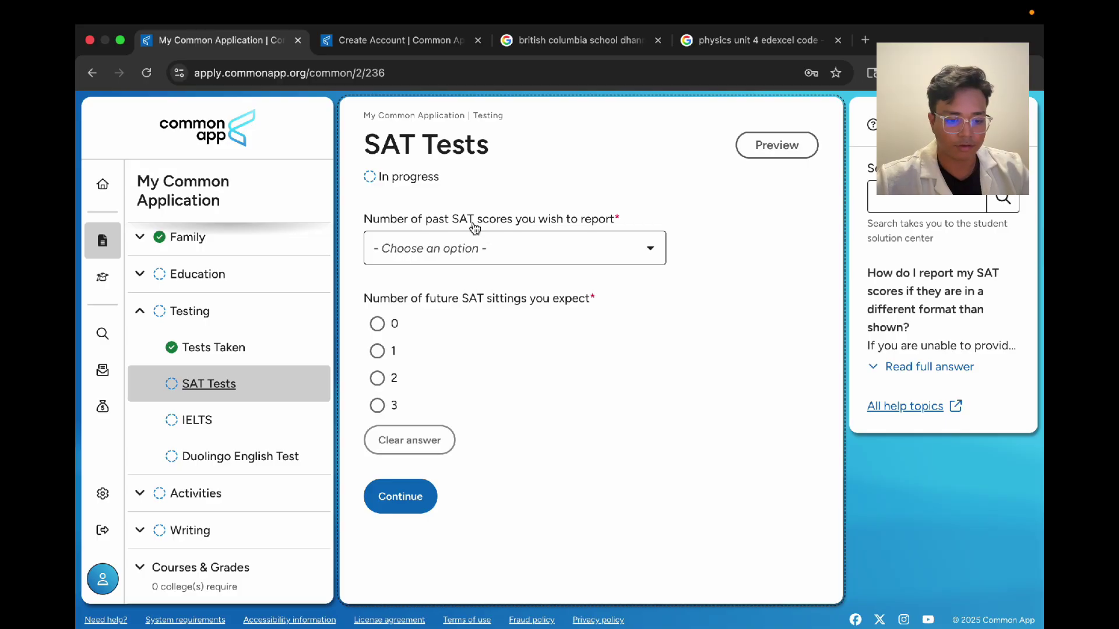
left_click(568, 241)
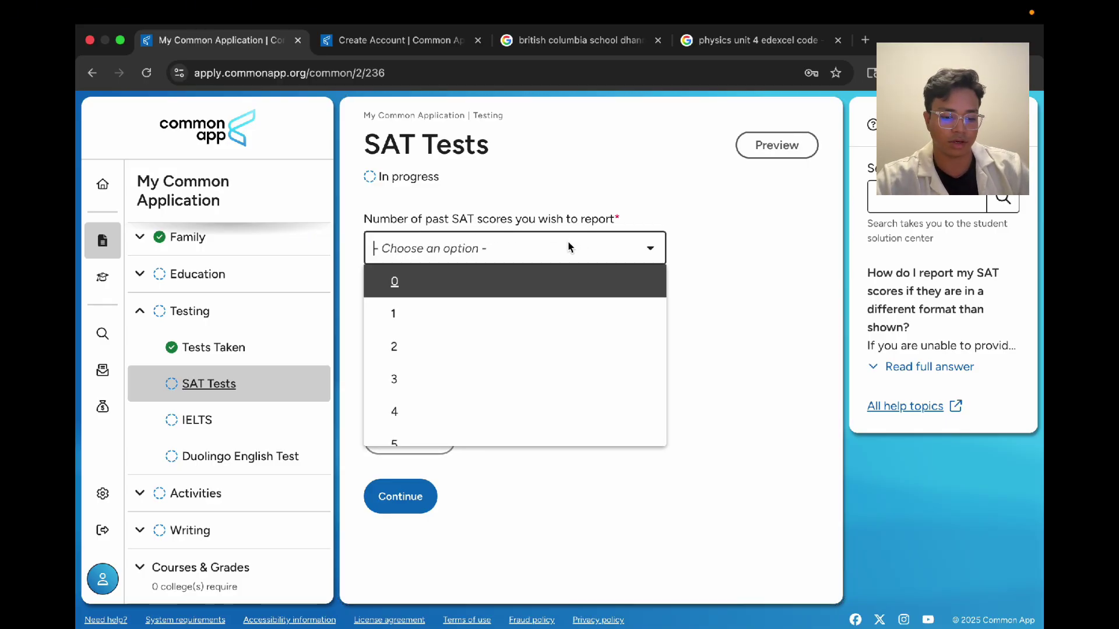
left_click(513, 345)
scroll(492, 364, "down", 2)
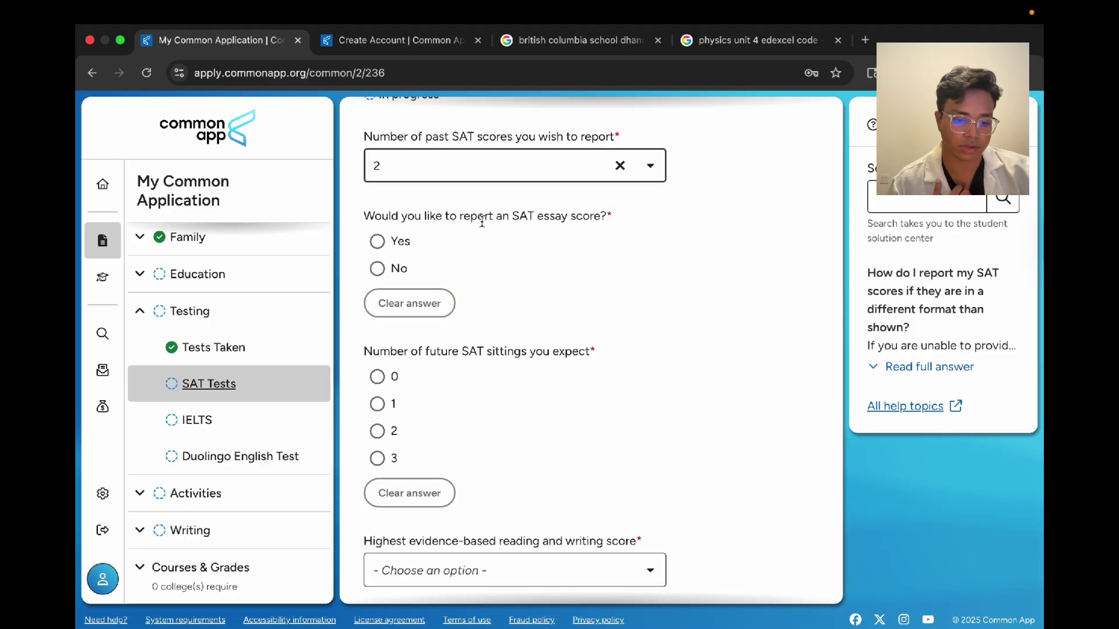
left_click(397, 269)
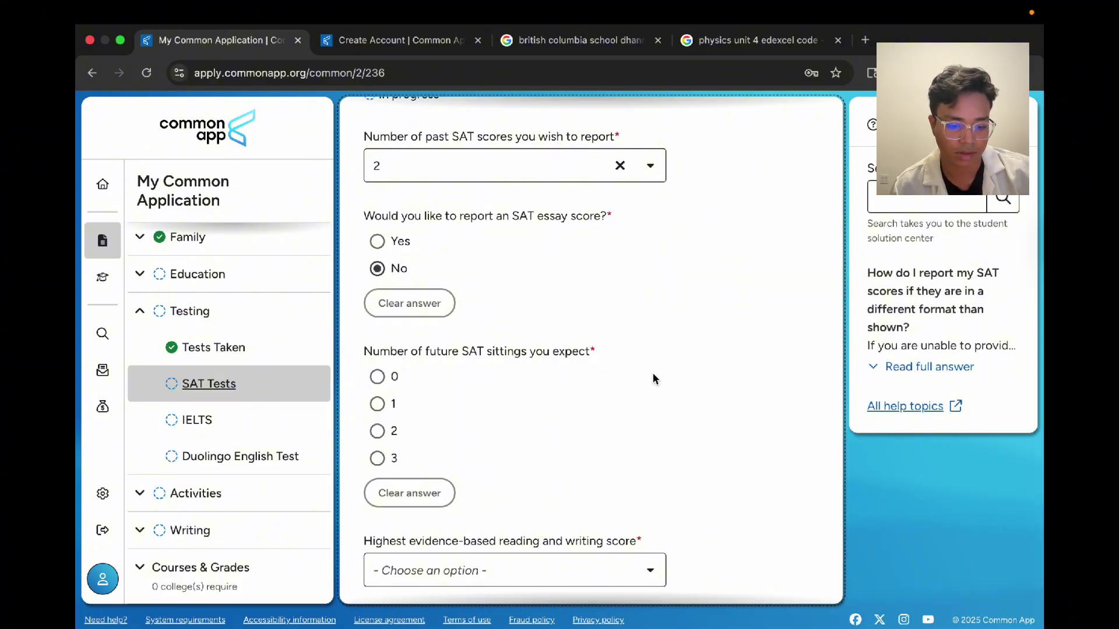
left_click(522, 219)
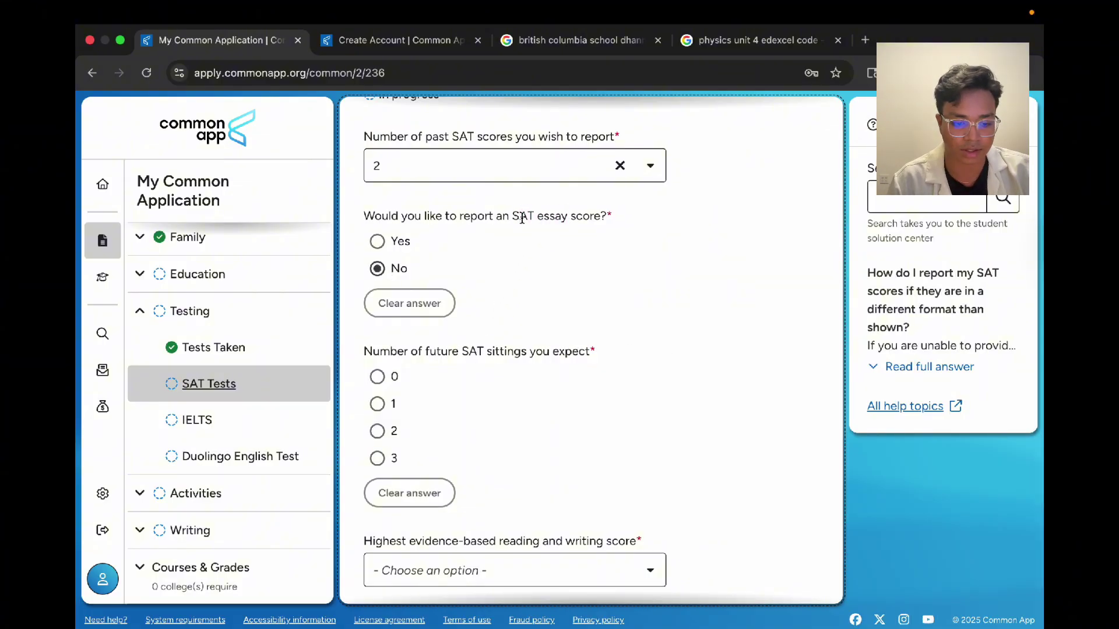
Step: Expect one future SAT sitting, dated December 2025
scroll(589, 336, "down", 2)
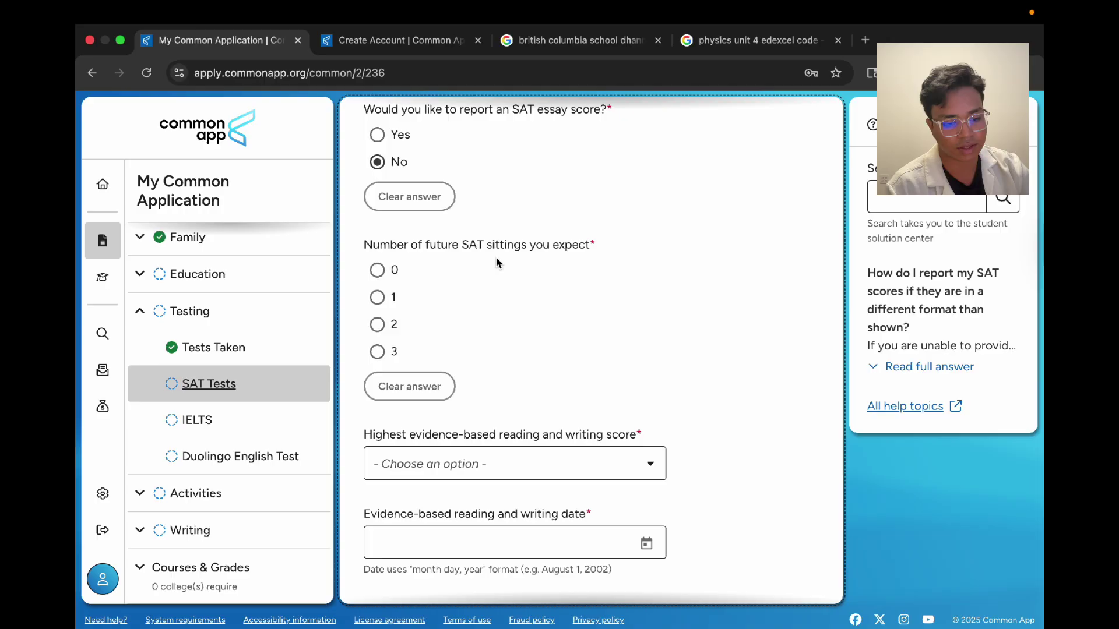
left_click(394, 303)
scroll(651, 288, "down", 1)
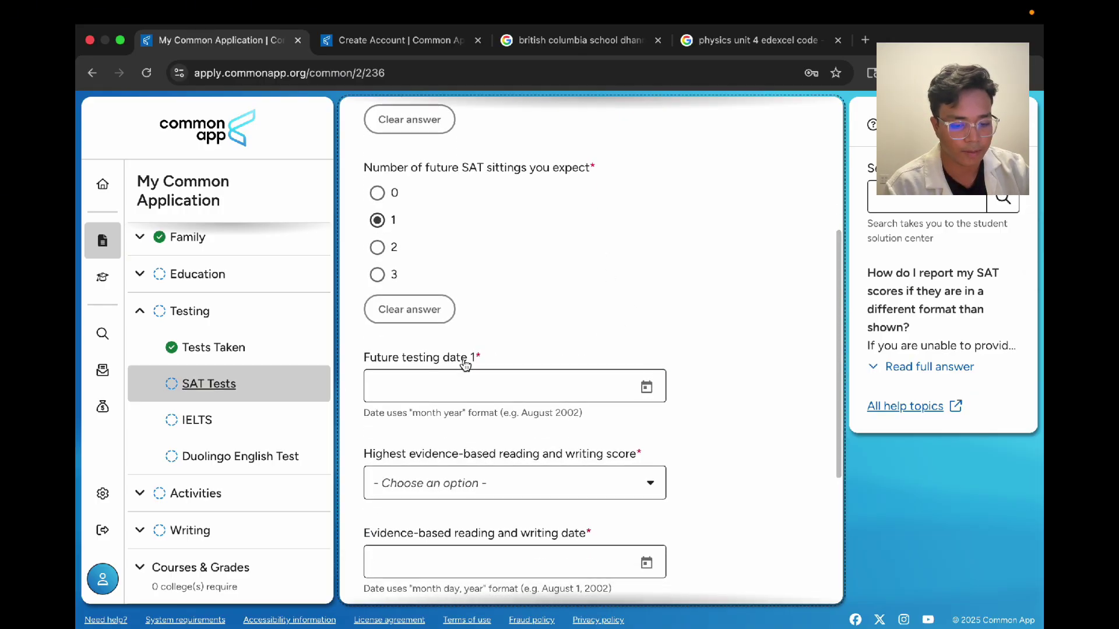
scroll(464, 364, "down", 1)
left_click(646, 329)
left_click(580, 575)
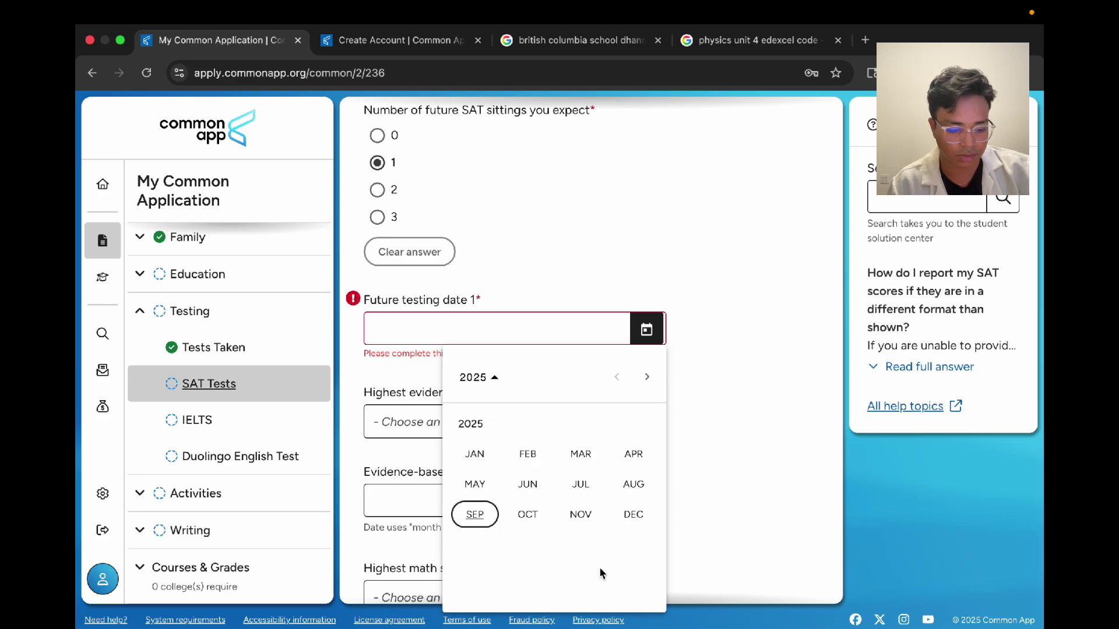
left_click(633, 514)
scroll(704, 295, "down", 2)
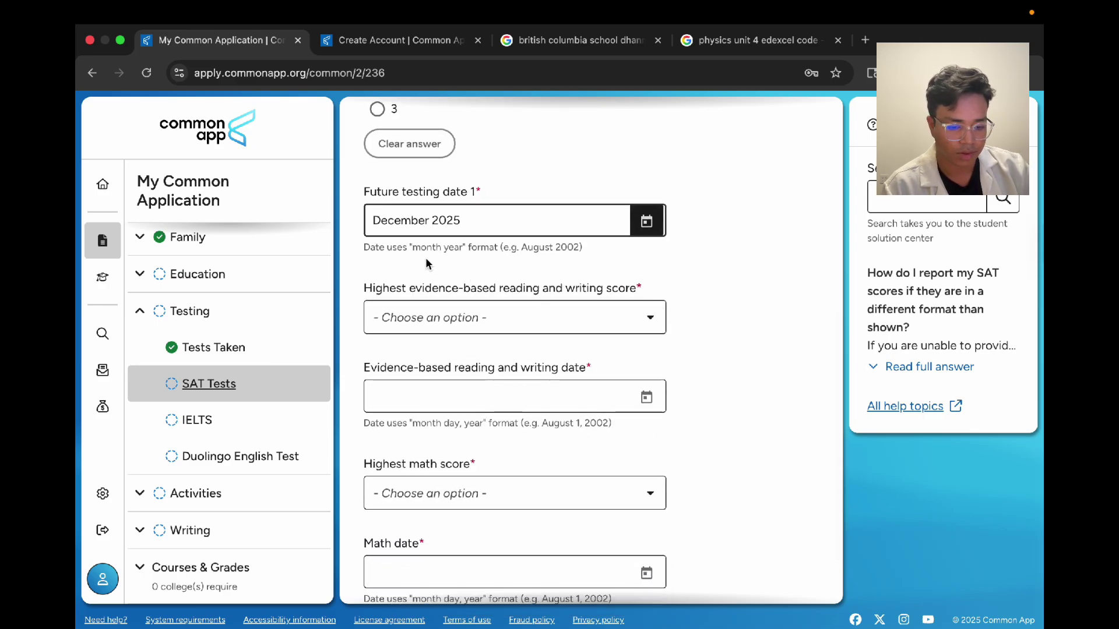
scroll(428, 262, "up", 7)
Step: Keep 2 past SAT scores and set the highest reading and writing score to 760
left_click(390, 251)
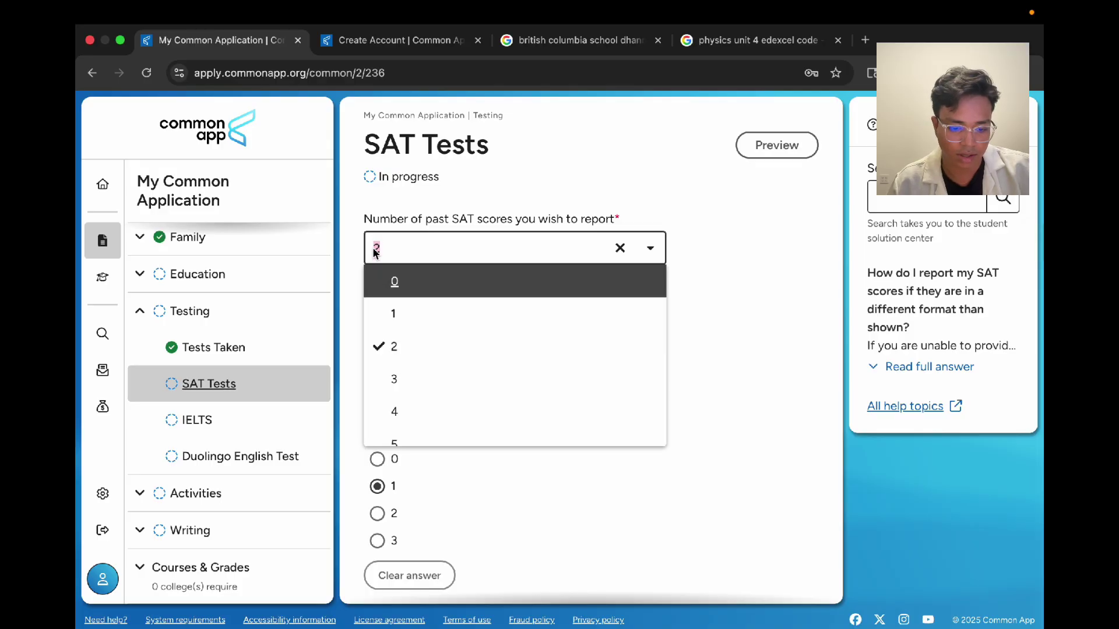
left_click(581, 187)
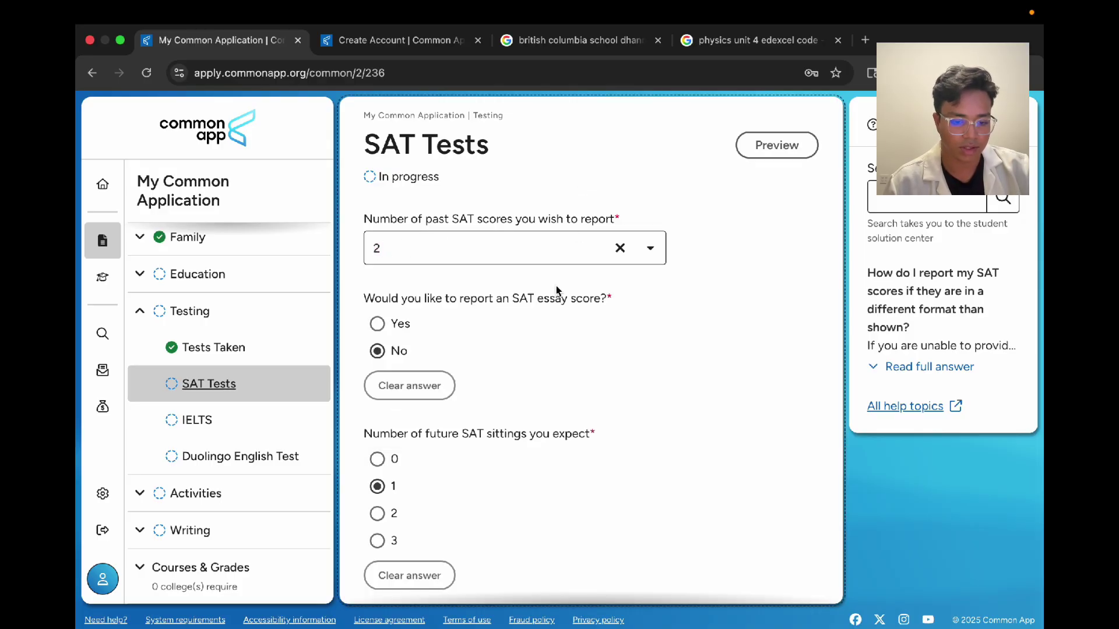
scroll(660, 350, "down", 7)
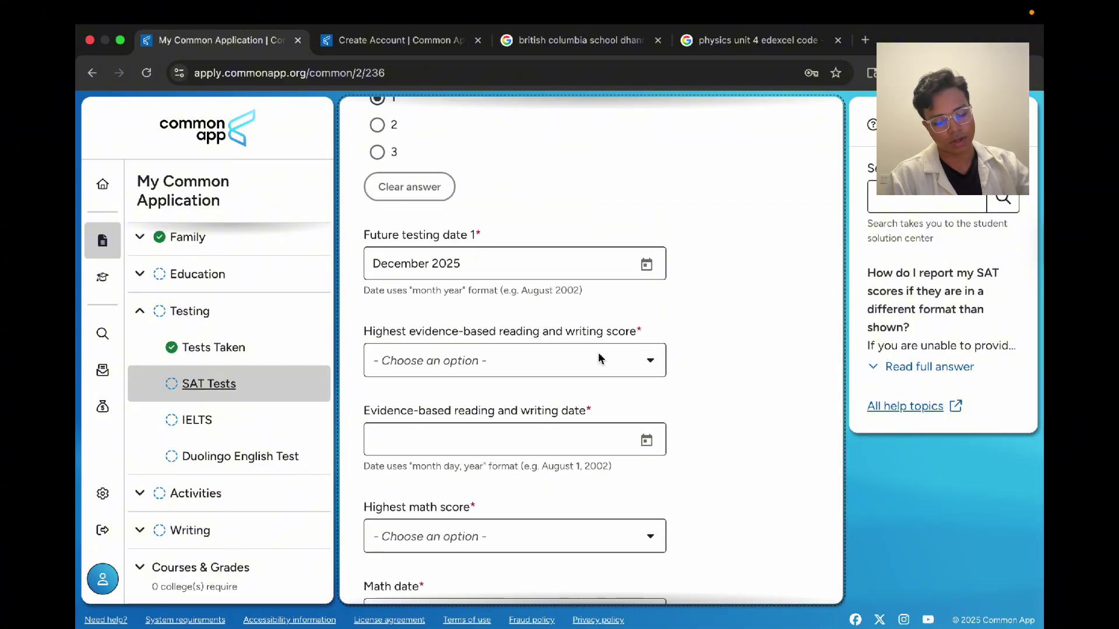
scroll(600, 358, "up", 7)
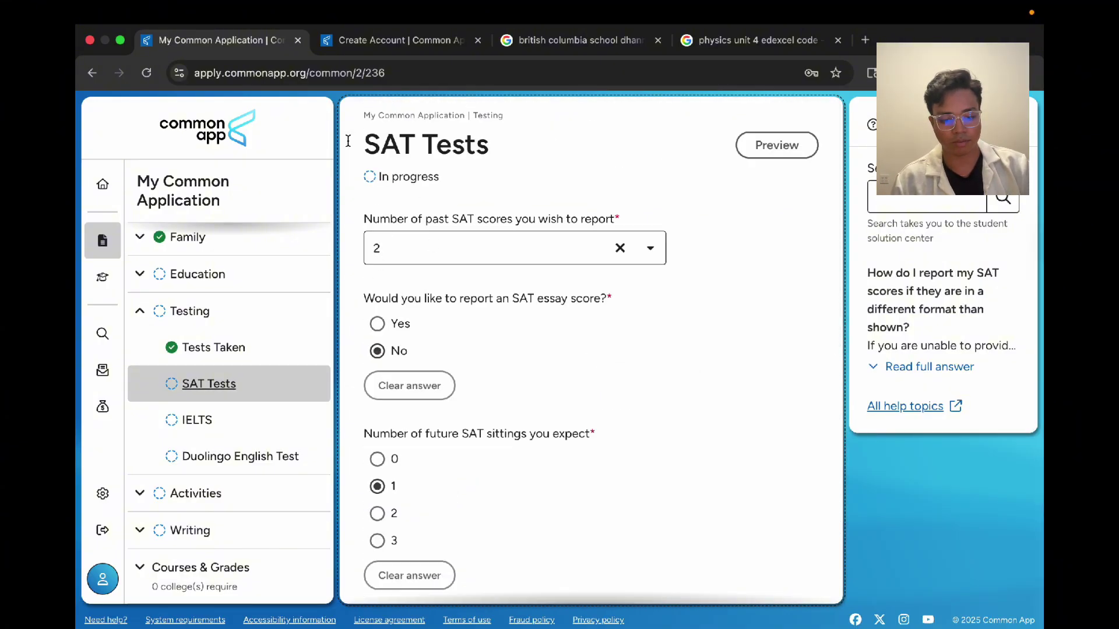
scroll(510, 306, "down", 7)
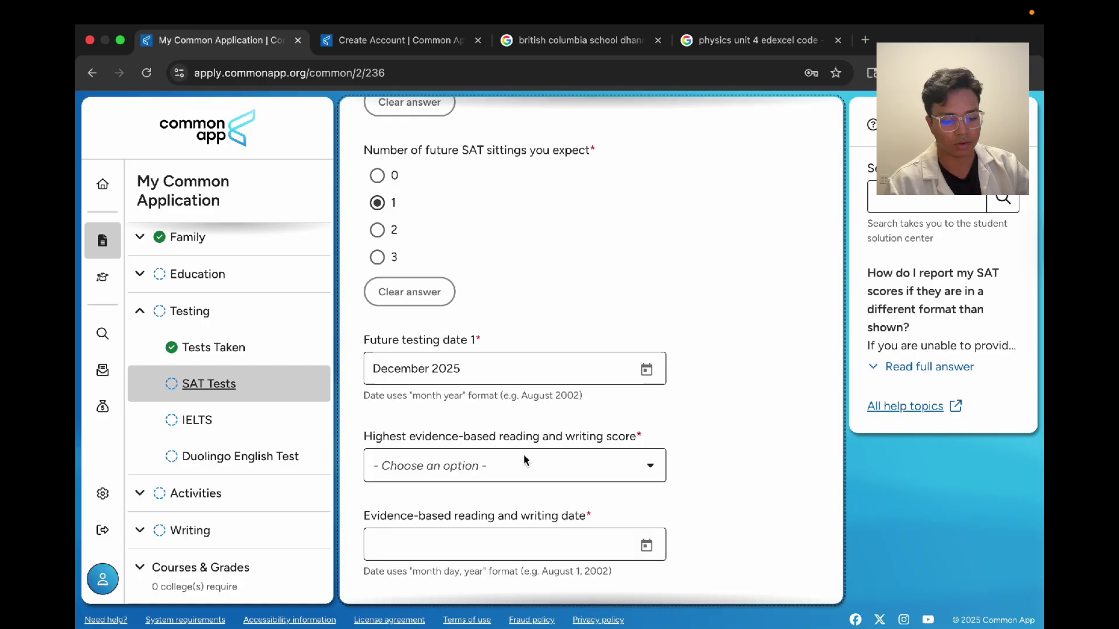
left_click_drag(406, 305, 633, 311)
left_click(529, 336)
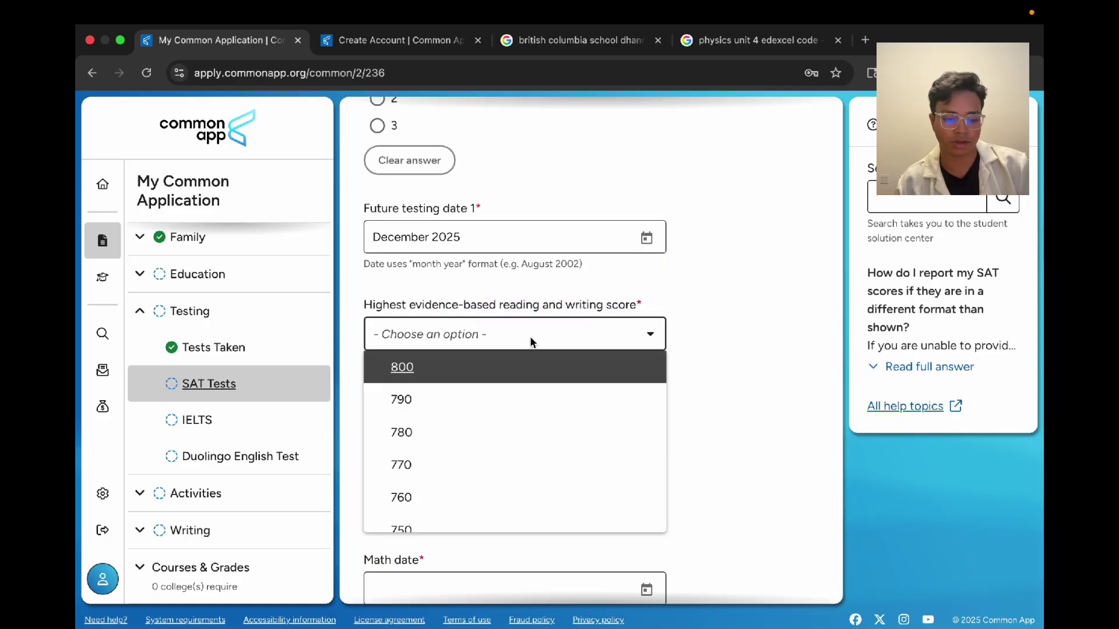
scroll(459, 523, "down", 5)
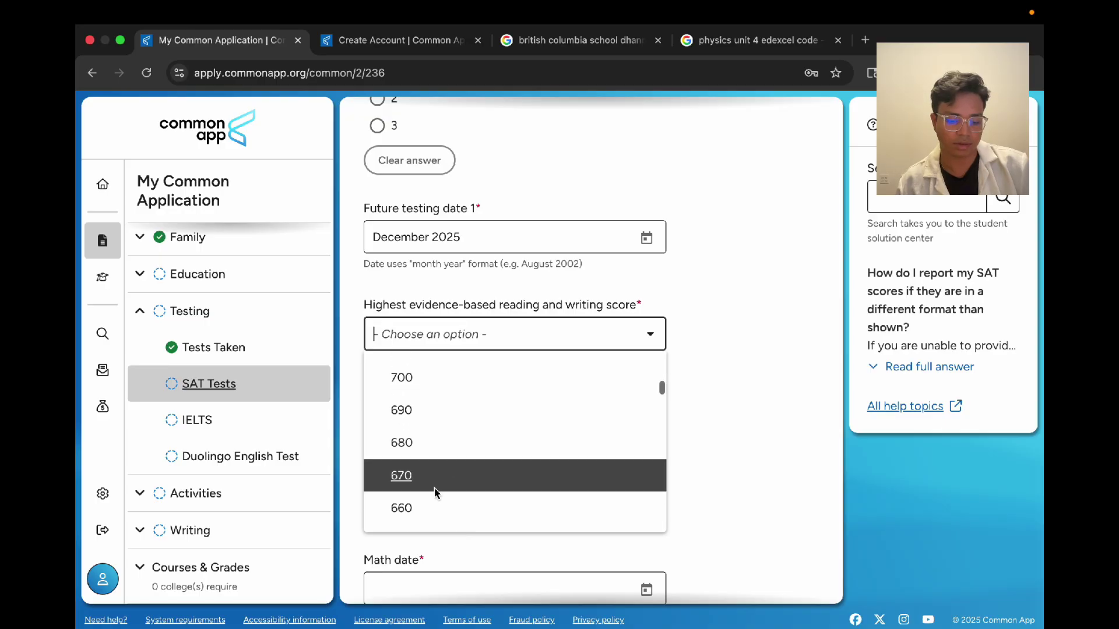
scroll(436, 488, "up", 5)
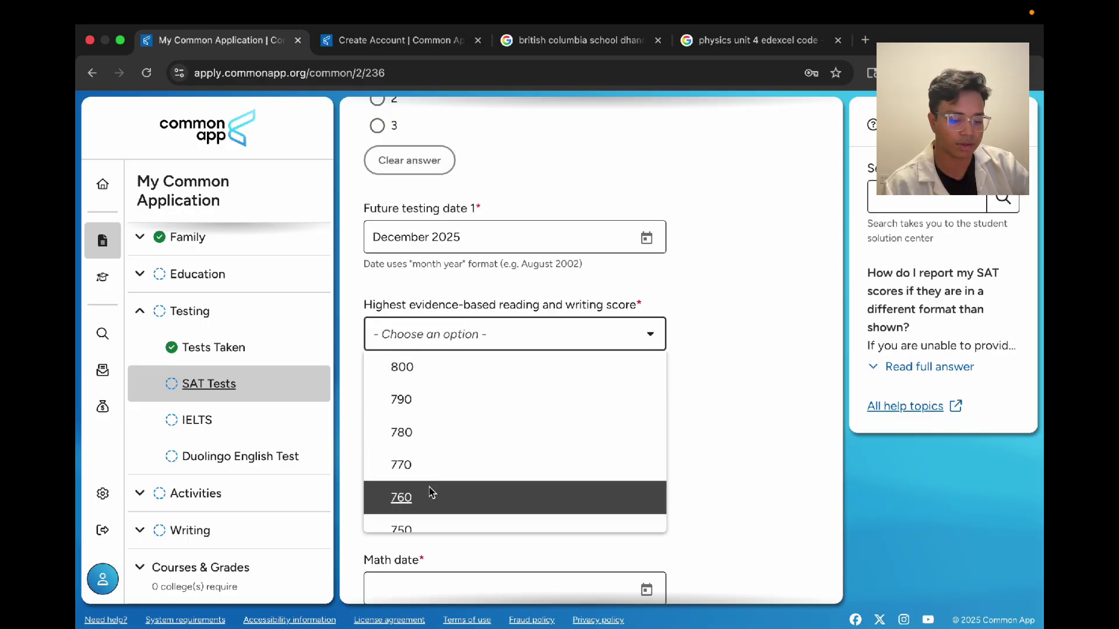
left_click(432, 492)
left_click(401, 336)
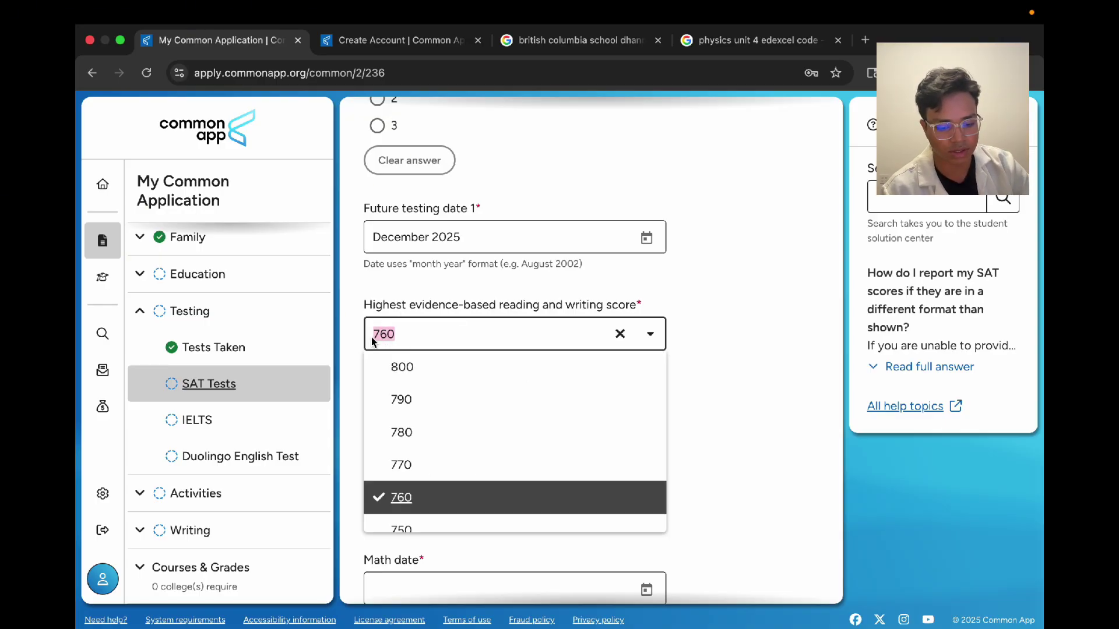
left_click_drag(362, 310, 706, 315)
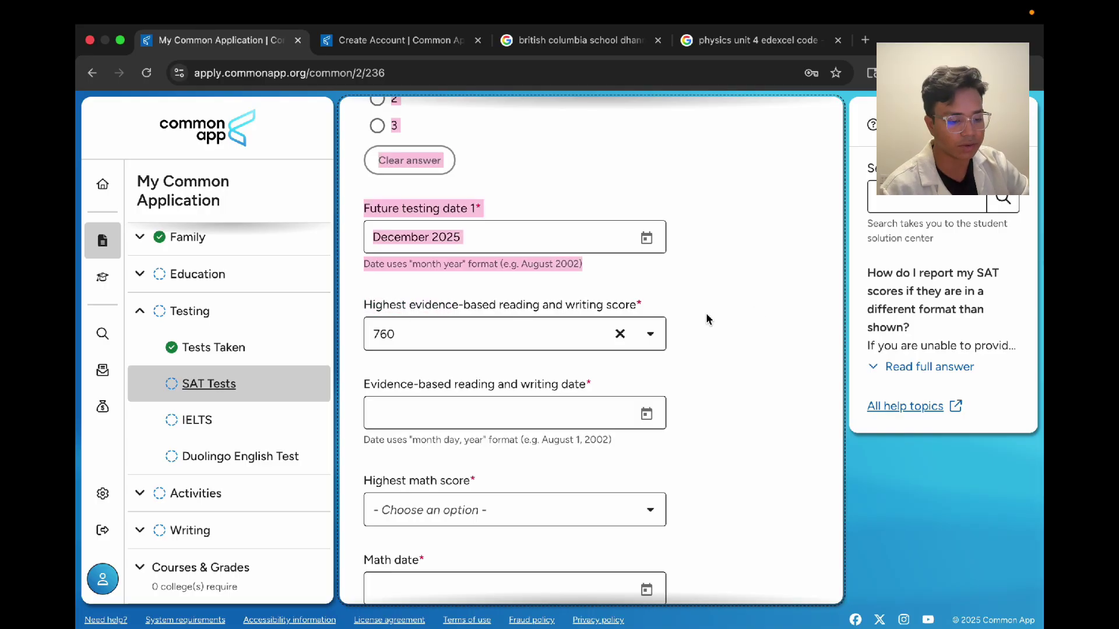
Step: Date the reading and writing score August 14, 2025
left_click(646, 414)
left_click(580, 357)
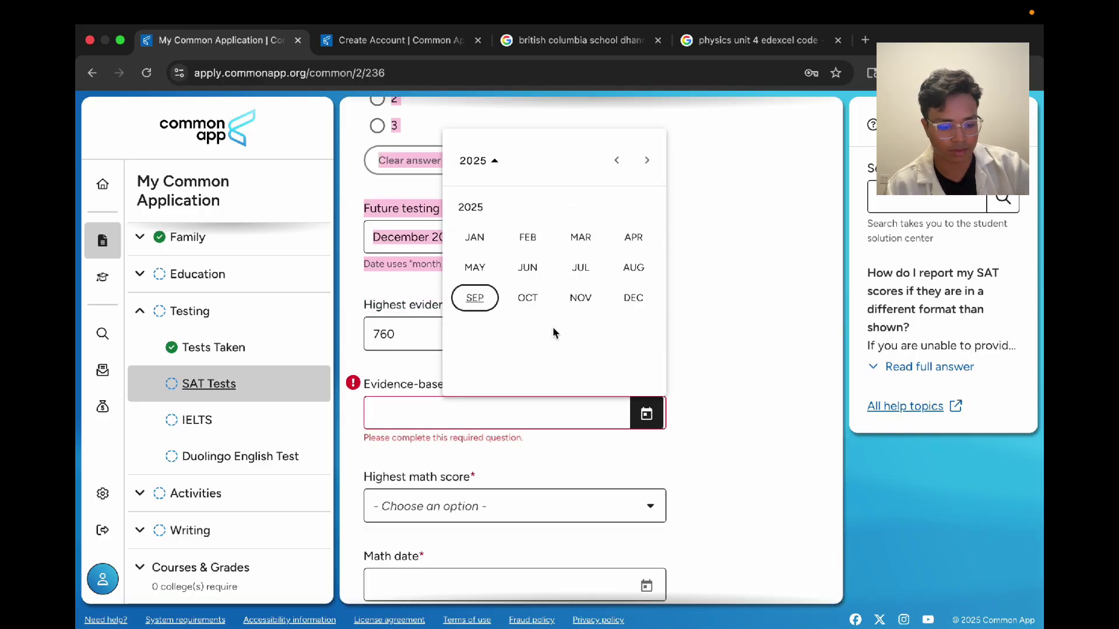
left_click(633, 267)
left_click(629, 391)
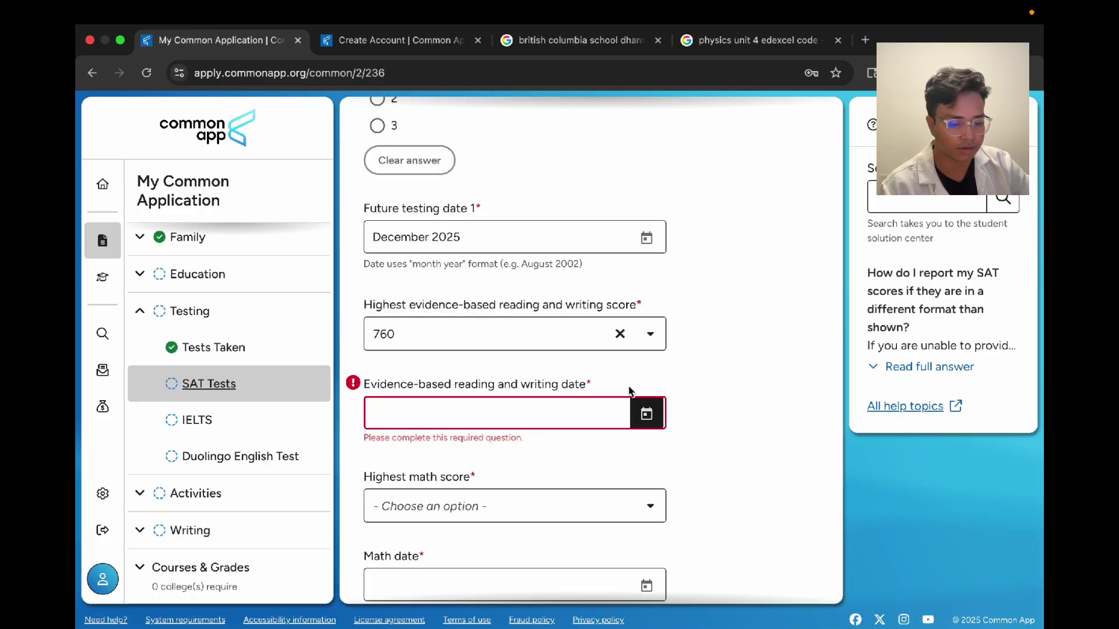
left_click(645, 413)
left_click(579, 356)
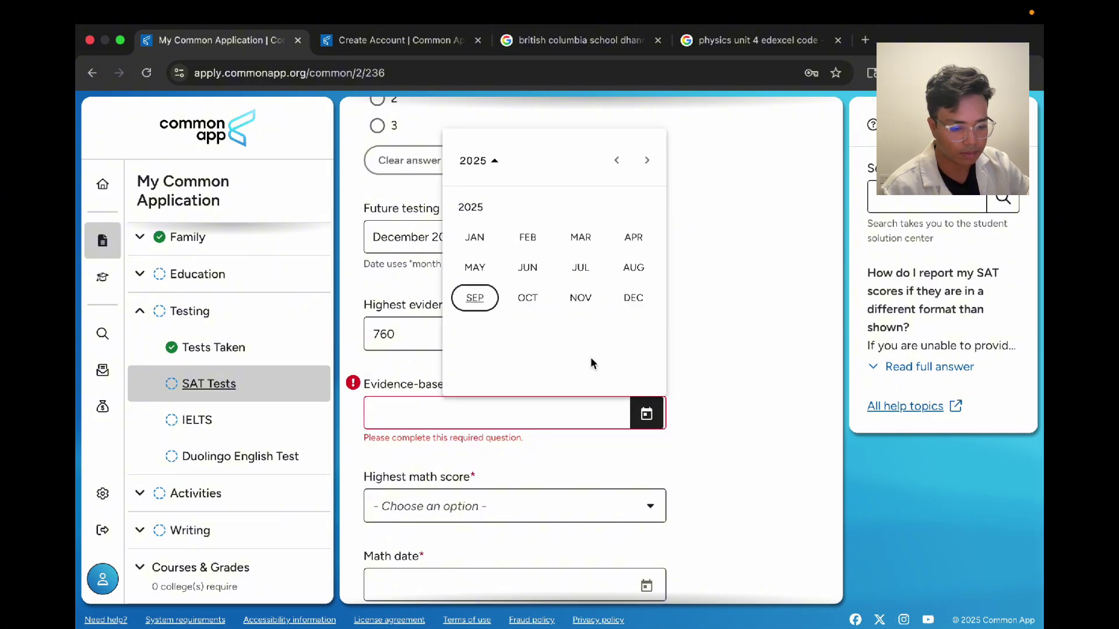
left_click(634, 271)
left_click(584, 283)
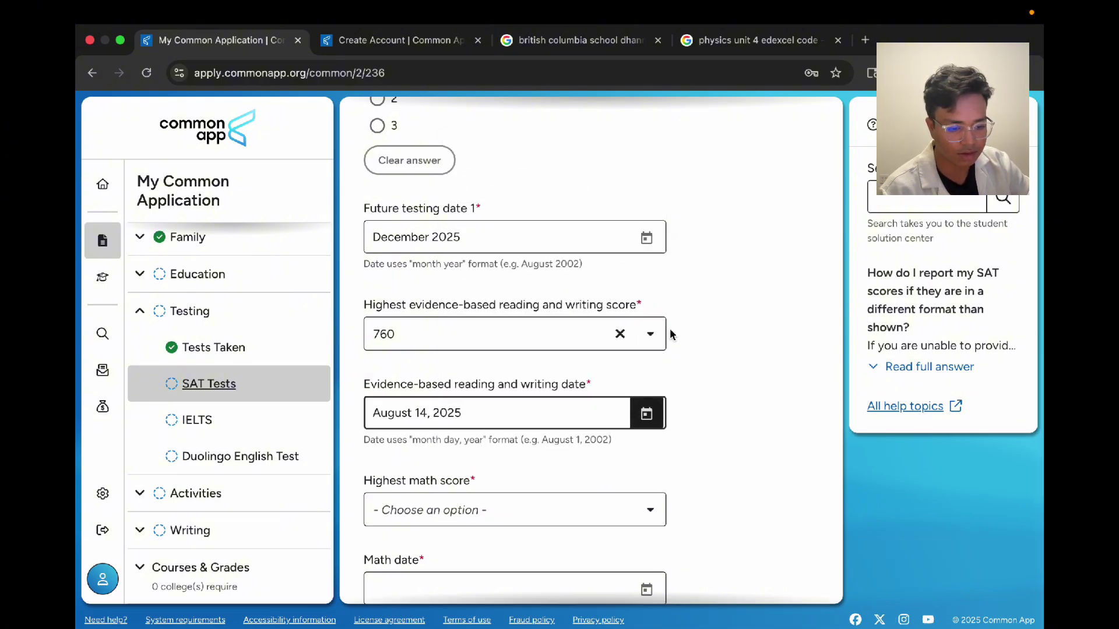
left_click_drag(419, 411, 436, 410)
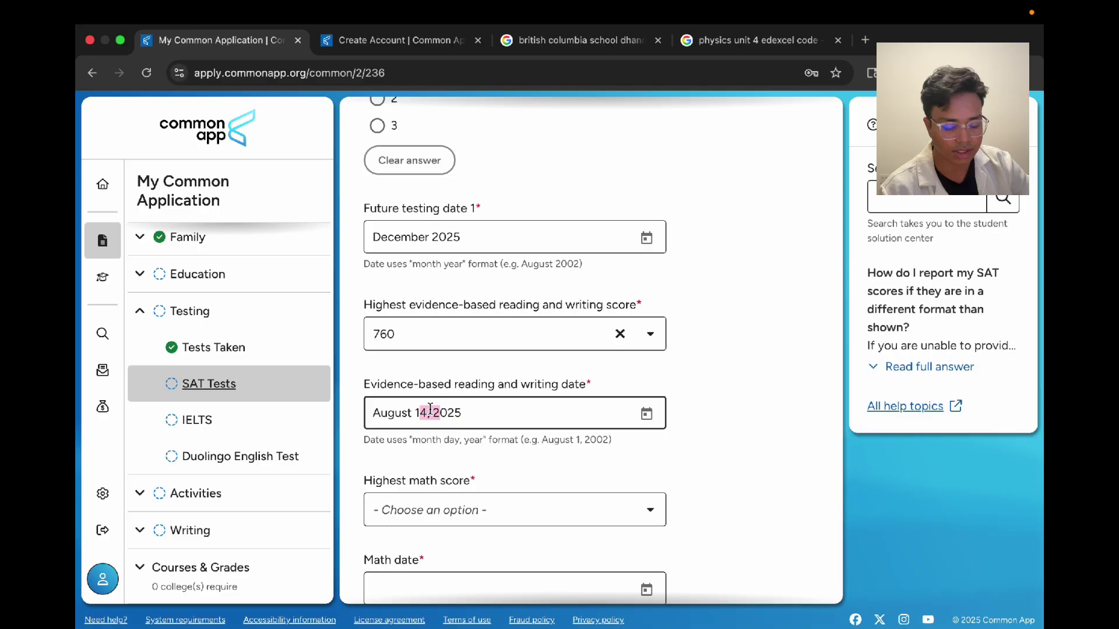
left_click(706, 389)
scroll(706, 390, "down", 2)
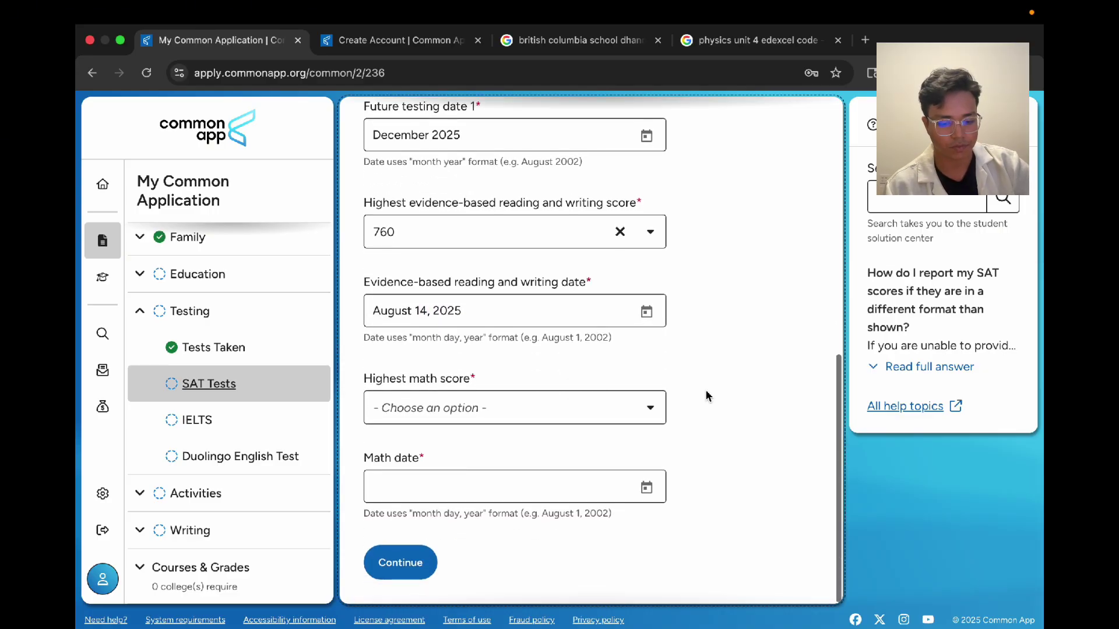
Step: Set the highest math score to 800, dated March 14, 2025, and save the SAT page
left_click(579, 402)
left_click(469, 453)
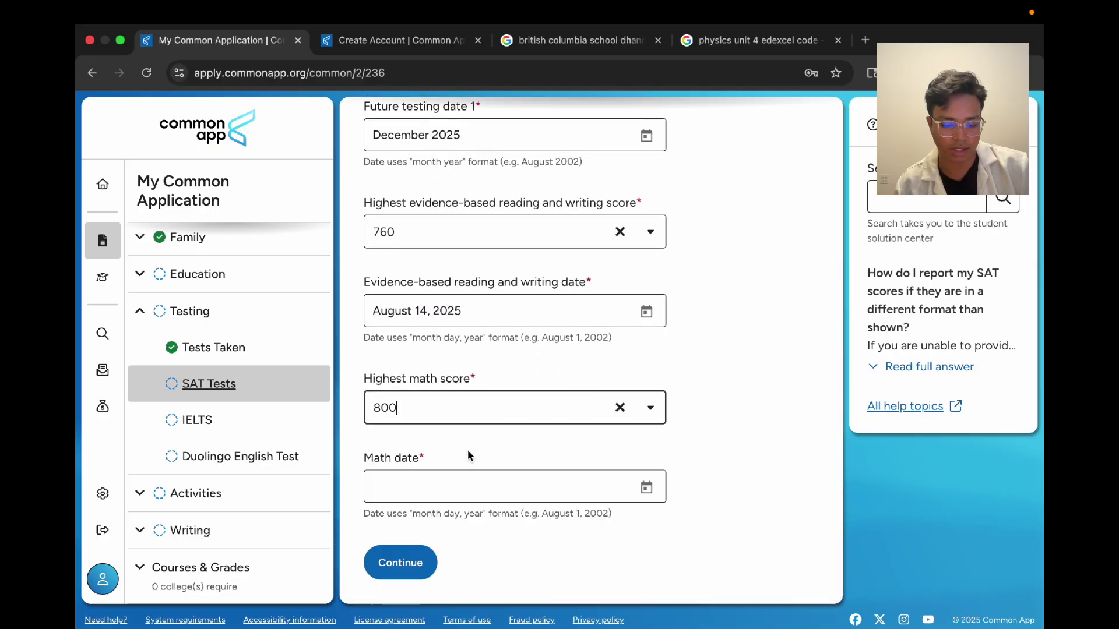
left_click(678, 406)
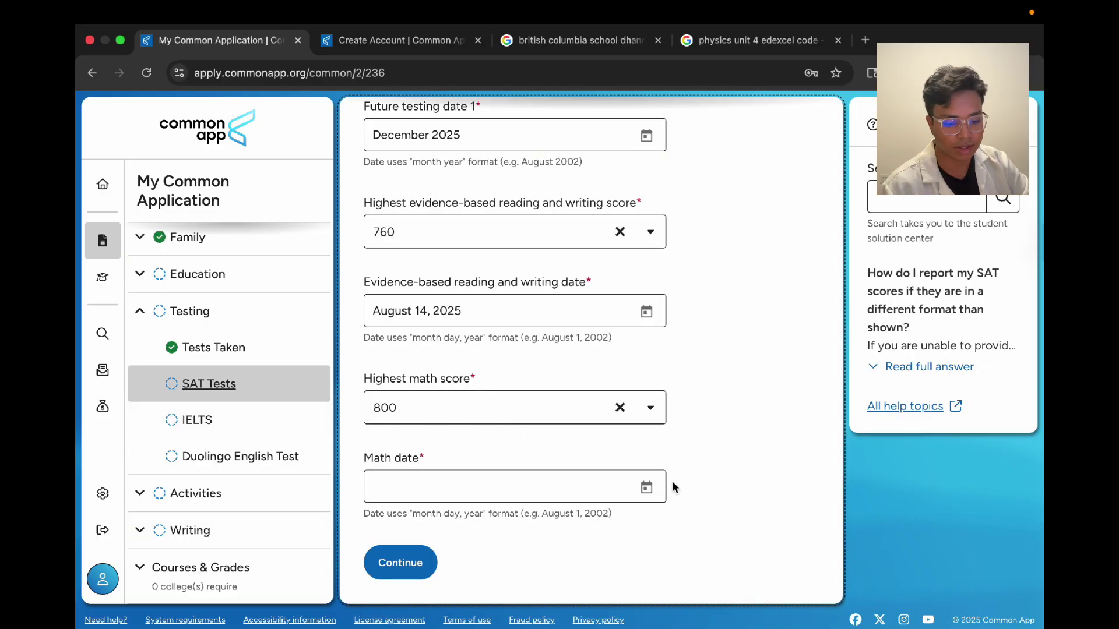
left_click(646, 487)
left_click(583, 429)
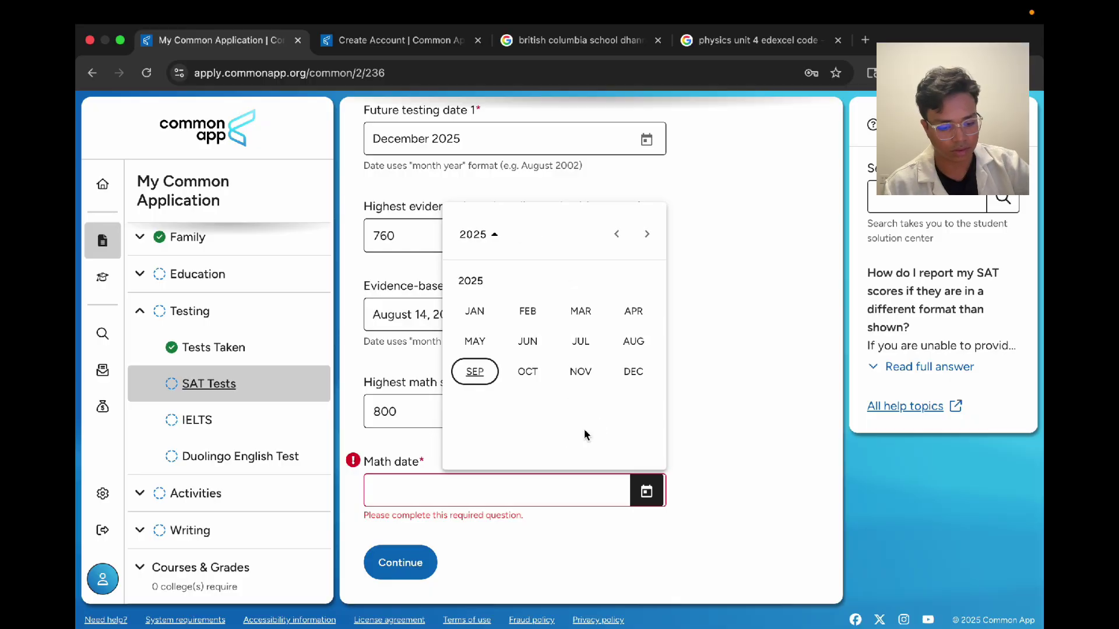
left_click(583, 318)
key("Escape")
left_click(647, 489)
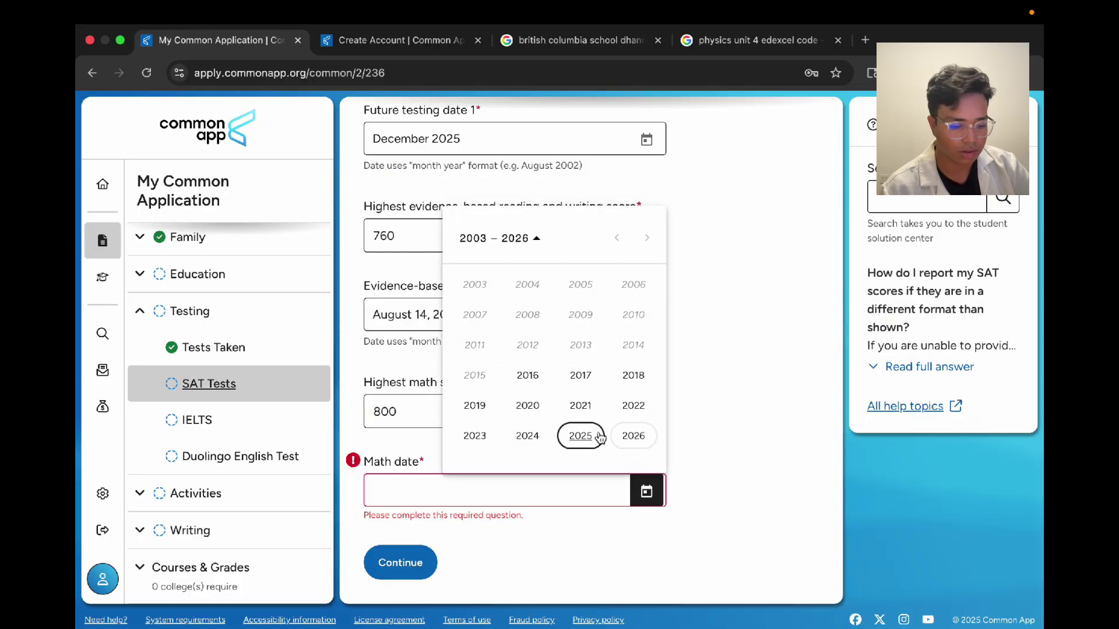
left_click(583, 435)
left_click(583, 316)
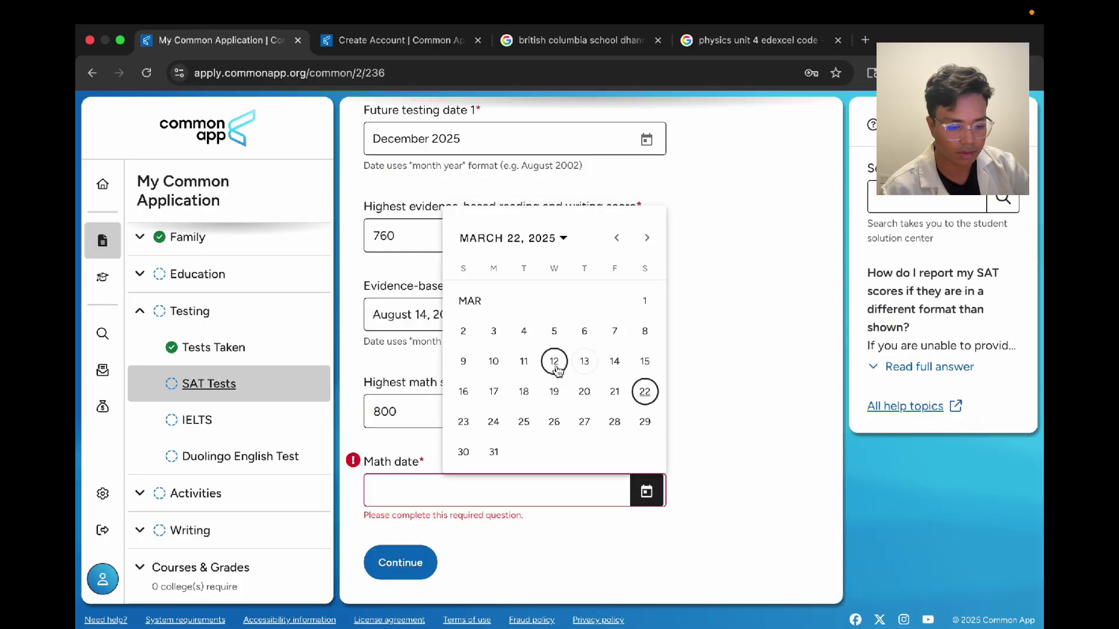
left_click(614, 361)
left_click(417, 551)
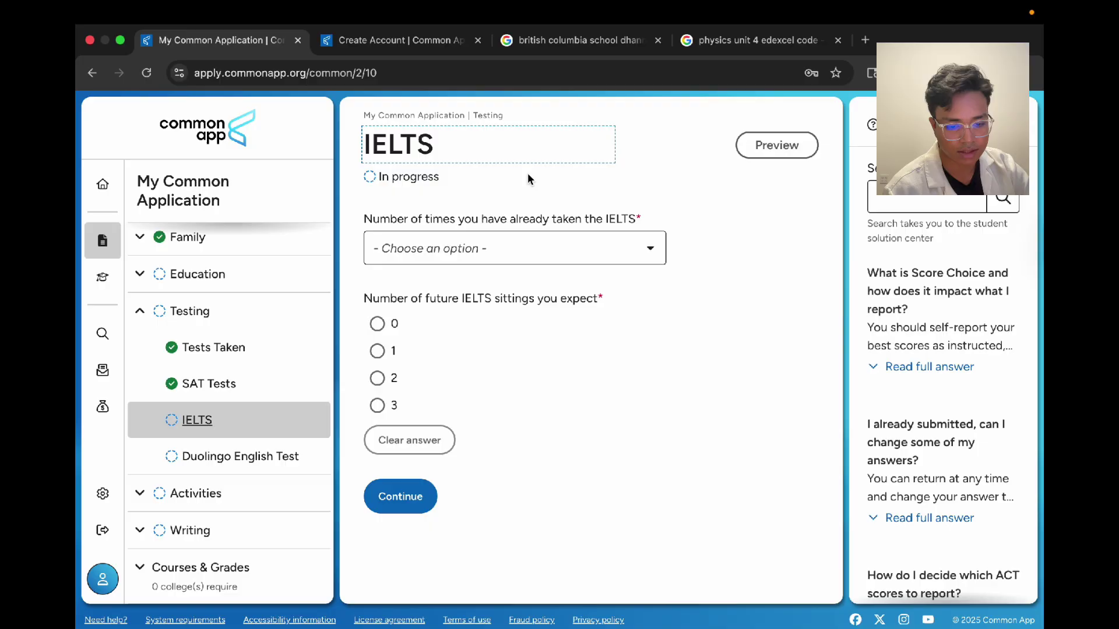
Step: Report having taken the IELTS once
left_click(528, 175)
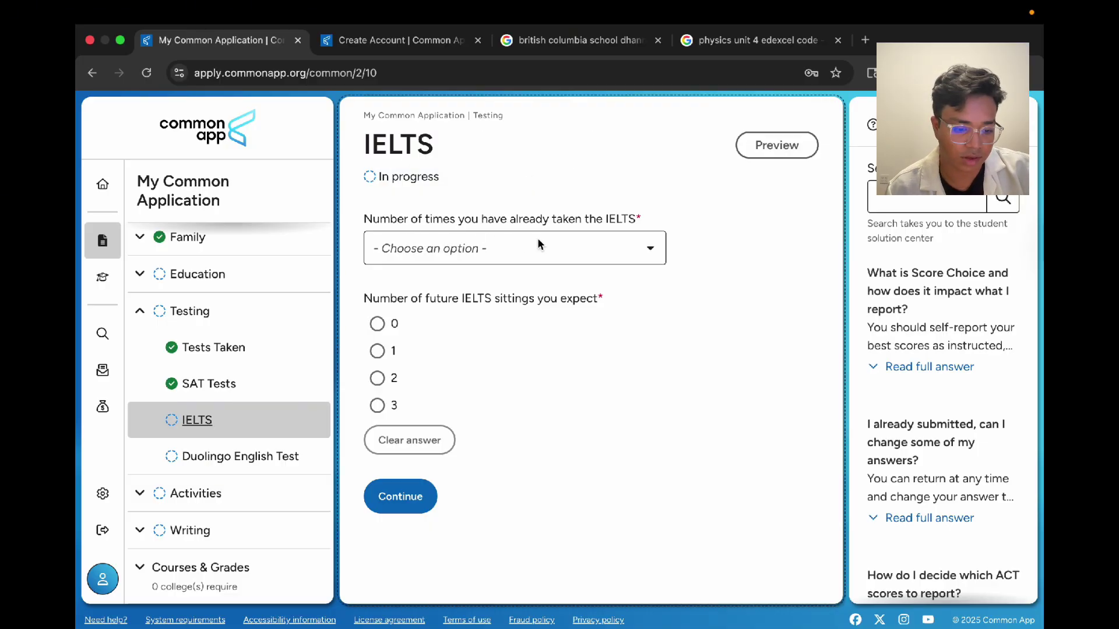
left_click(599, 245)
left_click(522, 312)
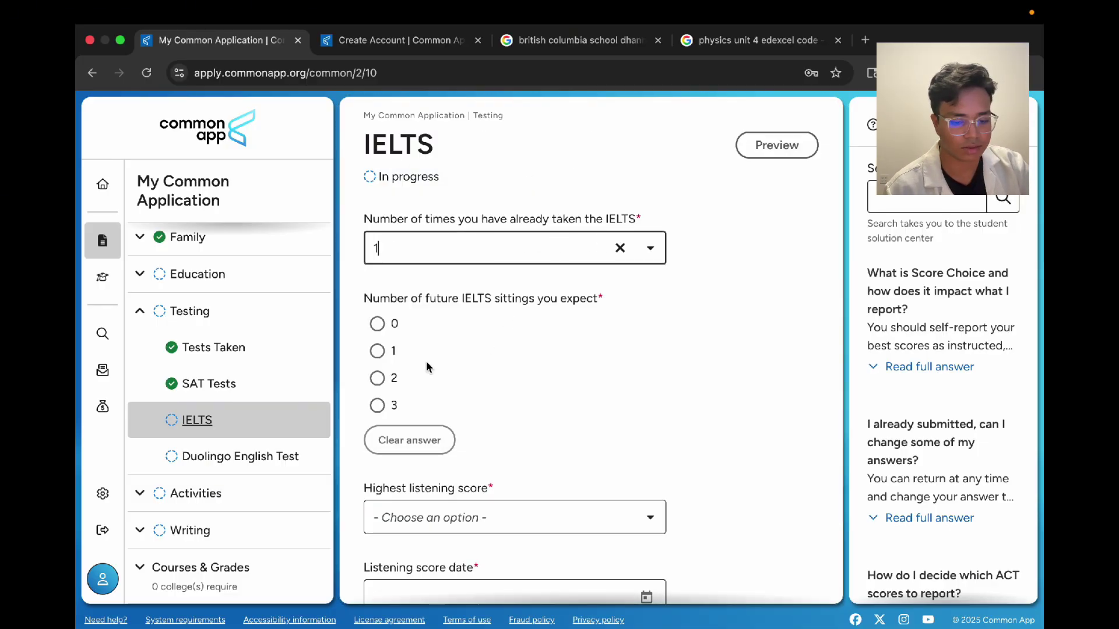
scroll(425, 361, "down", 3)
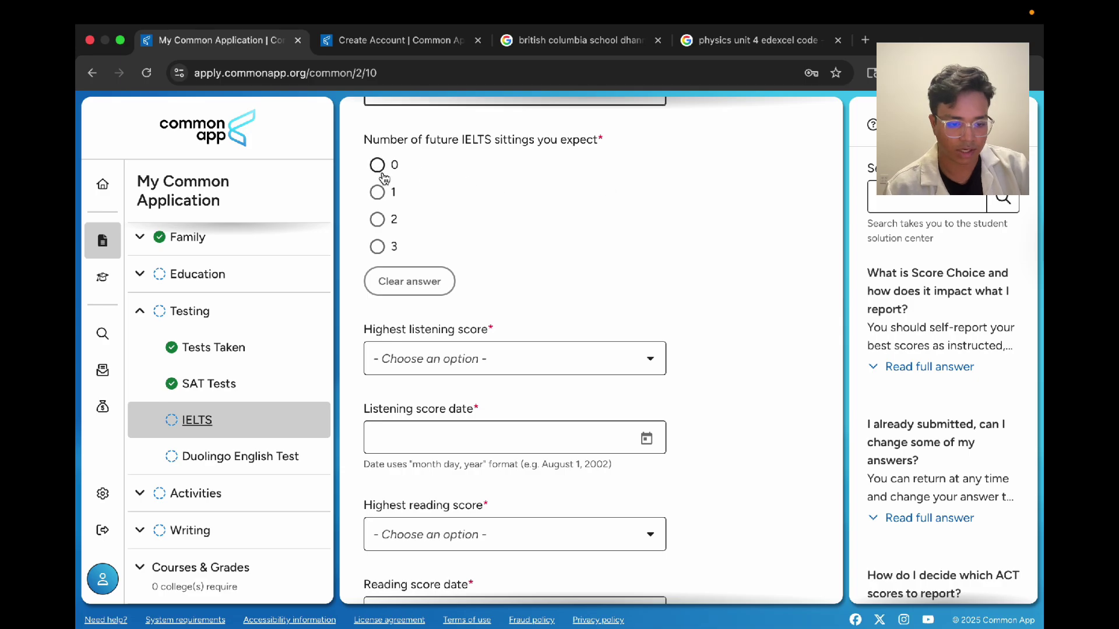
scroll(504, 256, "down", 4)
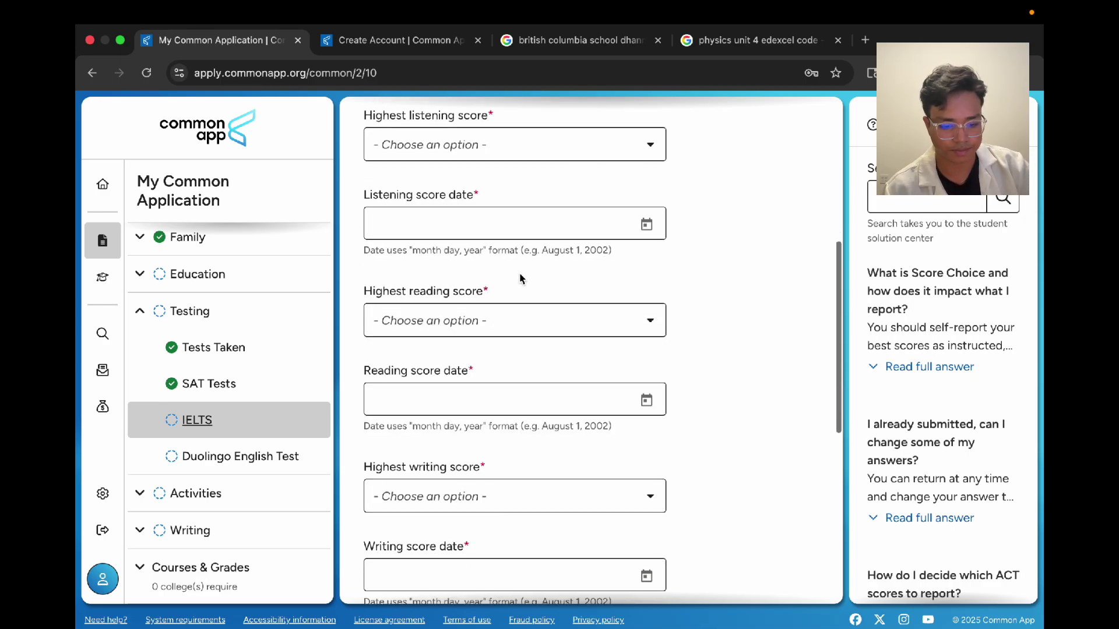
scroll(519, 271, "up", 1)
Step: Set the highest IELTS listening score to 8, dated June 11, 2025
left_click(501, 180)
scroll(475, 326, "down", 5)
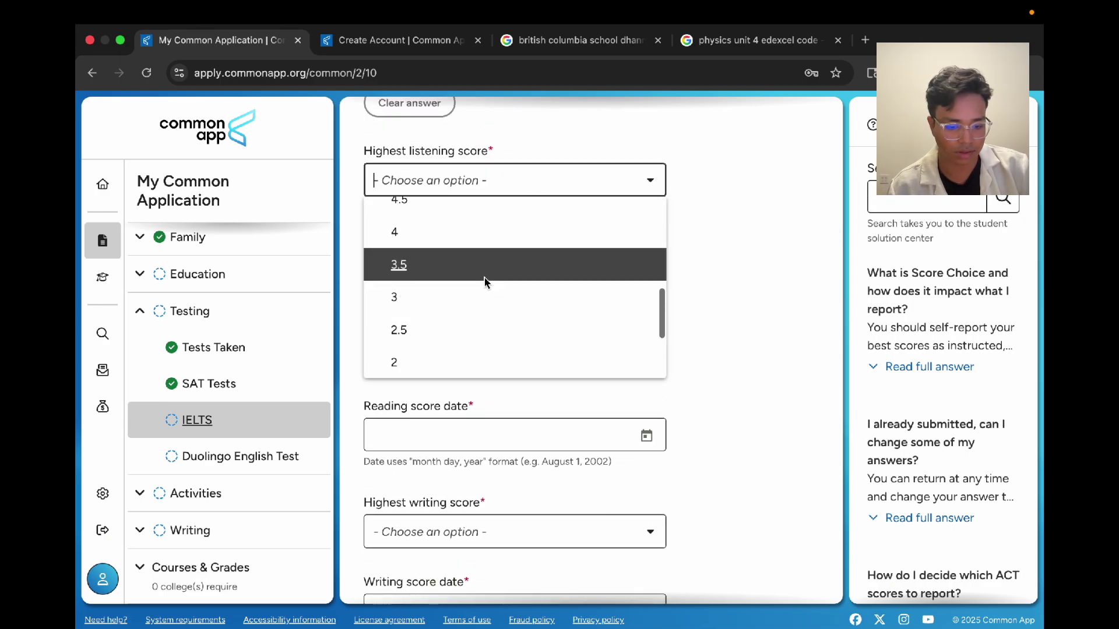
scroll(487, 279, "up", 5)
left_click(463, 277)
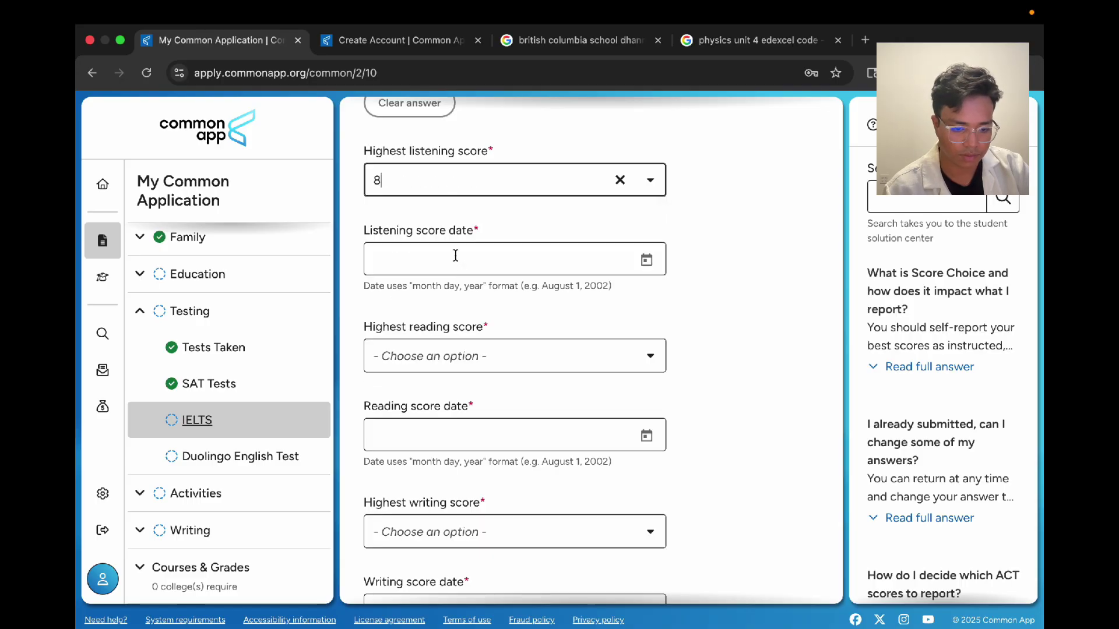
left_click(646, 261)
left_click(577, 502)
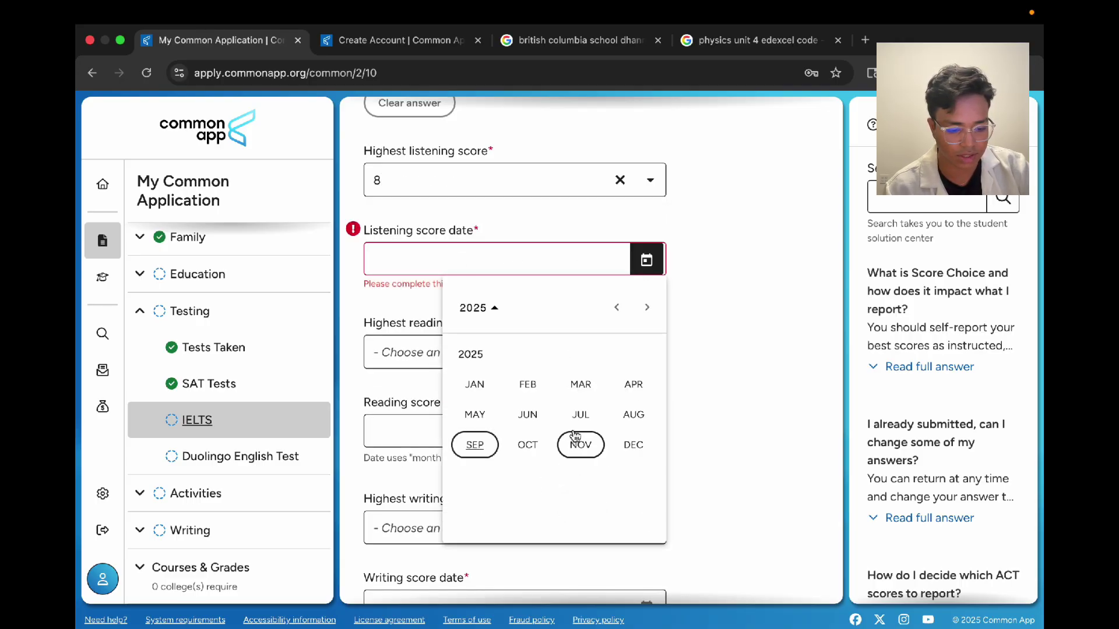
left_click(527, 415)
left_click(549, 429)
Step: Set the highest IELTS reading score to 6.5, dated June 11, 2025
left_click(511, 366)
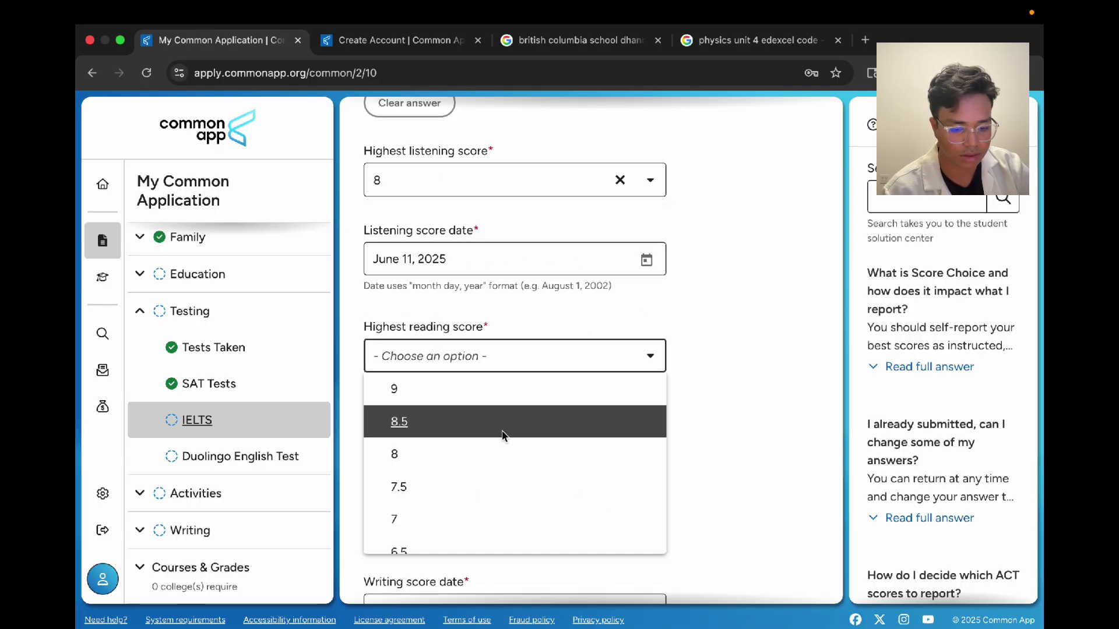
scroll(501, 430, "down", 2)
scroll(504, 437, "up", 1)
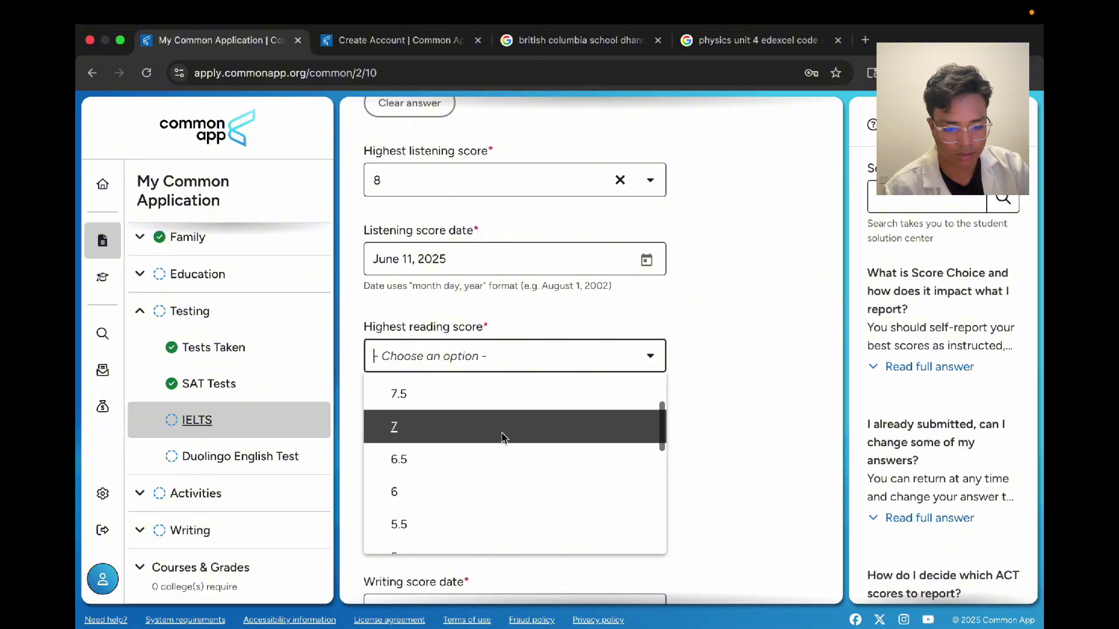
left_click(464, 460)
scroll(592, 393, "down", 3)
left_click(647, 342)
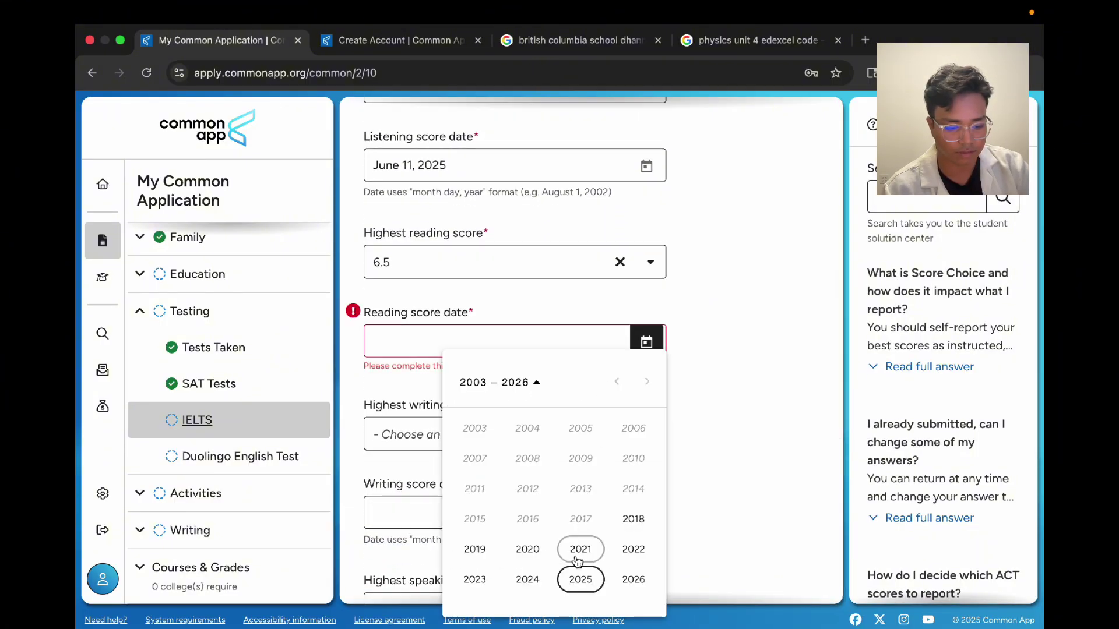
left_click(579, 573)
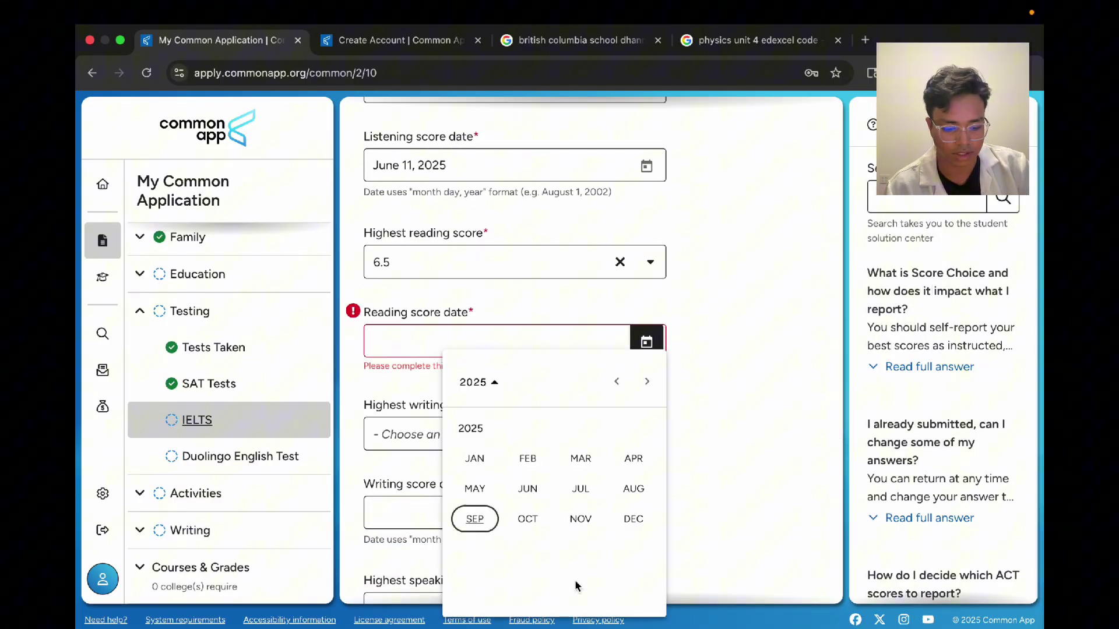
left_click(527, 489)
left_click(582, 501)
Step: Set the highest IELTS writing score to 9, dated June 11, 2025
scroll(566, 503, "down", 2)
left_click(522, 338)
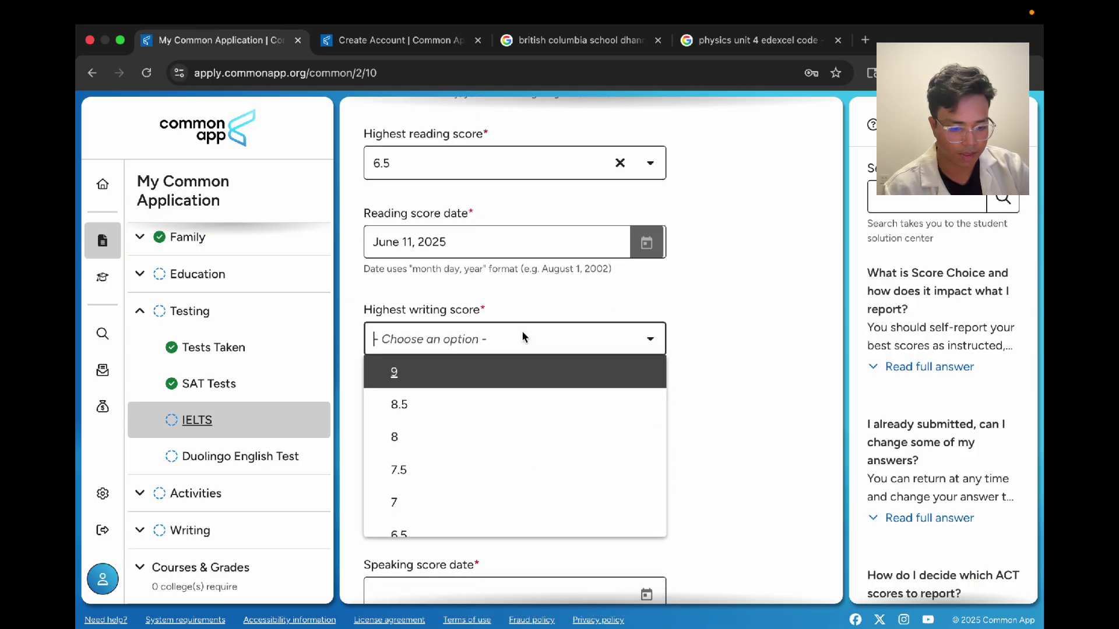
left_click(496, 380)
left_click(646, 418)
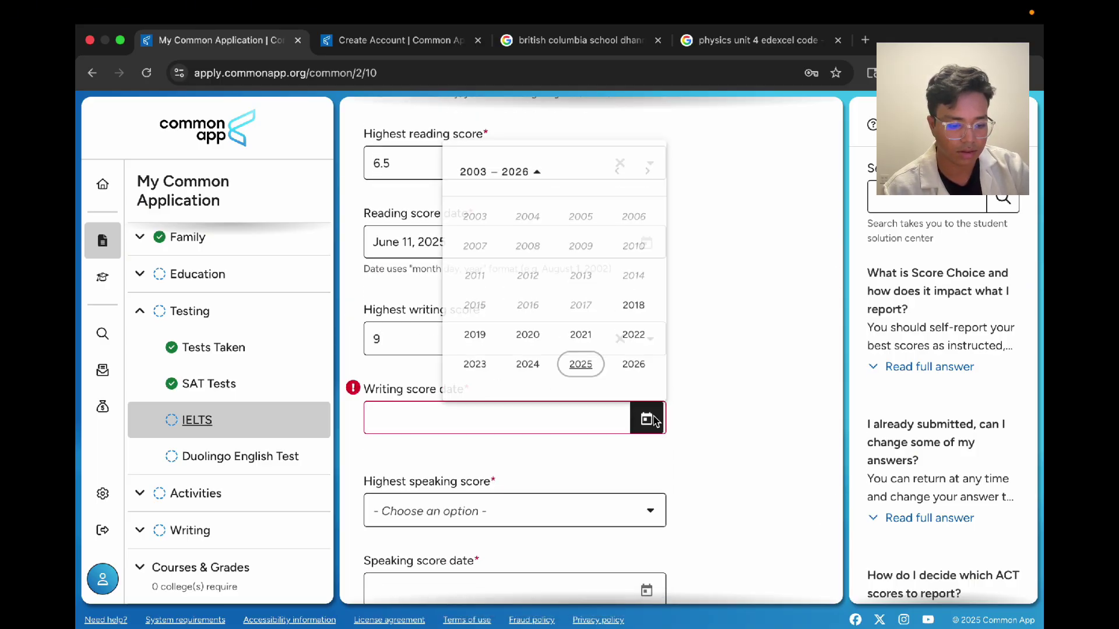
left_click(586, 367)
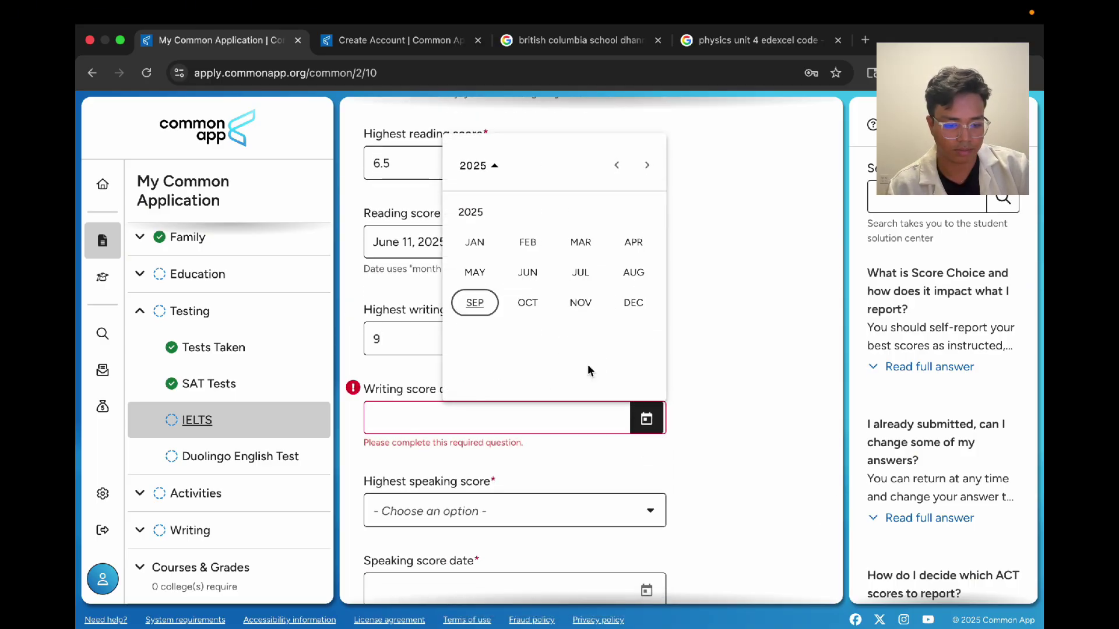
left_click(528, 272)
left_click(554, 287)
Step: Set the highest speaking score to 8, dated July 11, 2025, keeping one IELTS attempt
scroll(699, 373, "down", 4)
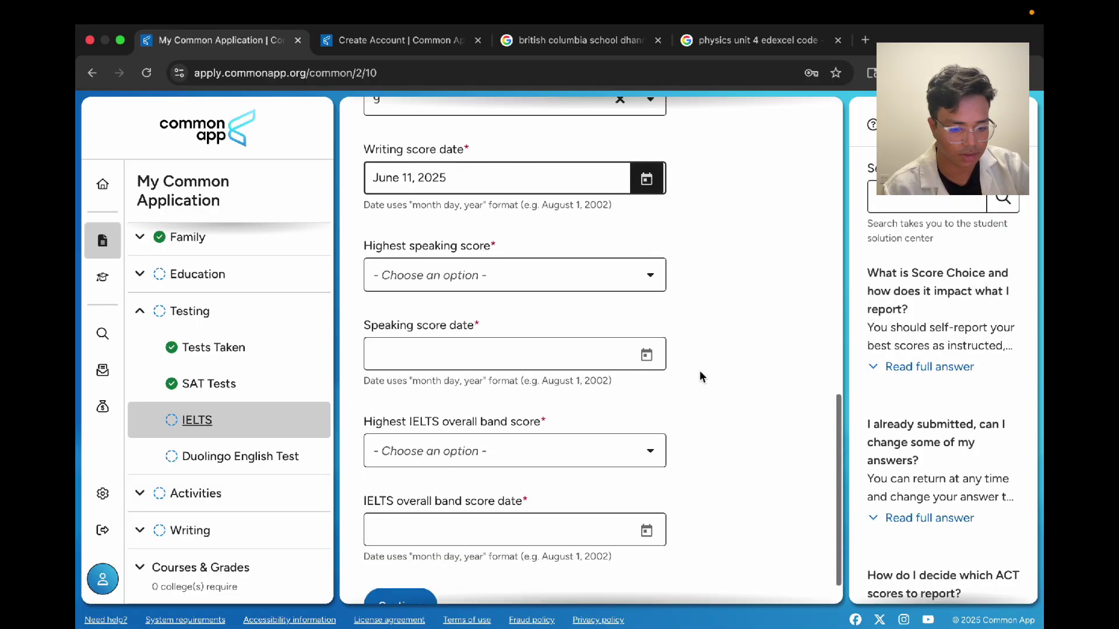
left_click(592, 271)
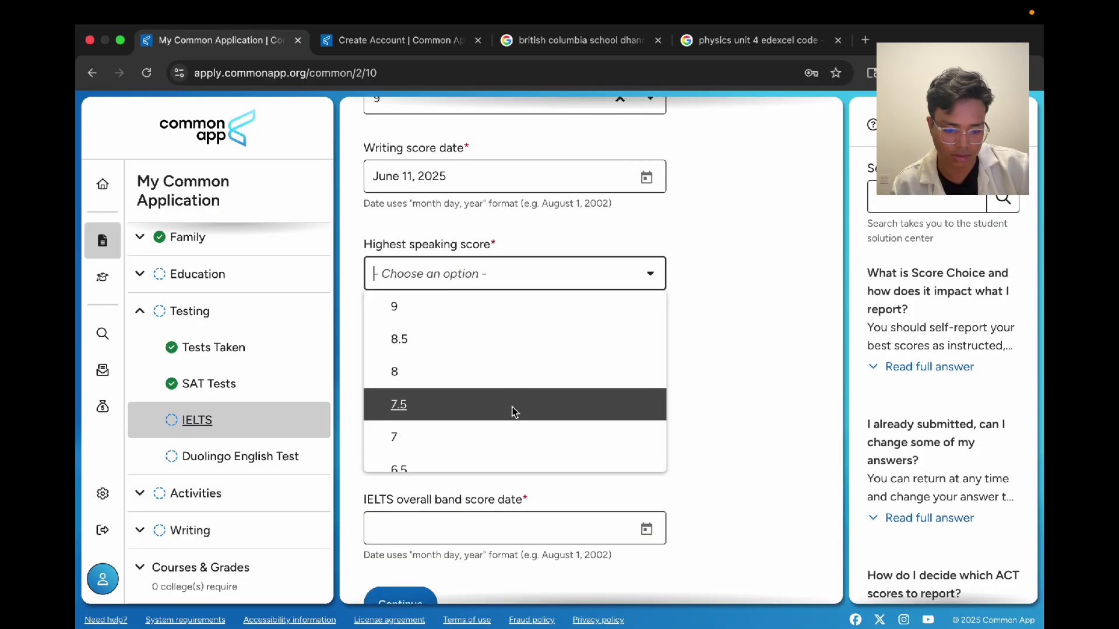
left_click(513, 371)
left_click(646, 352)
left_click(580, 579)
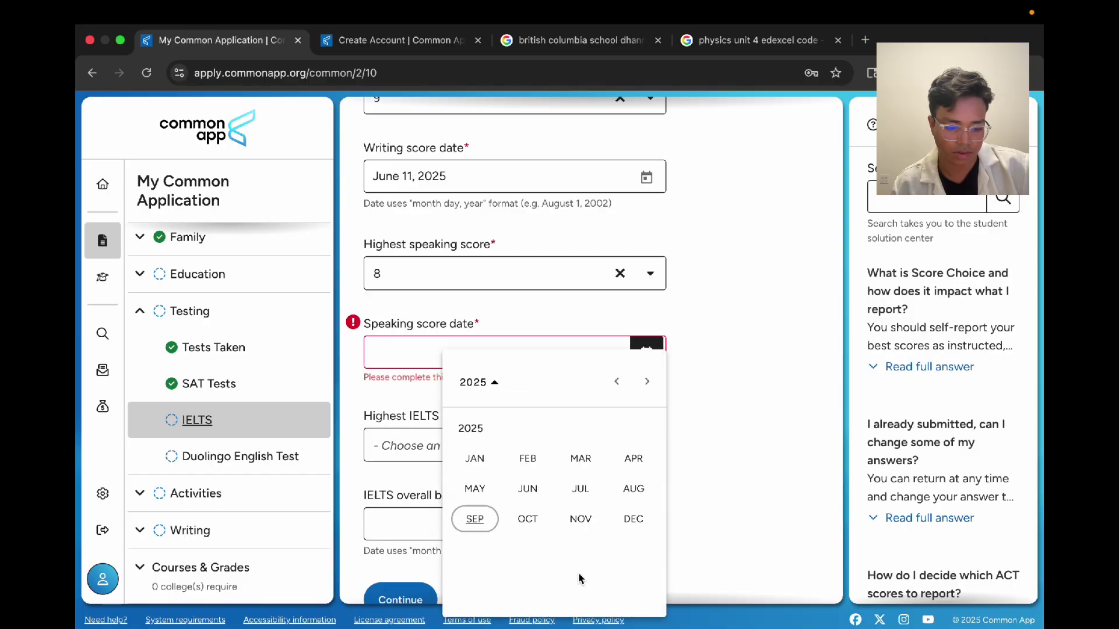
left_click(581, 493)
left_click(607, 509)
scroll(703, 367, "up", 10)
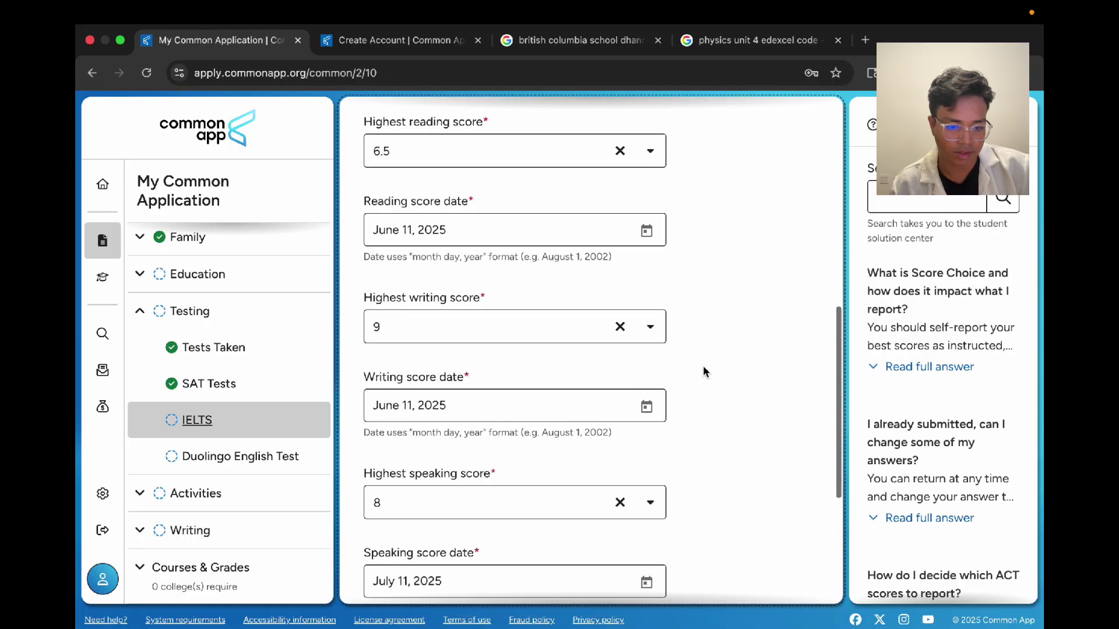
scroll(703, 365, "up", 3)
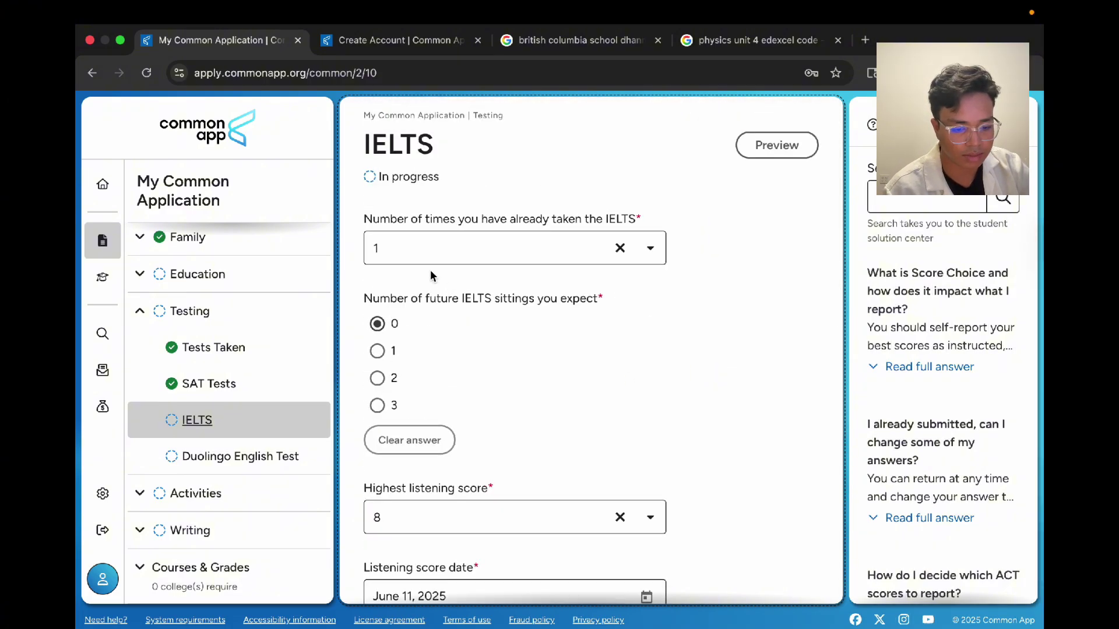
left_click(384, 239)
left_click(460, 229)
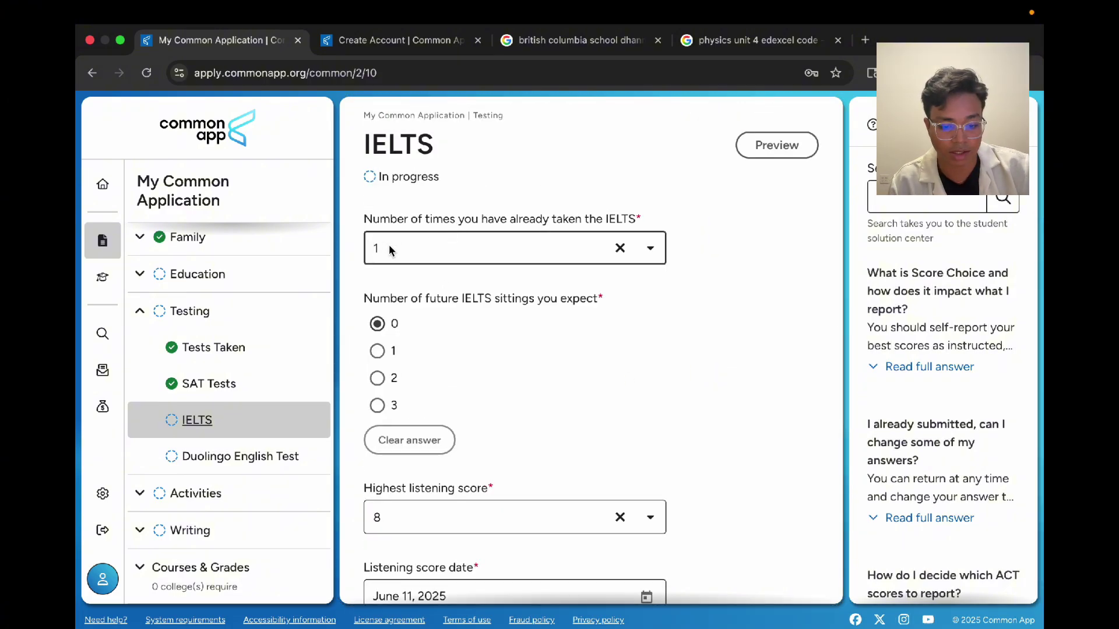
Step: Set the overall band score to 8, dated July 11, 2025, and save the IELTS page
scroll(634, 359, "down", 8)
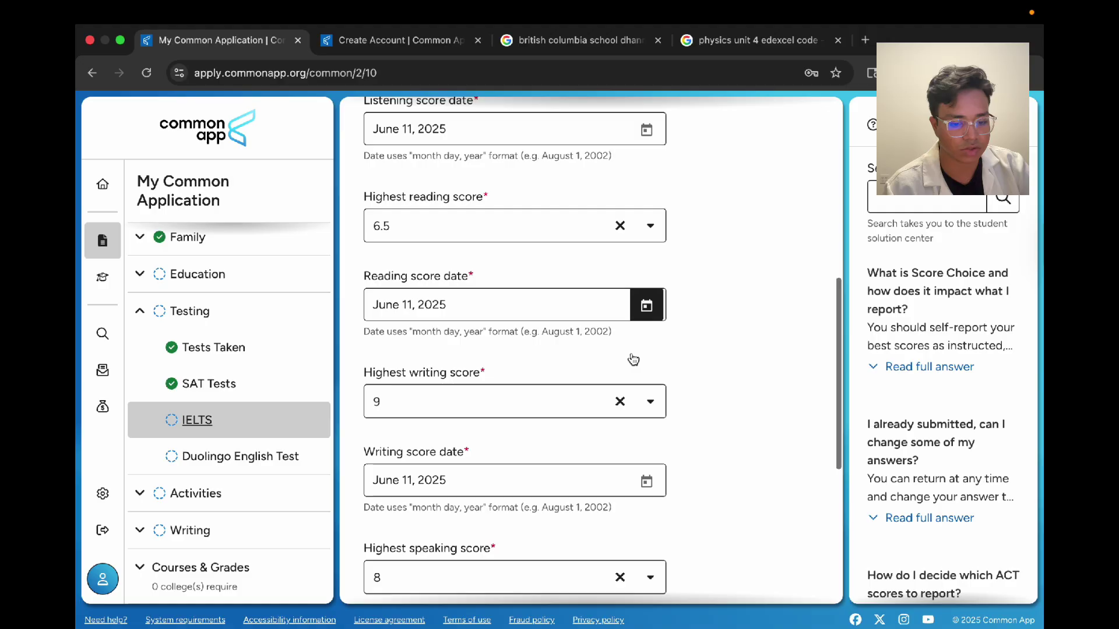
scroll(633, 359, "down", 5)
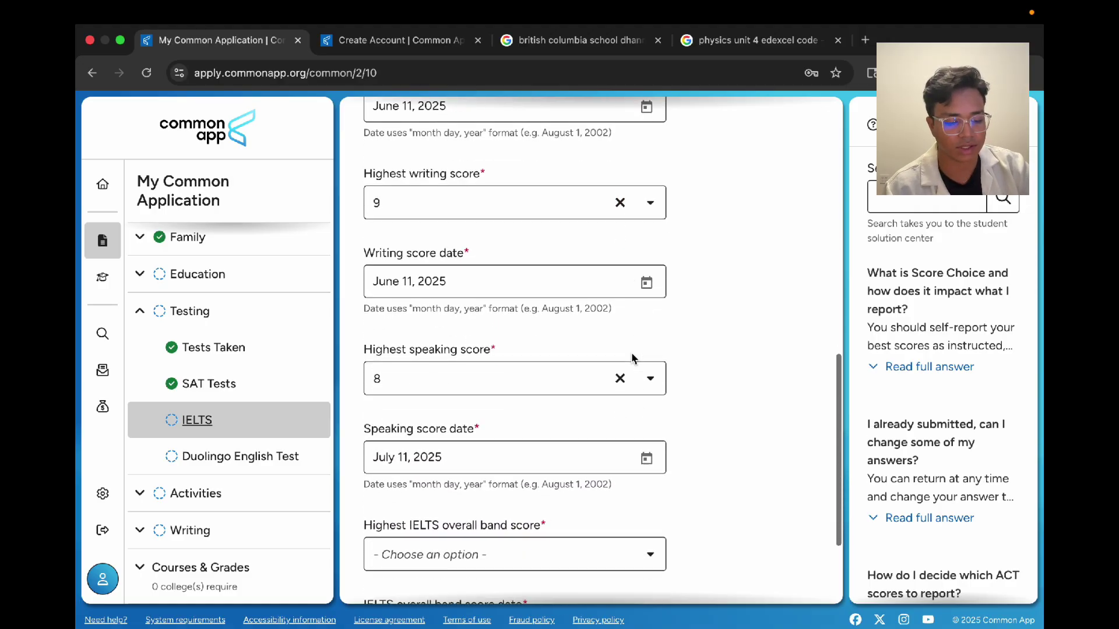
scroll(632, 354, "down", 3)
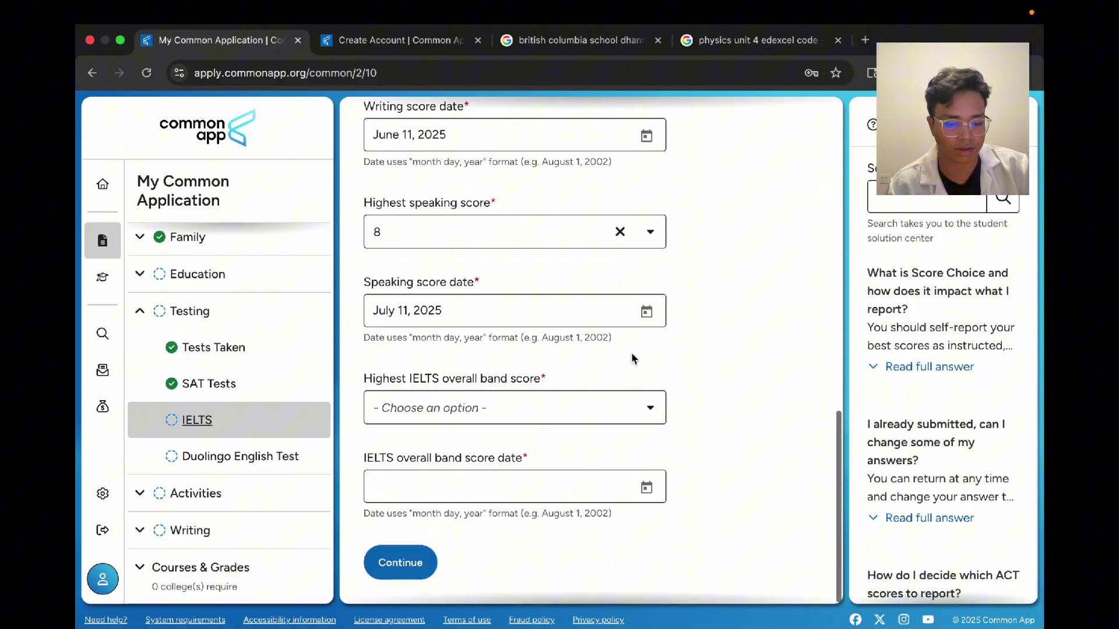
left_click(465, 401)
left_click(500, 511)
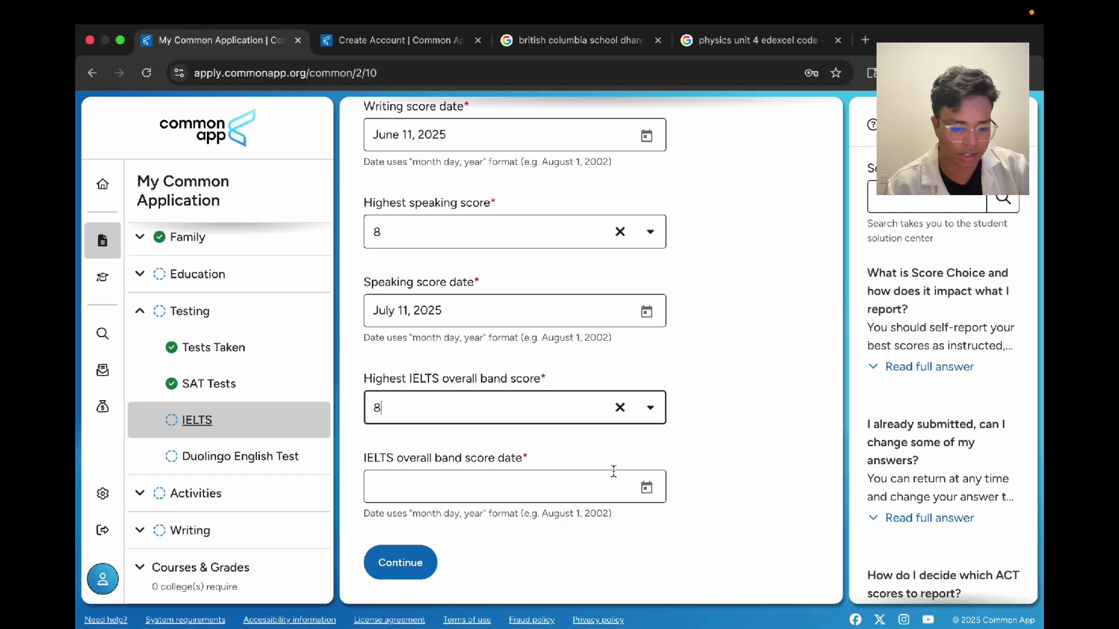
left_click(631, 496)
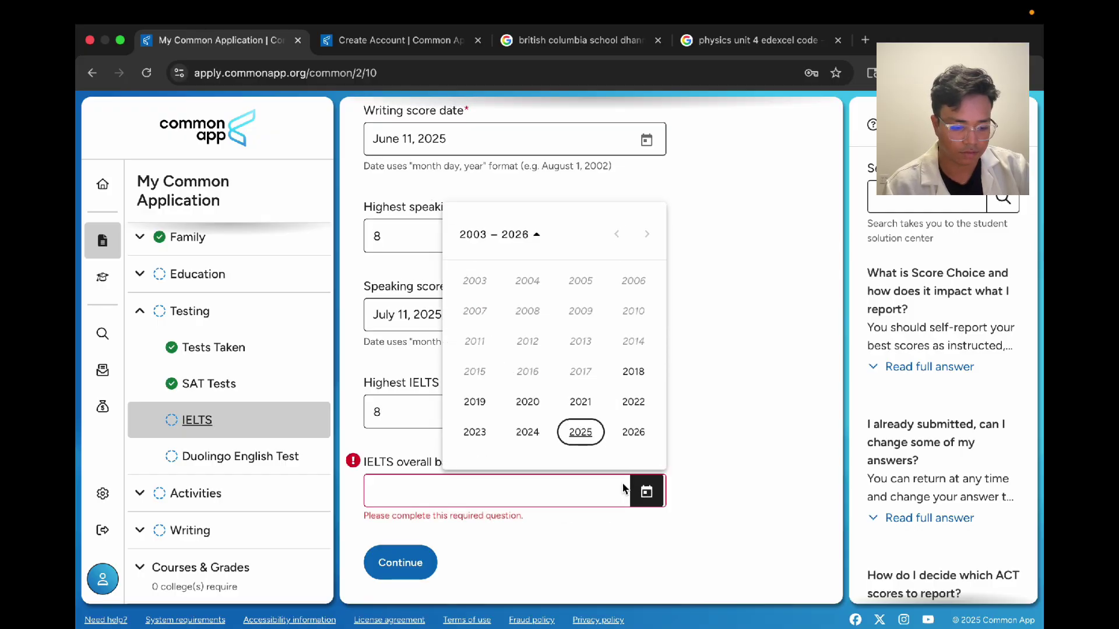
left_click(580, 433)
left_click(581, 347)
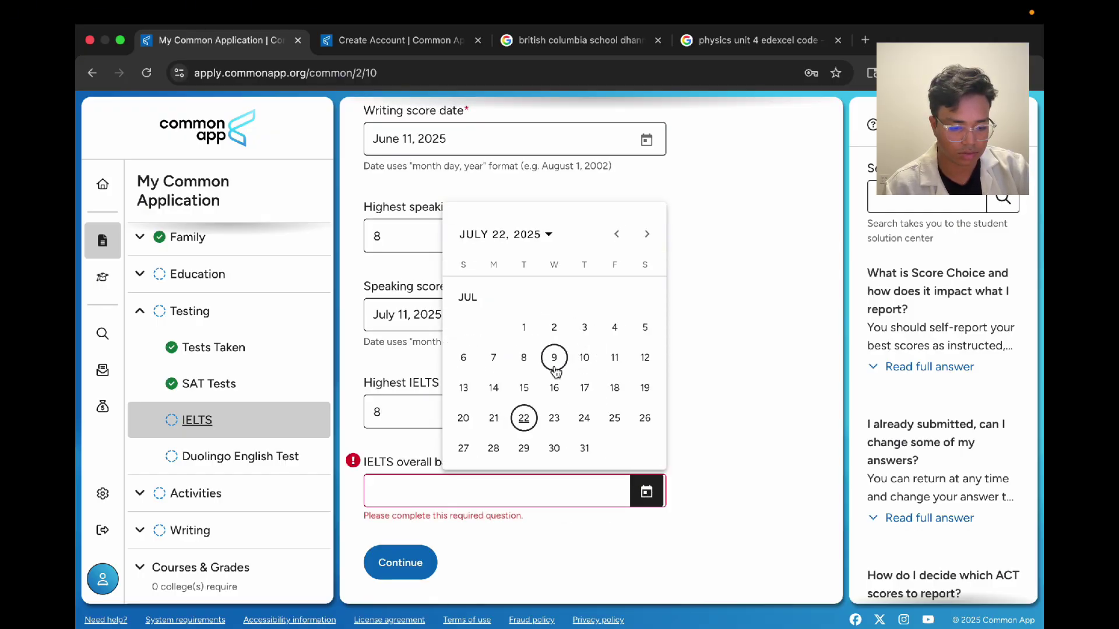
left_click(615, 357)
left_click(423, 563)
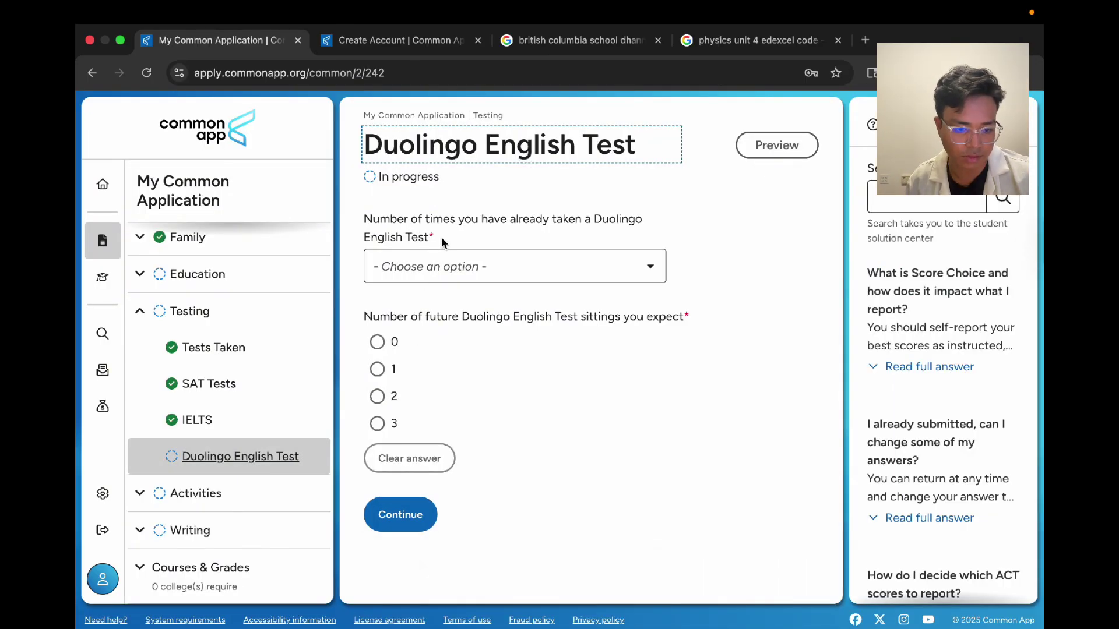
Step: Record 0 past Duolingo attempts and one future sitting in November 2025, then save
left_click(487, 259)
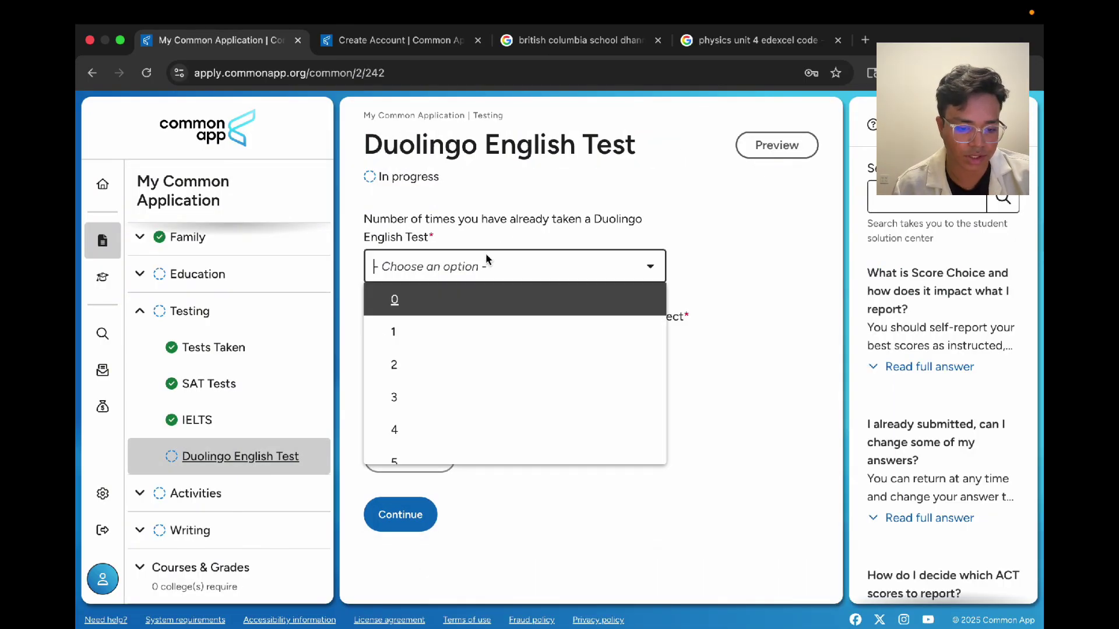
left_click(464, 315)
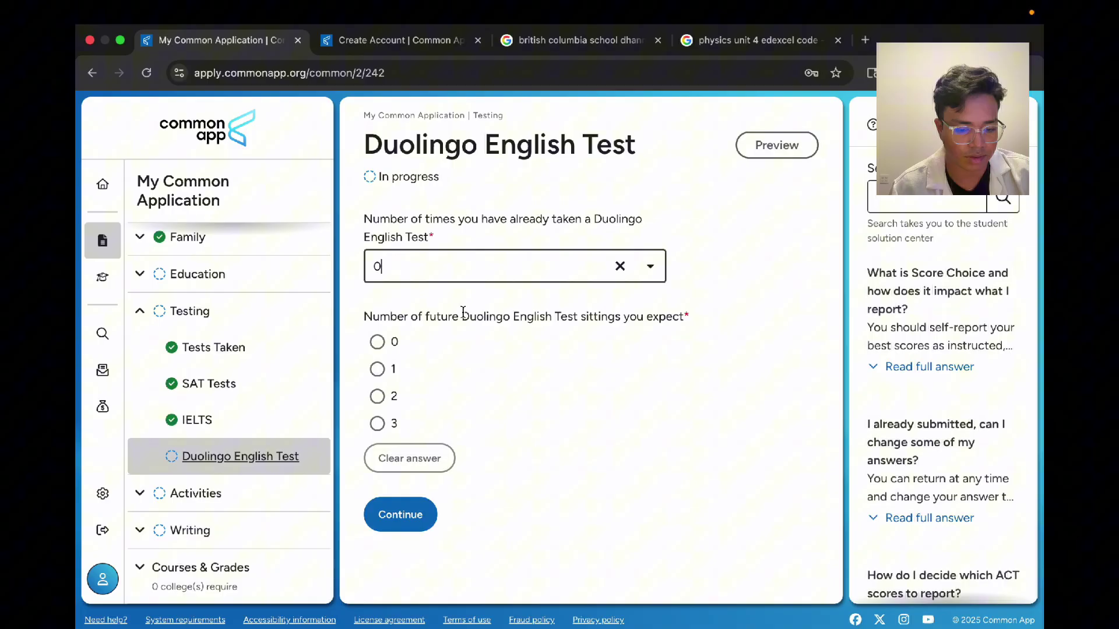
left_click(378, 369)
scroll(477, 405, "down", 2)
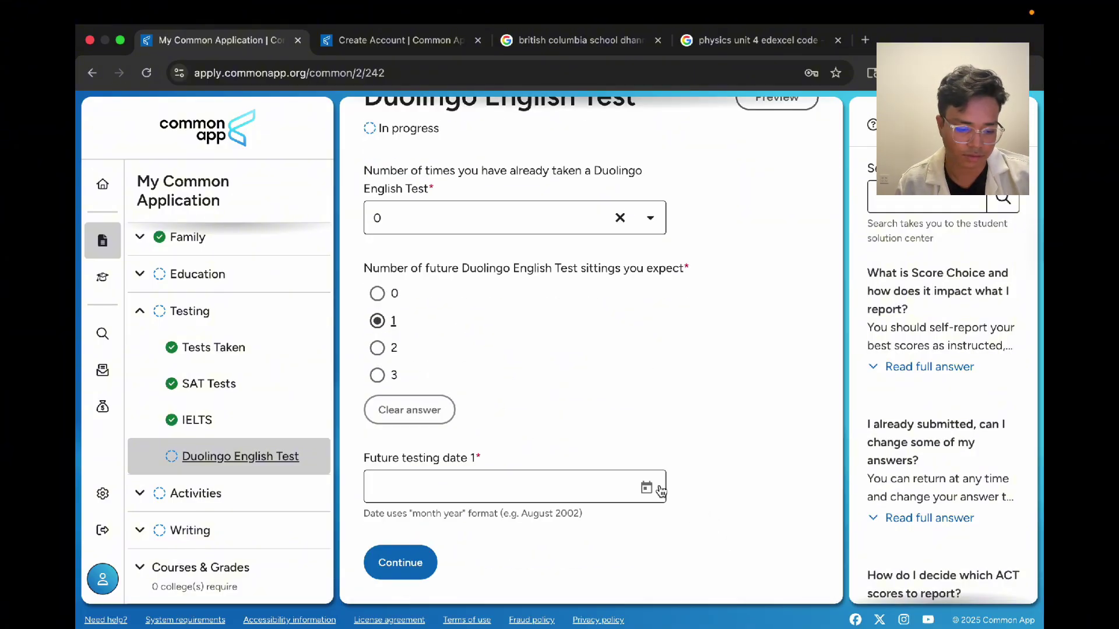
left_click(647, 488)
left_click(580, 431)
left_click(570, 372)
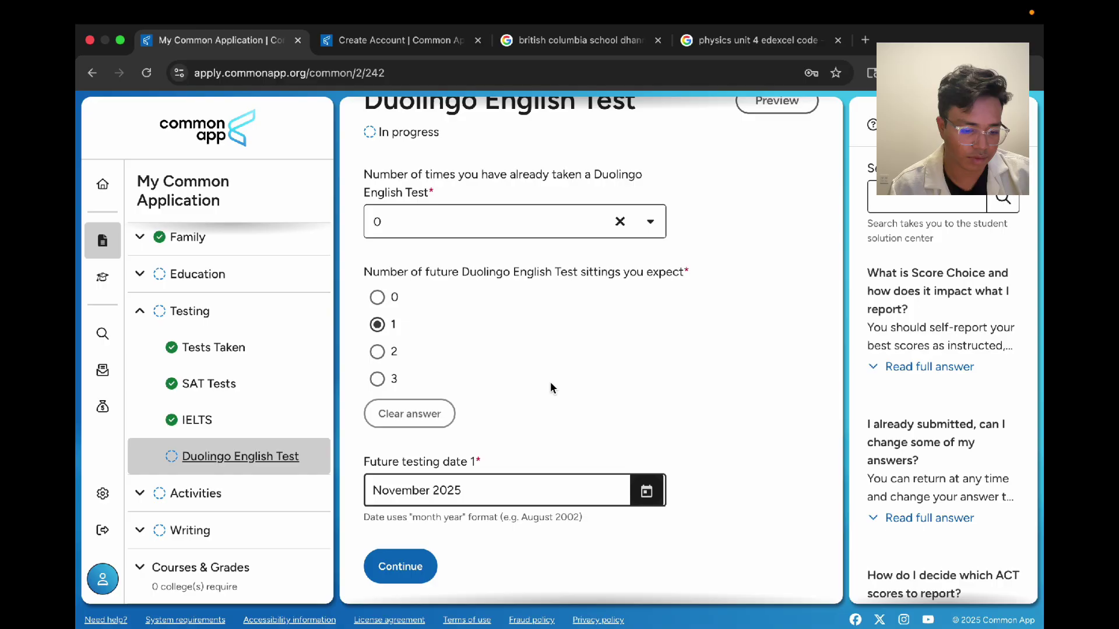
left_click(411, 561)
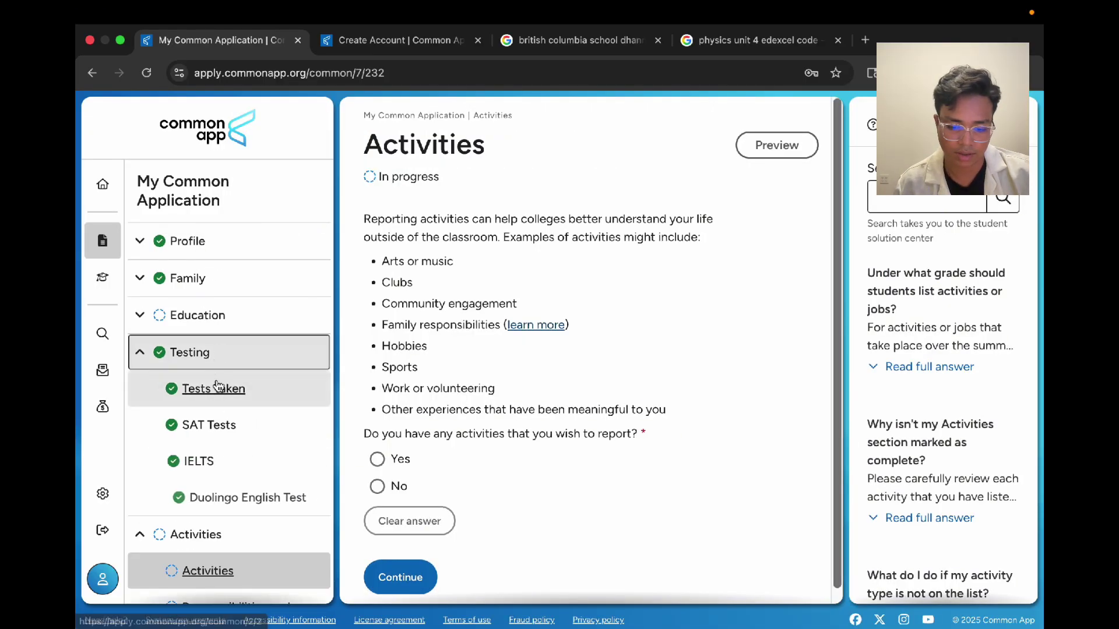
scroll(215, 382, "down", 2)
left_click(199, 349)
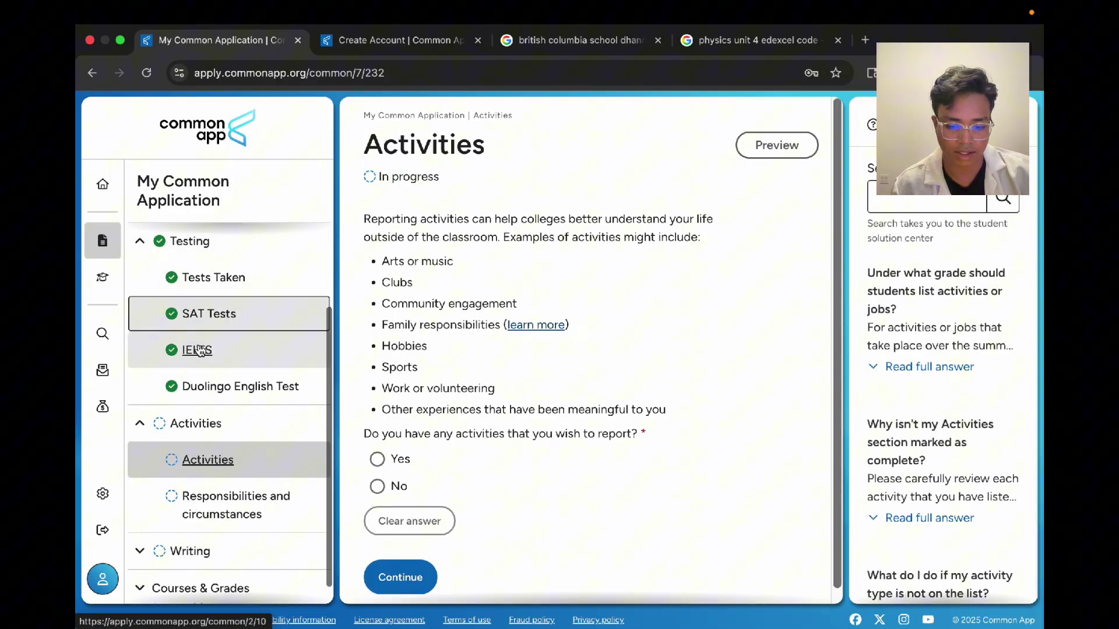
left_click(193, 426)
left_click(200, 494)
left_click(222, 462)
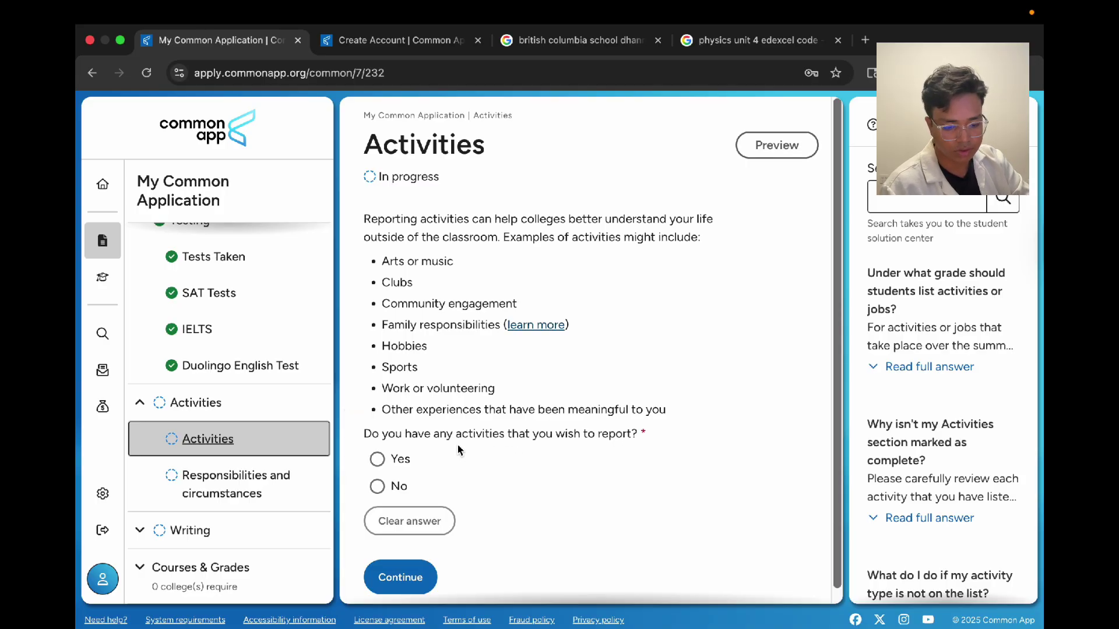
left_click(401, 461)
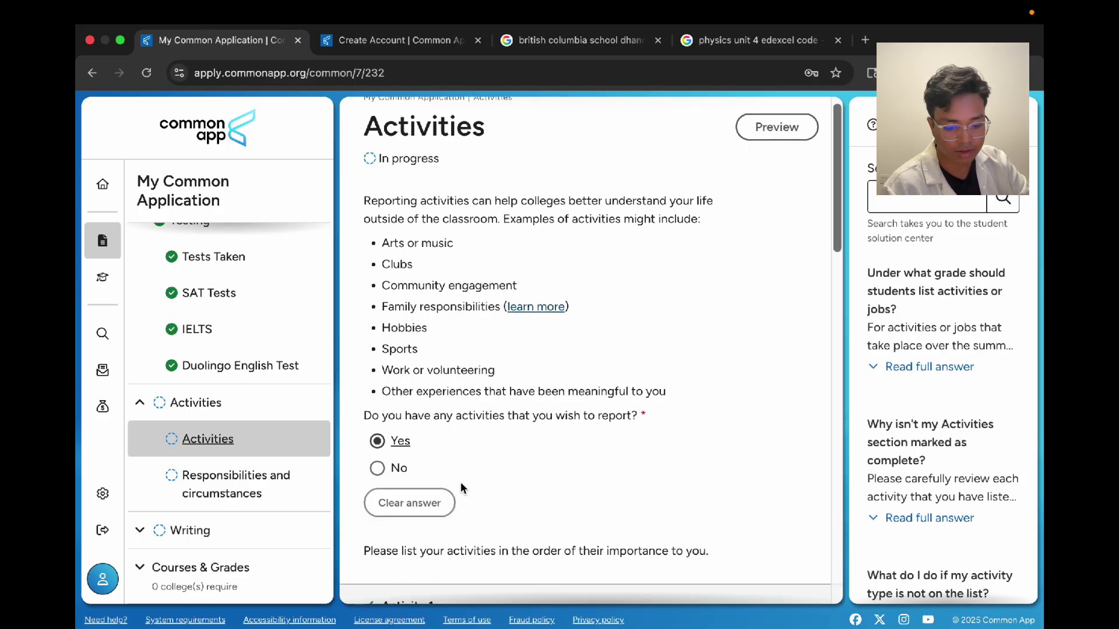
scroll(462, 484, "down", 10)
scroll(462, 484, "down", 8)
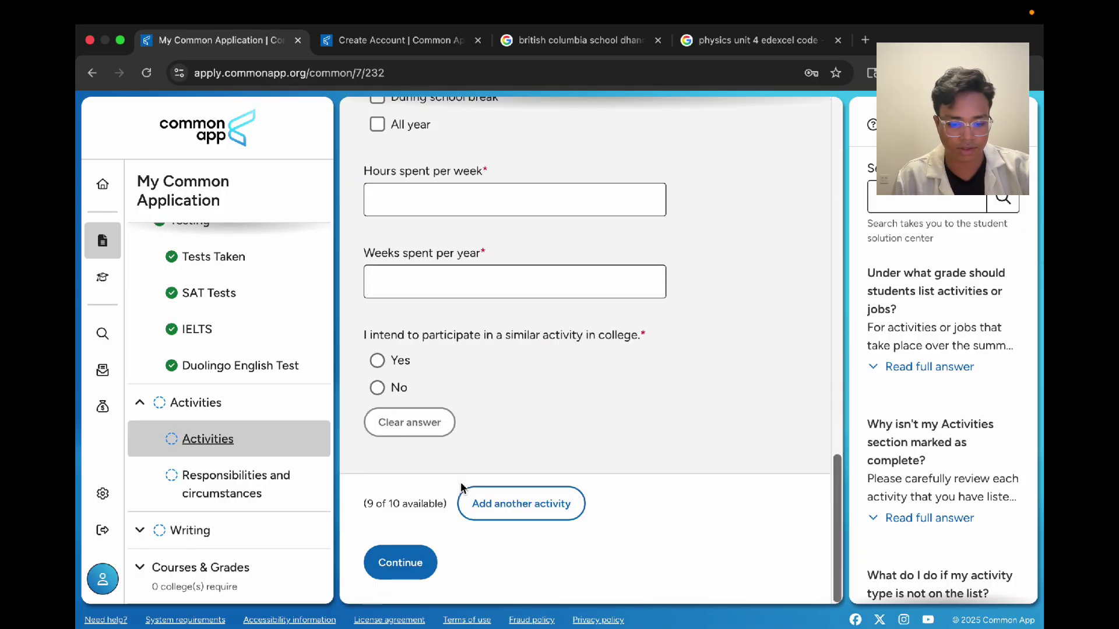
left_click_drag(363, 505, 450, 504)
left_click(450, 505)
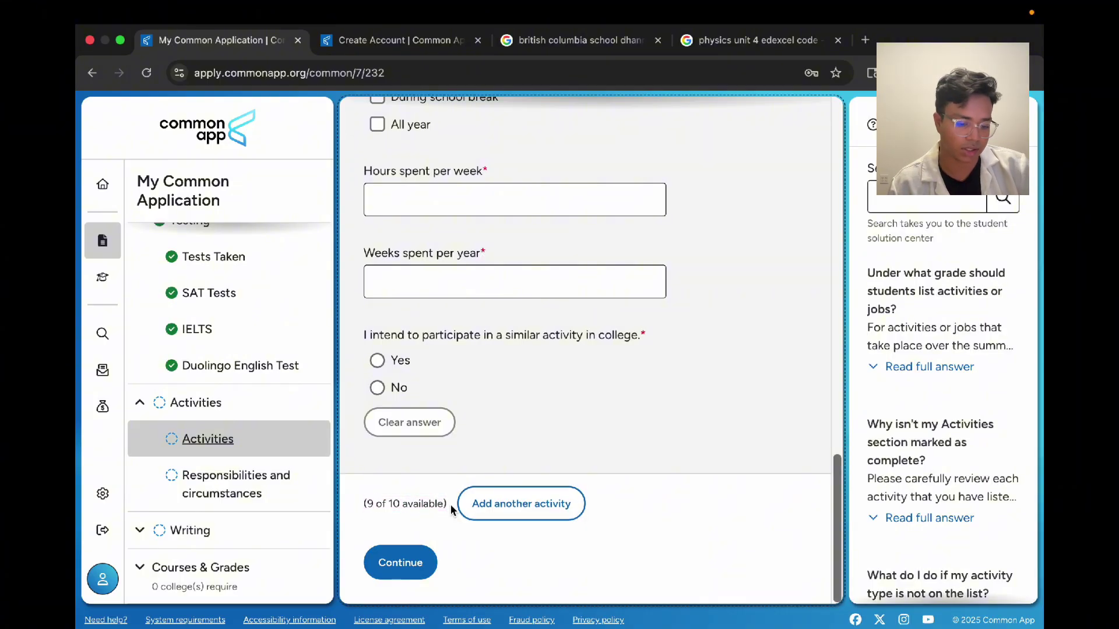
left_click(523, 502)
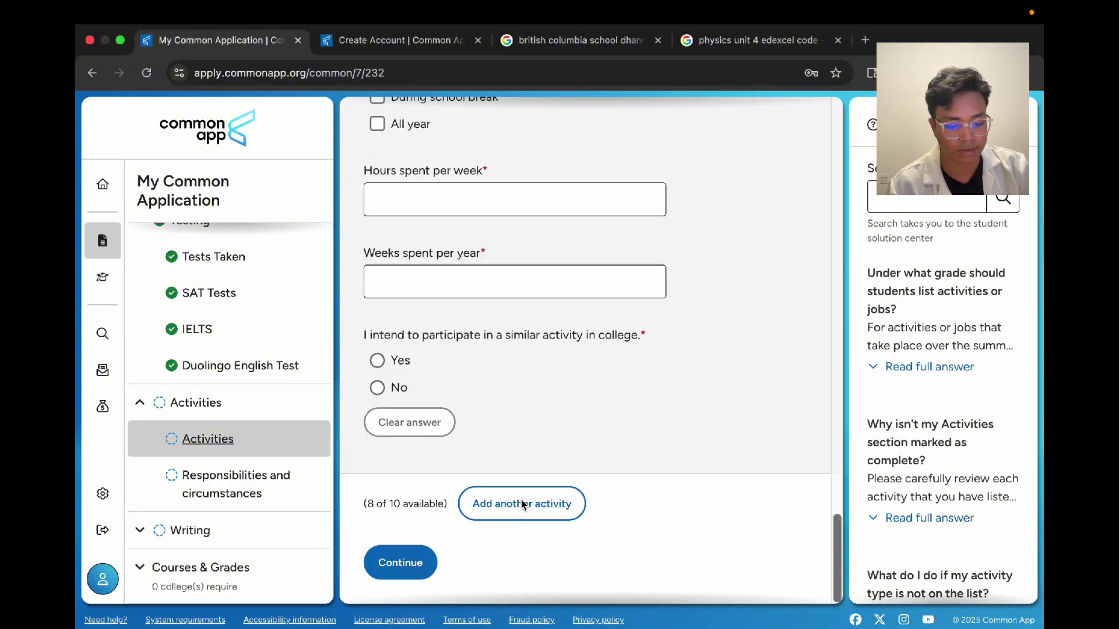
left_click(523, 502)
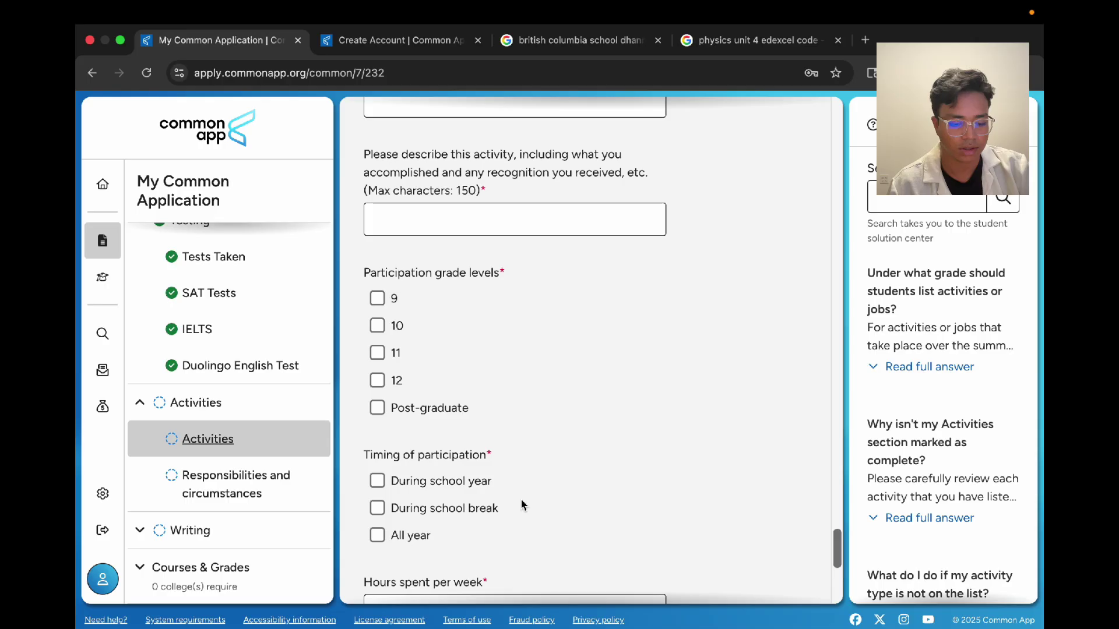
scroll(523, 505, "down", 15)
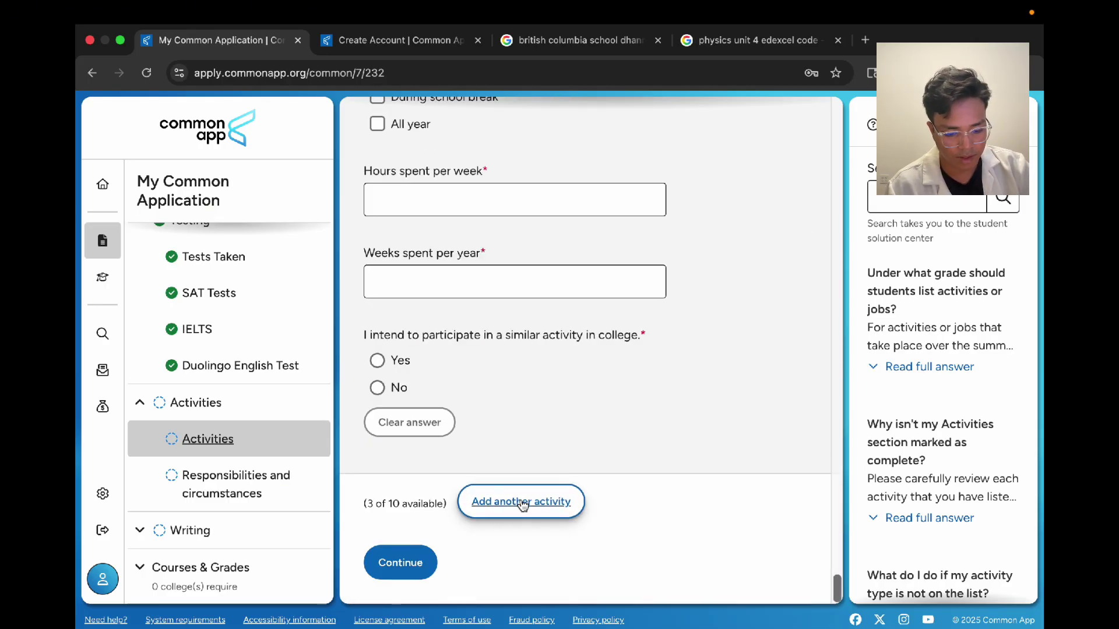
left_click(523, 505)
scroll(522, 505, "down", 15)
left_click(522, 506)
scroll(523, 505, "down", 15)
left_click(523, 505)
scroll(523, 505, "up", 20)
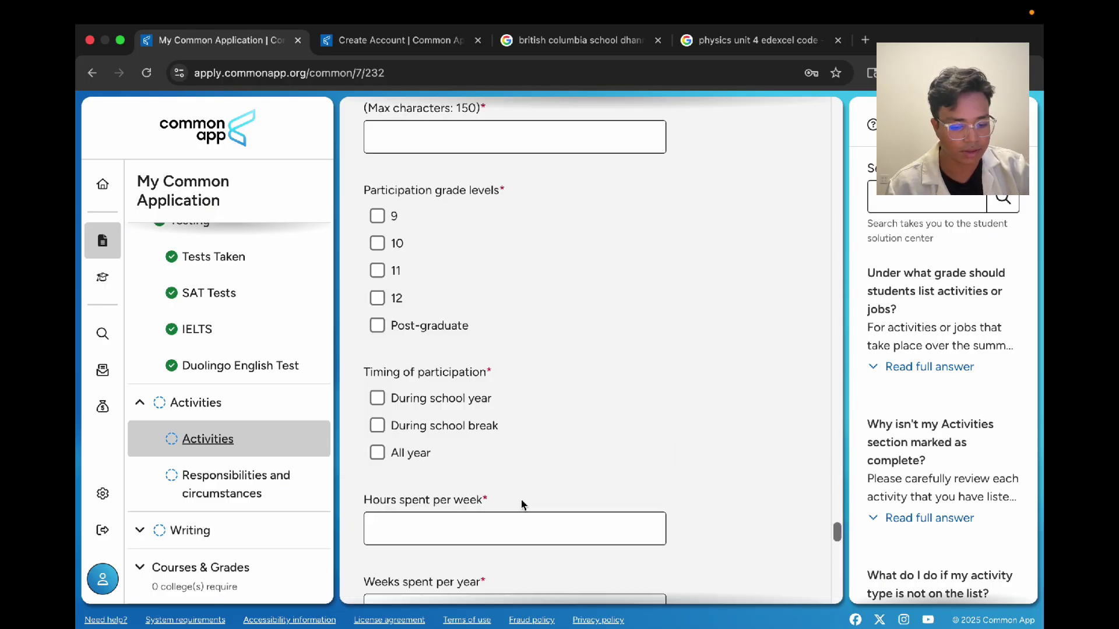
scroll(523, 506, "up", 15)
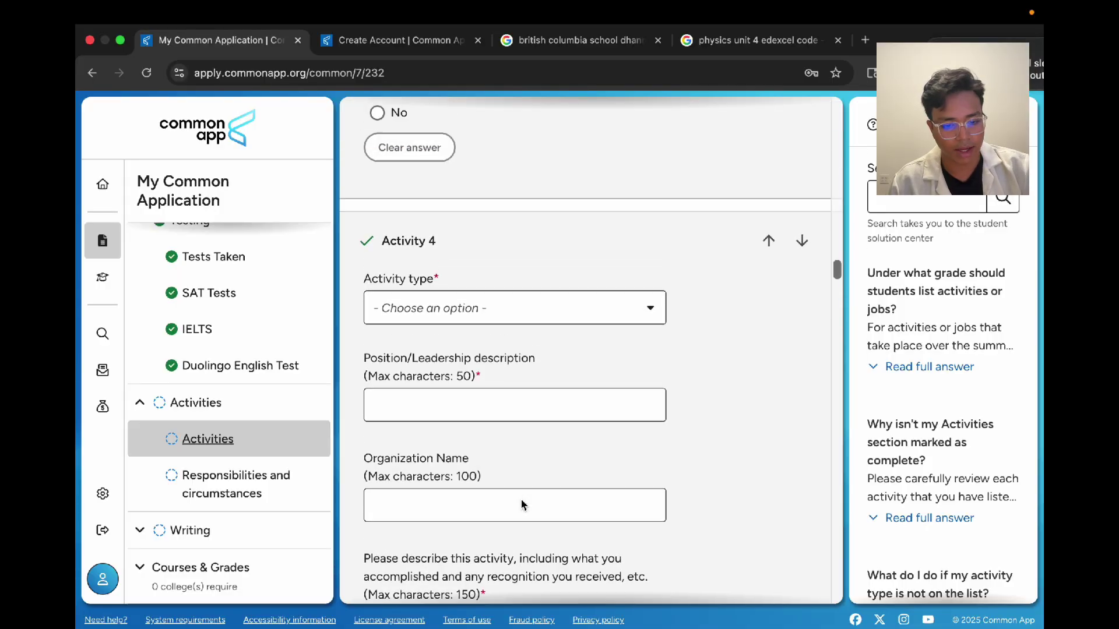
scroll(546, 427, "down", 10)
scroll(546, 427, "up", 4)
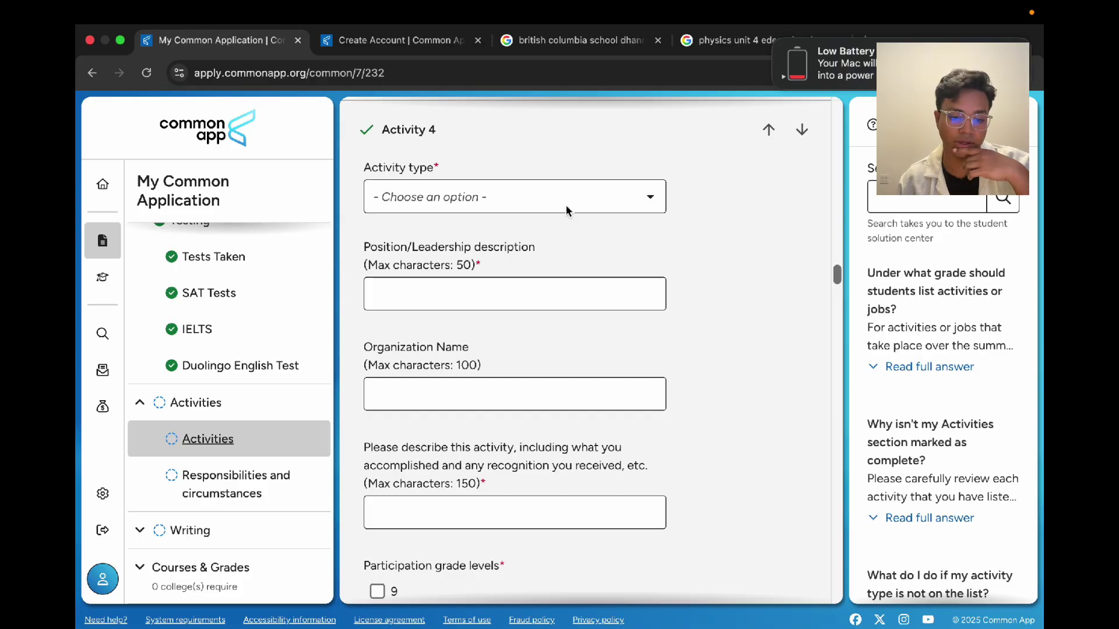
scroll(567, 209, "down", 8)
scroll(567, 208, "up", 5)
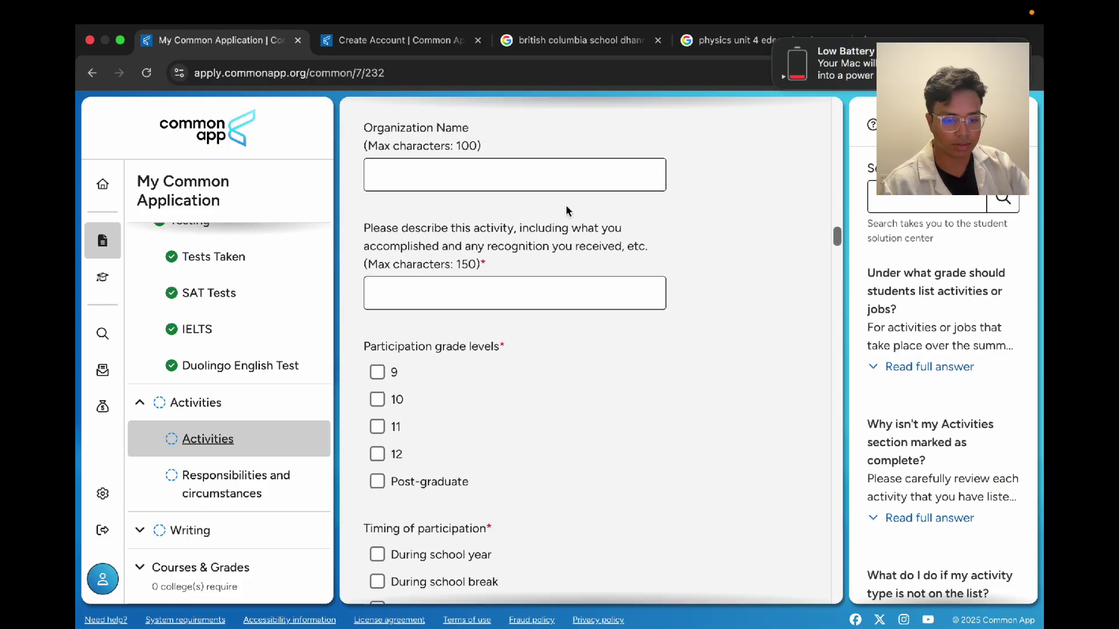
scroll(566, 209, "up", 20)
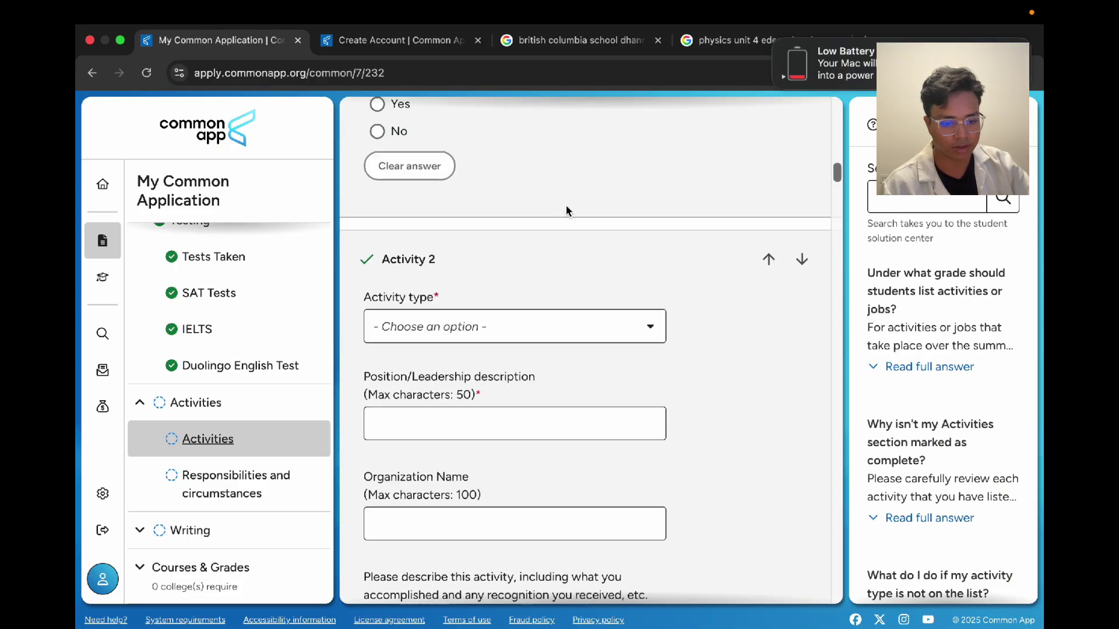
scroll(548, 352, "up", 15)
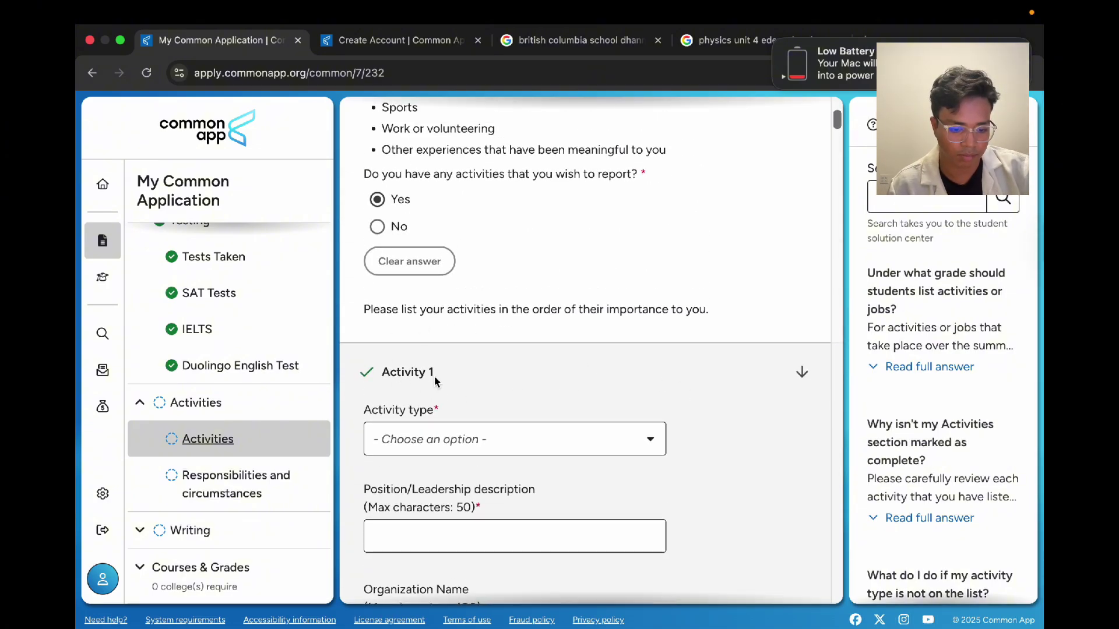
scroll(450, 373, "down", 5)
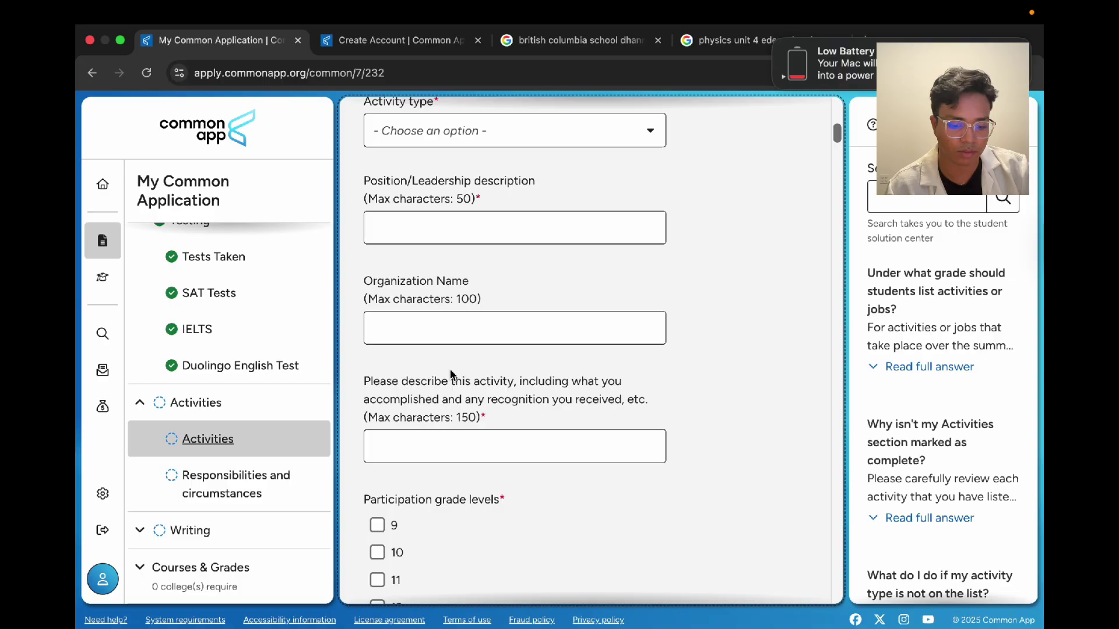
scroll(451, 374, "up", 5)
left_click_drag(437, 387, 387, 382)
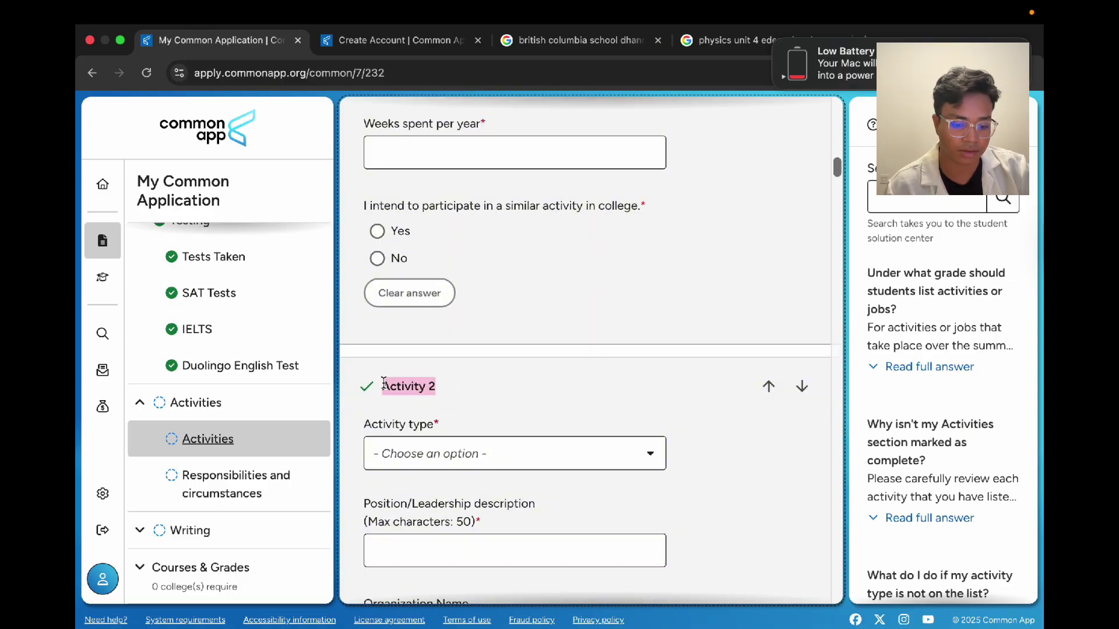
scroll(482, 404, "down", 15)
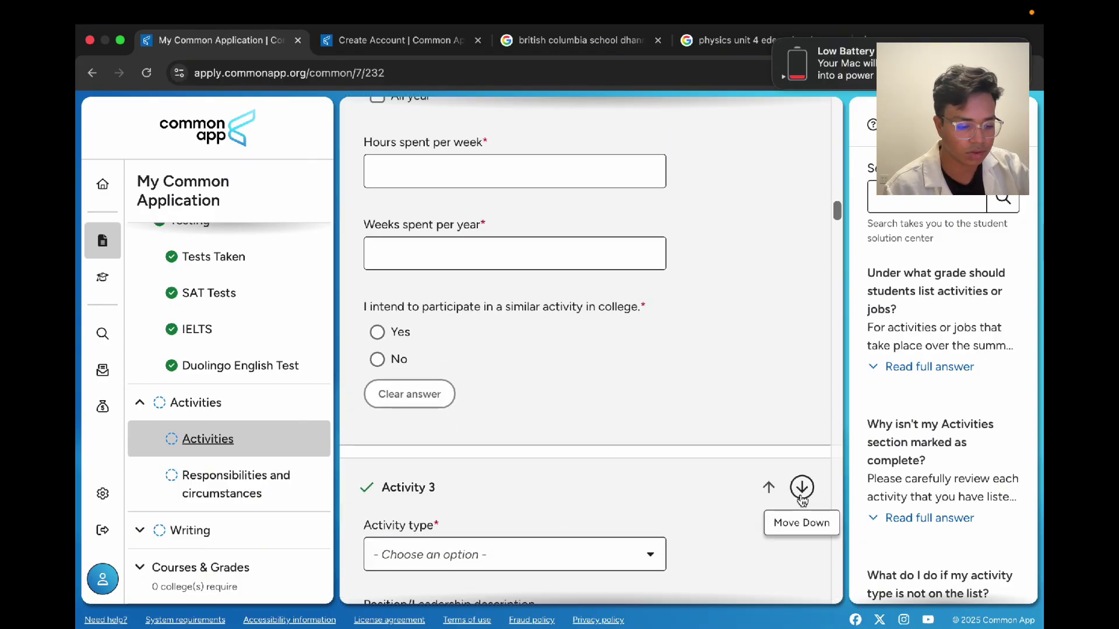
scroll(684, 421, "up", 5)
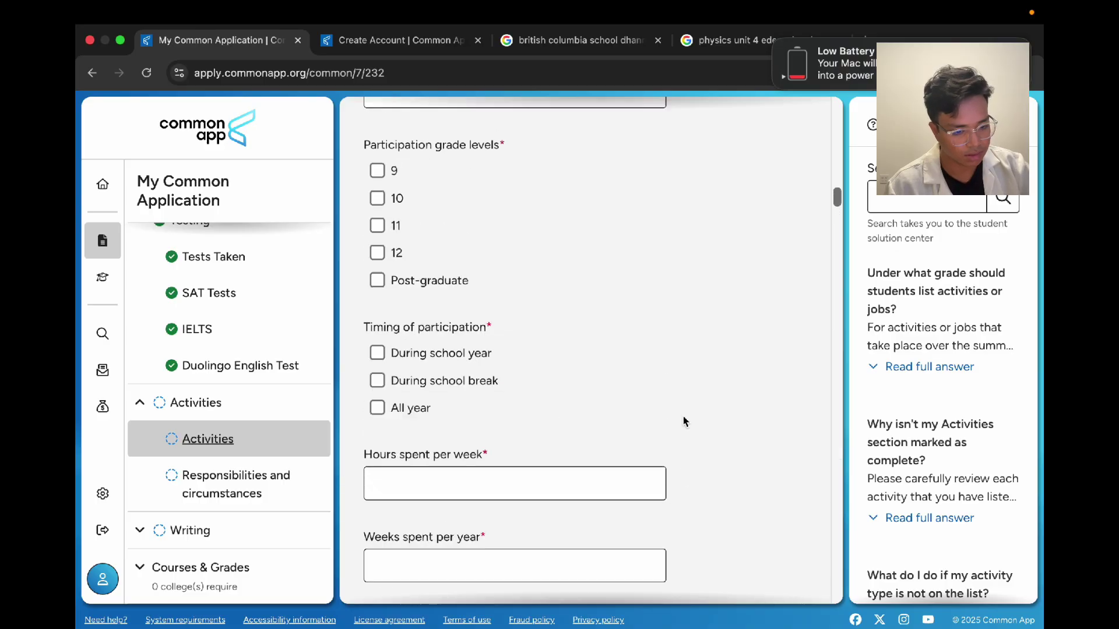
scroll(683, 422, "down", 6)
scroll(683, 422, "up", 10)
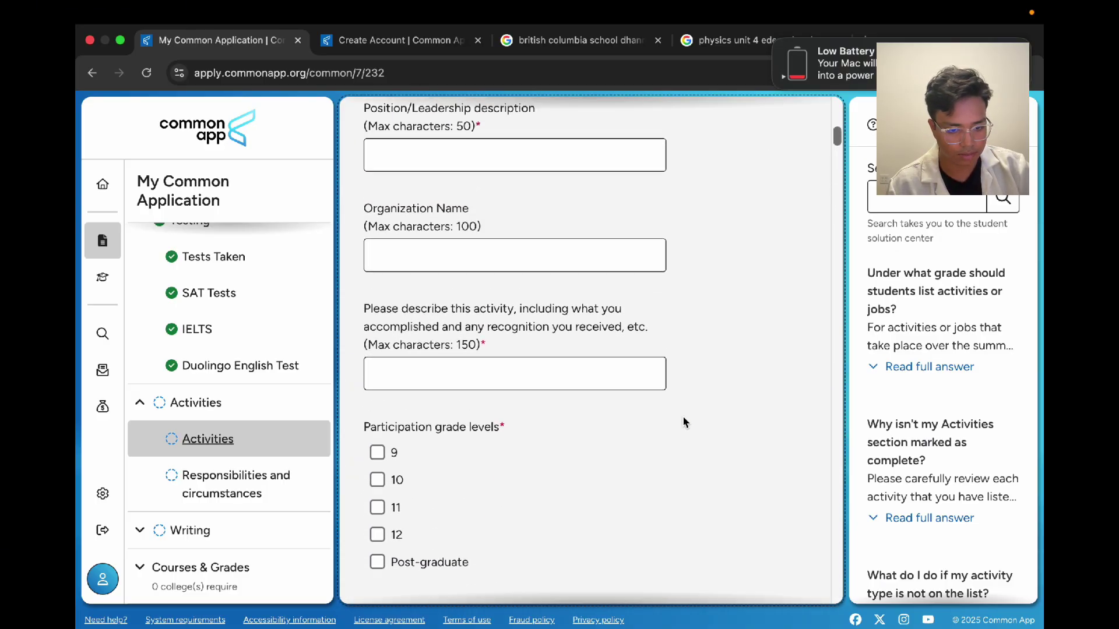
scroll(683, 421, "up", 5)
Step: Set Activity 1 to Academic, position Teacher Assistant, organization British Columbia School
left_click(560, 356)
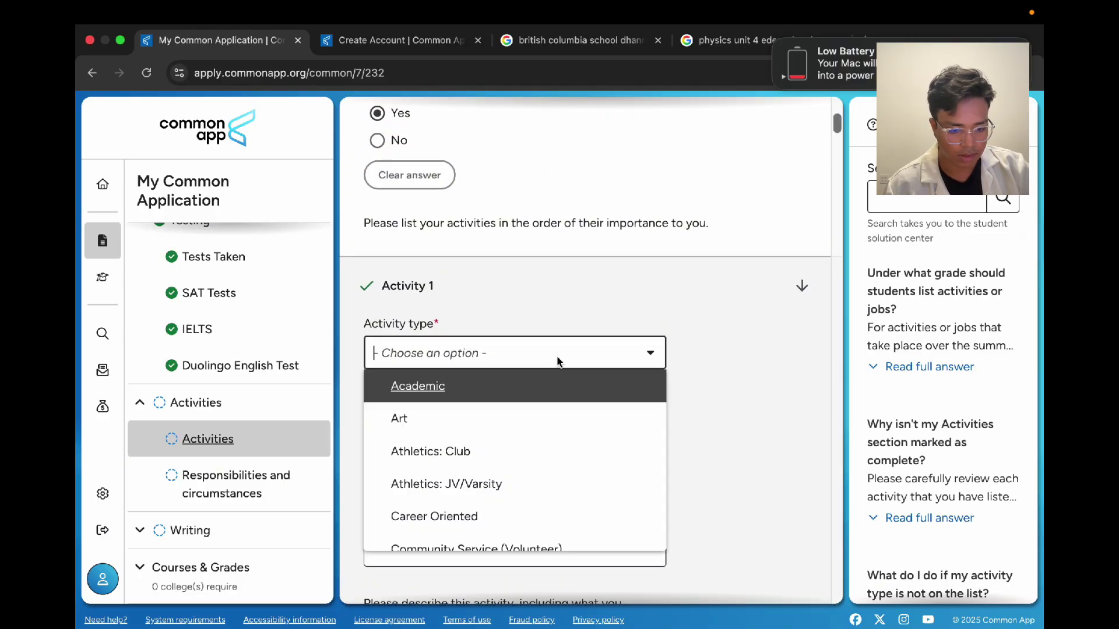
left_click(528, 403)
scroll(499, 438, "down", 2)
left_click(472, 302)
type("T")
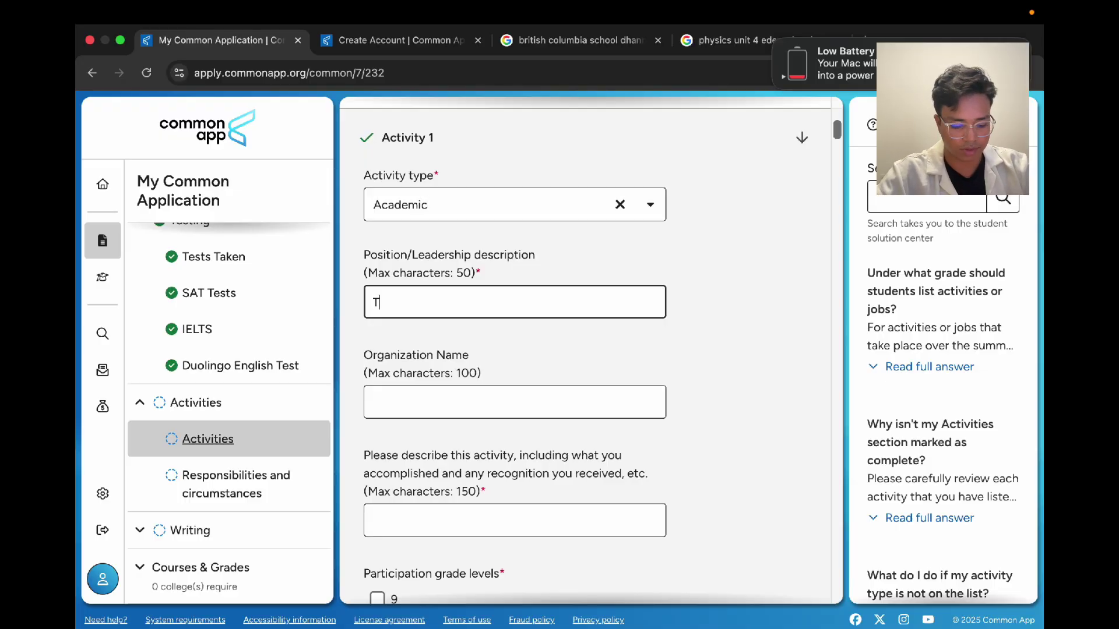
type("eachefr As")
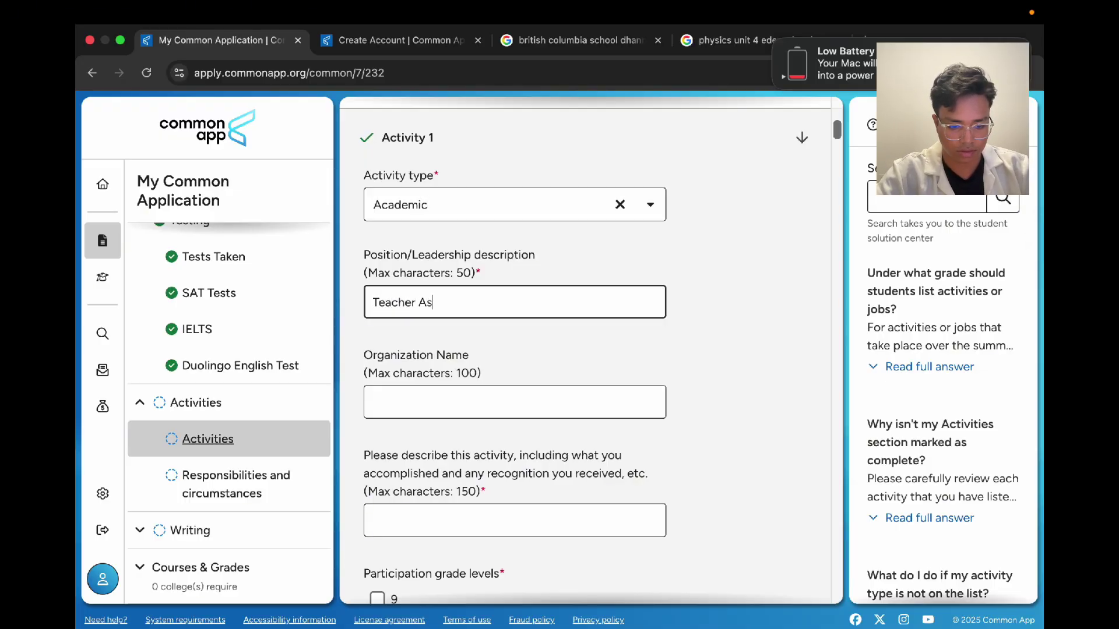
type("sistant")
left_click(424, 401)
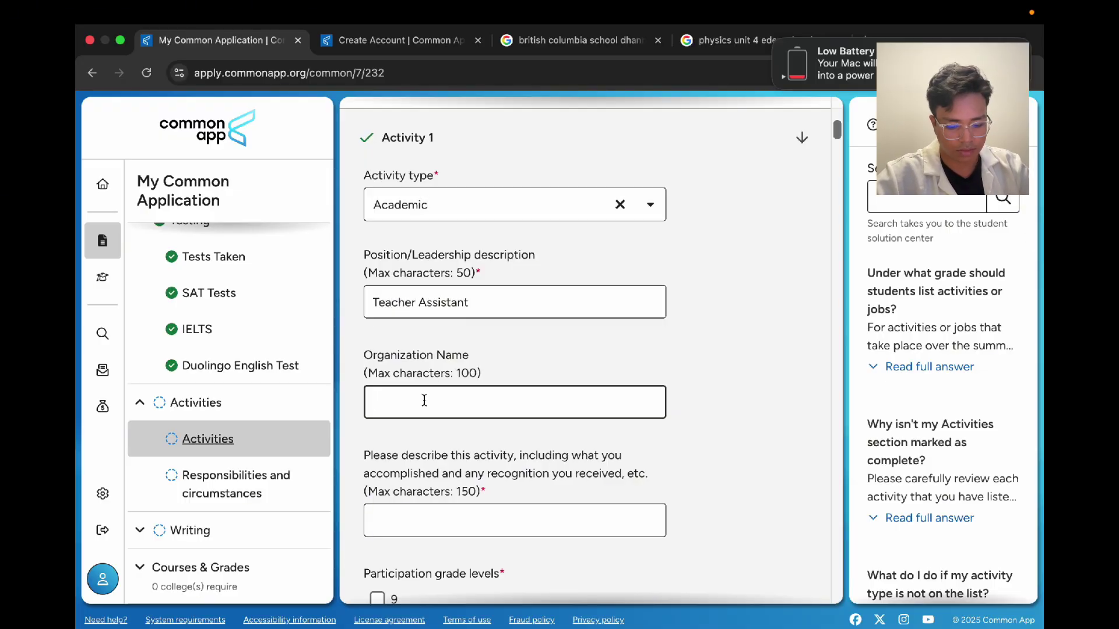
type("British Columb")
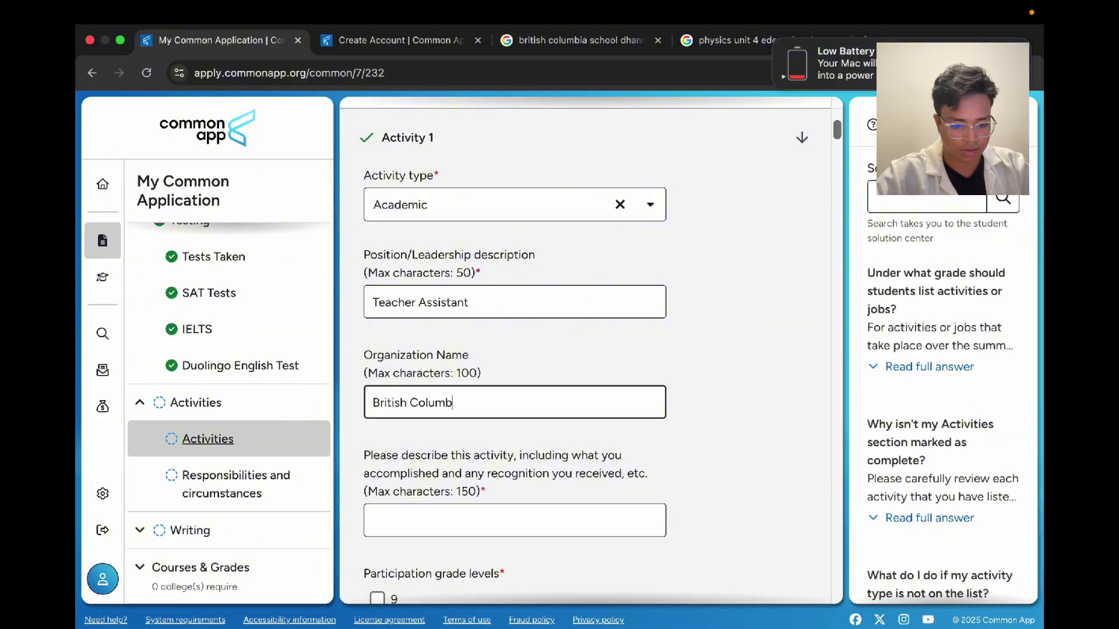
type("ia School")
Step: Begin Activity 1's description with 'I took exam'
scroll(374, 372, "down", 3)
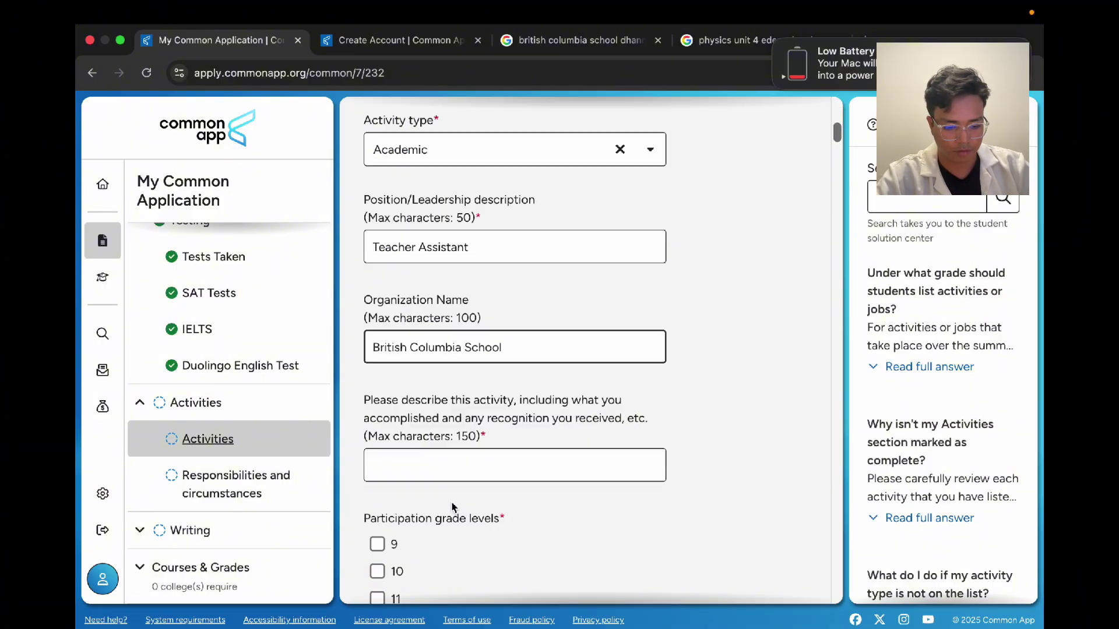
left_click(466, 401)
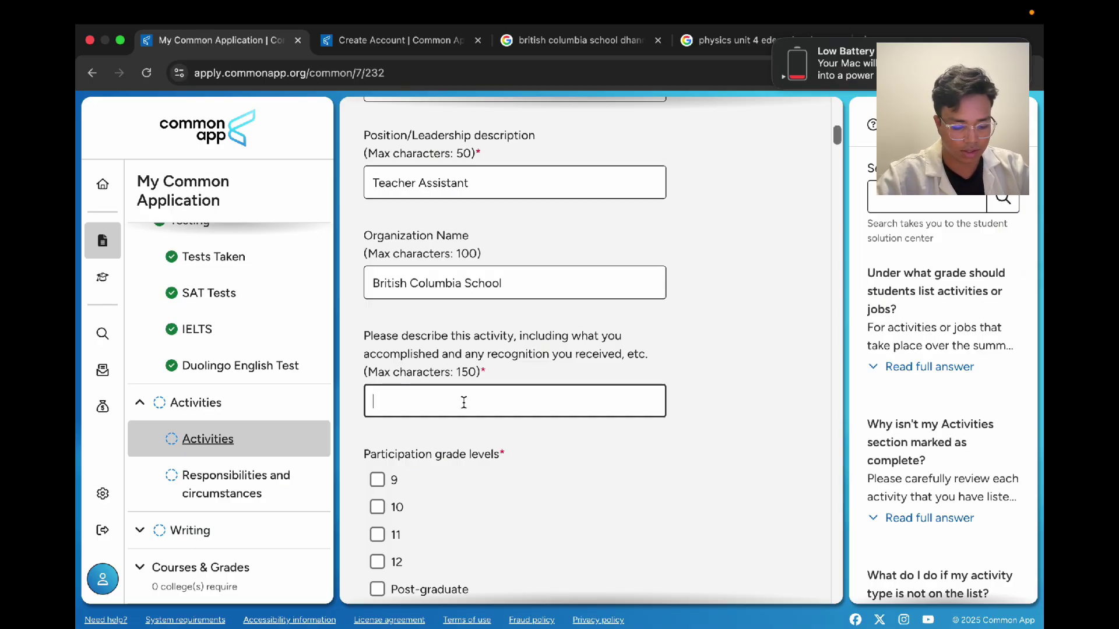
type("I took")
type(" exam")
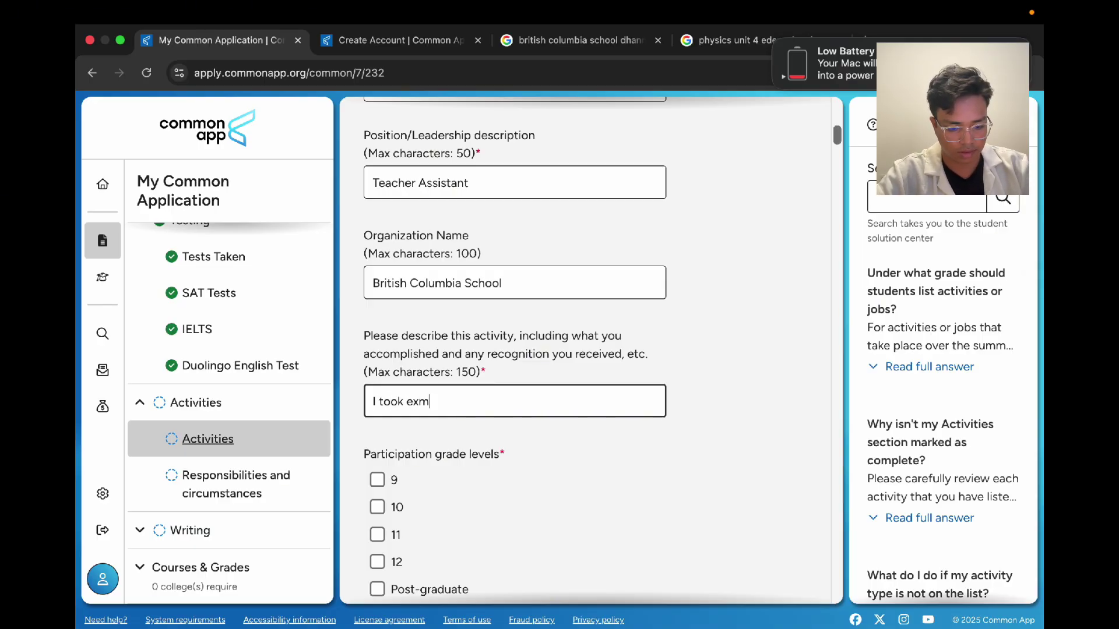
key("BackSpace")
Step: Continue the description with 'exams for students' and replace 'took' with 'proctored'
type("ams for stud")
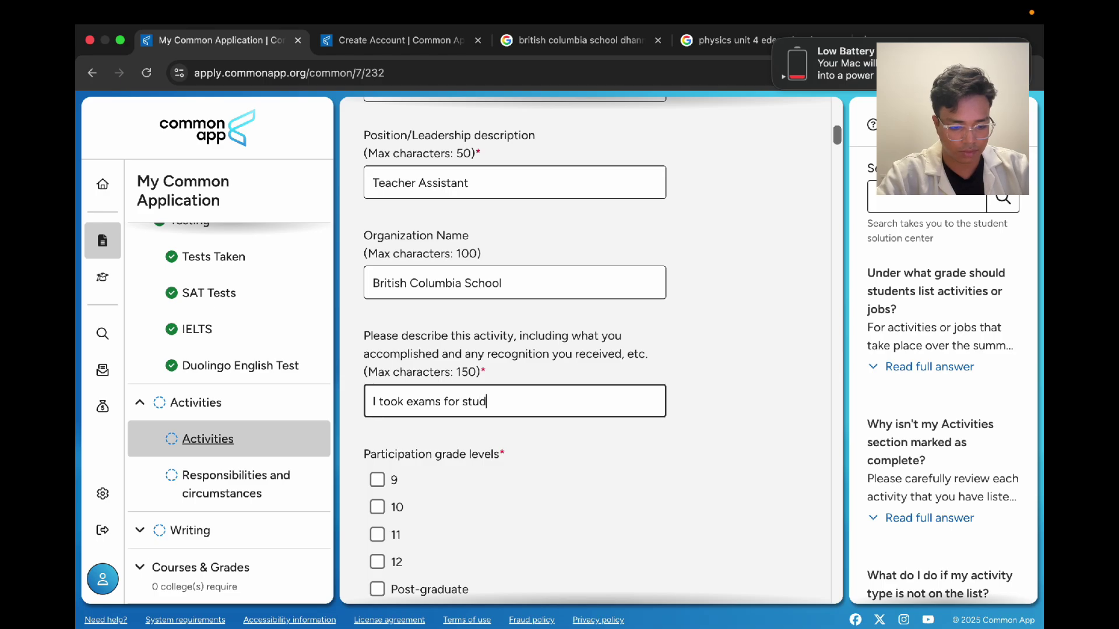
type("ents, pr")
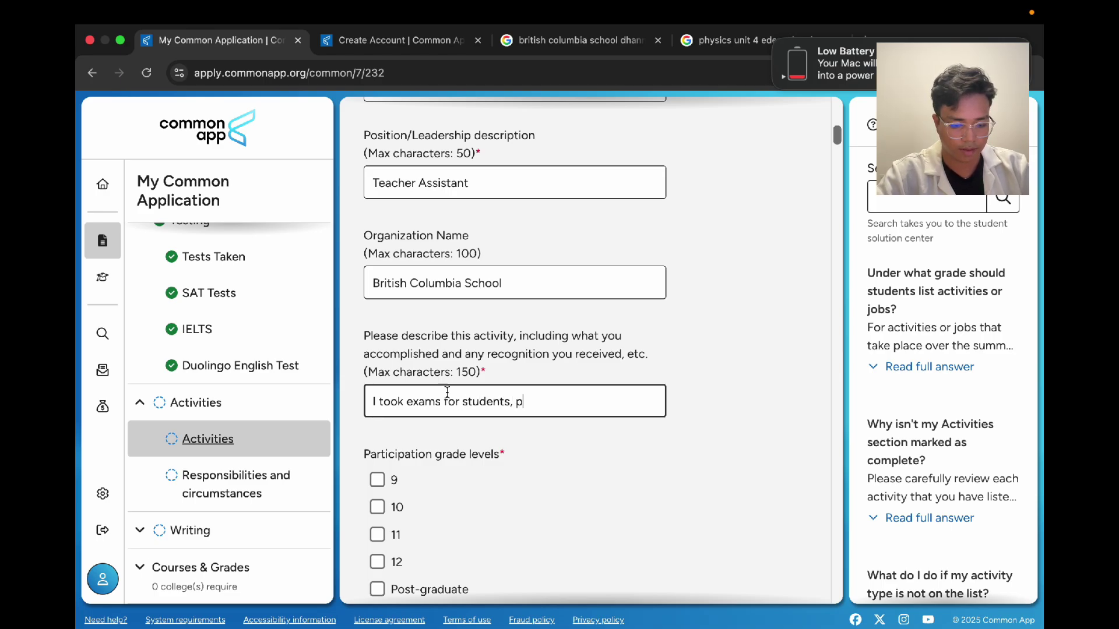
double_click(405, 402)
type("proctored")
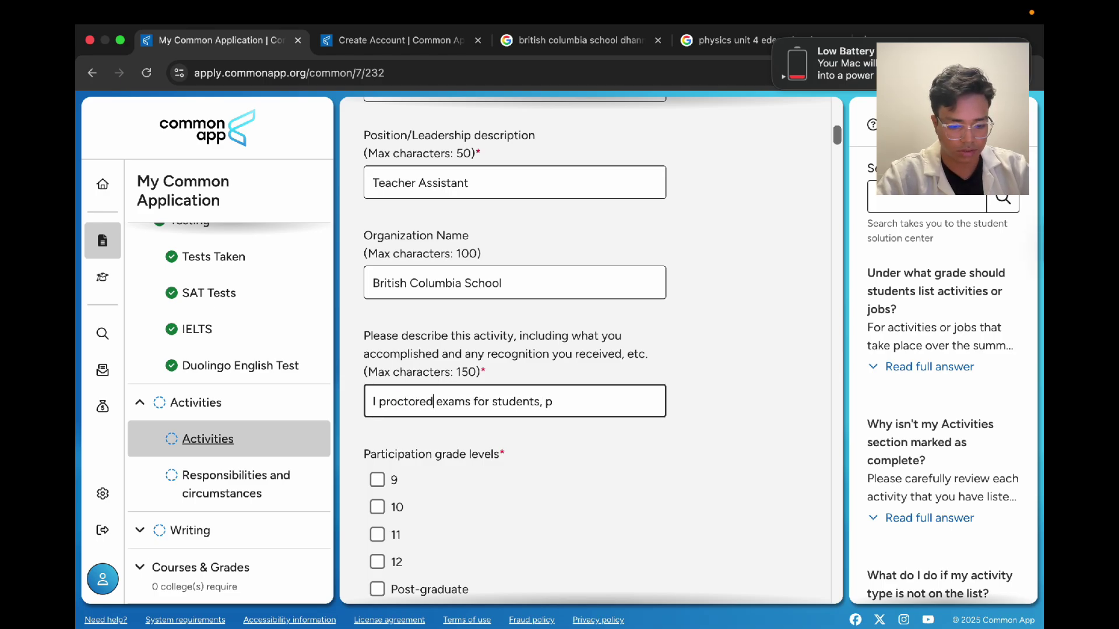
Step: Add checked assignments, mock questions and desk jobs, remove the repeated phrase, end with a period
left_click(556, 400)
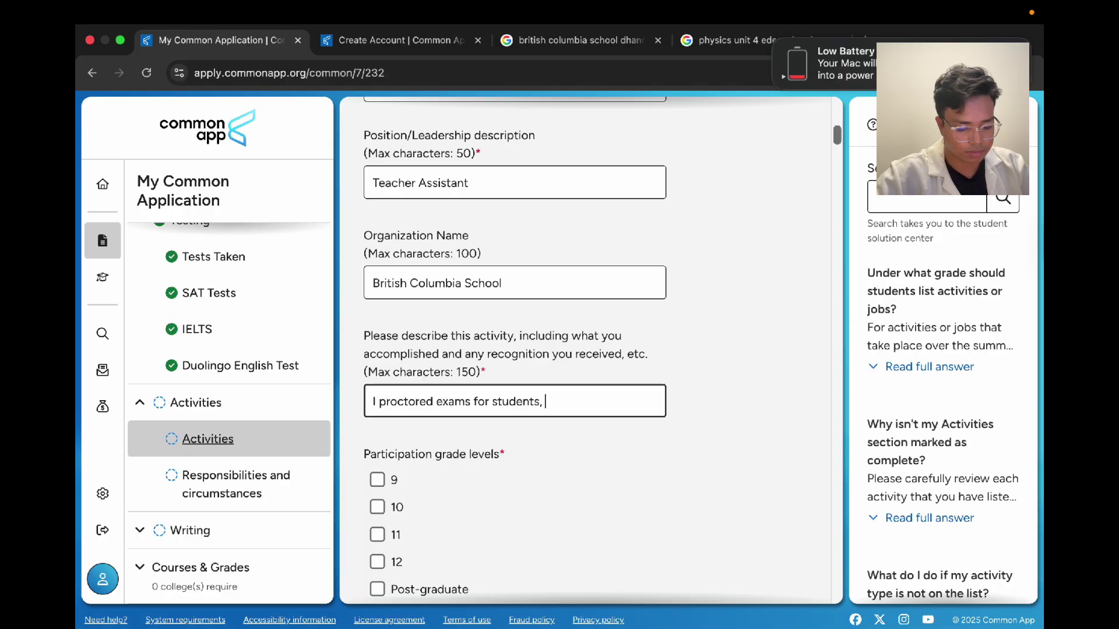
type("ecked assignment")
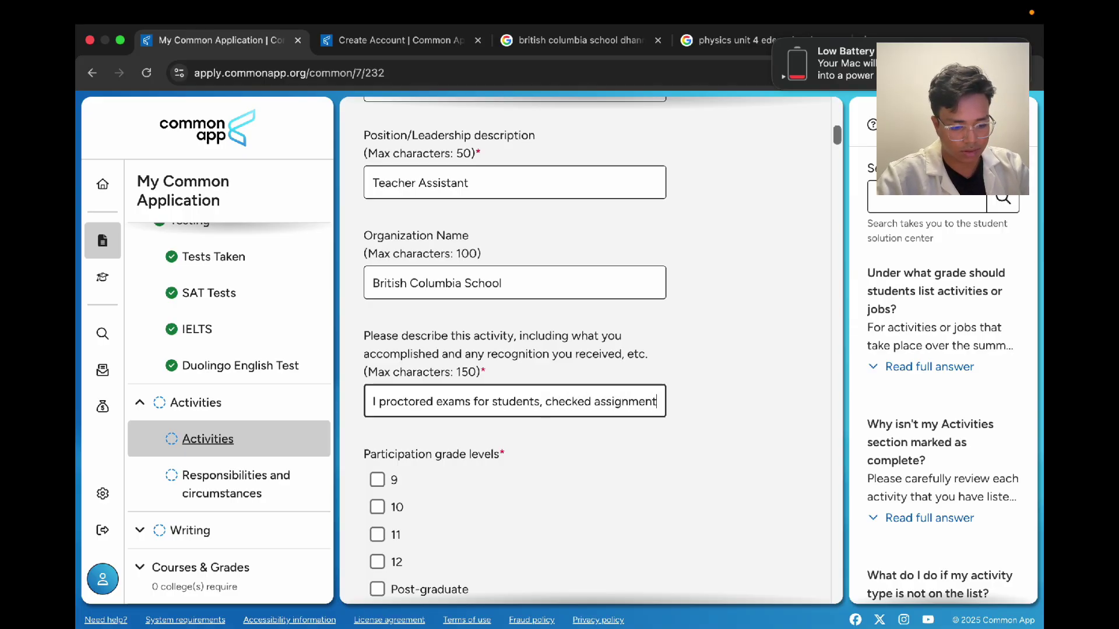
type("s, helped with making")
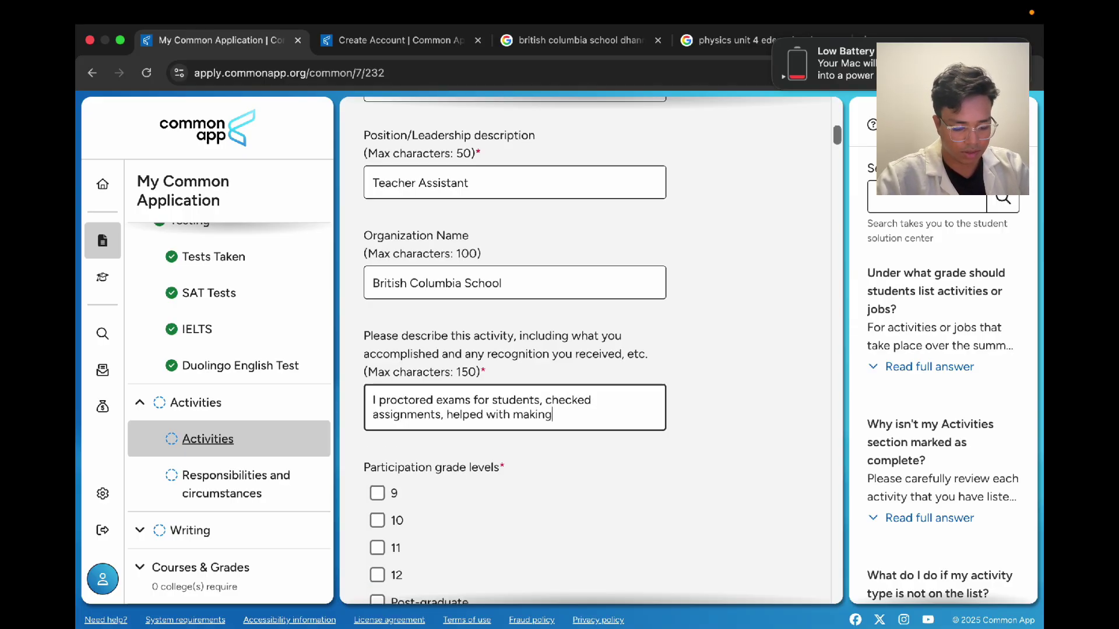
type(" questions for m")
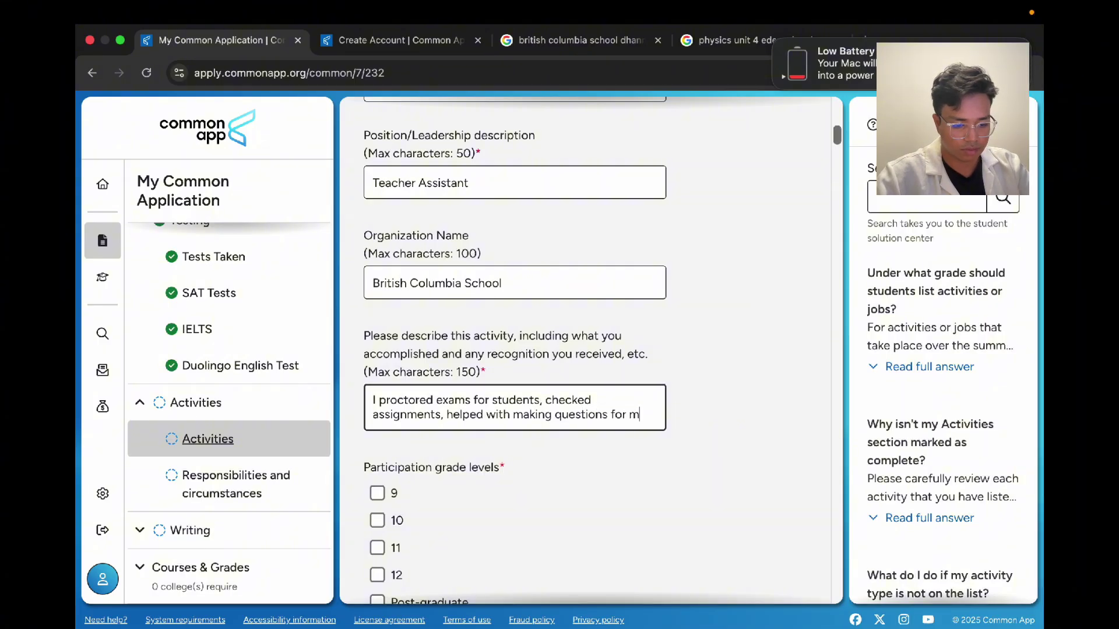
type("ocks, ")
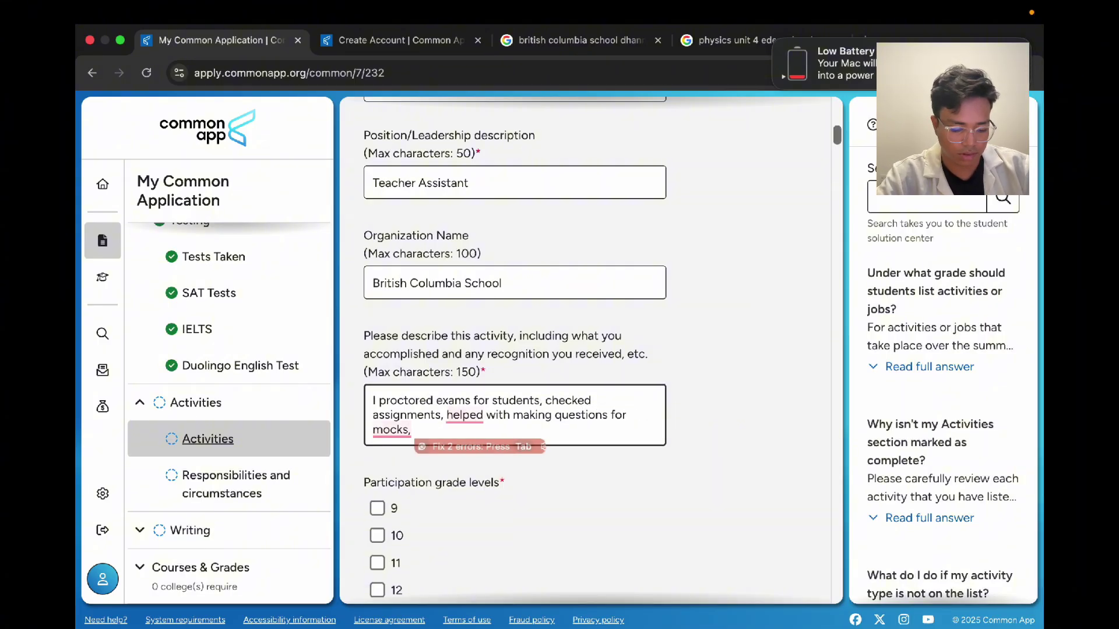
type("helped w")
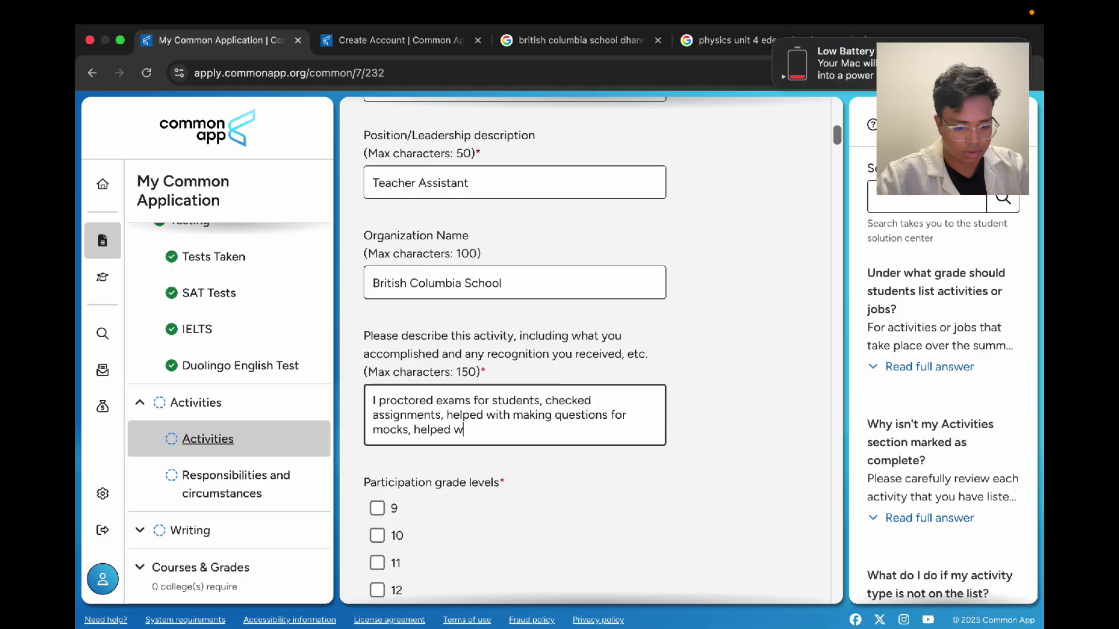
type("ith desk ")
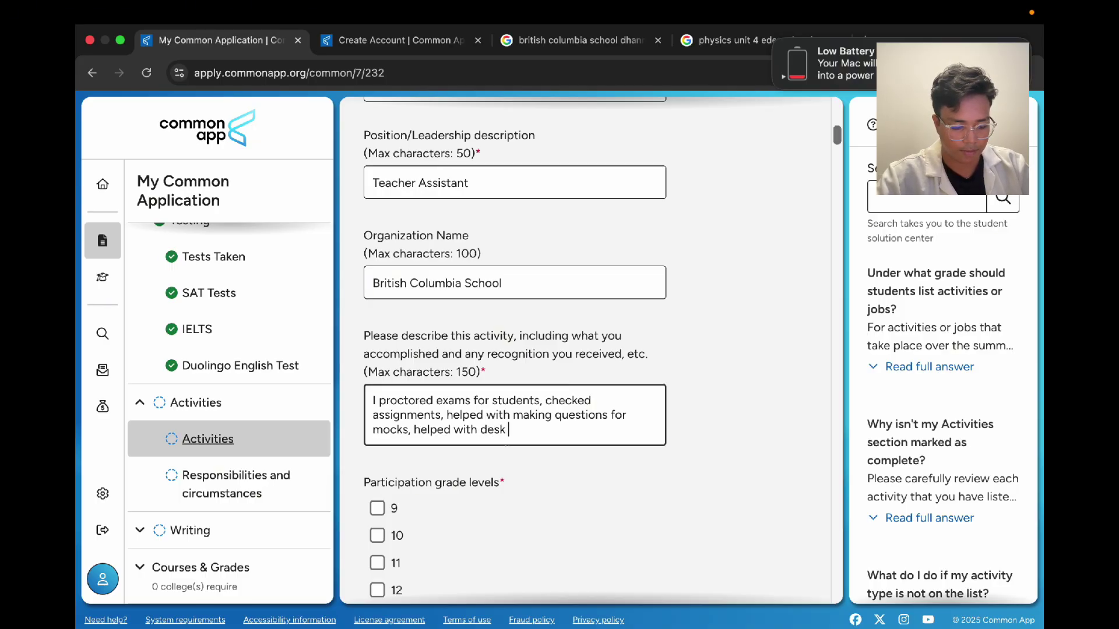
type("ass")
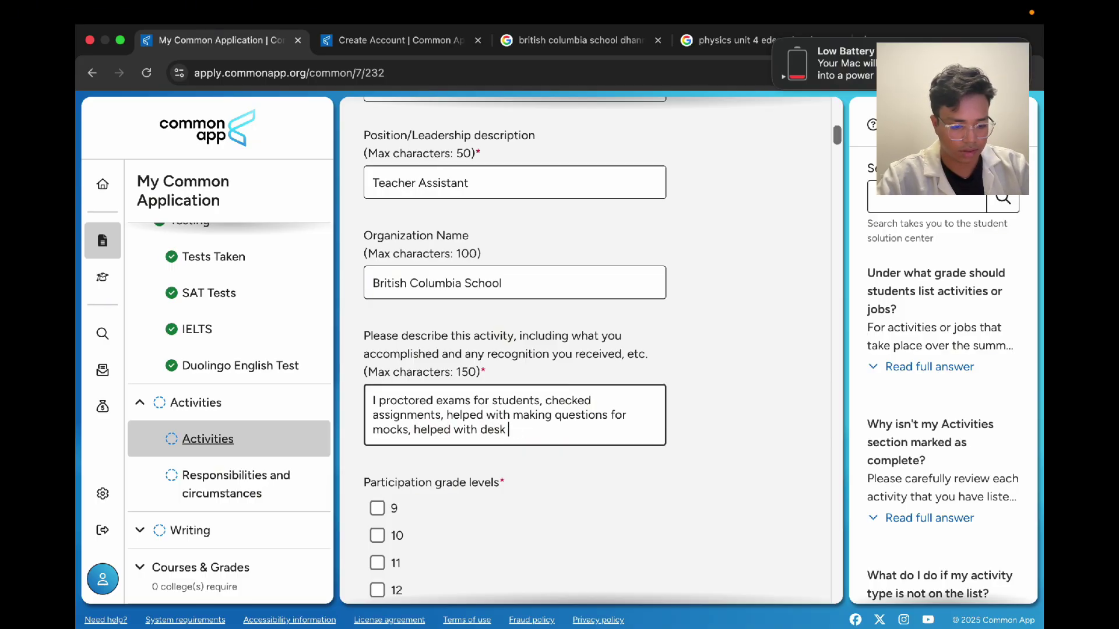
type("jobs, help")
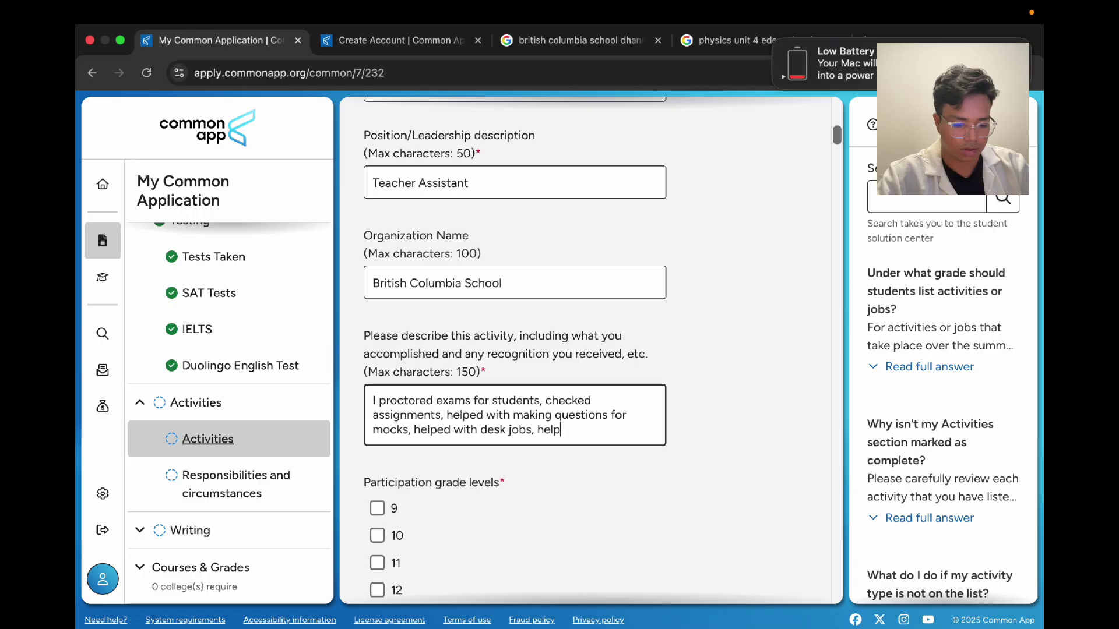
type("ed with ")
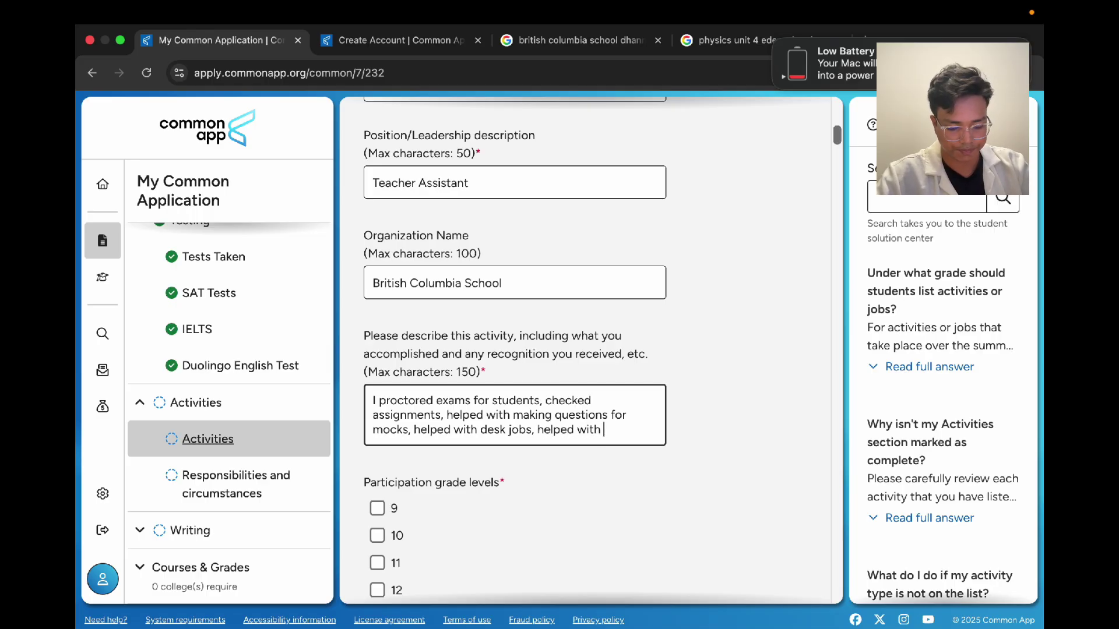
type("lectures,")
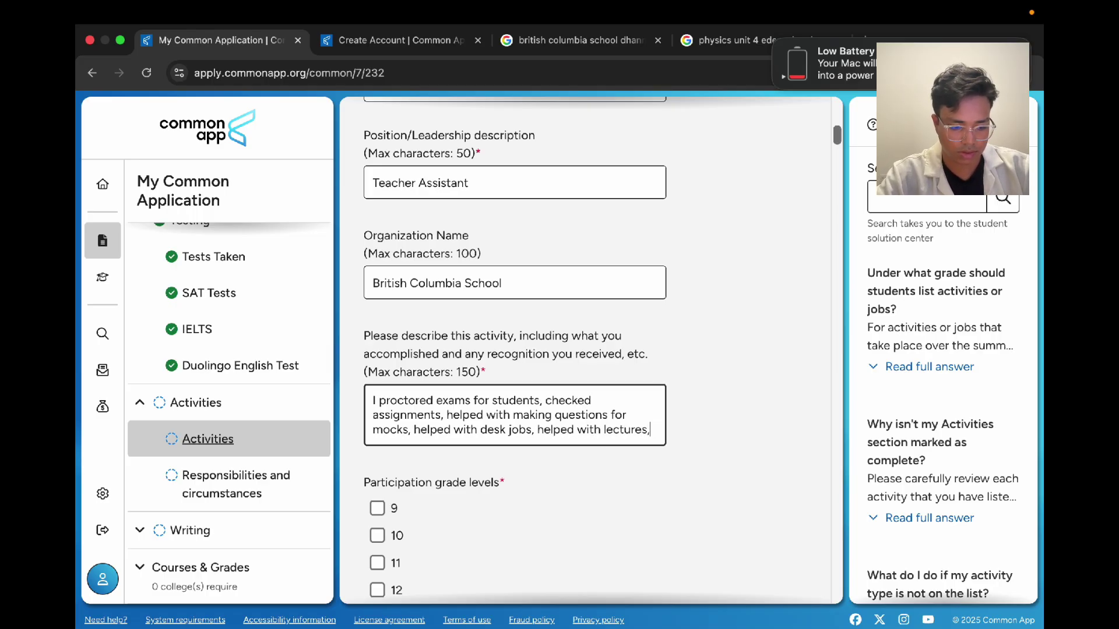
type(" helped with")
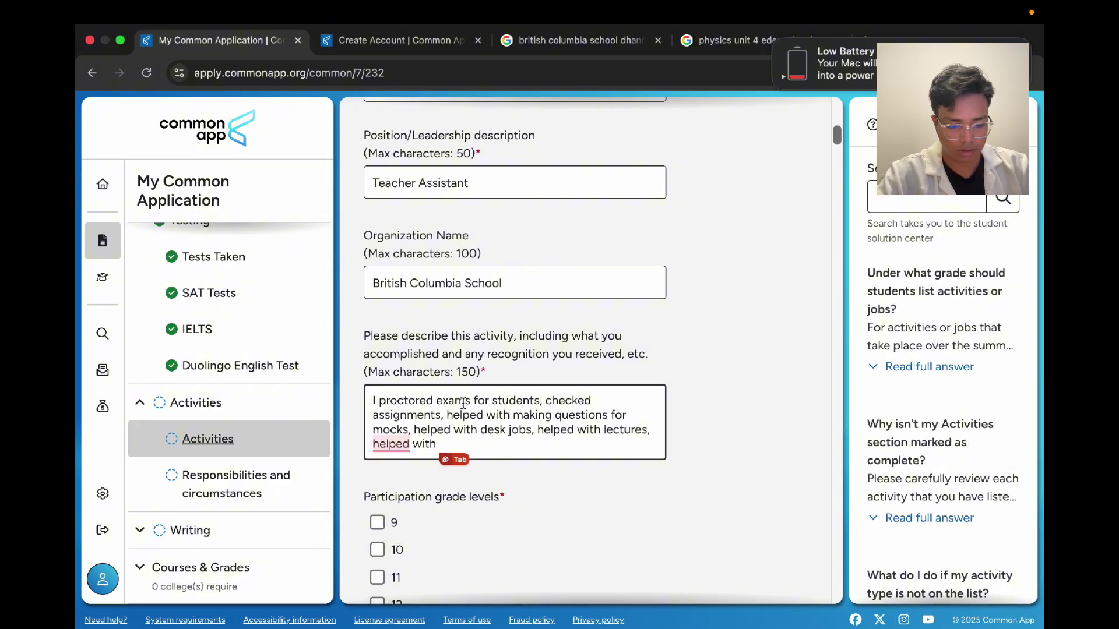
left_click_drag(366, 455, 372, 447)
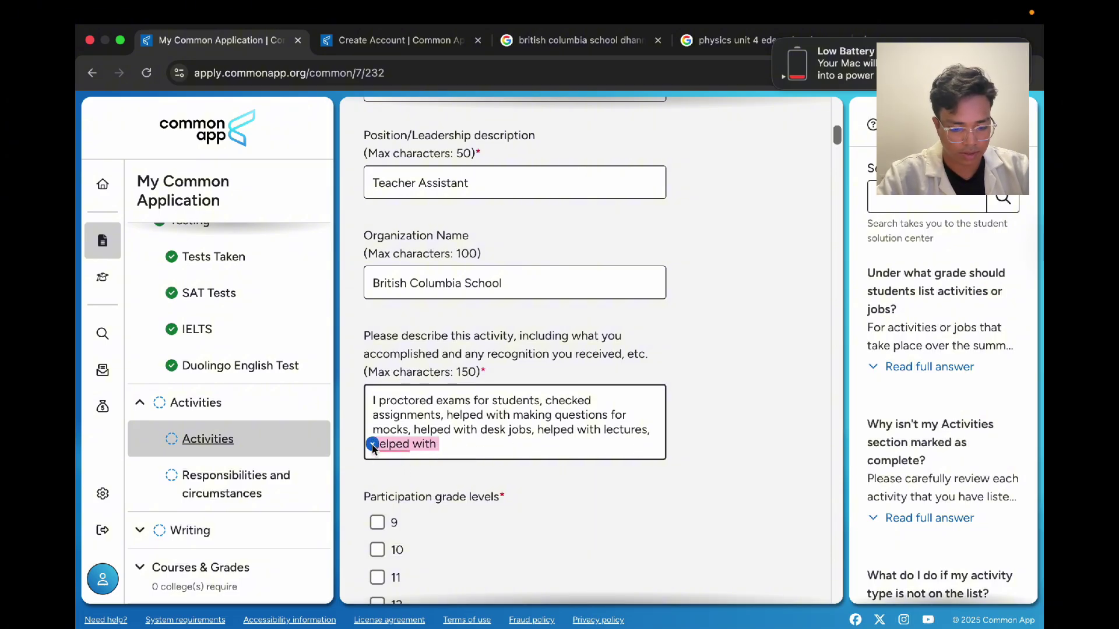
key("BackSpace")
key("BackSpace")
key("BackSpace")
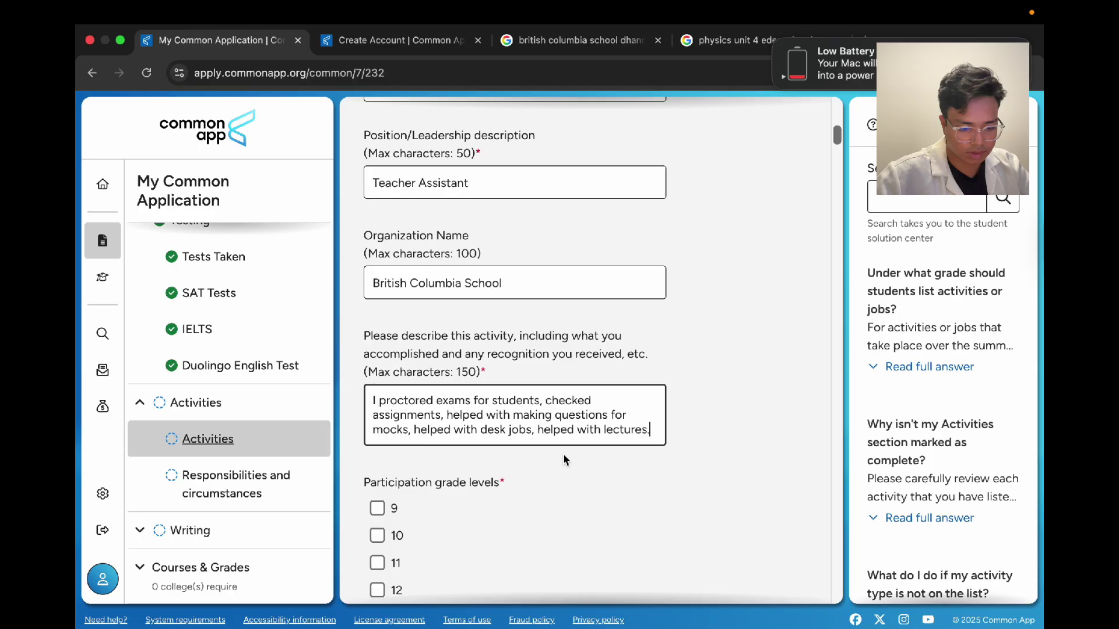
scroll(694, 411, "down", 2)
type(".")
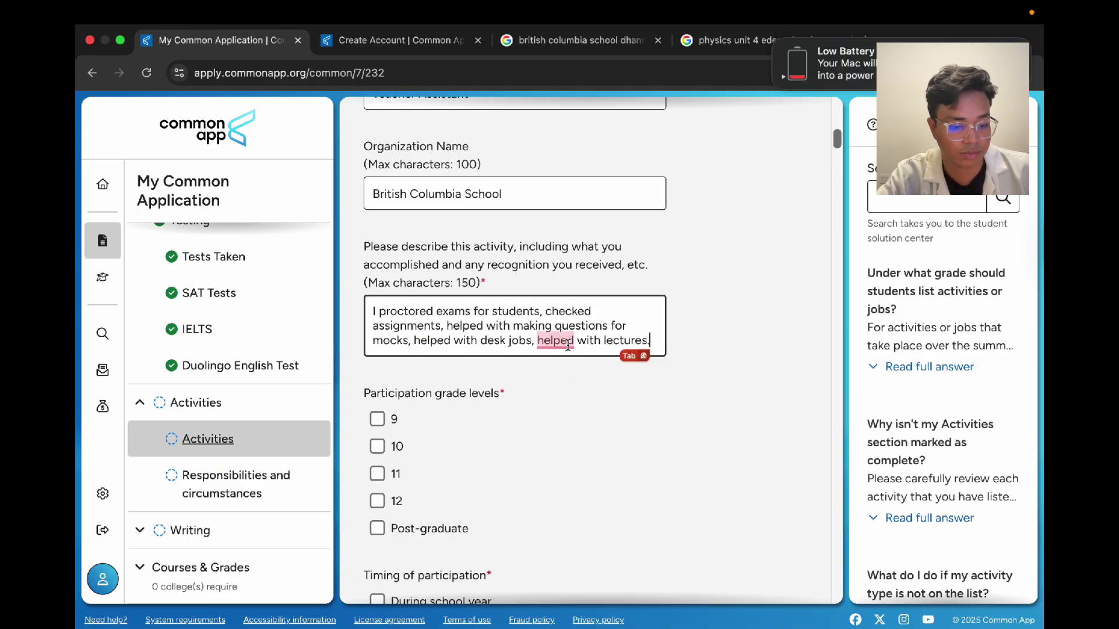
Step: Accept the 'and helped' wording and dismiss Grammarly's rewrite suggestion for Activity 1's description
left_click(557, 363)
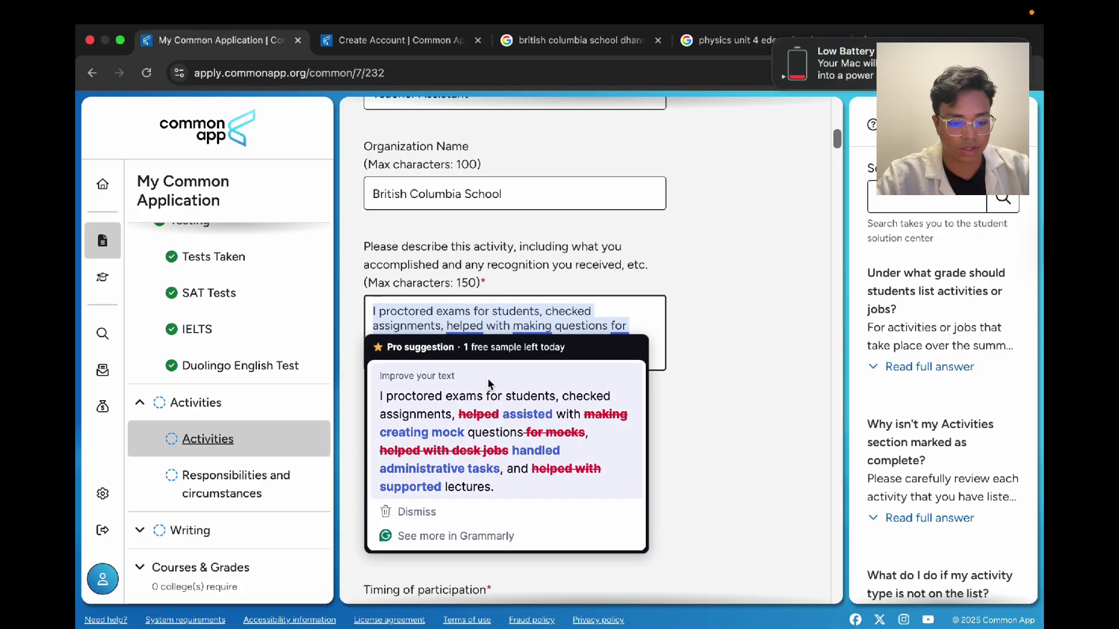
left_click(716, 394)
scroll(489, 367, "down", 2)
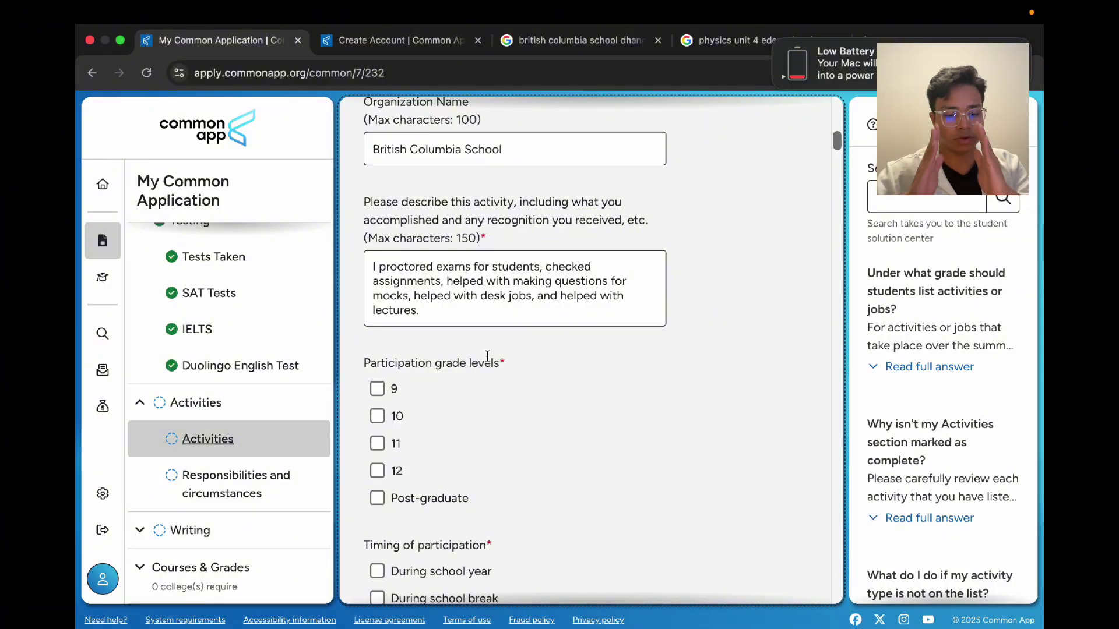
scroll(487, 357, "down", 4)
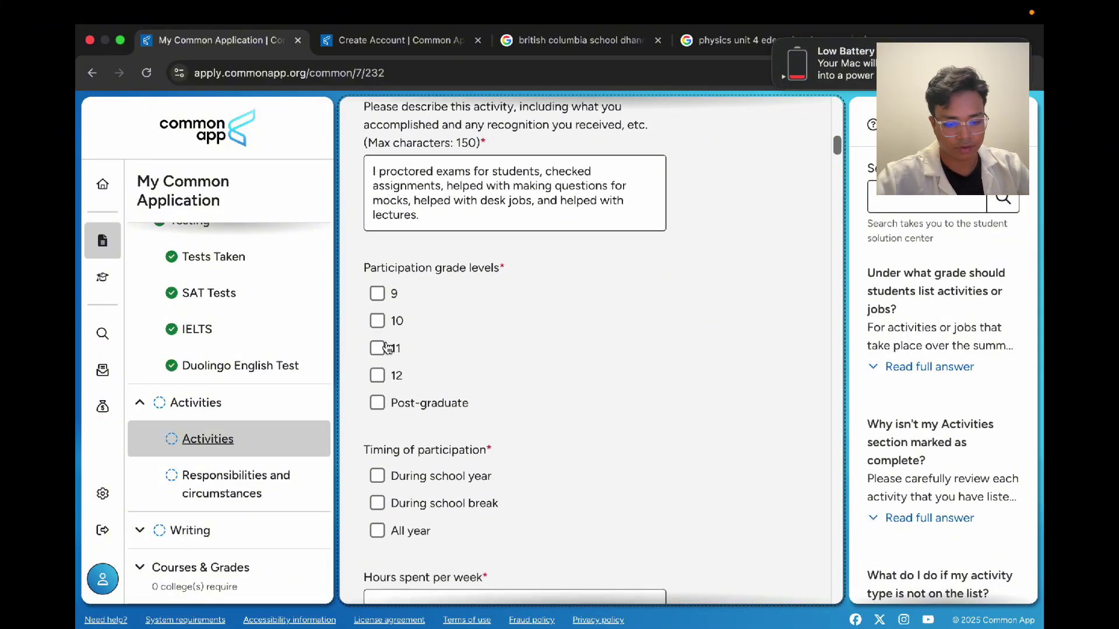
Step: Mark grade 11 as Activity 1's only participation grade
left_click(377, 348)
left_click(377, 376)
left_click(492, 368)
scroll(492, 368, "down", 5)
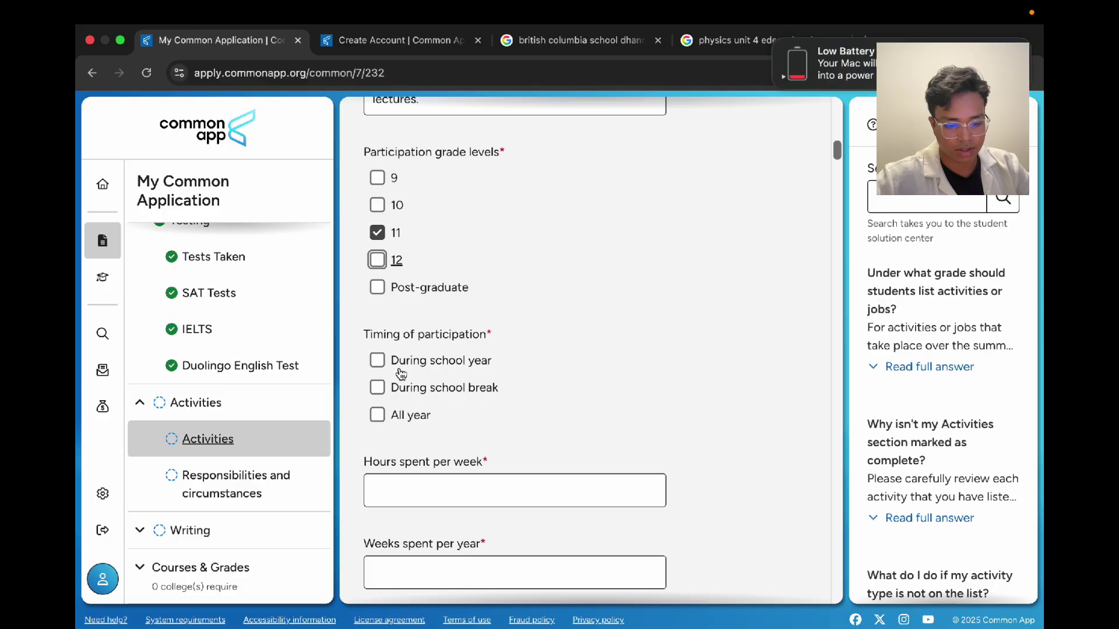
Step: Enter 10 hours per week and set the timing to All year only
left_click(403, 362)
scroll(529, 430, "down", 4)
left_click(493, 408)
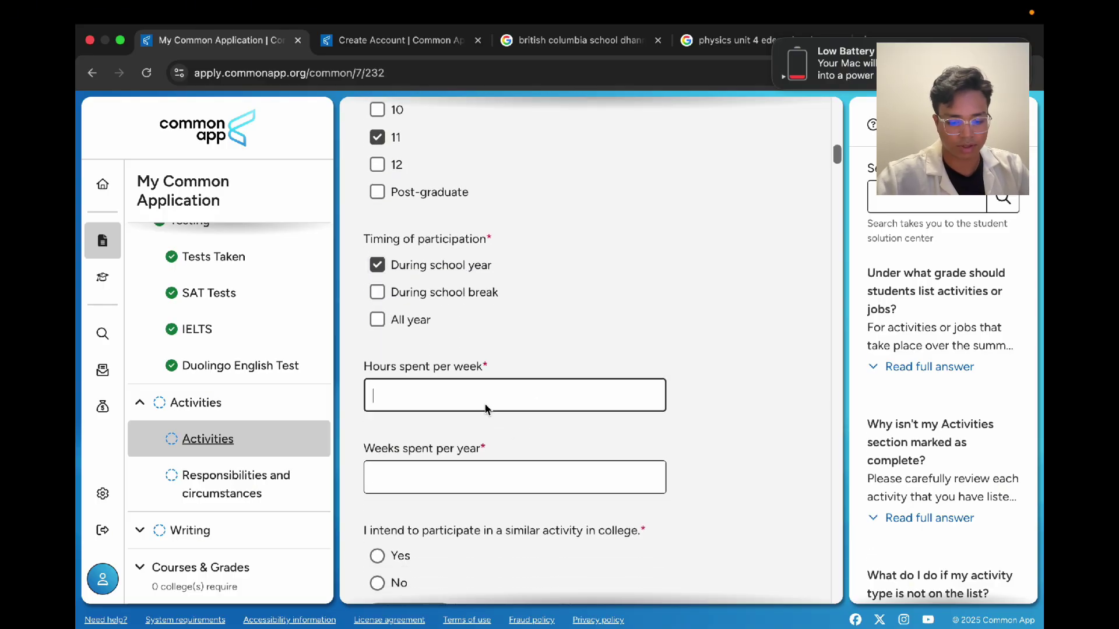
type("10")
left_click(399, 491)
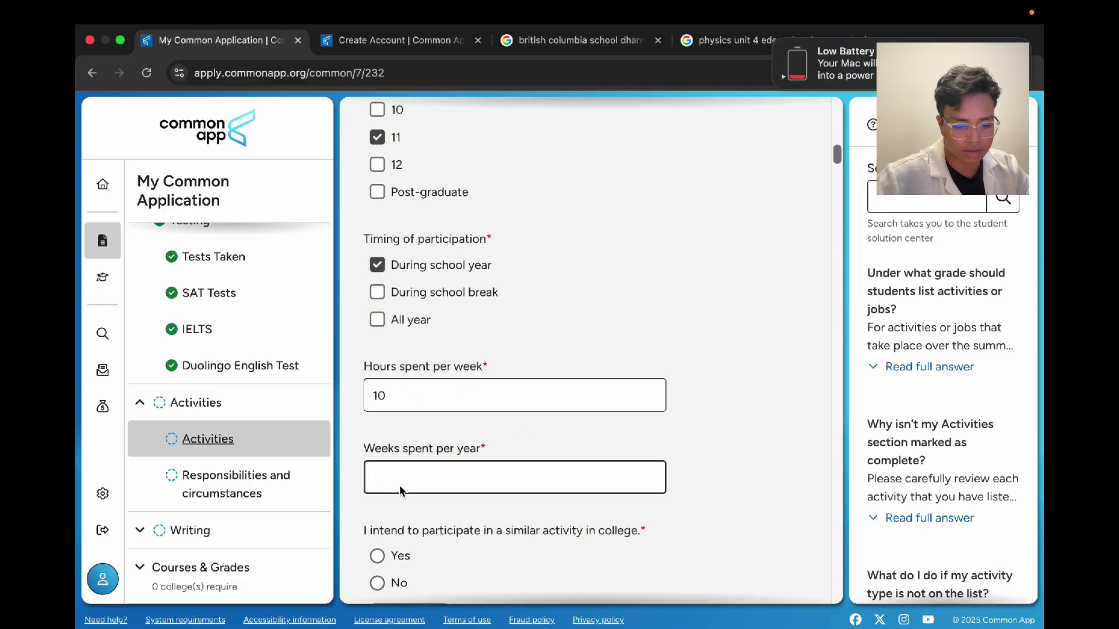
scroll(430, 360, "down", 4)
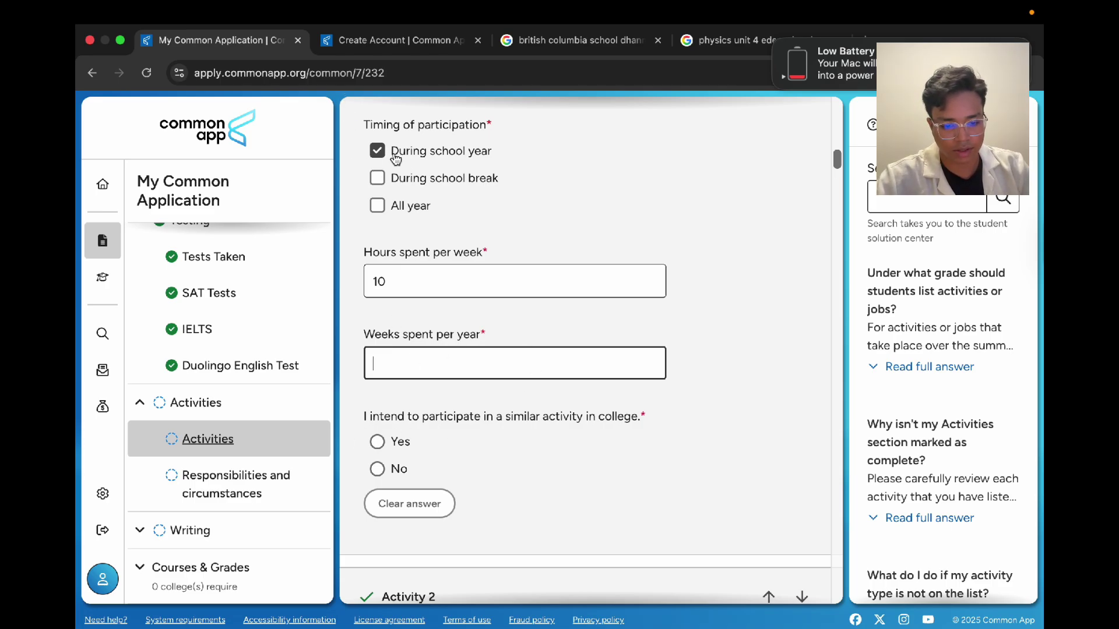
left_click(378, 205)
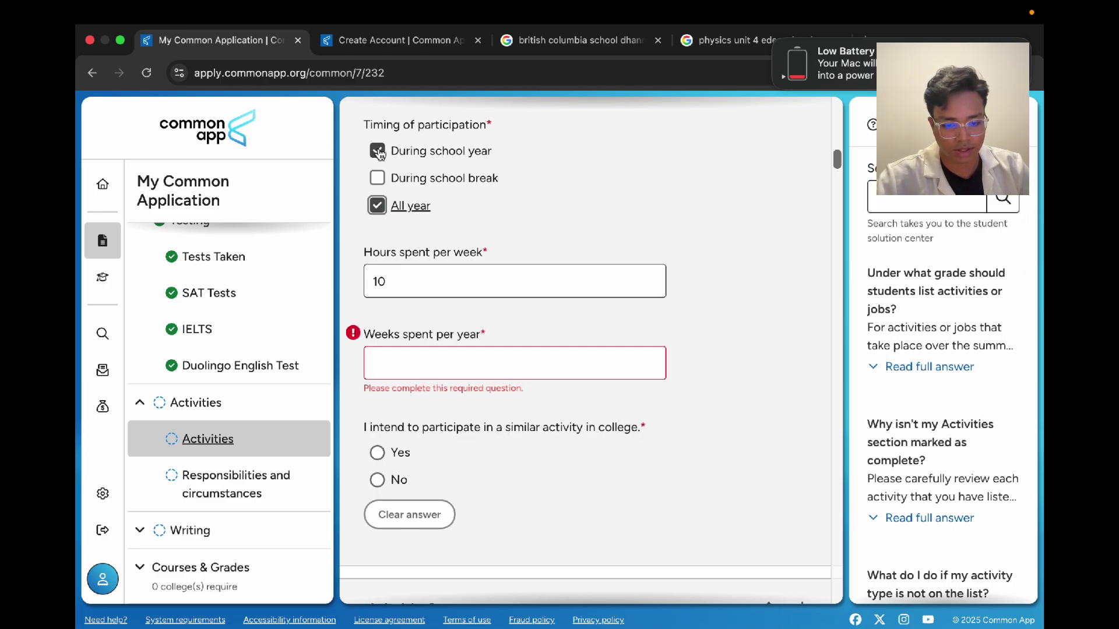
left_click(379, 153)
Step: Enter 48 weeks per year for Activity 1
left_click(411, 359)
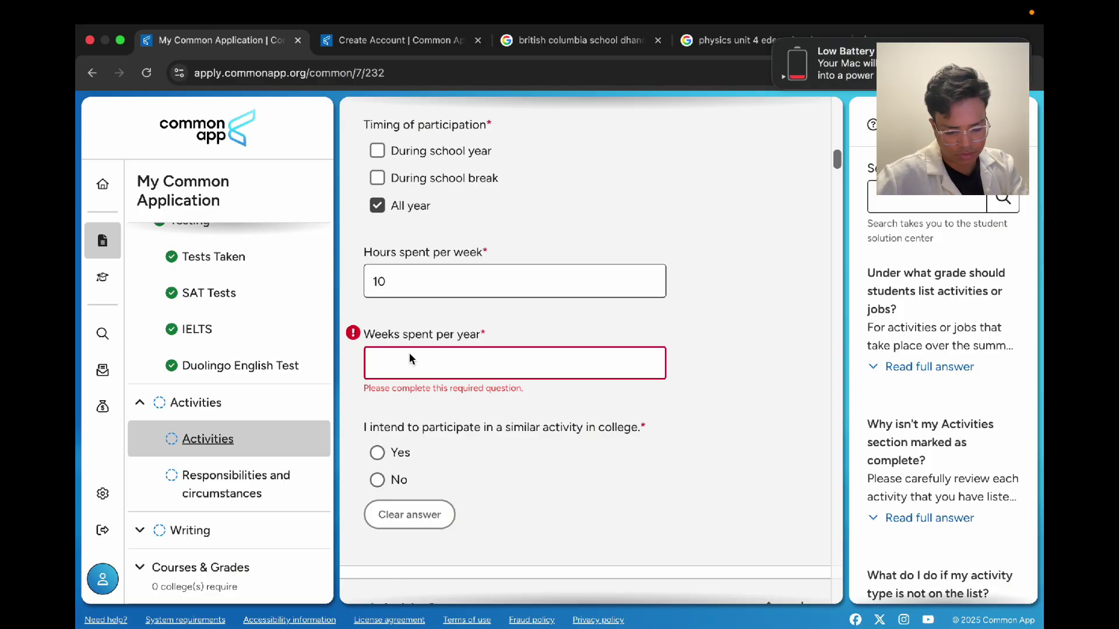
type("48")
left_click(623, 395)
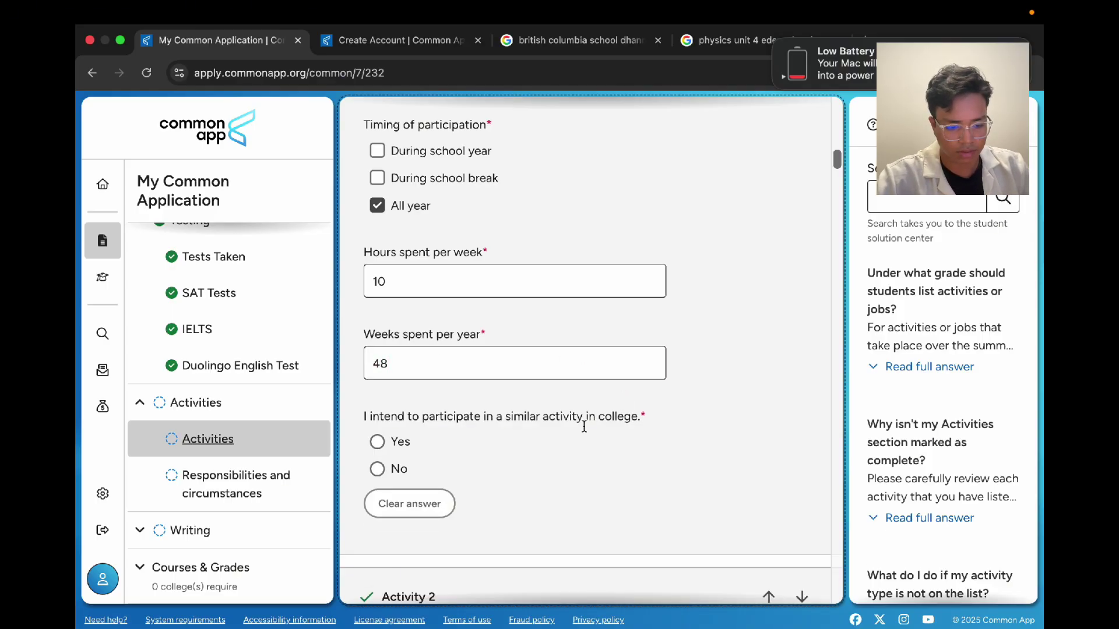
Step: Answer Yes to continuing Activity 1 in college
scroll(530, 395, "down", 2)
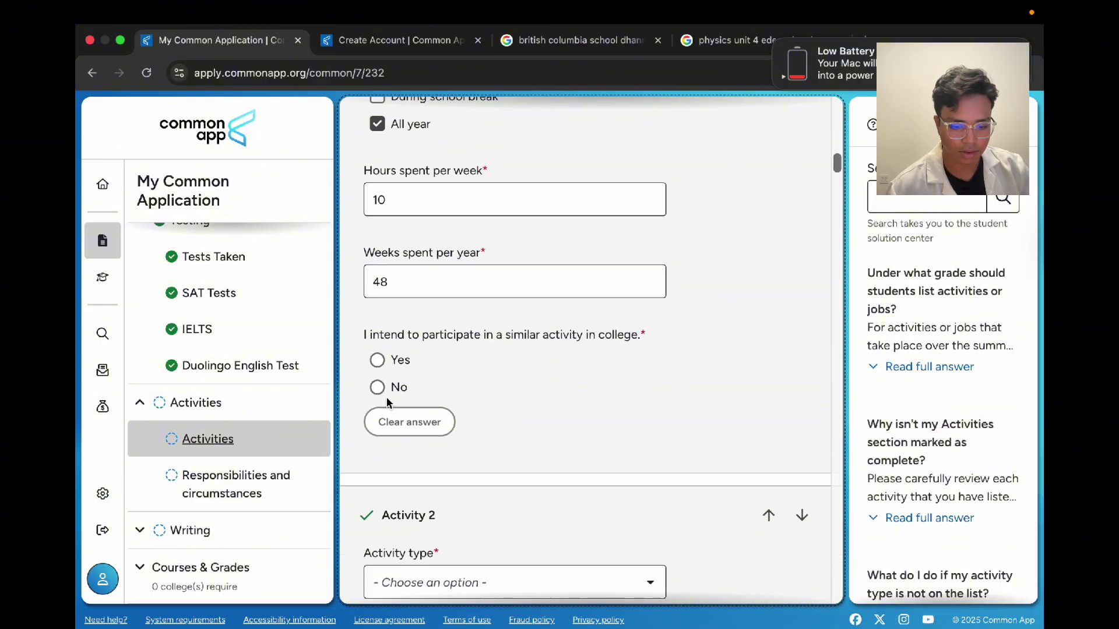
left_click(393, 367)
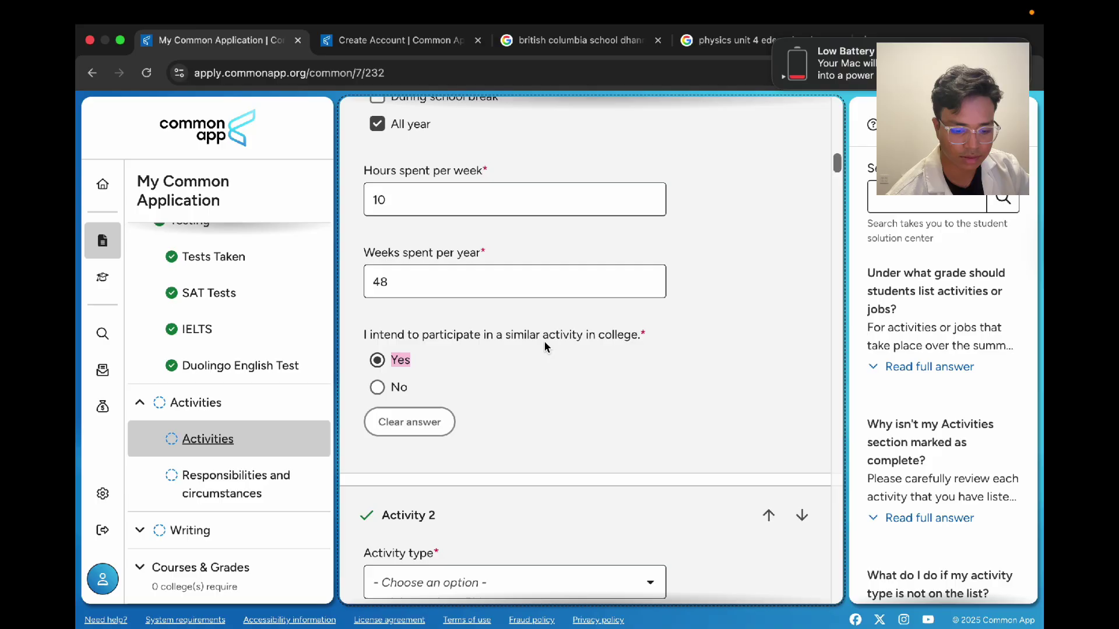
scroll(544, 343, "up", 10)
scroll(568, 354, "up", 2)
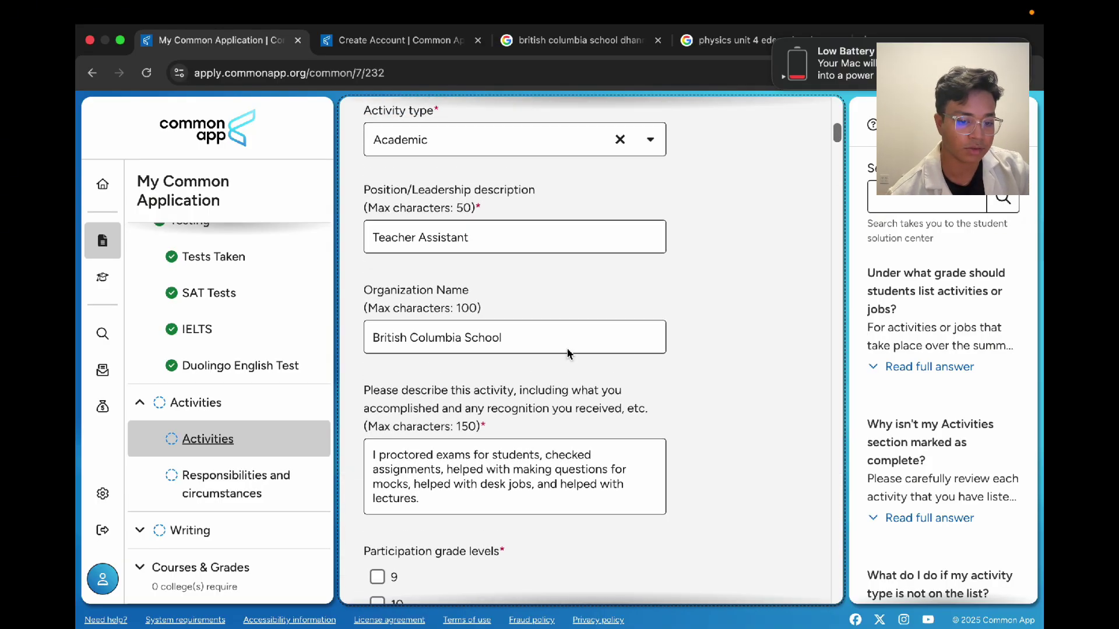
scroll(569, 353, "down", 9)
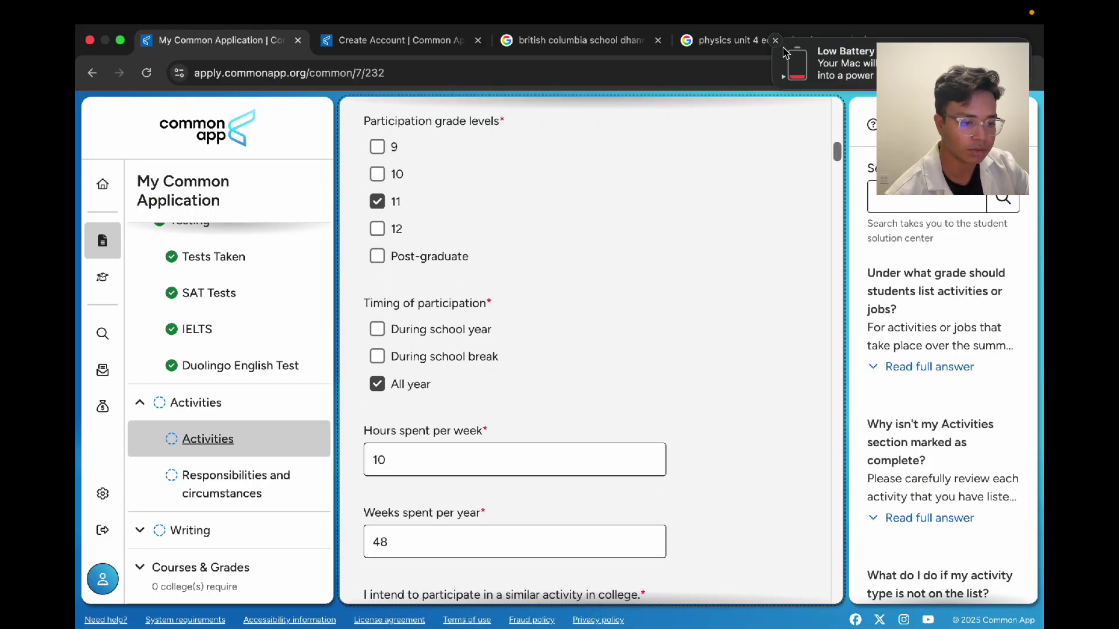
scroll(673, 248, "down", 2)
scroll(675, 248, "down", 8)
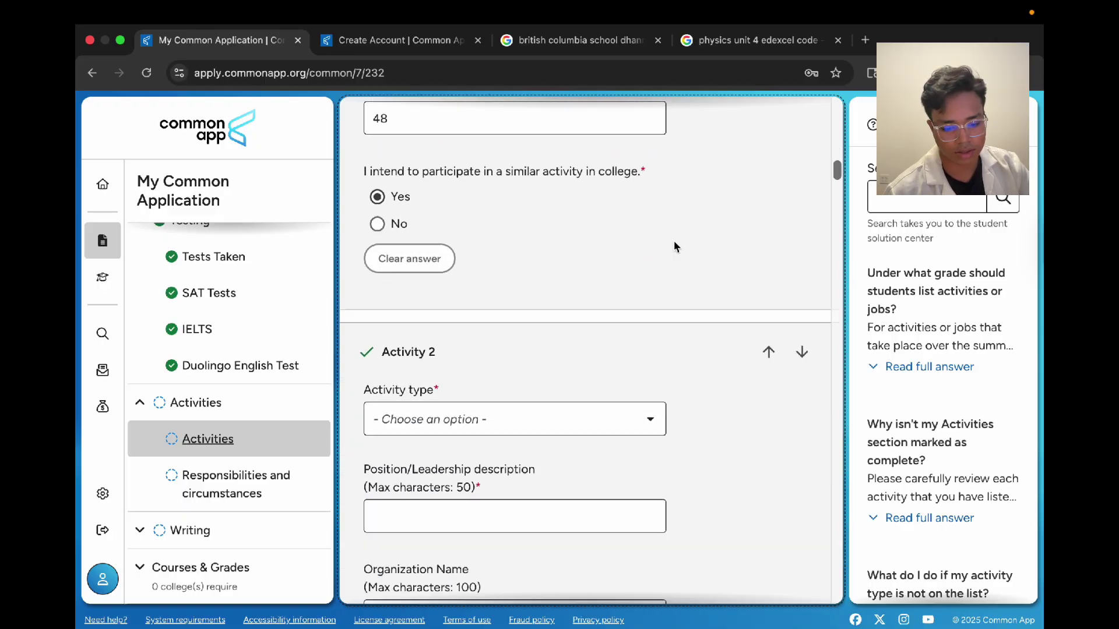
Step: Set Activity 2's type to Athletics: Club with Soccer as the sport
left_click(567, 382)
left_click(537, 483)
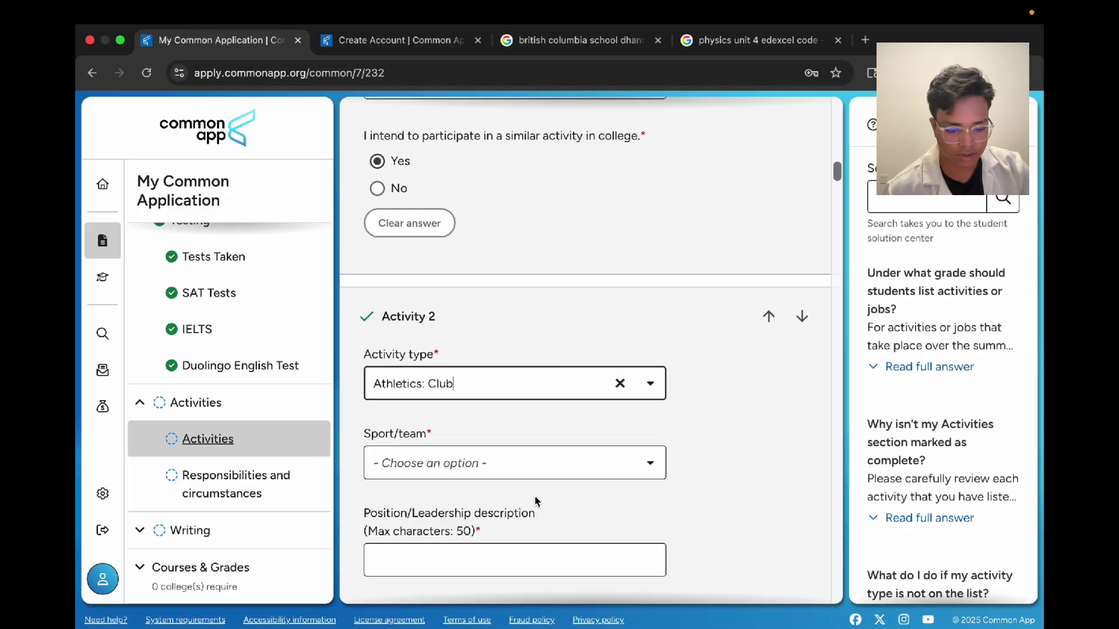
scroll(449, 461, "down", 3)
left_click(449, 348)
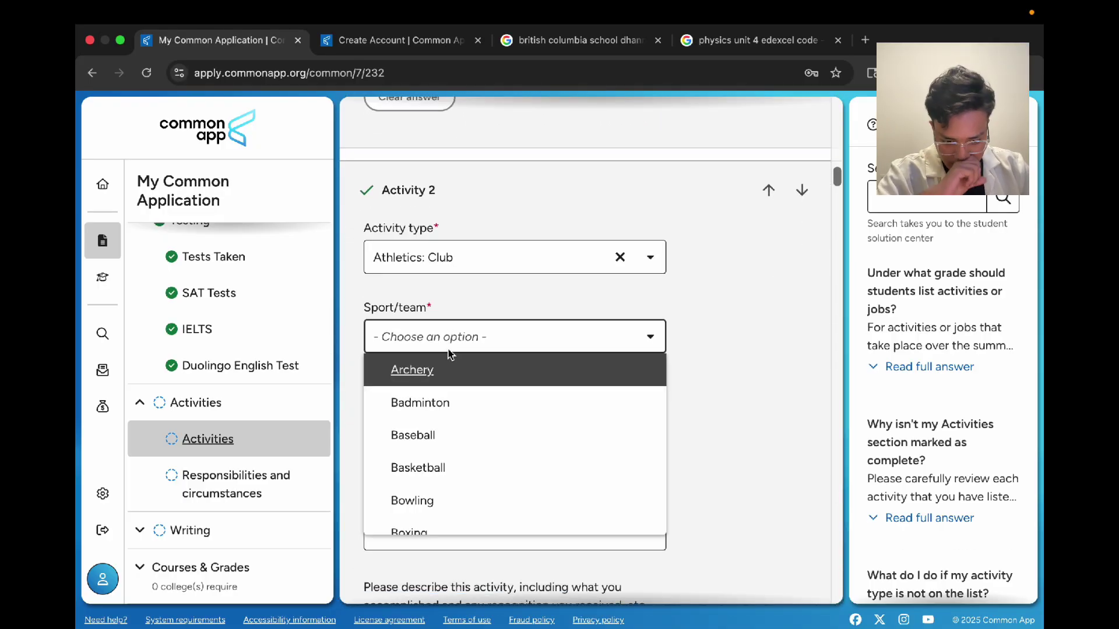
scroll(453, 481, "down", 5)
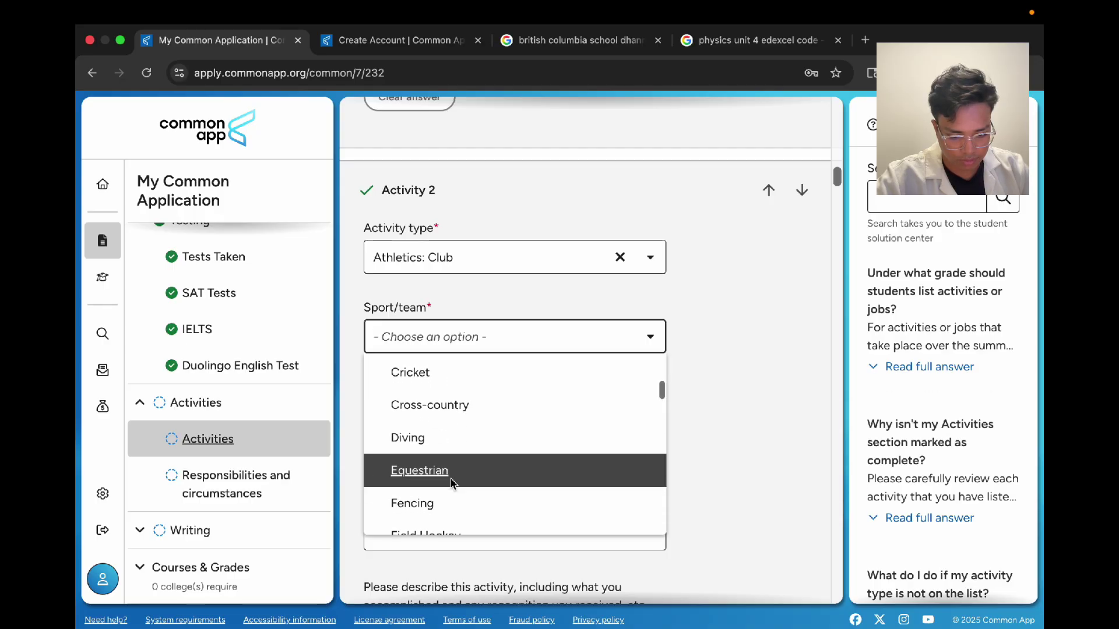
scroll(452, 482, "down", 4)
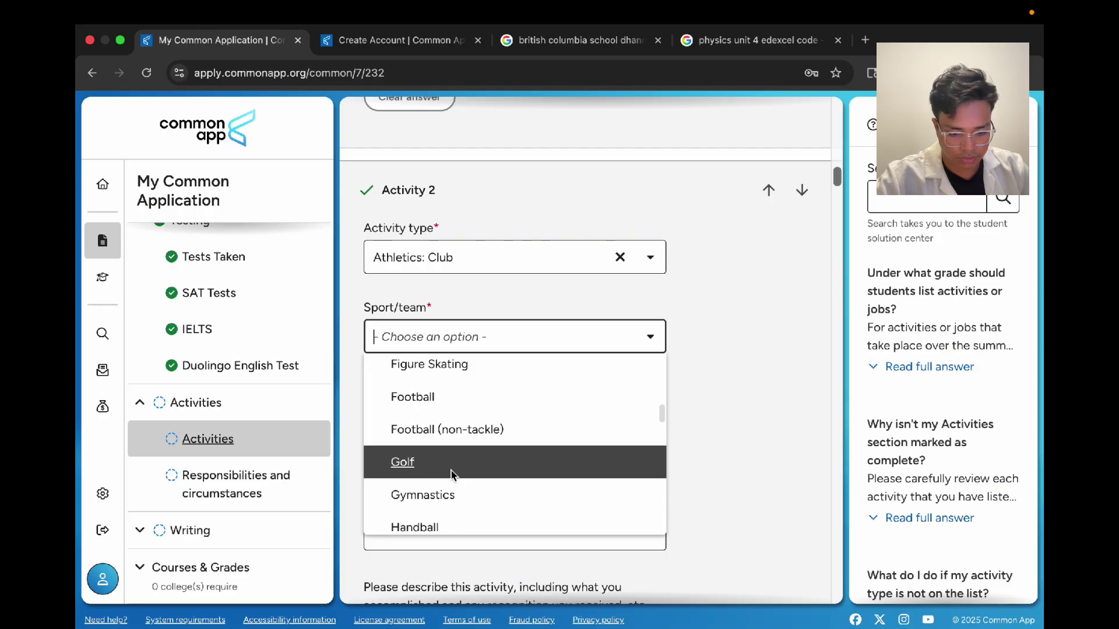
type("socc")
key("Return")
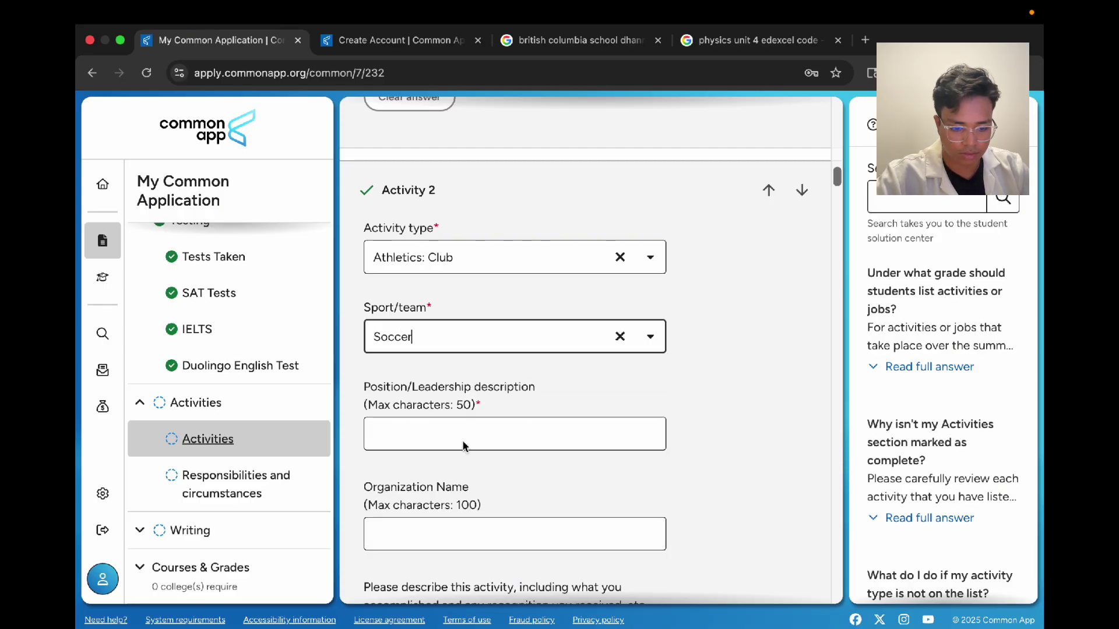
Step: Enter Team Leader as the position and Bashundhara football club as the organization
left_click(465, 446)
type("Team")
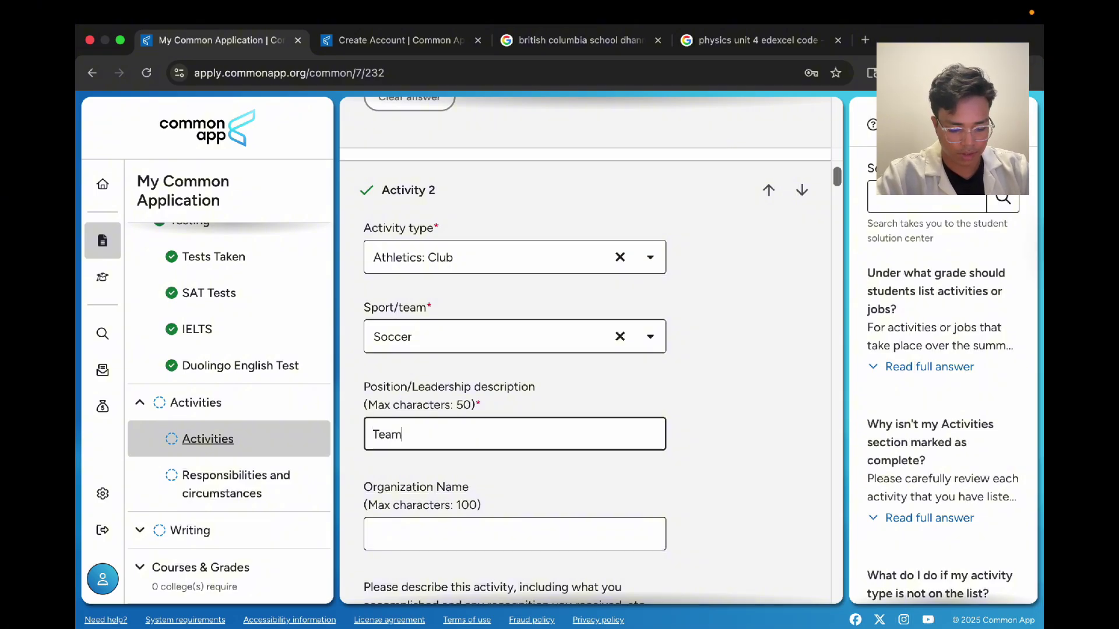
type(" Leader")
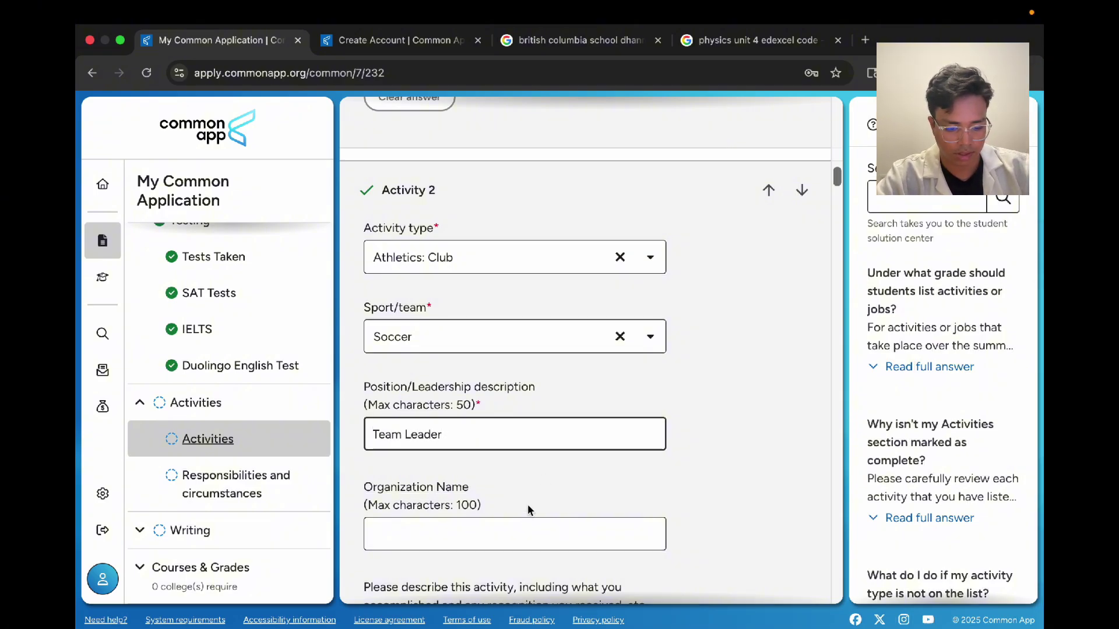
left_click(489, 531)
scroll(478, 512, "down", 1)
type("Bashund")
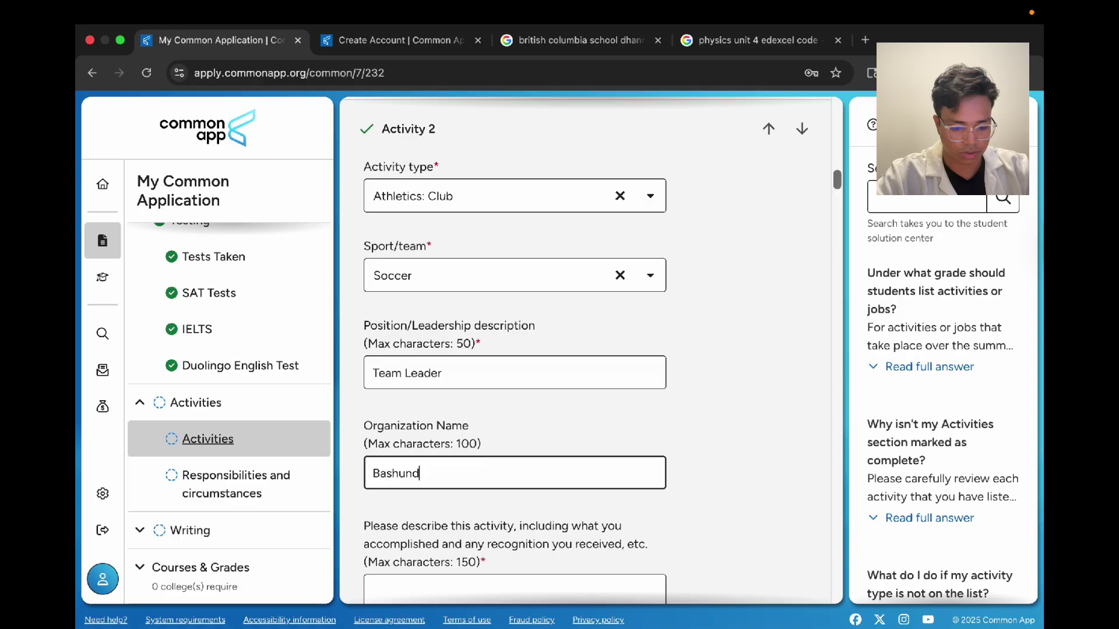
type("hara footb")
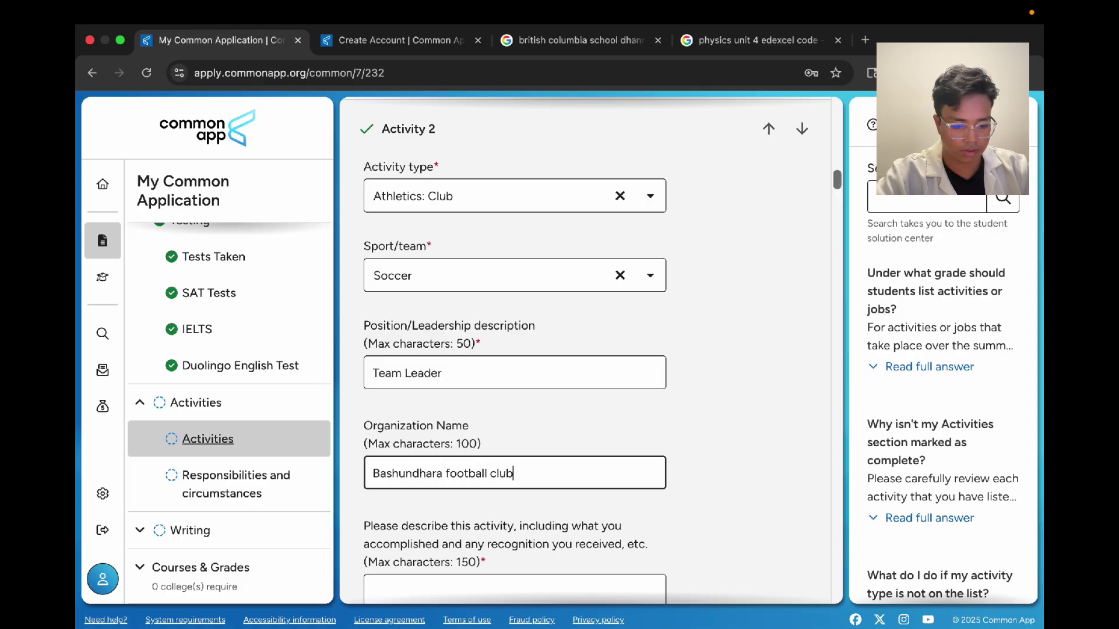
type("all club")
Step: Begin Activity 2's description with 'organise'
scroll(513, 408, "down", 4)
left_click(512, 356)
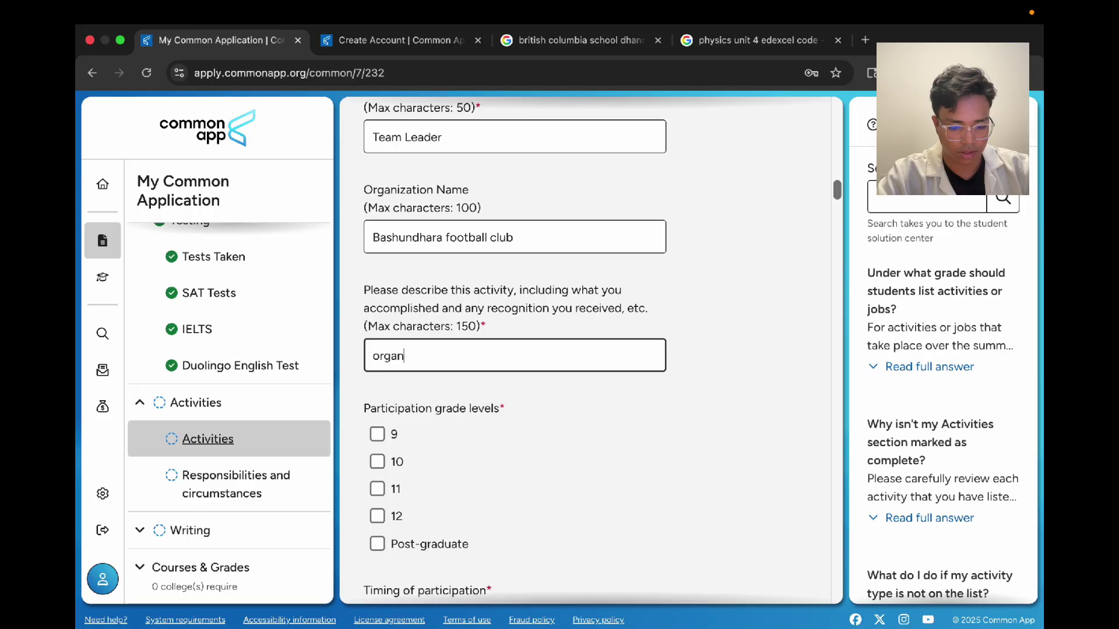
type("organikse")
key("BackSpace")
key("BackSpace")
key("BackSpace")
key("BackSpace")
type("se events,")
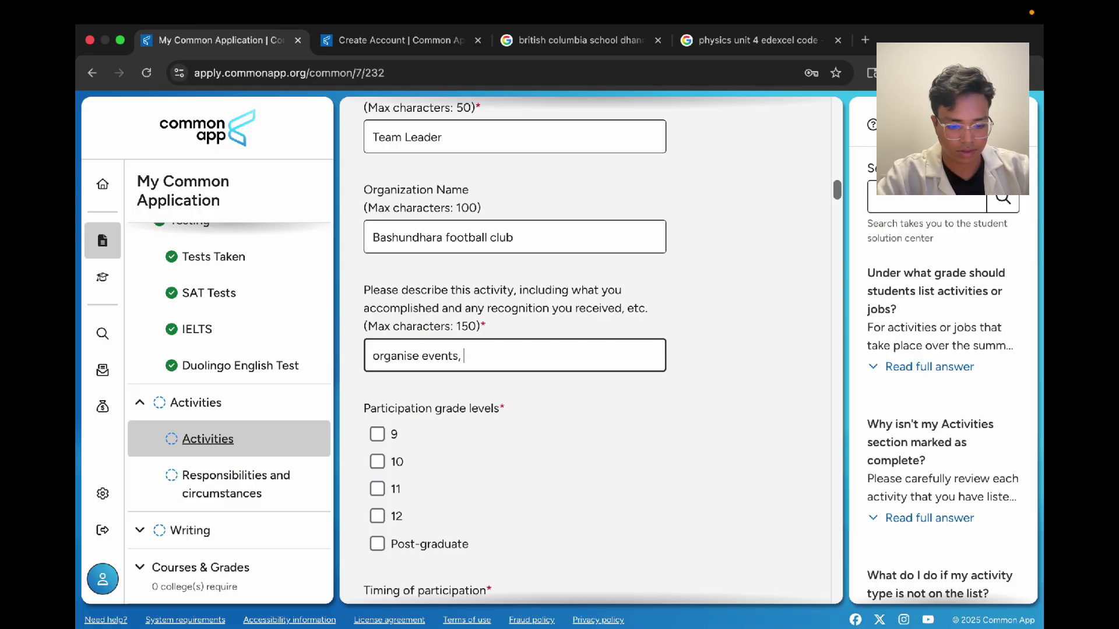
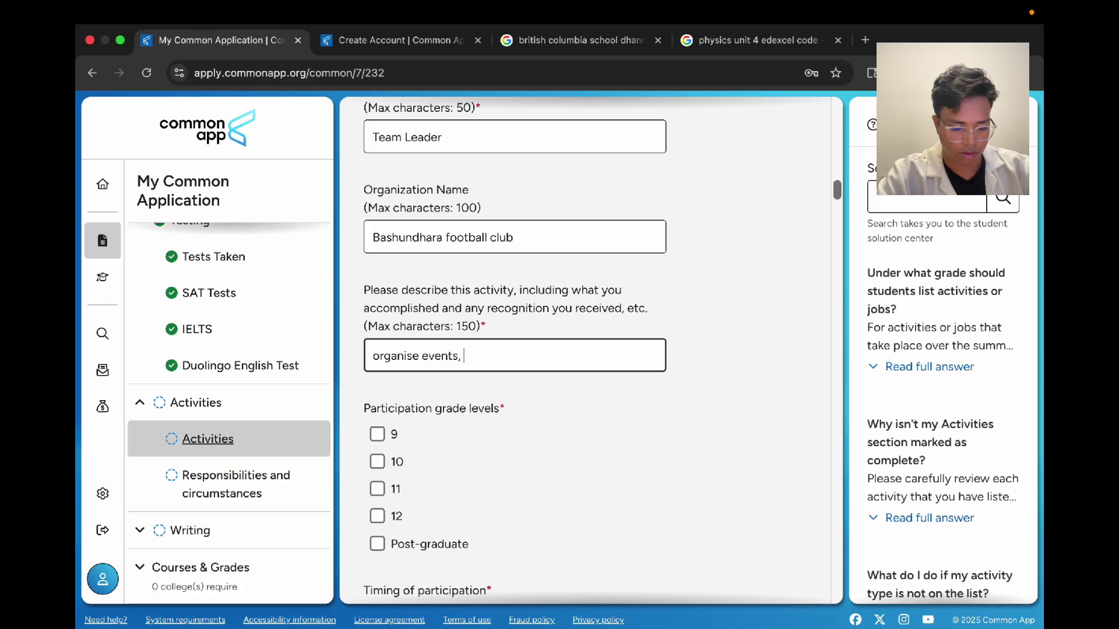
Step: Complete the description with 'host tournaments, train students, win championships' and remove the trailing comma
type("host tournaments,")
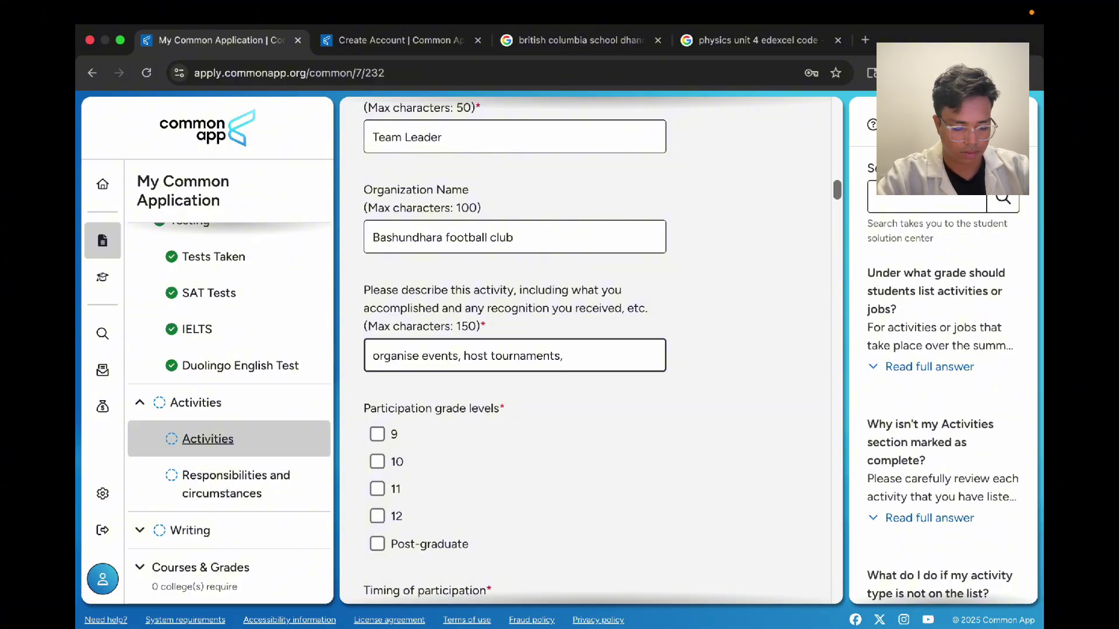
type(" train students,")
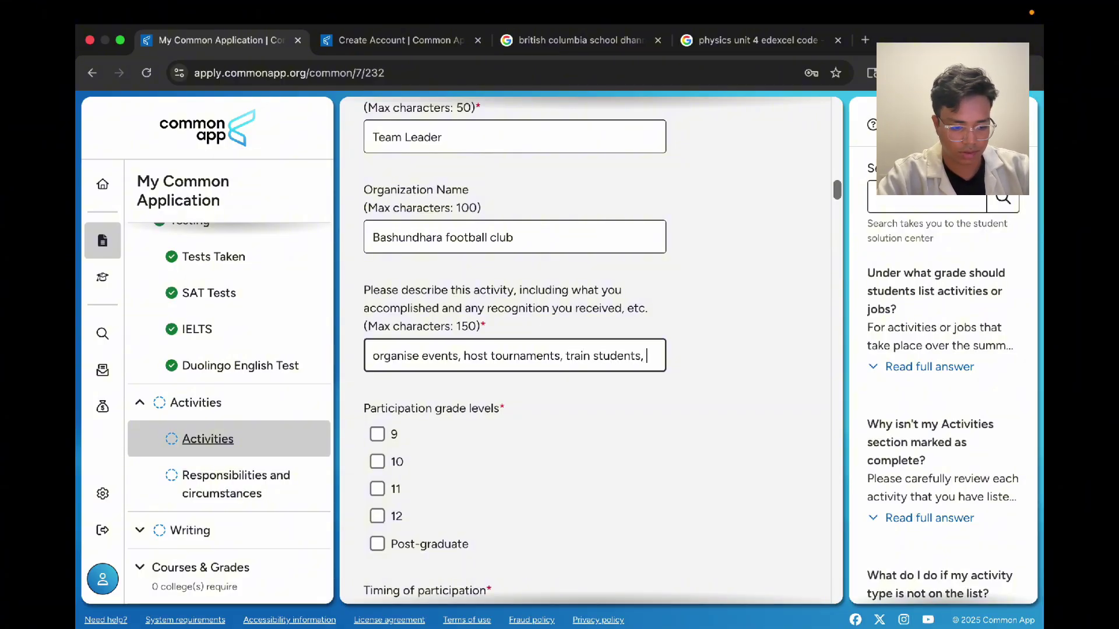
type("win championships,")
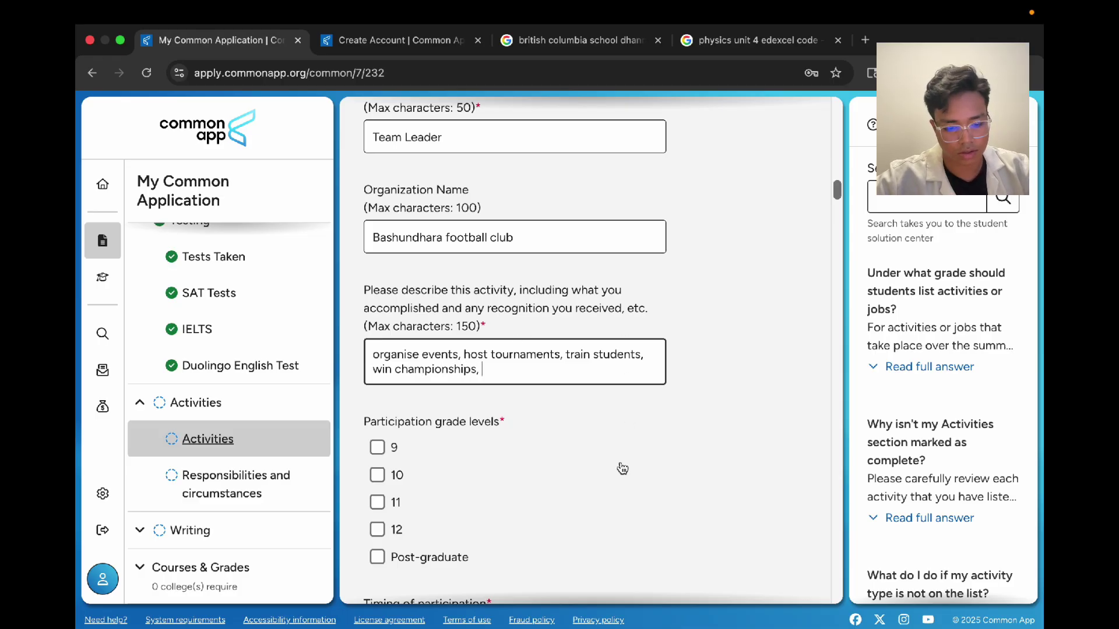
key("BackSpace")
key("BackSpace")
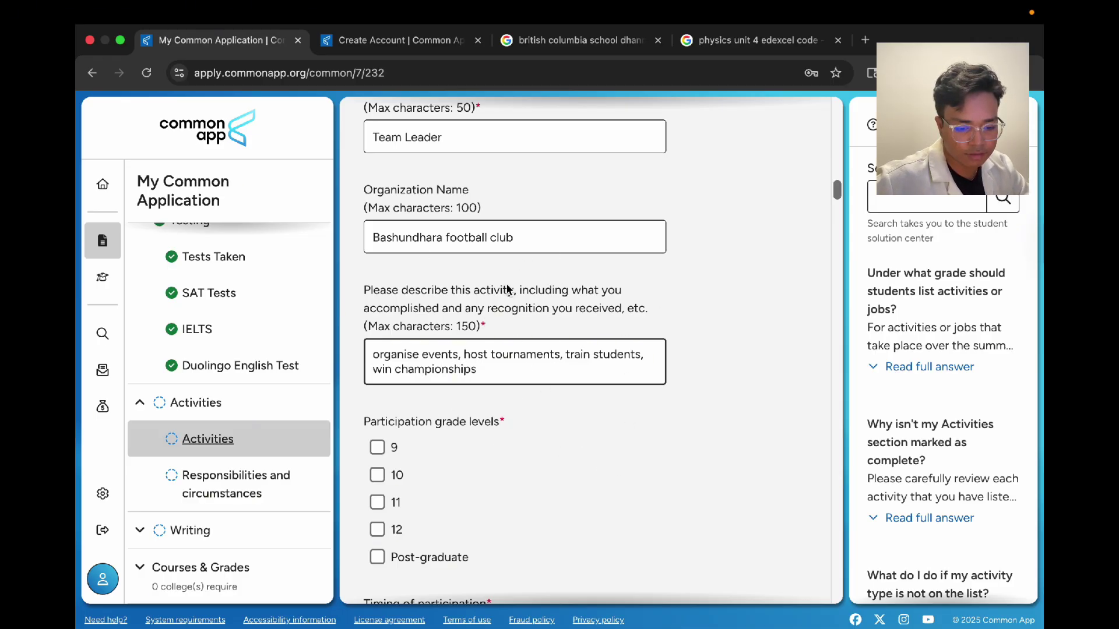
scroll(524, 263, "up", 2)
scroll(522, 274, "down", 3)
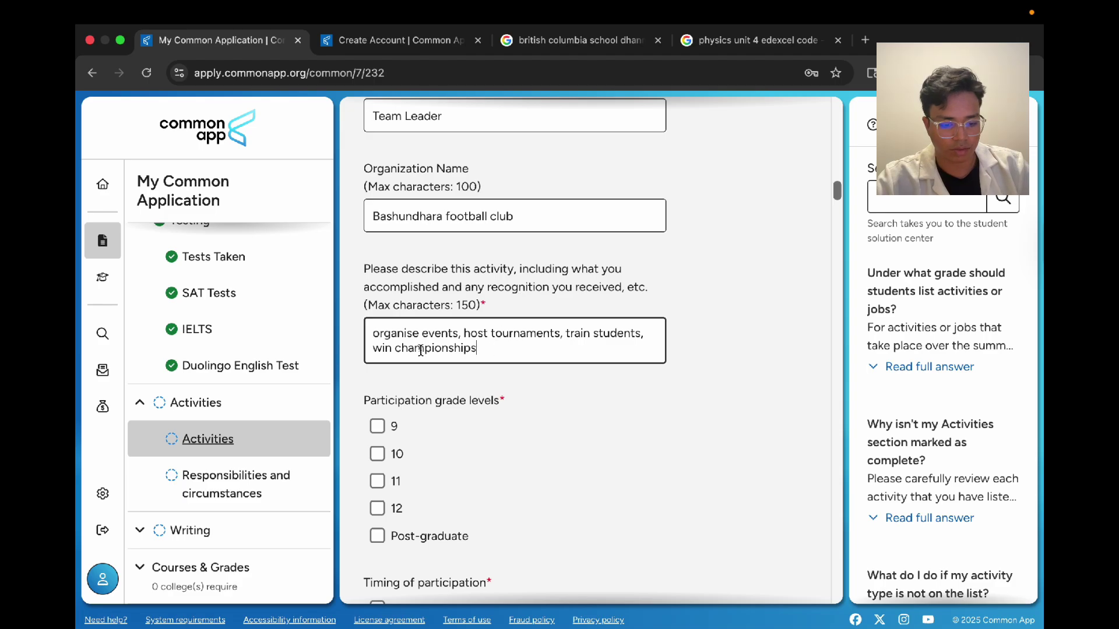
Step: Select the Teacher Assistant description text and dismiss the Grammarly suggestion card
key("super+a")
left_click(655, 282)
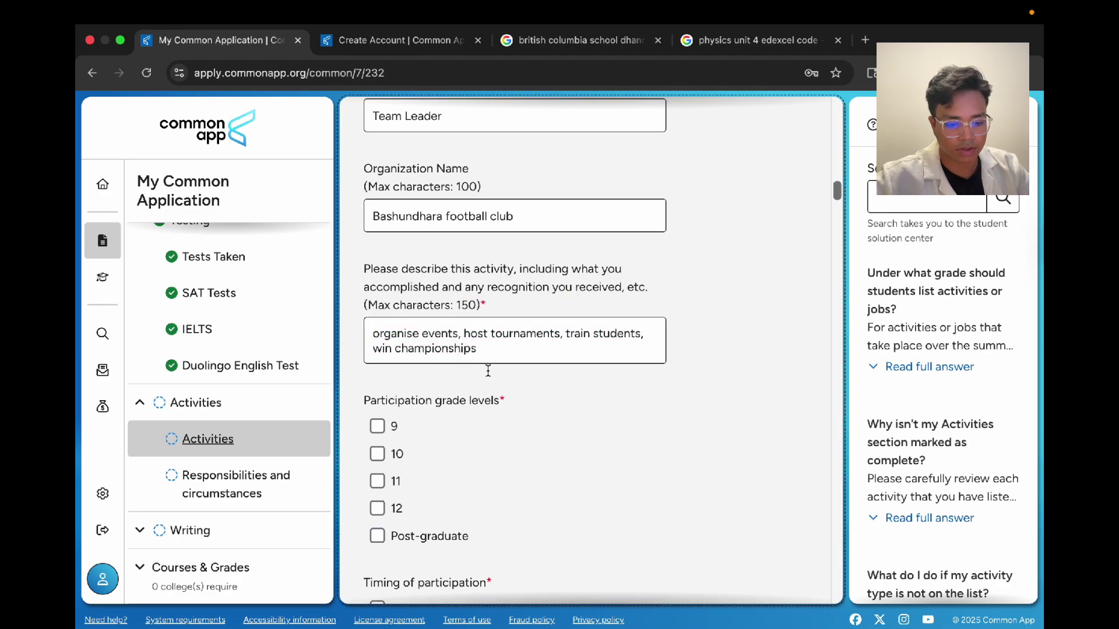
scroll(487, 350, "up", 5)
scroll(484, 343, "down", 15)
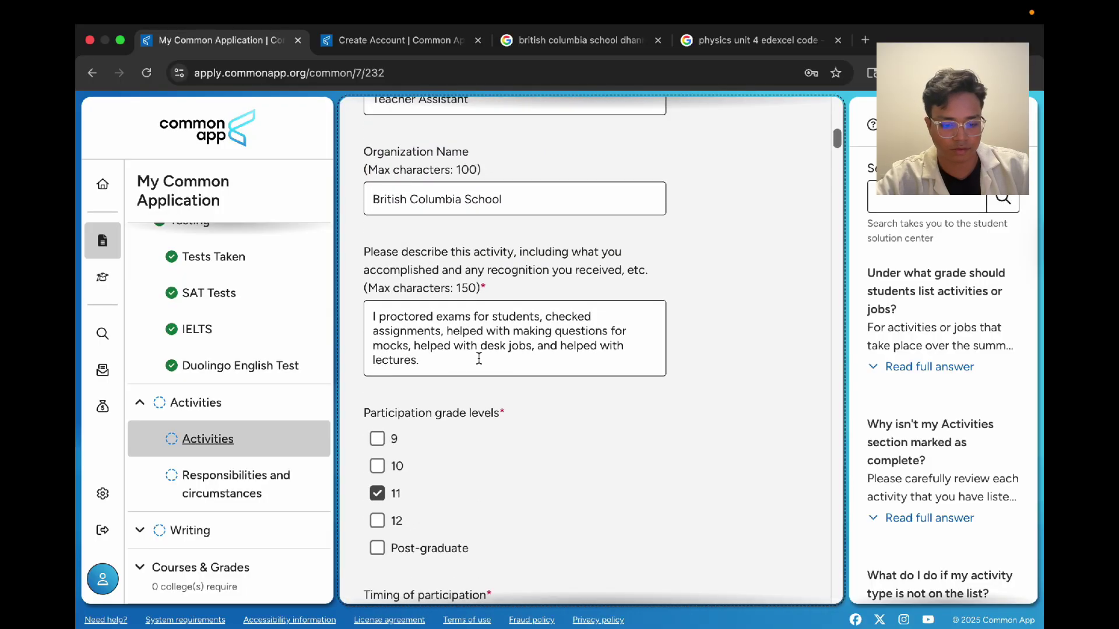
left_click_drag(479, 358, 352, 315)
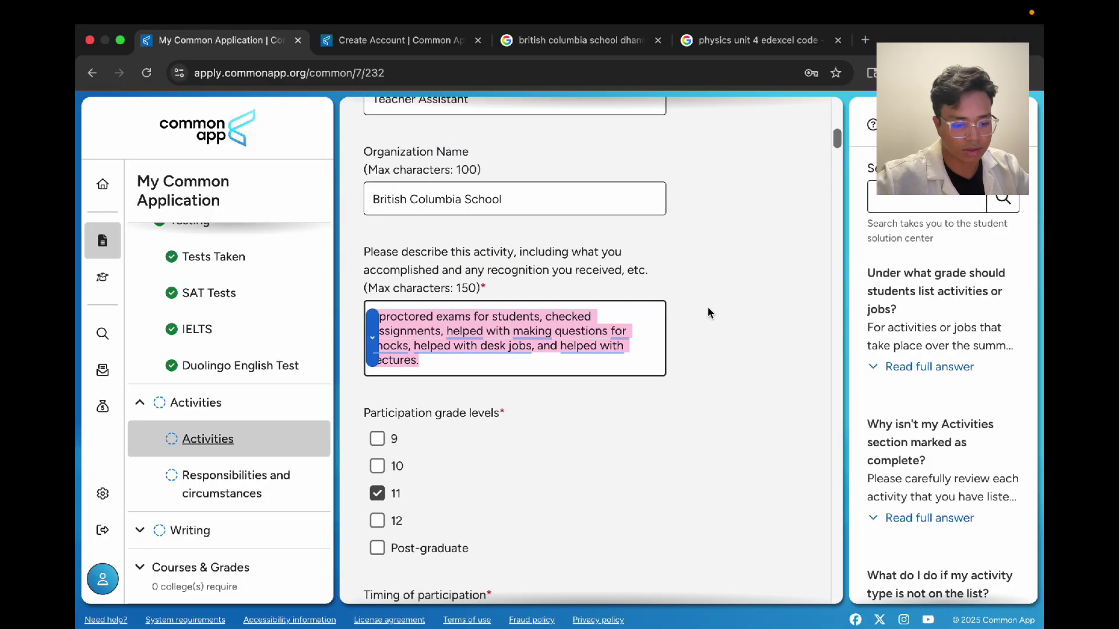
left_click(709, 313)
triple_click(457, 359)
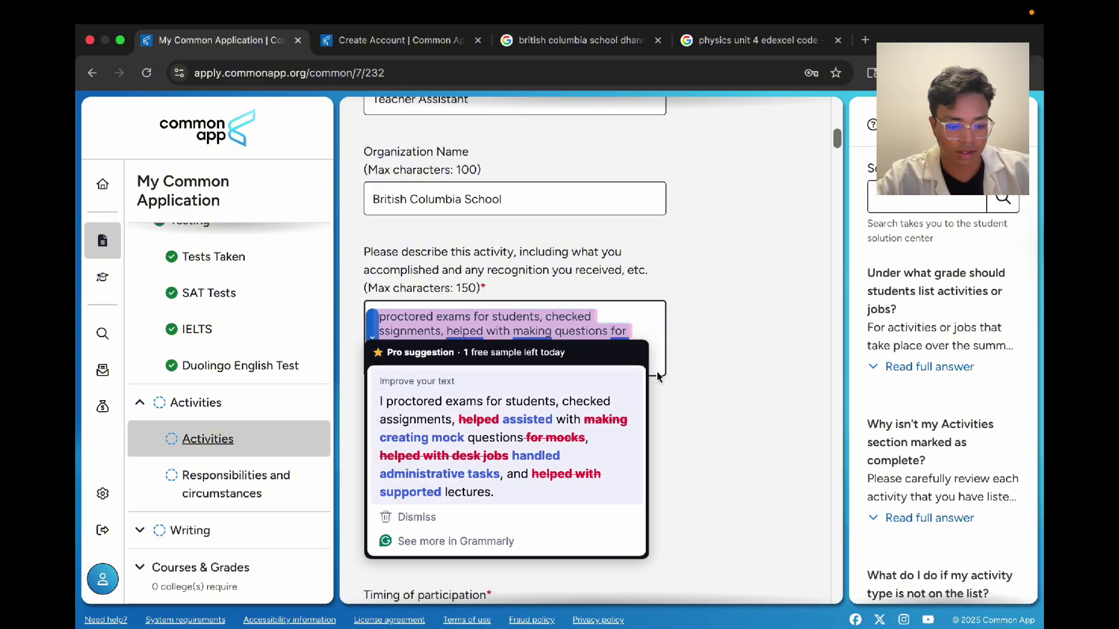
left_click(684, 364)
scroll(684, 365, "down", 10)
scroll(685, 371, "down", 4)
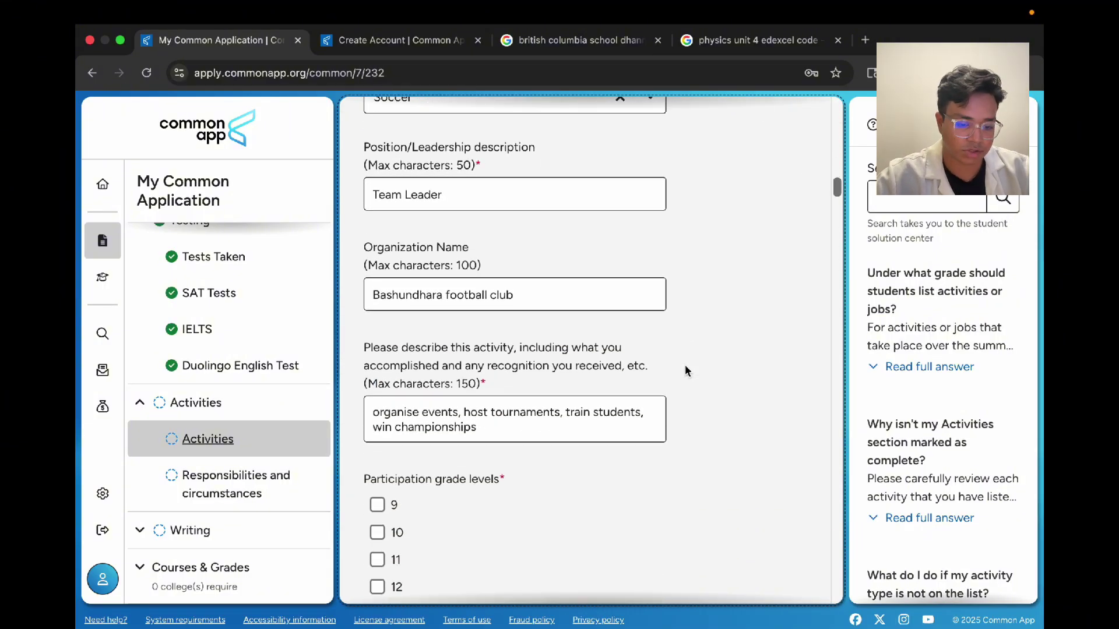
Step: Tick grade levels 9, 10, 11 and 12 and mark the activity as All year
scroll(685, 370, "down", 7)
scroll(684, 369, "up", 5)
left_click(377, 387)
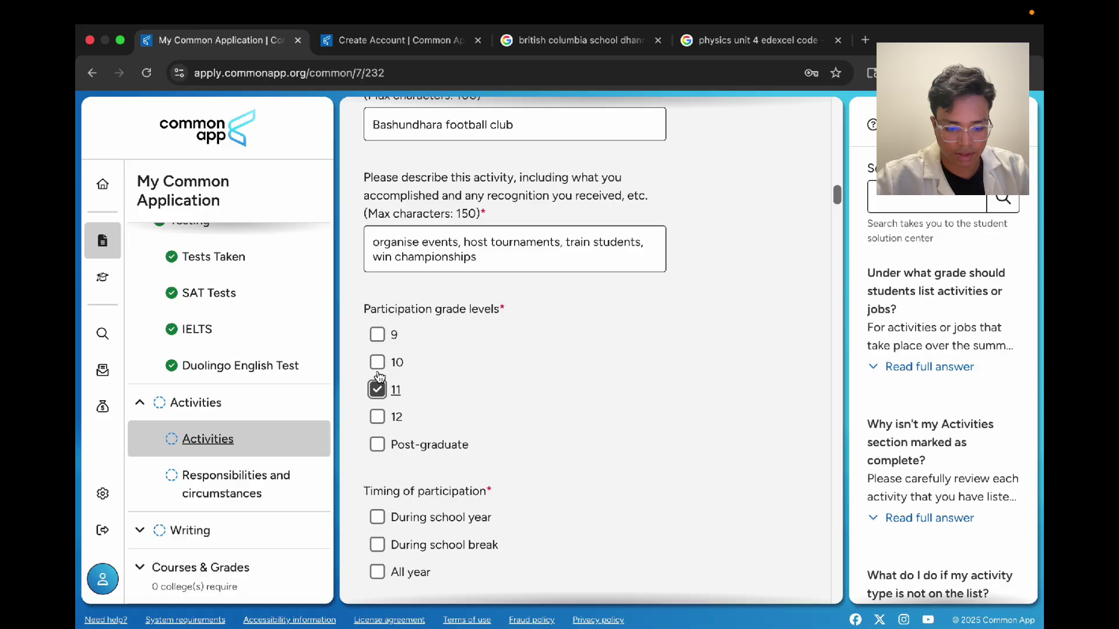
left_click(378, 362)
left_click(377, 334)
left_click(377, 417)
scroll(379, 422, "down", 3)
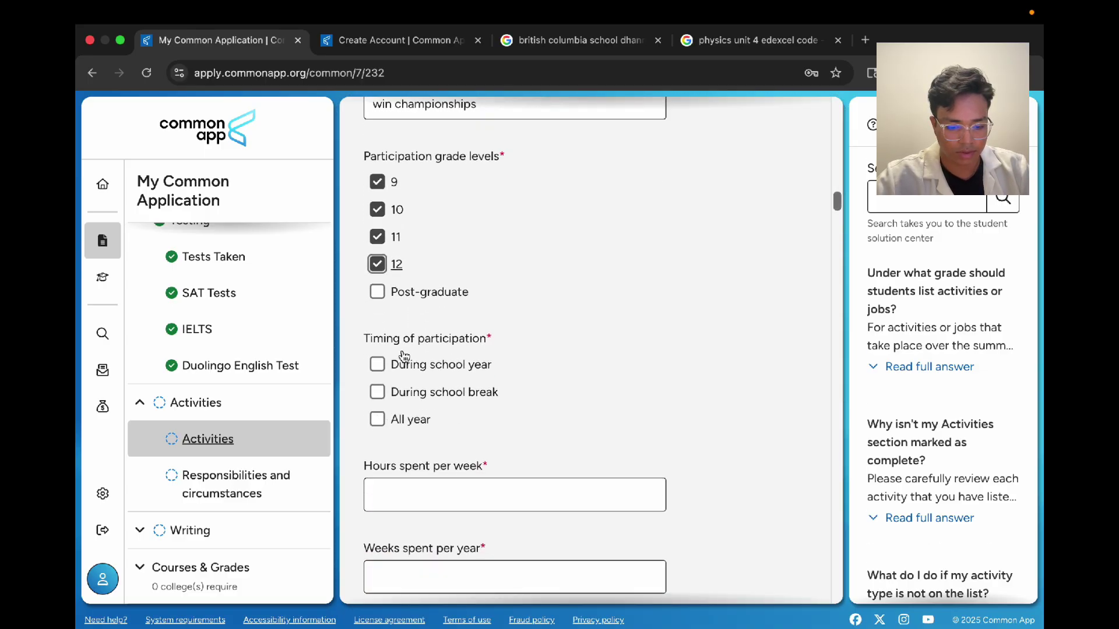
left_click(376, 419)
Step: Enter 4 hours per week and 20 weeks per year, answering Yes to continuing in college
scroll(384, 420, "down", 3)
left_click(402, 323)
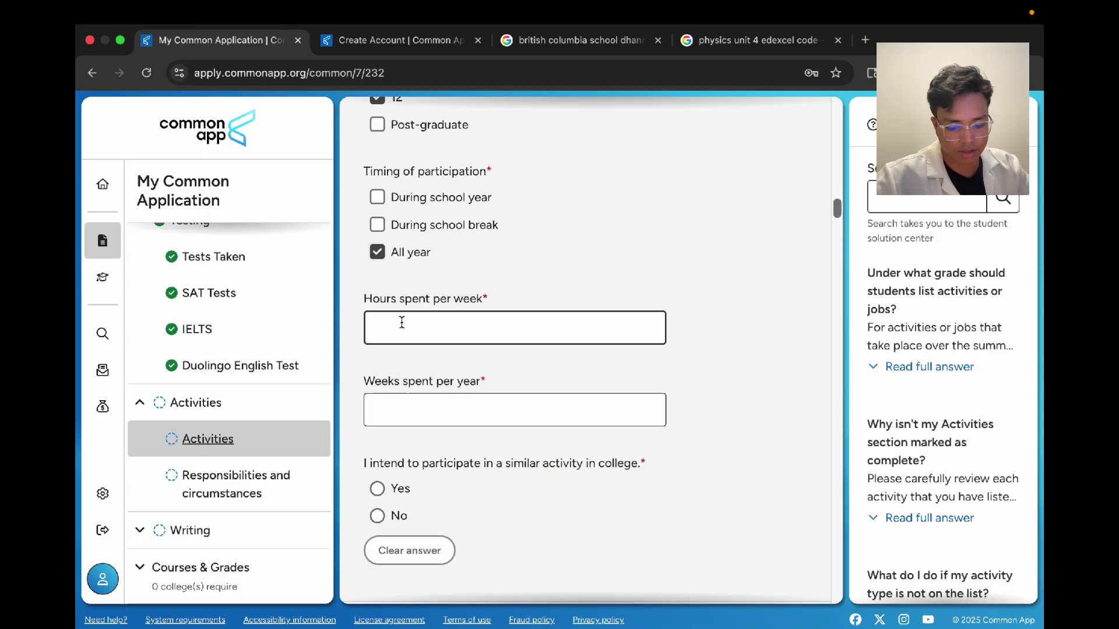
type("4")
left_click(394, 402)
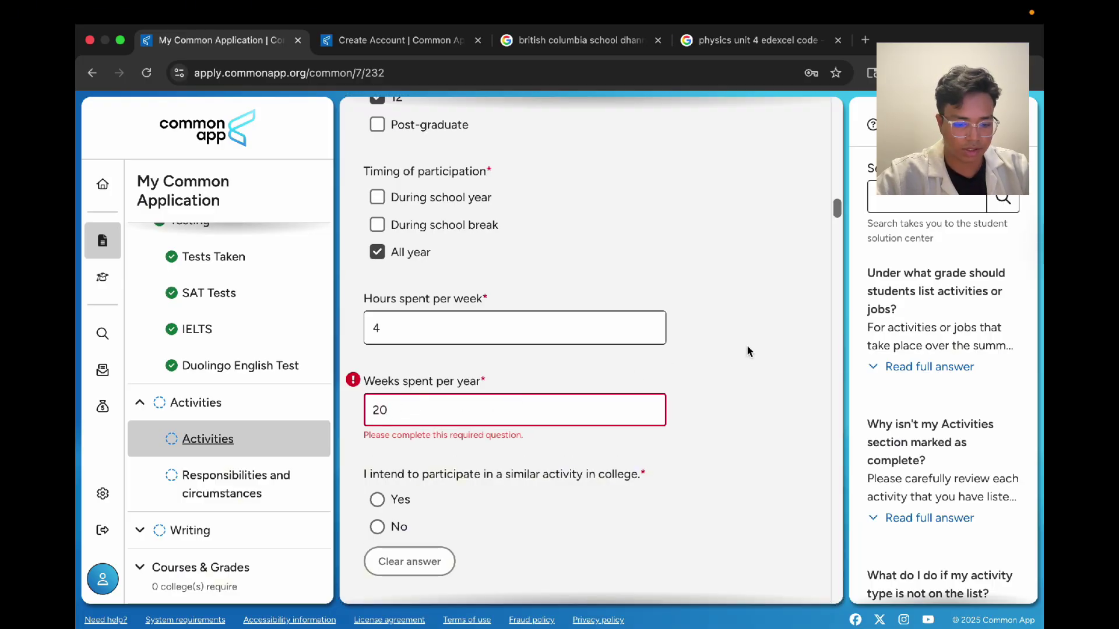
scroll(749, 352, "down", 5)
left_click(380, 230)
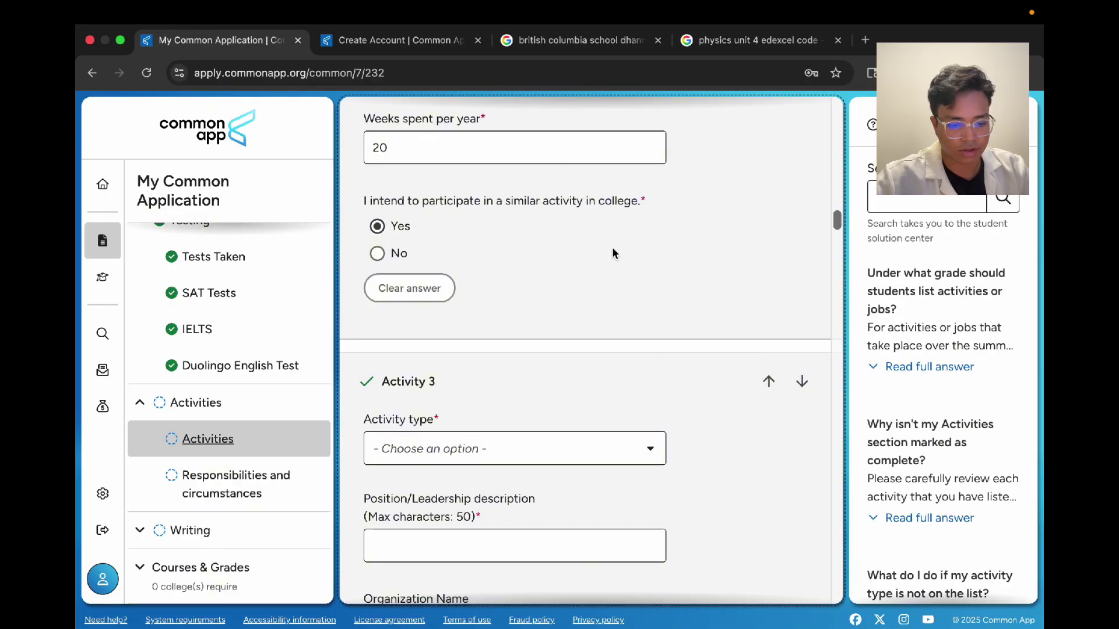
Step: Review the football club entry, ticking and then unticking During school break
scroll(612, 246, "down", 4)
scroll(612, 252, "up", 10)
scroll(612, 252, "down", 3)
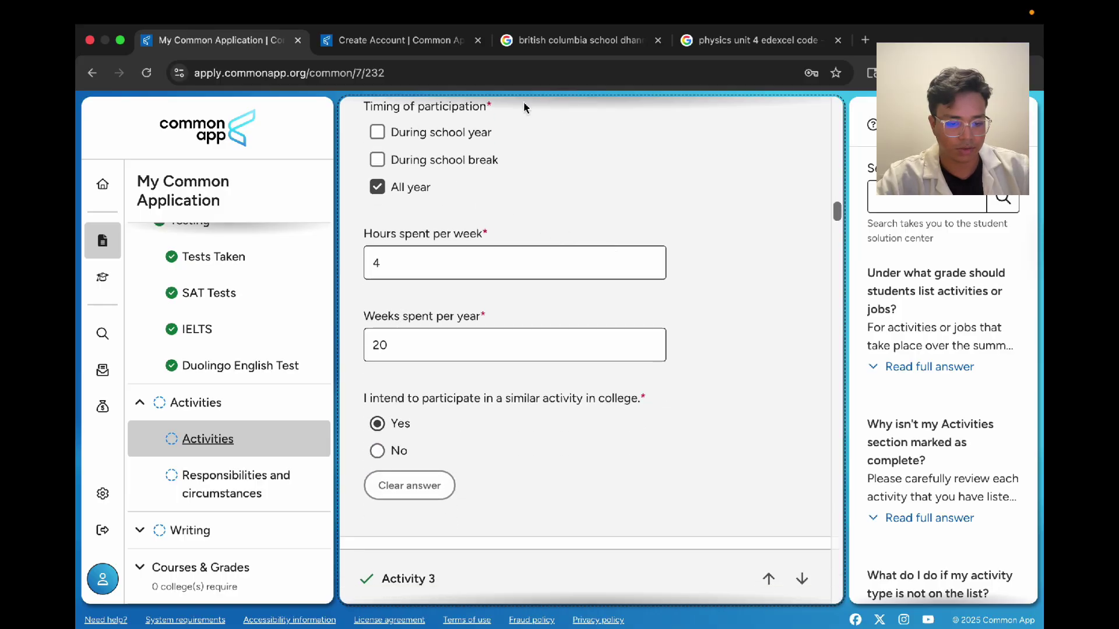
scroll(480, 265, "up", 4)
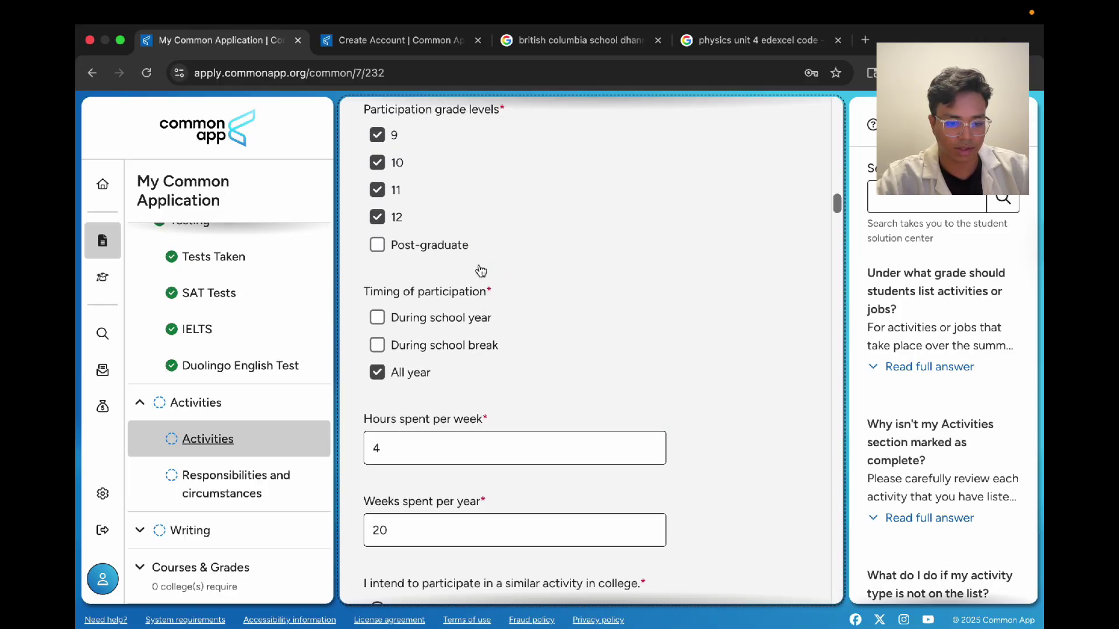
left_click_drag(381, 145, 428, 243)
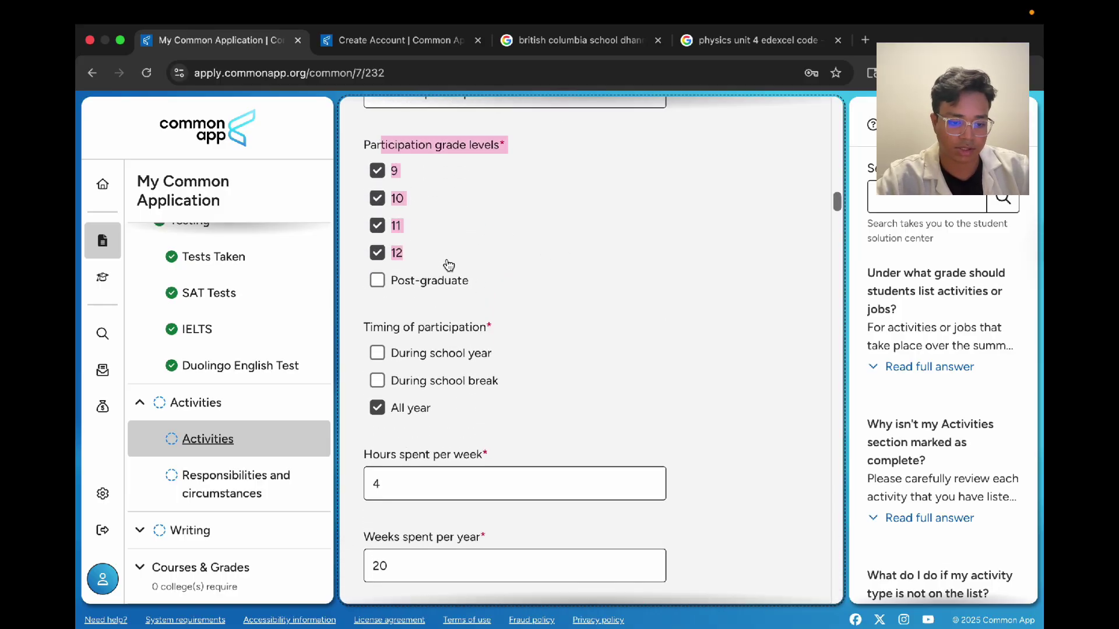
left_click(604, 290)
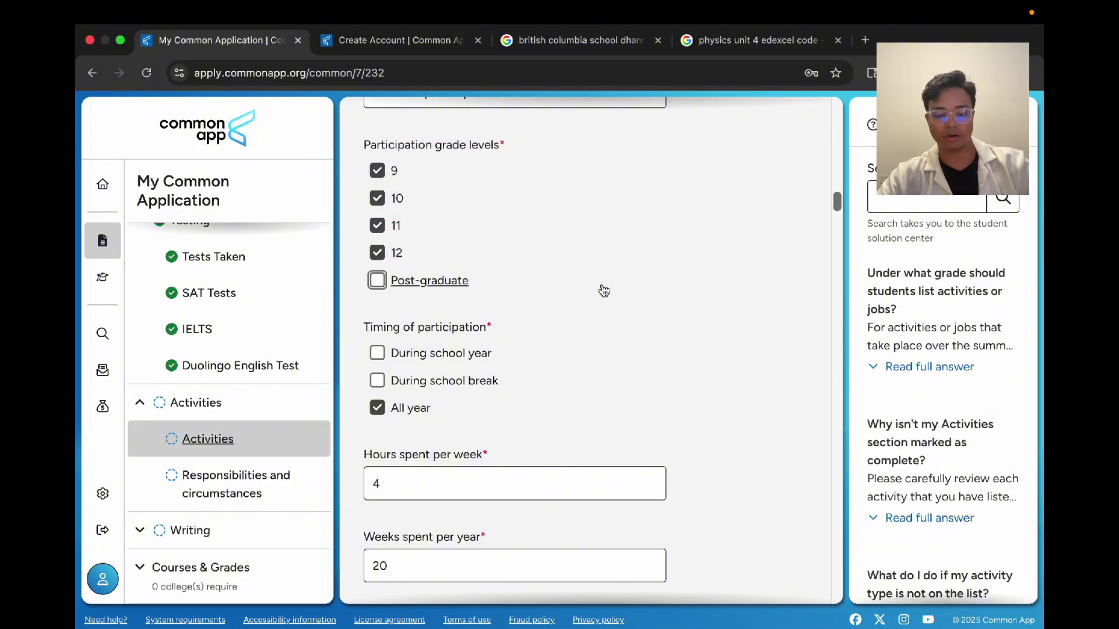
left_click(522, 392)
left_click(522, 392)
scroll(846, 451, "down", 2)
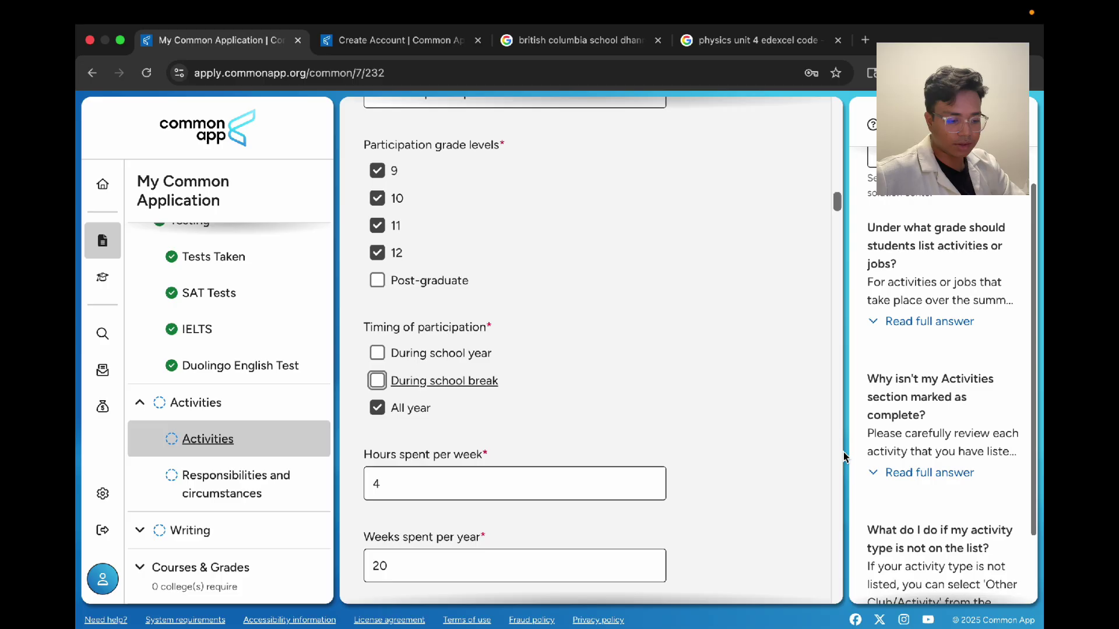
scroll(729, 477, "down", 3)
scroll(730, 477, "up", 15)
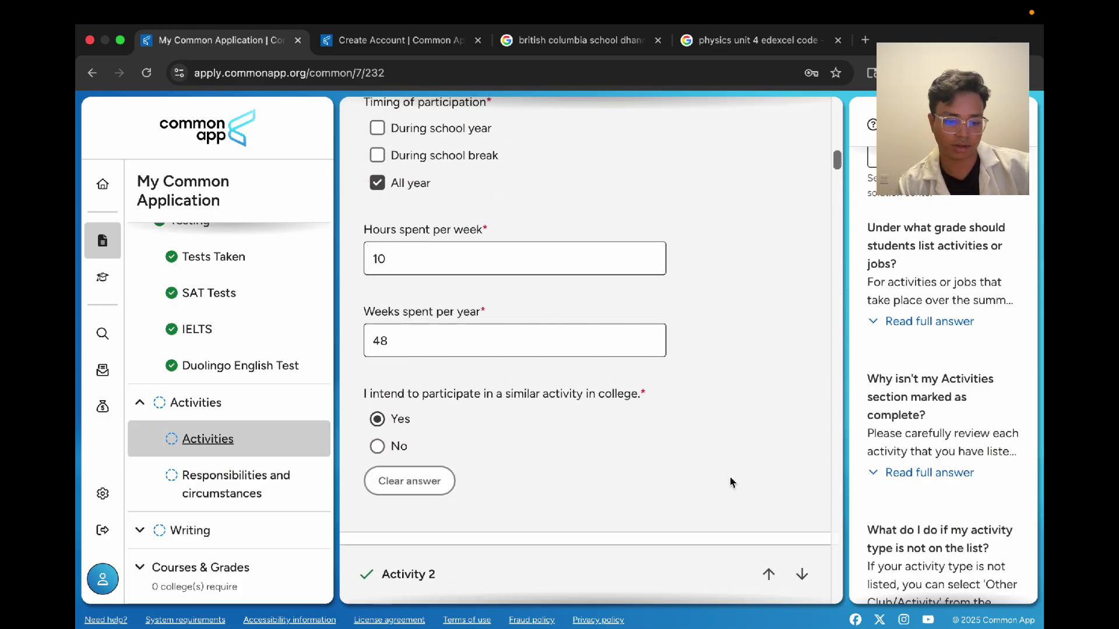
scroll(732, 482, "down", 1)
scroll(732, 482, "up", 5)
scroll(732, 482, "down", 5)
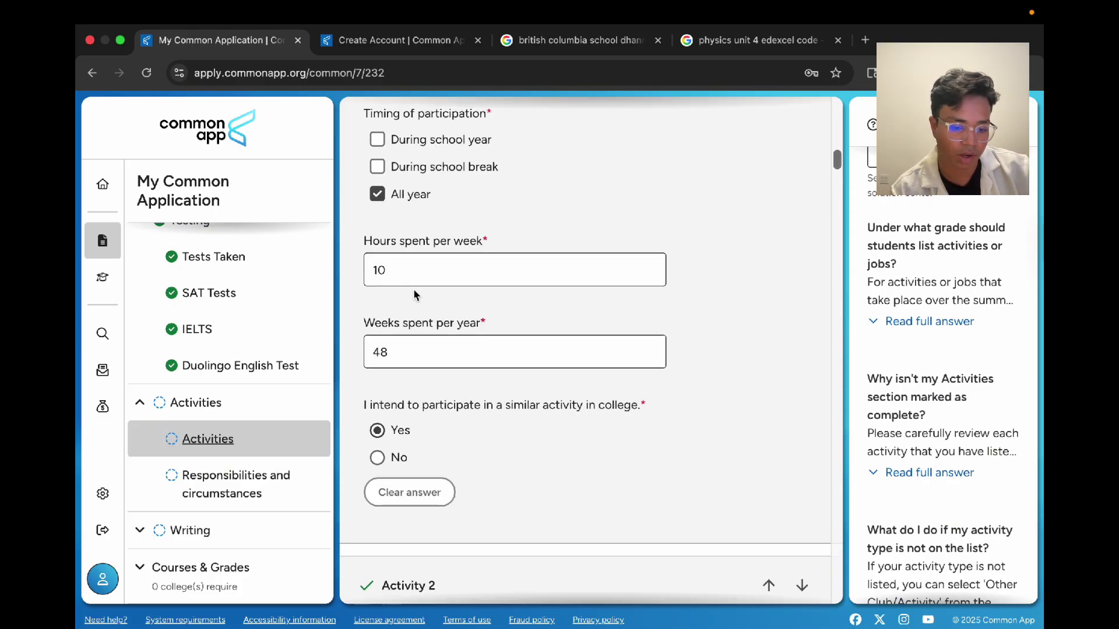
scroll(455, 327, "down", 20)
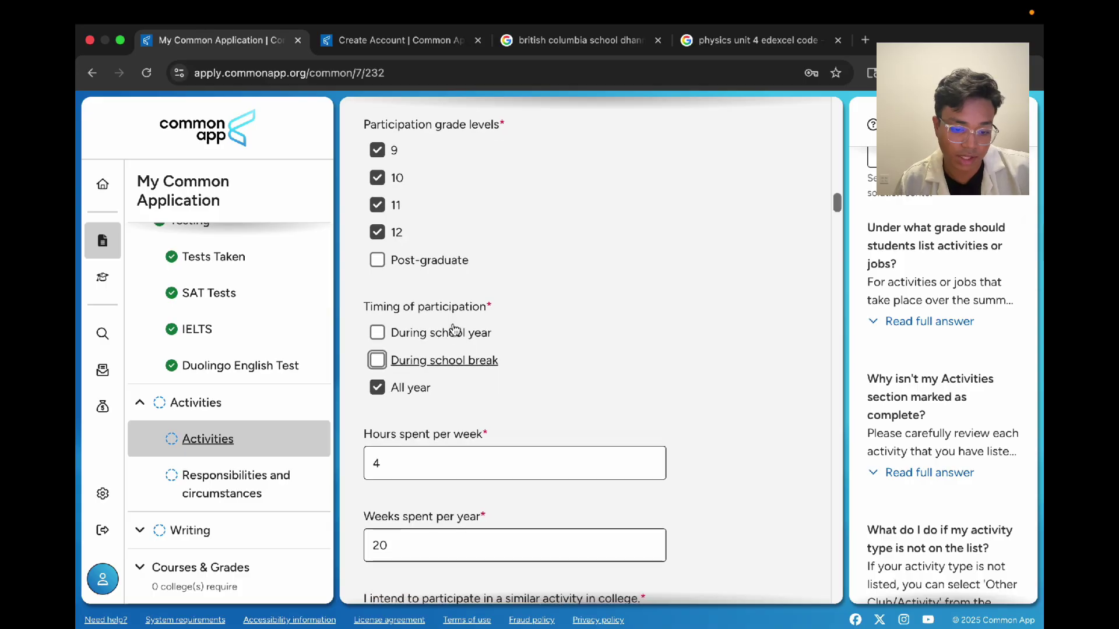
scroll(455, 330, "down", 3)
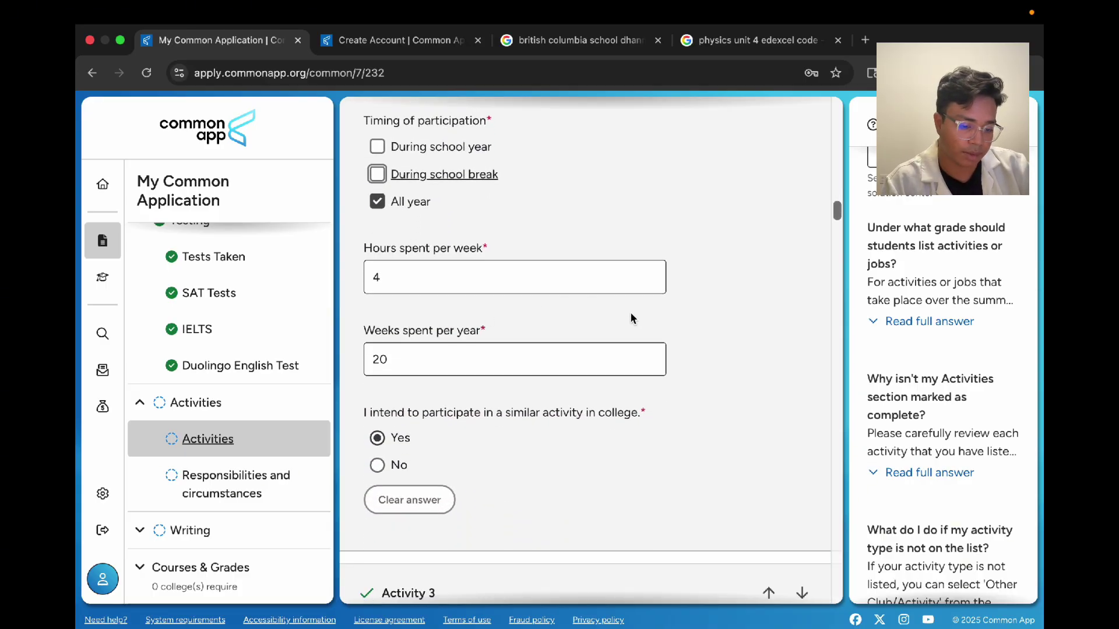
scroll(356, 357, "down", 1)
scroll(356, 356, "up", 4)
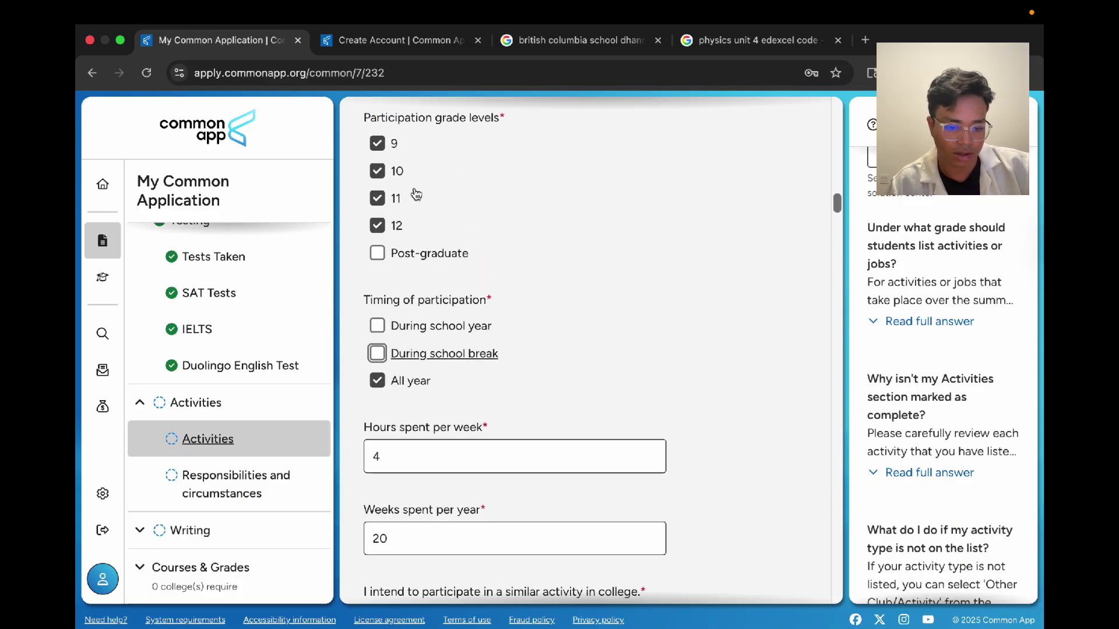
scroll(402, 209, "up", 5)
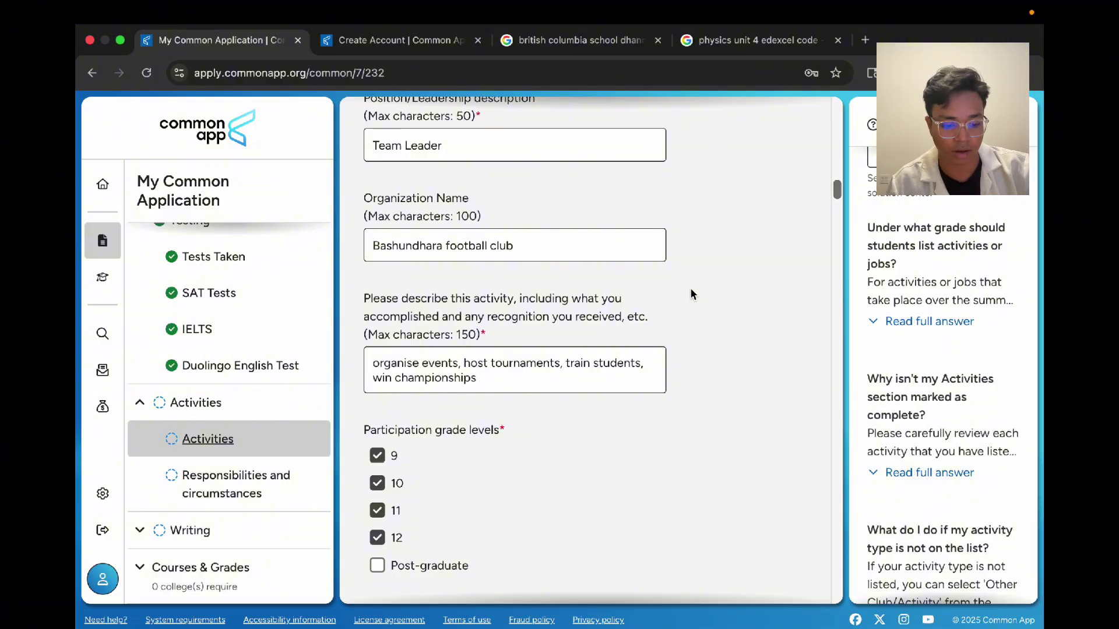
Step: Set Activity 7's type to Community Service (Volunteer)
scroll(674, 386, "down", 15)
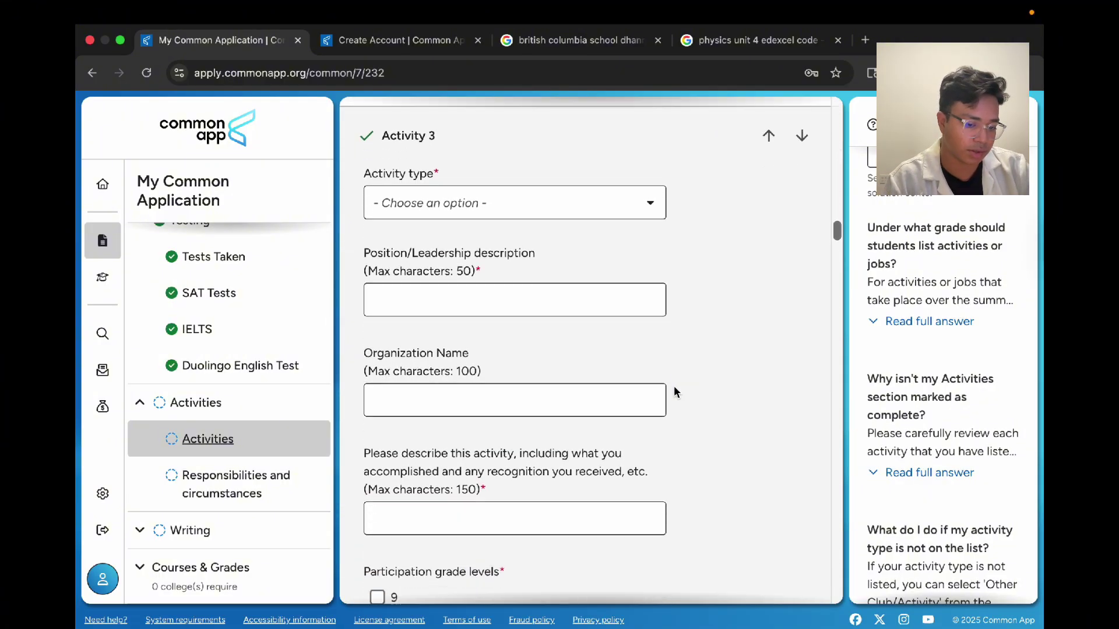
scroll(674, 390, "down", 7)
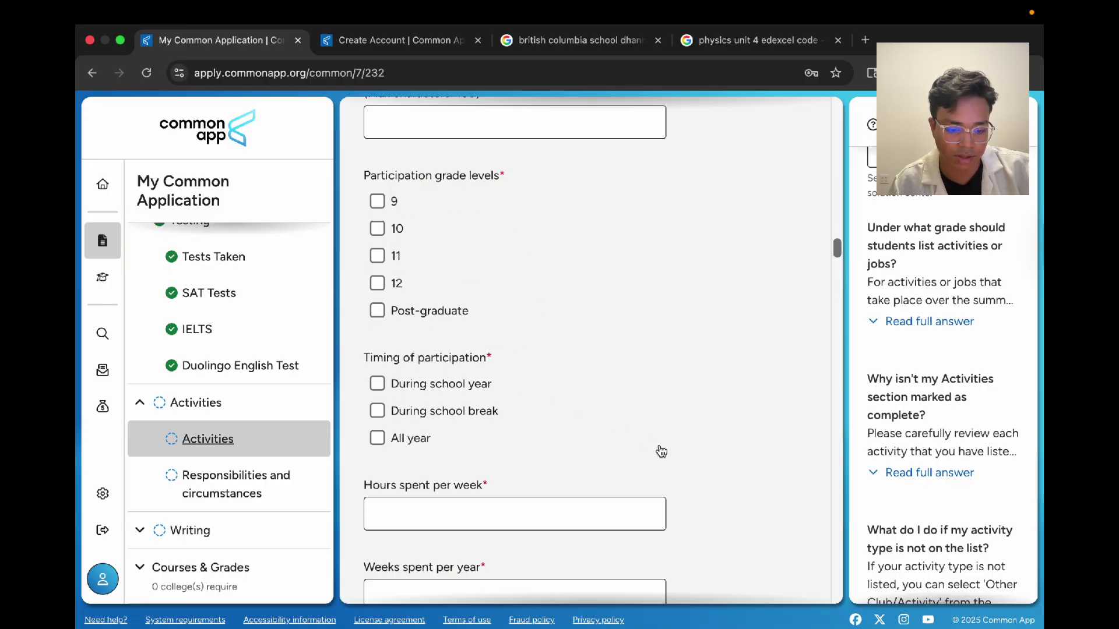
scroll(661, 447, "down", 12)
scroll(660, 446, "down", 7)
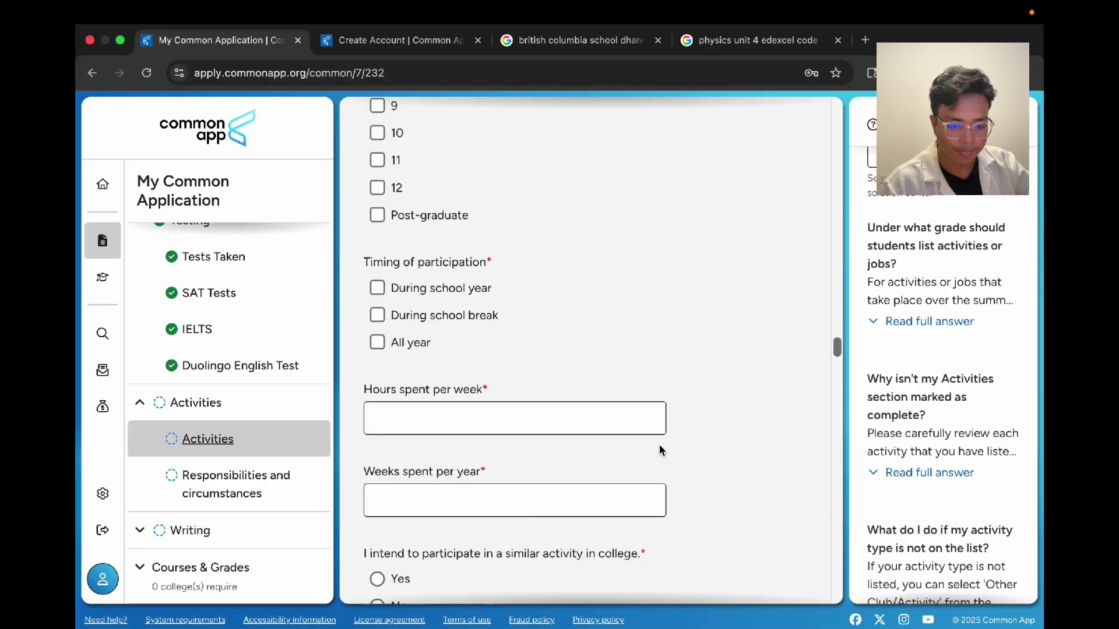
scroll(659, 444, "up", 20)
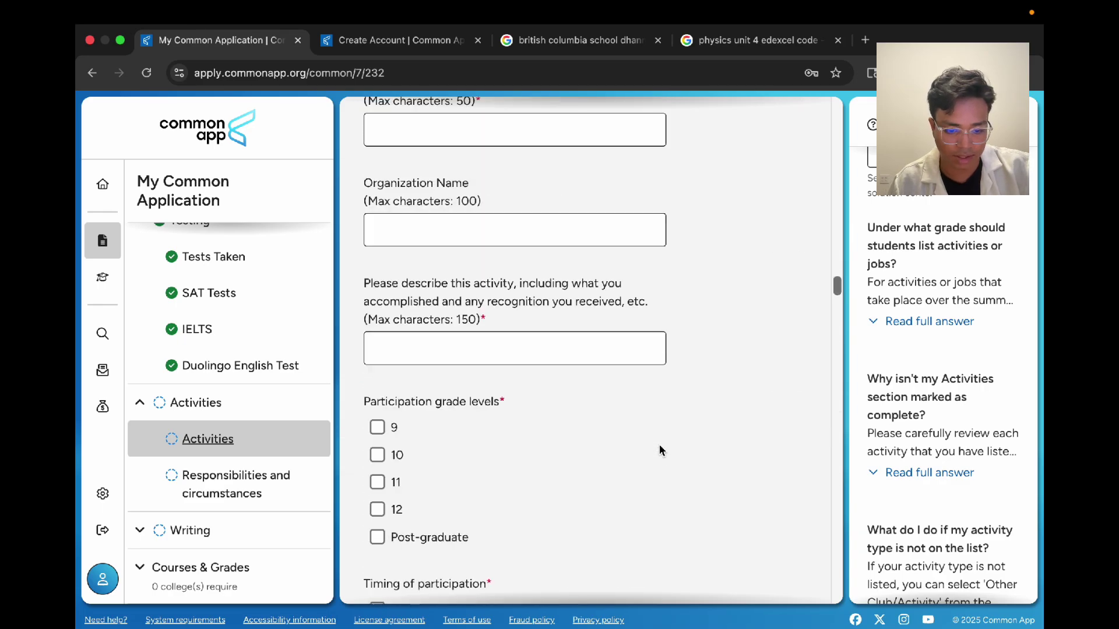
scroll(659, 444, "up", 3)
scroll(510, 239, "up", 2)
scroll(511, 240, "down", 12)
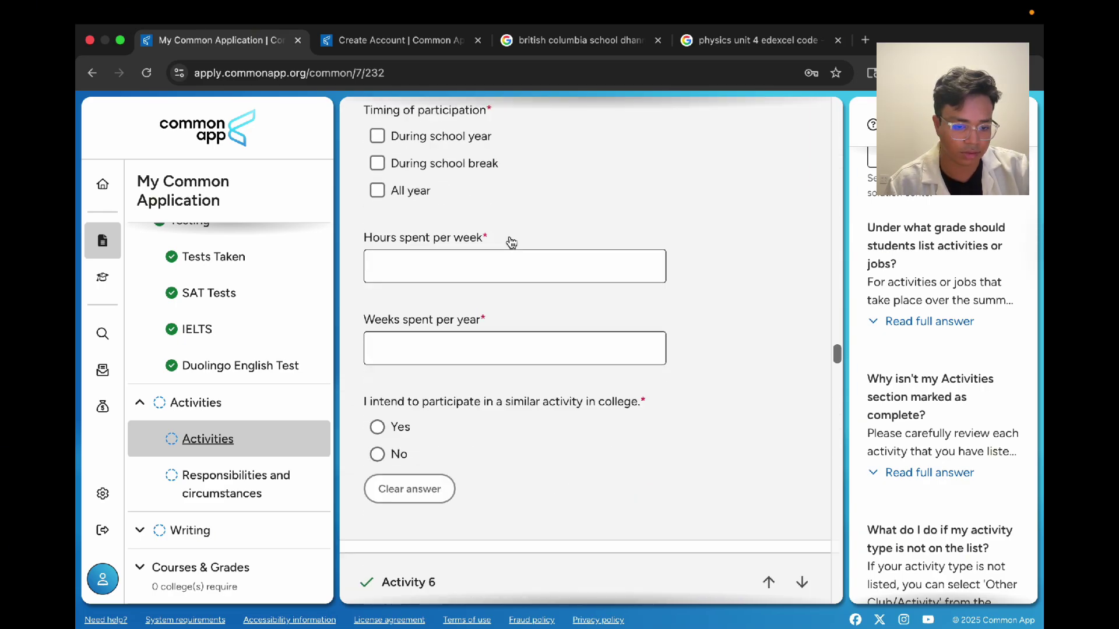
scroll(511, 241, "down", 15)
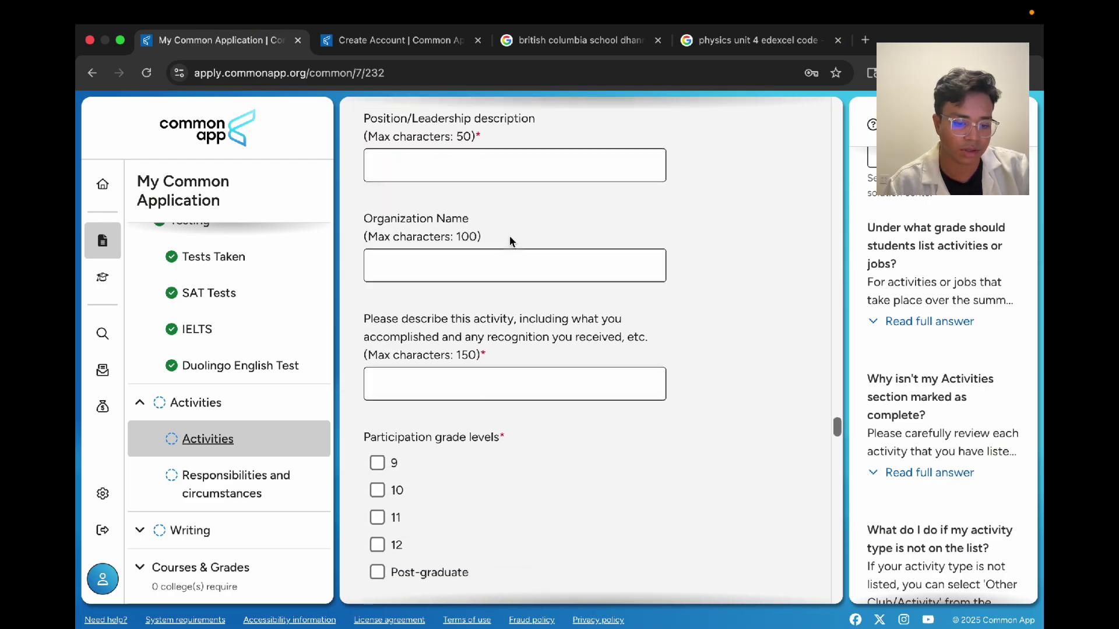
scroll(510, 241, "up", 5)
scroll(510, 236, "down", 2)
left_click(498, 166)
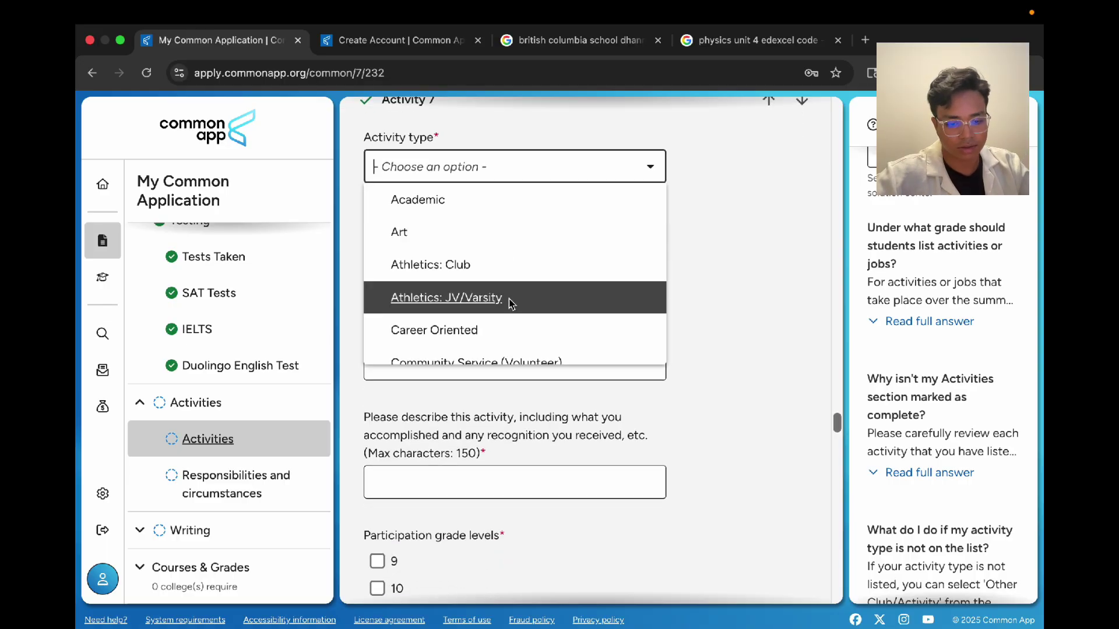
type("ho")
key("BackSpace")
key("BackSpace")
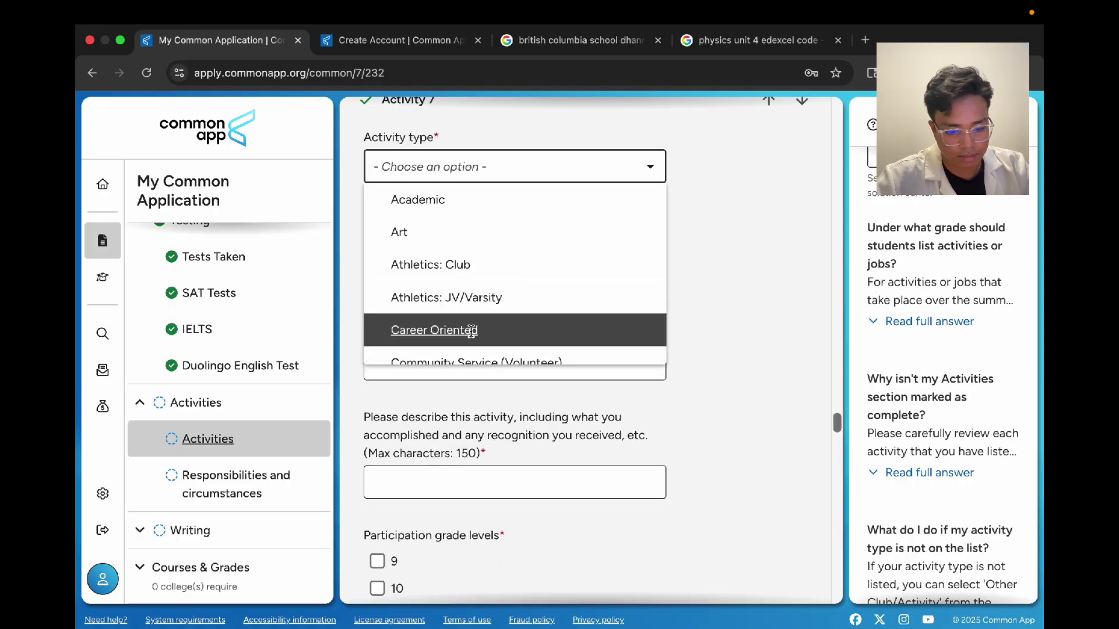
scroll(472, 330, "down", 15)
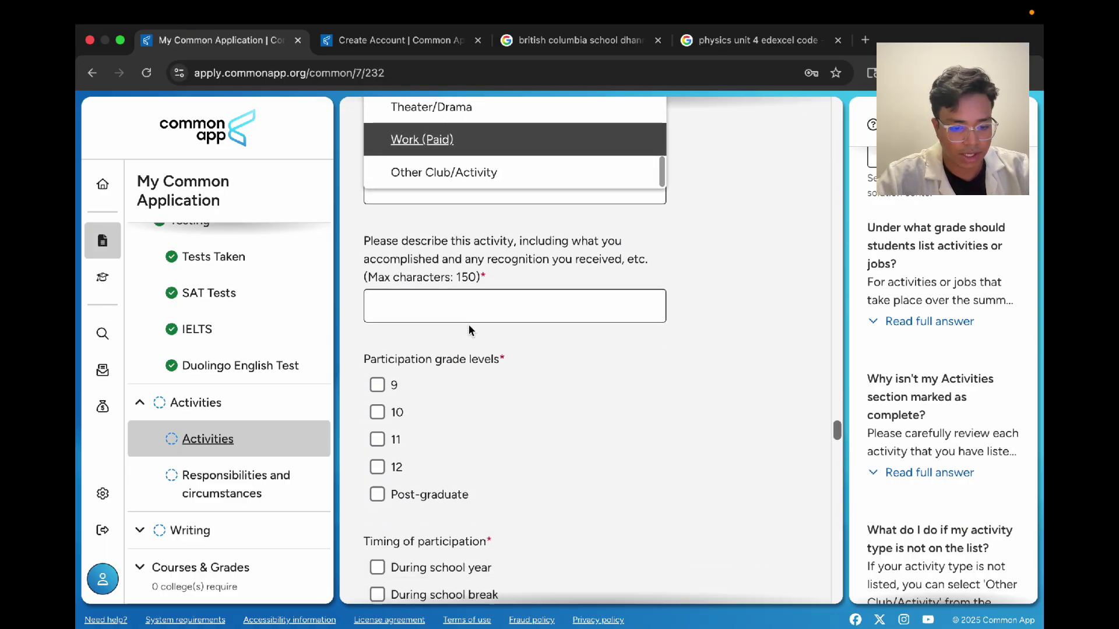
scroll(469, 330, "up", 3)
scroll(528, 256, "up", 4)
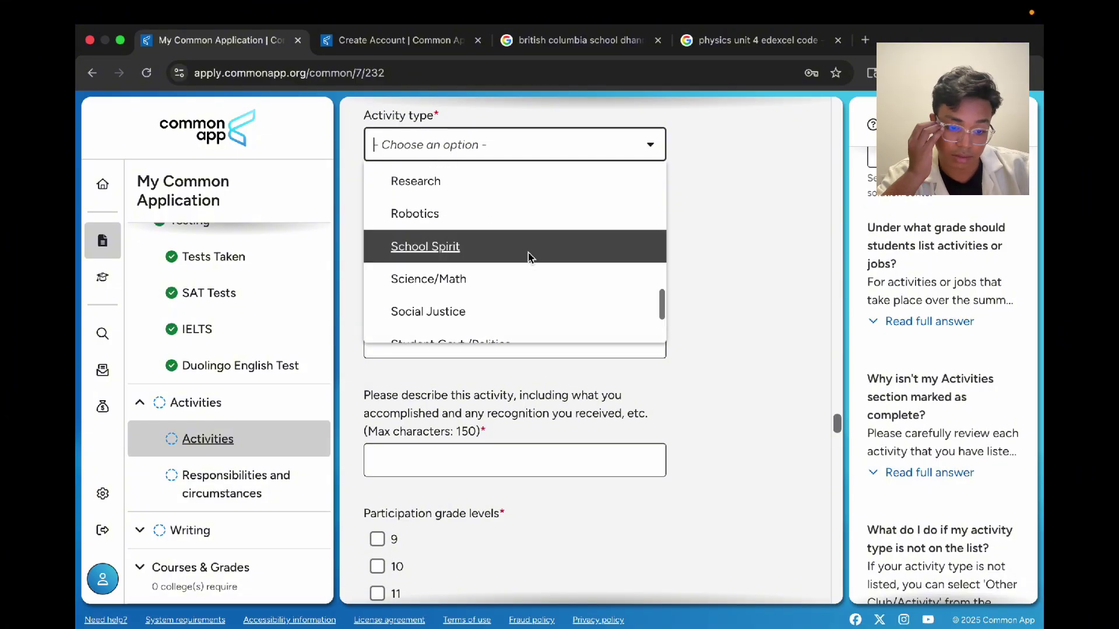
scroll(528, 257, "up", 10)
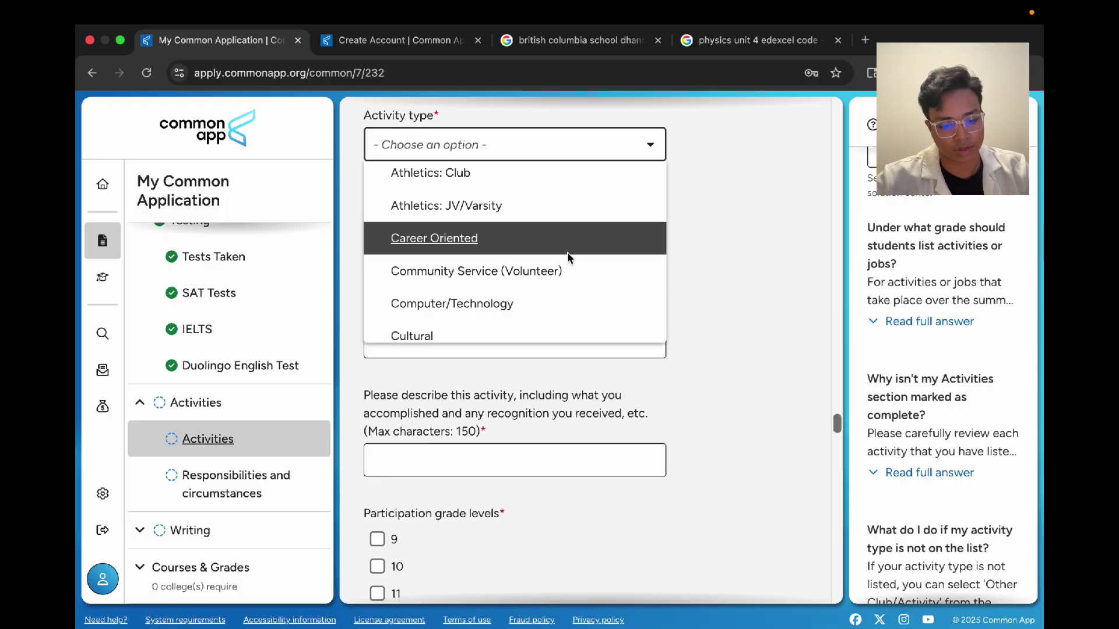
scroll(568, 257, "up", 5)
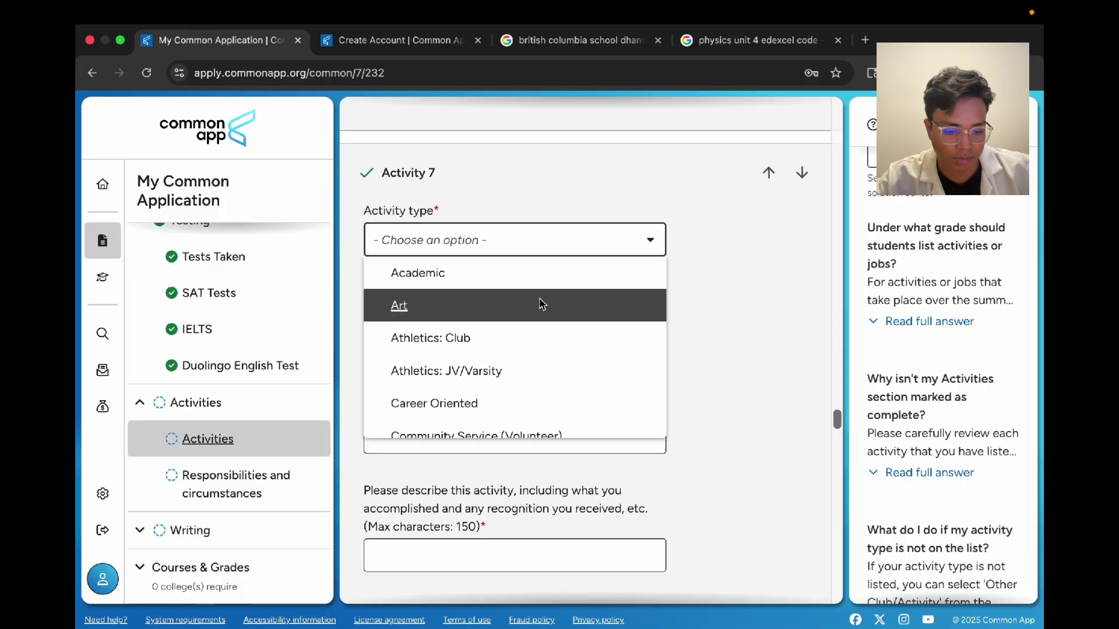
scroll(530, 325, "down", 2)
scroll(530, 325, "down", 1)
left_click(532, 329)
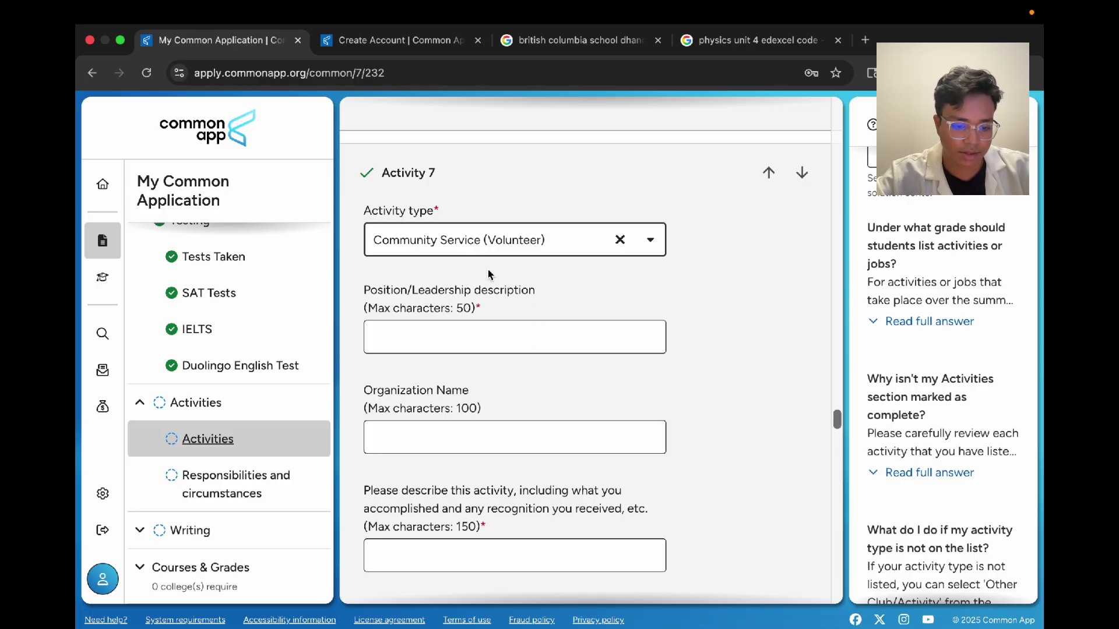
Step: Enter Volunteer as the position and Family as the organization
left_click(506, 343)
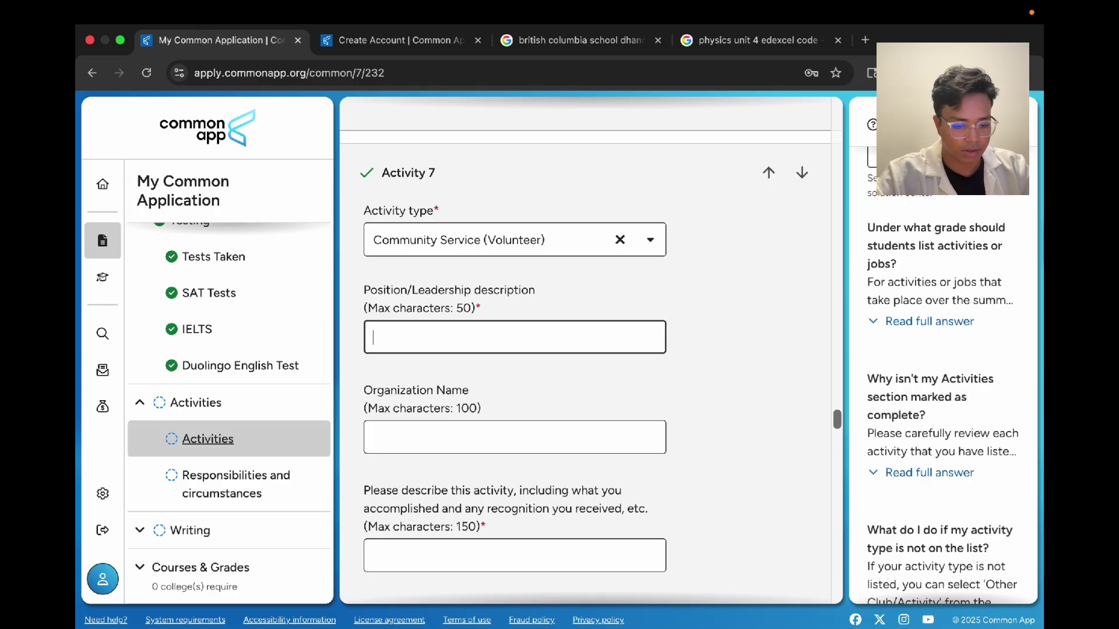
type("Z")
key("BackSpace")
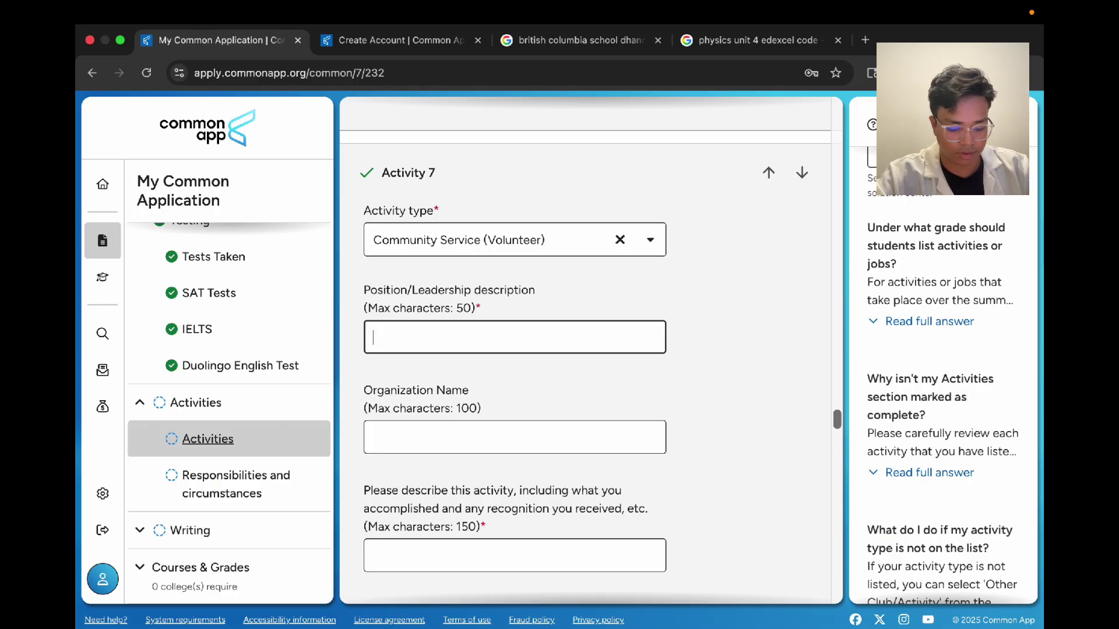
type("Vol")
type("un")
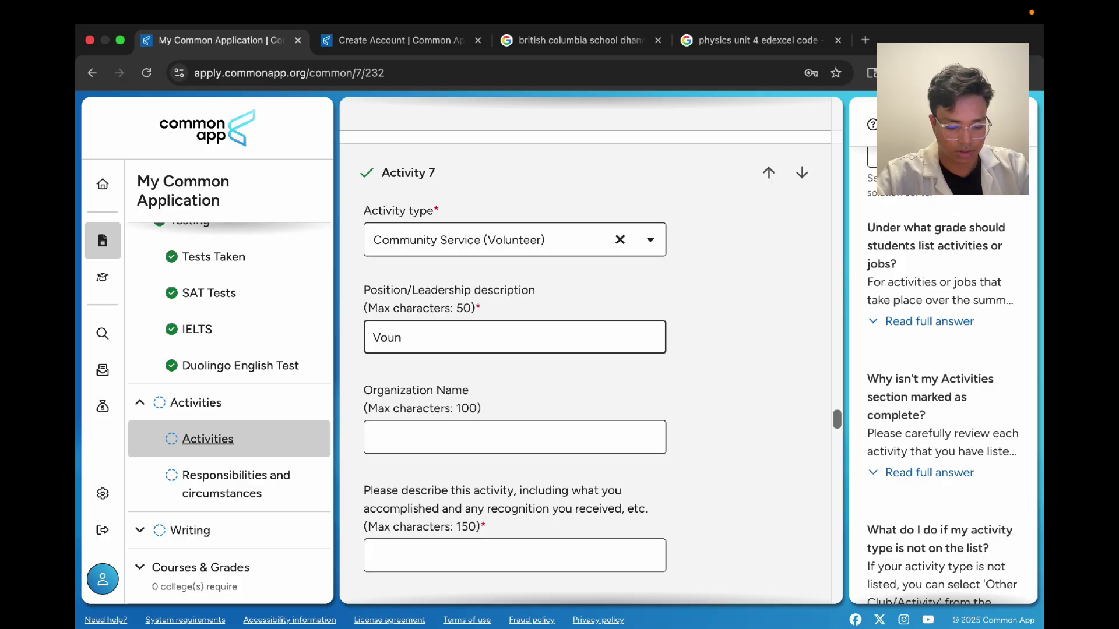
key("BackSpace")
key("BackSpace")
type("lunteer")
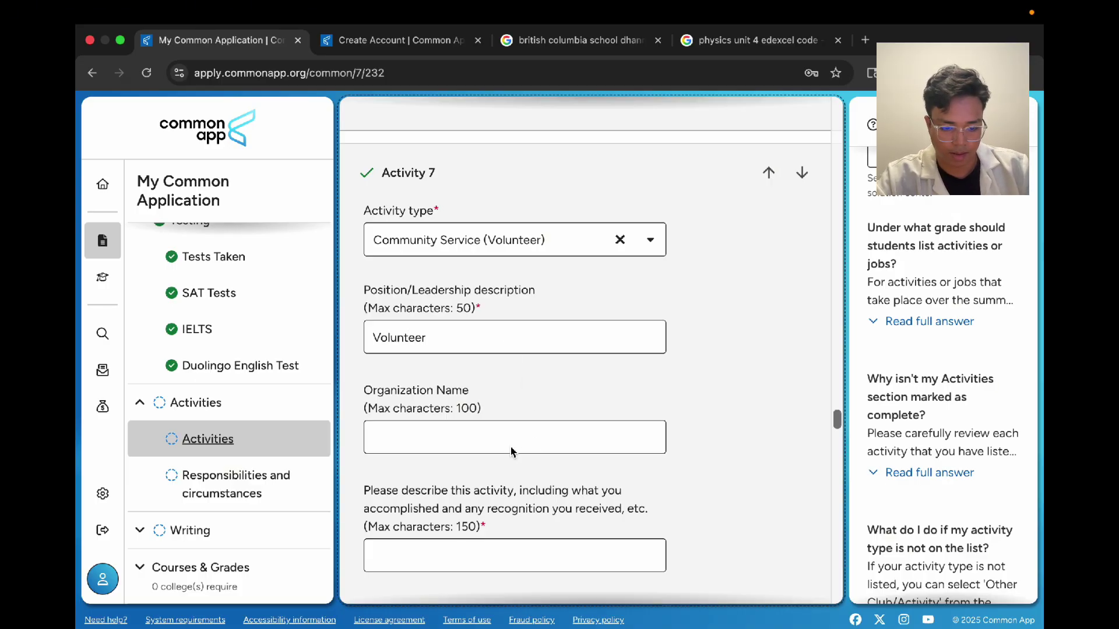
left_click(506, 443)
type("Fa")
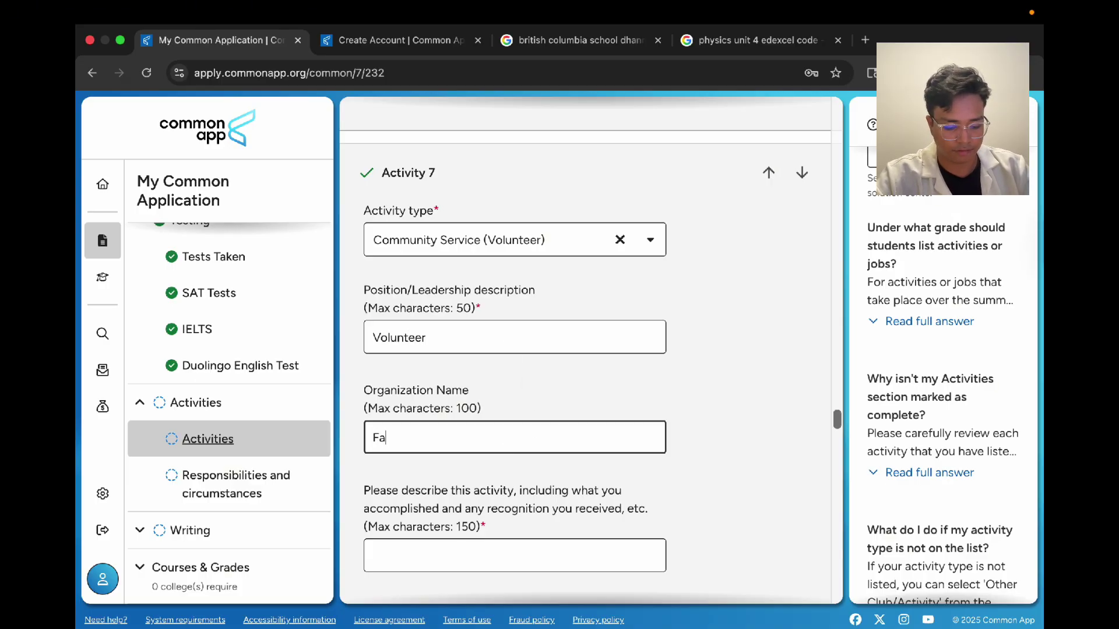
type("mily")
scroll(495, 486, "down", 4)
Step: Describe it as helping family members in religious festivals and donating clothing to poor people
left_click(455, 330)
type("Y")
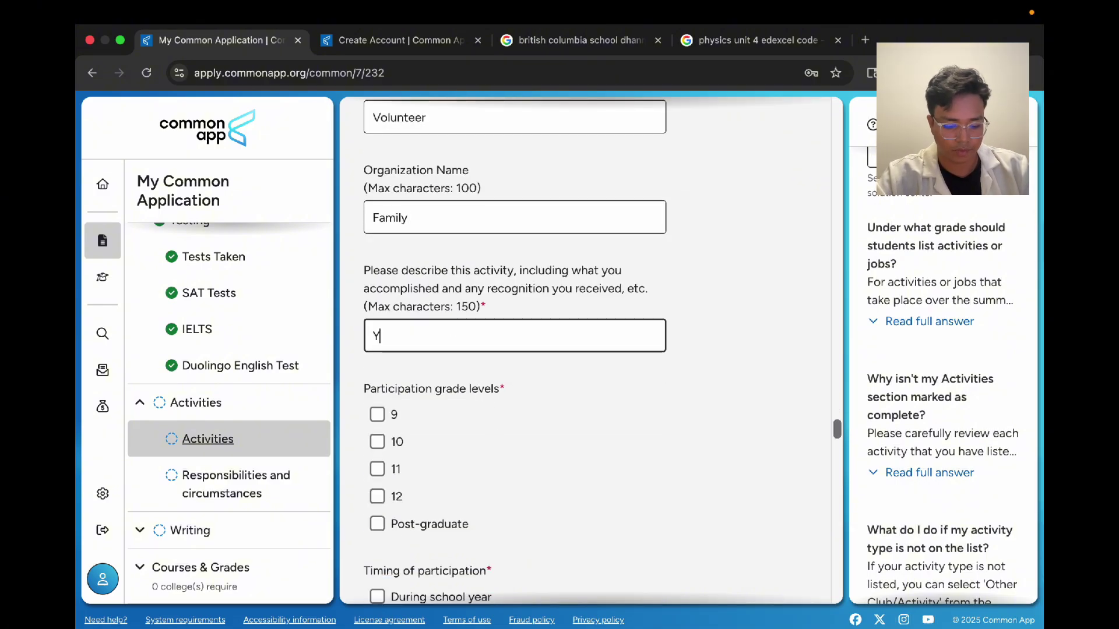
key("BackSpace")
type("Helped")
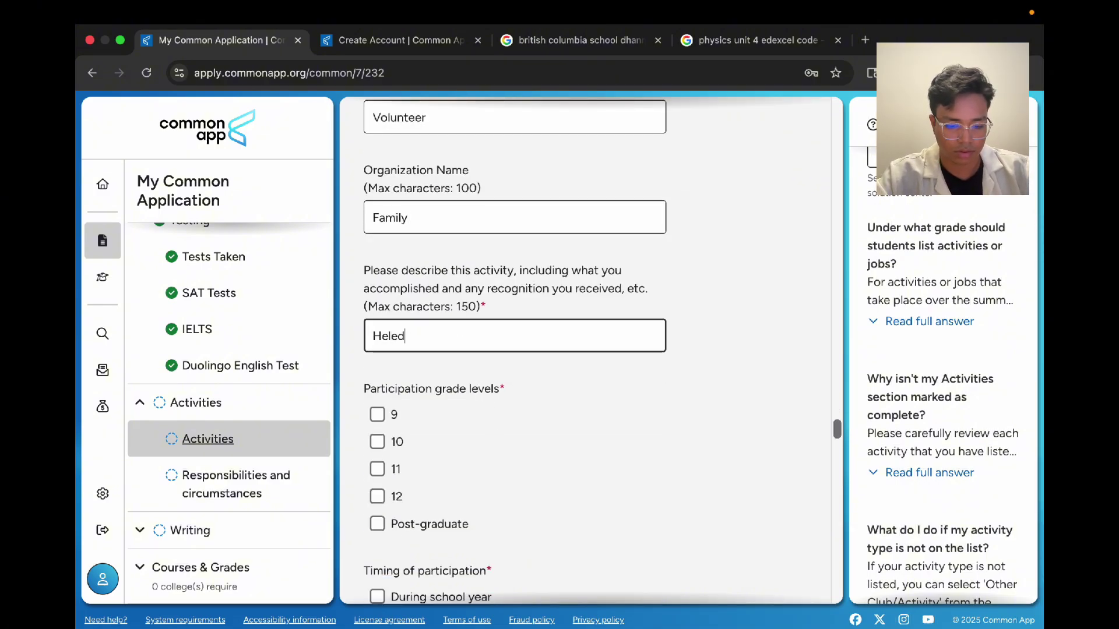
key("BackSpace")
key("BackSpace")
type("ped family mem")
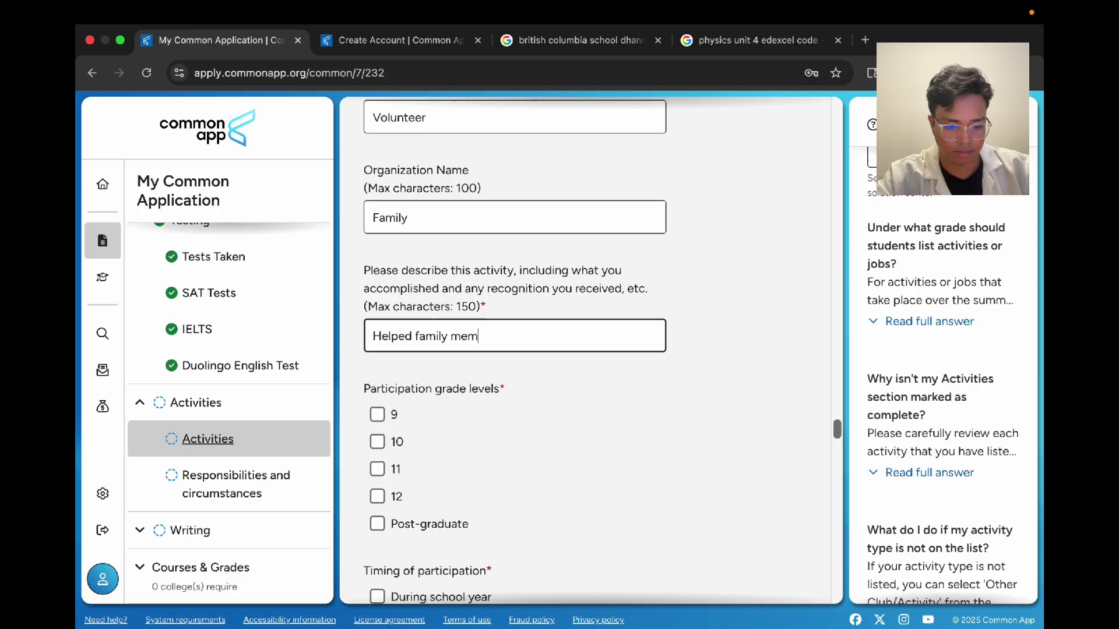
key("BackSpace")
key("BackSpace")
type("embers ")
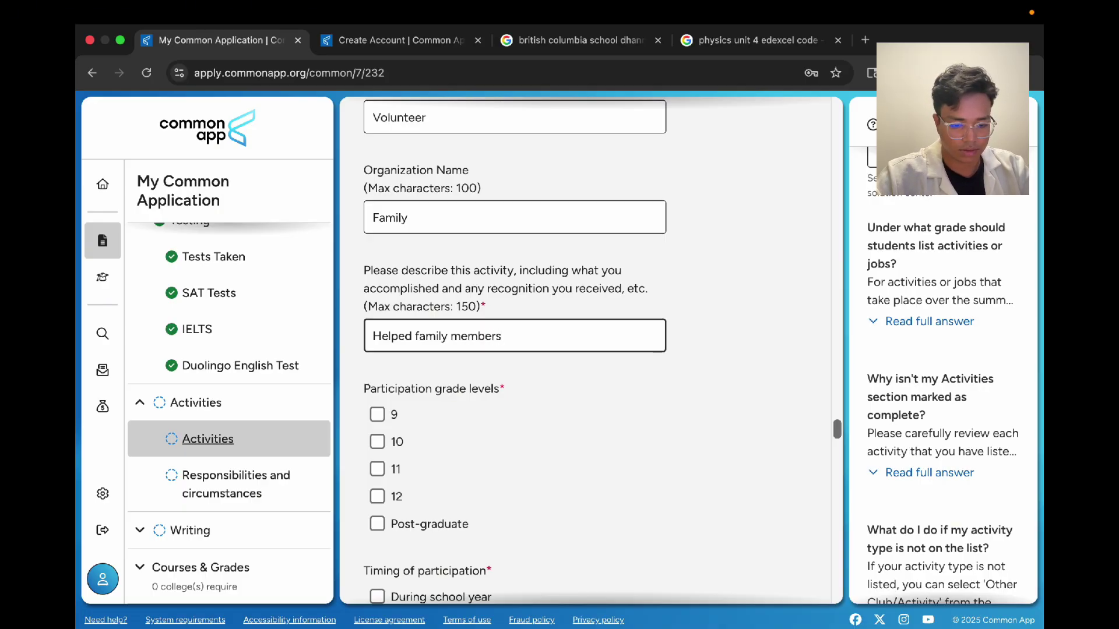
type("in r")
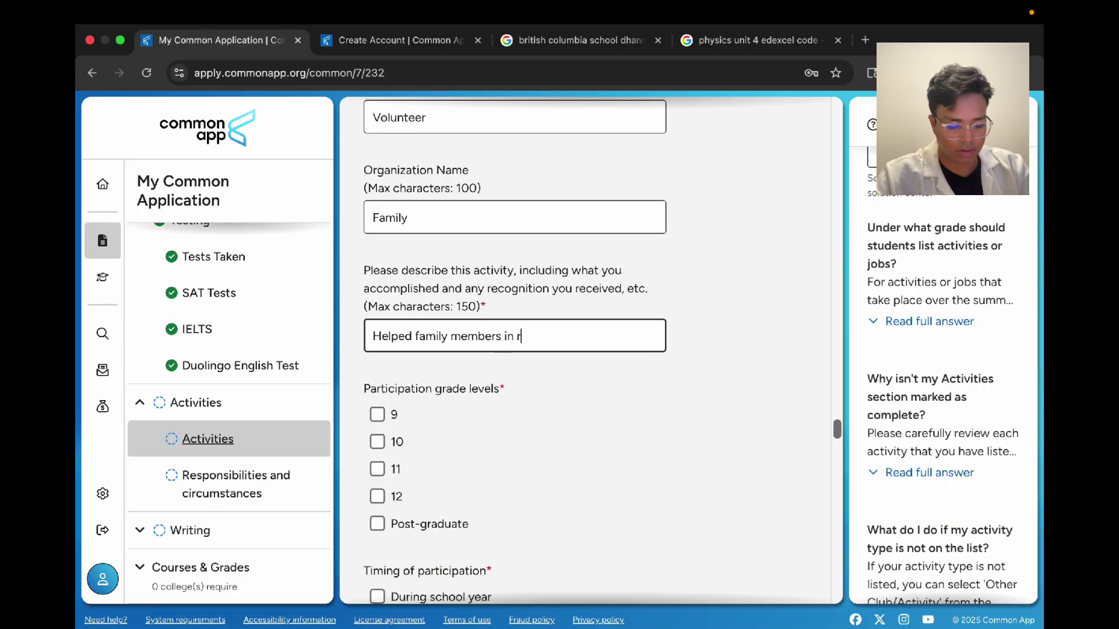
type("eligious festivals,")
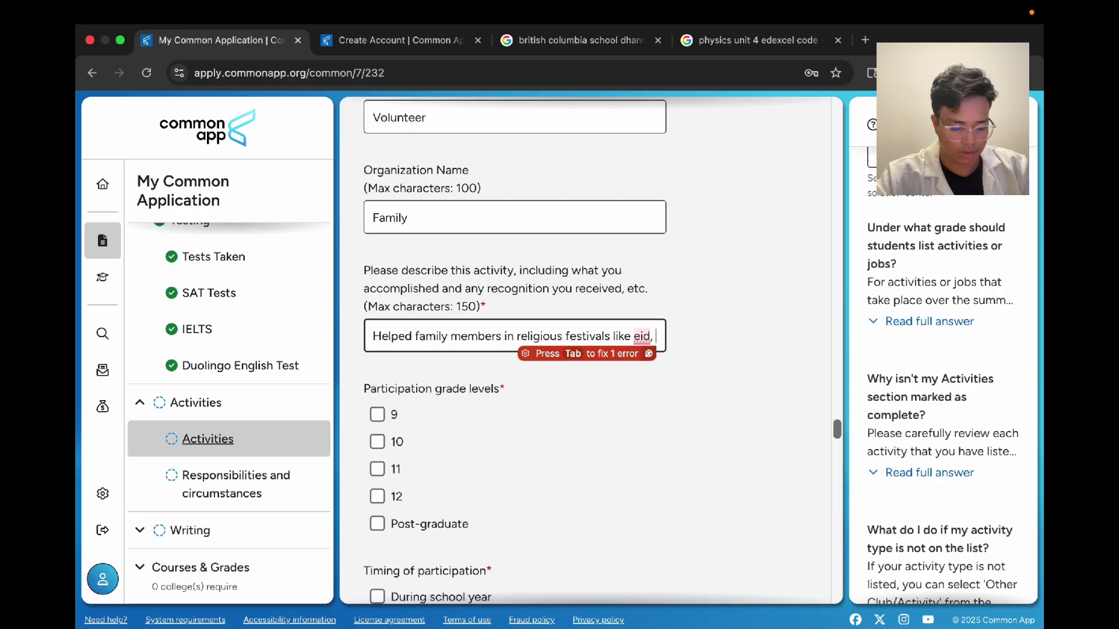
type("donated ")
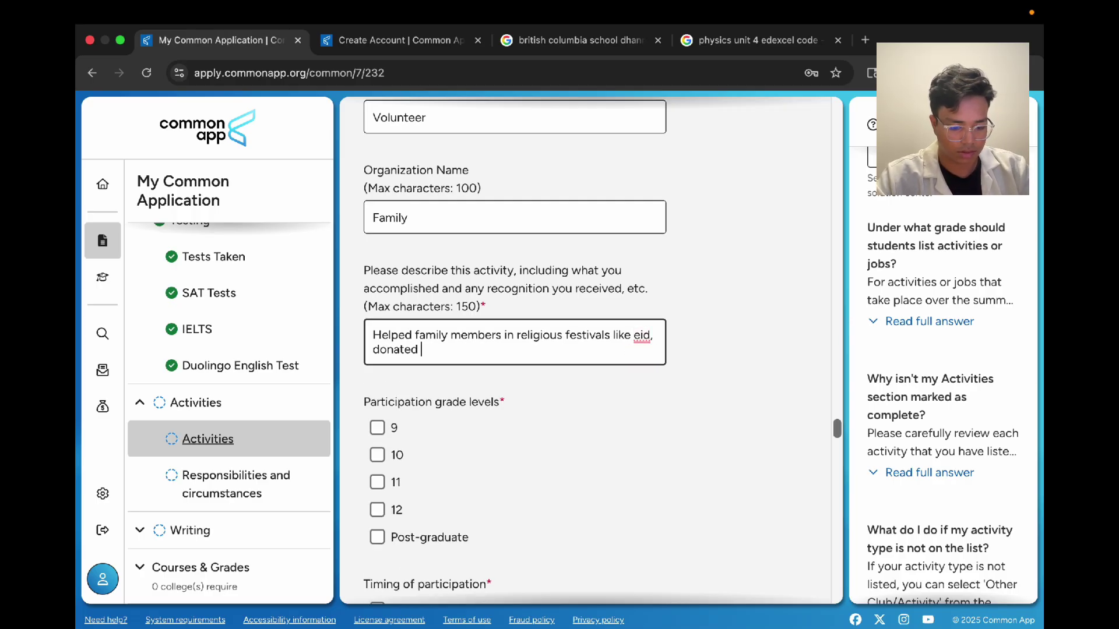
type("clothing ")
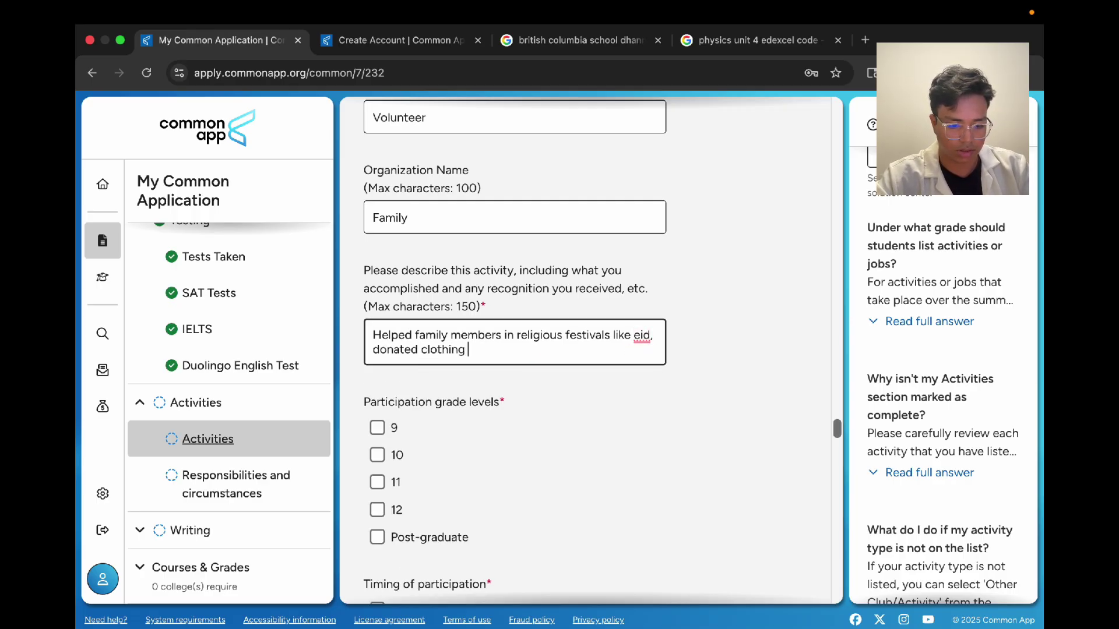
type("to poor peop")
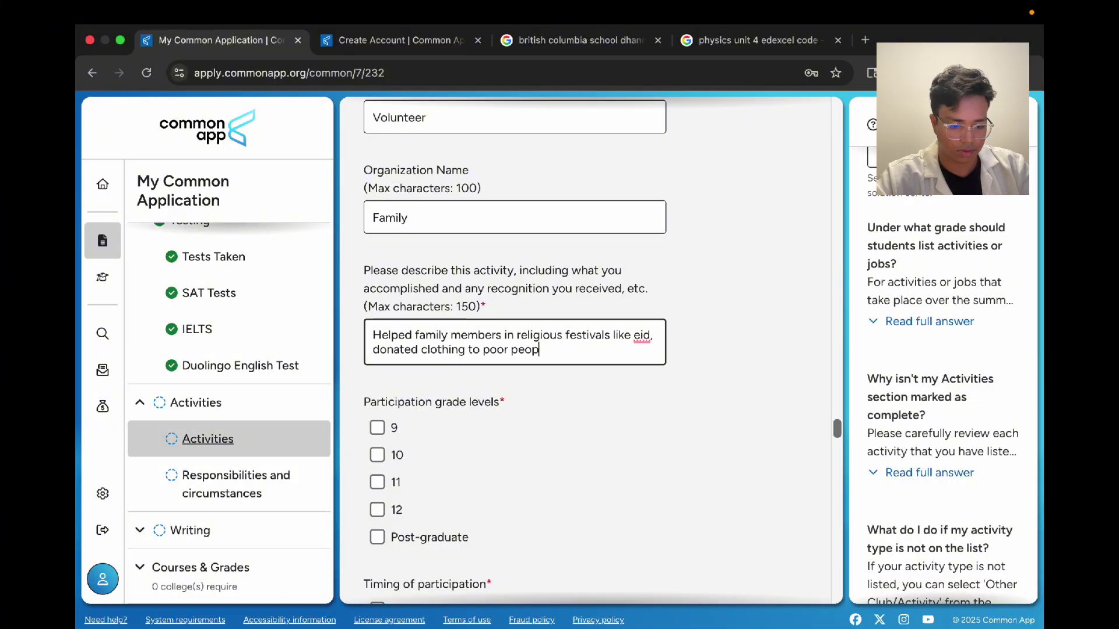
type("le.")
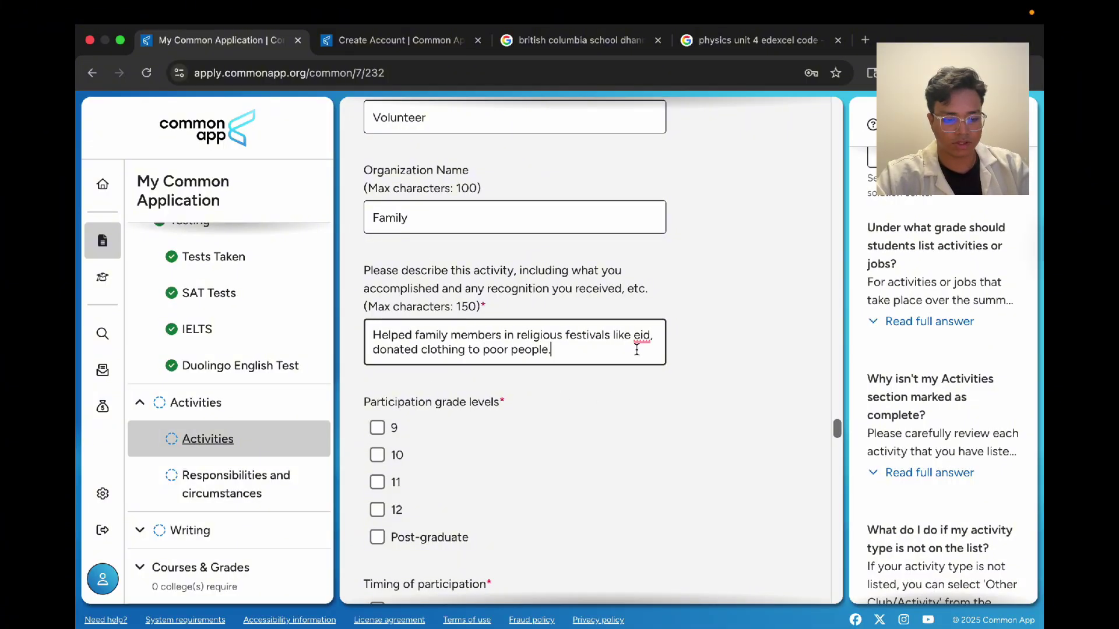
Step: Accept Grammarly fixes capitalizing Eid and adding 'and' before donated, then toggle grade 9 on and off
mouse_move(642, 337)
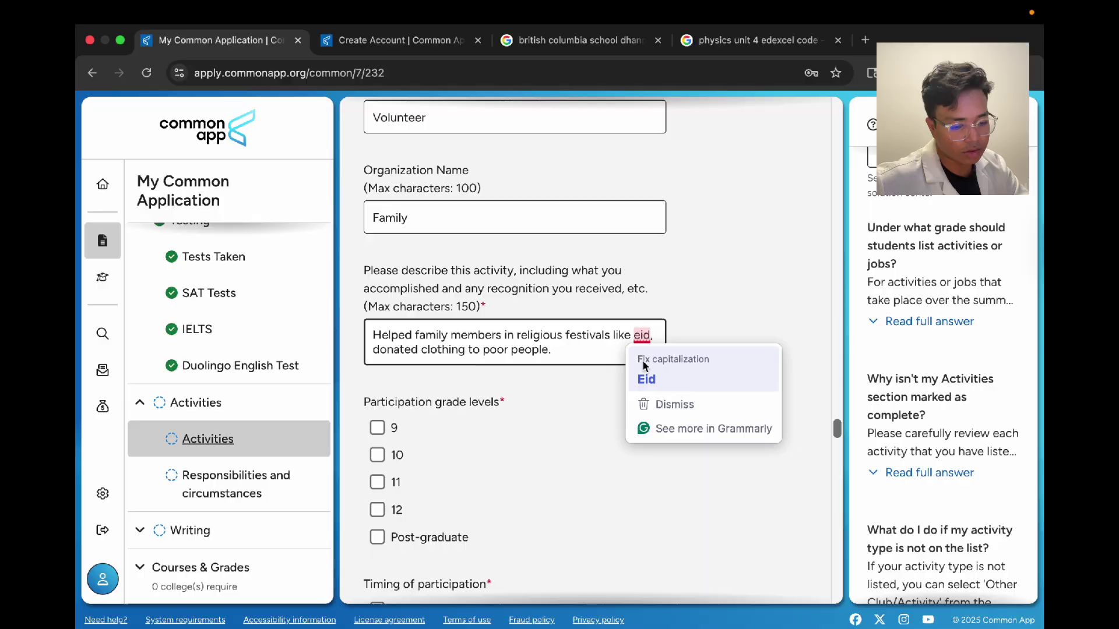
left_click(646, 379)
mouse_move(386, 350)
left_click(411, 392)
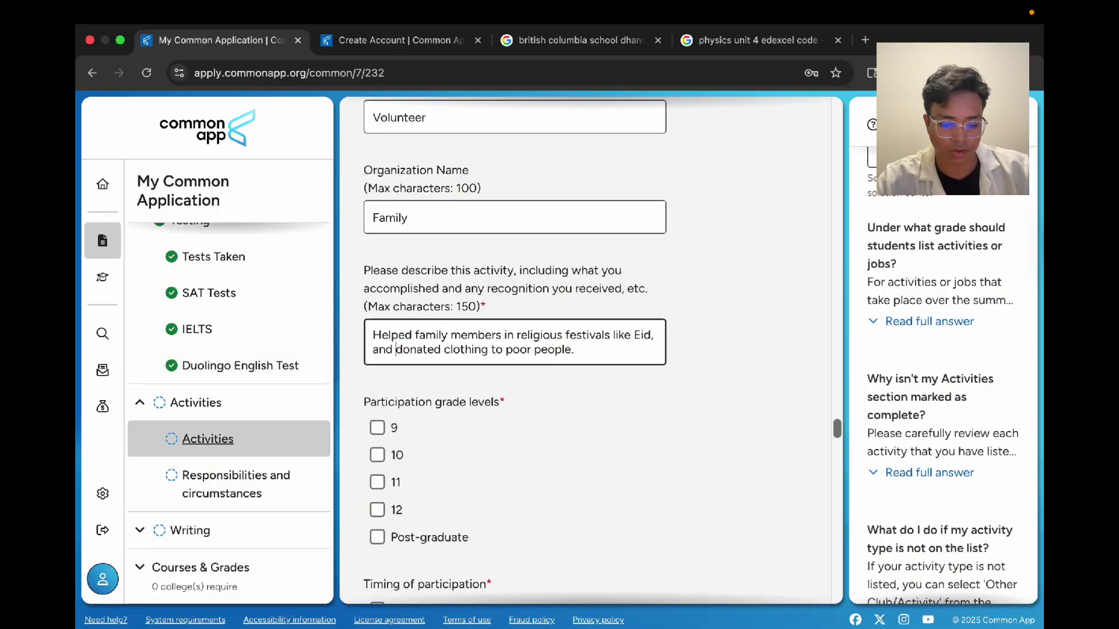
left_click(616, 426)
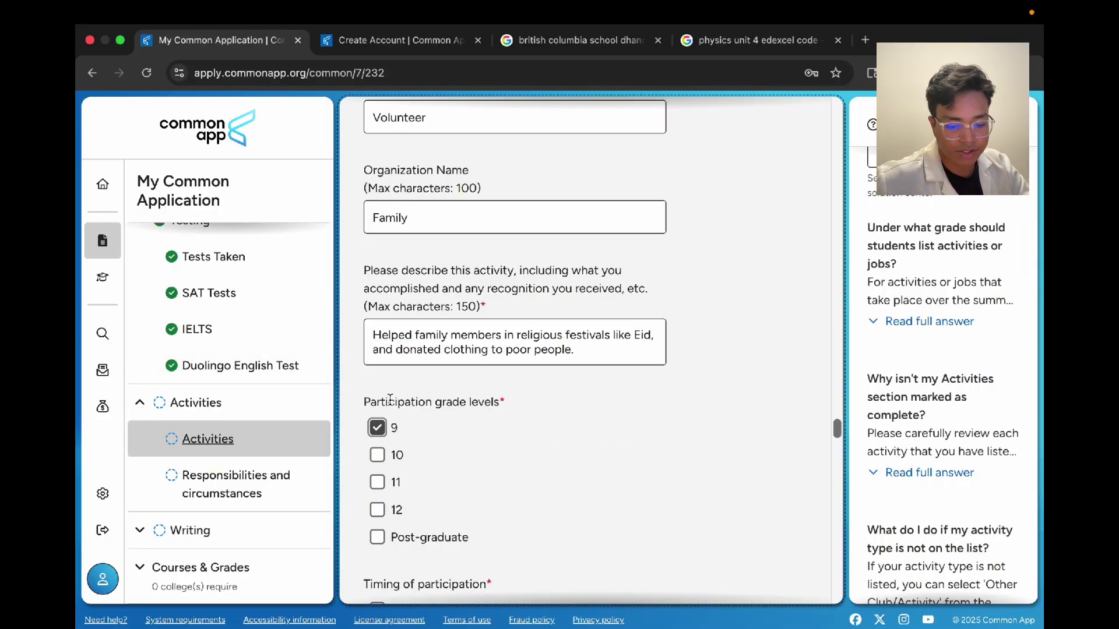
left_click(394, 422)
Step: Scroll through all filled activity entries, then go to Responsibilities and circumstances in the sidebar
left_click(696, 310)
scroll(697, 306, "up", 2)
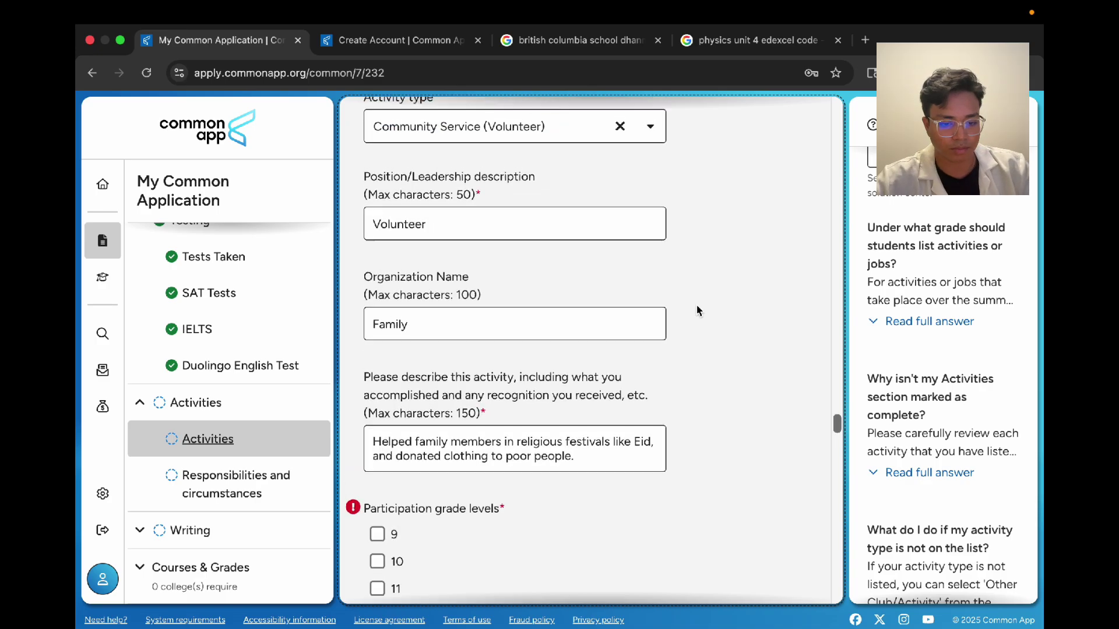
scroll(697, 310, "up", 1)
scroll(692, 352, "down", 4)
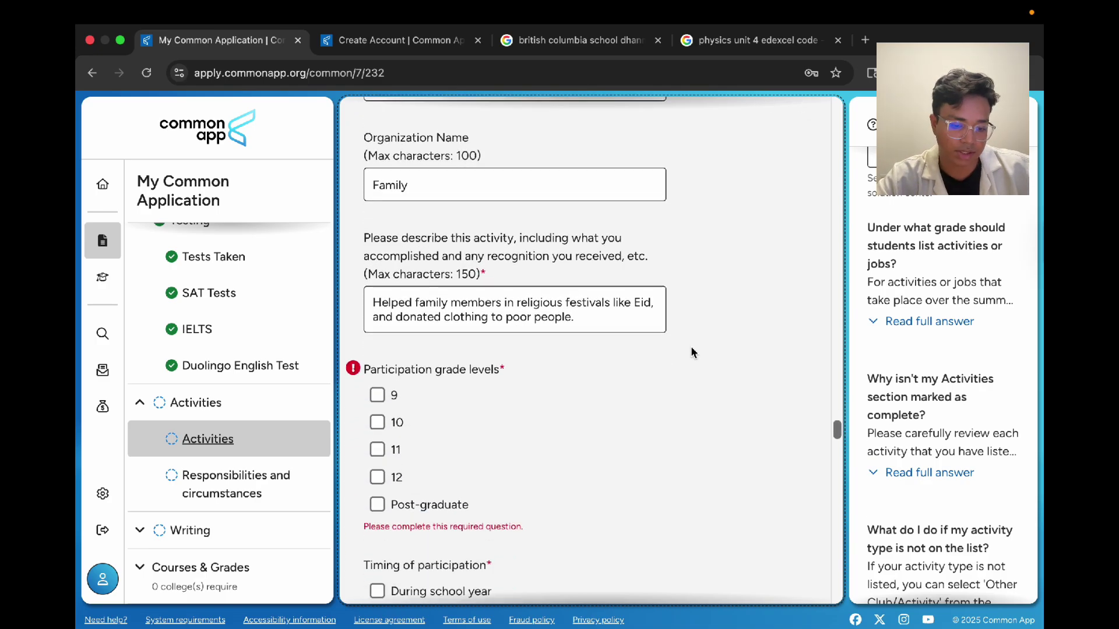
scroll(581, 317, "down", 6)
scroll(583, 320, "up", 15)
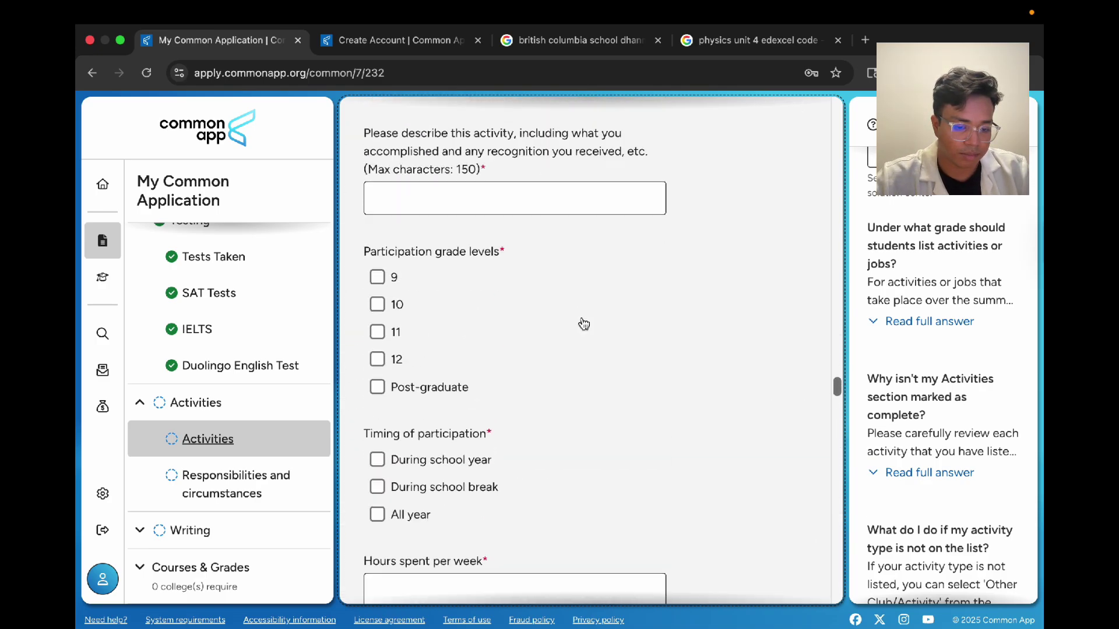
scroll(583, 324, "down", 20)
scroll(582, 317, "up", 20)
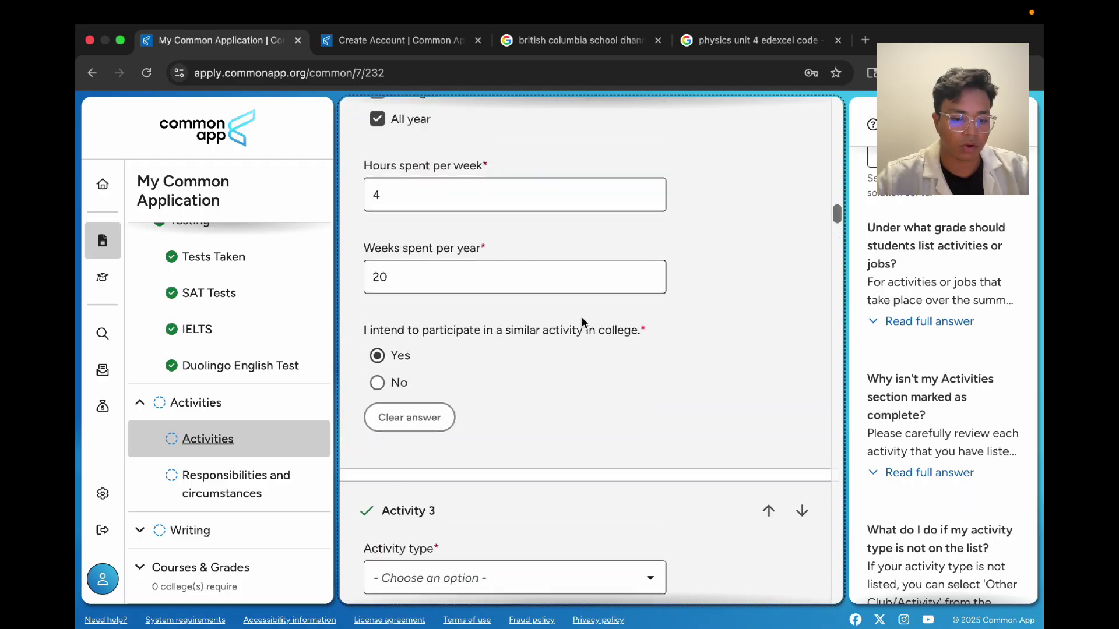
scroll(581, 317, "up", 10)
scroll(719, 208, "up", 5)
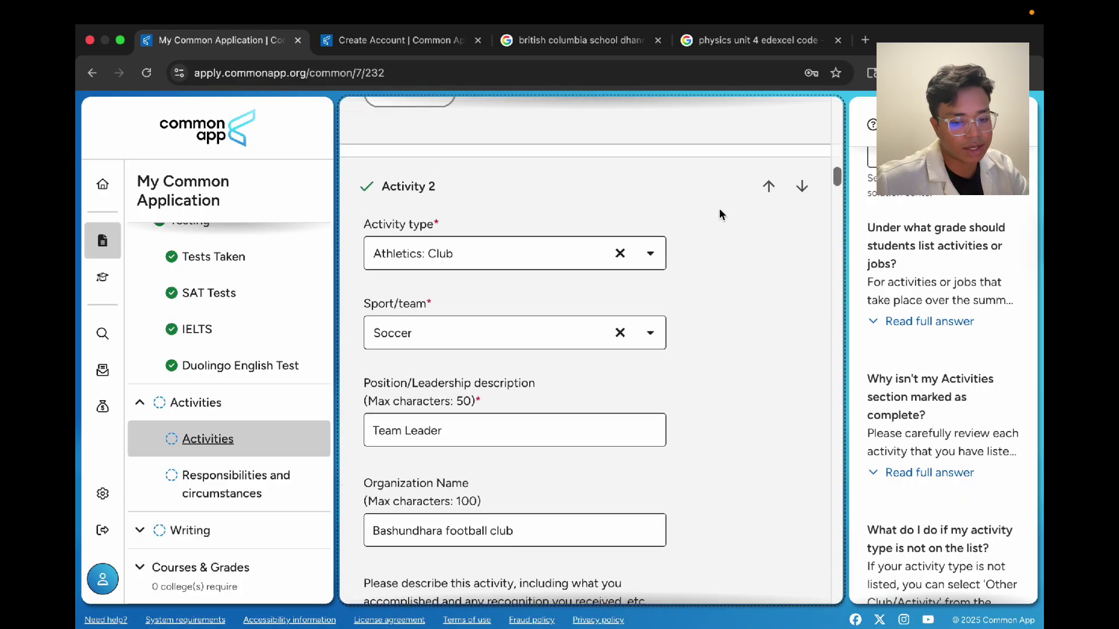
scroll(498, 447, "down", 3)
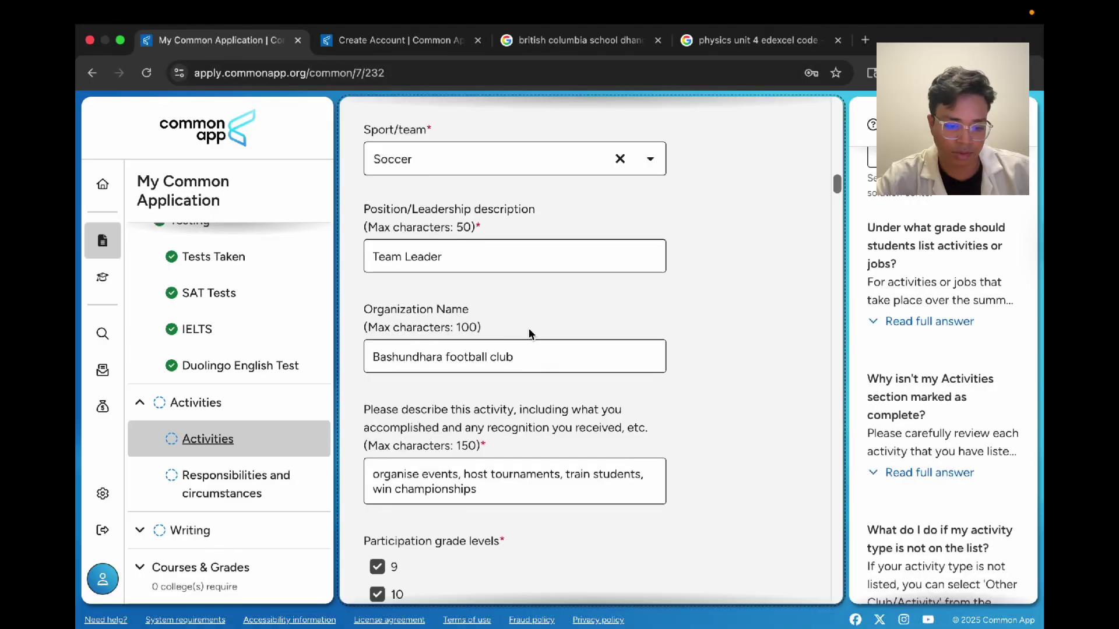
scroll(529, 332, "up", 10)
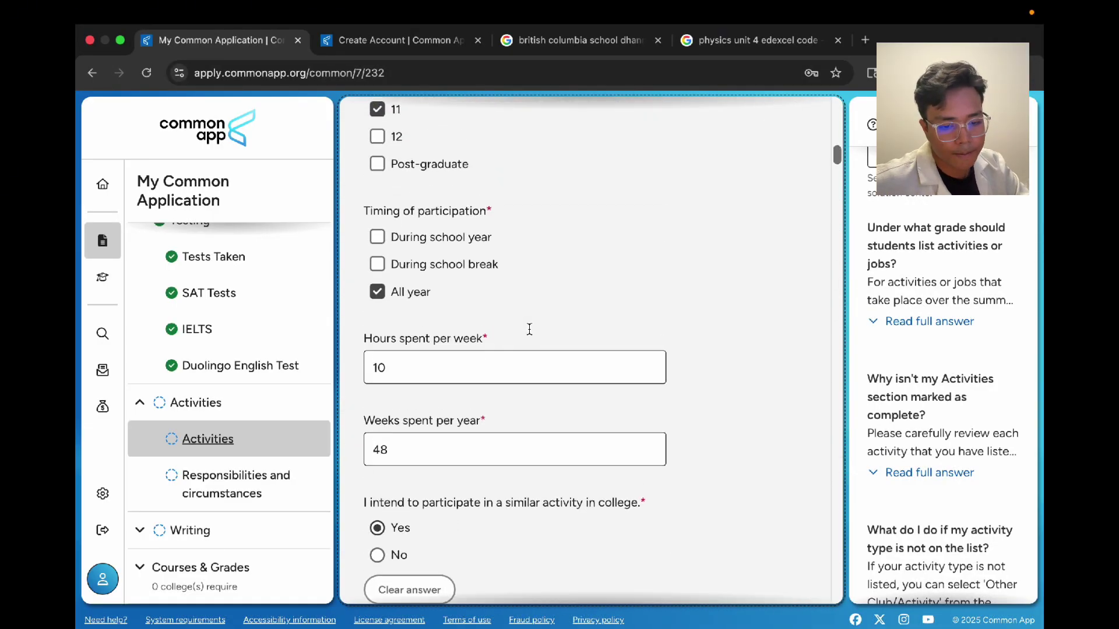
scroll(529, 329, "up", 13)
scroll(530, 329, "down", 8)
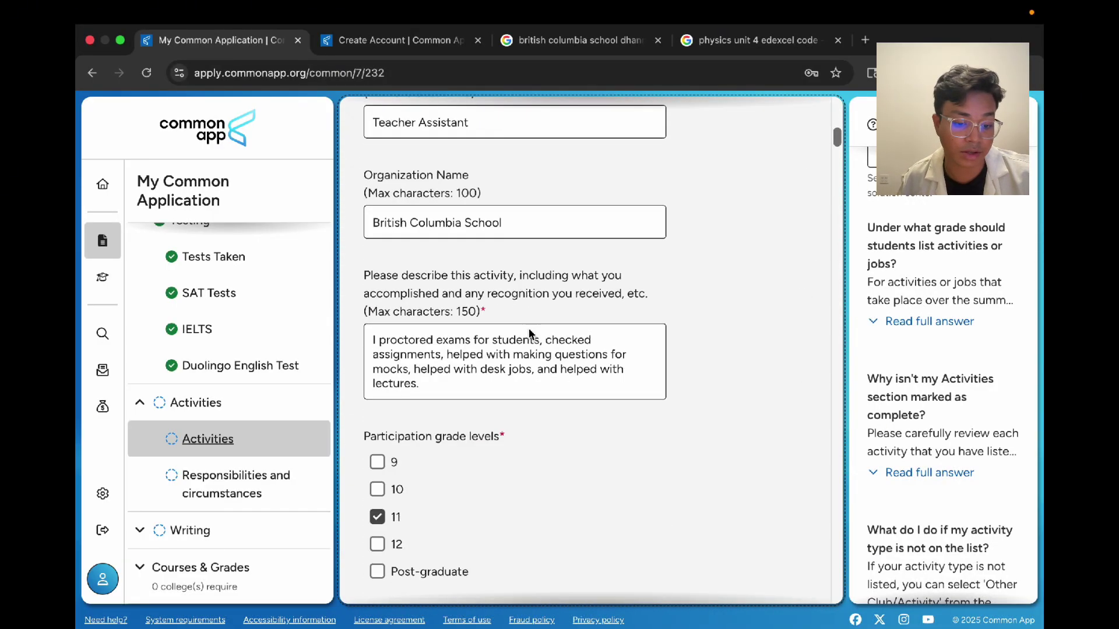
scroll(529, 333, "down", 20)
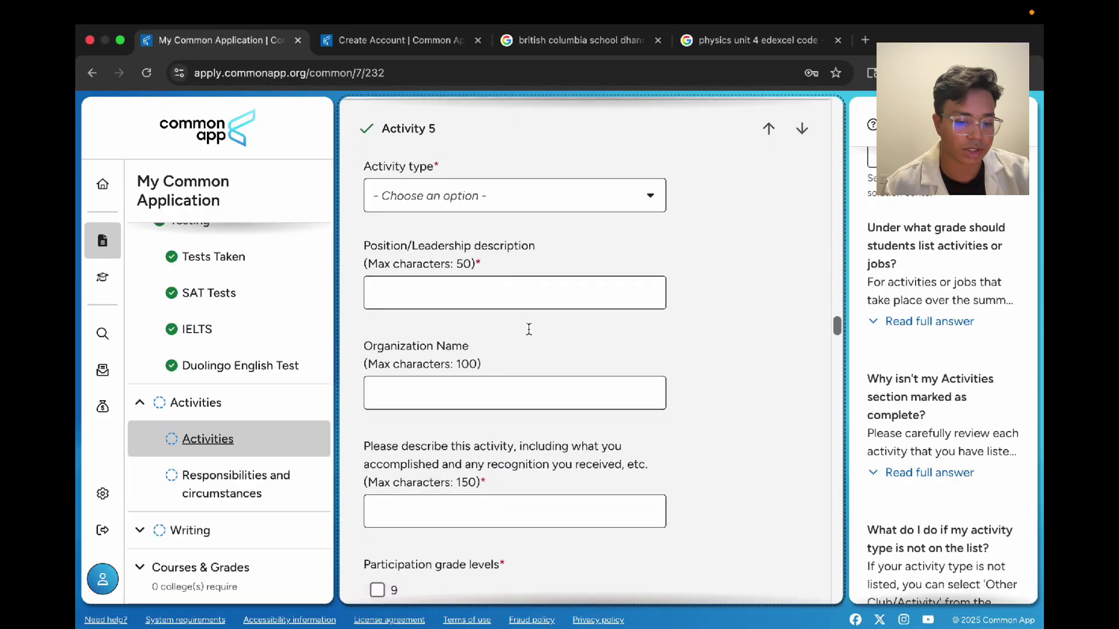
scroll(529, 329, "down", 15)
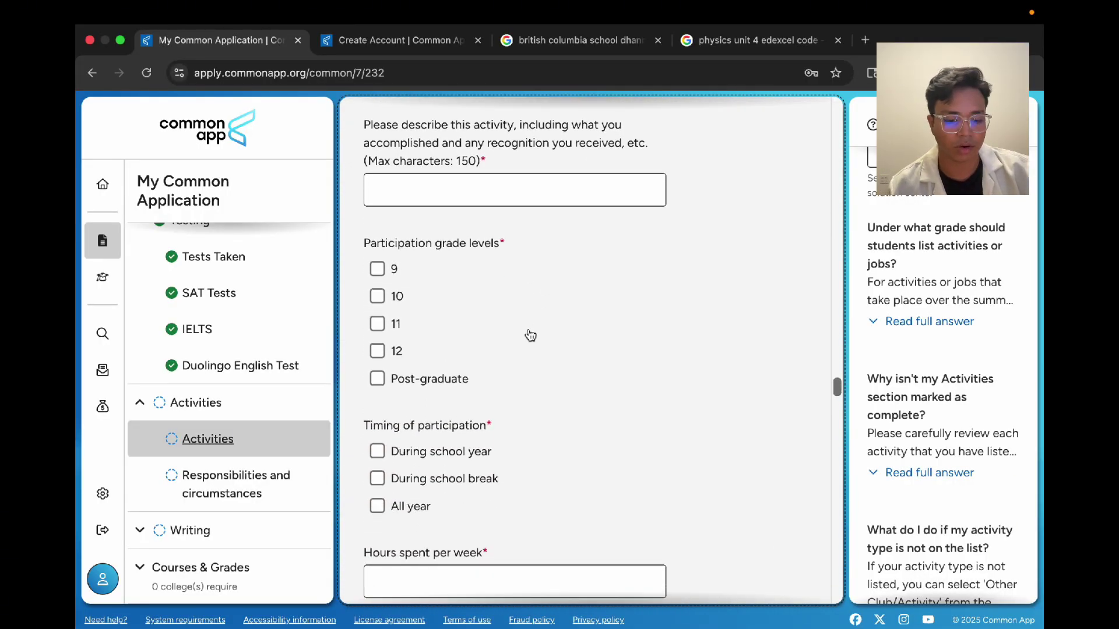
scroll(529, 334, "up", 18)
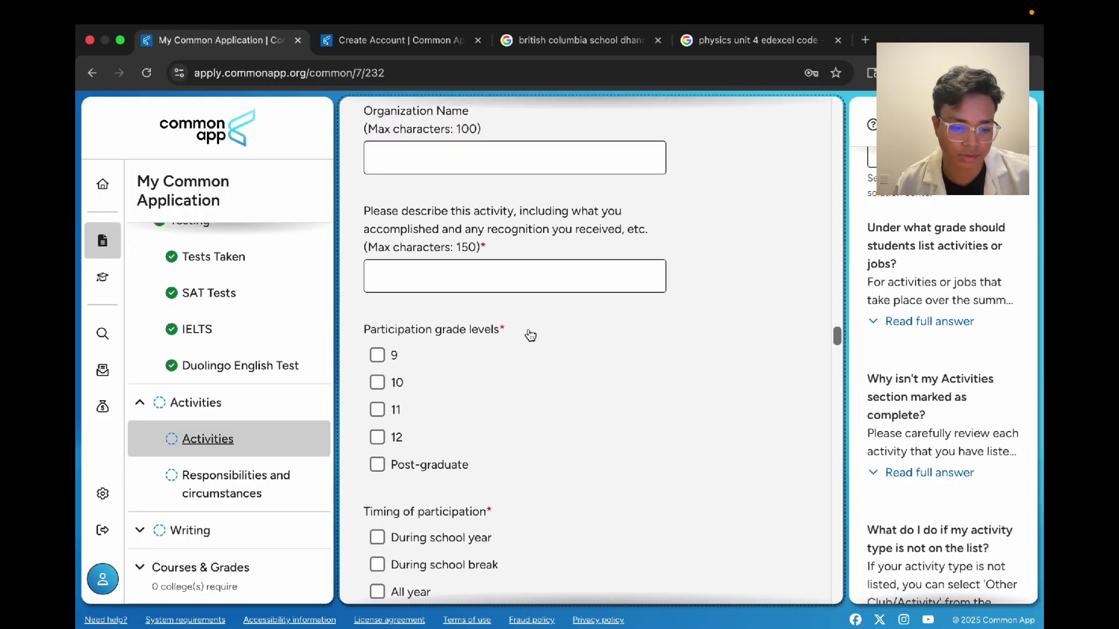
scroll(529, 335, "up", 7)
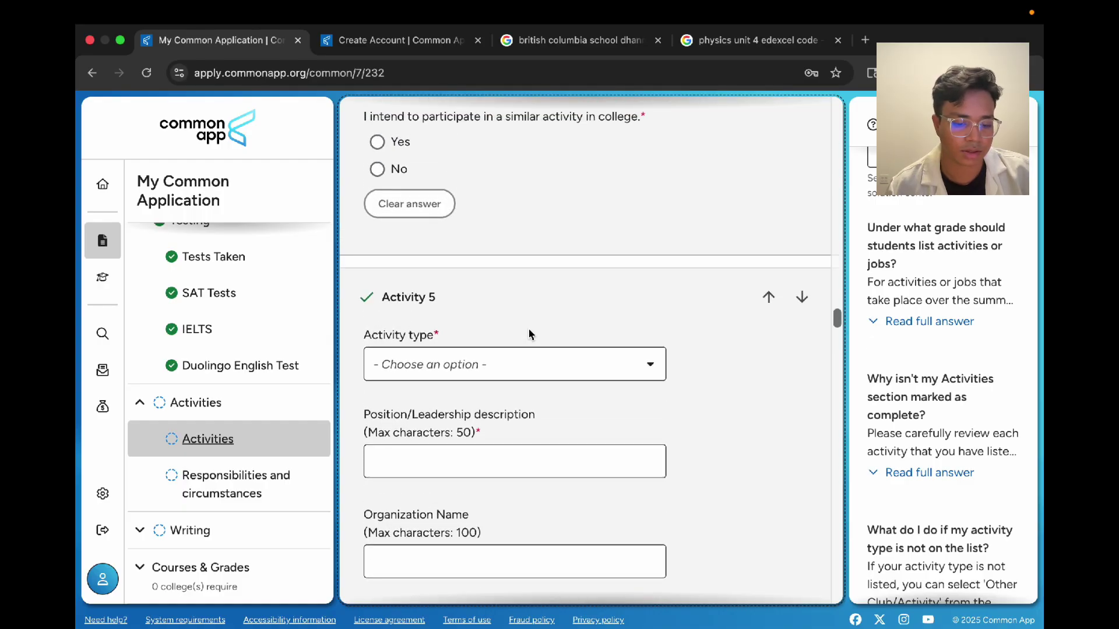
scroll(529, 334, "down", 20)
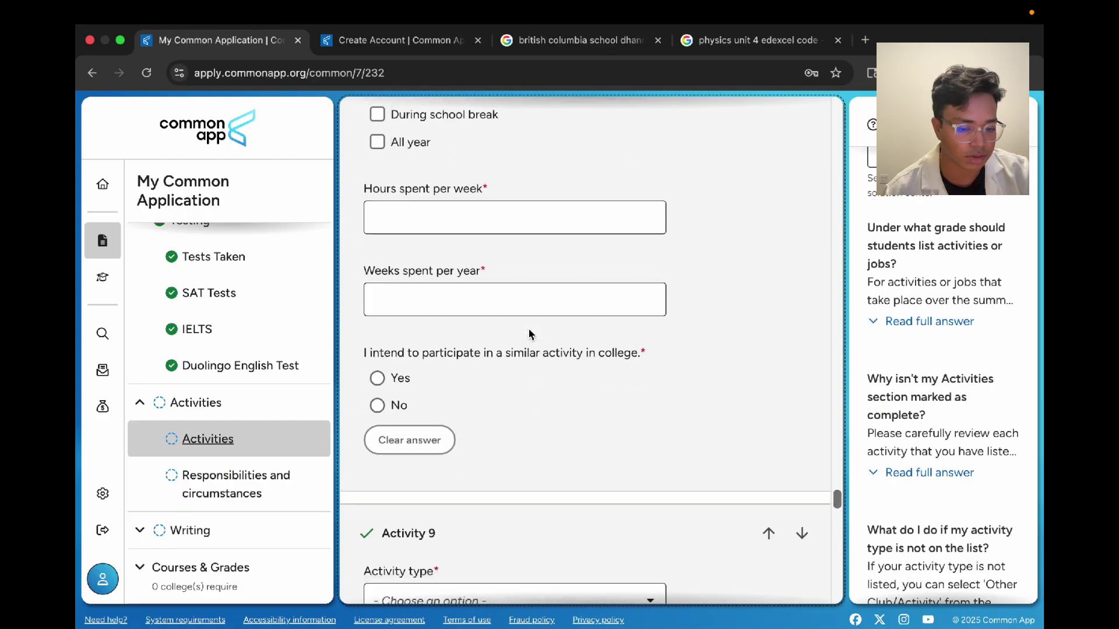
scroll(529, 334, "down", 15)
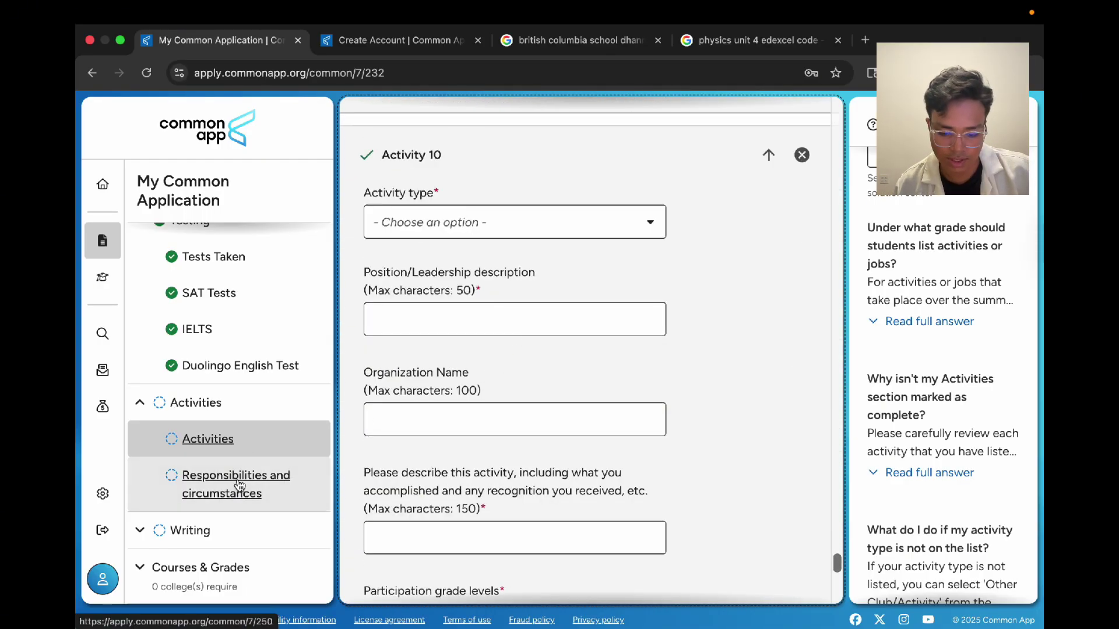
left_click(239, 485)
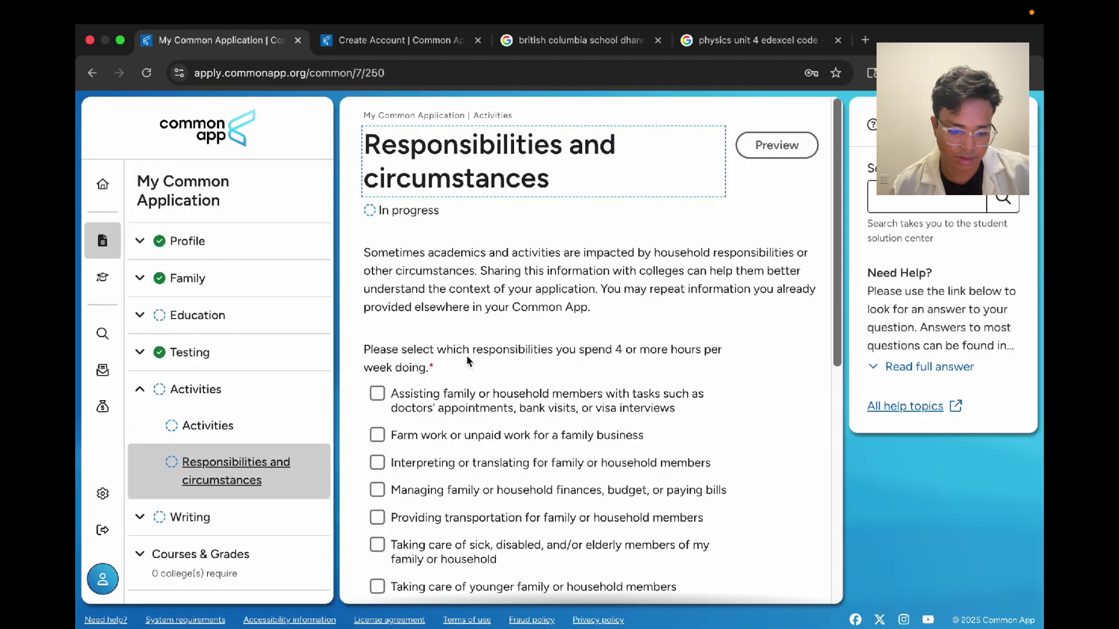
Step: Read the introduction, then tick assisting family members and taking care of my own children
scroll(467, 358, "down", 2)
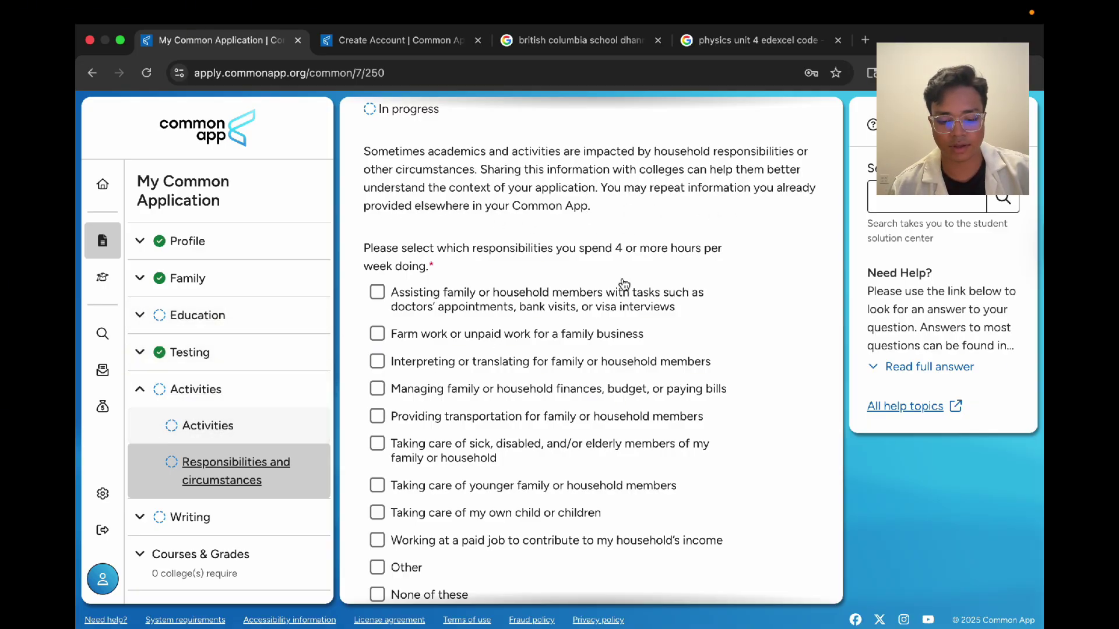
left_click_drag(592, 205, 387, 153)
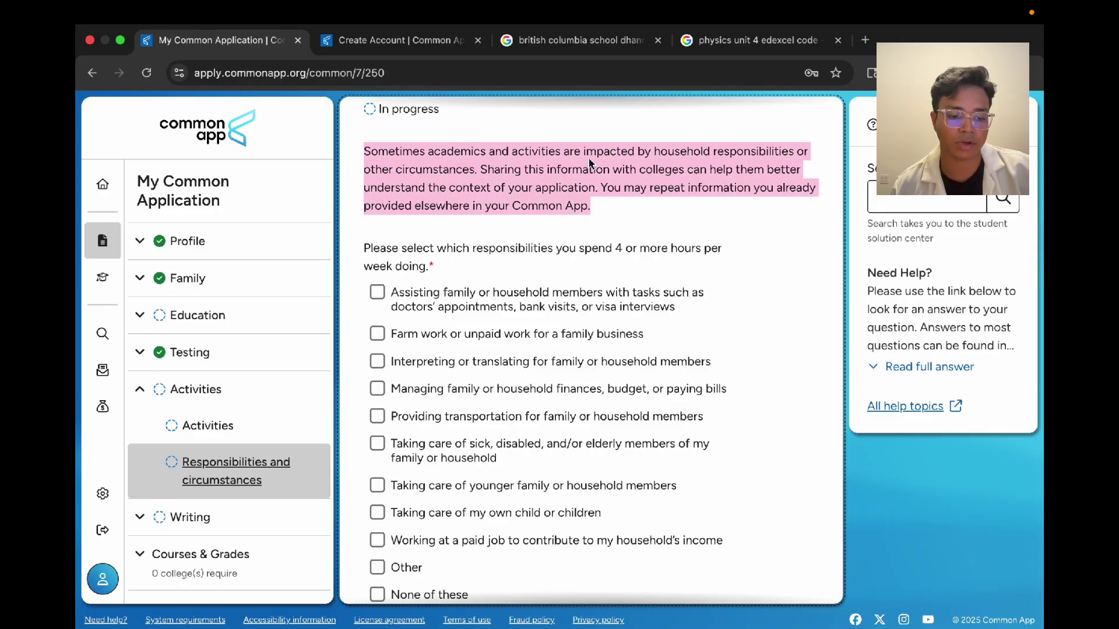
left_click(669, 152)
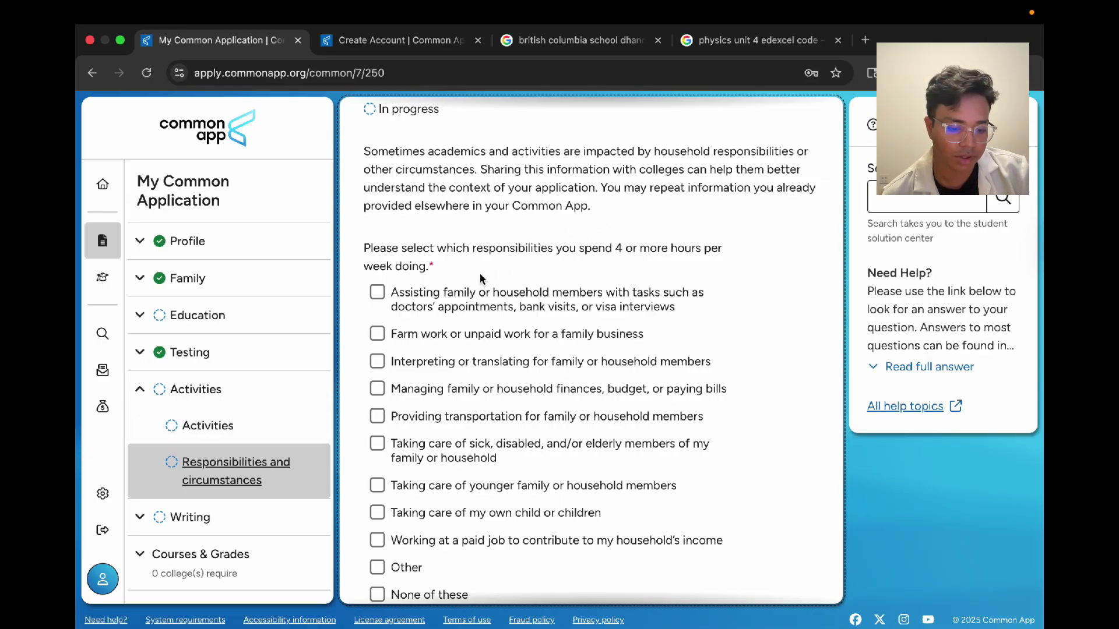
scroll(475, 278, "down", 3)
scroll(481, 279, "up", 2)
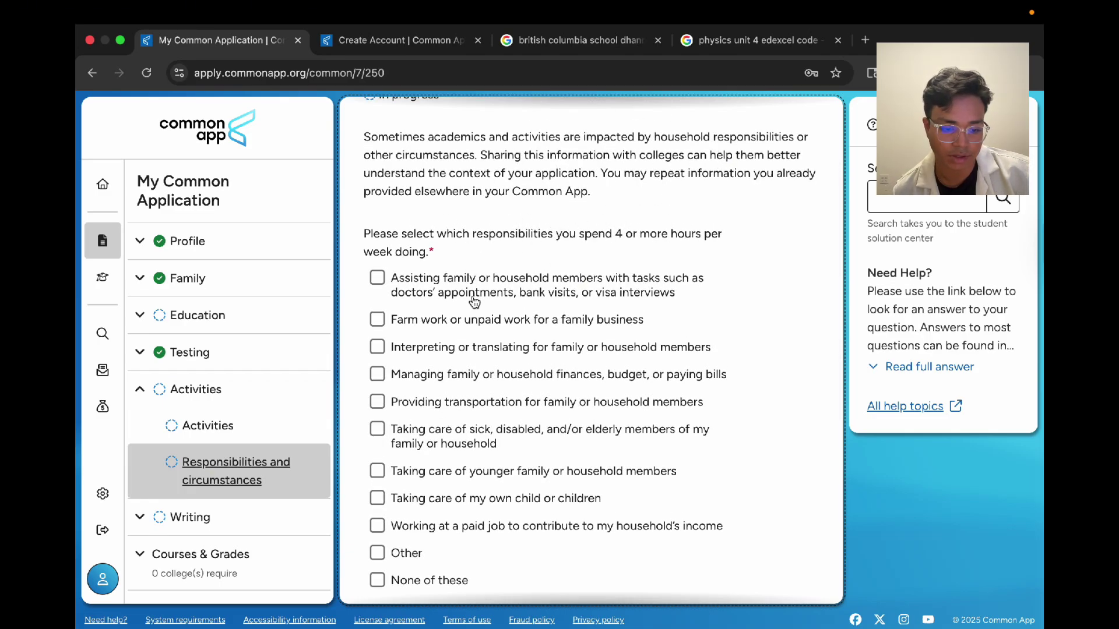
scroll(472, 301, "down", 5)
scroll(469, 295, "up", 3)
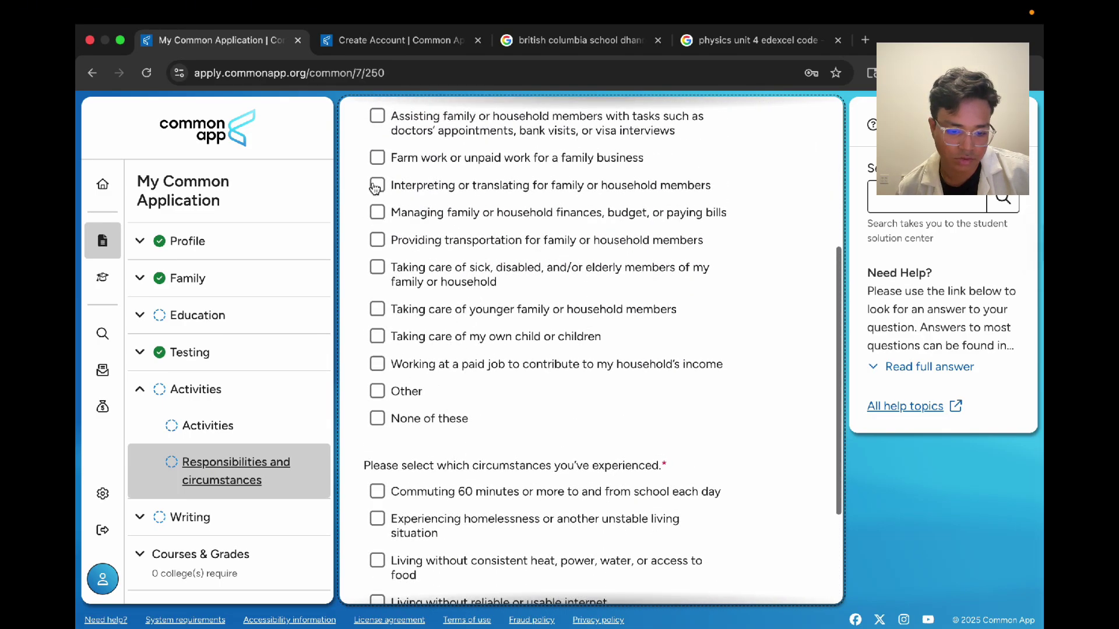
scroll(379, 193, "up", 2)
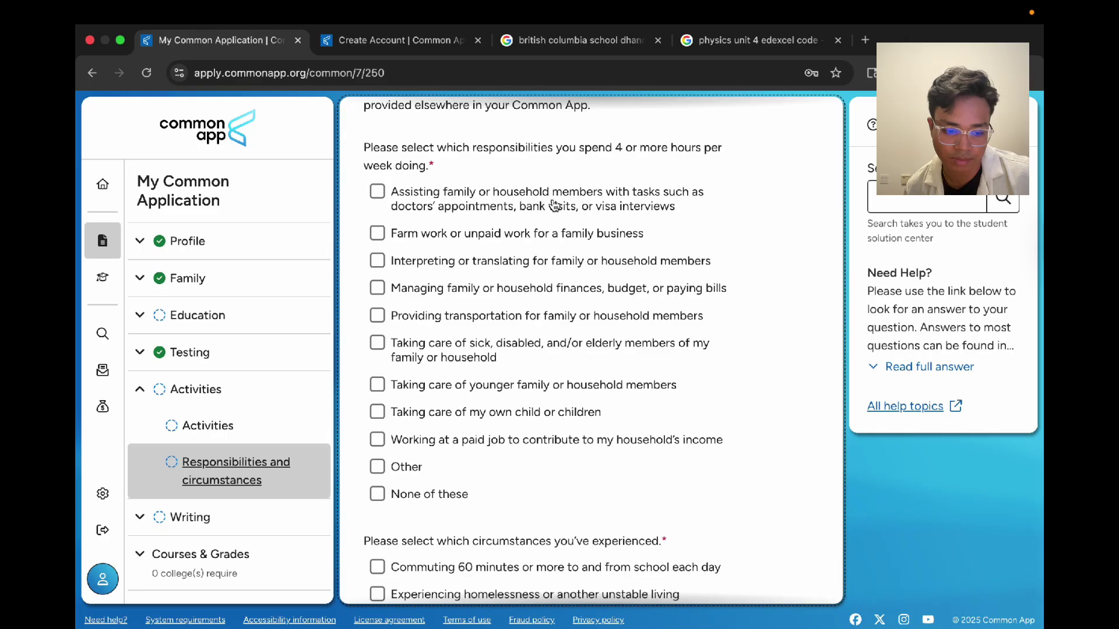
left_click(578, 211)
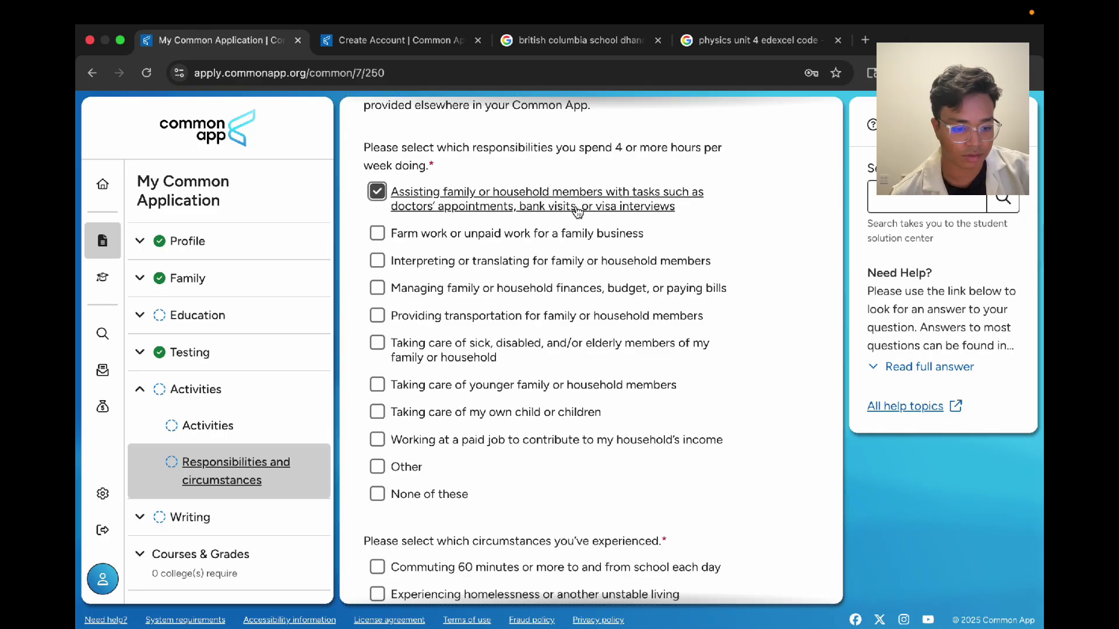
scroll(443, 224, "down", 2)
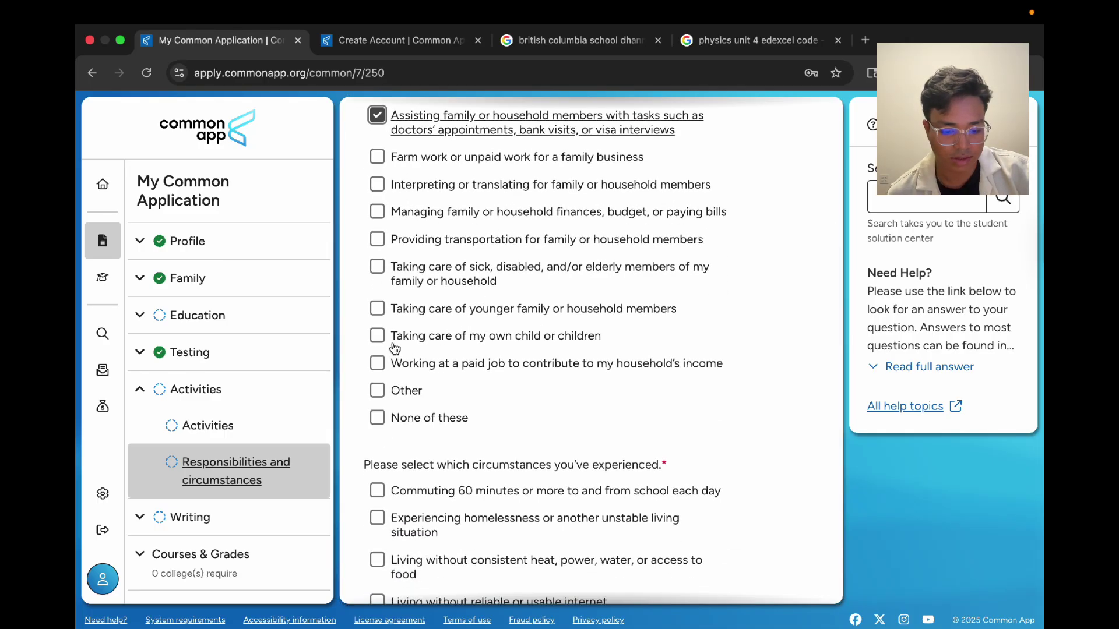
left_click(483, 336)
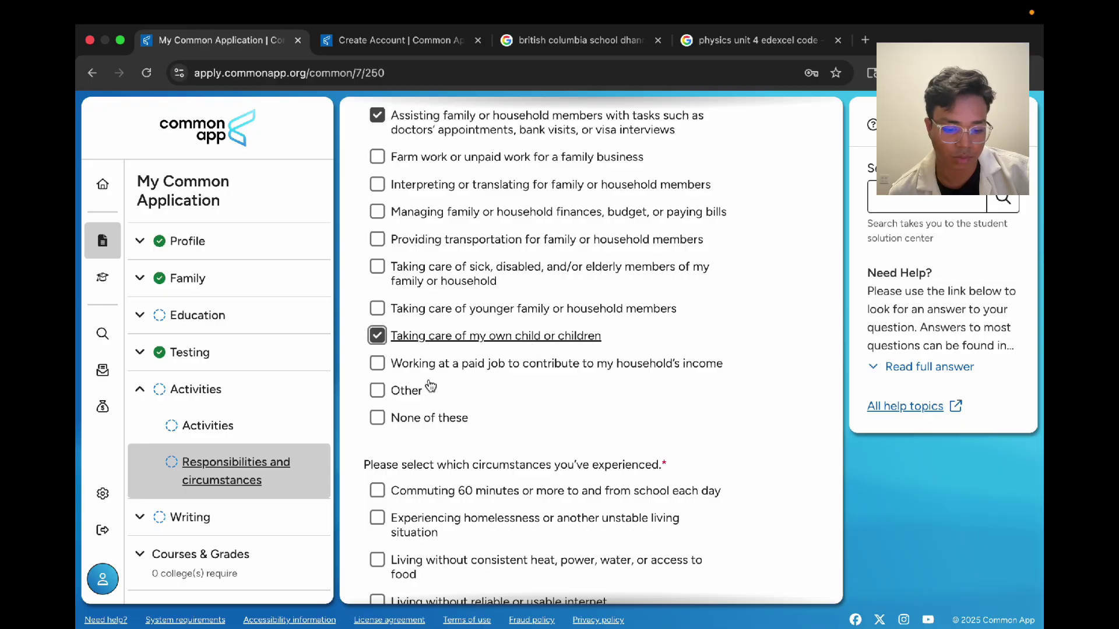
Step: Tick commuting 60 minutes or more as a circumstance
scroll(430, 387, "down", 3)
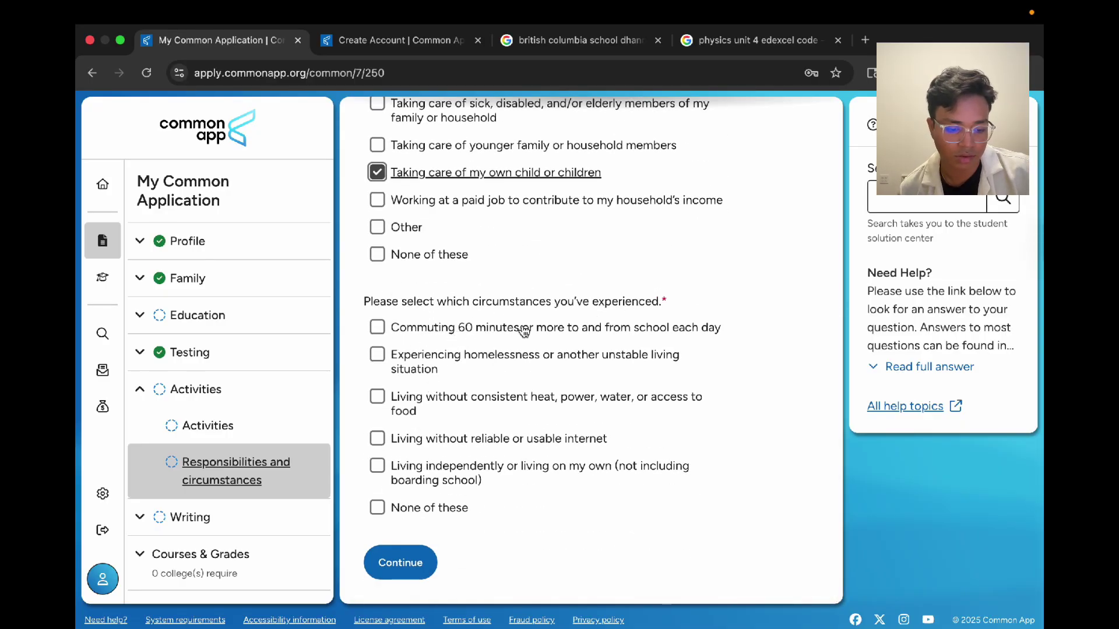
left_click(586, 335)
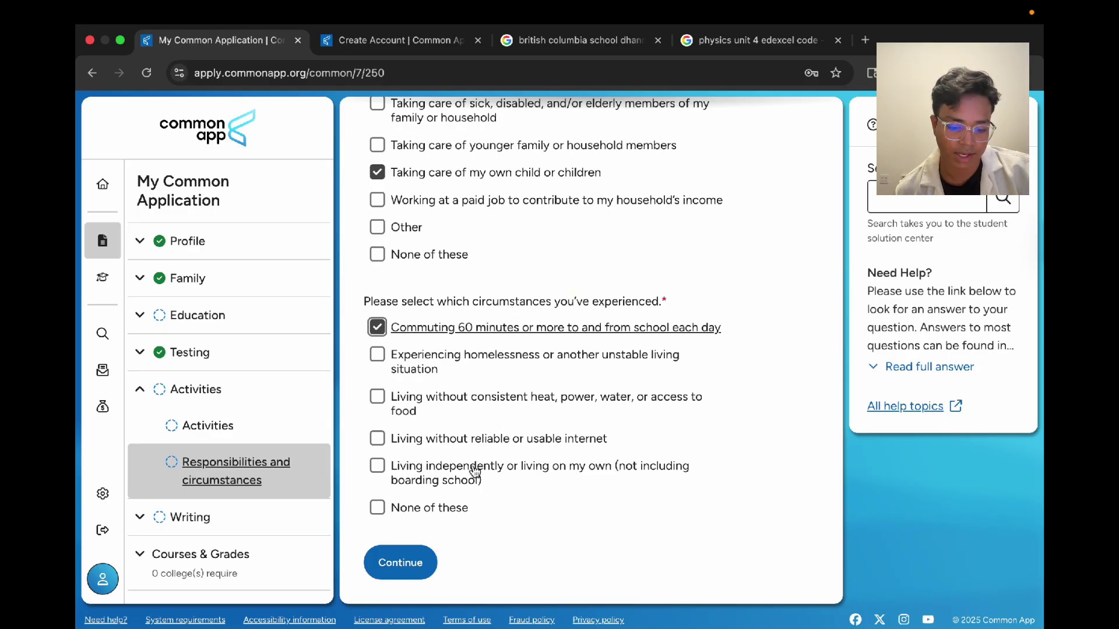
left_click(542, 293)
Step: Save the Responsibilities answers and continue to the next section
left_click(400, 559)
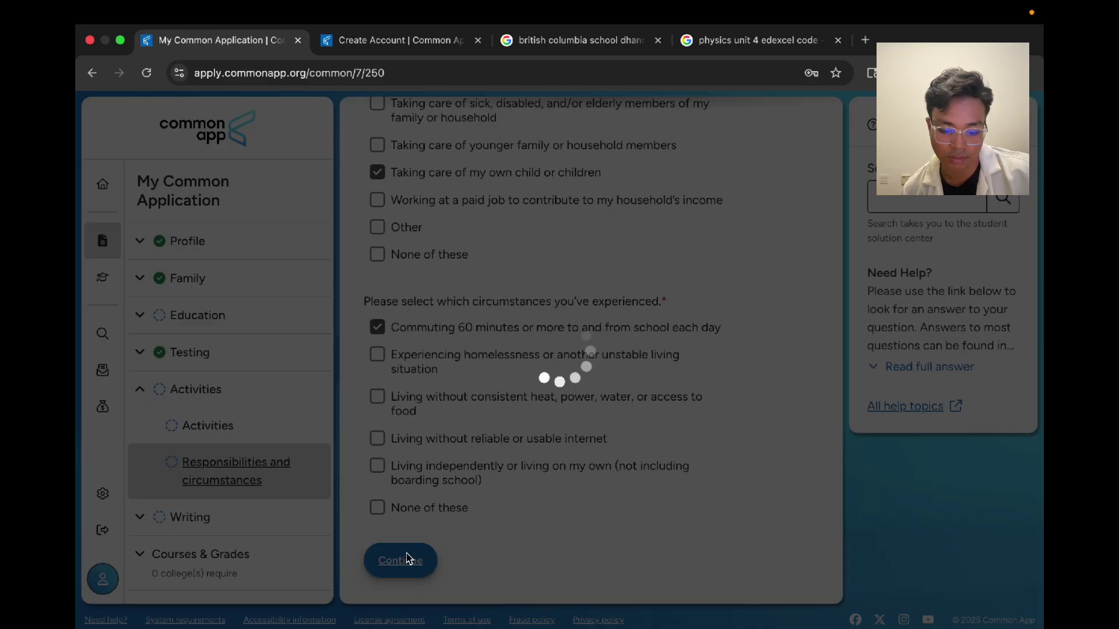
scroll(527, 389, "down", 5)
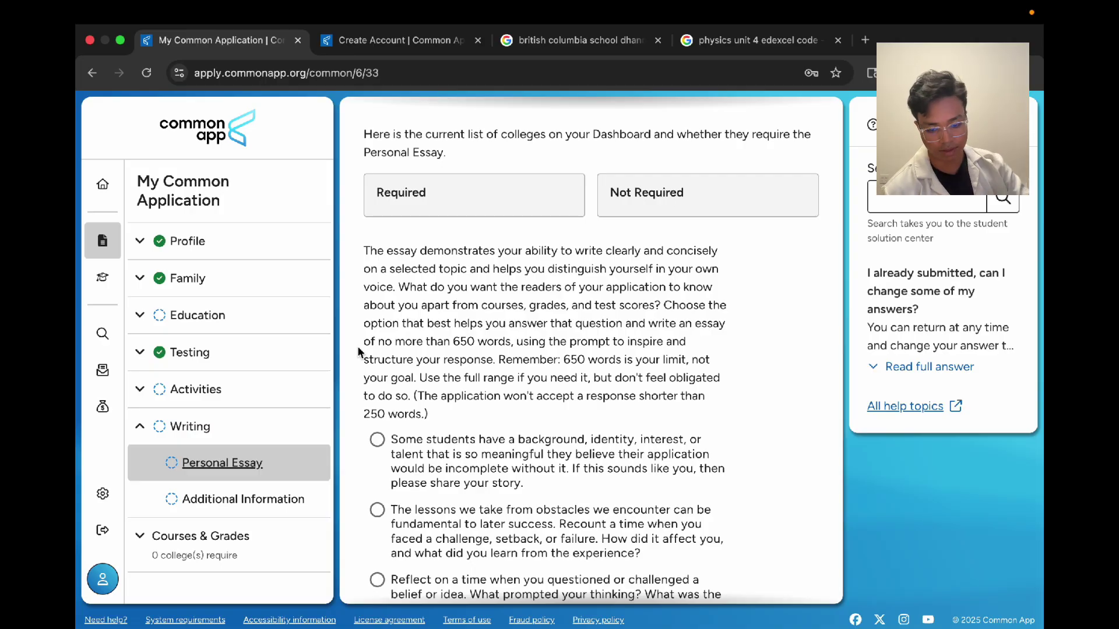
scroll(525, 349, "down", 4)
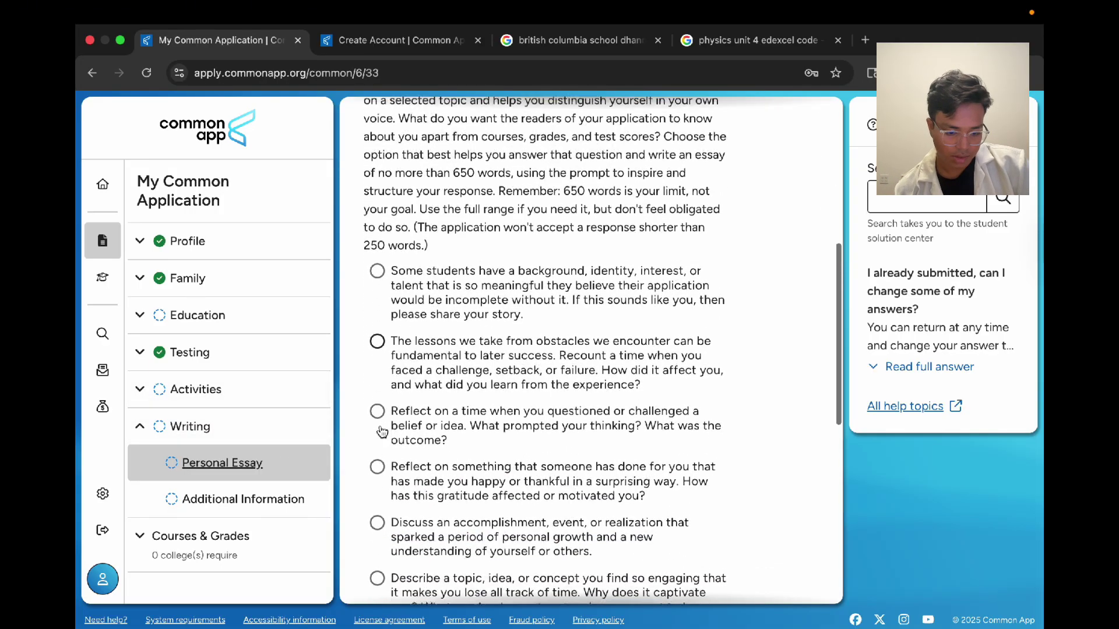
Step: Search Google for '50 college essays' and open the 50 Successful Ivy League Application Essays PDF
left_click(577, 39)
left_click(611, 78)
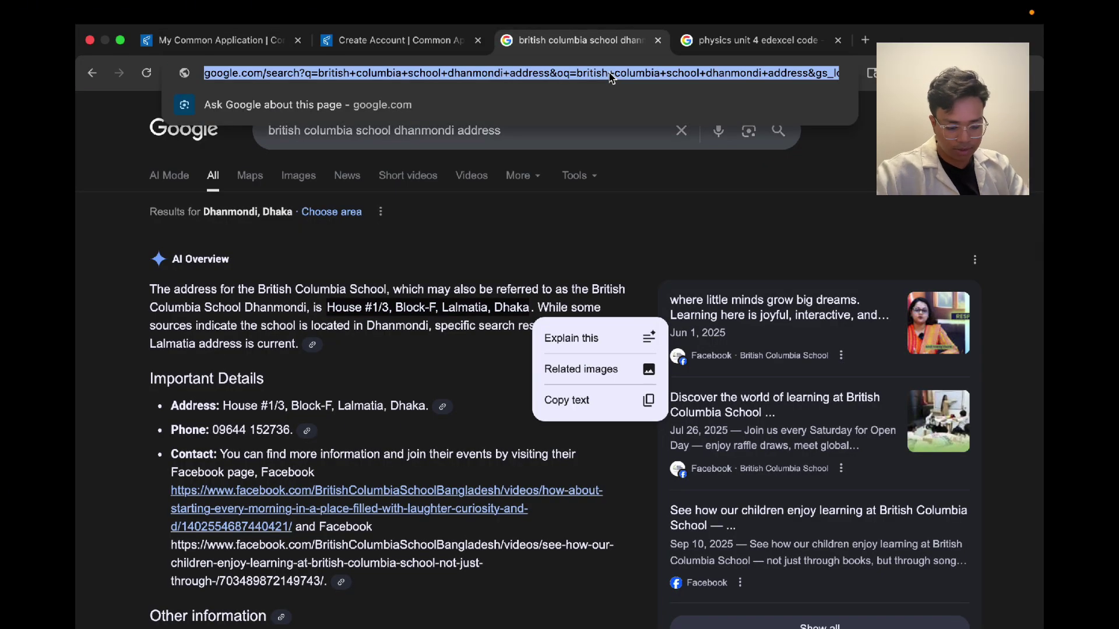
type("50 college ")
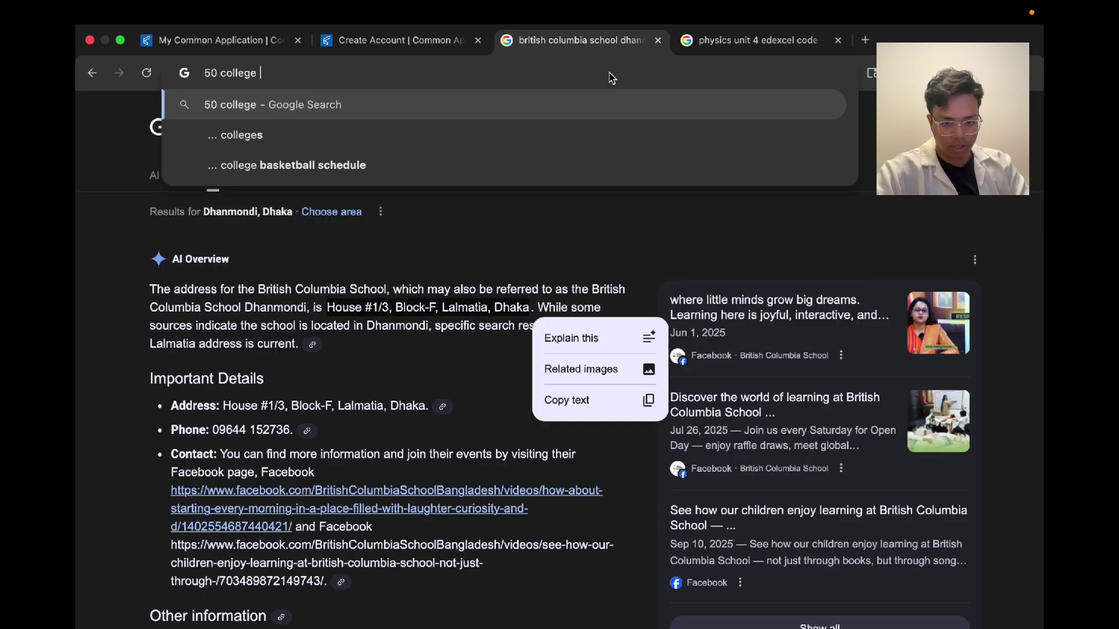
type("essays")
key("Return")
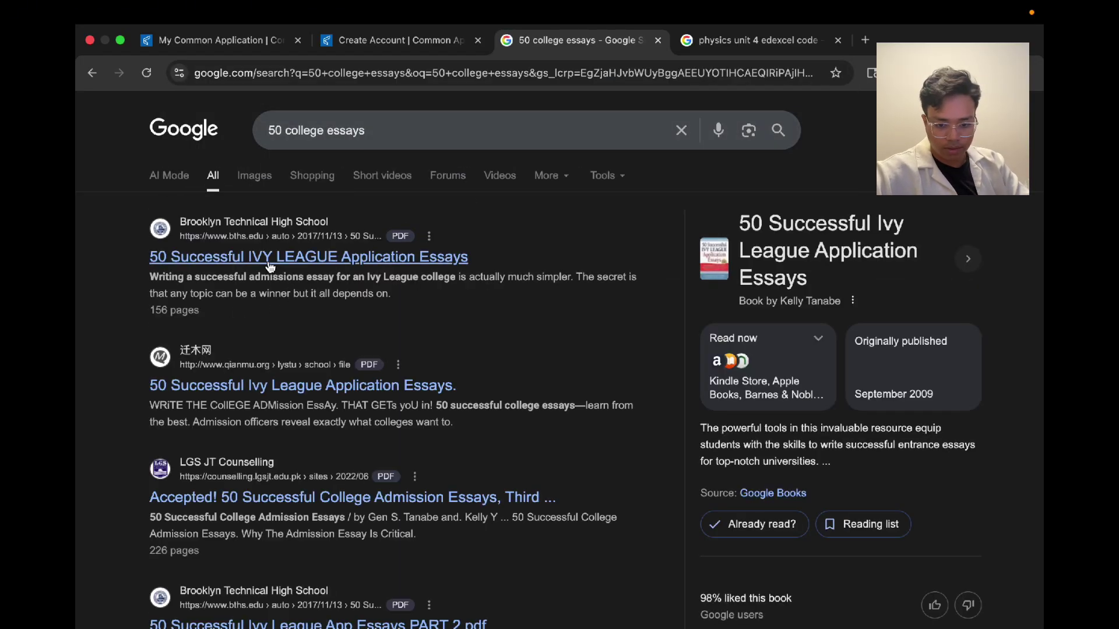
left_click(338, 257)
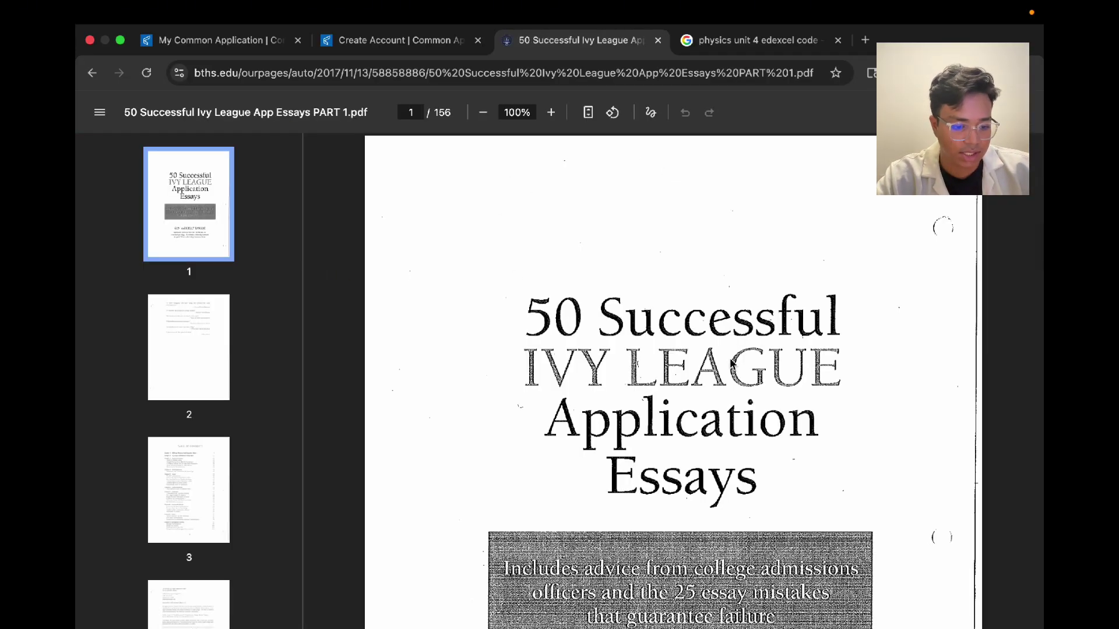
Step: Scroll the 50 Successful Ivy League App Essays PDF contents down to Chapter 23 and About the Authors
scroll(732, 361, "down", 20)
scroll(731, 364, "down", 20)
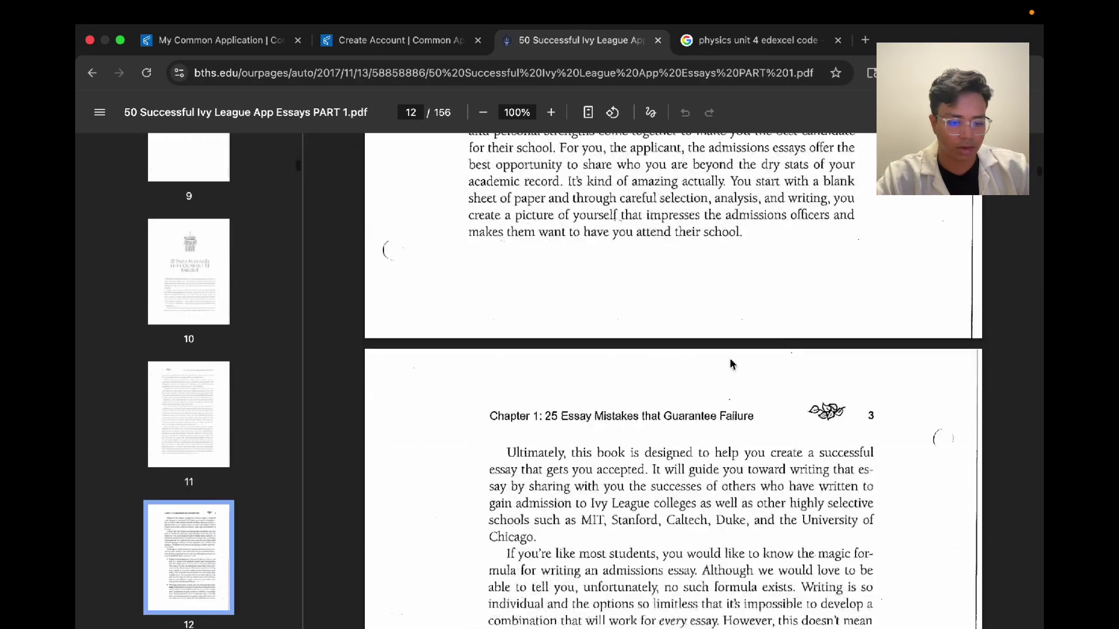
scroll(603, 452, "down", 20)
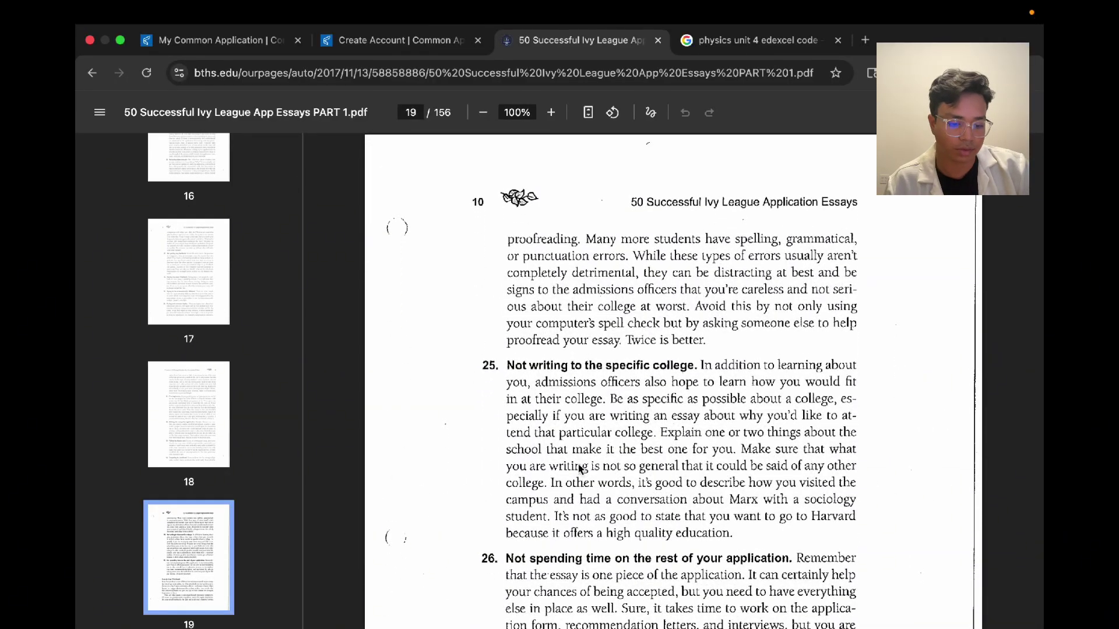
scroll(580, 332, "up", 3)
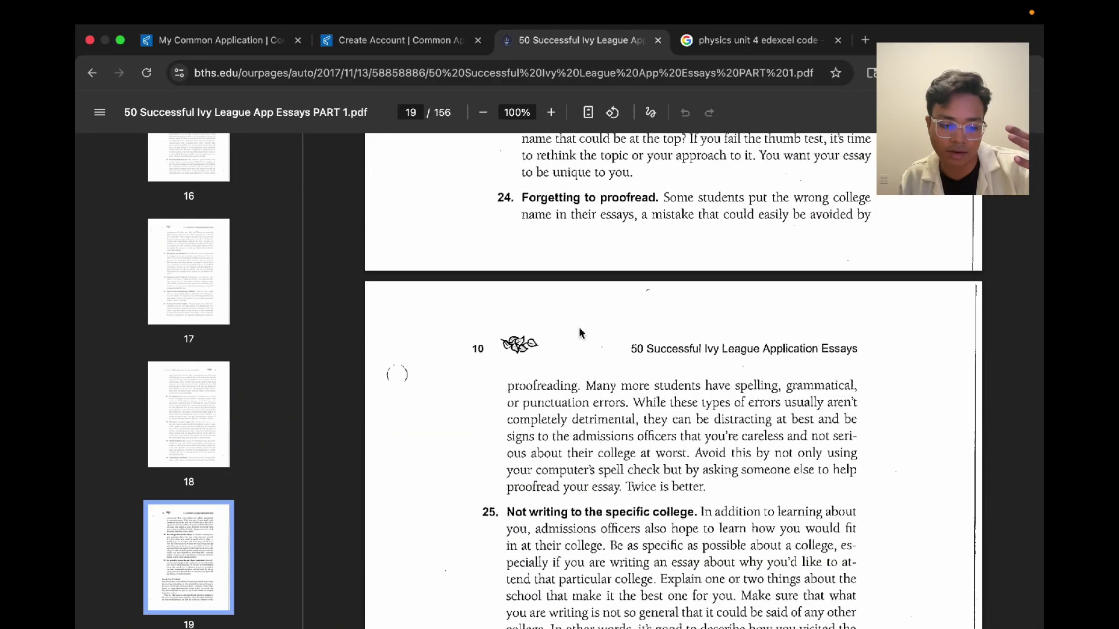
scroll(532, 278, "up", 20)
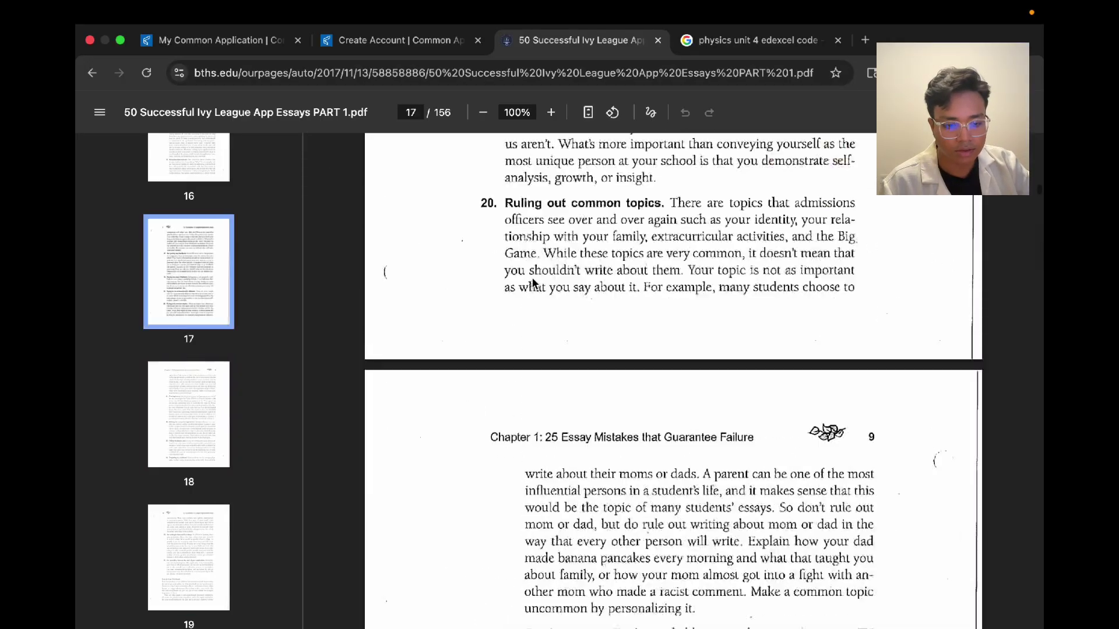
scroll(532, 277, "up", 20)
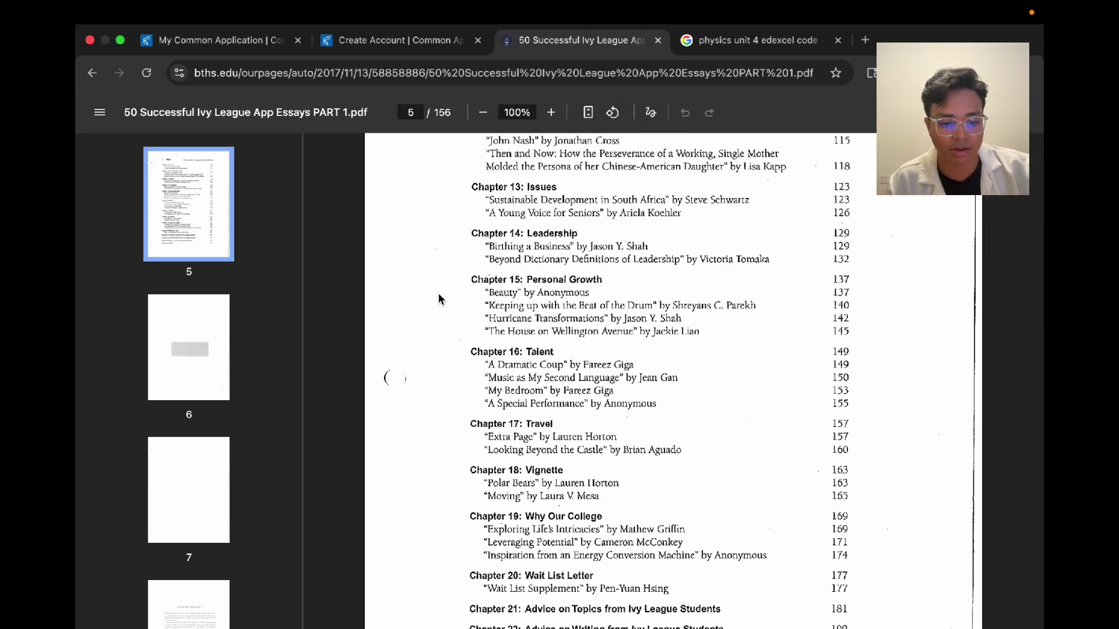
left_click(363, 40)
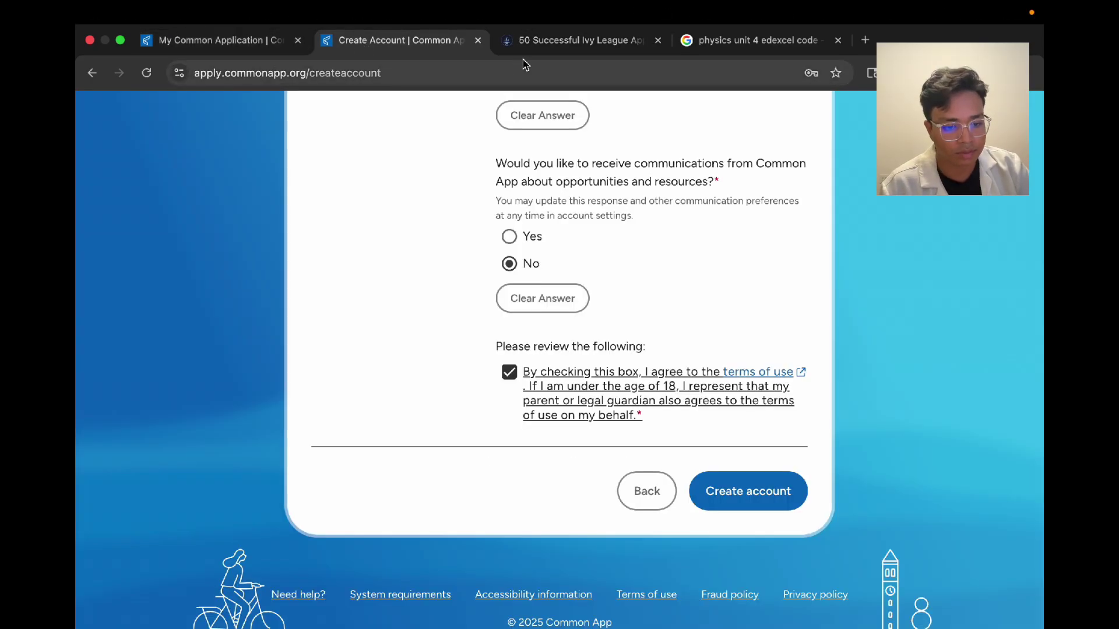
left_click(523, 43)
scroll(534, 295, "down", 8)
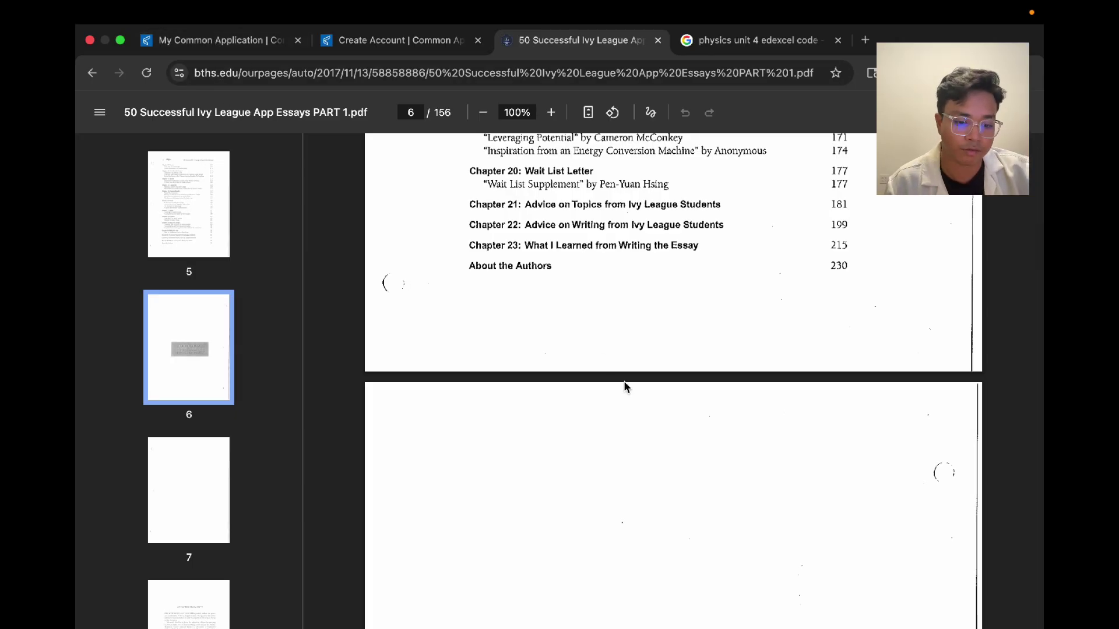
Step: Return to the Common App Personal Essay page and click into the essay box
left_click(254, 49)
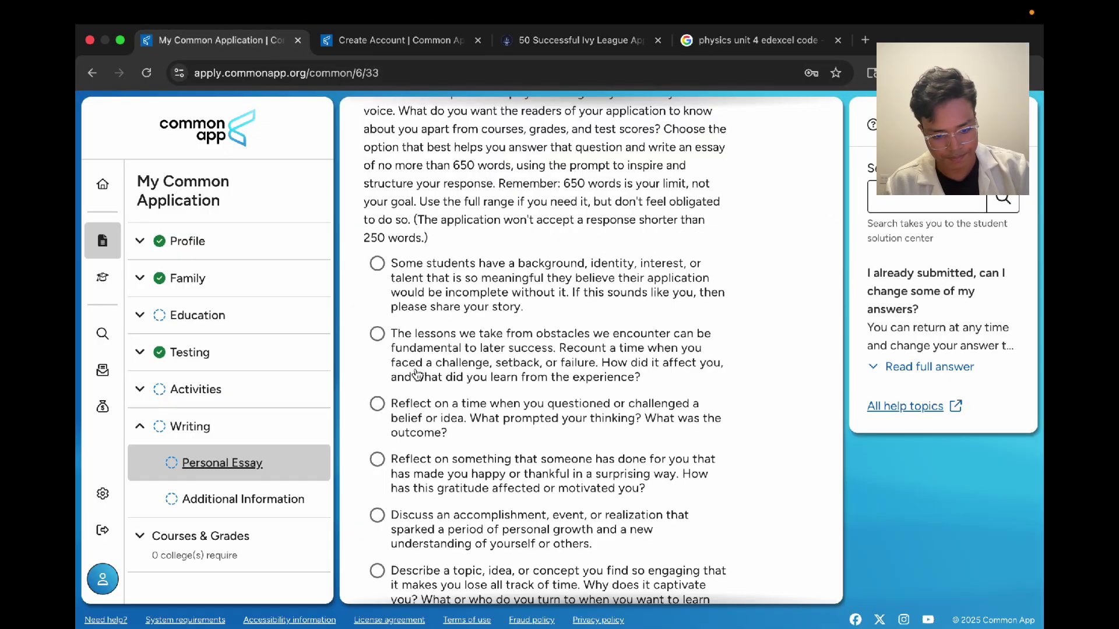
scroll(421, 374, "down", 3)
scroll(536, 422, "up", 2)
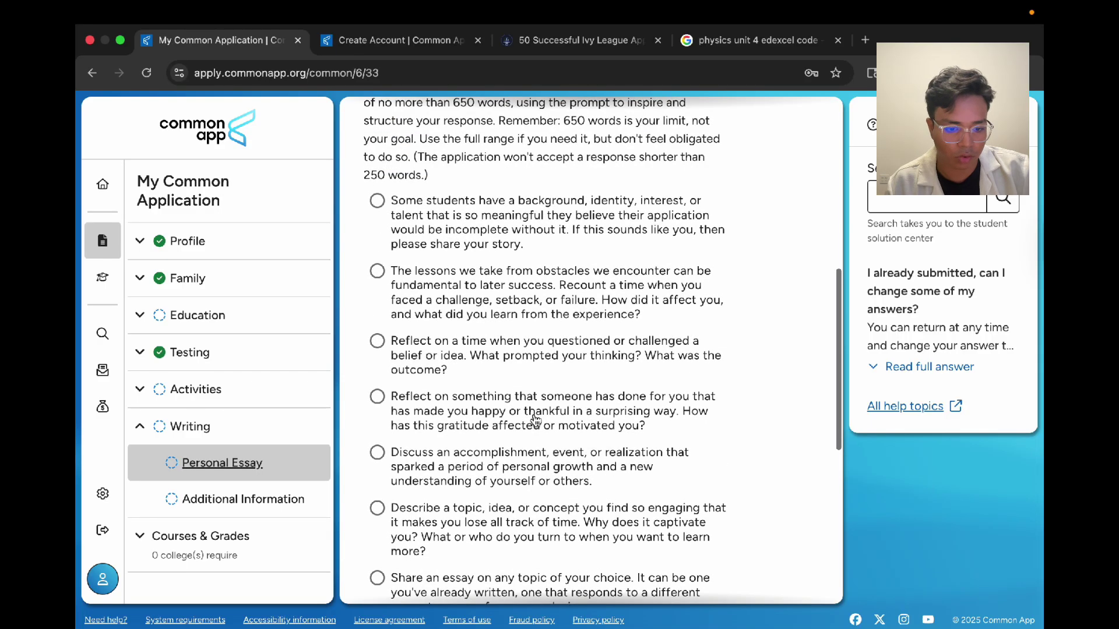
scroll(555, 299, "down", 1)
scroll(555, 299, "down", 1)
scroll(555, 299, "up", 1)
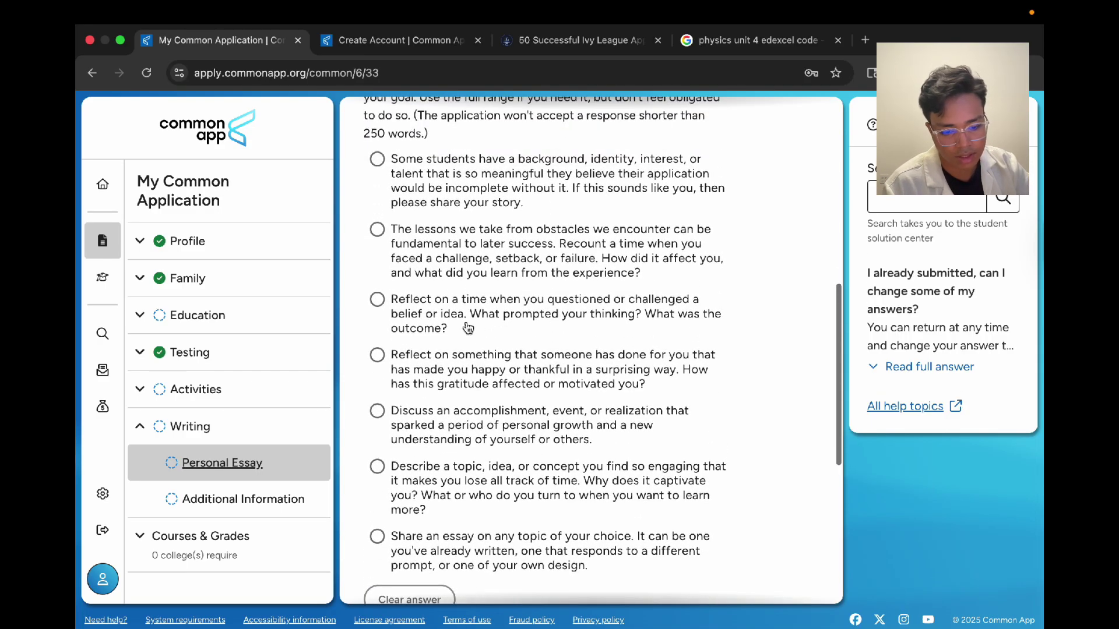
scroll(469, 329, "down", 6)
left_click(483, 389)
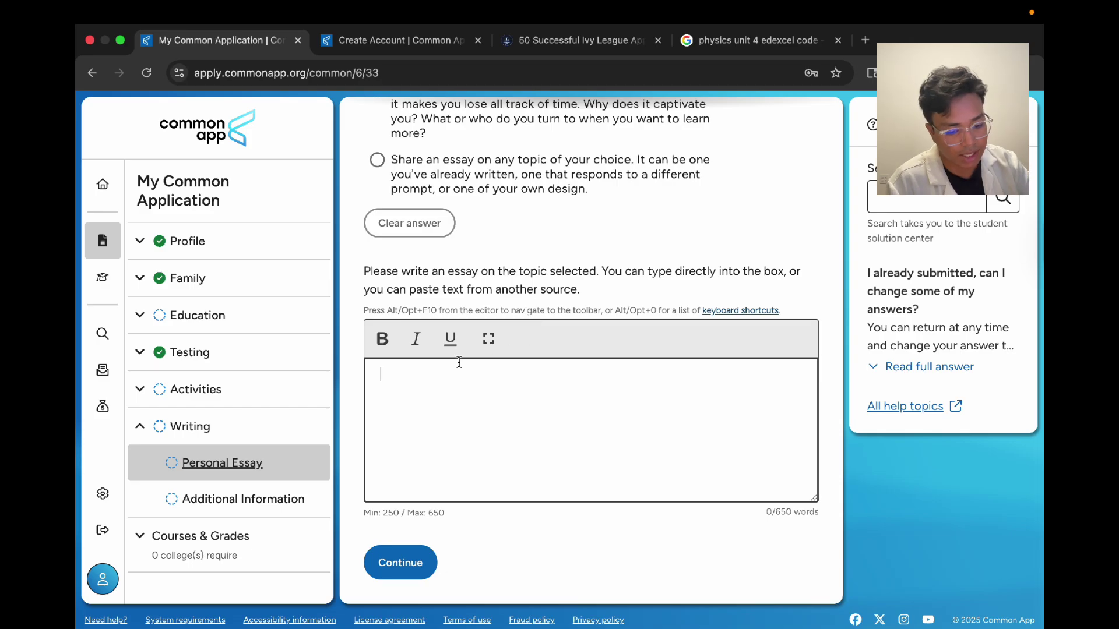
Step: Tick 'I understand' on the personal essay notice and continue, leaving the essay empty
scroll(459, 361, "up", 15)
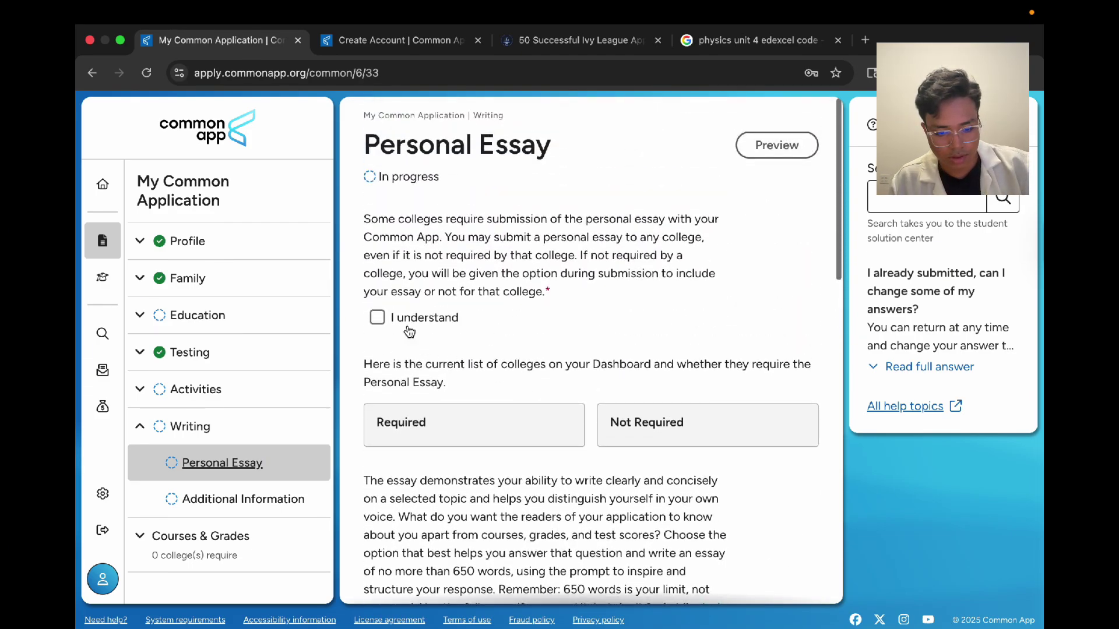
left_click(409, 330)
scroll(408, 315, "down", 12)
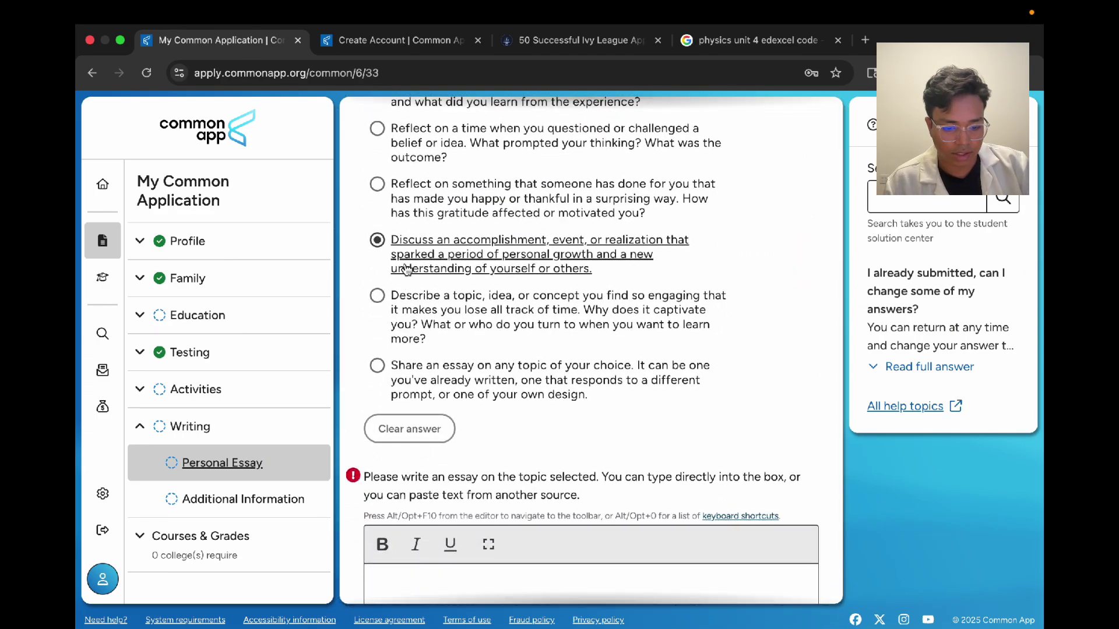
scroll(404, 270, "down", 4)
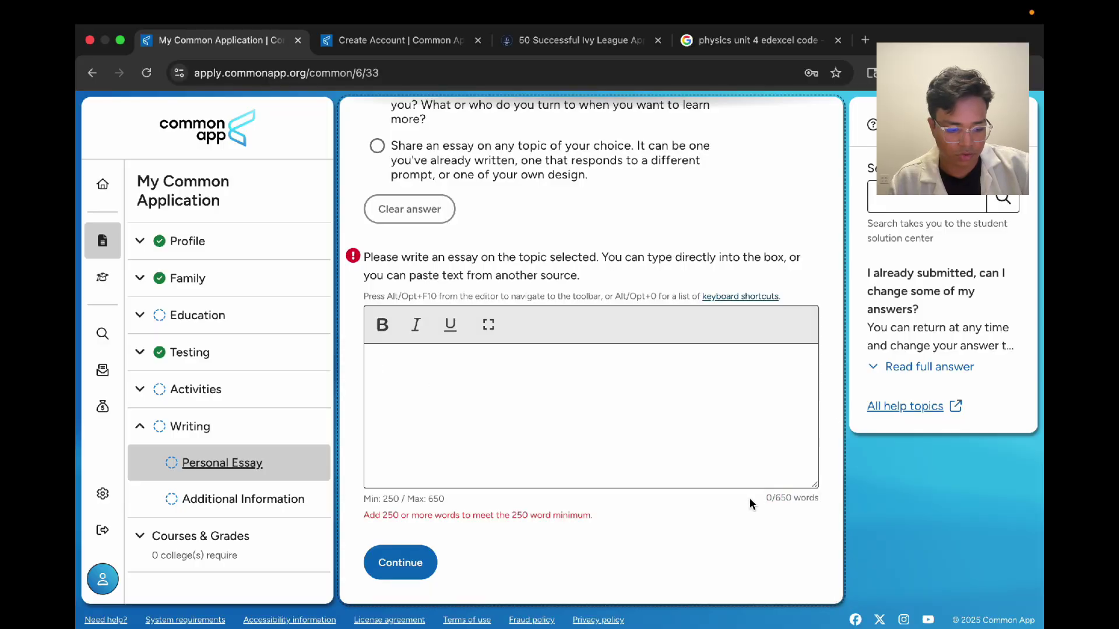
left_click(400, 563)
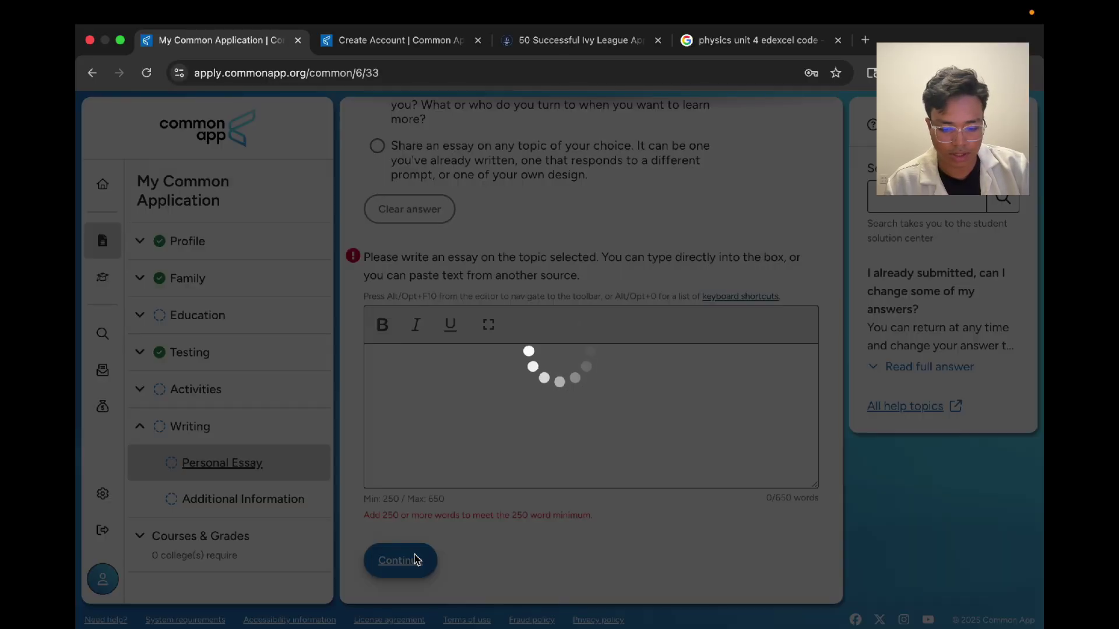
Step: Highlight Discrimination, Natural disasters and the war bullet in the challenges list, then clear it
scroll(533, 350, "down", 7)
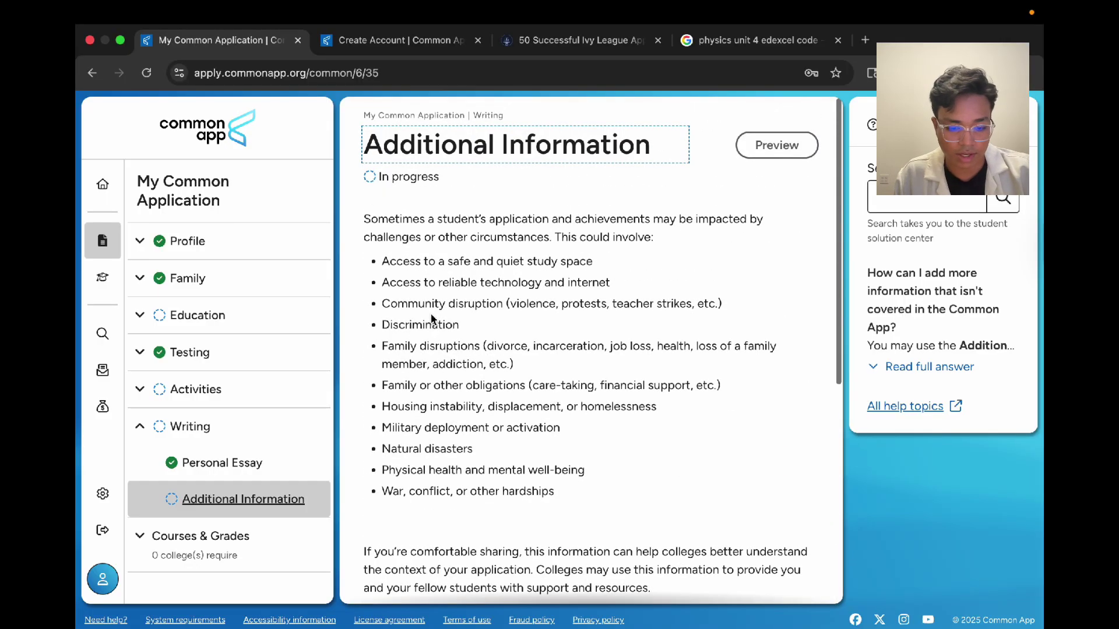
scroll(431, 319, "down", 7)
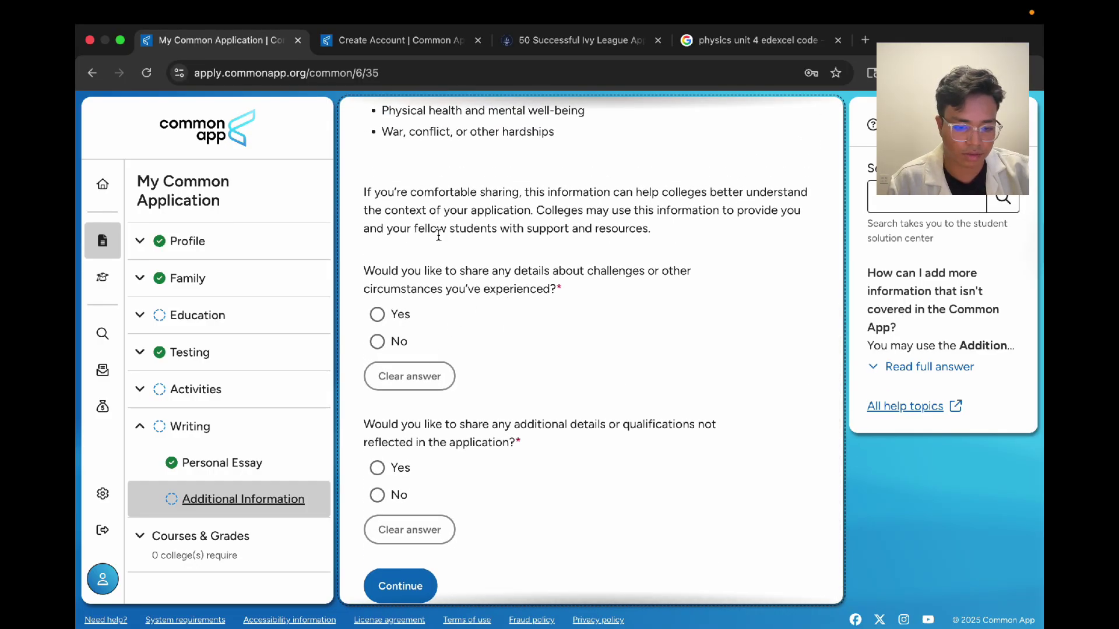
scroll(438, 234, "up", 6)
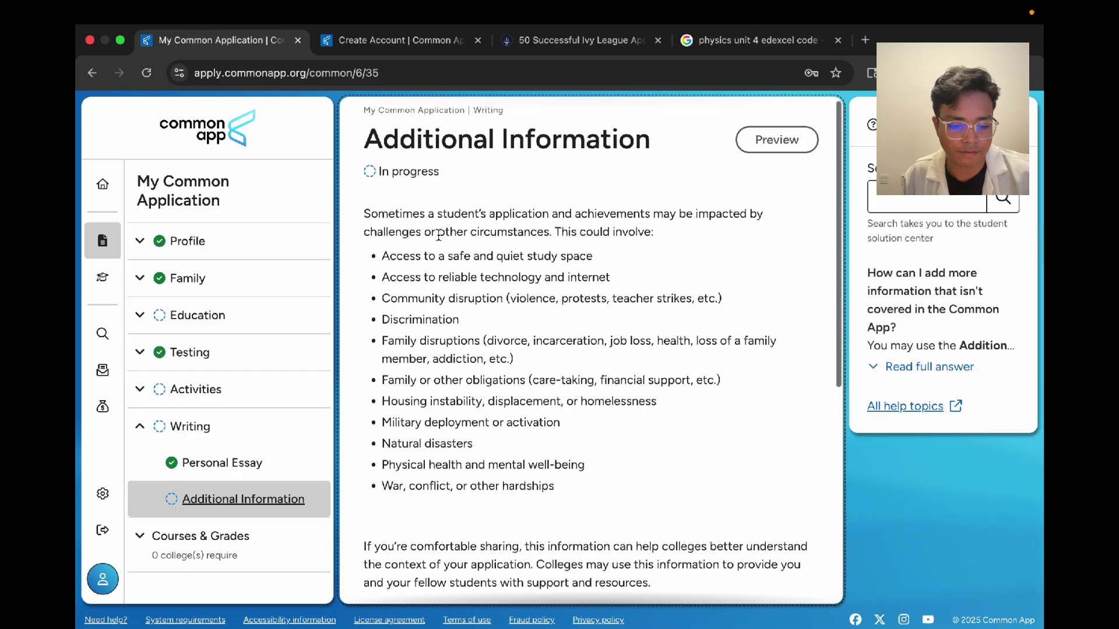
scroll(484, 326, "down", 2)
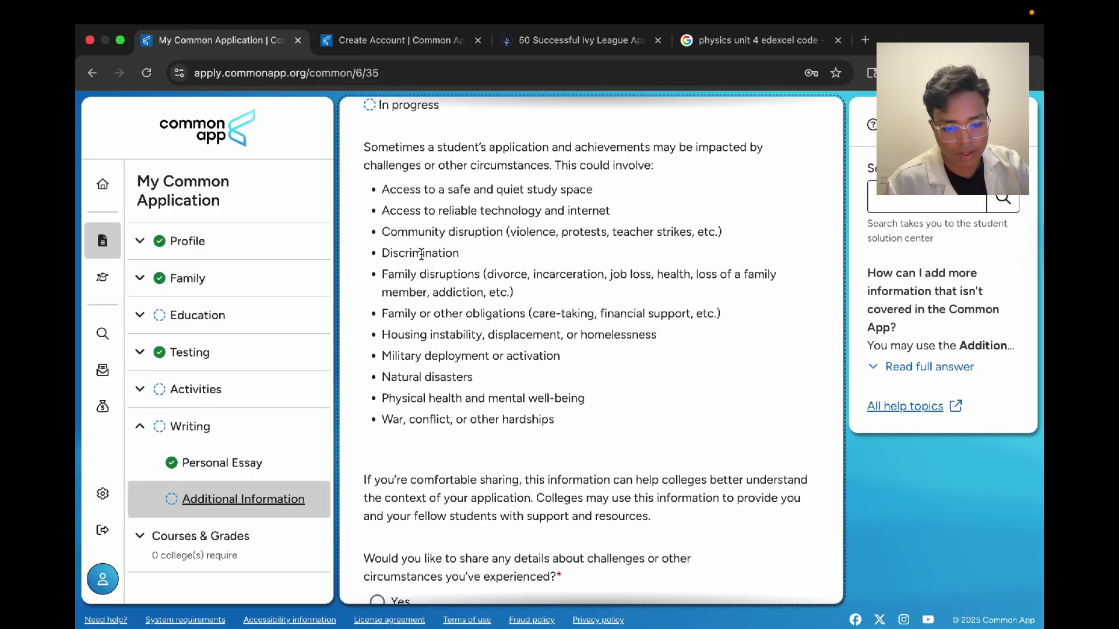
left_click_drag(461, 255, 386, 255)
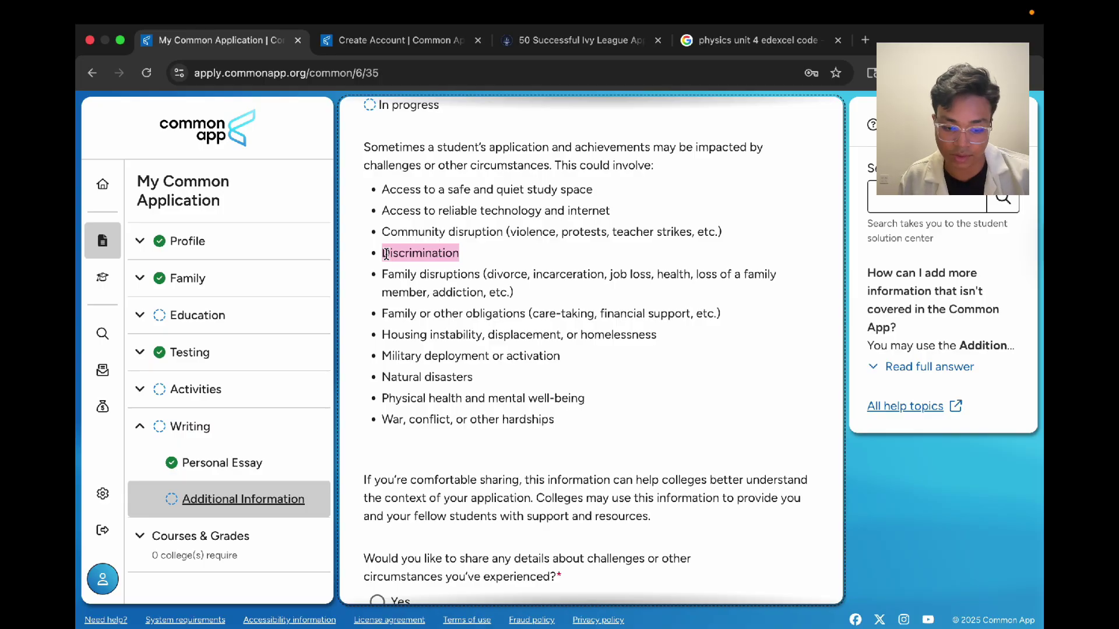
left_click_drag(473, 380, 383, 381)
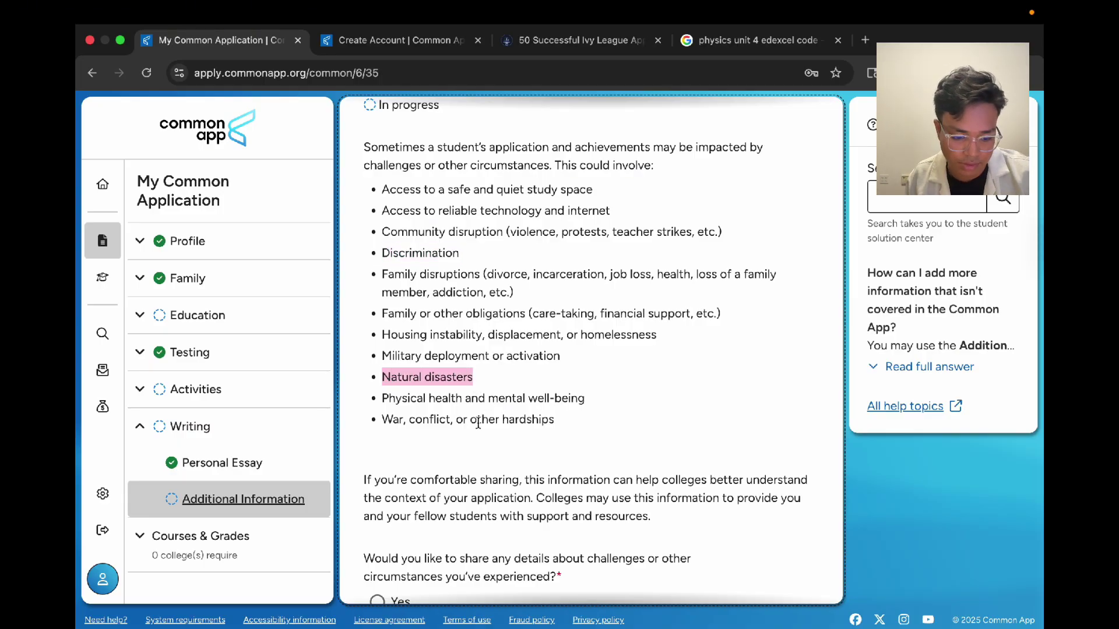
left_click_drag(496, 419, 412, 415)
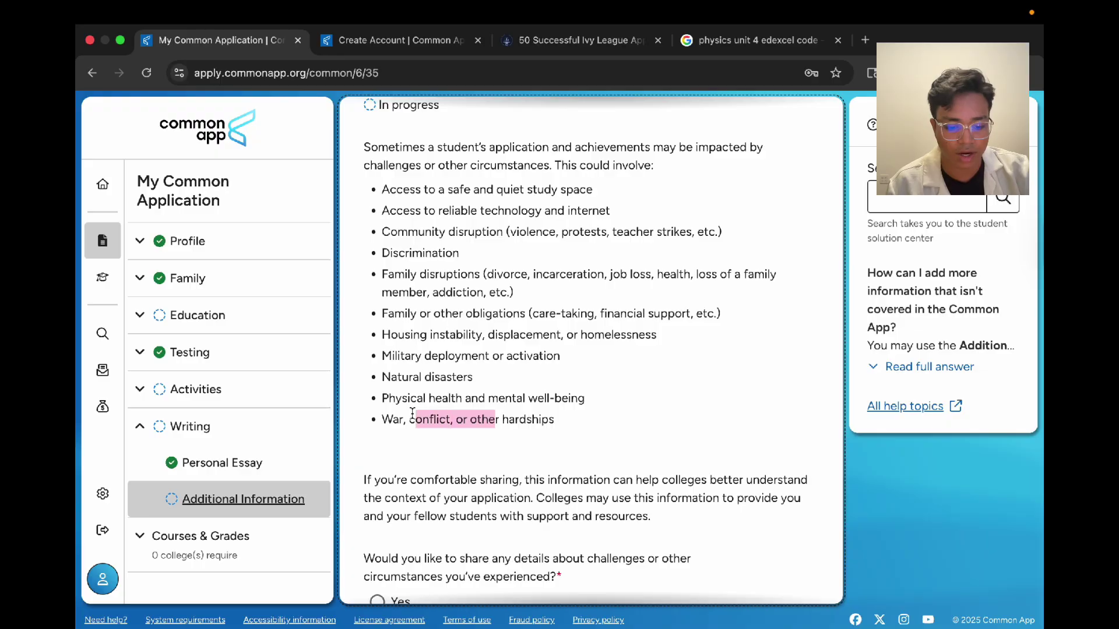
left_click(542, 402)
scroll(542, 403, "down", 5)
Step: Answer Yes to sharing challenges, then leave the challenges description box empty
left_click(388, 293)
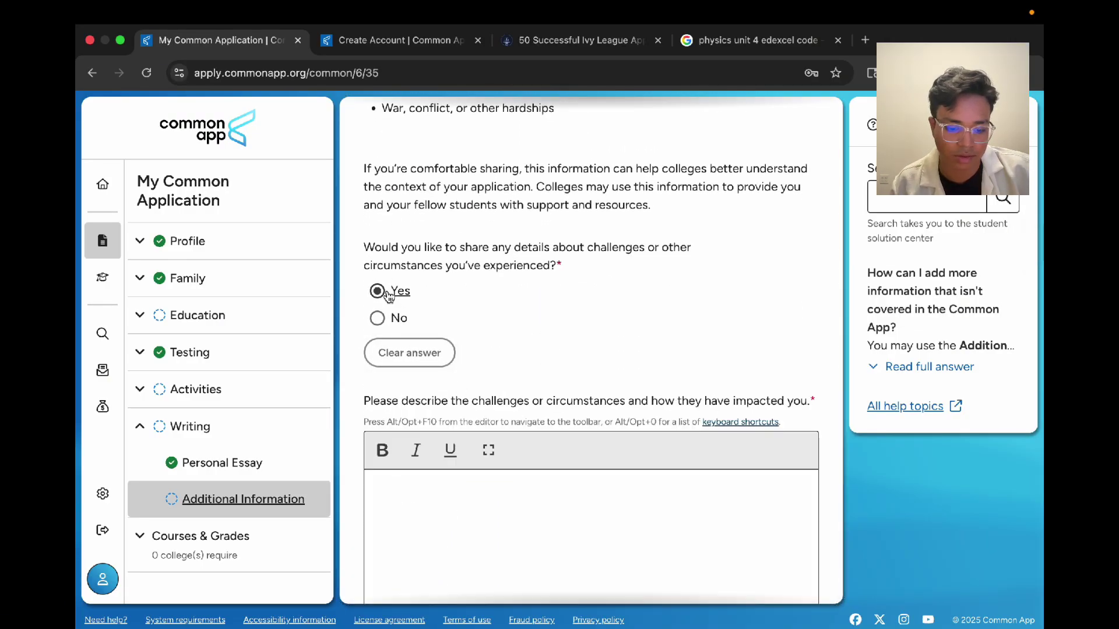
scroll(442, 315, "down", 3)
left_click(504, 312)
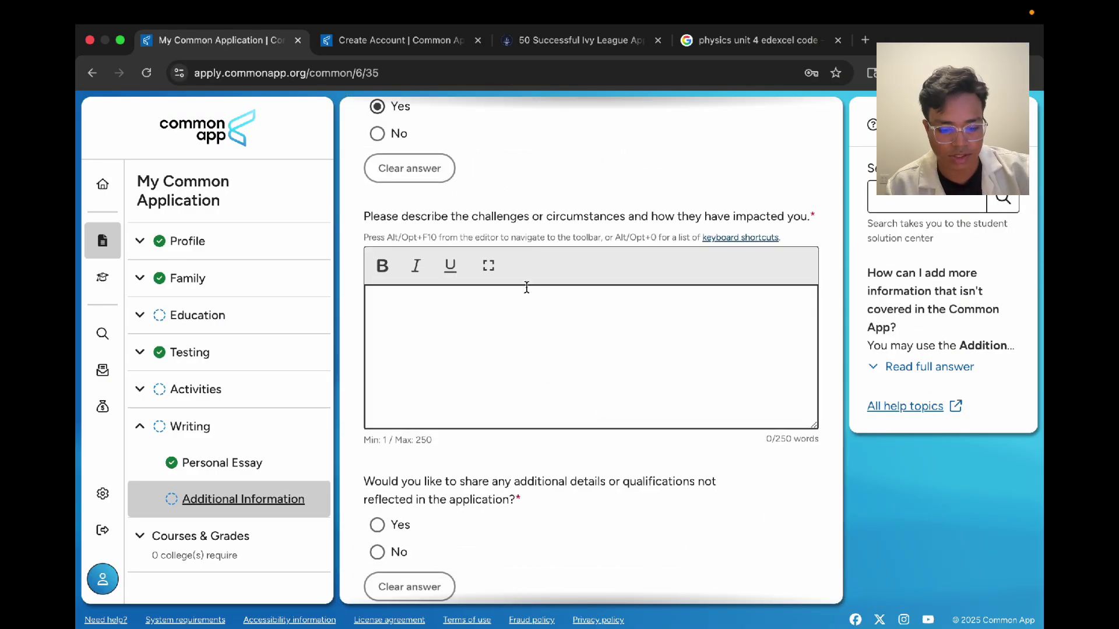
scroll(457, 477, "down", 2)
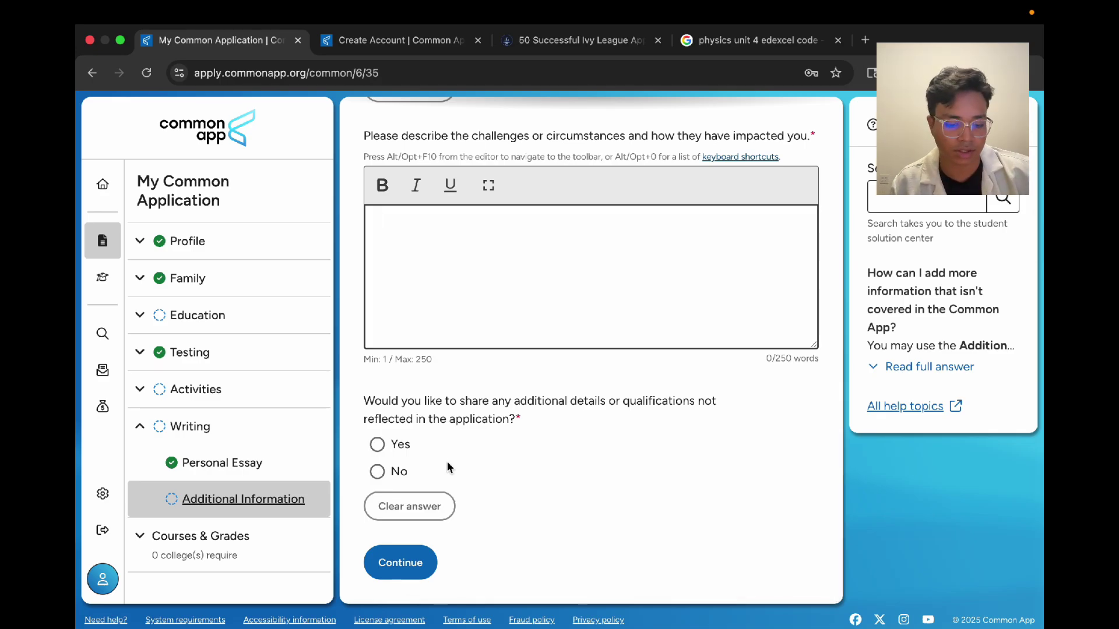
left_click(458, 442)
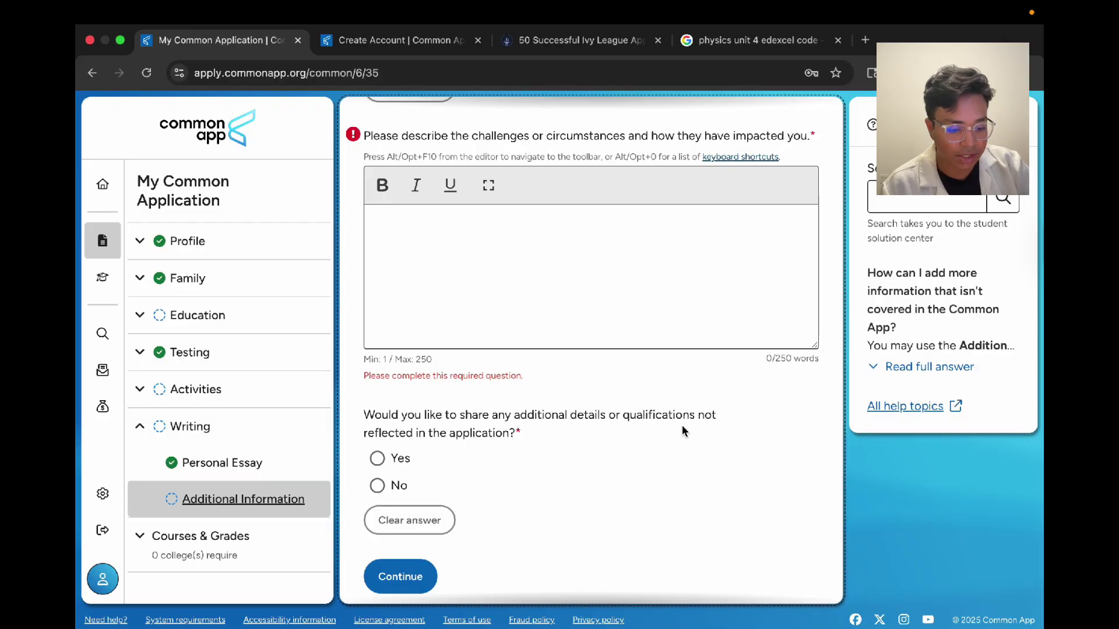
Step: Answer Yes to sharing additional details, clear that answer, and continue to Courses & Grades
left_click(405, 459)
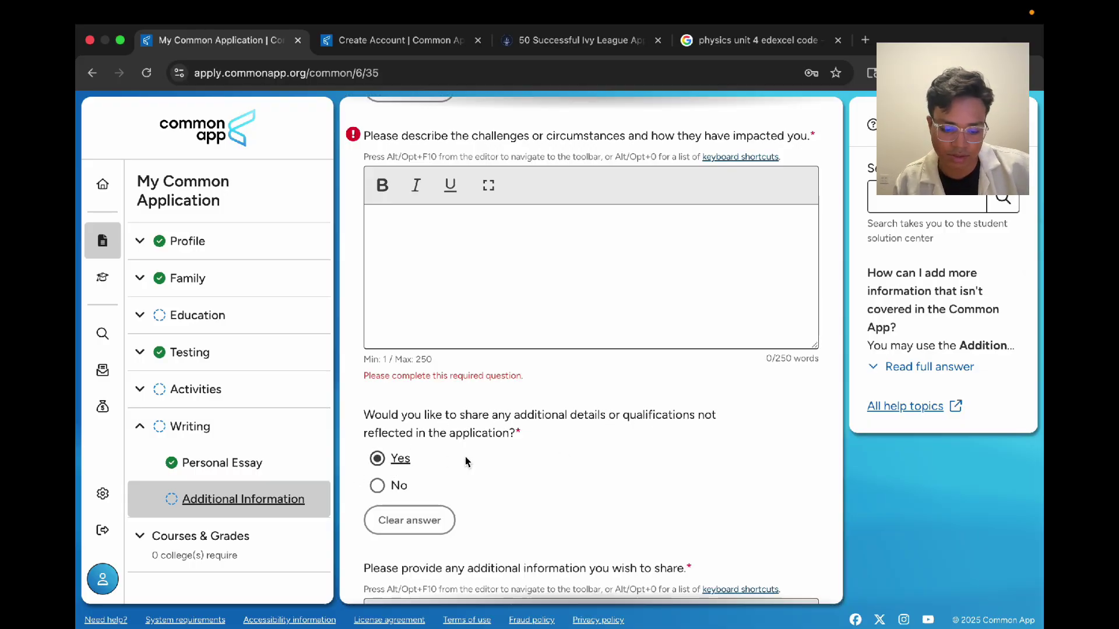
scroll(466, 462, "down", 3)
left_click(415, 286)
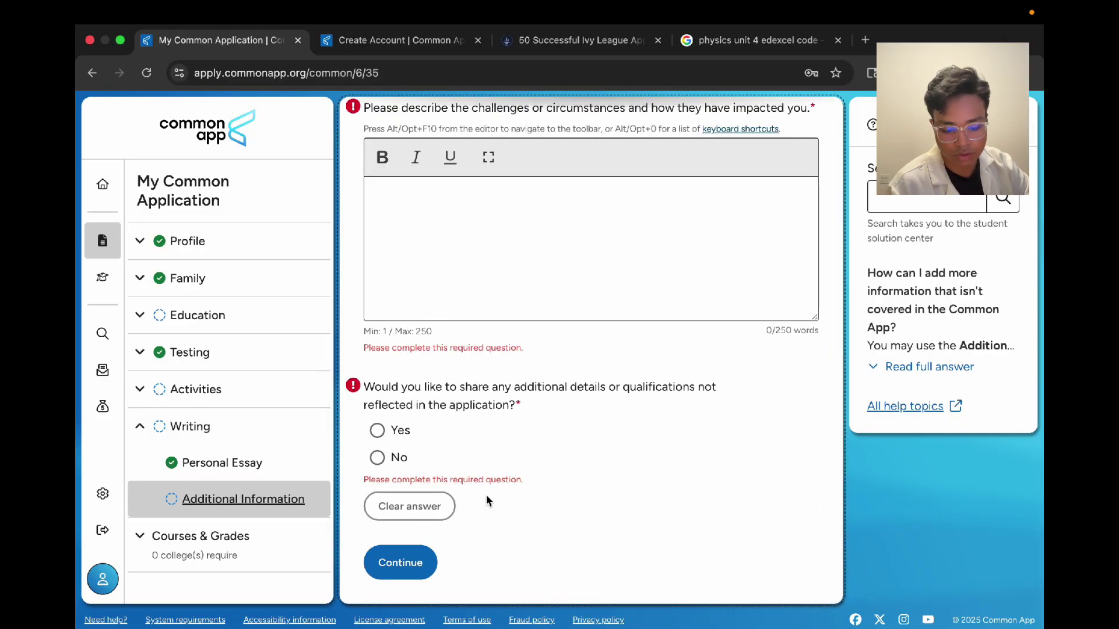
left_click(400, 563)
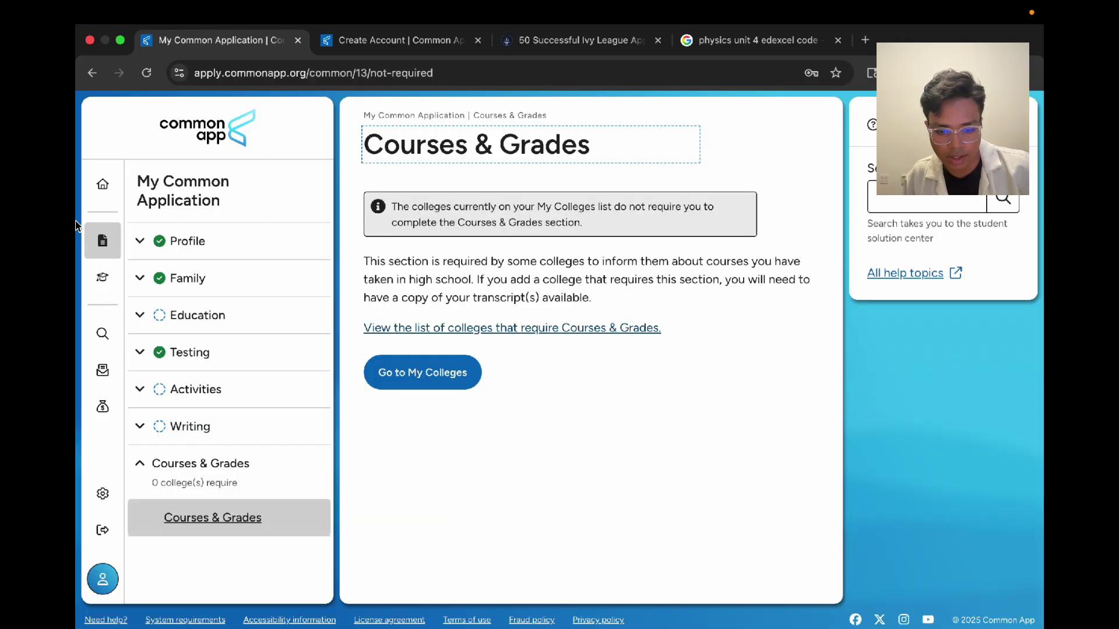
Step: Search 'florida international university', add it to My Colleges, and expand its application sections
left_click(103, 184)
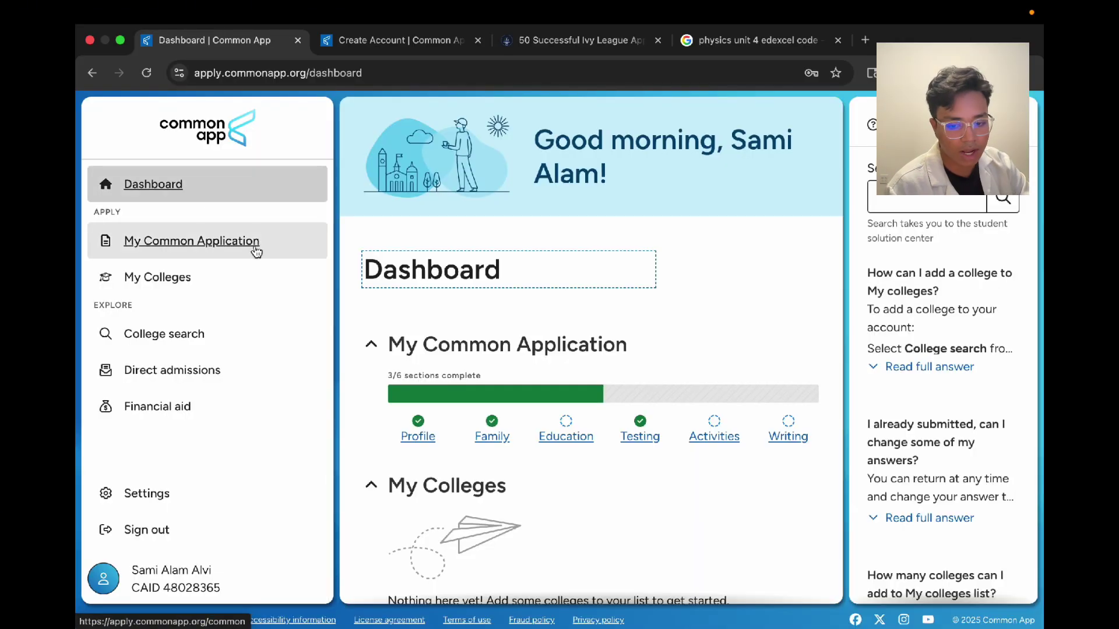
left_click(133, 278)
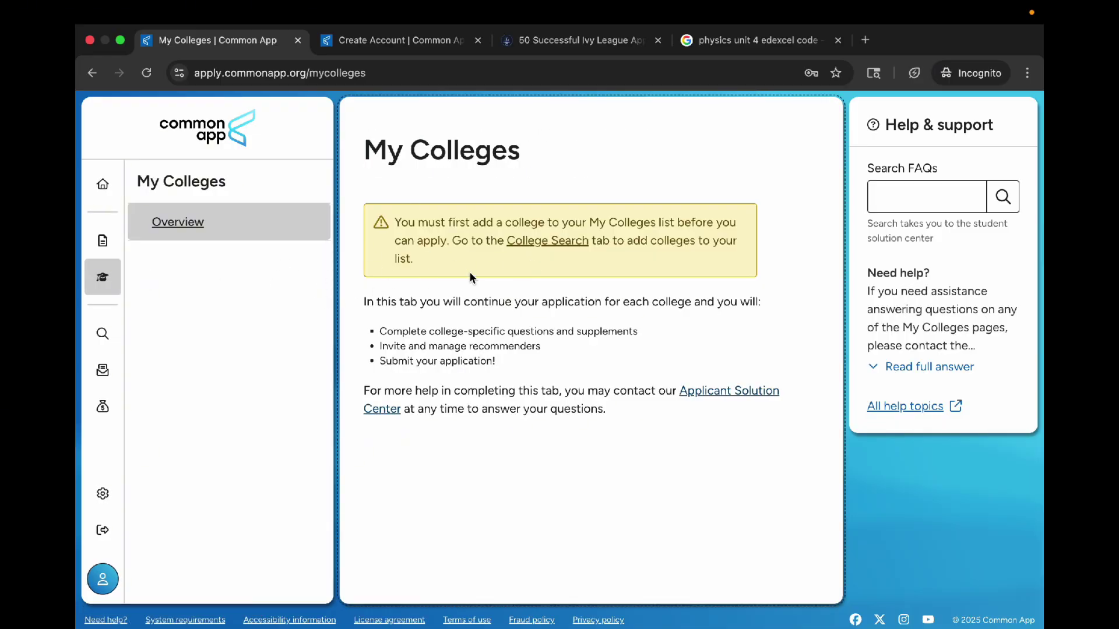
left_click(116, 183)
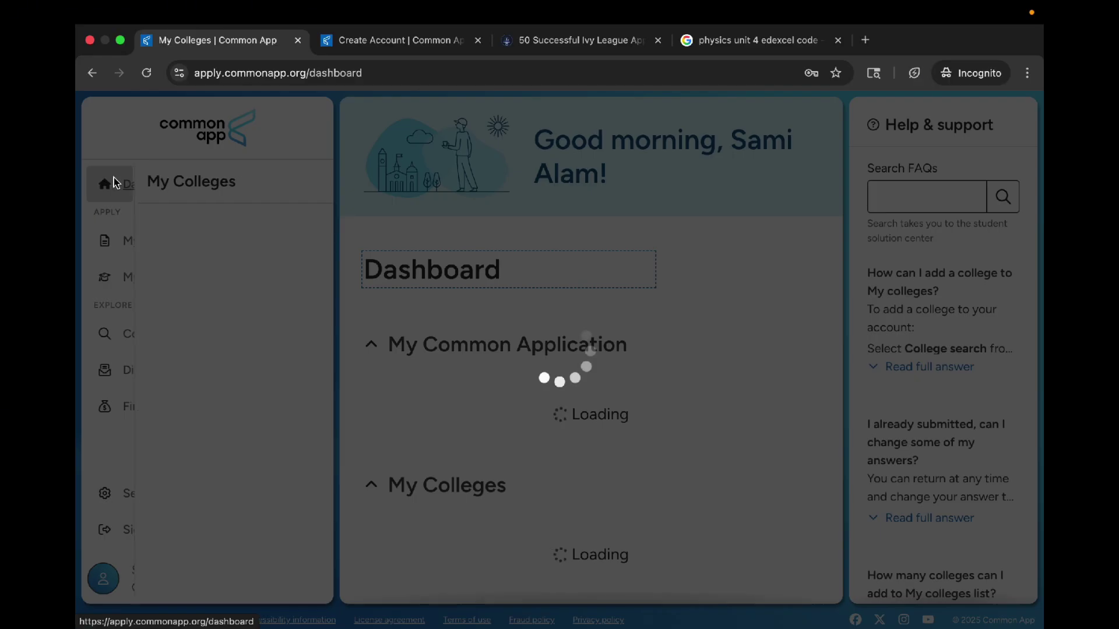
left_click(140, 334)
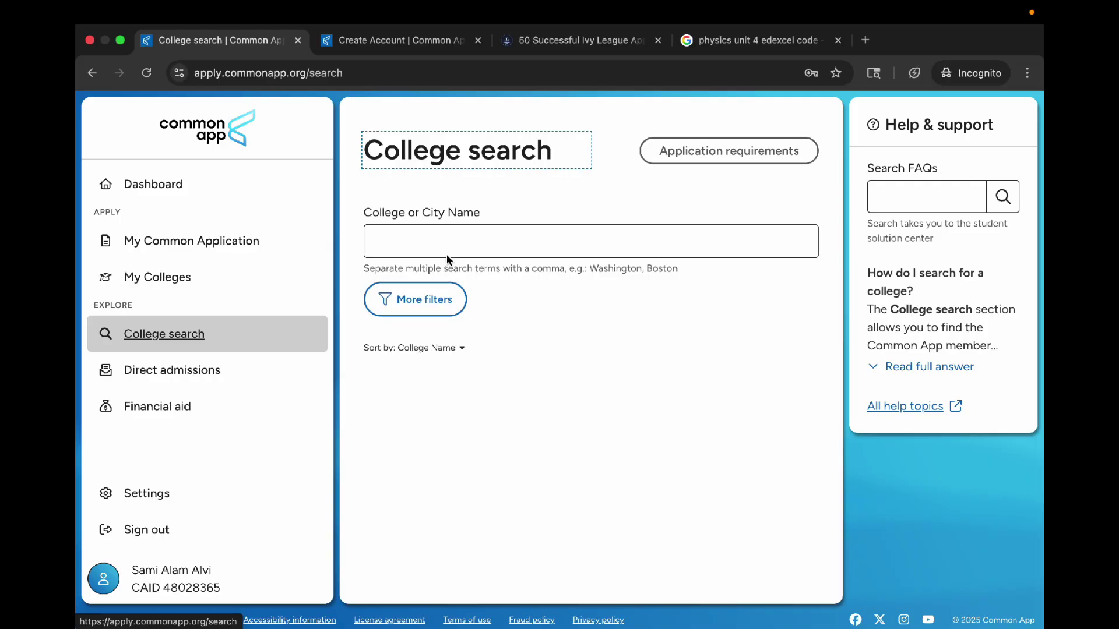
left_click(448, 256)
type("florida i")
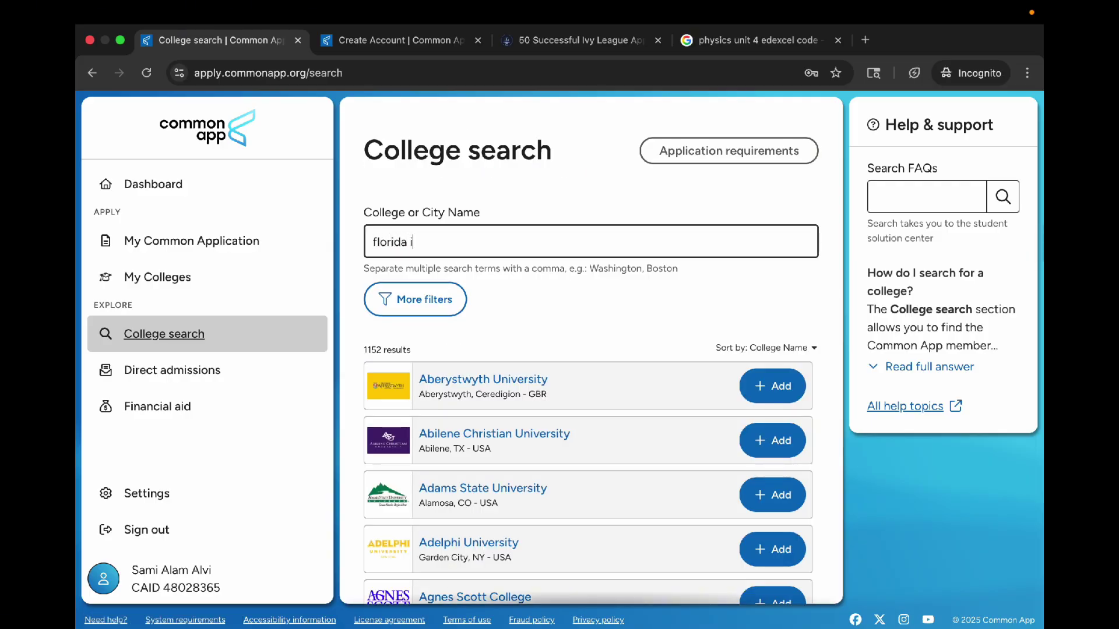
type("nternational university")
left_click(756, 388)
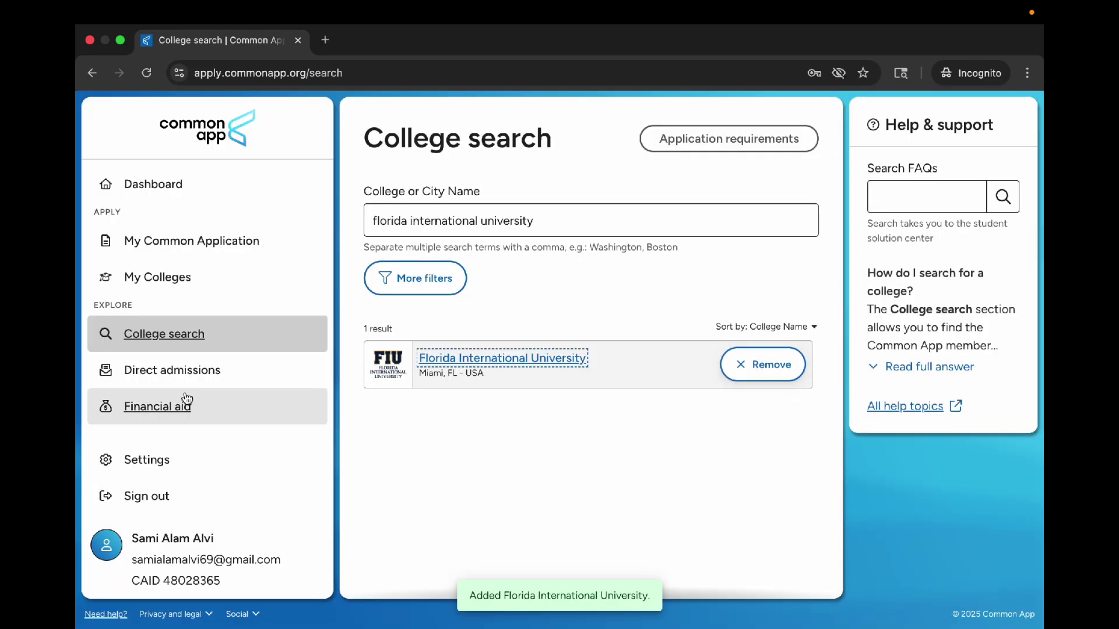
left_click(201, 285)
left_click(175, 282)
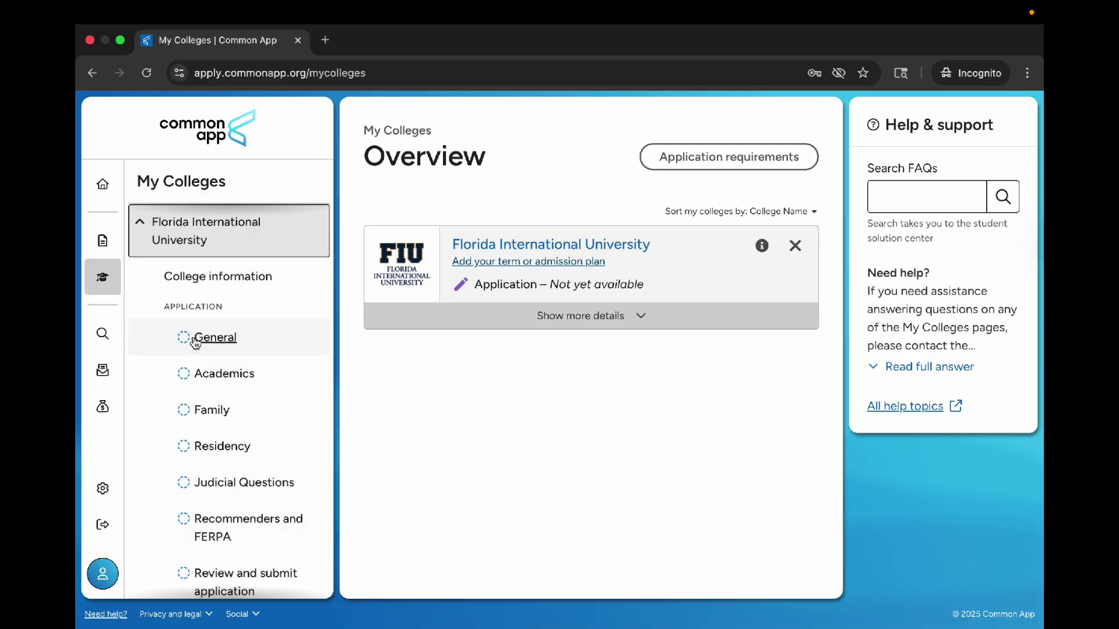
Step: Open FIU's General section and set the preferred start term to Fall 2026
left_click(249, 330)
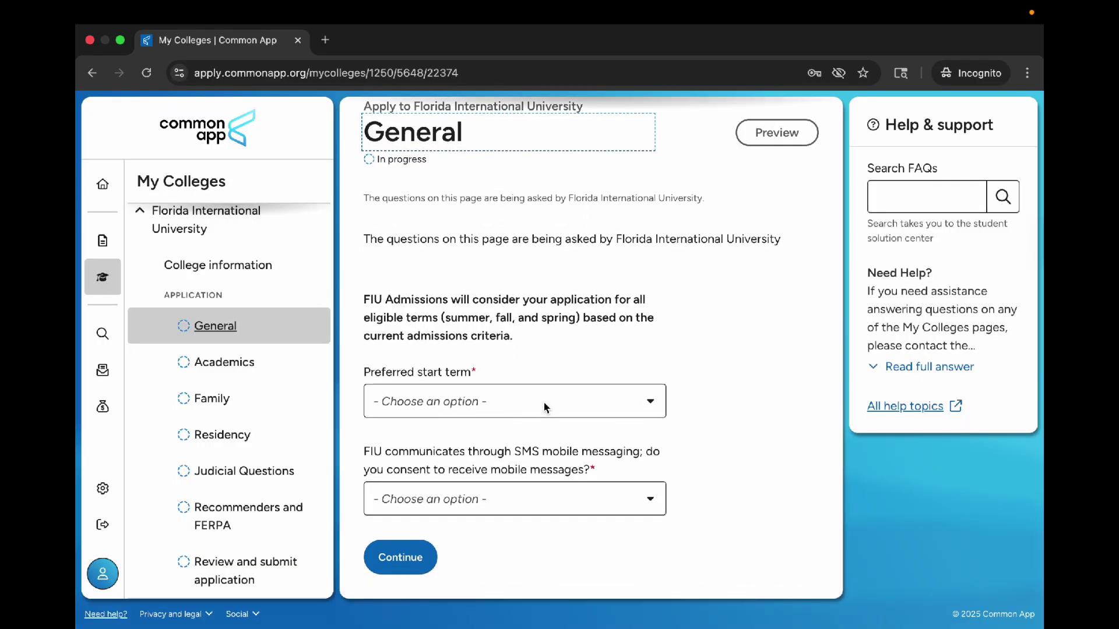
left_click(545, 407)
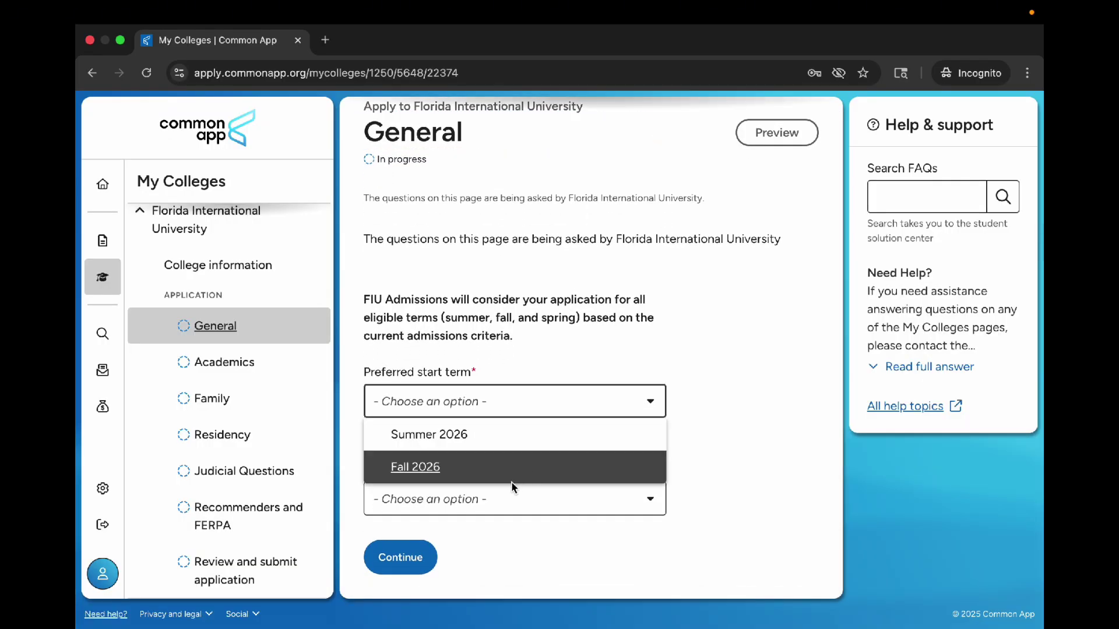
left_click(404, 467)
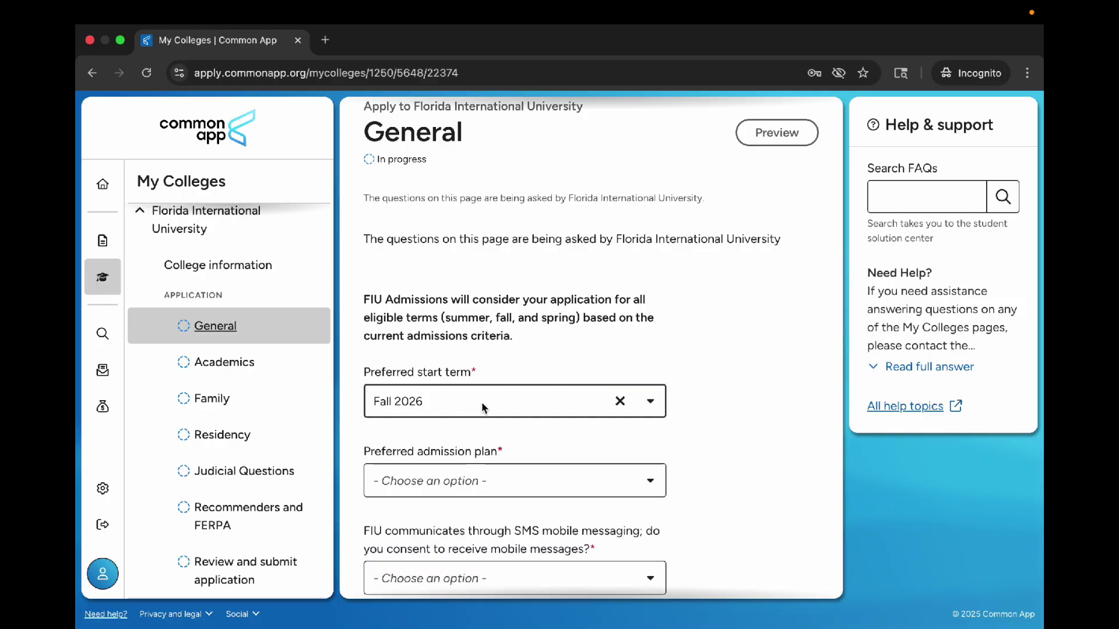
scroll(482, 408, "down", 2)
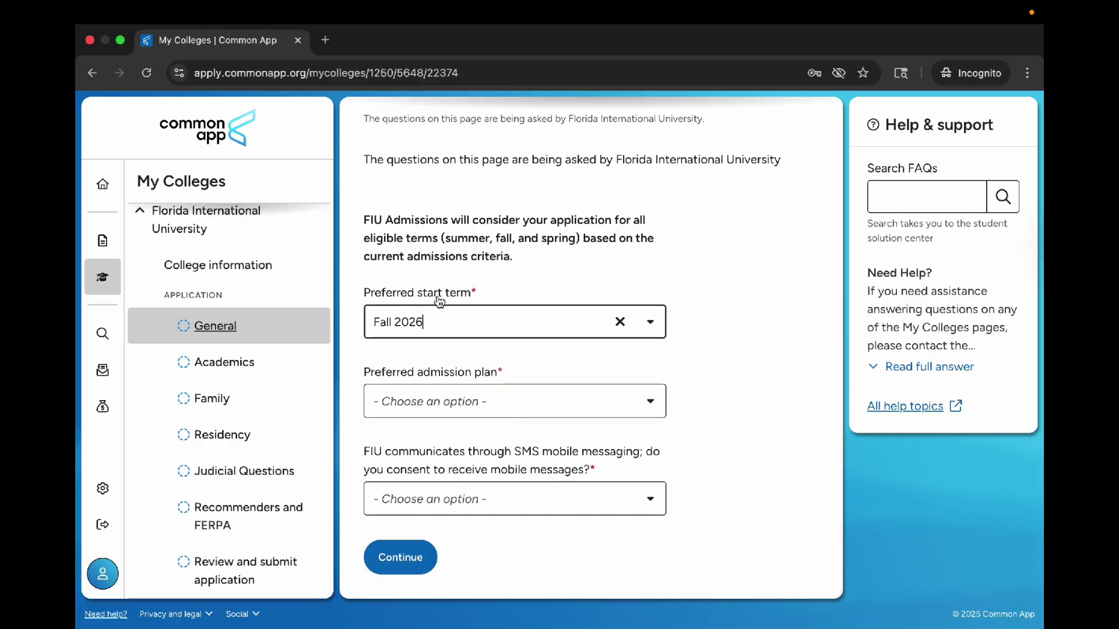
left_click(428, 320)
key("Escape")
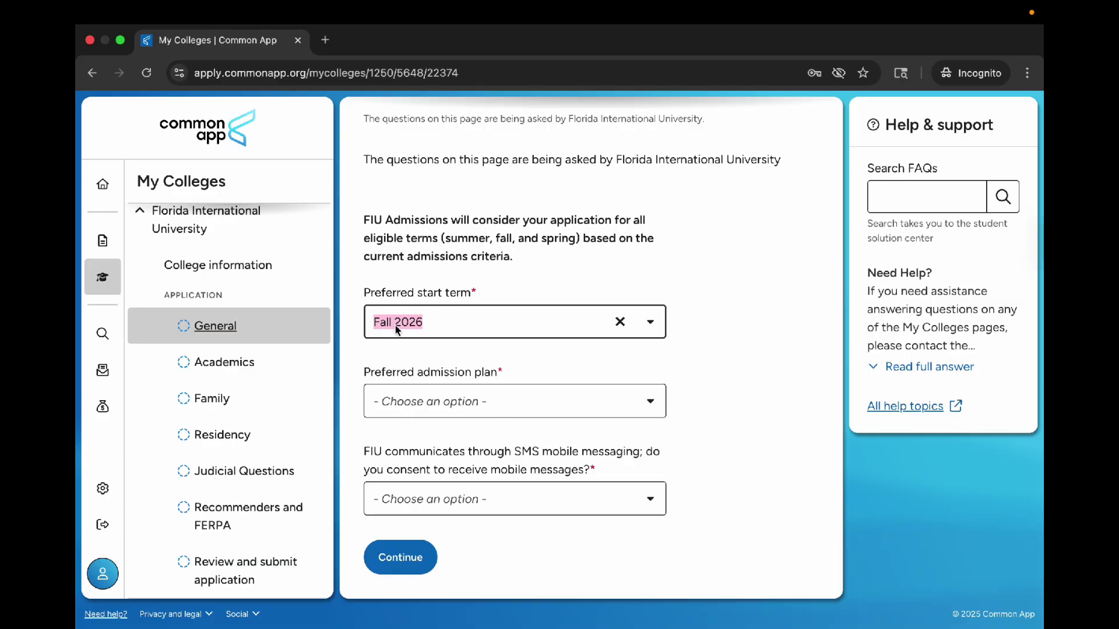
Step: Choose Early Action as the admission plan and answer Yes to SMS consent
left_click(416, 407)
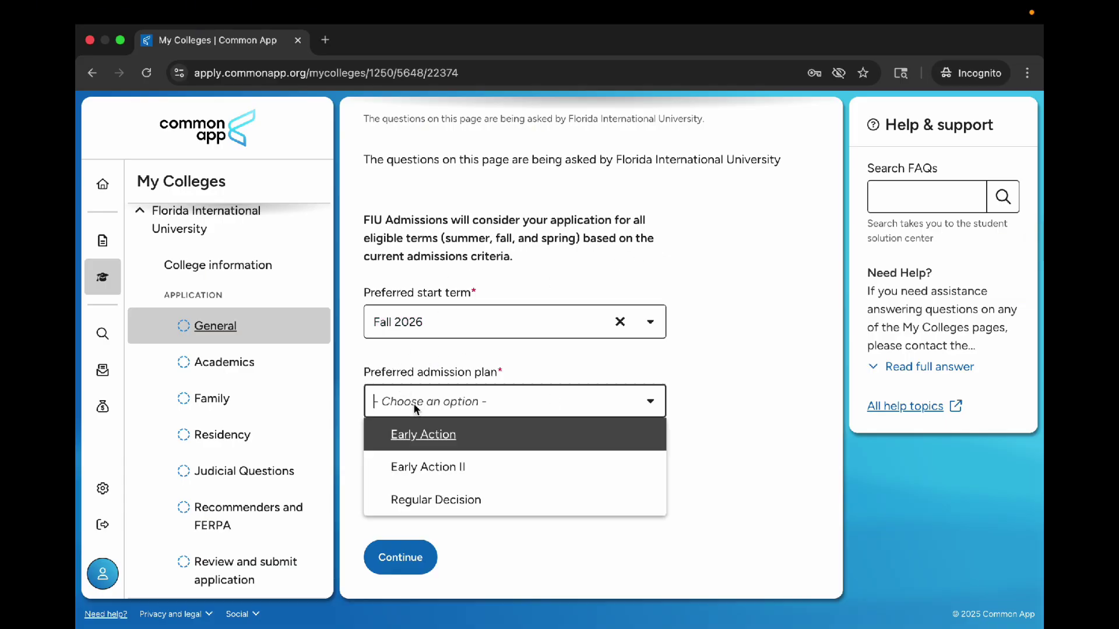
left_click(451, 436)
left_click(481, 498)
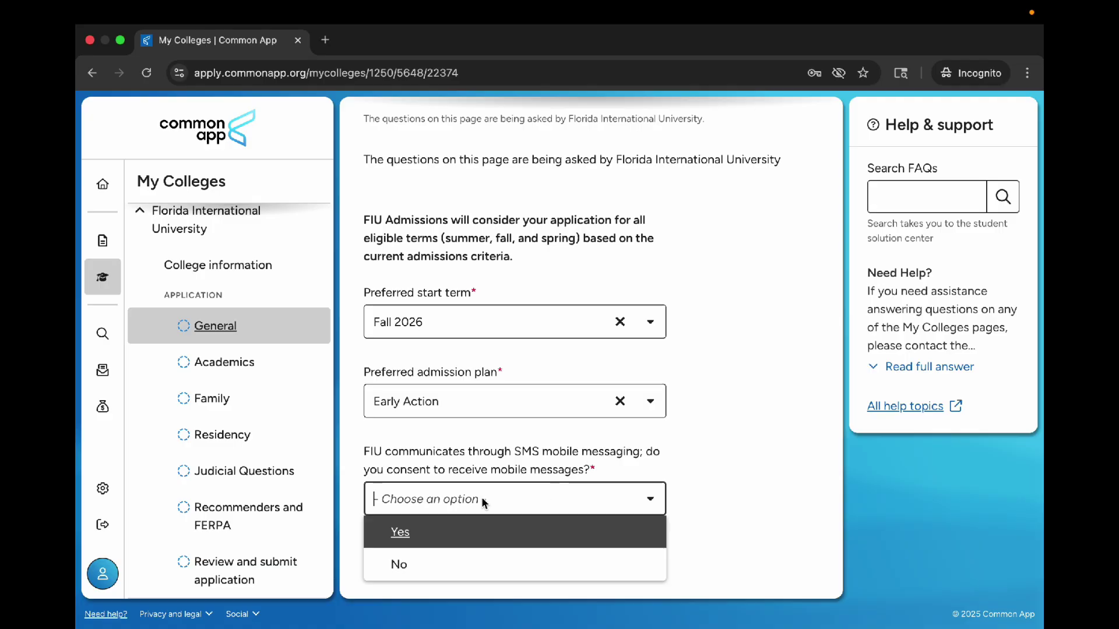
left_click(440, 534)
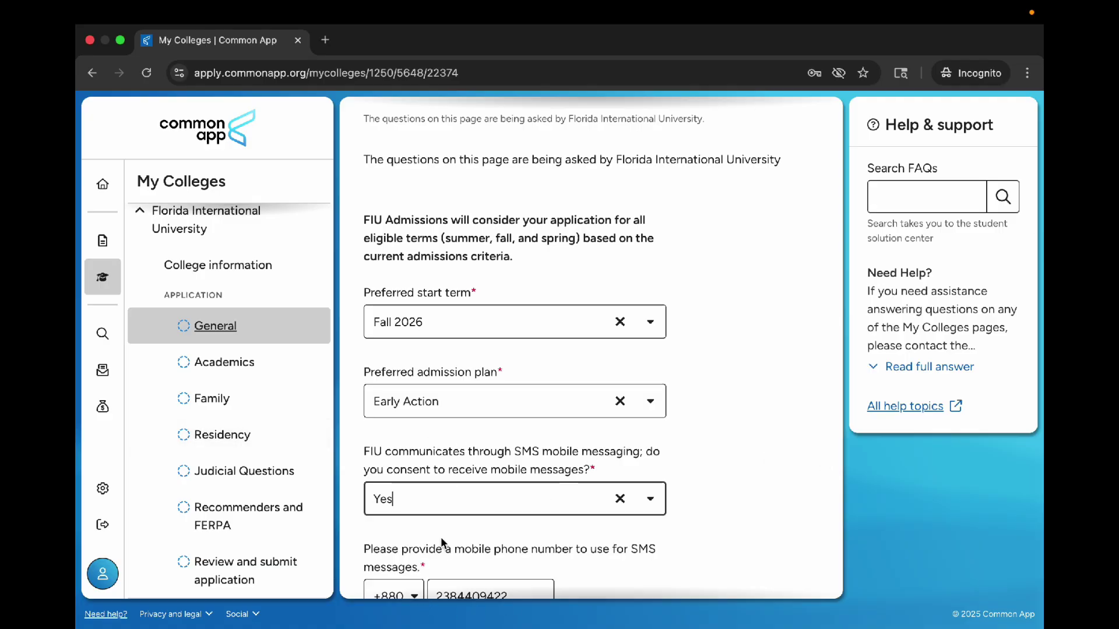
scroll(431, 548, "down", 3)
Step: On FIU Academics, set location to On Campus and keep Modesto Maidique Campus
left_click(415, 561)
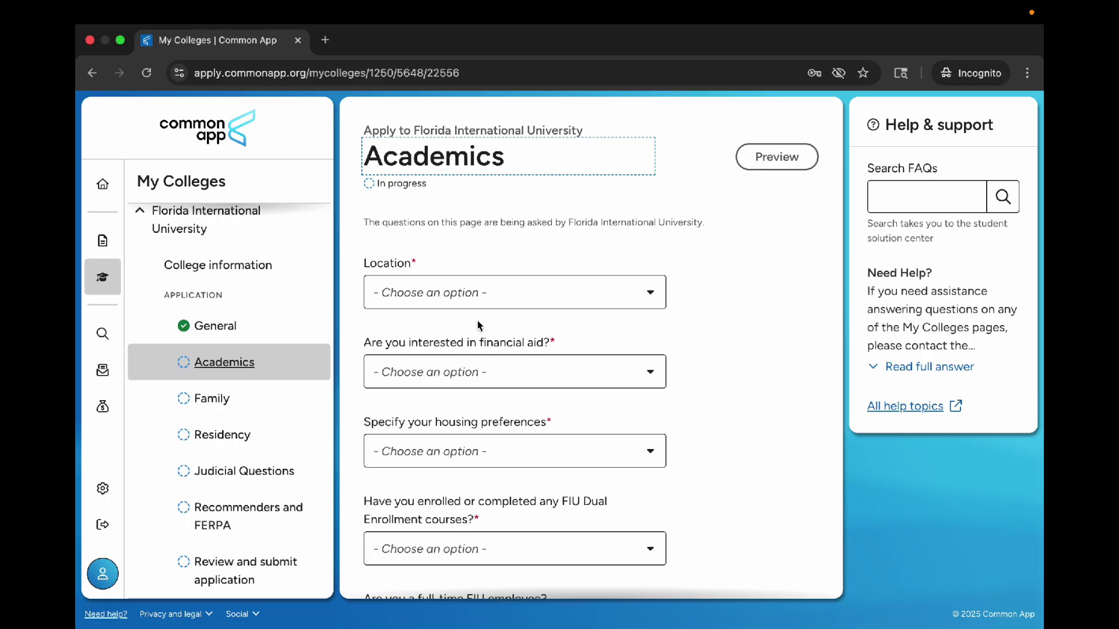
left_click(466, 298)
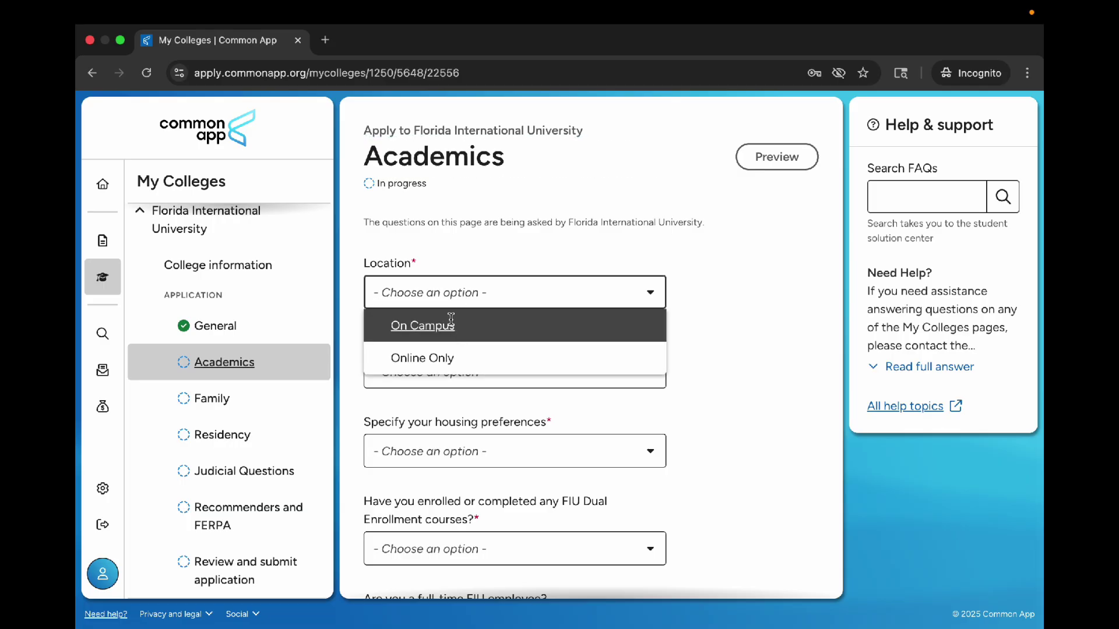
left_click(478, 332)
scroll(524, 280, "down", 8)
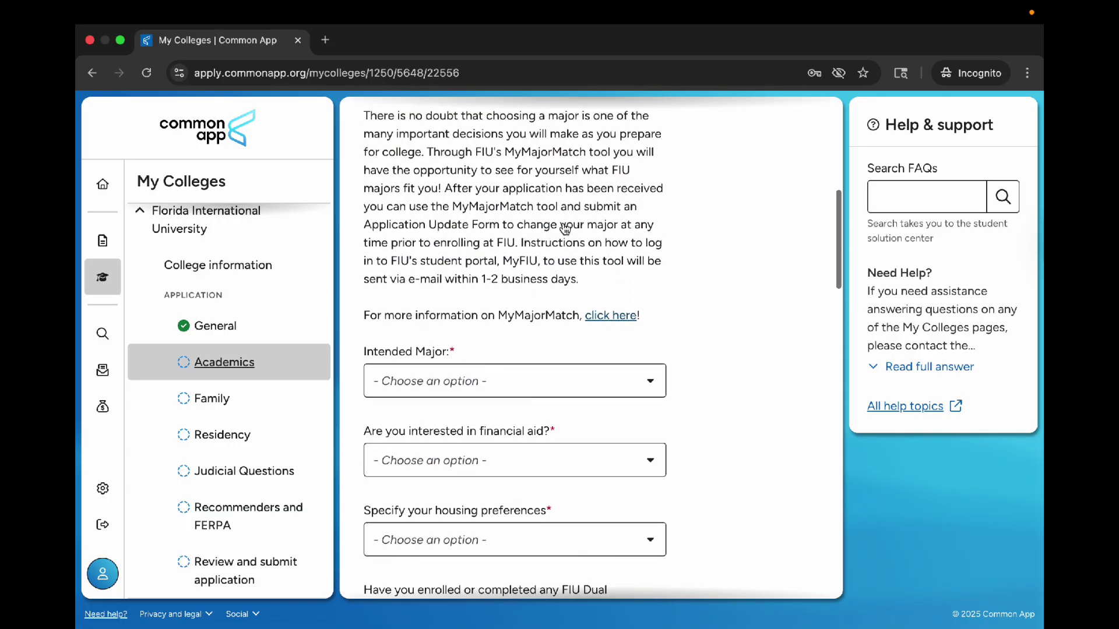
scroll(565, 228, "up", 4)
left_click(643, 316)
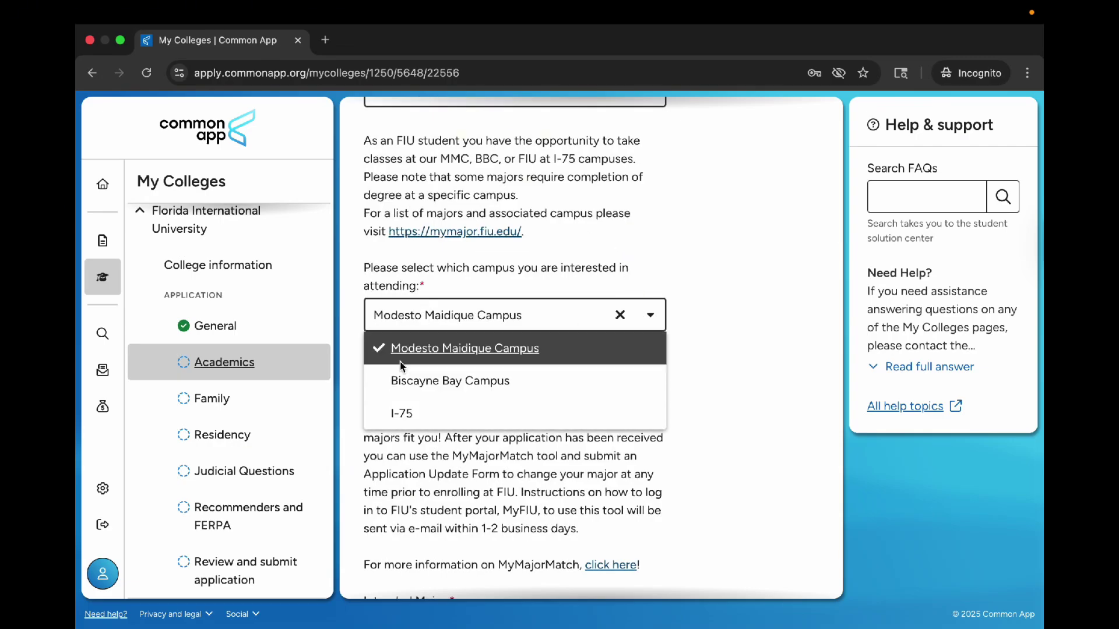
left_click(550, 348)
scroll(549, 349, "down", 8)
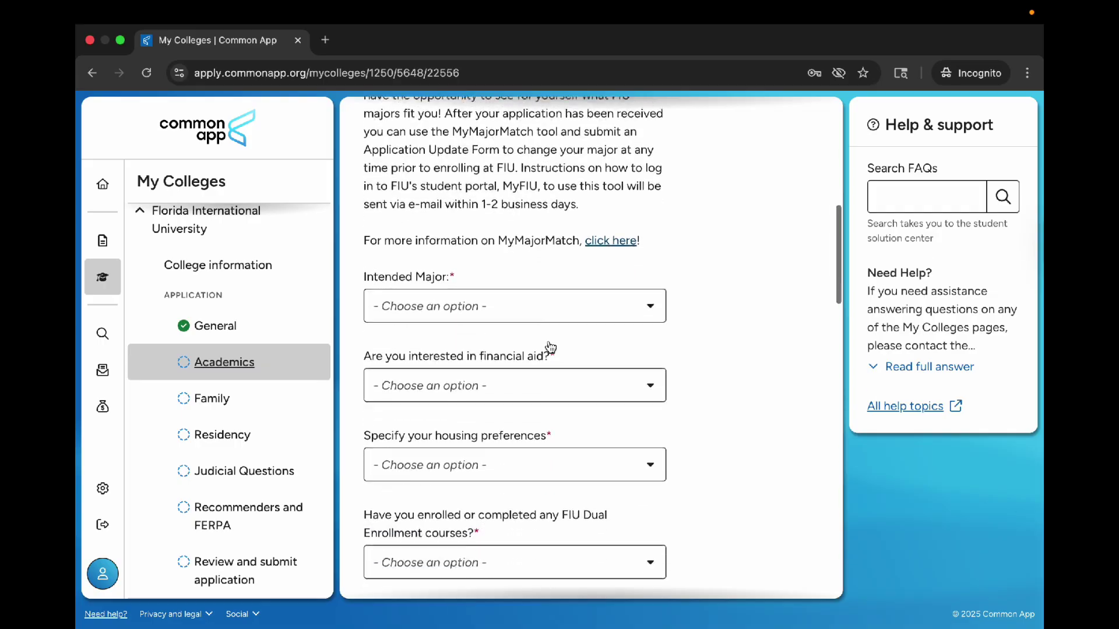
Step: Choose Computer Science (BS) as major, Yes to financial aid, and On Campus Housing
left_click(467, 160)
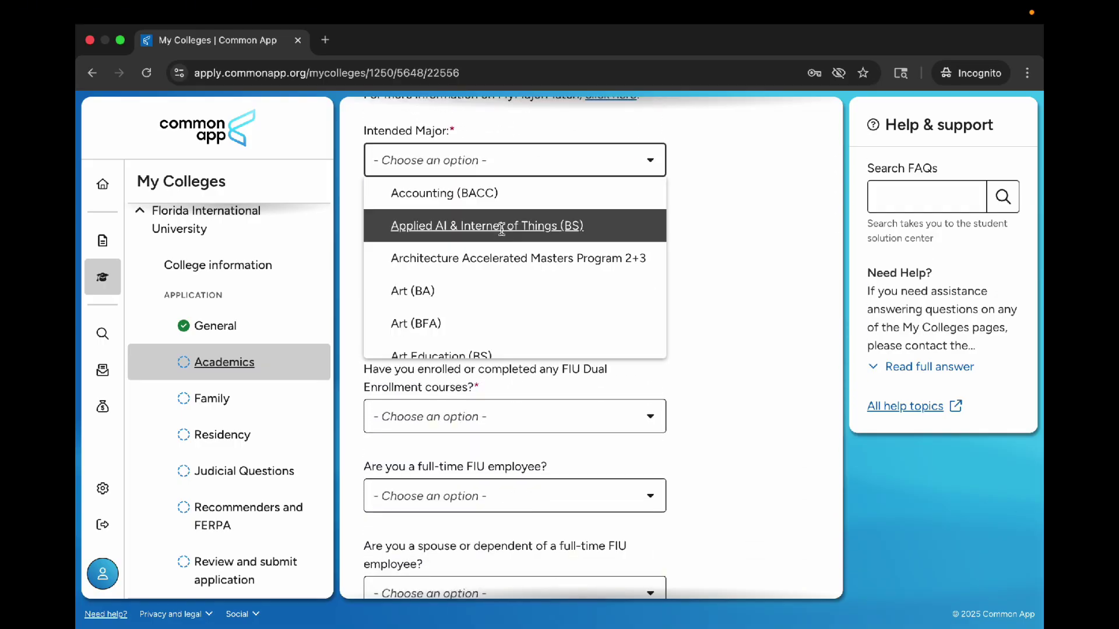
type("comp")
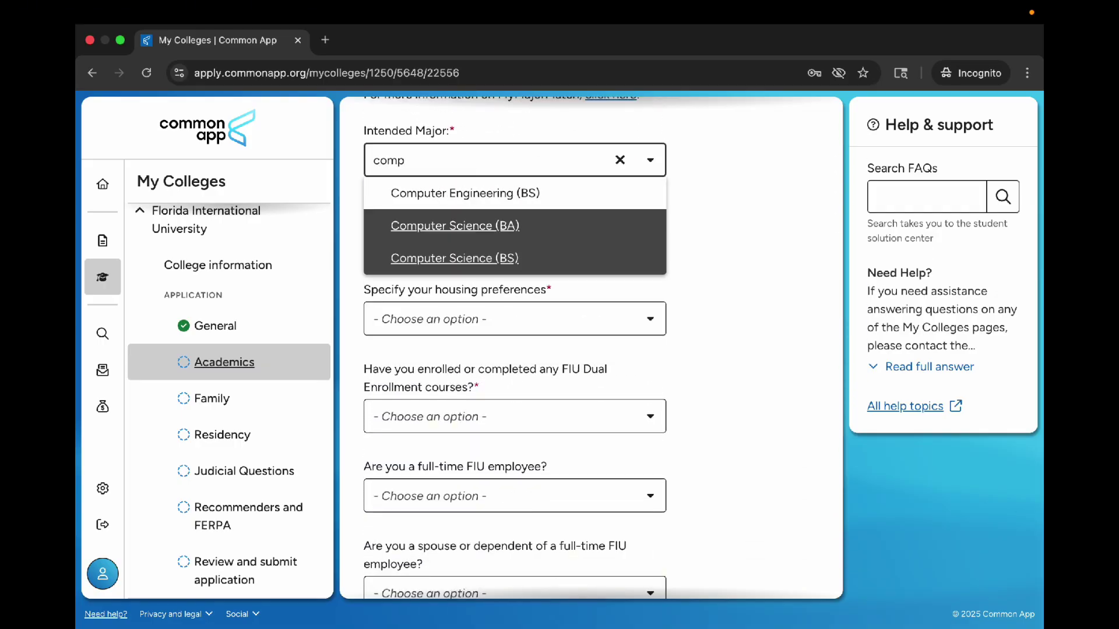
left_click(516, 258)
left_click(519, 229)
left_click(450, 270)
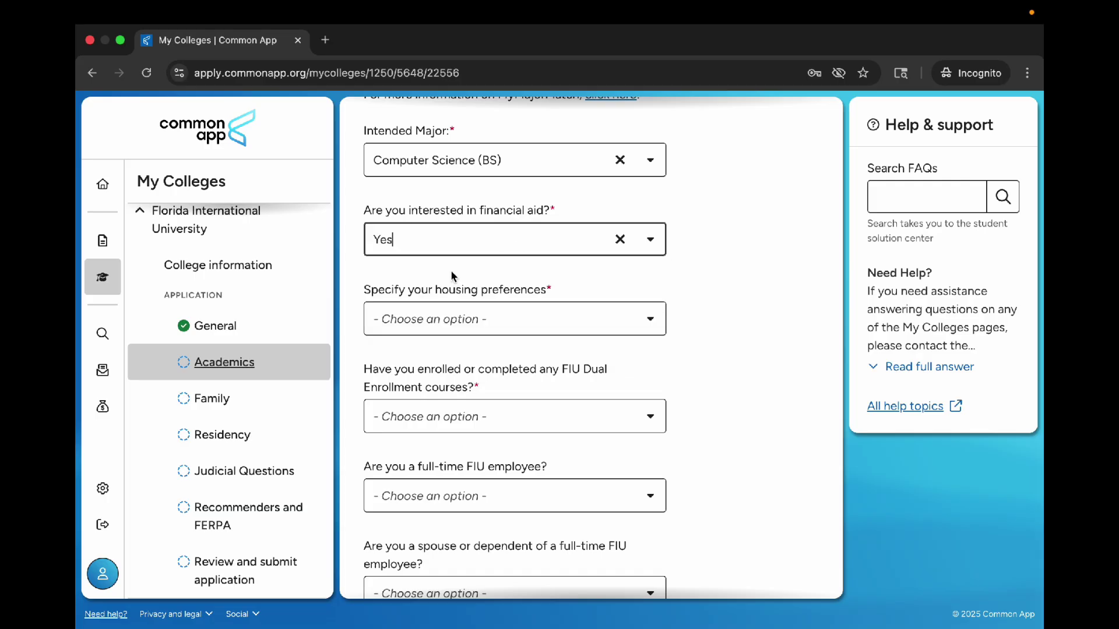
scroll(652, 261, "down", 1)
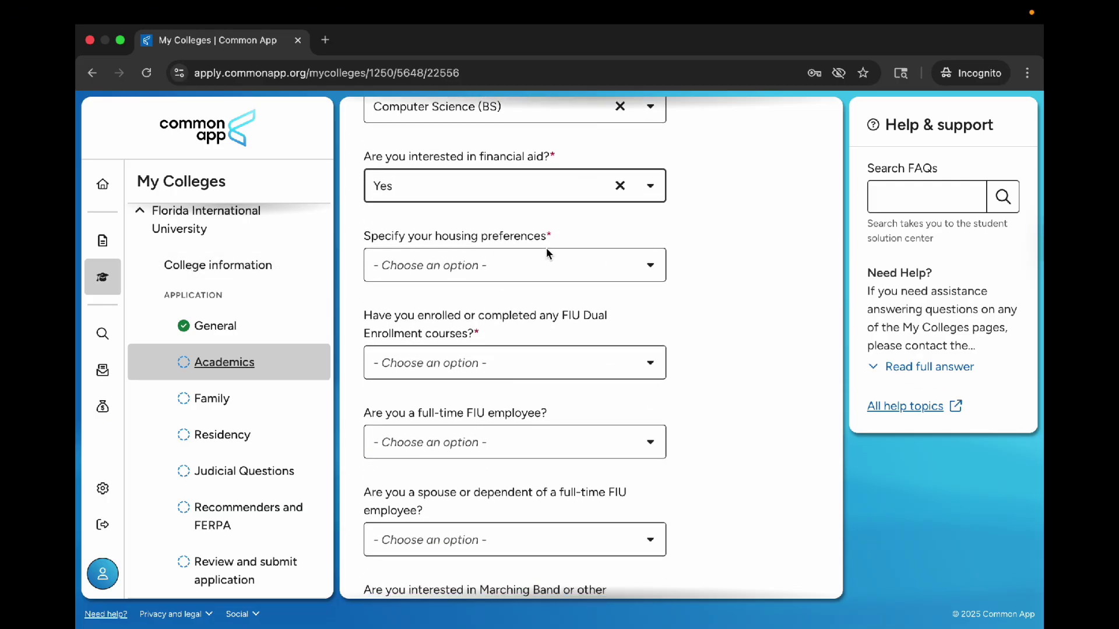
left_click(547, 256)
left_click(475, 363)
Step: Answer No to Dual Enrollment, FIU employee, and spouse or dependent questions
scroll(474, 362, "down", 2)
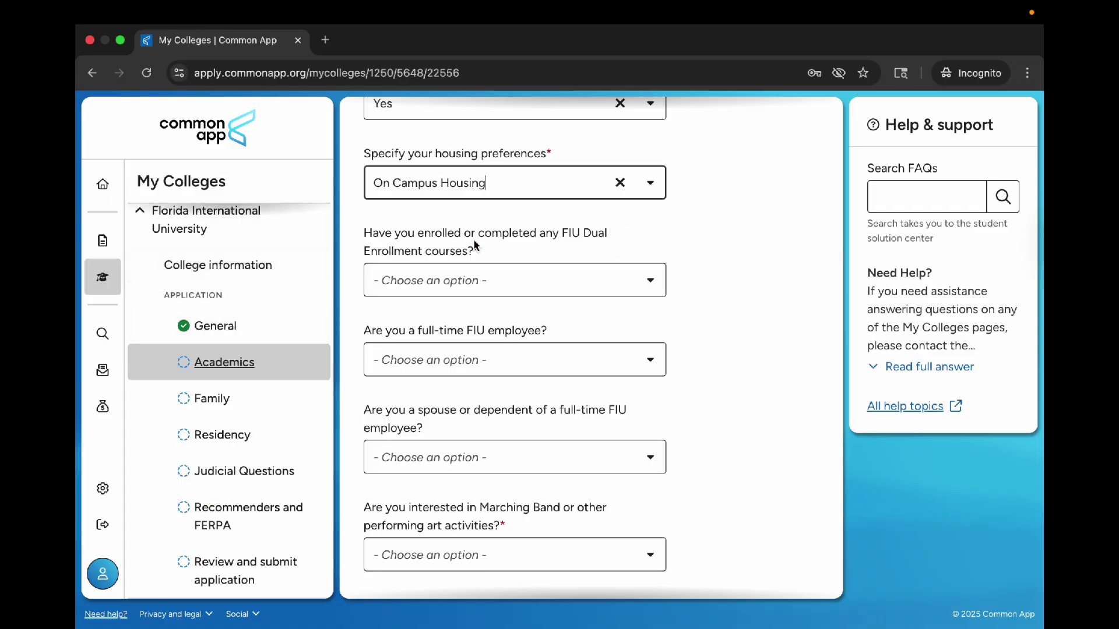
left_click(513, 280)
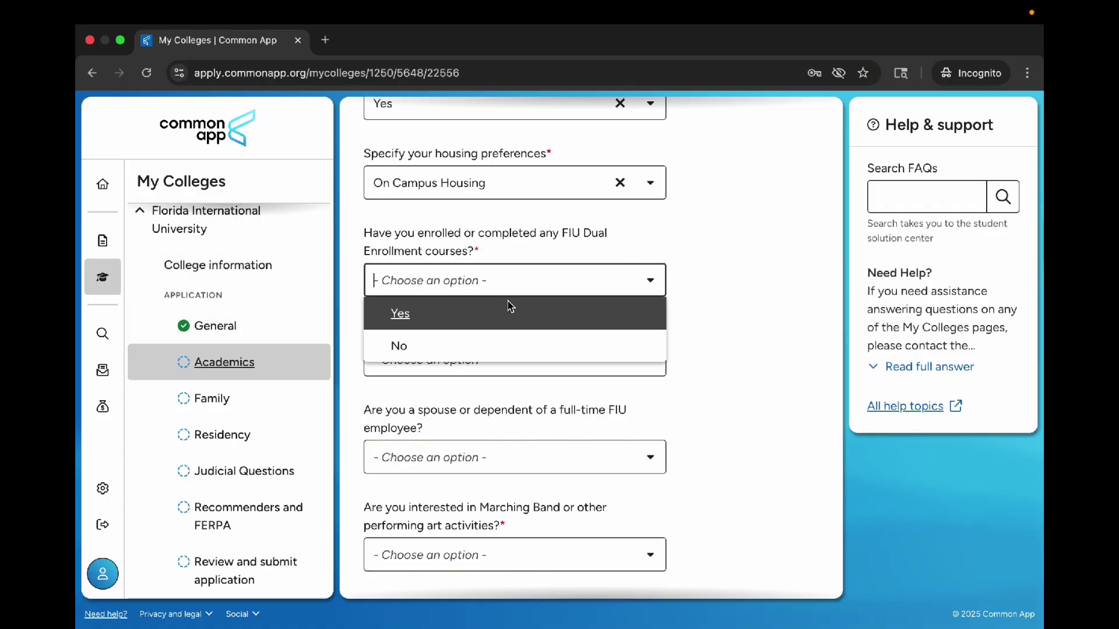
left_click(496, 344)
scroll(495, 345, "down", 5)
scroll(481, 160, "up", 1)
left_click(481, 160)
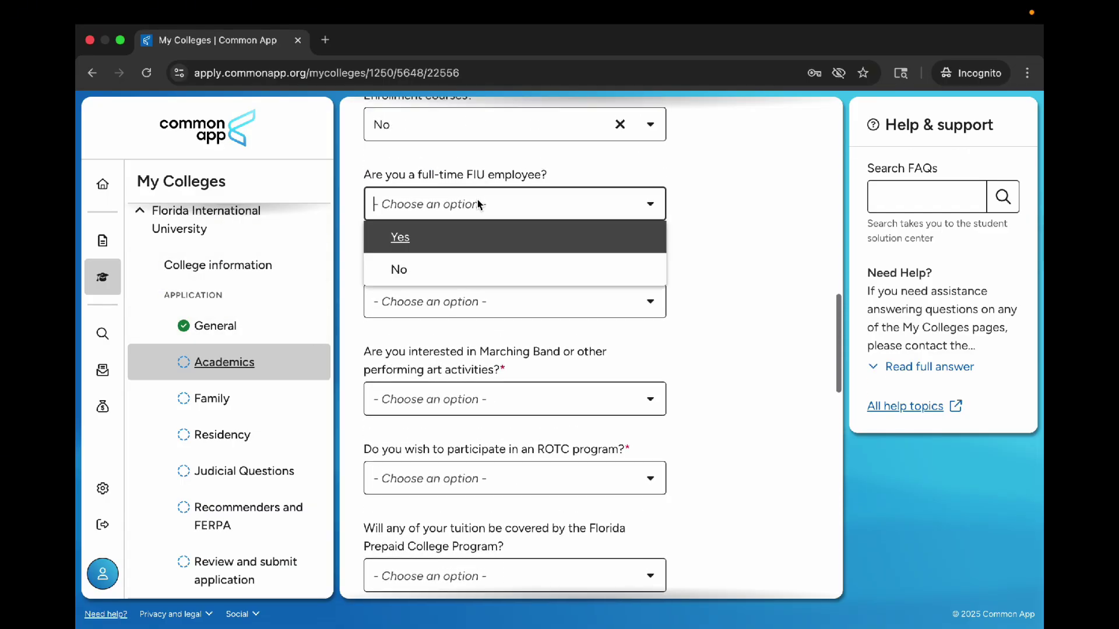
left_click(477, 264)
left_click(487, 296)
left_click(478, 367)
Step: Answer No to Marching Band, ROTC, and Florida Prepaid questions
scroll(484, 315, "down", 3)
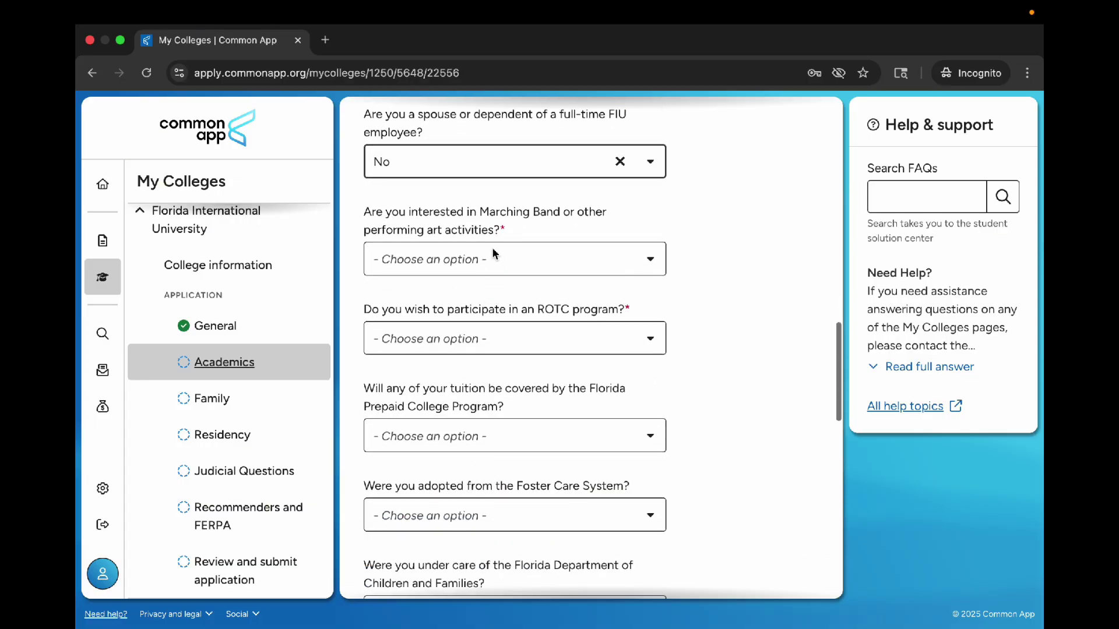
left_click(492, 257)
left_click(500, 321)
scroll(500, 319, "down", 2)
left_click(507, 248)
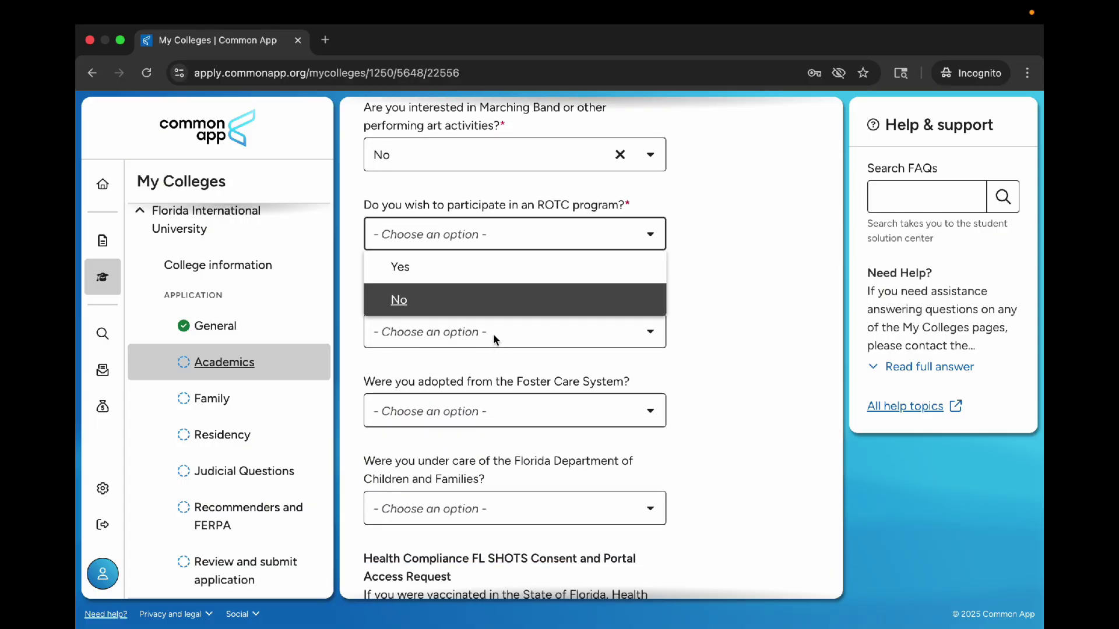
left_click(490, 304)
left_click(487, 332)
left_click(485, 397)
scroll(485, 396, "down", 3)
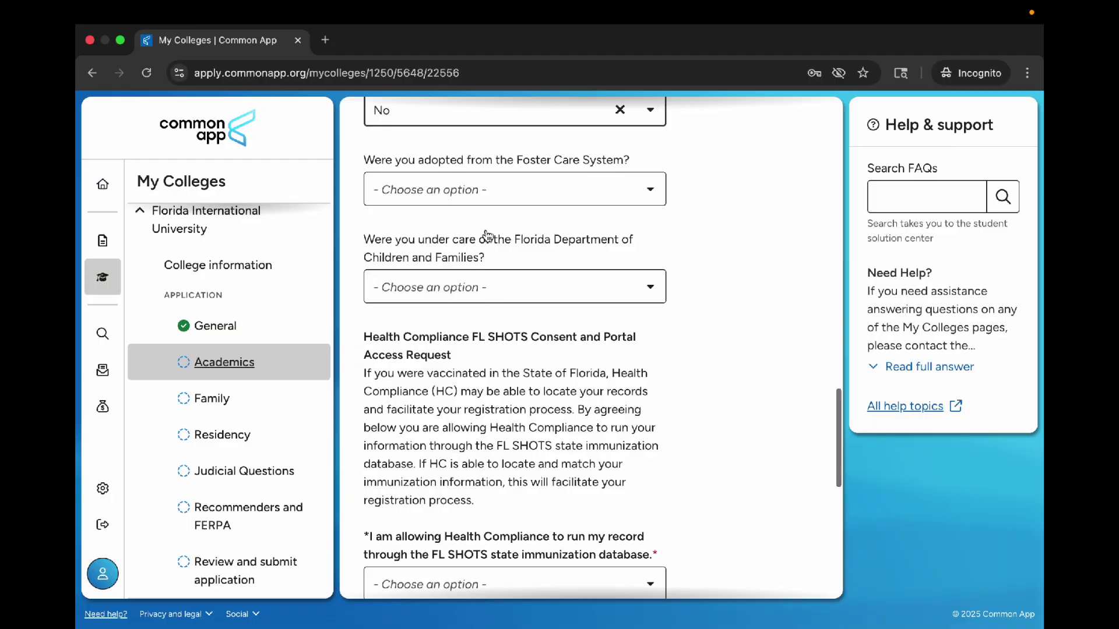
Step: Answer No to Foster Care and Children and Families, and decline the FL SHOTS check
left_click(484, 188)
left_click(483, 250)
left_click(482, 276)
left_click(474, 350)
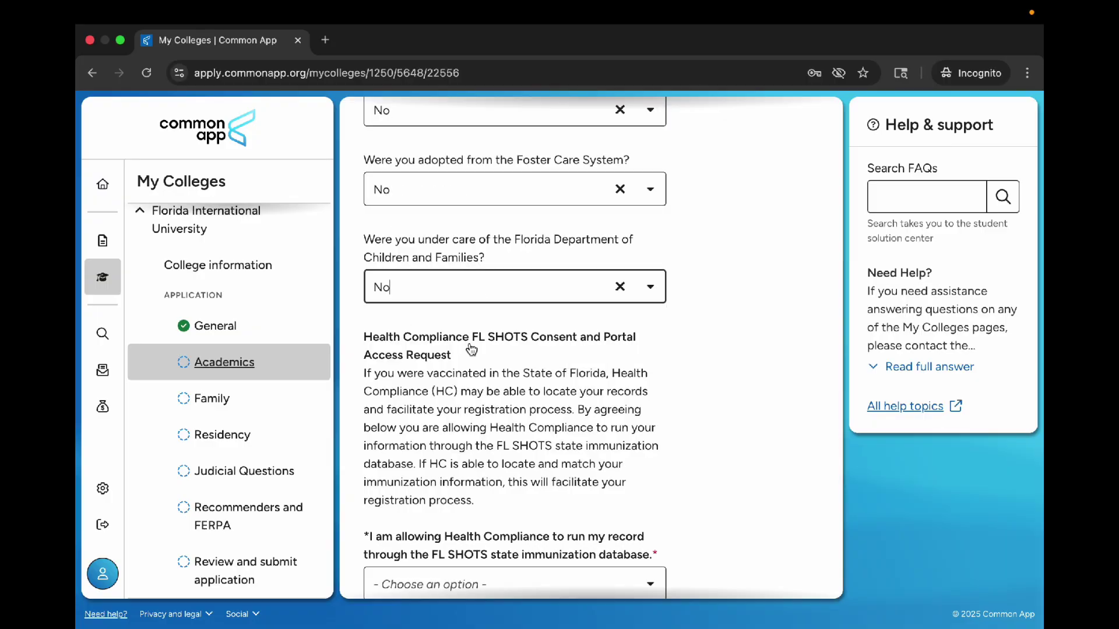
scroll(474, 350, "down", 3)
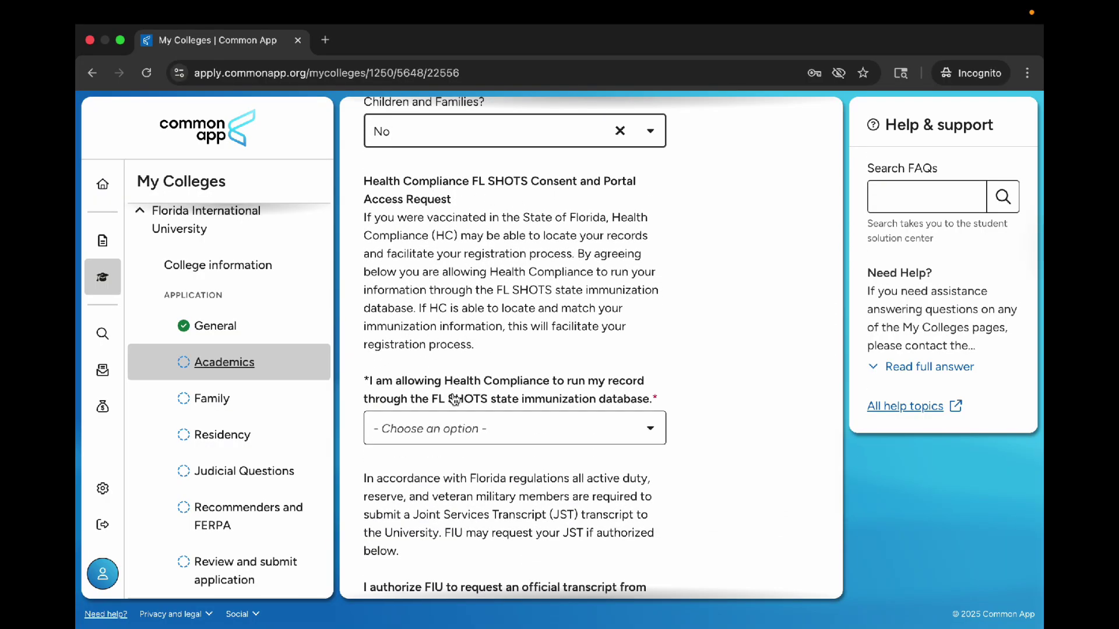
left_click(456, 417)
left_click(470, 495)
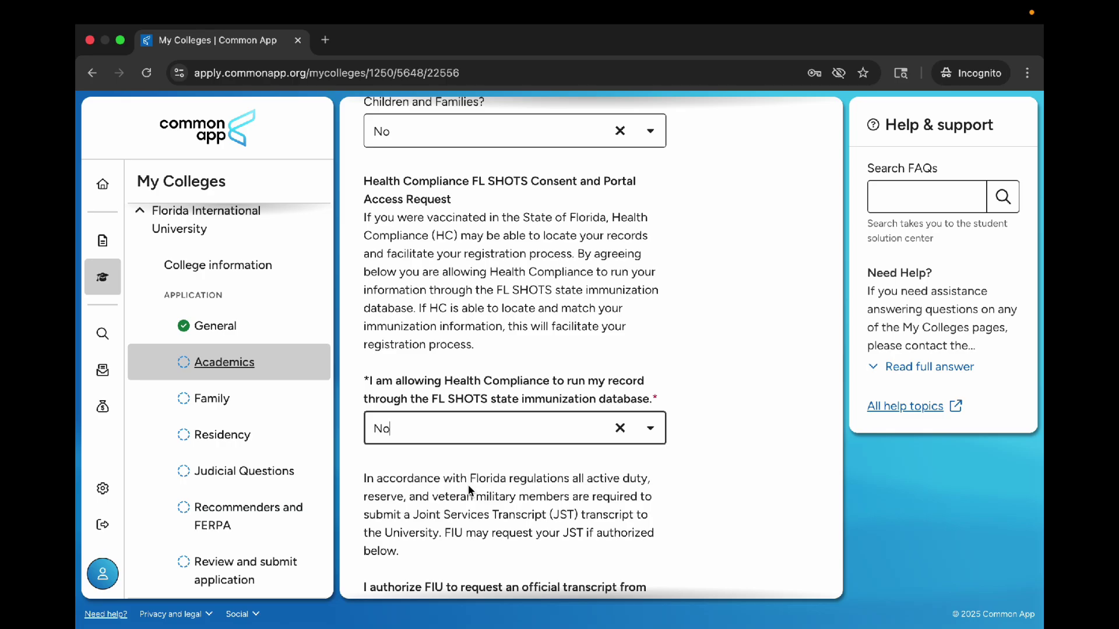
scroll(467, 485, "down", 1)
scroll(590, 333, "down", 4)
Step: Authorize the JST transcript request and parents' information sharing, then continue to Family
left_click(589, 334)
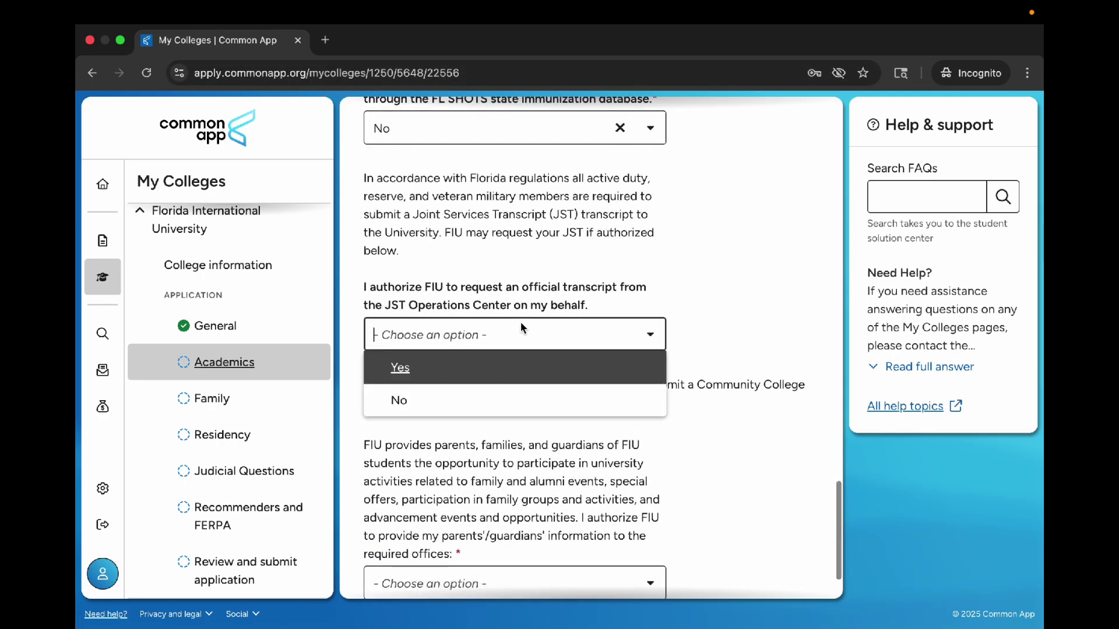
left_click(522, 372)
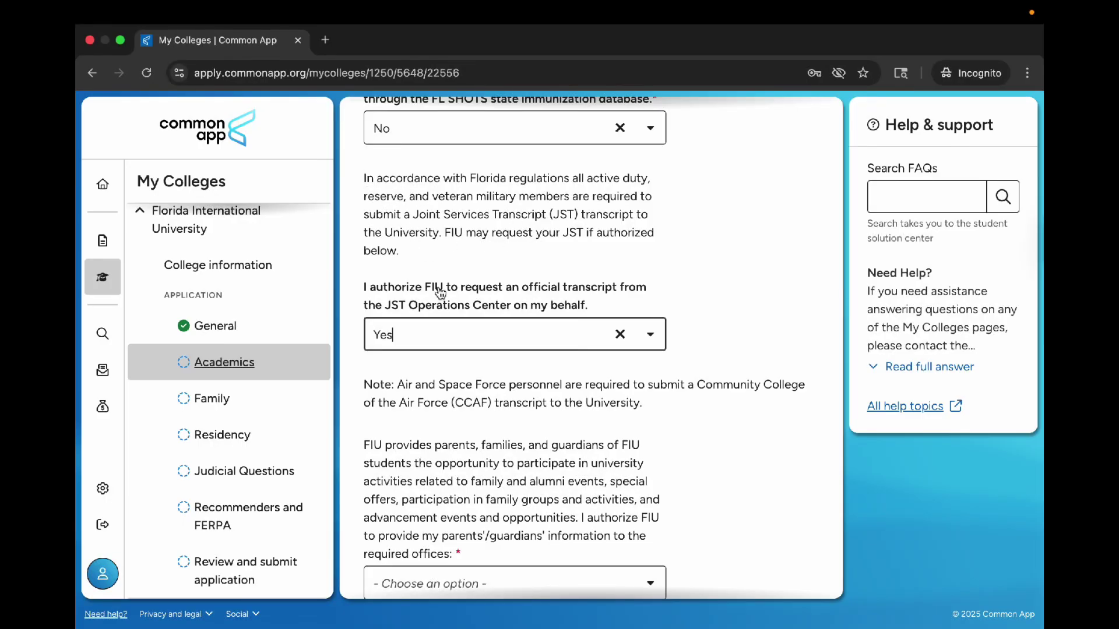
left_click_drag(492, 214, 546, 223)
scroll(502, 350, "down", 3)
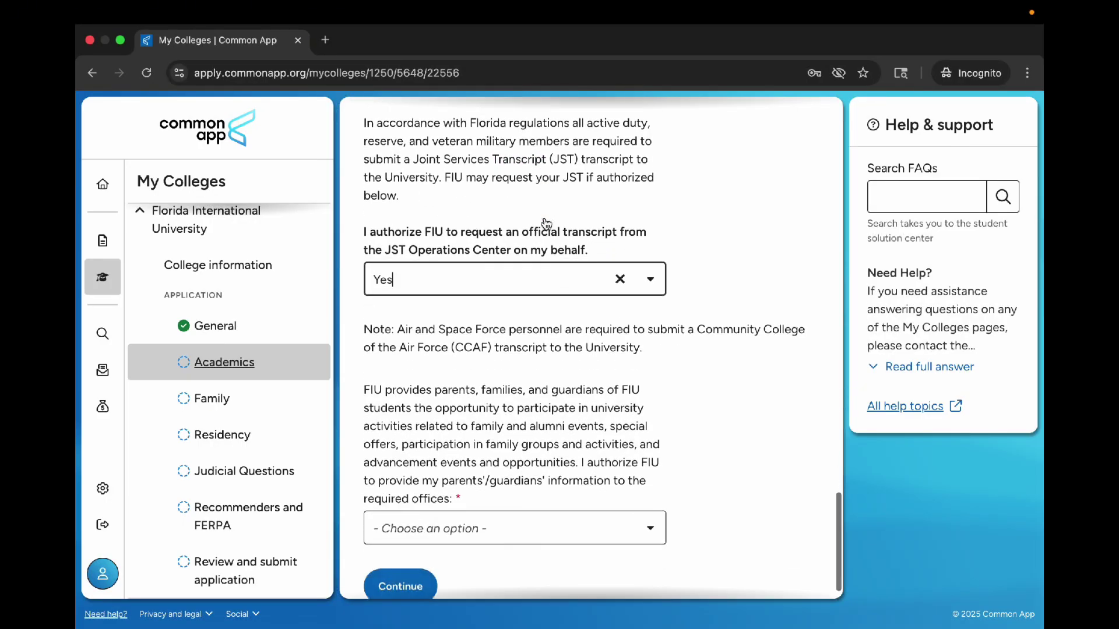
left_click(456, 491)
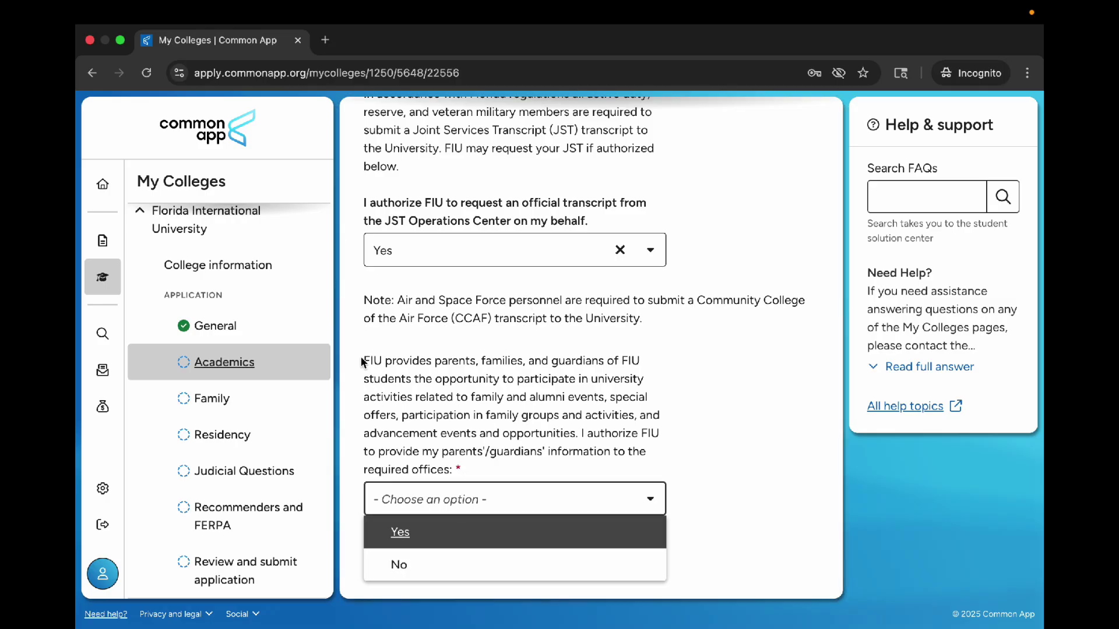
left_click(400, 532)
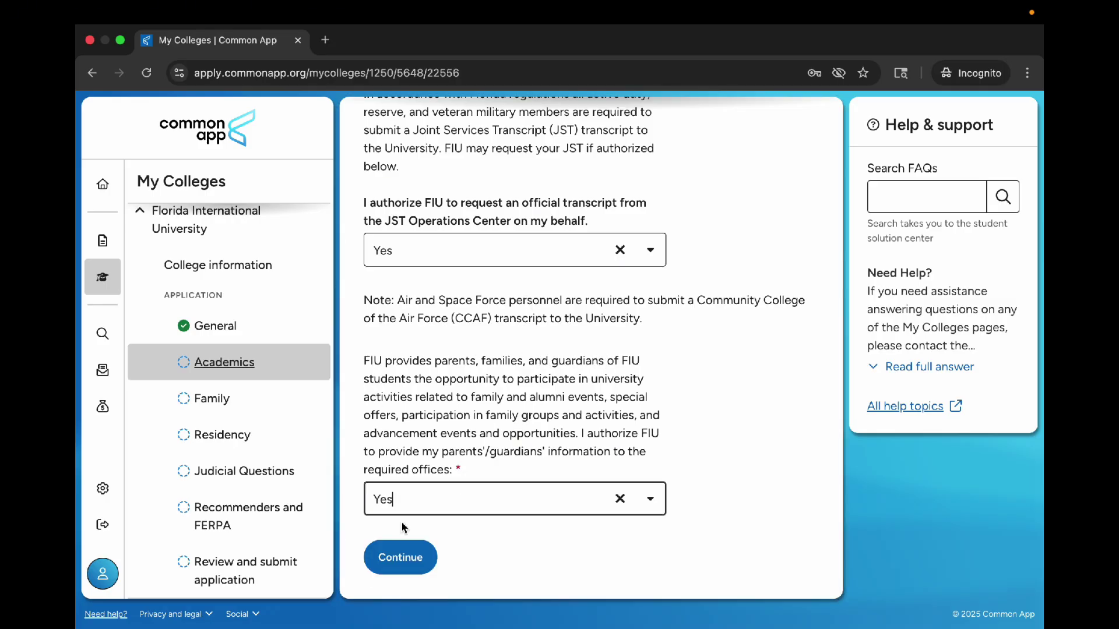
left_click(425, 570)
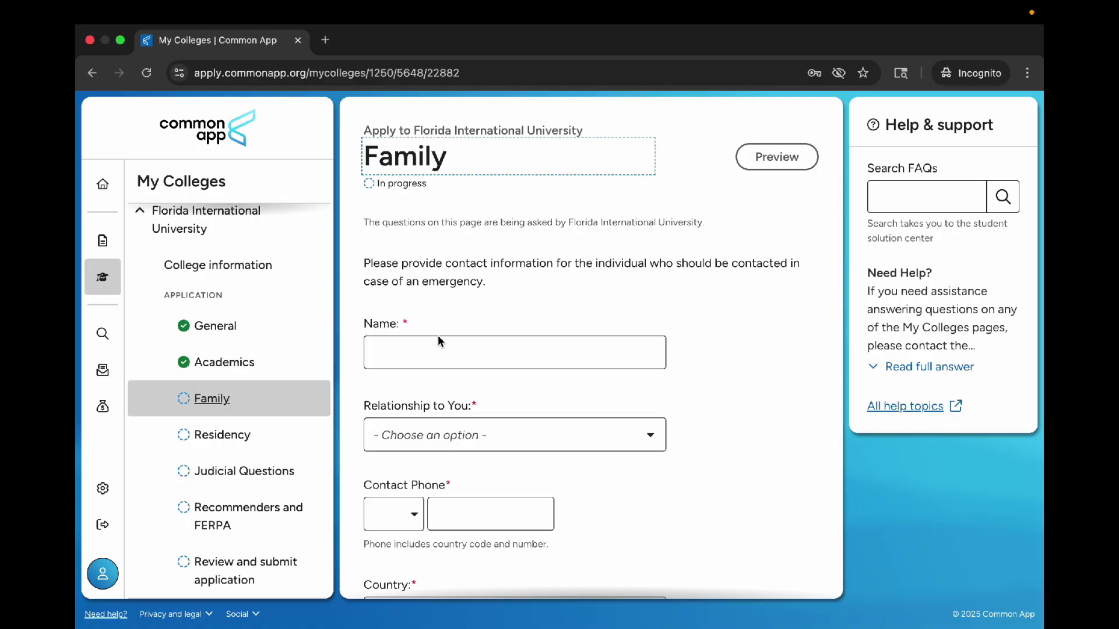
Step: Set the emergency contact's relationship to Parent
left_click(414, 361)
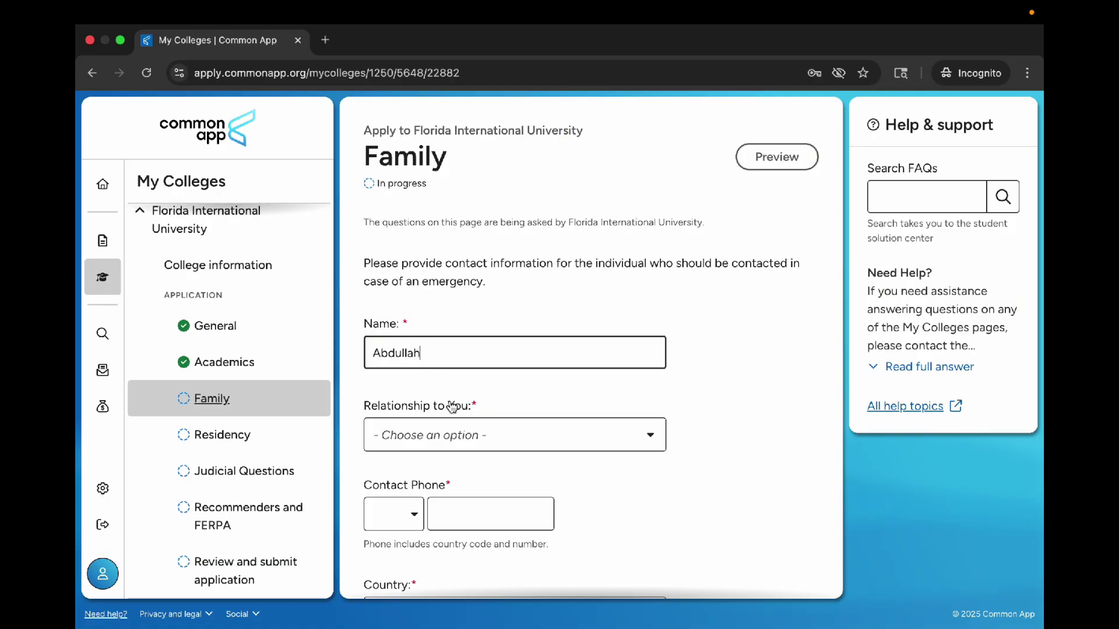
left_click(436, 430)
left_click(445, 324)
left_click(445, 324)
left_click(441, 435)
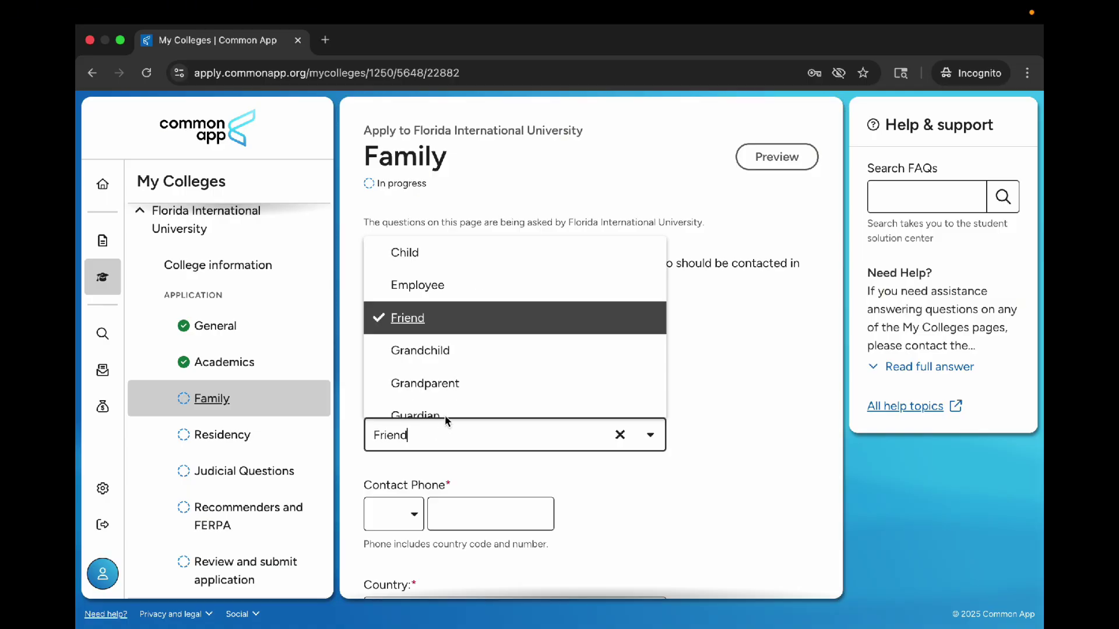
scroll(452, 364, "down", 5)
left_click(431, 341)
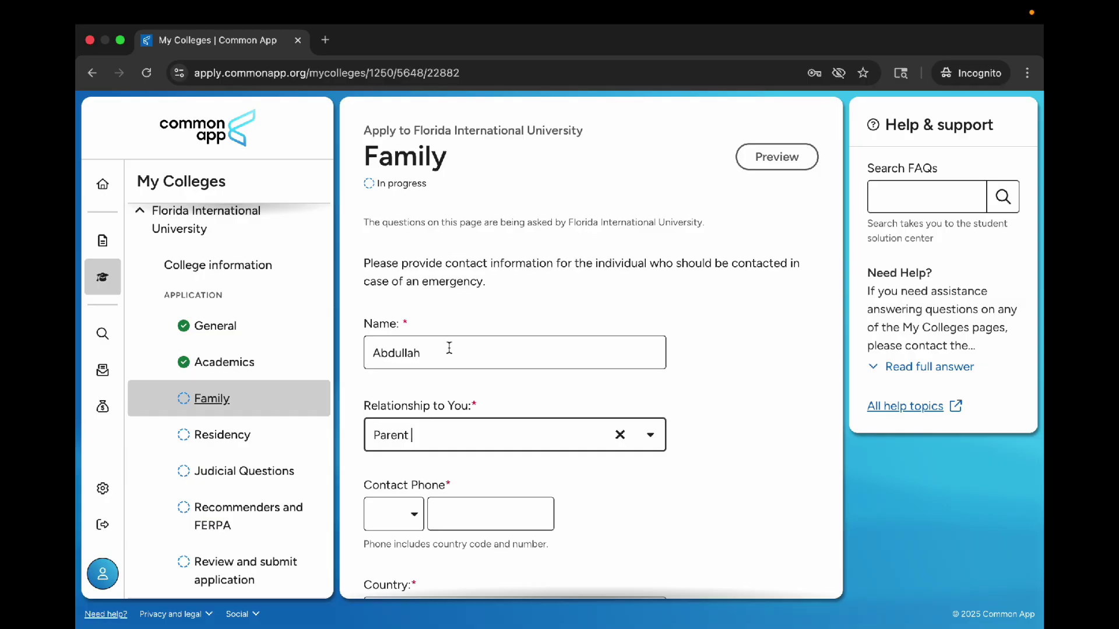
scroll(405, 288, "down", 5)
Step: Enter the contact's phone number with the +880 country code
left_click(393, 207)
type("+88")
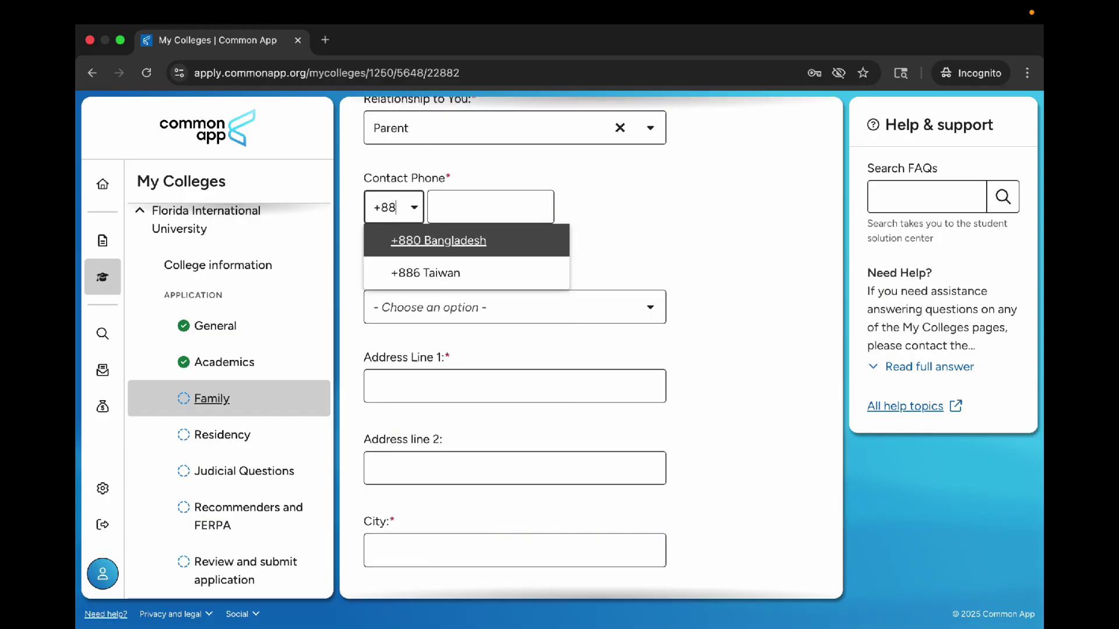
key("Return")
key("Tab")
type("34534534")
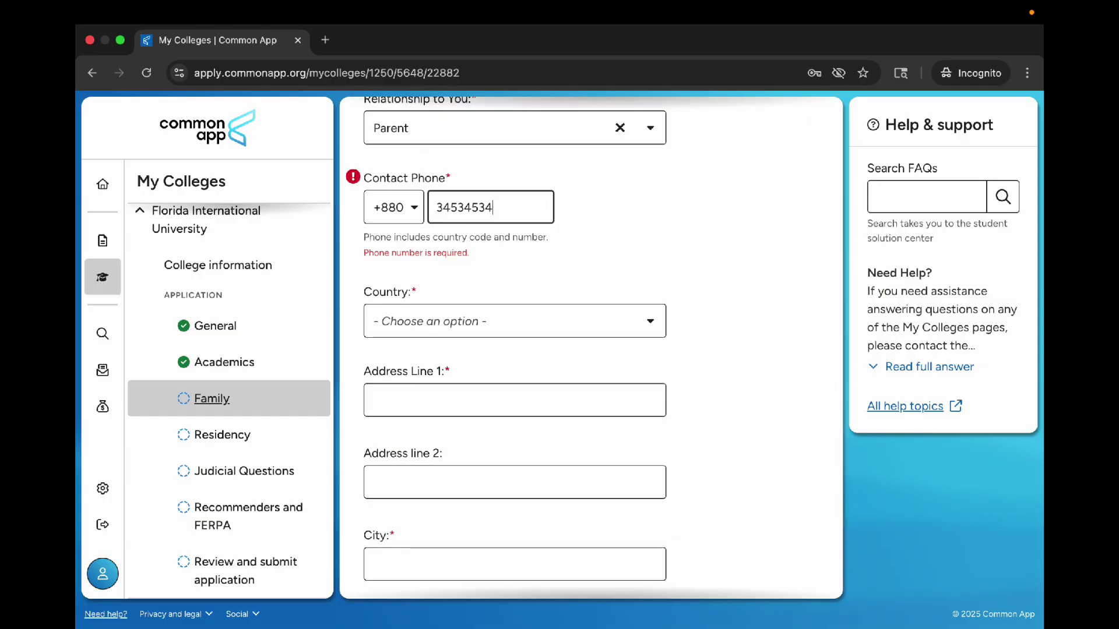
Step: Select Bangladesh as the contact's country and complete the contact's name
left_click(457, 318)
scroll(471, 434, "down", 2)
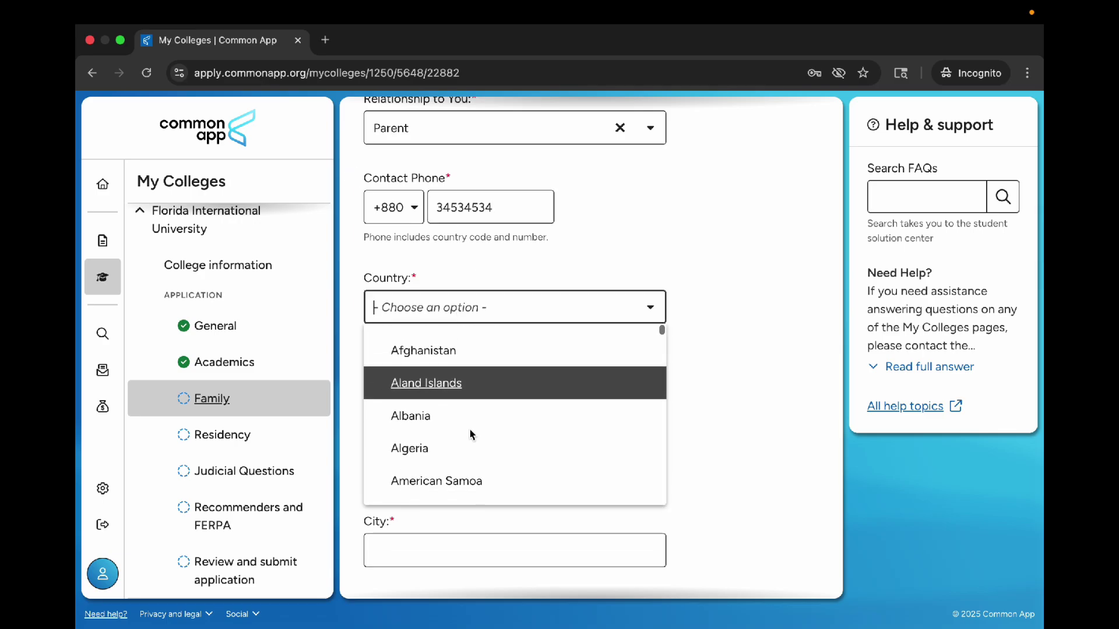
type("ban")
key("Down")
key("Return")
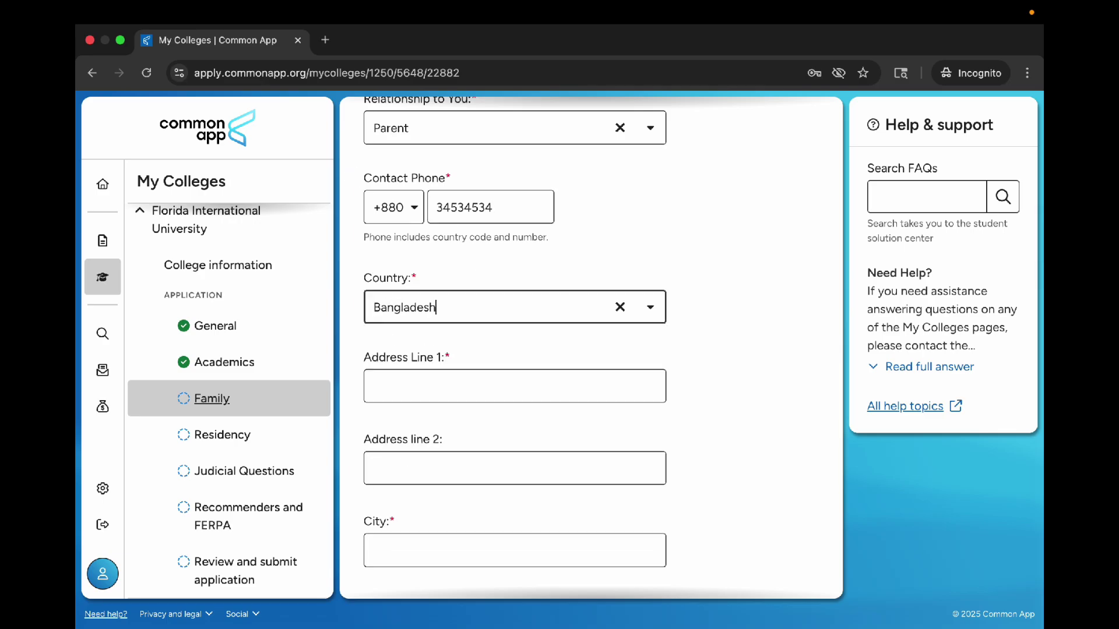
scroll(574, 294, "up", 5)
left_click(427, 350)
type("S")
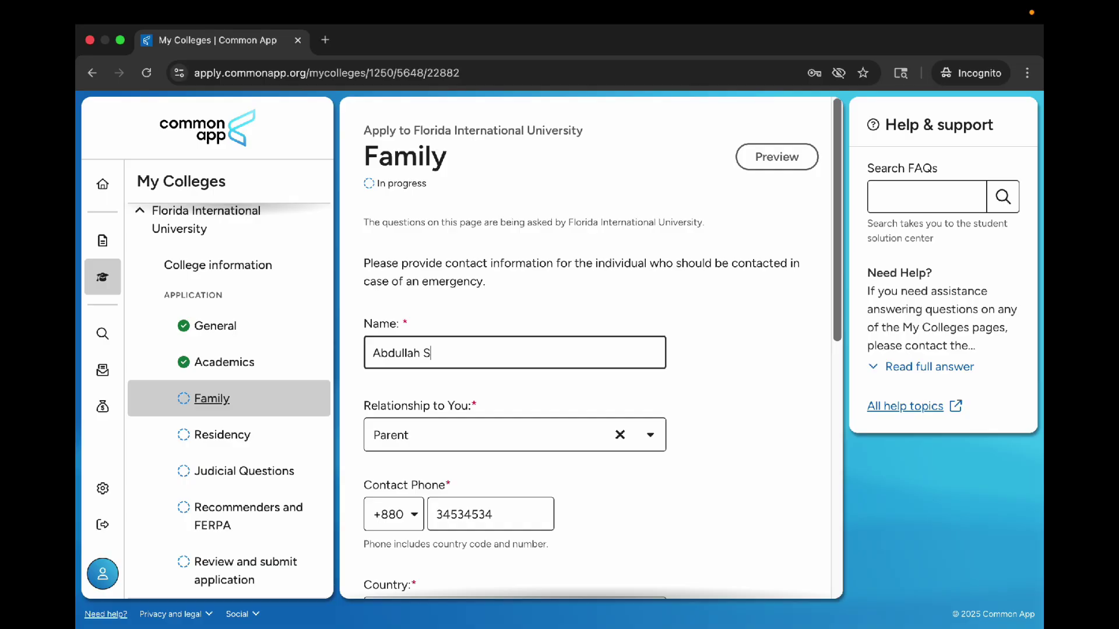
type("ayed")
left_click(719, 324)
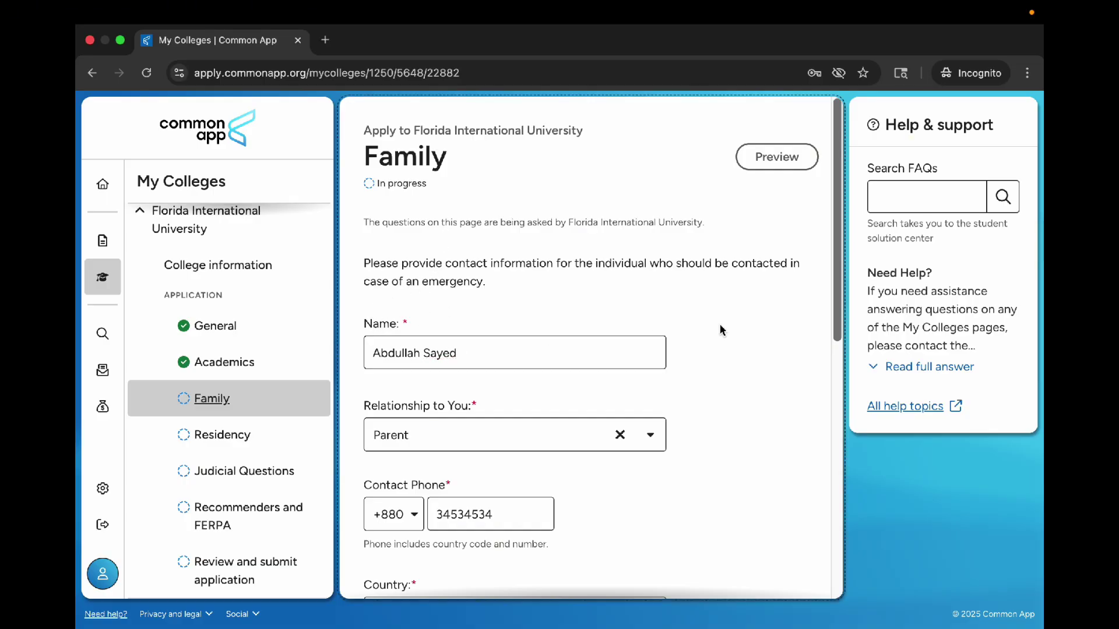
Step: Fill in the contact's street address, city and postal code, then continue to Residency
scroll(719, 324, "down", 8)
scroll(719, 324, "up", 1)
left_click(534, 249)
type("ererwrrefrf")
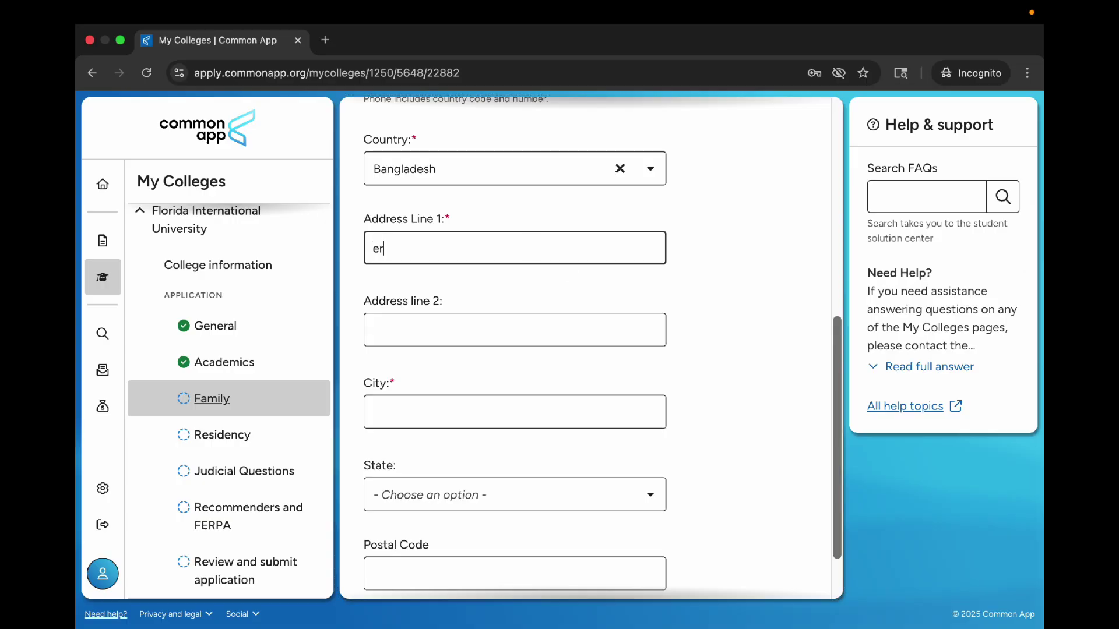
left_click(417, 345)
left_click(412, 415)
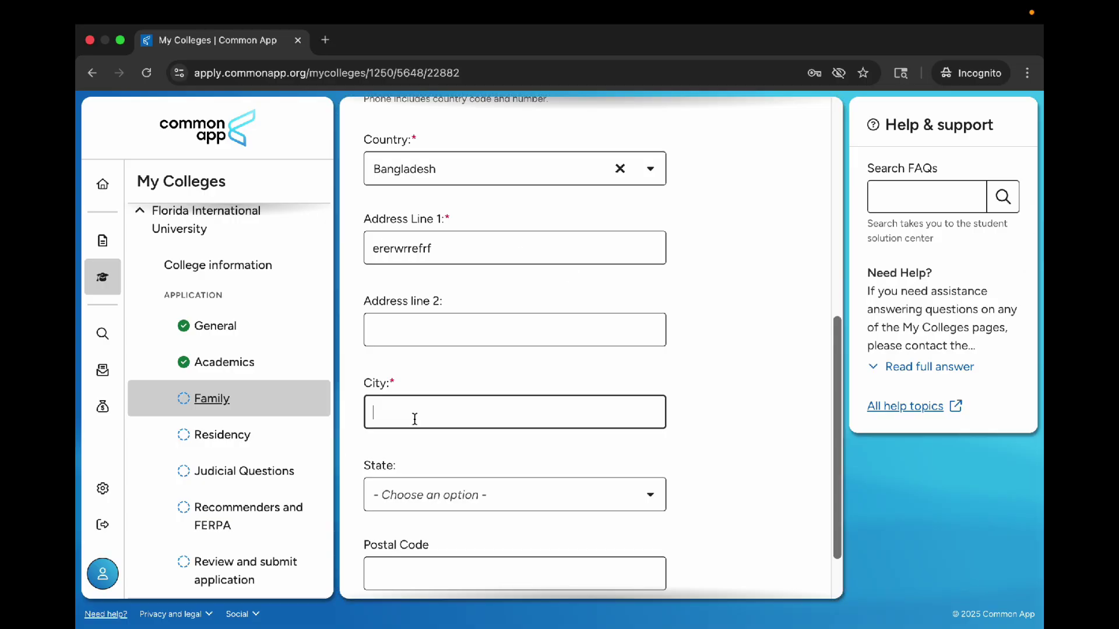
type("Dhaka")
scroll(457, 451, "down", 2)
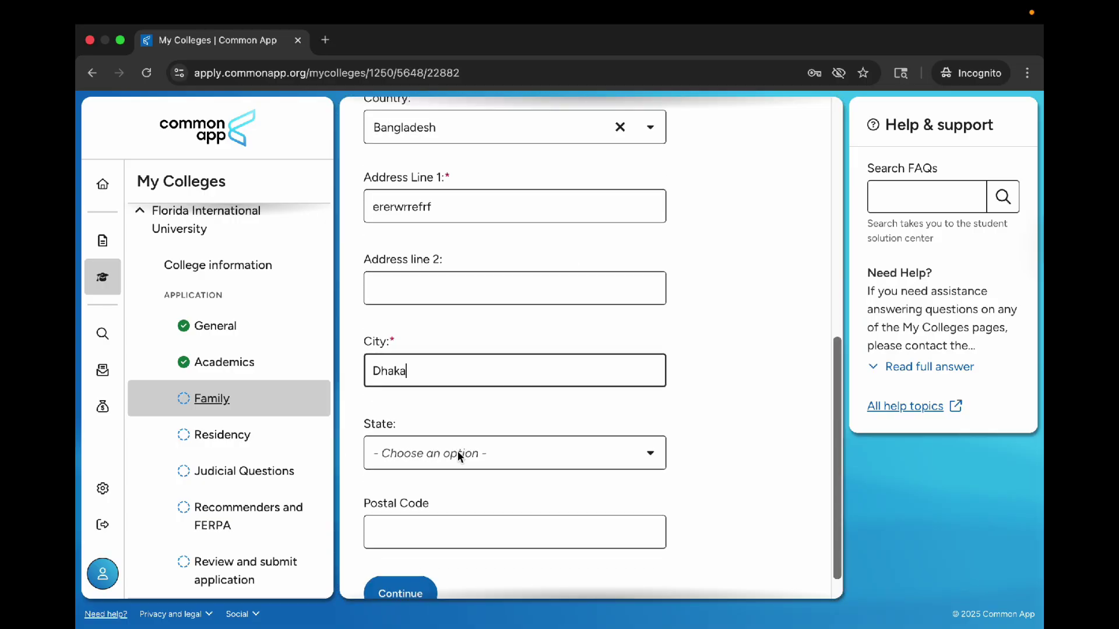
left_click(428, 496)
type("1250/")
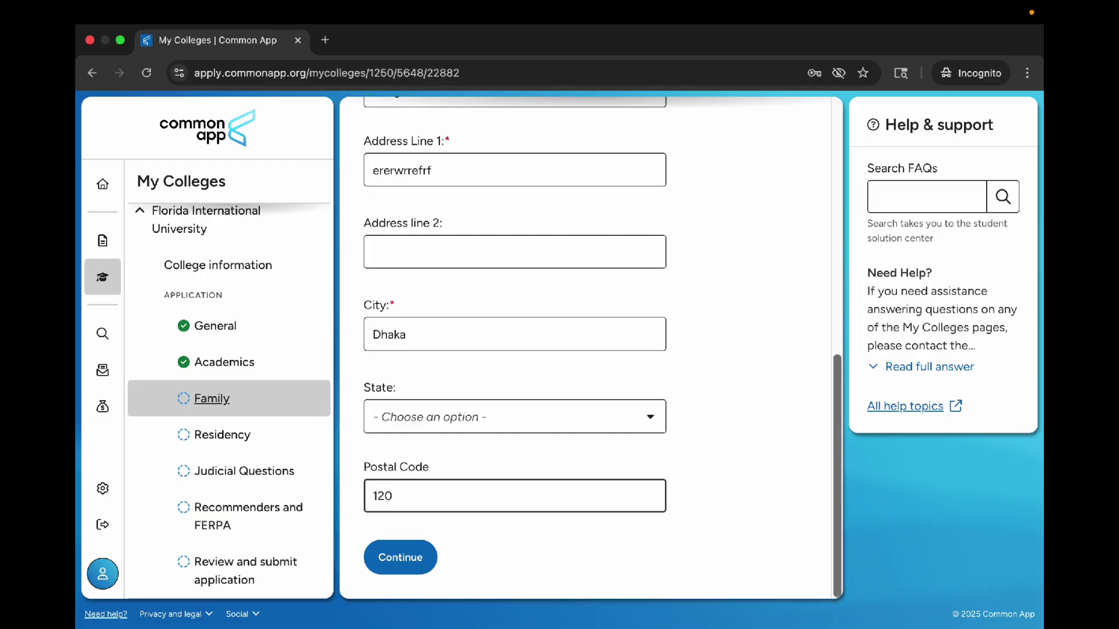
type("5")
left_click(425, 551)
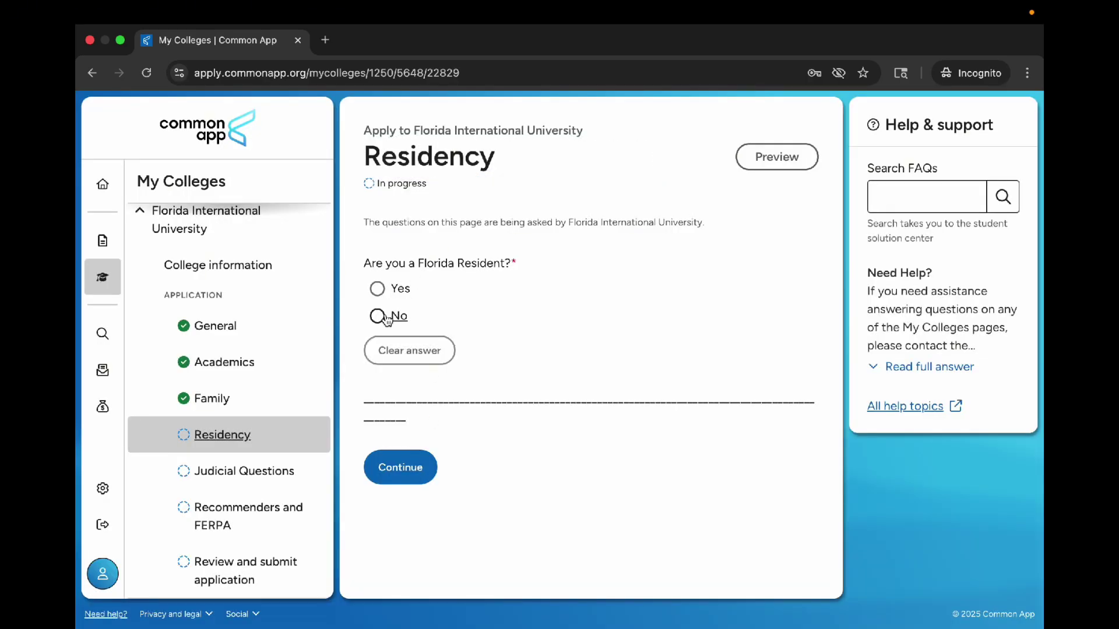
Step: Answer No to being a Florida resident and continue to Judicial Questions
left_click(386, 316)
scroll(515, 343, "down", 2)
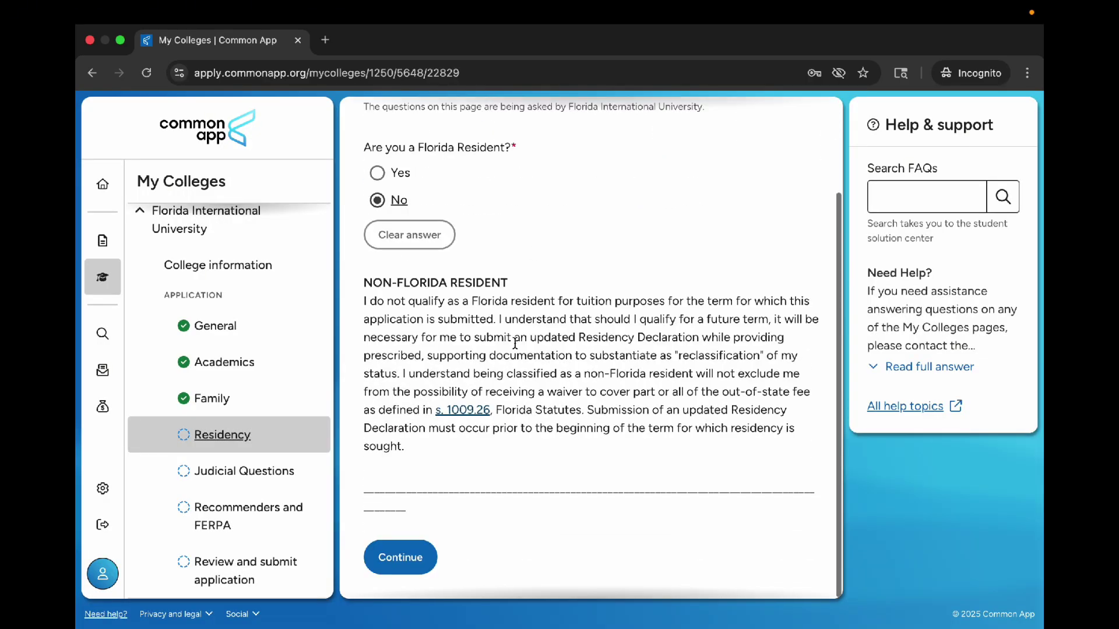
left_click(402, 556)
Step: Answer No to each judicial question and continue to Recommenders and FERPA
scroll(459, 383, "down", 3)
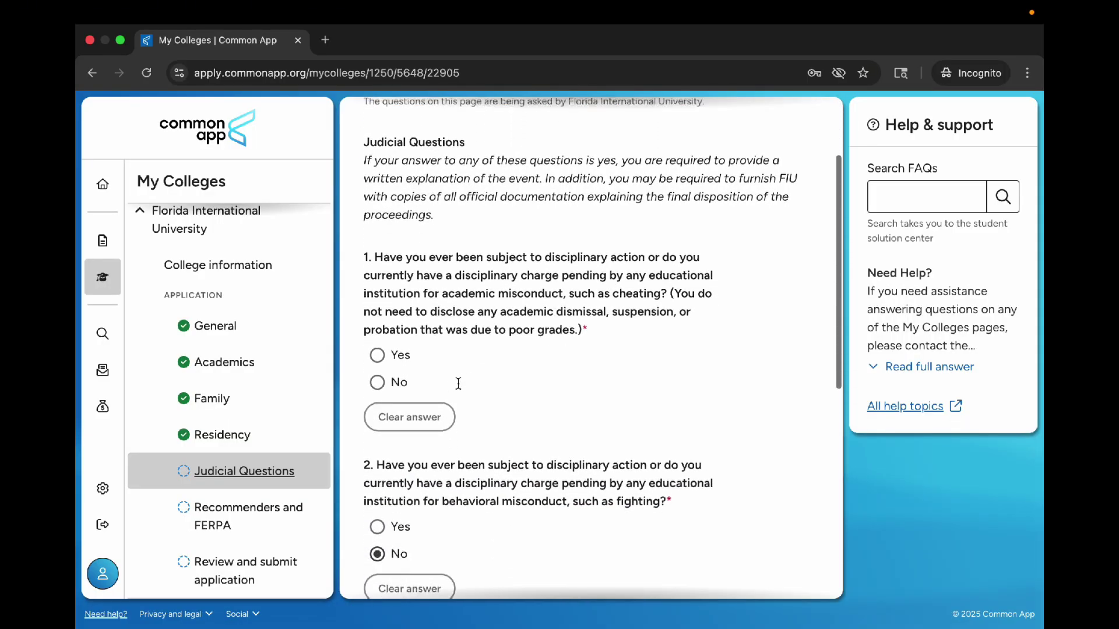
left_click(400, 352)
scroll(400, 303, "down", 6)
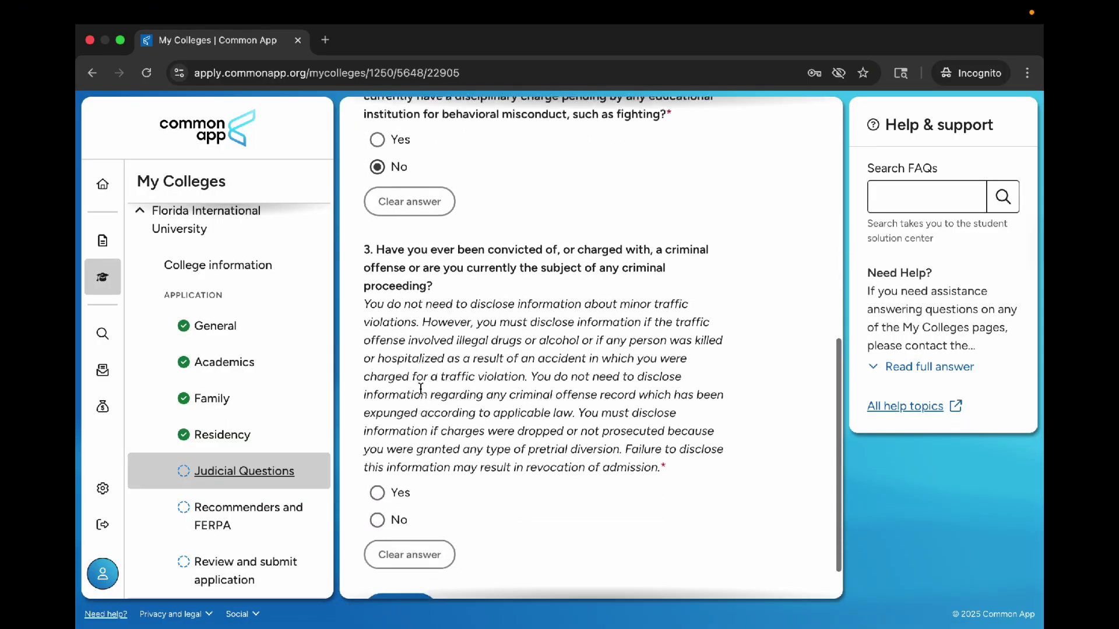
scroll(421, 389, "down", 1)
left_click(393, 469)
scroll(545, 354, "up", 10)
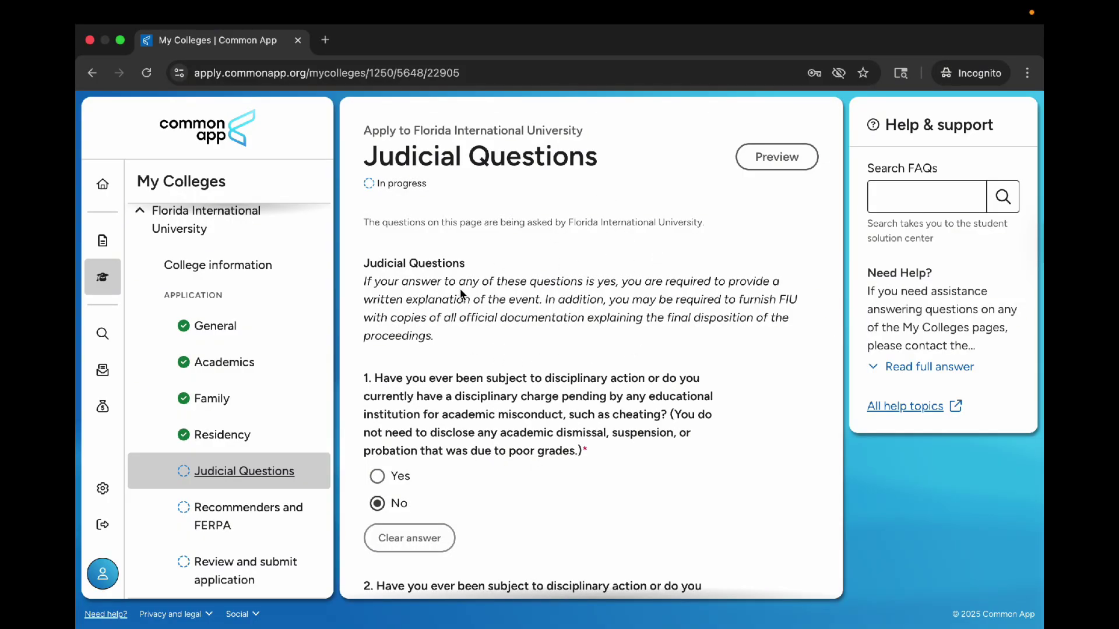
scroll(581, 437, "down", 10)
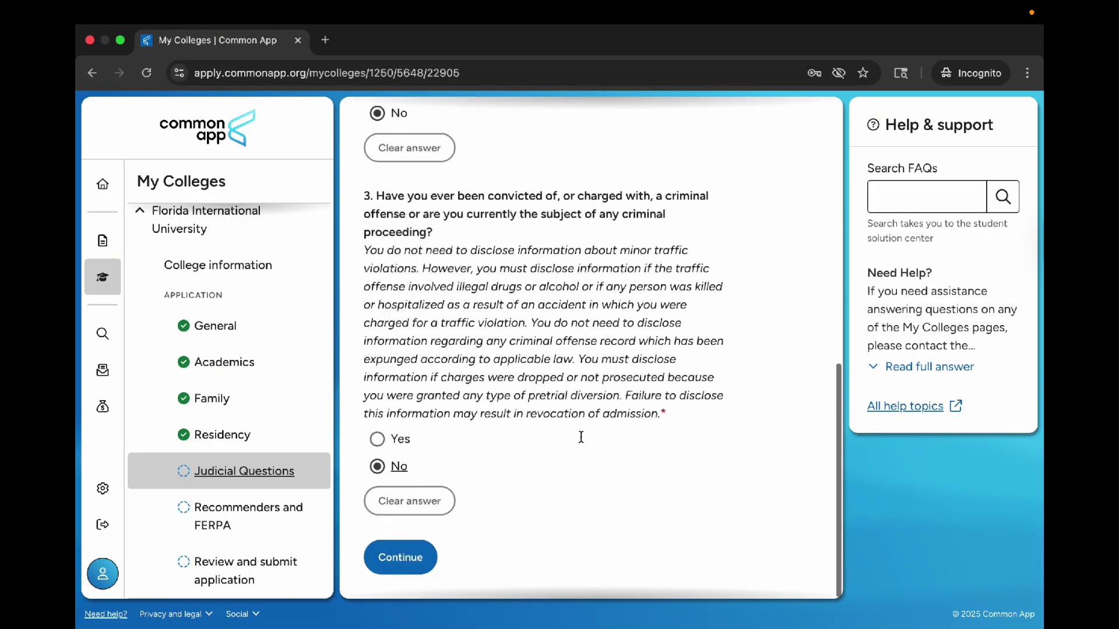
left_click(394, 560)
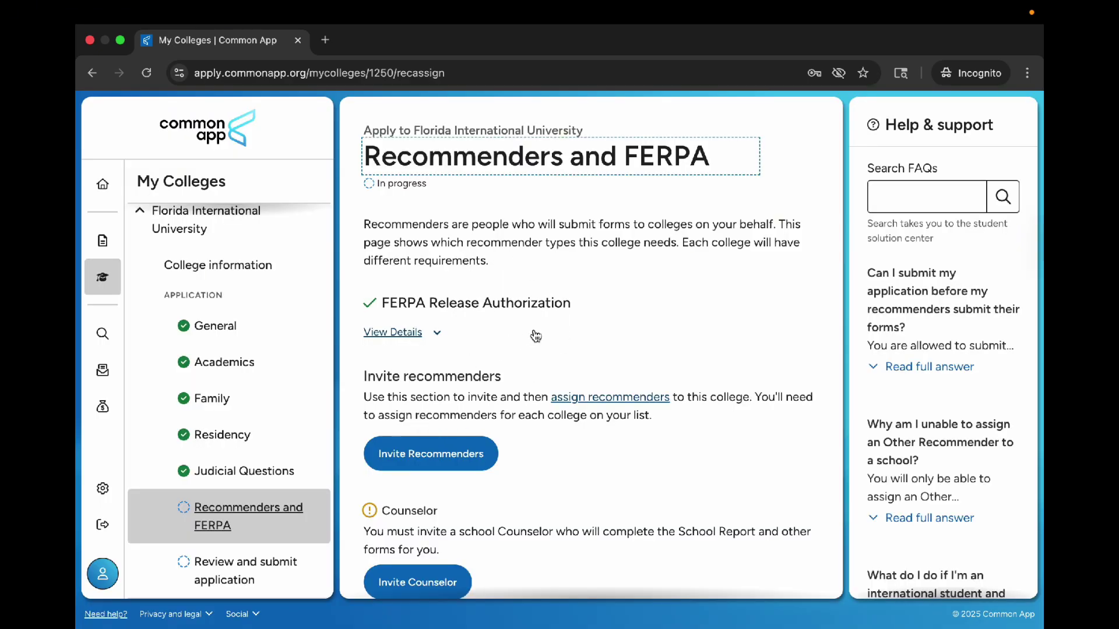
left_click(535, 334)
left_click(547, 331)
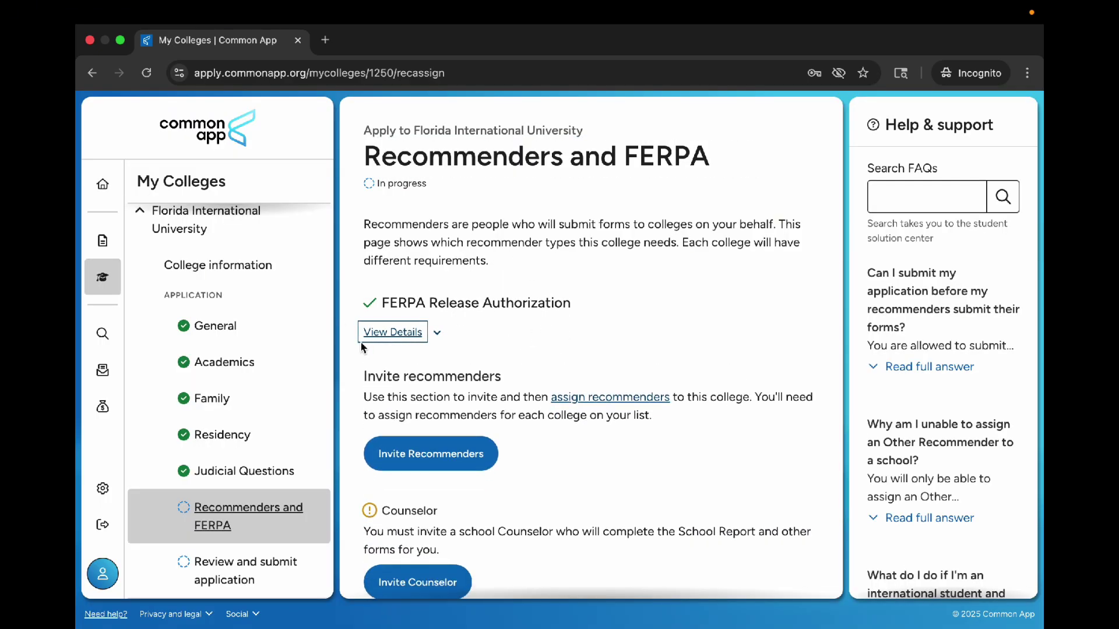
Step: Read through the full FERPA Release Authorization text, then close it to show the summary
left_click(481, 274)
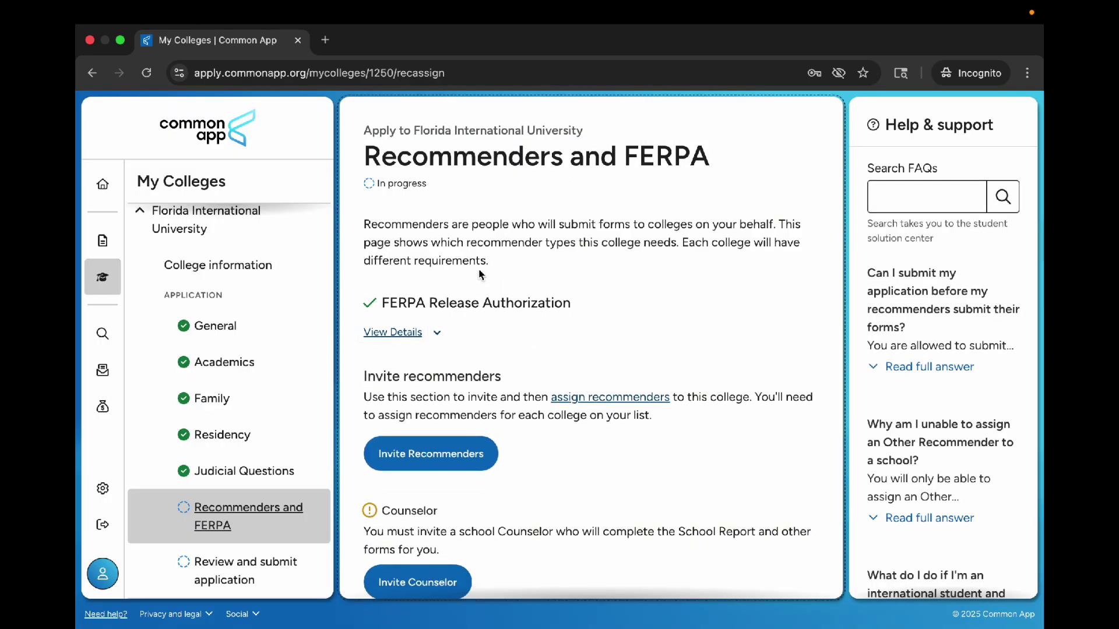
left_click_drag(384, 303, 577, 305)
left_click(578, 307)
left_click(427, 328)
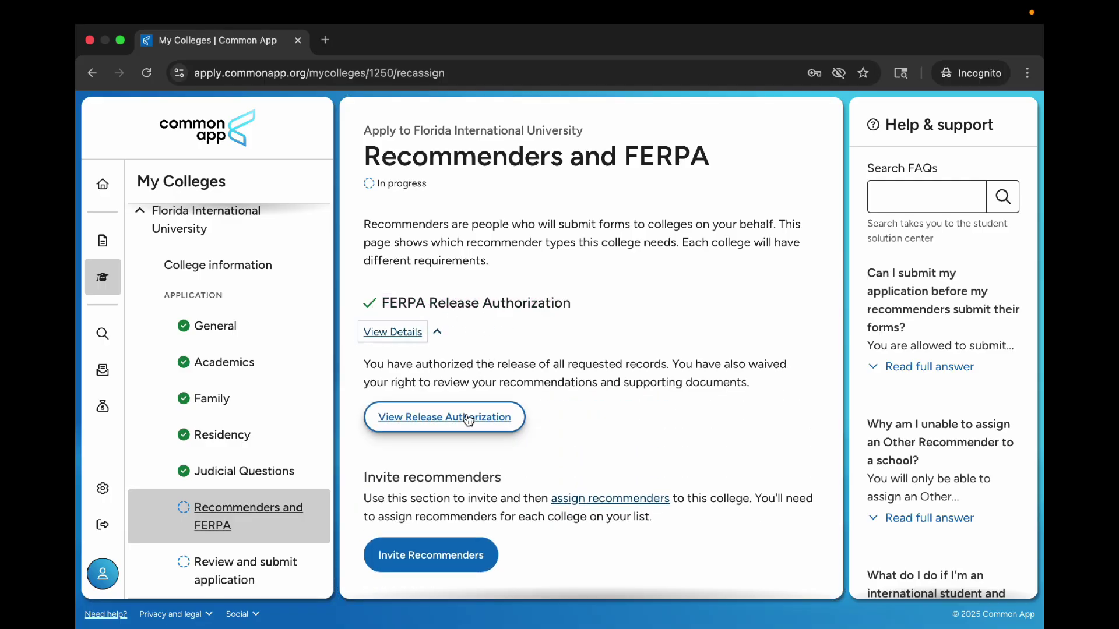
left_click(430, 415)
scroll(450, 372, "down", 10)
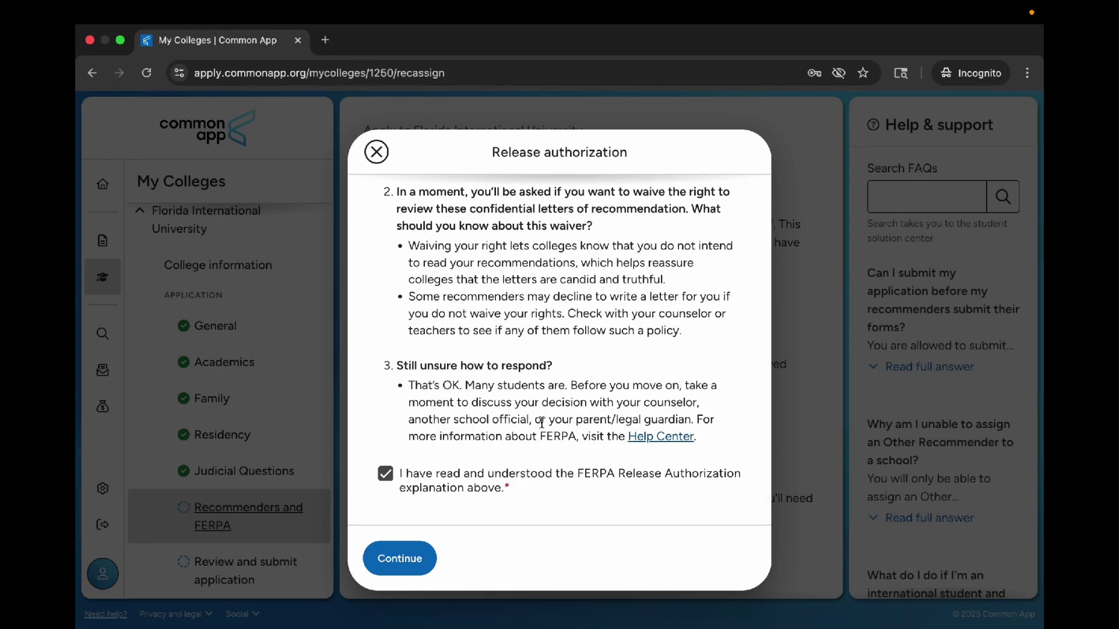
scroll(542, 431, "up", 10)
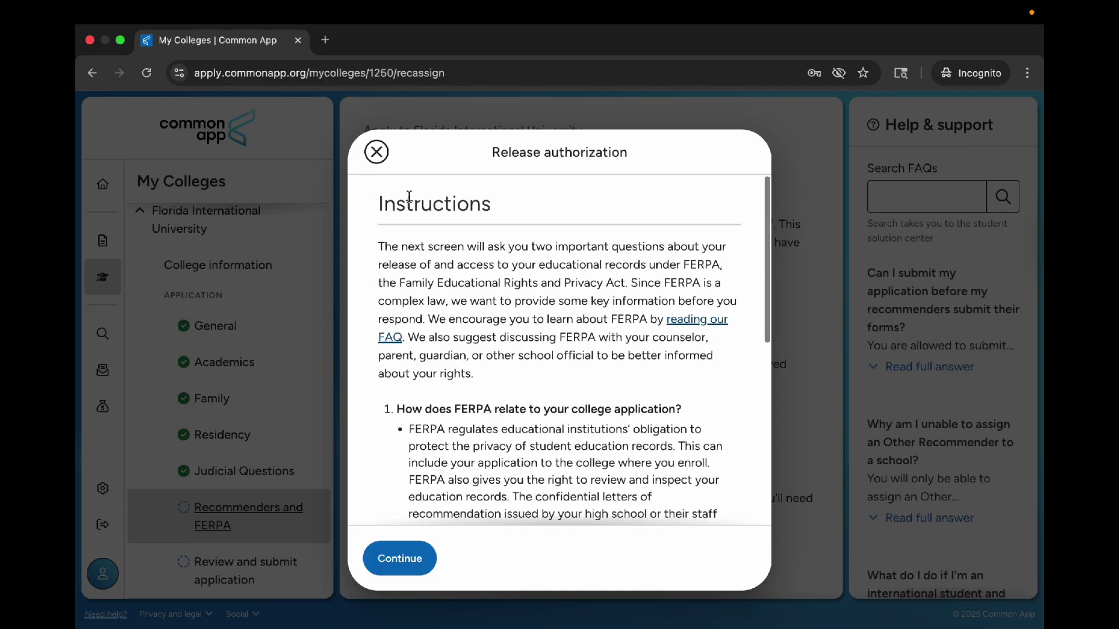
left_click(377, 152)
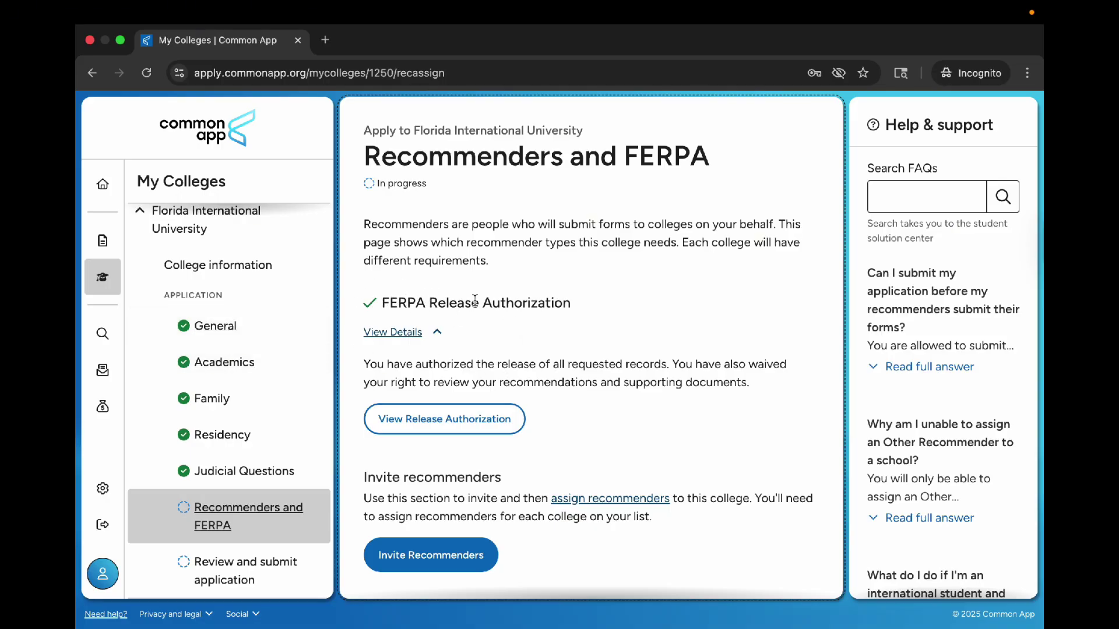
Step: Begin a teacher invite, entering the teacher's e-mail address and Math as the subject
scroll(520, 373, "down", 3)
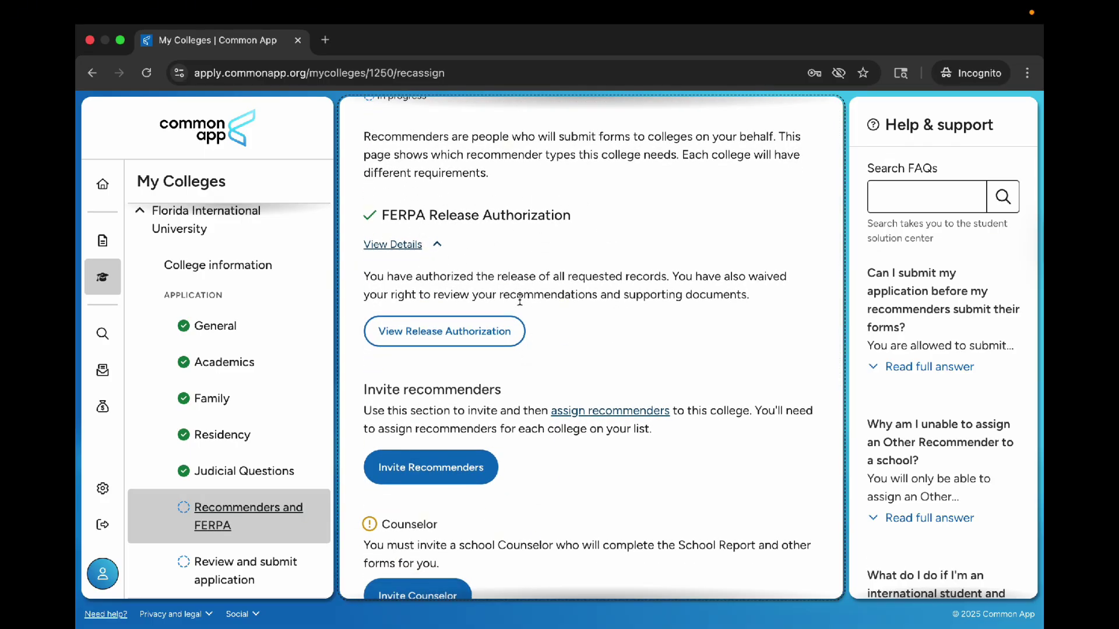
scroll(520, 300, "down", 4)
left_click_drag(364, 250, 517, 253)
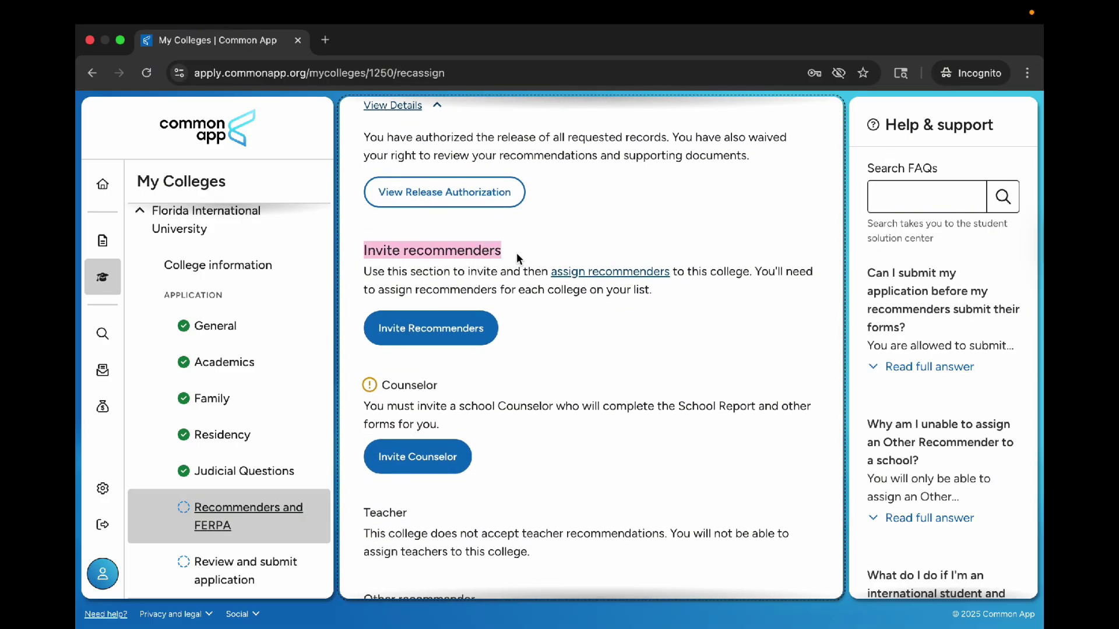
left_click(449, 335)
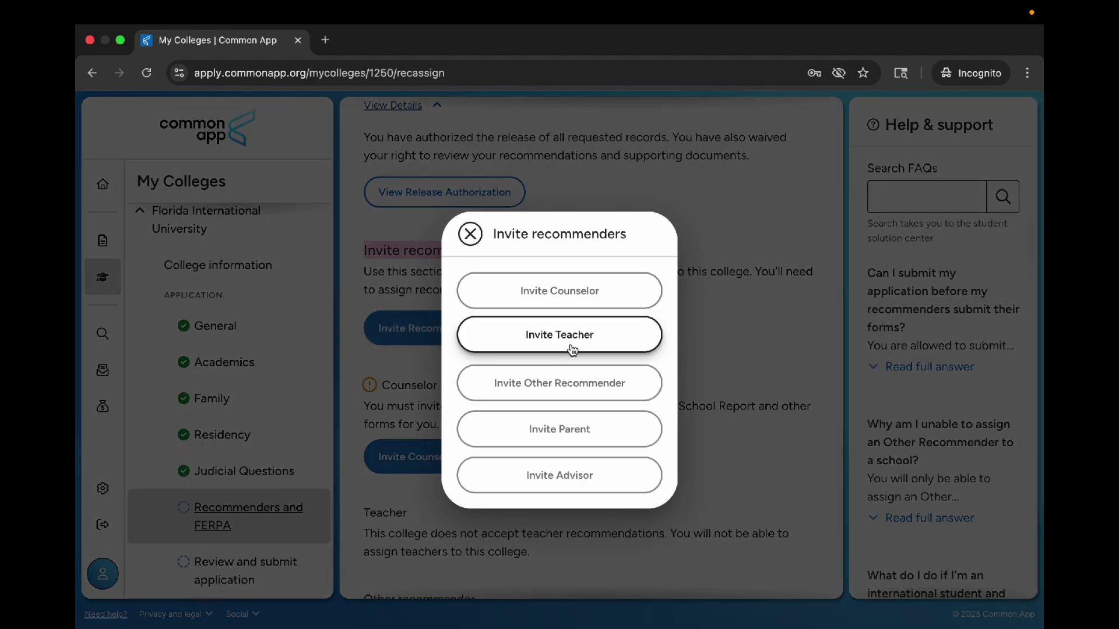
left_click(572, 349)
left_click(484, 231)
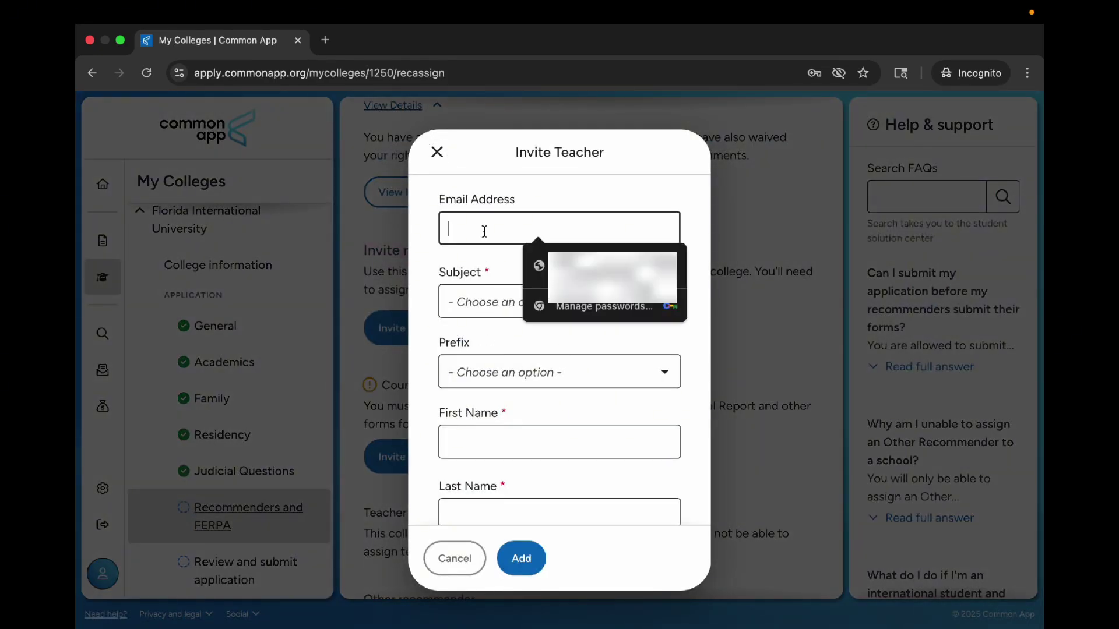
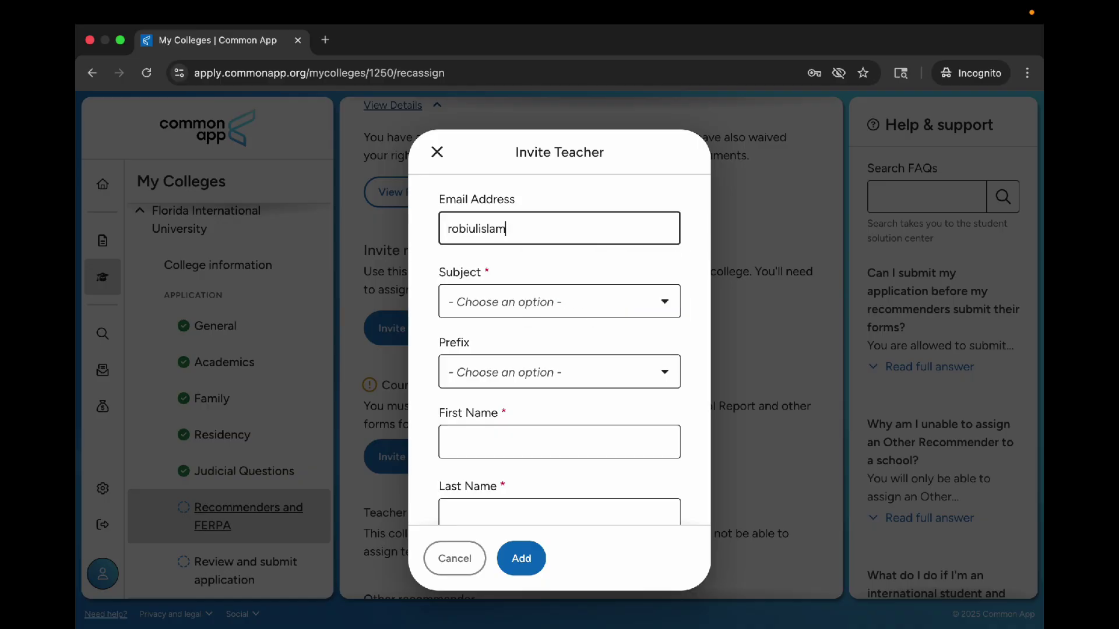
left_click(517, 288)
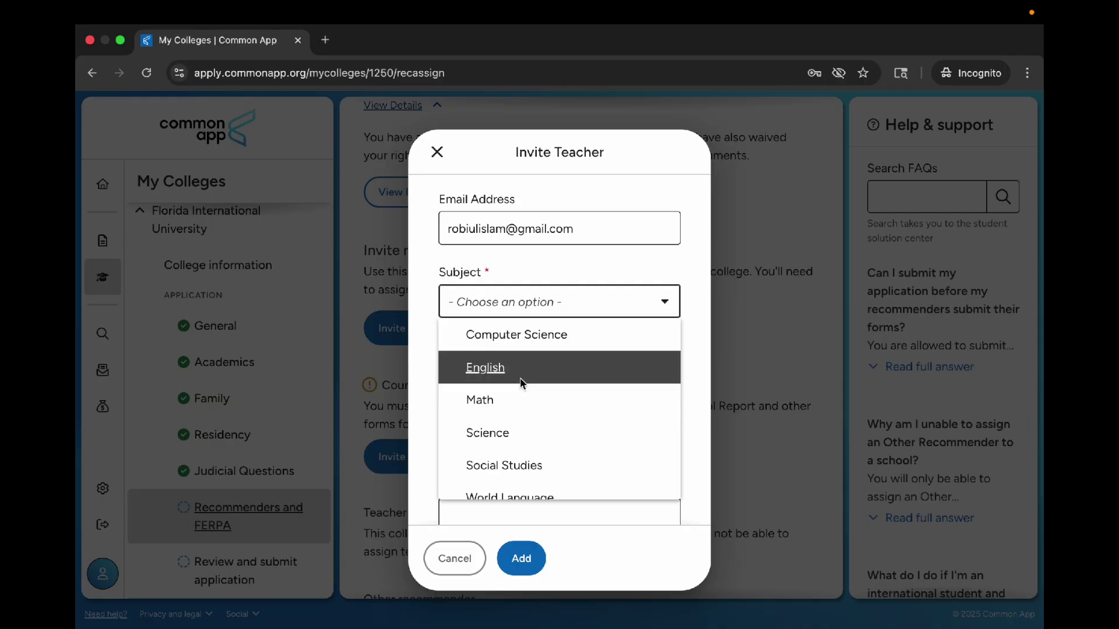
left_click(520, 399)
Step: Set the prefix to Mr., fill the teacher's names, then close without adding
left_click(507, 367)
left_click(505, 437)
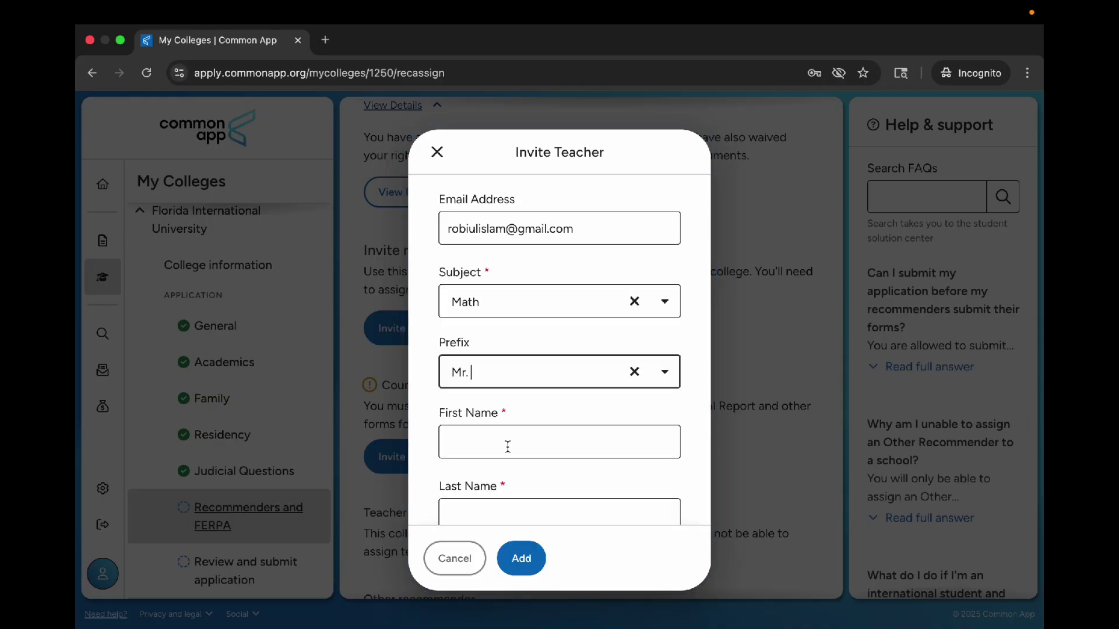
left_click(506, 443)
scroll(506, 442, "down", 1)
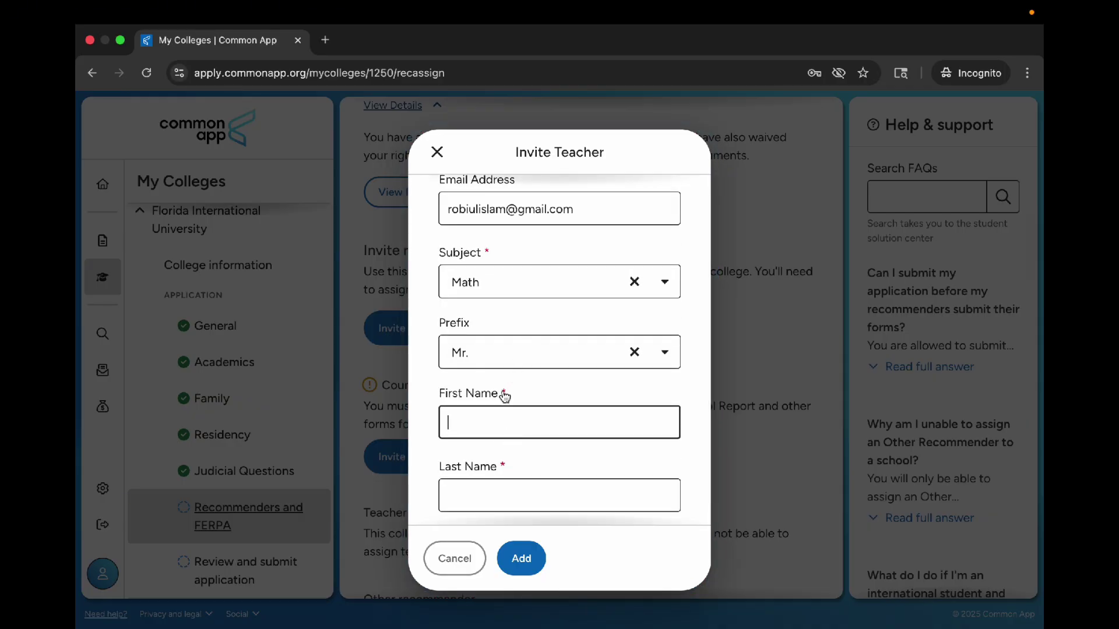
left_click(508, 490)
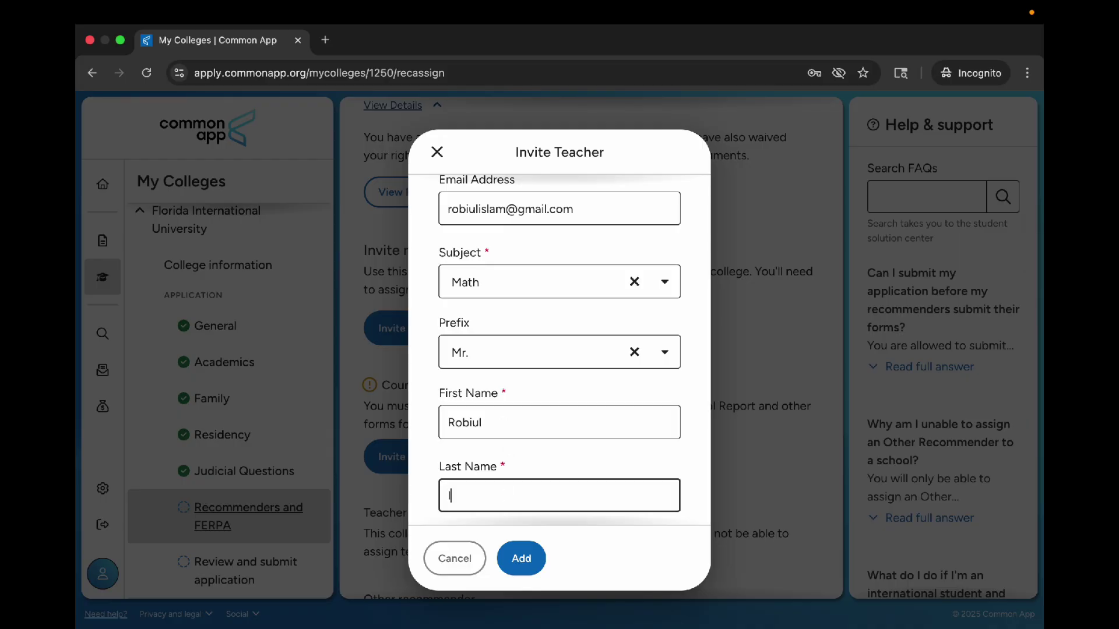
scroll(507, 481, "down", 1)
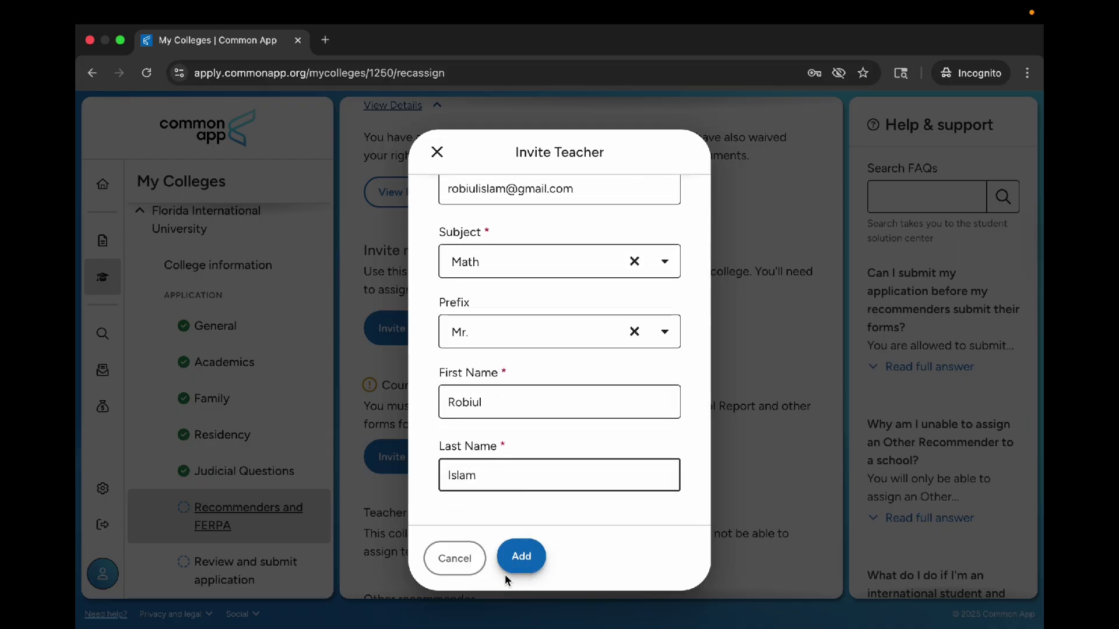
scroll(534, 310, "up", 2)
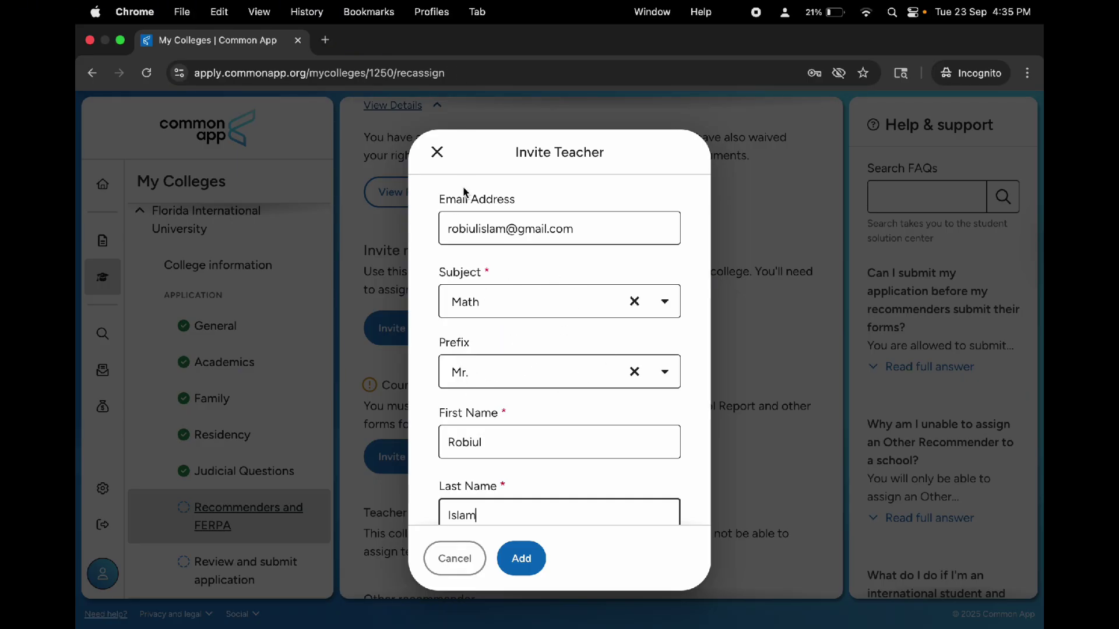
left_click(437, 152)
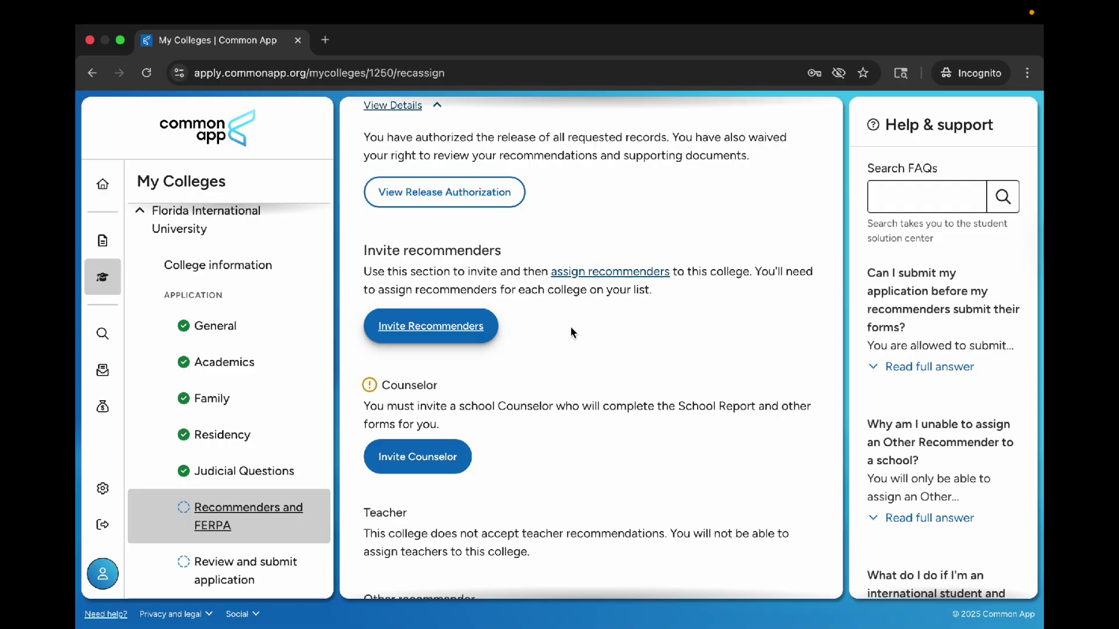
left_click_drag(362, 240, 649, 352)
left_click(650, 352)
scroll(649, 352, "down", 2)
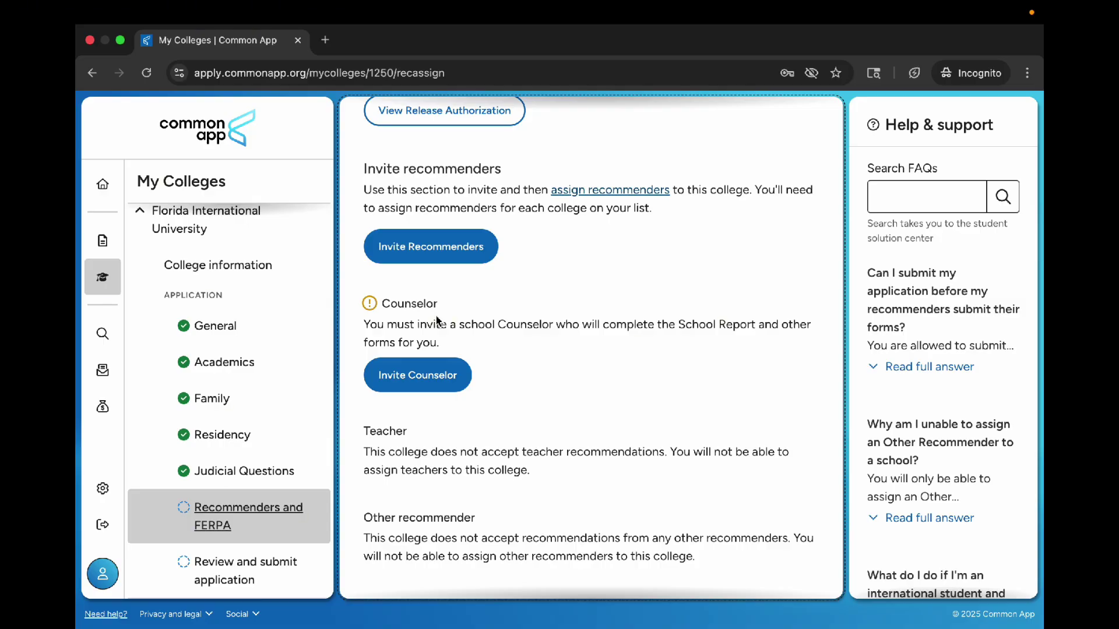
left_click(432, 379)
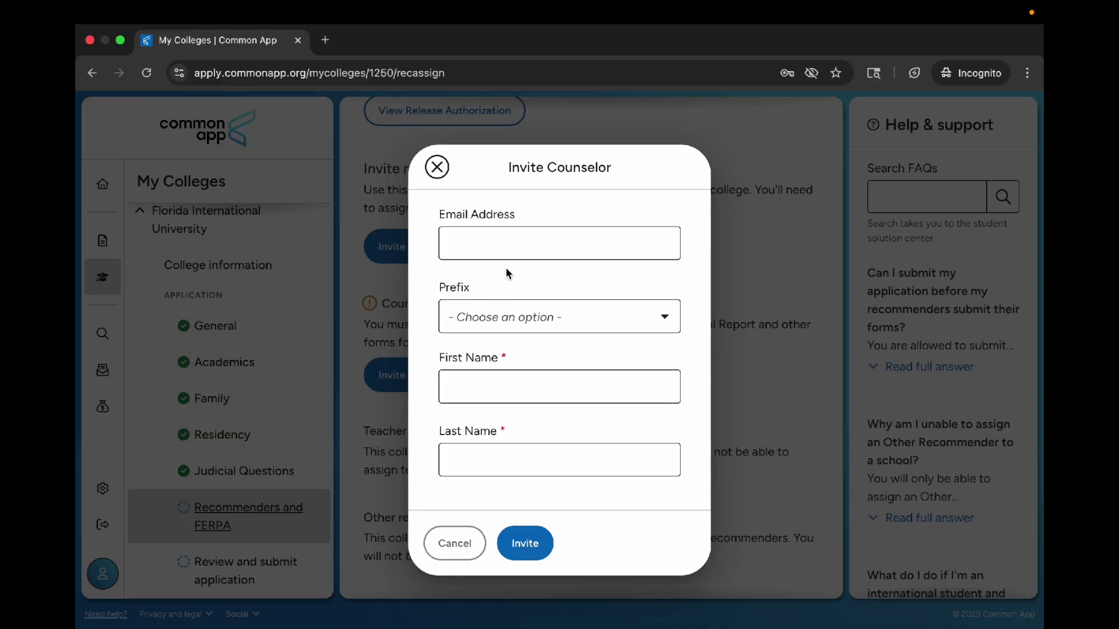
left_click(500, 245)
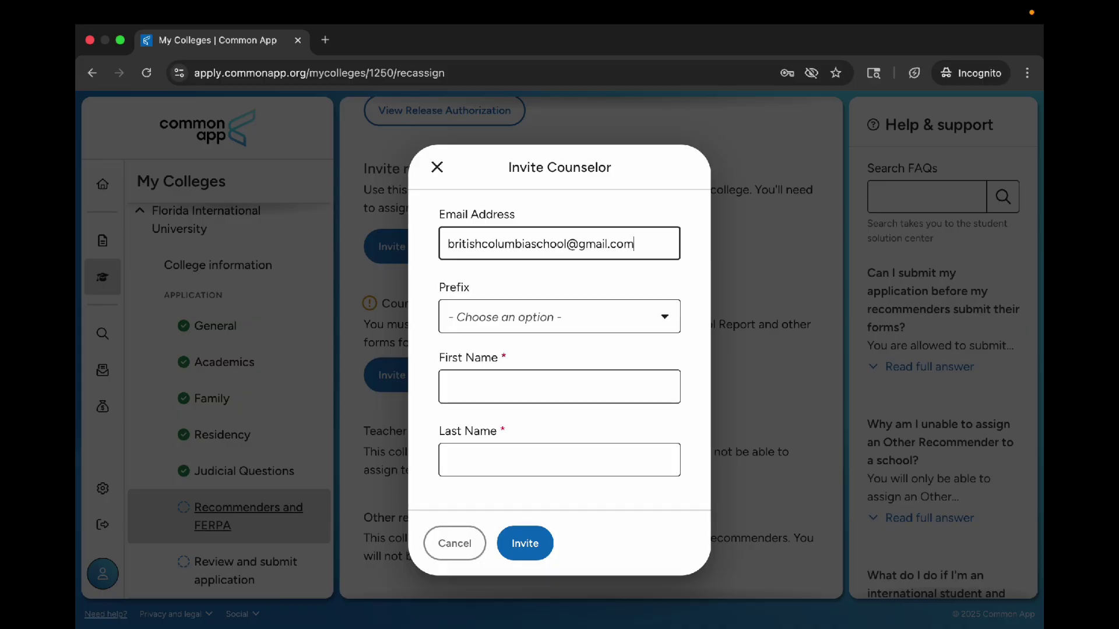
left_click(506, 315)
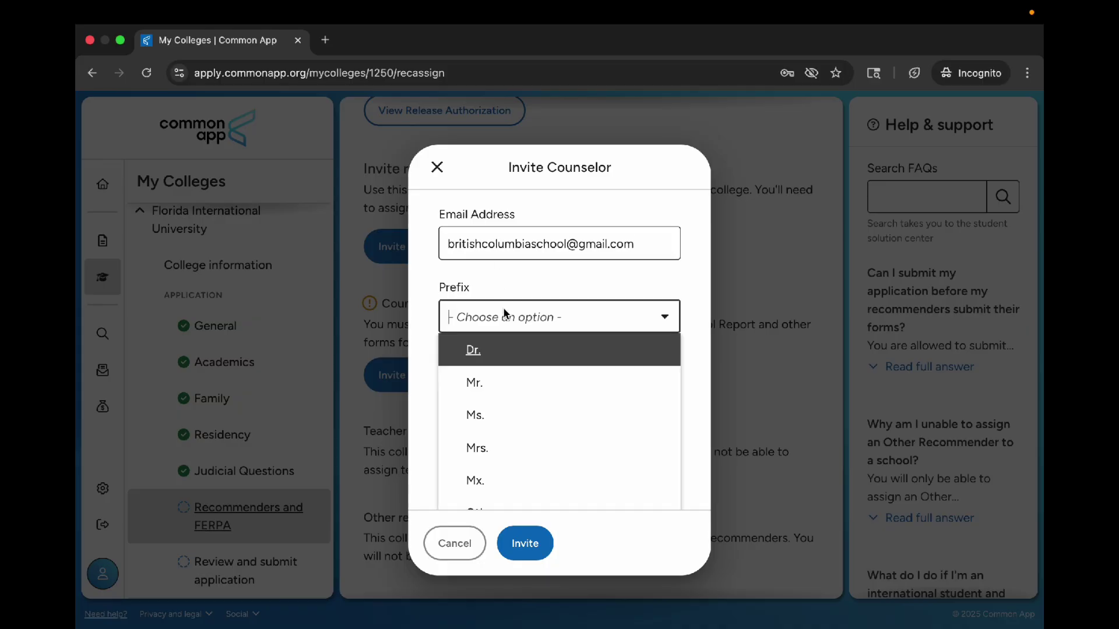
left_click(493, 442)
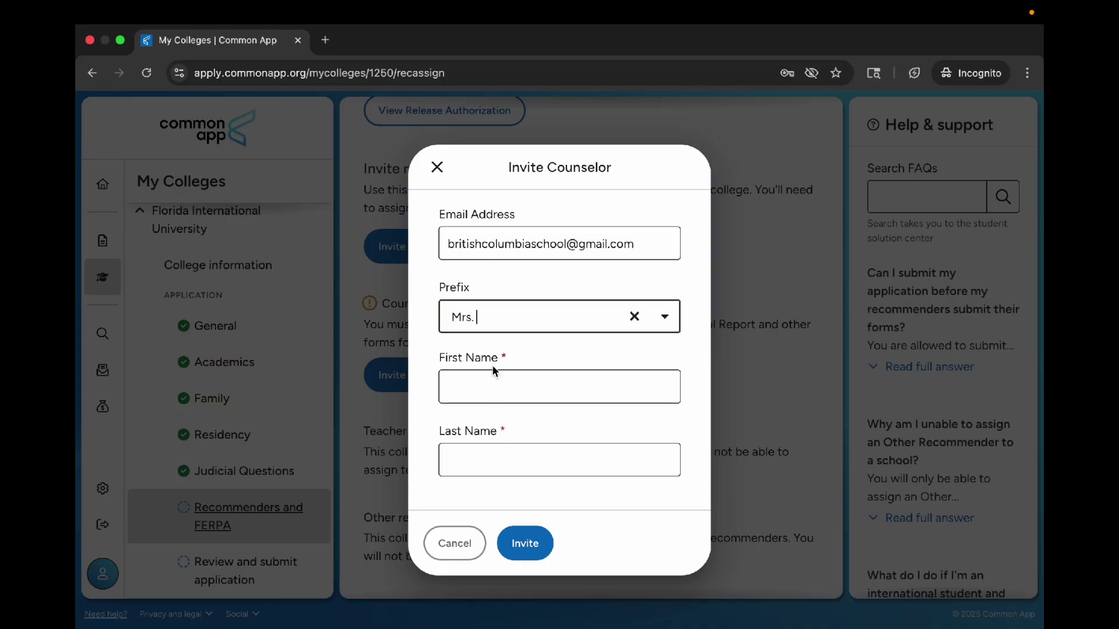
left_click(492, 385)
left_click(479, 472)
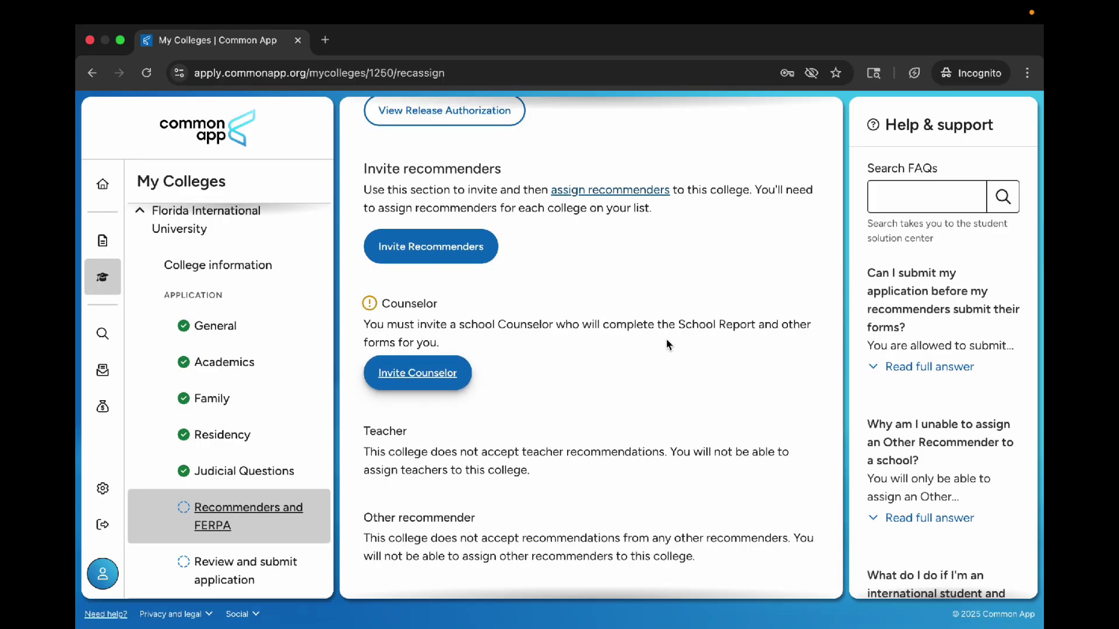
left_click_drag(676, 325, 748, 331)
Step: Scroll to the bottom of Recommenders and FERPA and continue to Review and submit
left_click(700, 350)
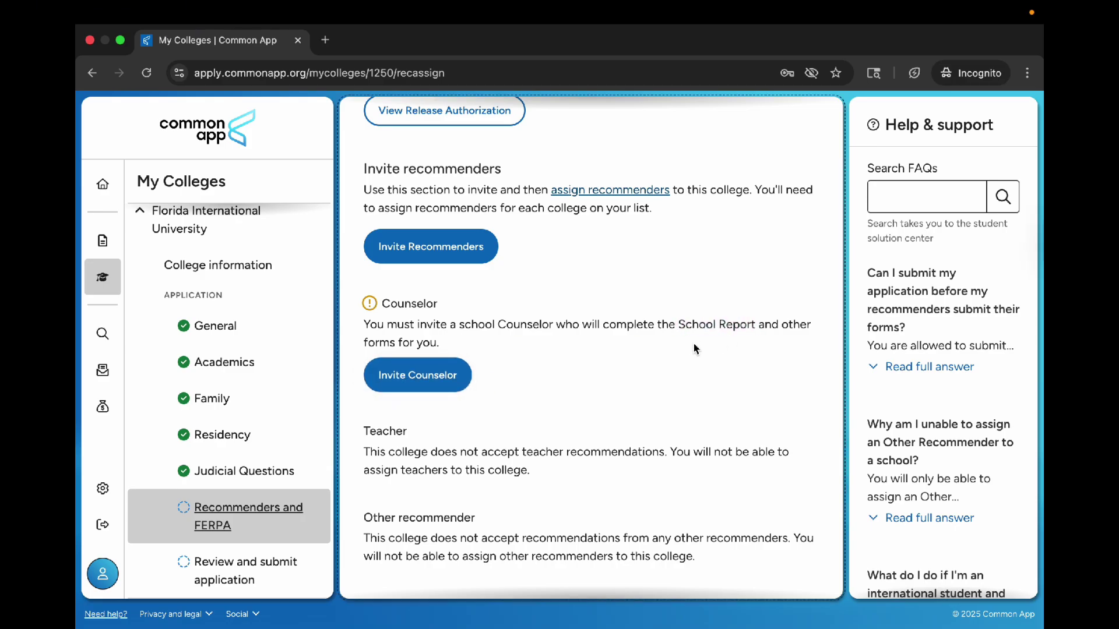
scroll(696, 350, "down", 5)
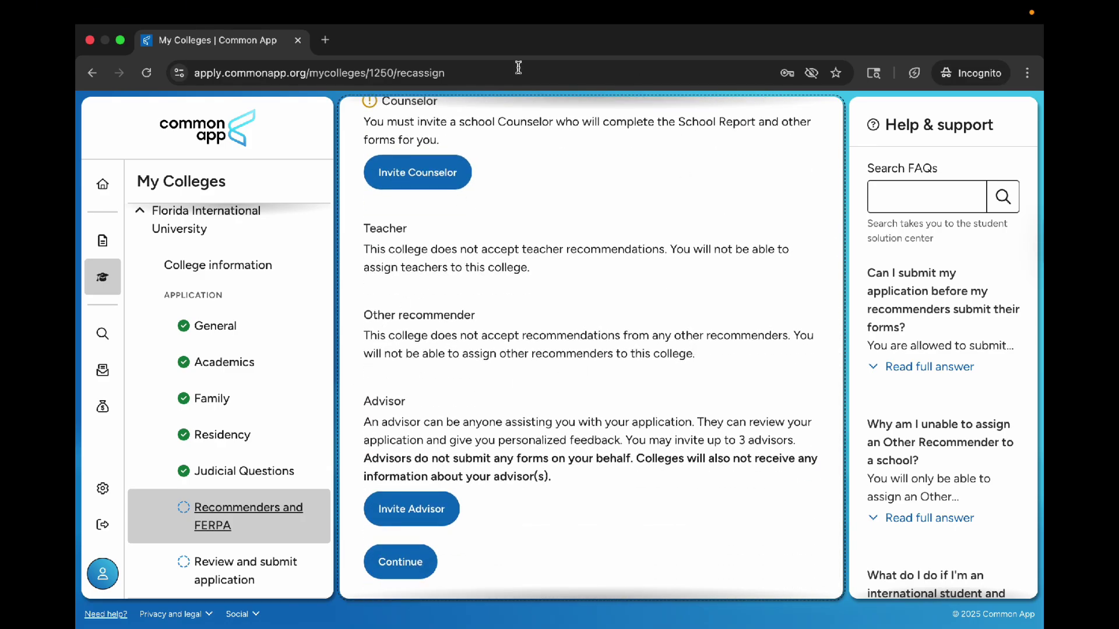
scroll(462, 445, "up", 8)
scroll(443, 338, "down", 5)
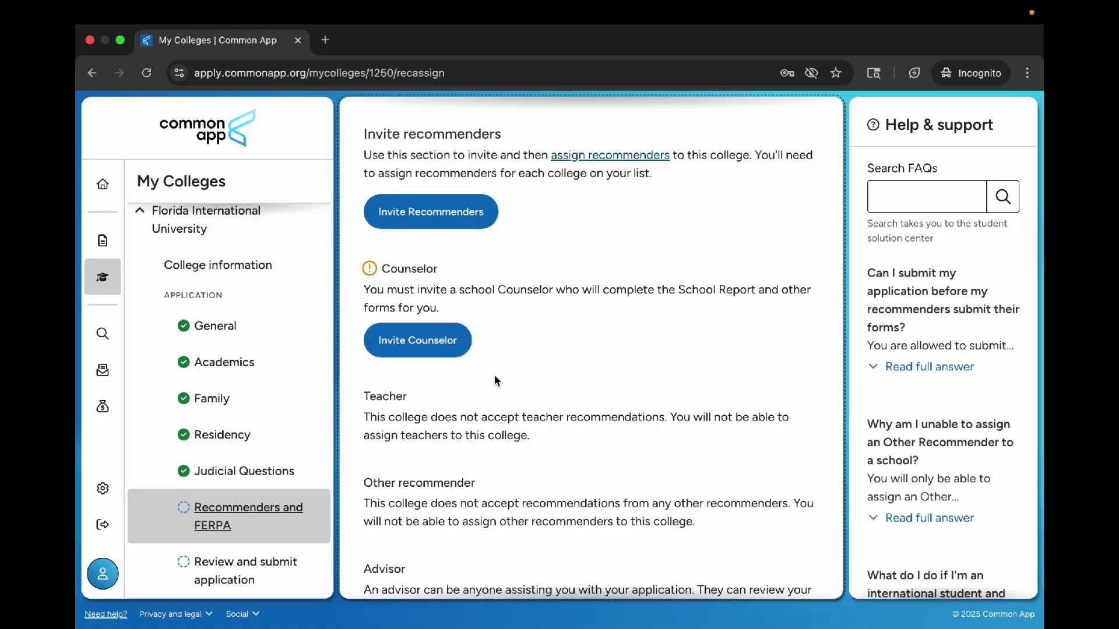
scroll(467, 437, "down", 3)
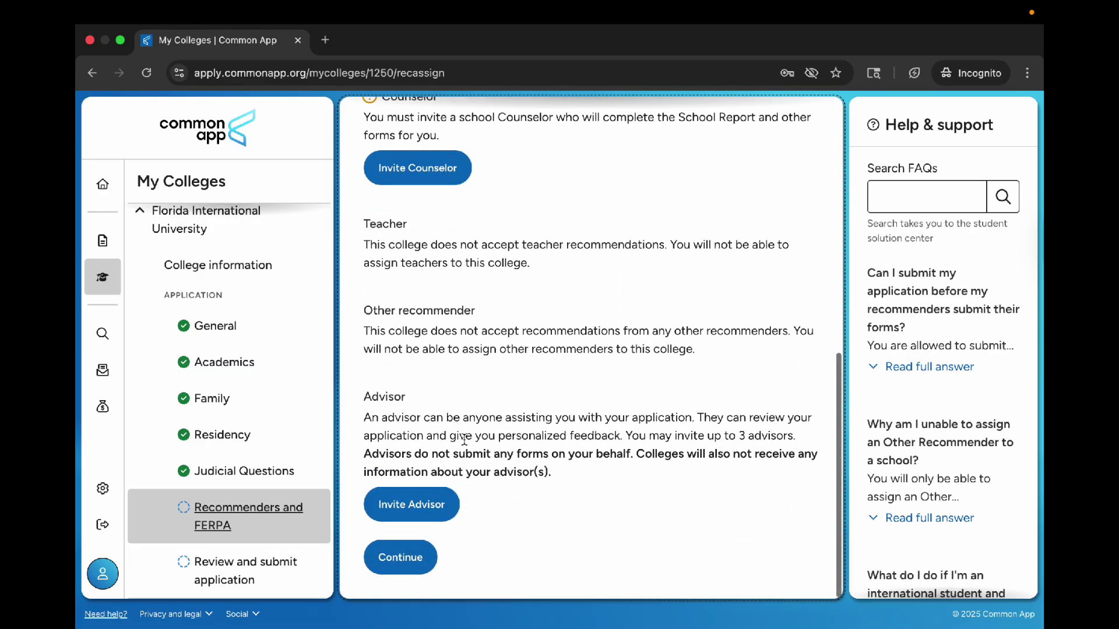
left_click(400, 557)
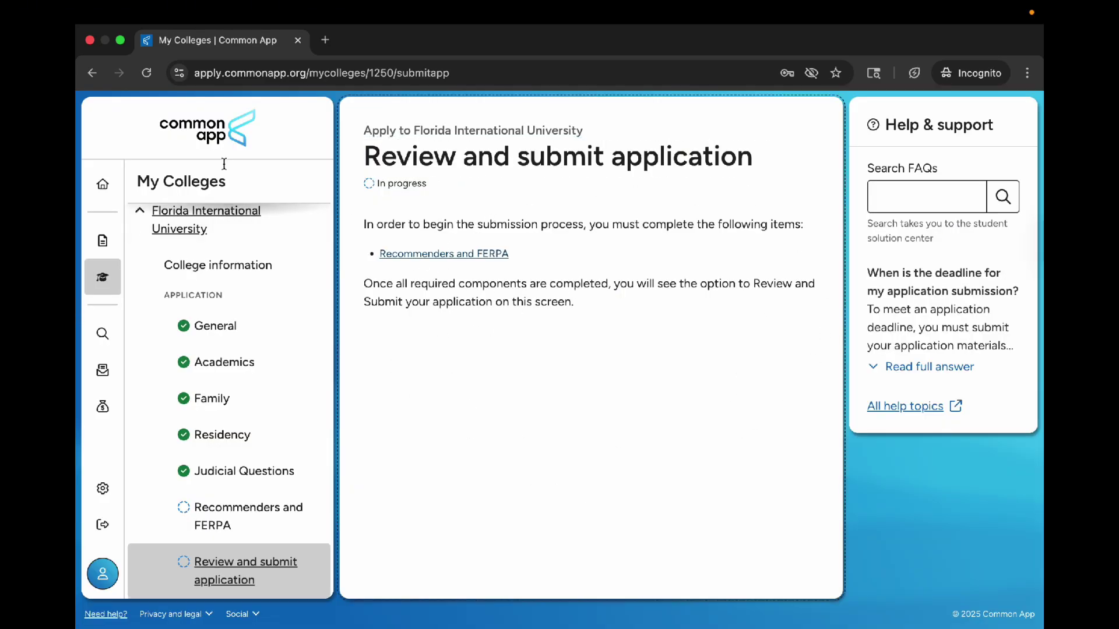
Step: Search College search for 'harvard' and add Harvard University
left_click(102, 241)
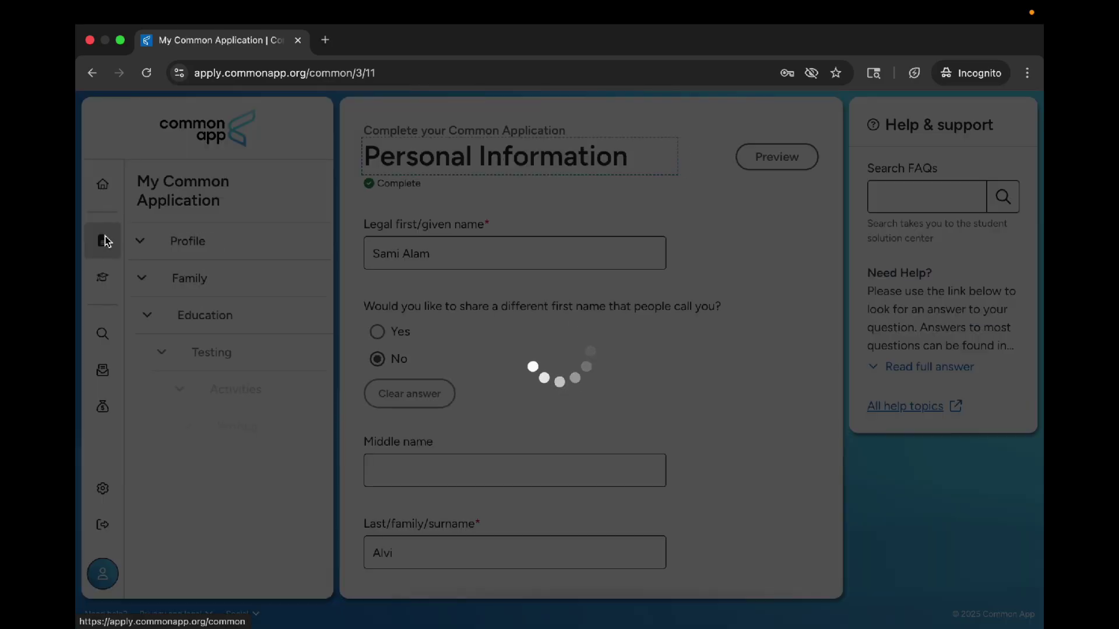
left_click(104, 278)
left_click(103, 334)
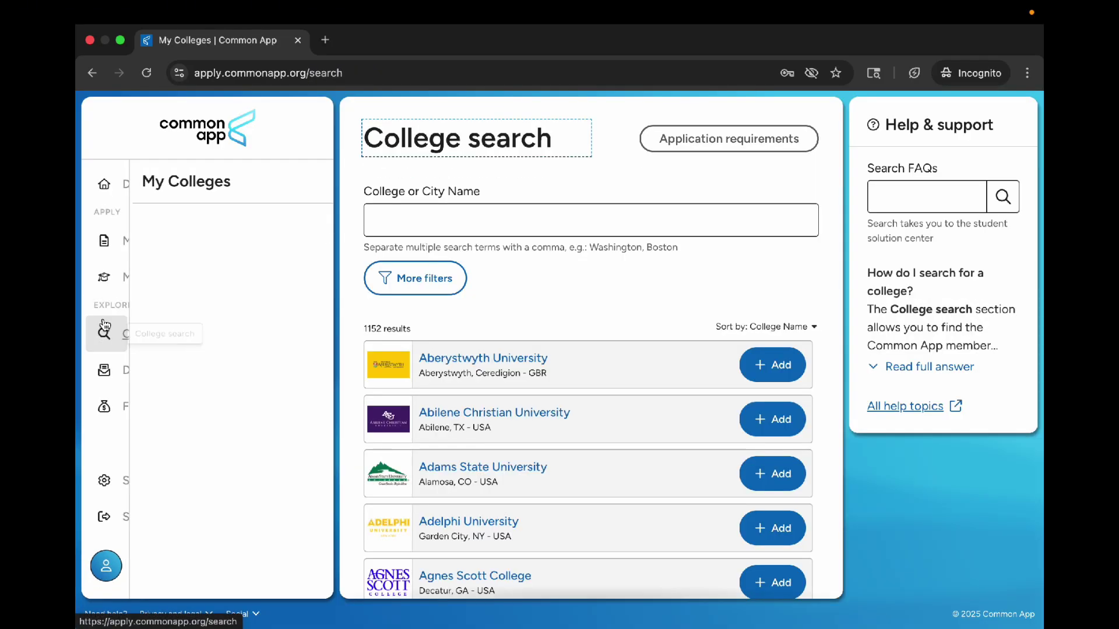
left_click(498, 210)
type("harvard")
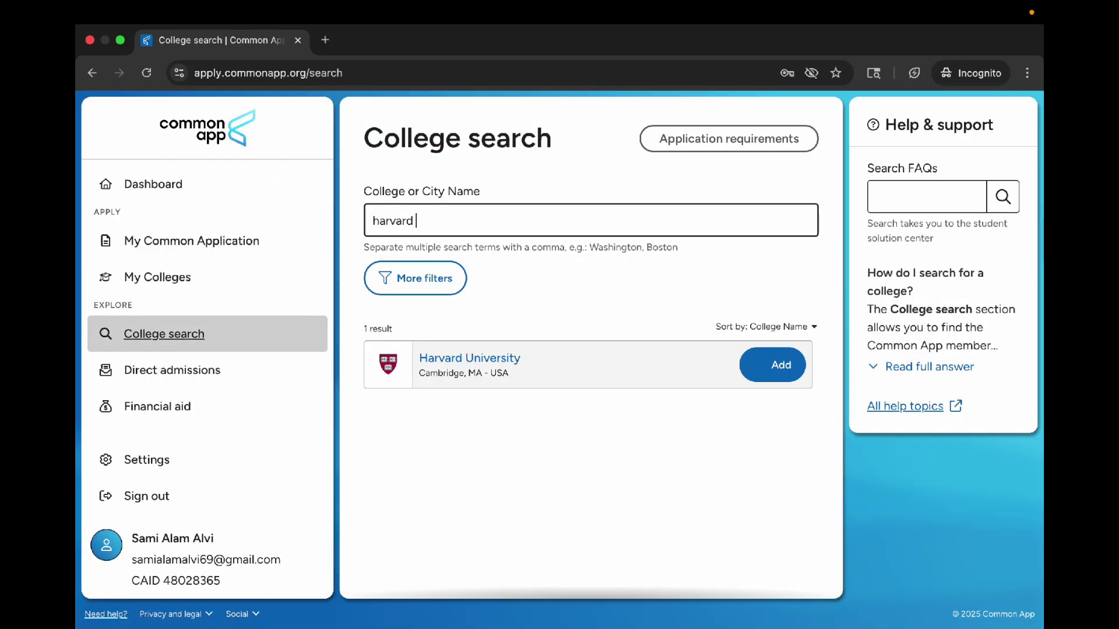
left_click(775, 365)
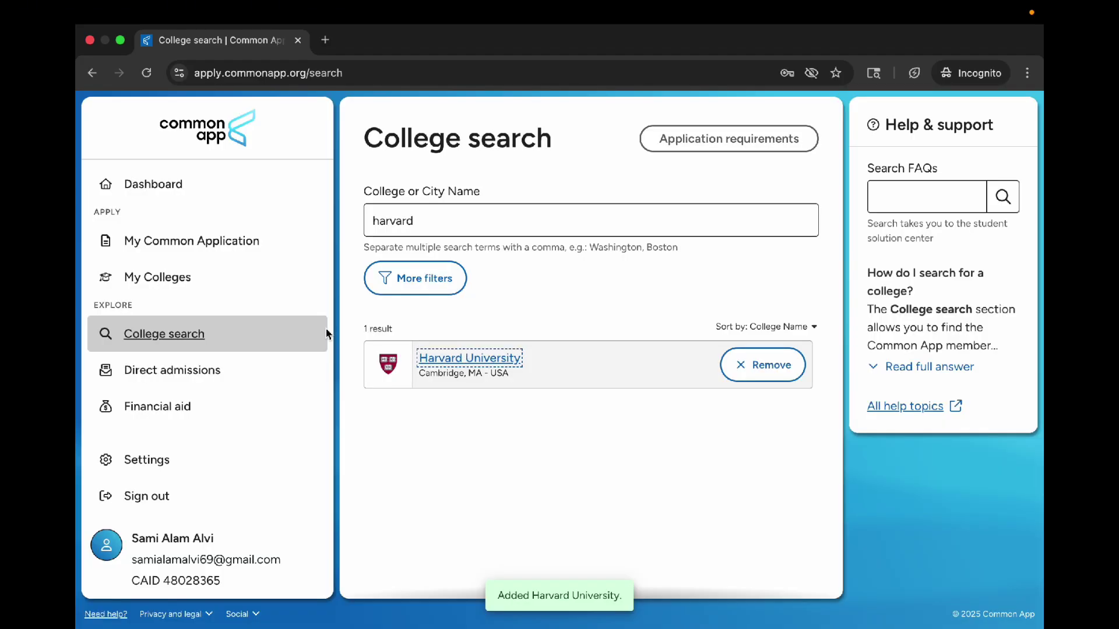
Step: On My Colleges, expand and collapse the FIU and Harvard application section lists
left_click(242, 279)
left_click(208, 318)
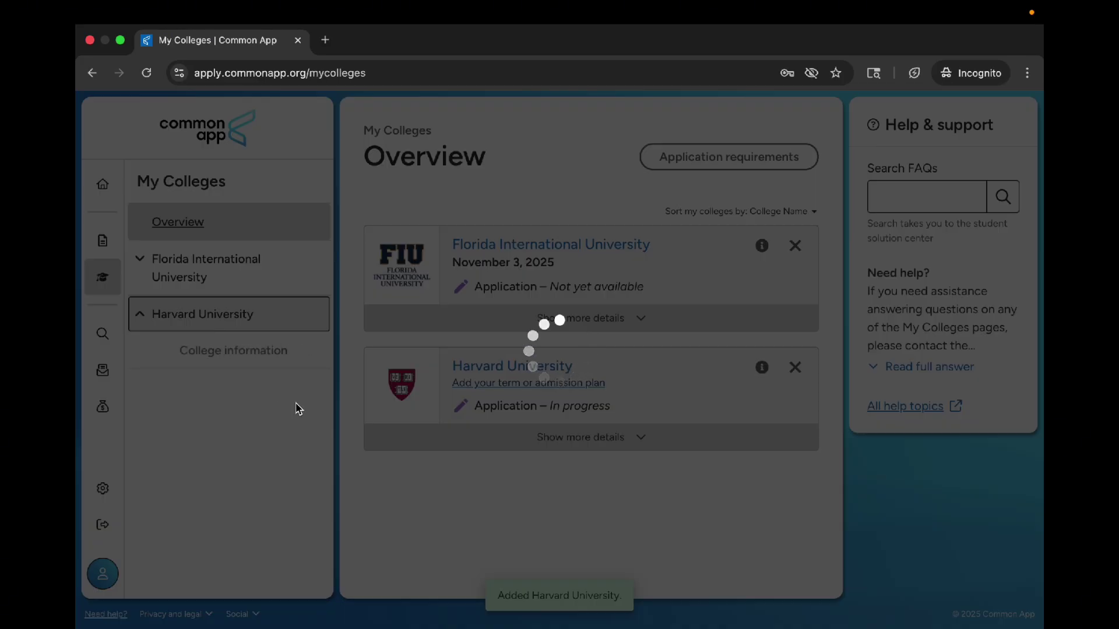
scroll(227, 411, "down", 3)
scroll(236, 415, "up", 5)
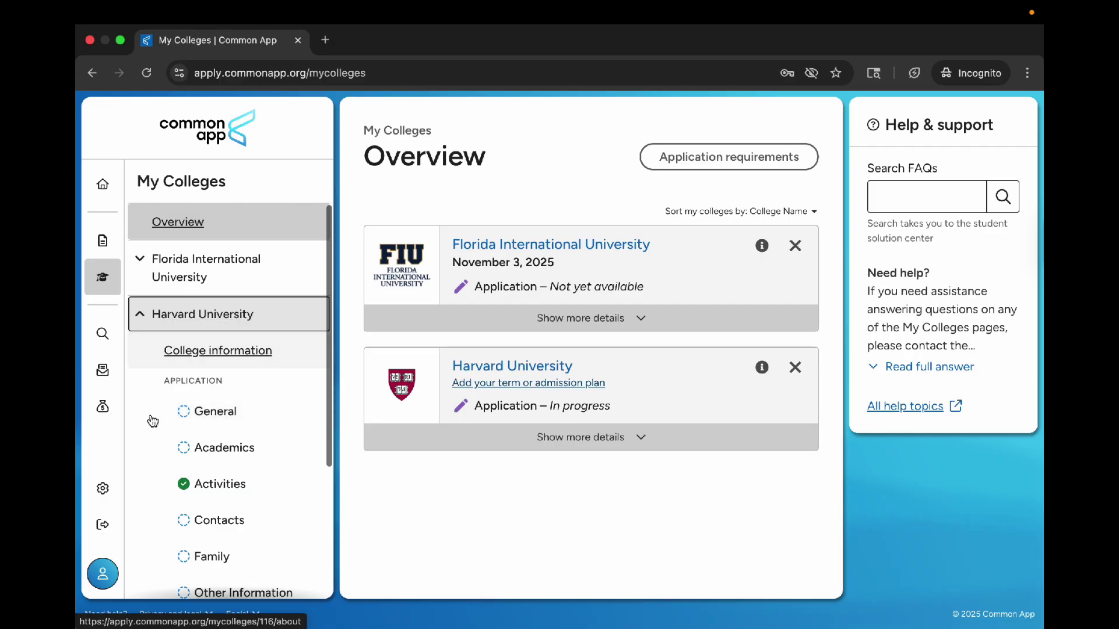
scroll(277, 402, "down", 5)
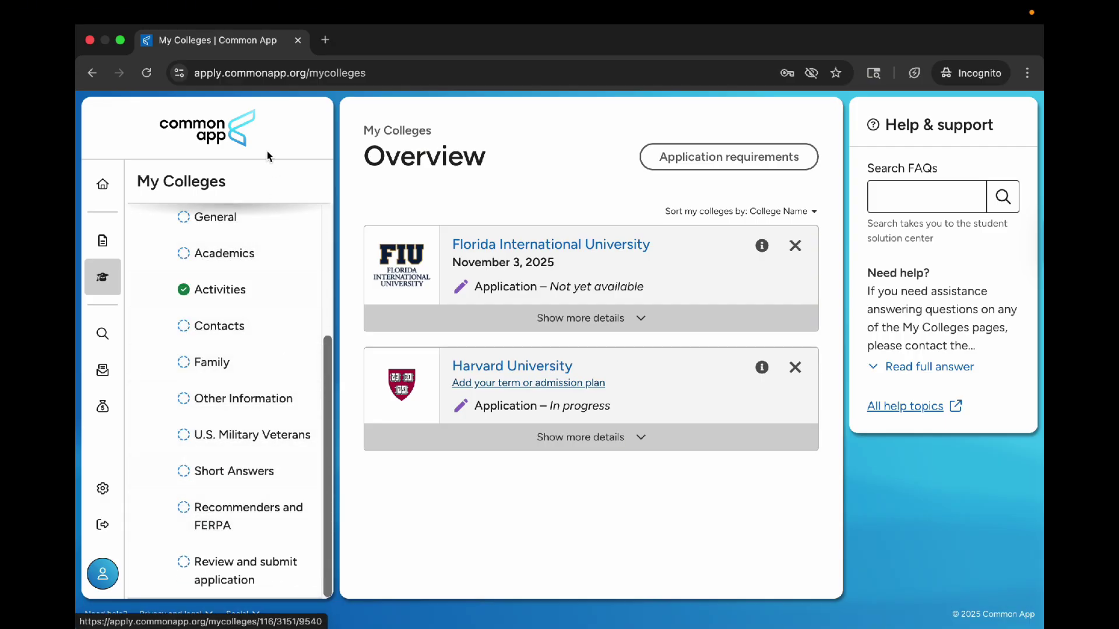
scroll(269, 290, "up", 5)
left_click(275, 313)
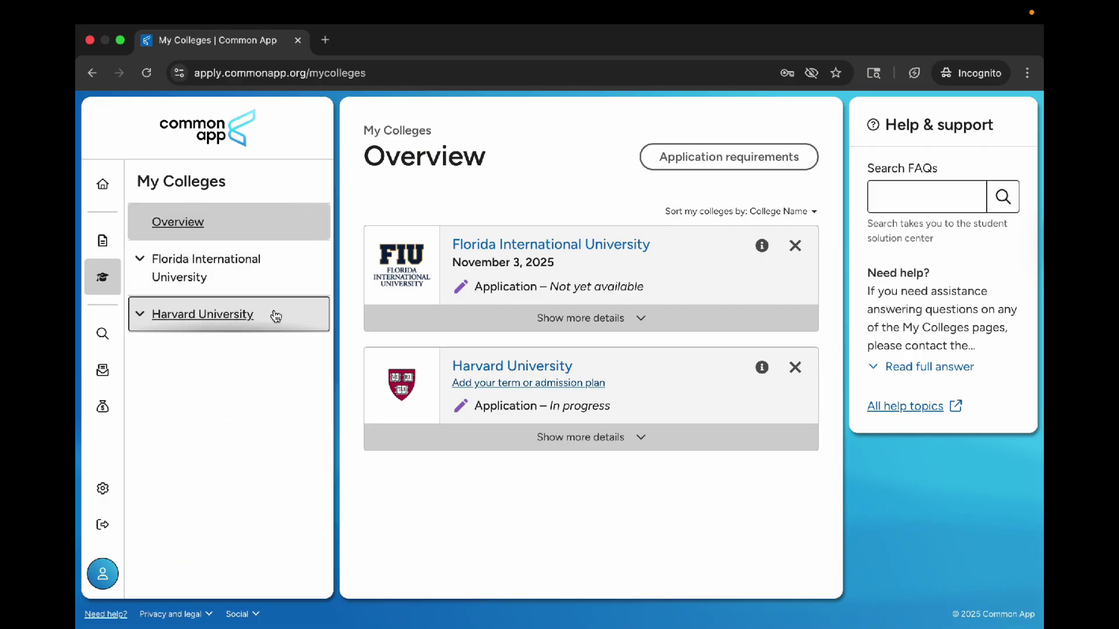
left_click(204, 266)
left_click(204, 265)
left_click(213, 310)
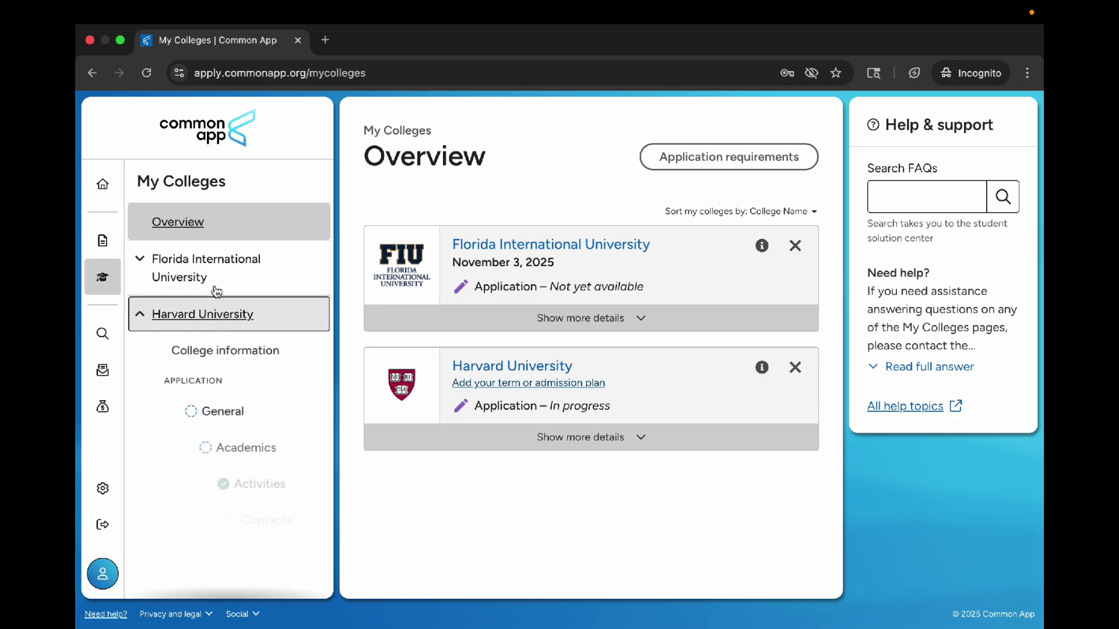
left_click(211, 279)
scroll(210, 293, "down", 3)
scroll(211, 294, "up", 3)
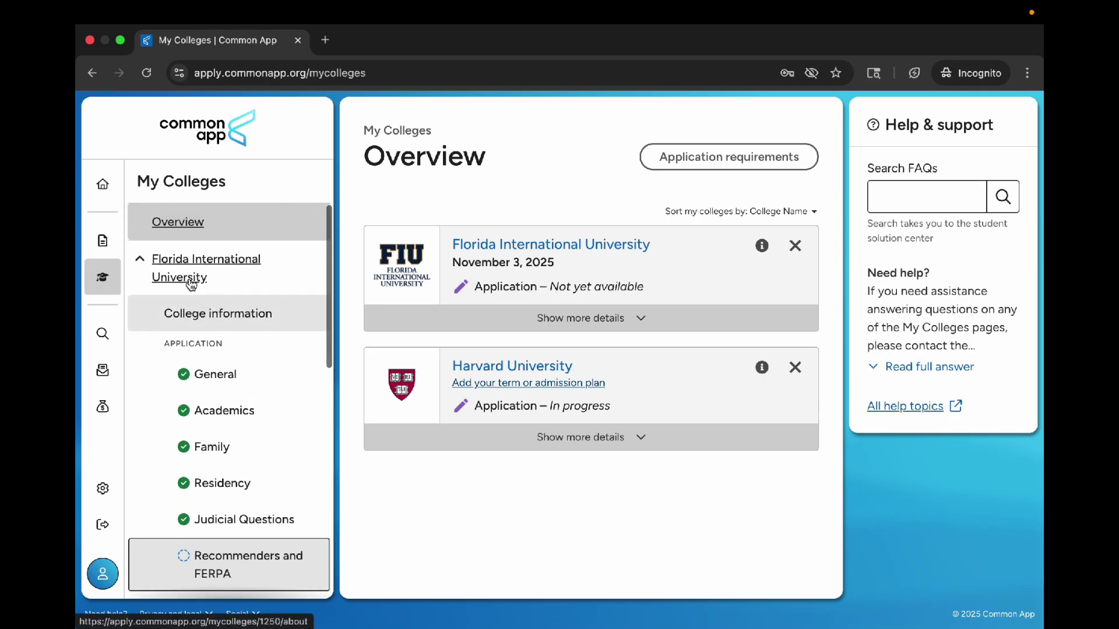
left_click(204, 265)
left_click(201, 318)
left_click(232, 269)
scroll(230, 267, "down", 2)
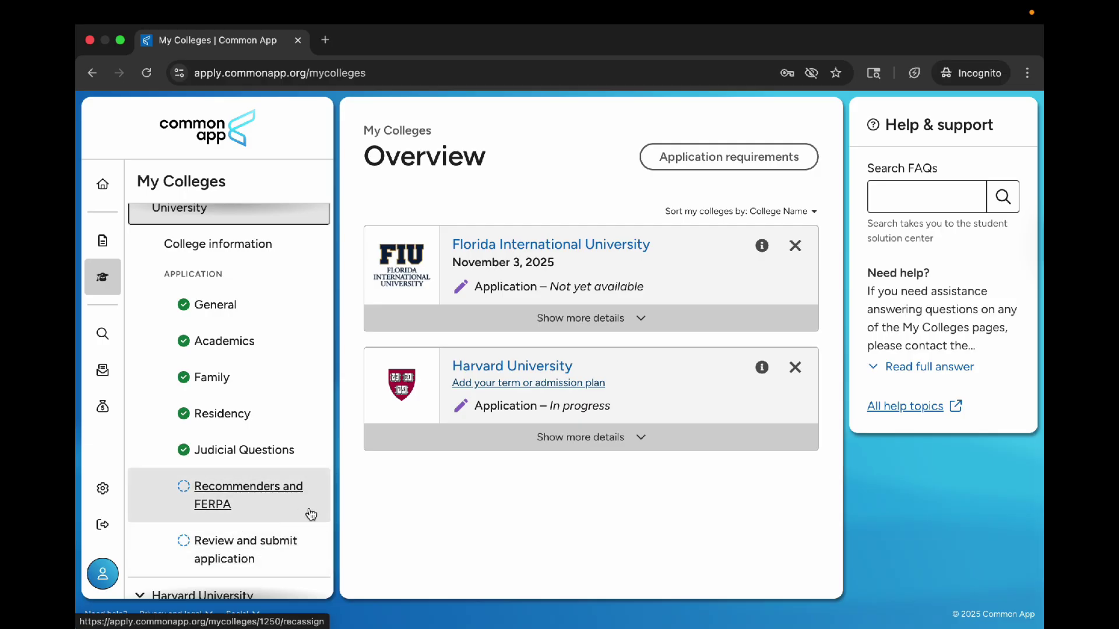
scroll(257, 287, "up", 2)
left_click(254, 289)
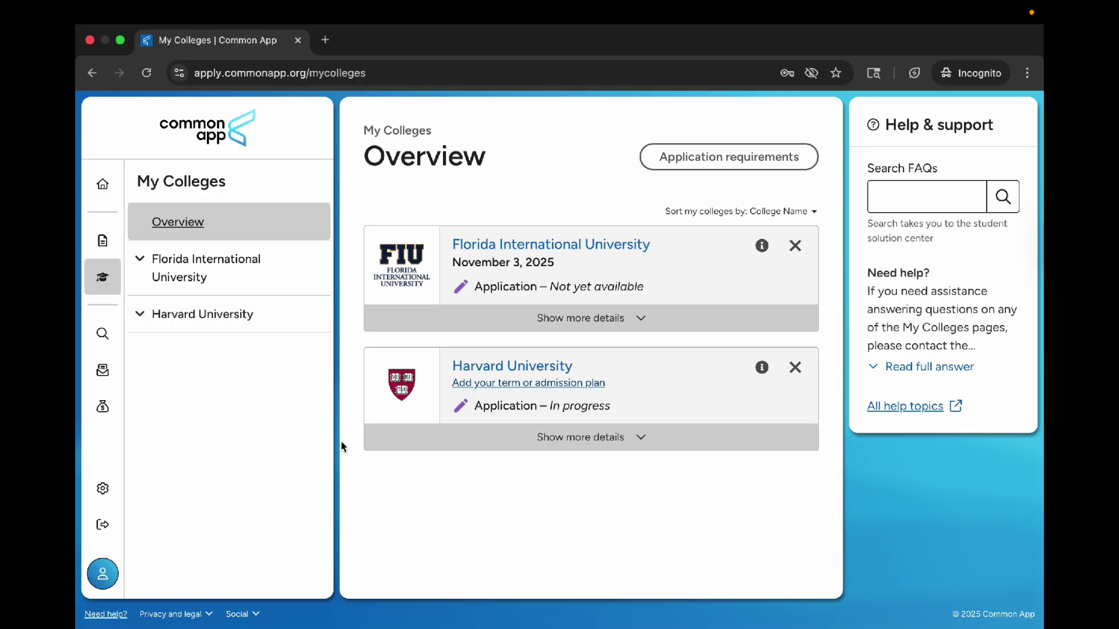
Step: Return to the Dashboard showing 6/6 sections complete and 2 colleges in progress
left_click(102, 184)
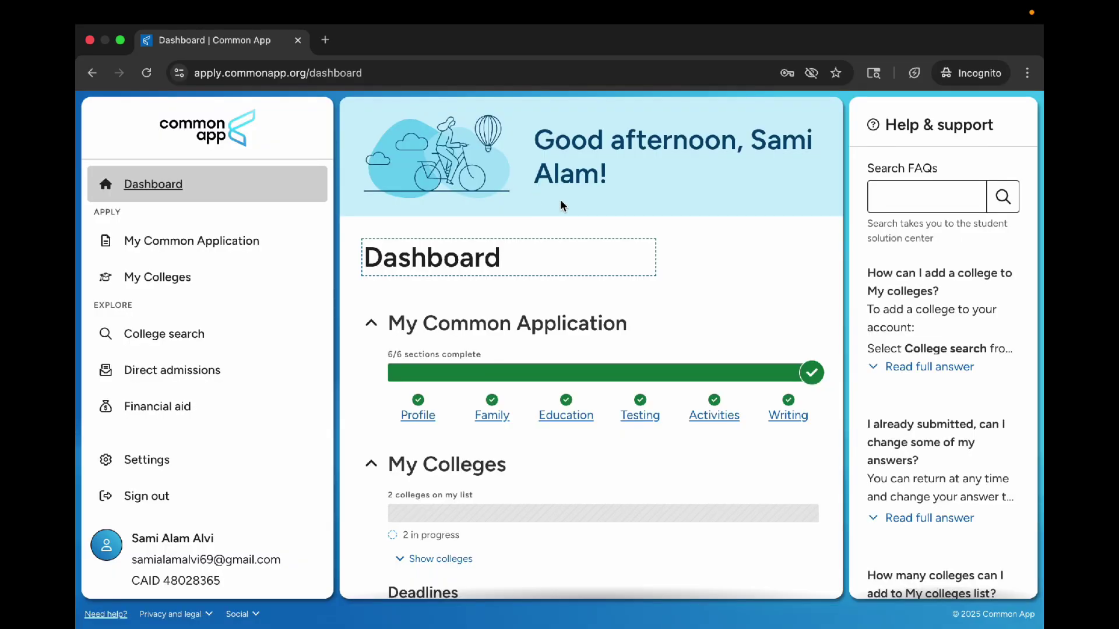
left_click(704, 273)
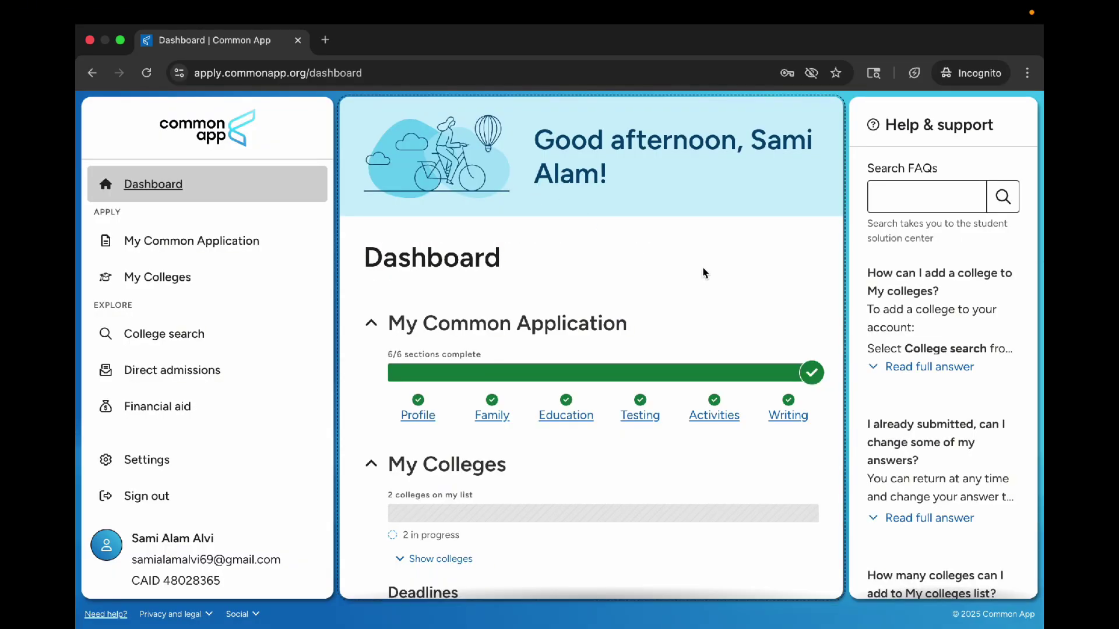